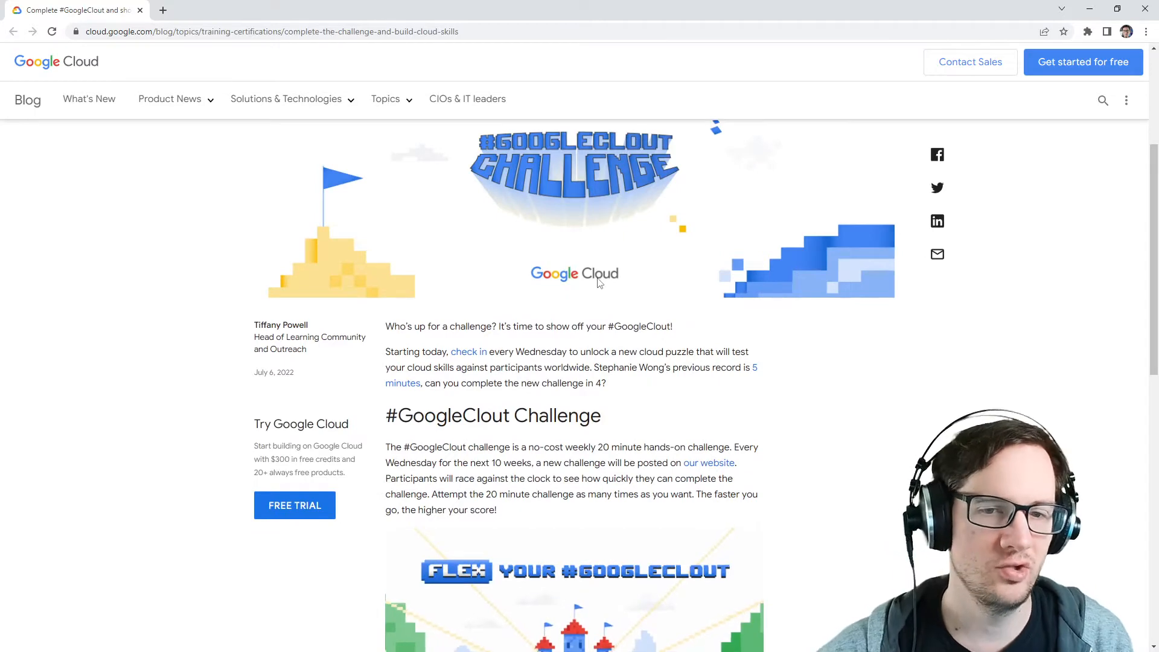
Step: Read through the #GoogleClout weekly challenge blog post and its how-it-works section
scroll(608, 284, "down", 2)
scroll(615, 284, "down", 6)
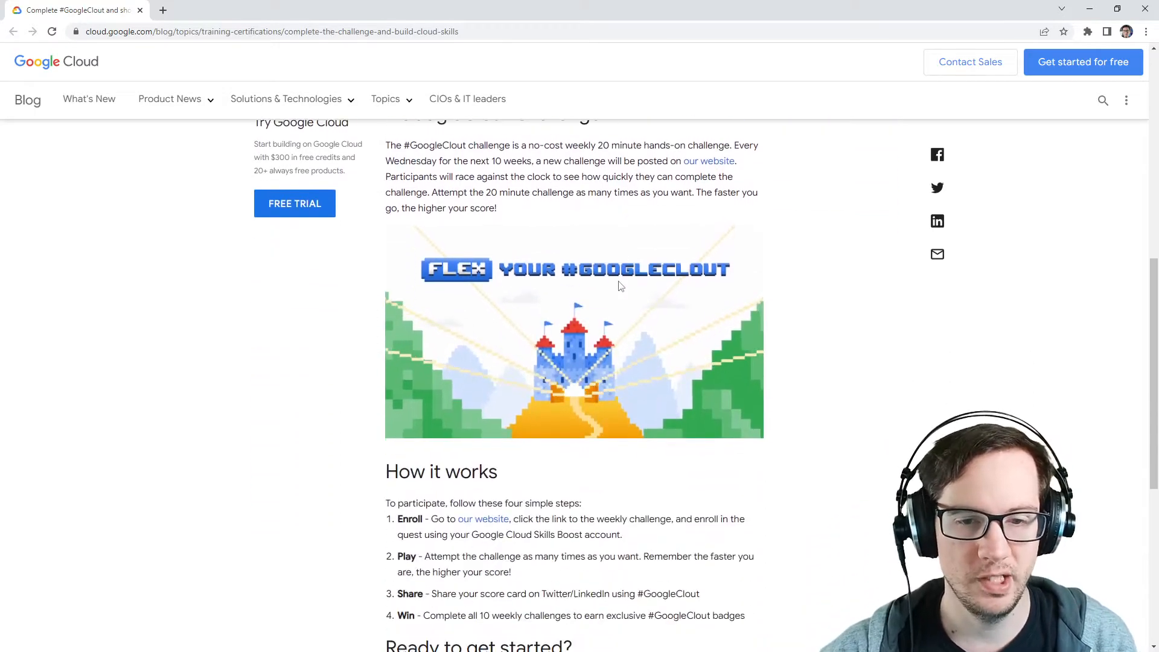
scroll(622, 302, "down", 3)
scroll(623, 318, "up", 12)
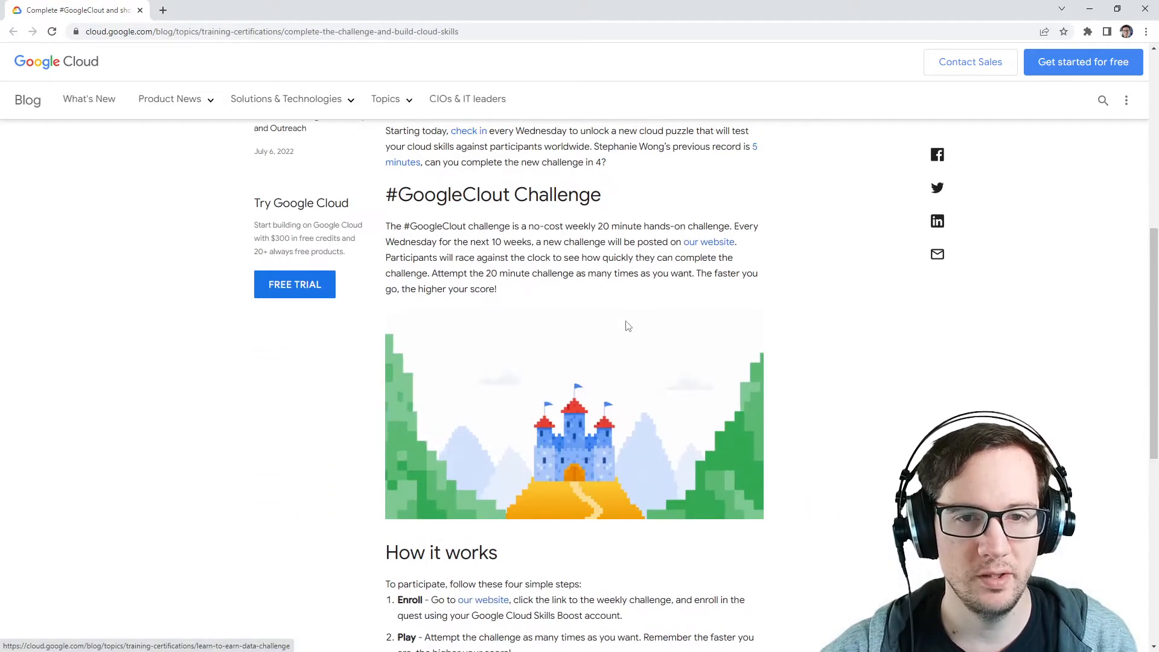
scroll(625, 326, "down", 3)
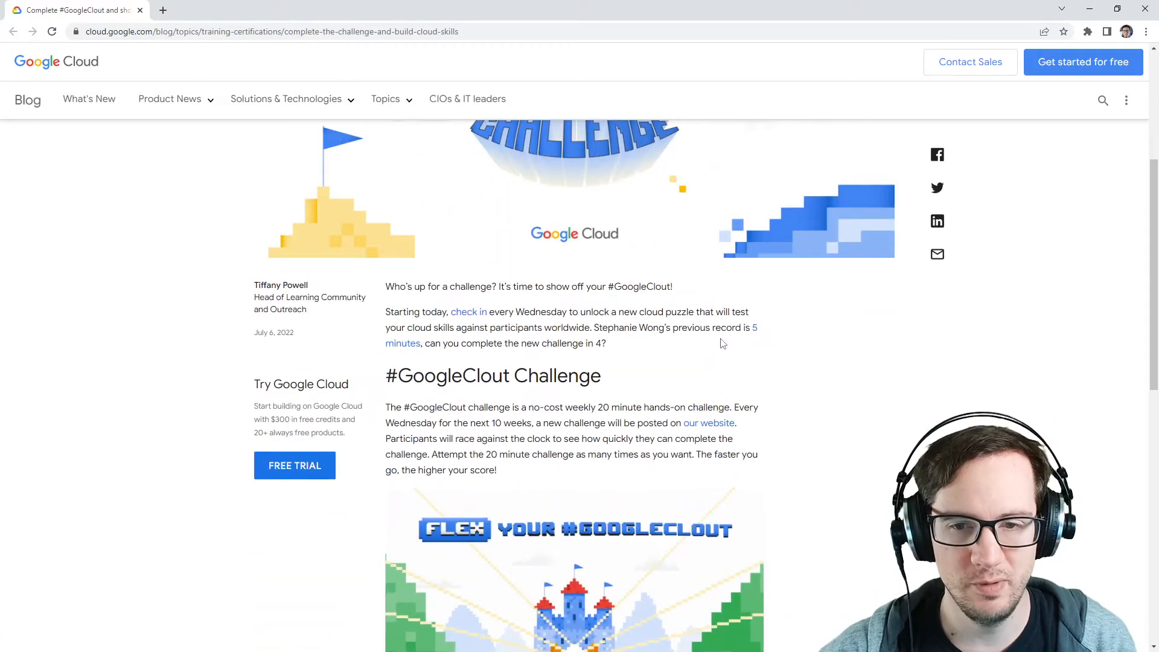
left_click_drag(595, 328, 697, 331)
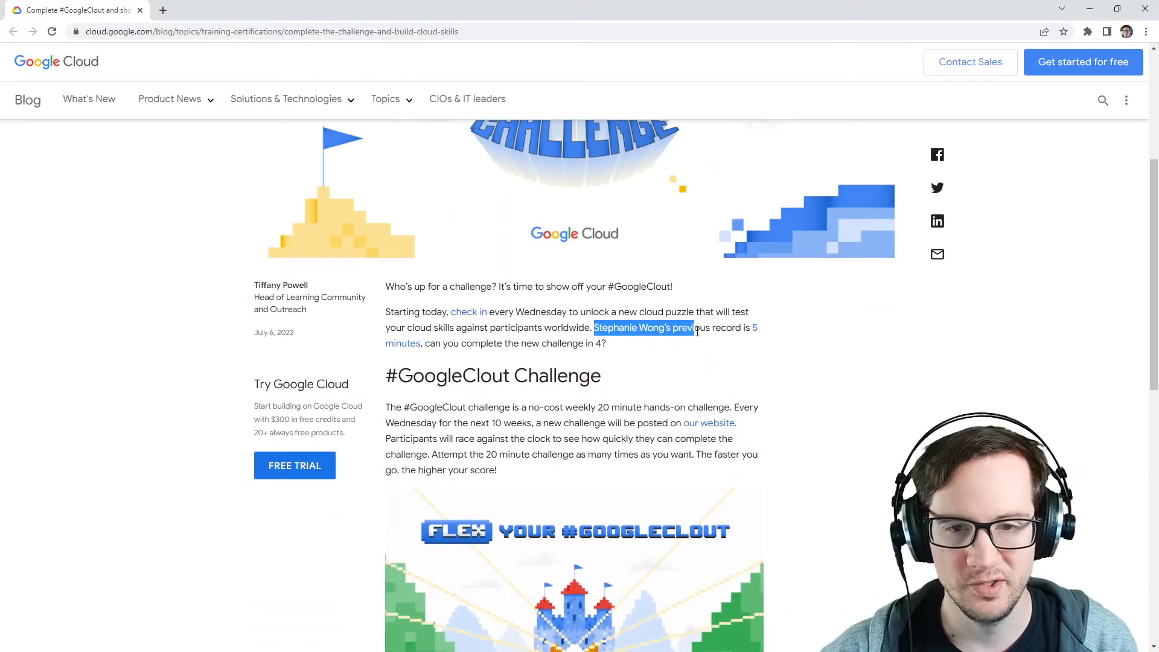
left_click(697, 332)
scroll(607, 302, "down", 6)
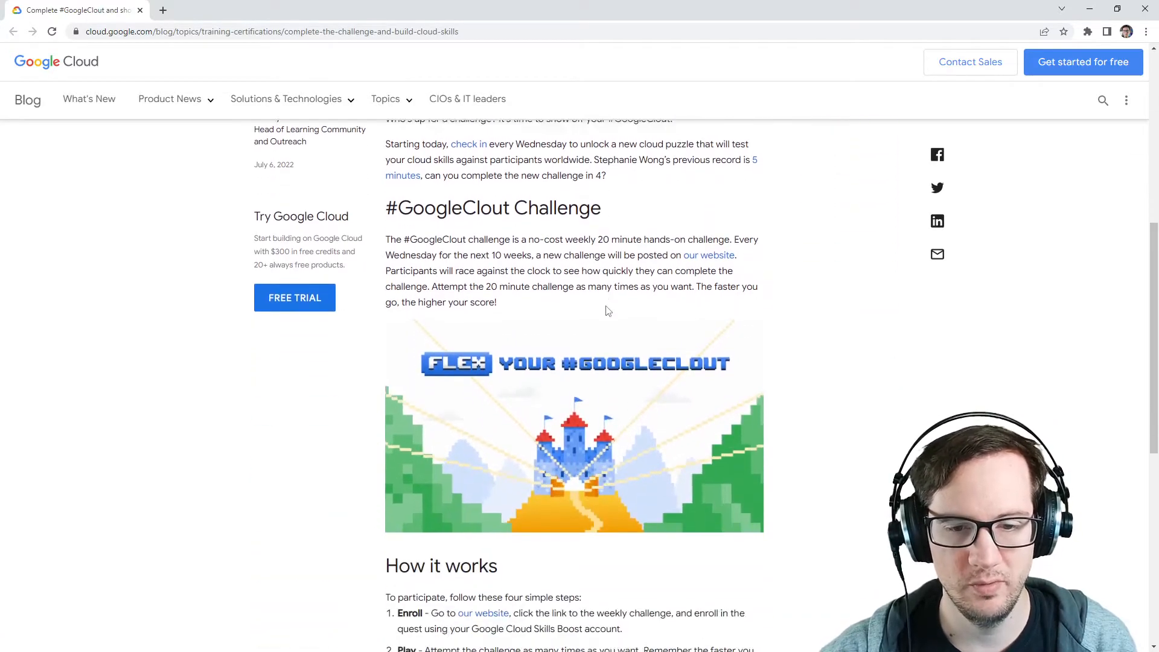
scroll(607, 281, "down", 4)
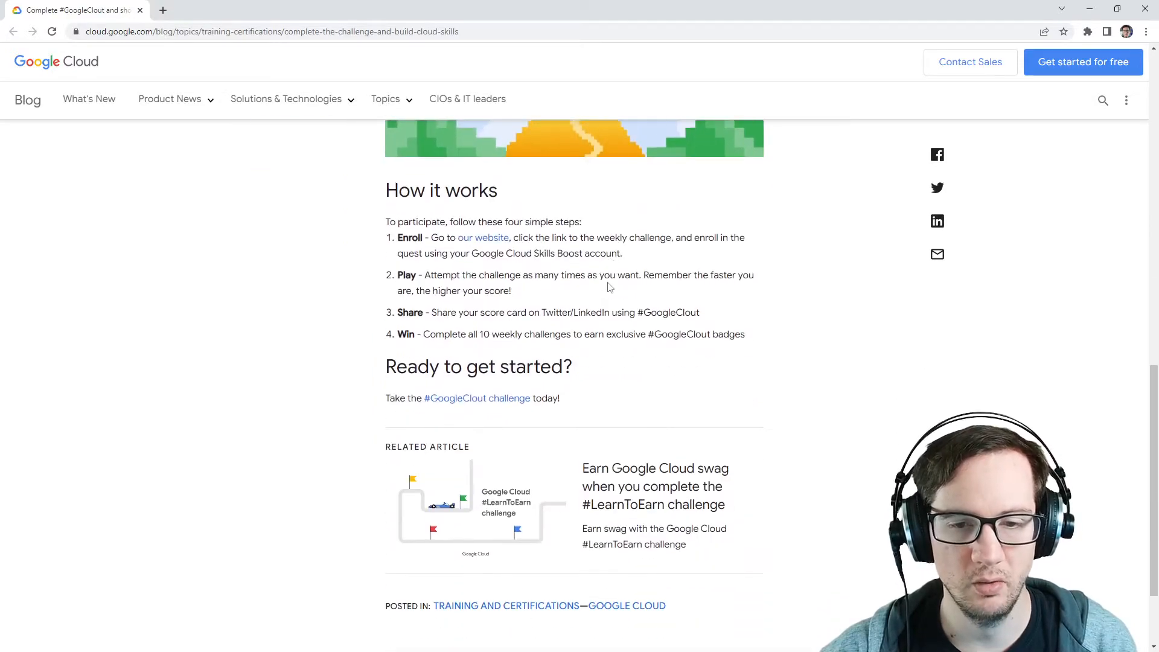
scroll(610, 288, "up", 15)
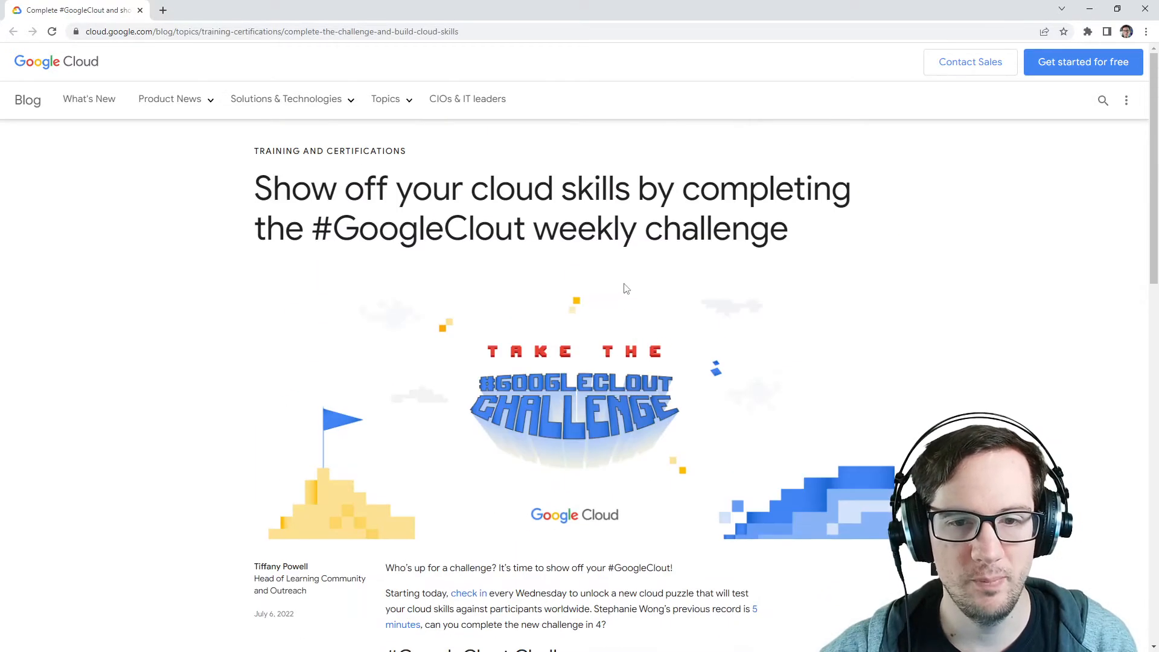
scroll(624, 287, "down", 5)
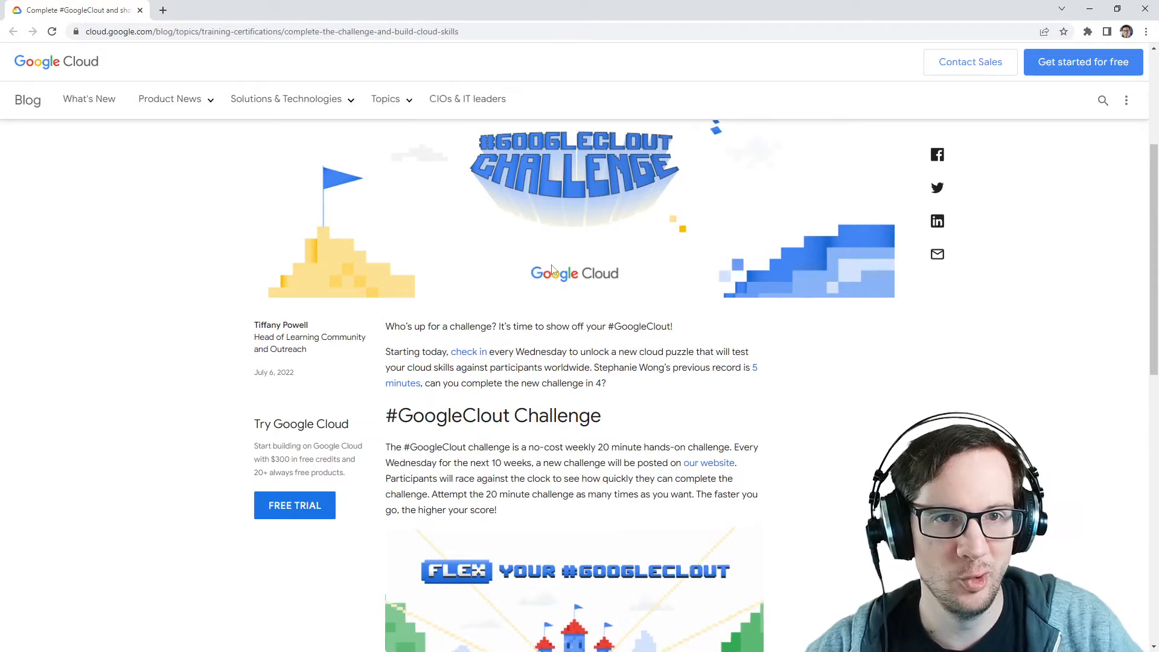
Step: Open the current challenge quest page through the post's check in link and review its title
left_click(472, 356)
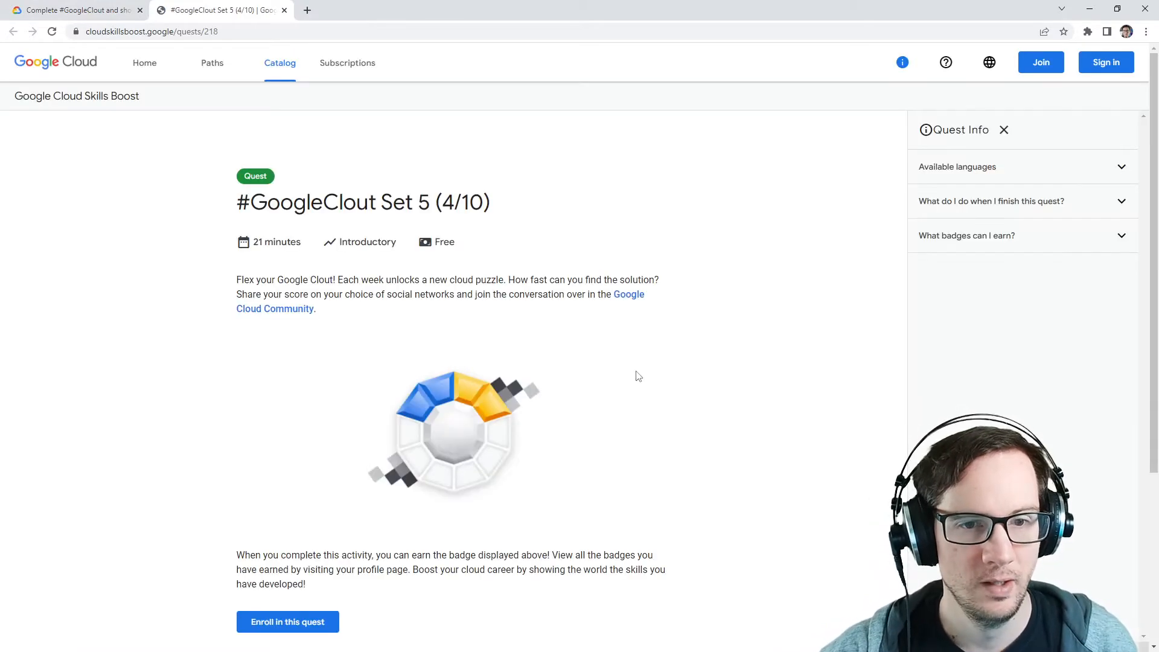
left_click_drag(274, 206, 509, 208)
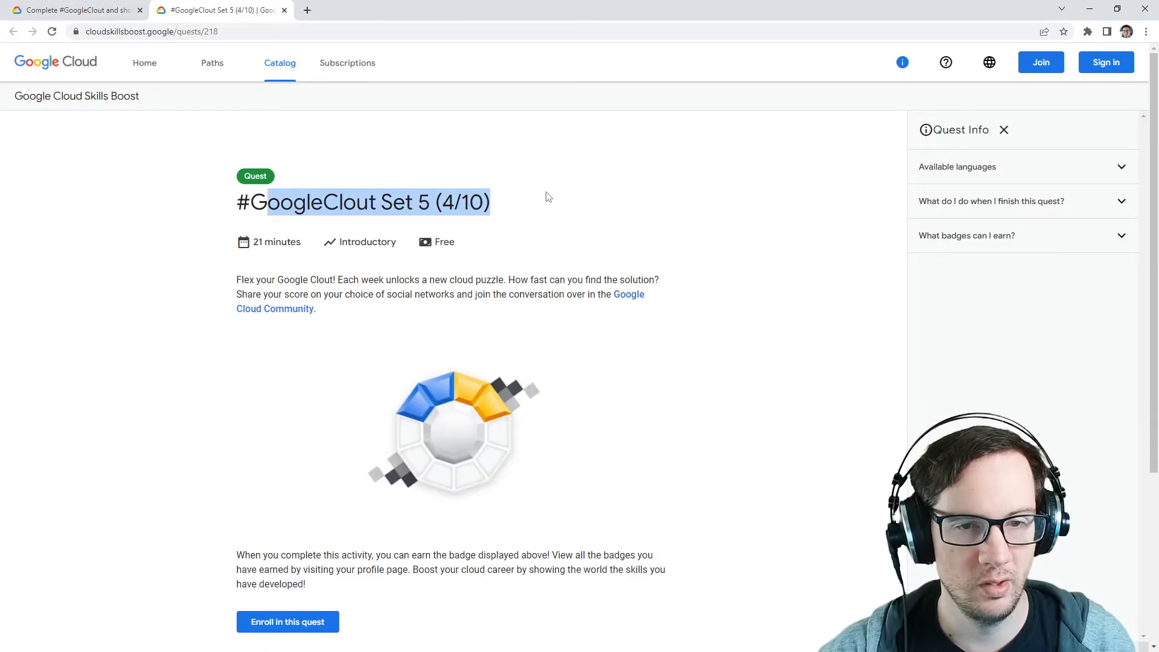
left_click_drag(379, 205, 483, 222)
left_click(482, 209)
scroll(498, 240, "down", 3)
scroll(492, 266, "up", 3)
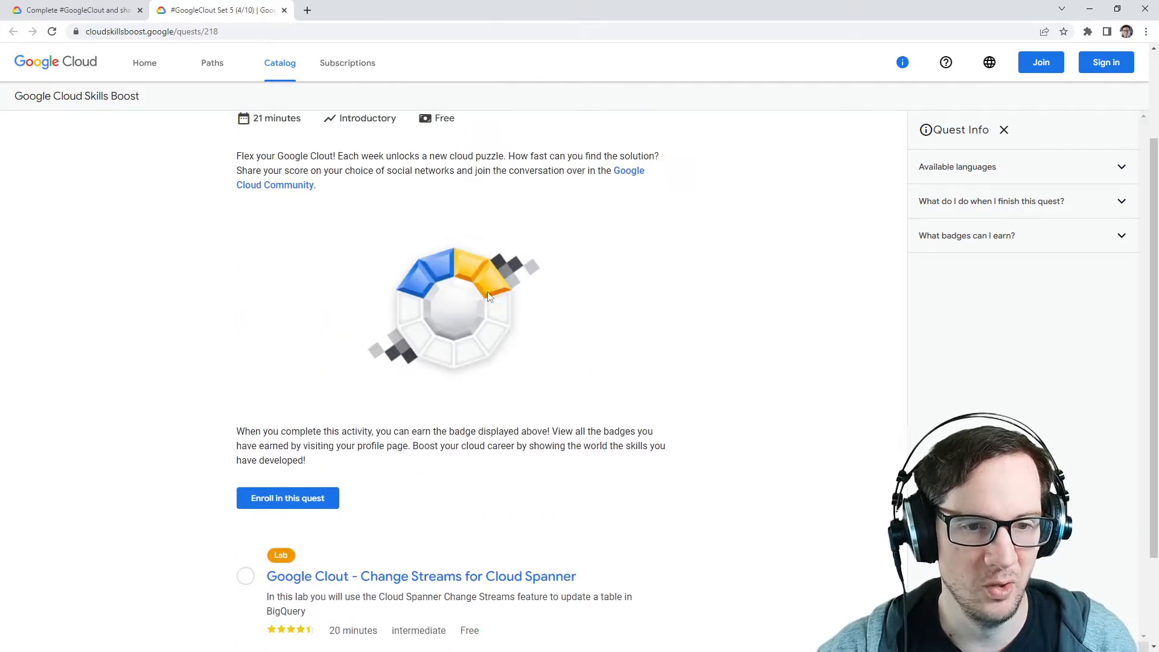
Step: Open the Google Cloud Community link in a new tab, view the forum, and close that tab
right_click(619, 295)
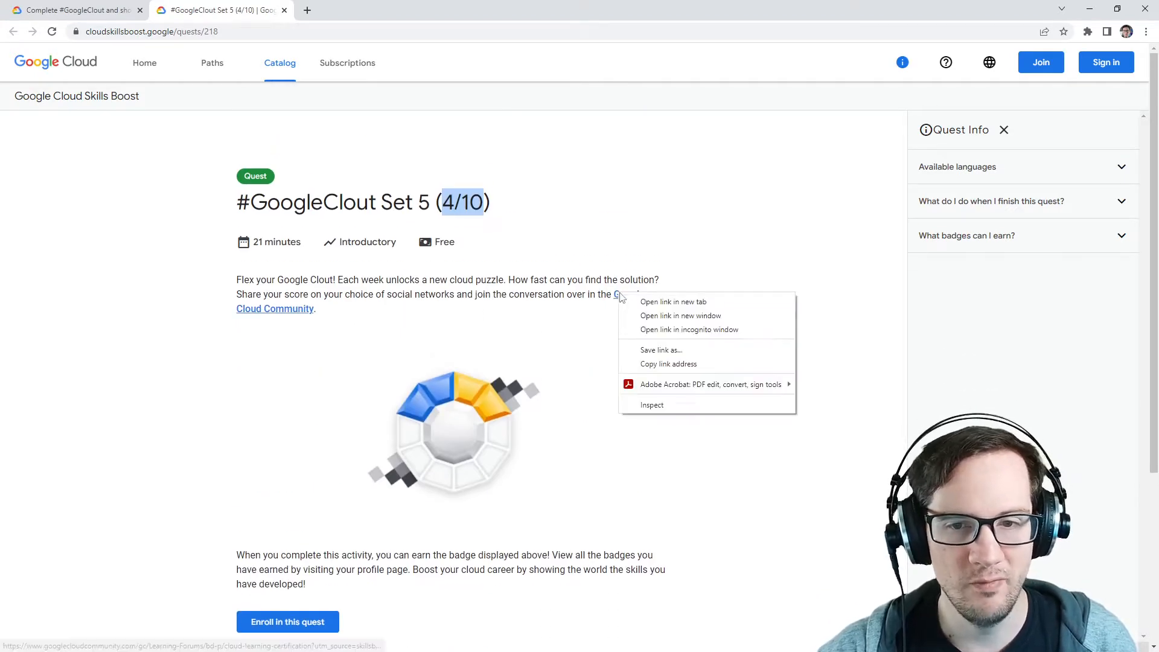
left_click(649, 300)
left_click(372, 11)
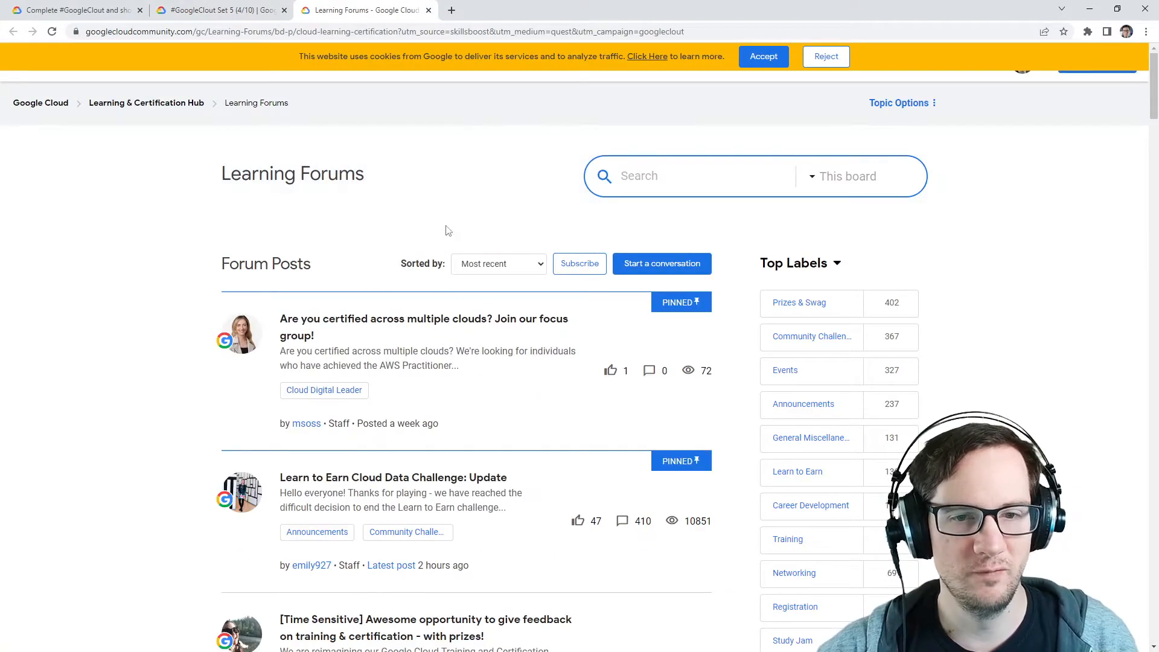
left_click(429, 10)
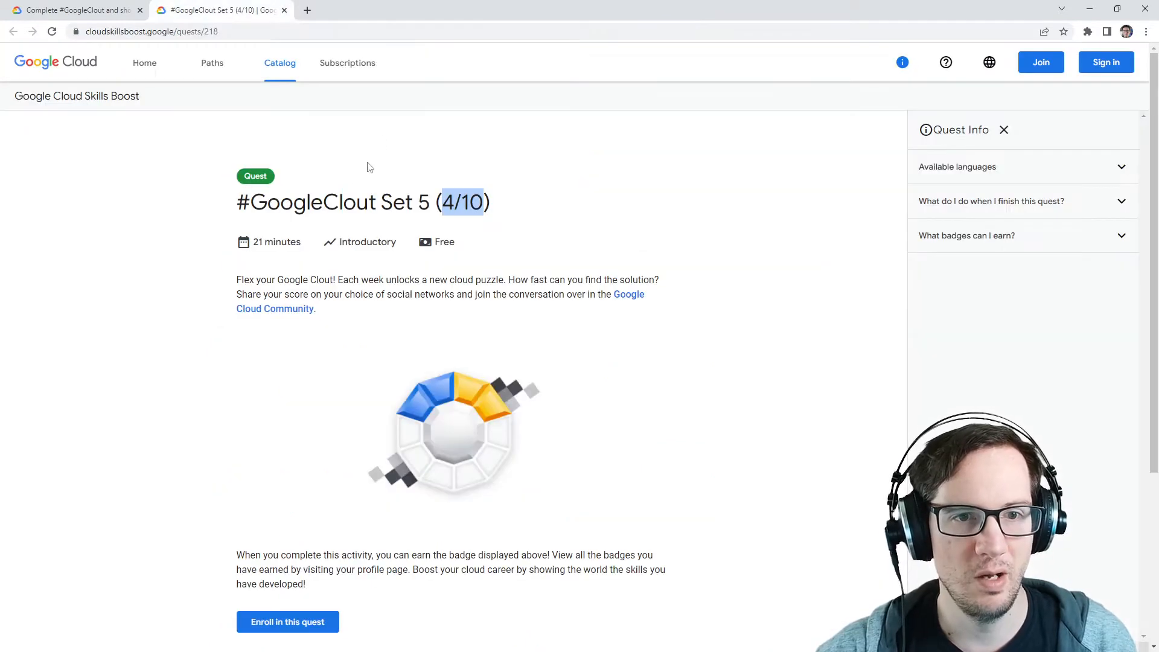
Step: Enroll in the #GoogleClout Set 5 (4/10) quest, signing in with Google and dismissing the notice
scroll(211, 241, "down", 4)
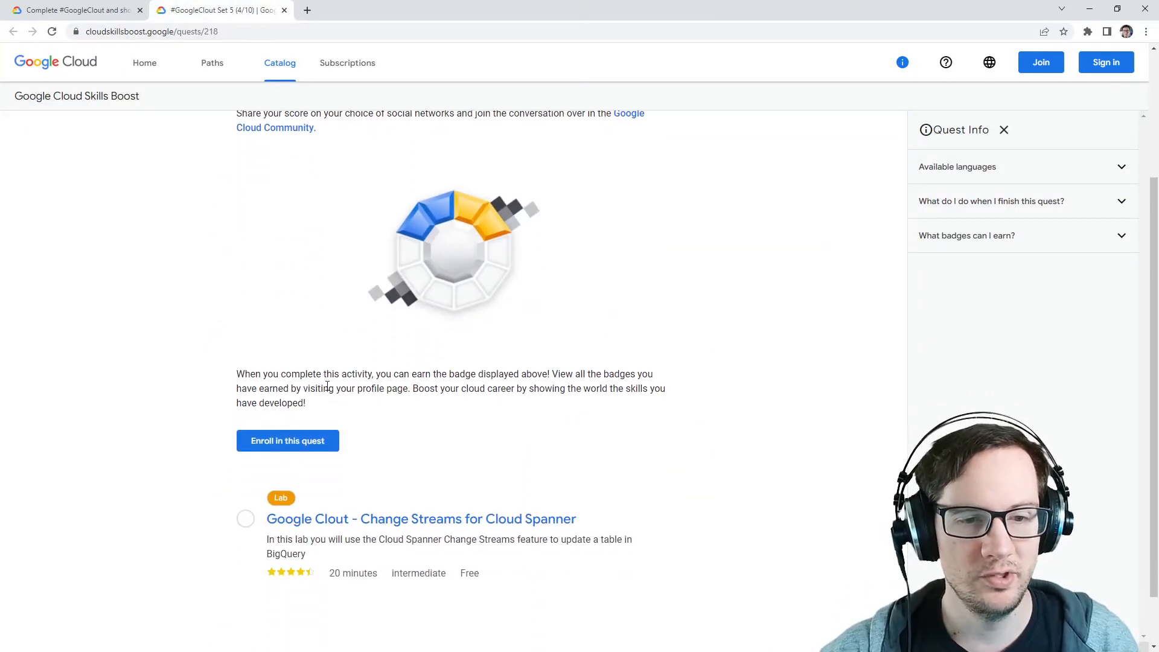
left_click(316, 445)
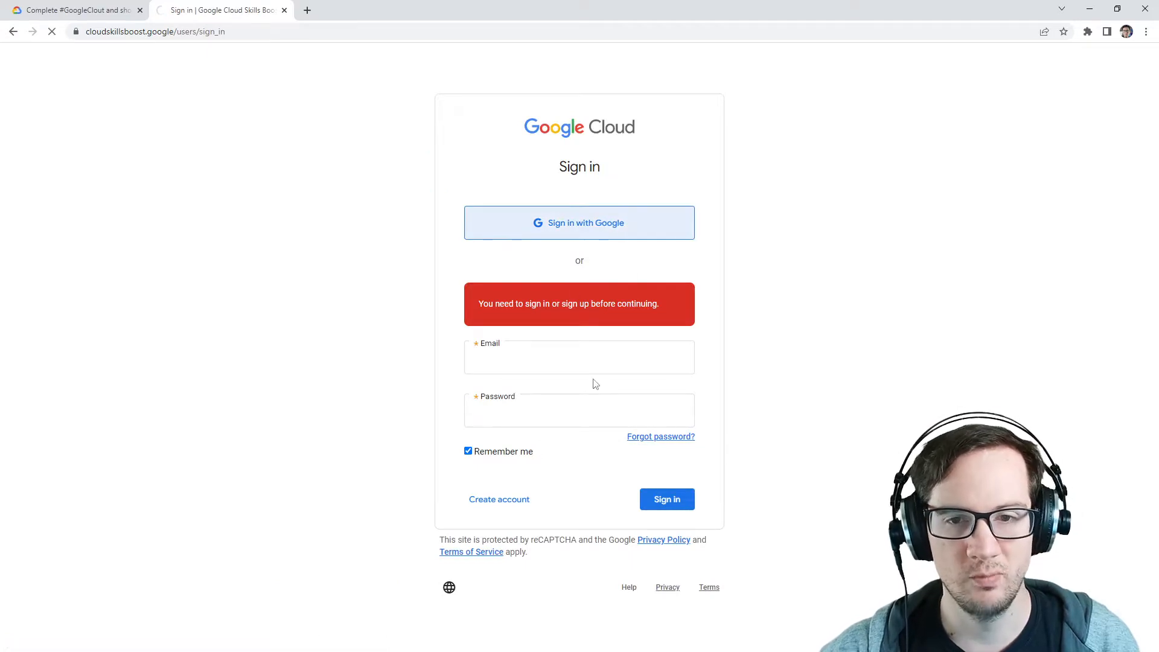
left_click(588, 225)
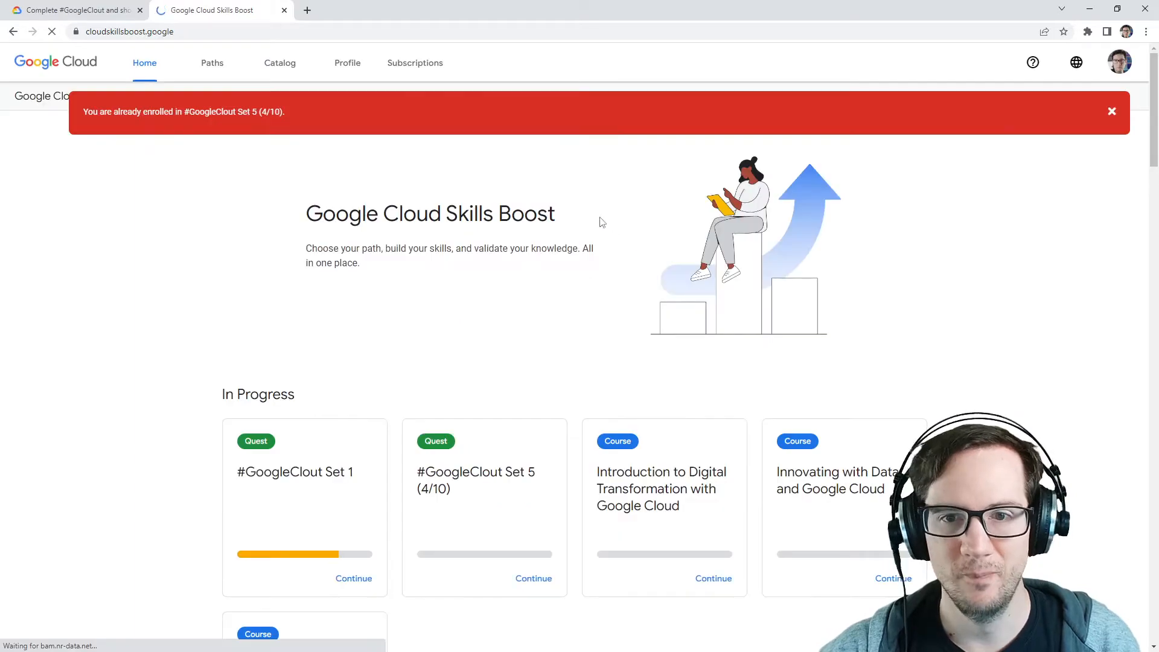
left_click(1112, 112)
Step: Continue the Set 5 quest and open its Google Clout - Change Streams for Cloud Spanner lab
scroll(489, 220, "down", 3)
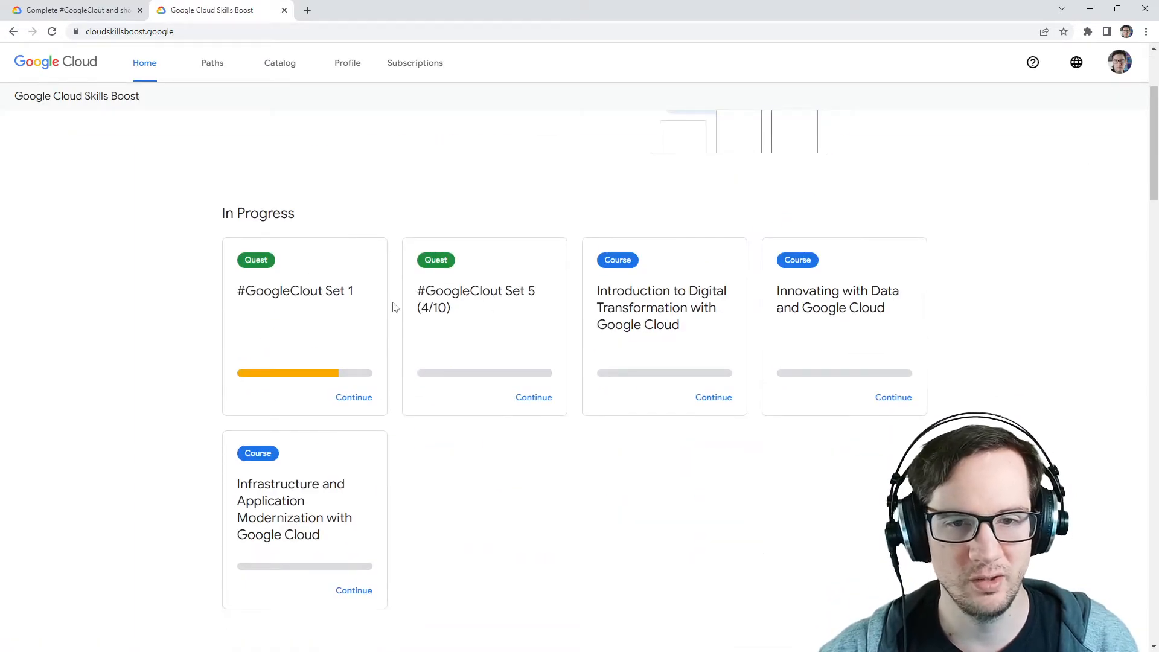
left_click(532, 397)
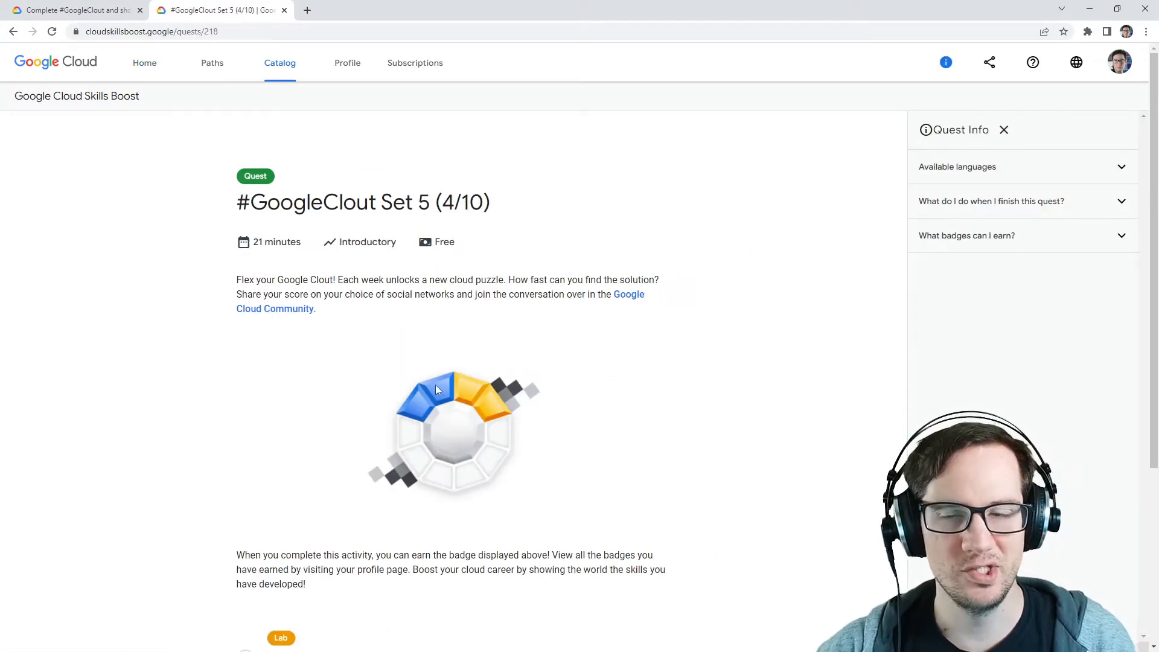
scroll(372, 381, "down", 4)
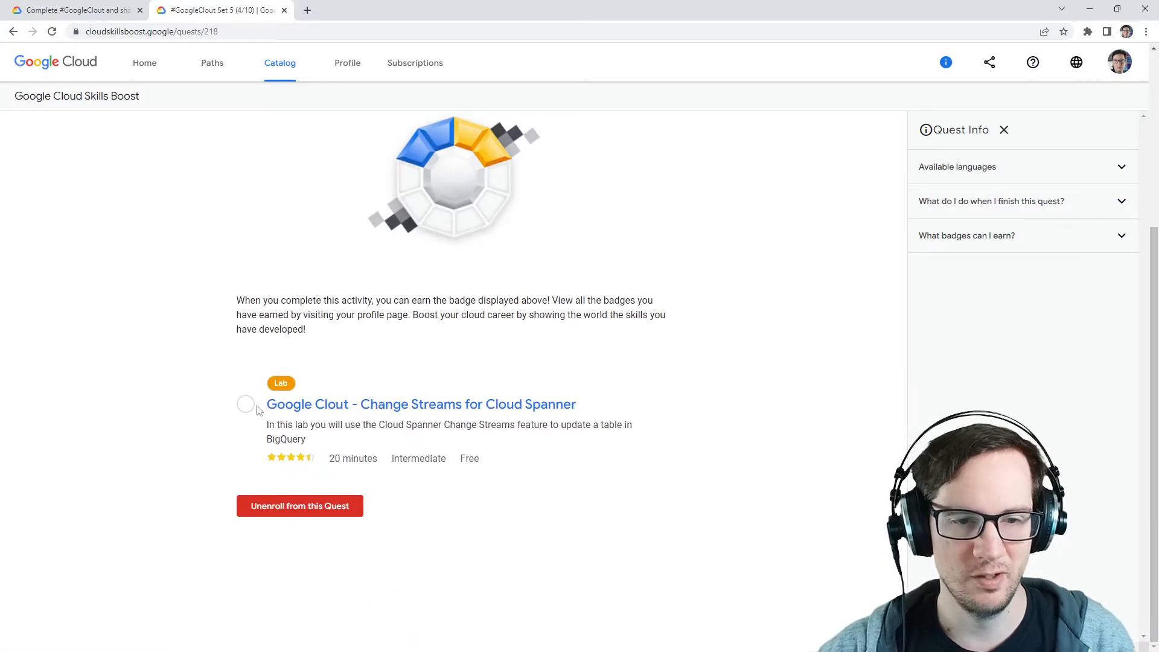
left_click(347, 405)
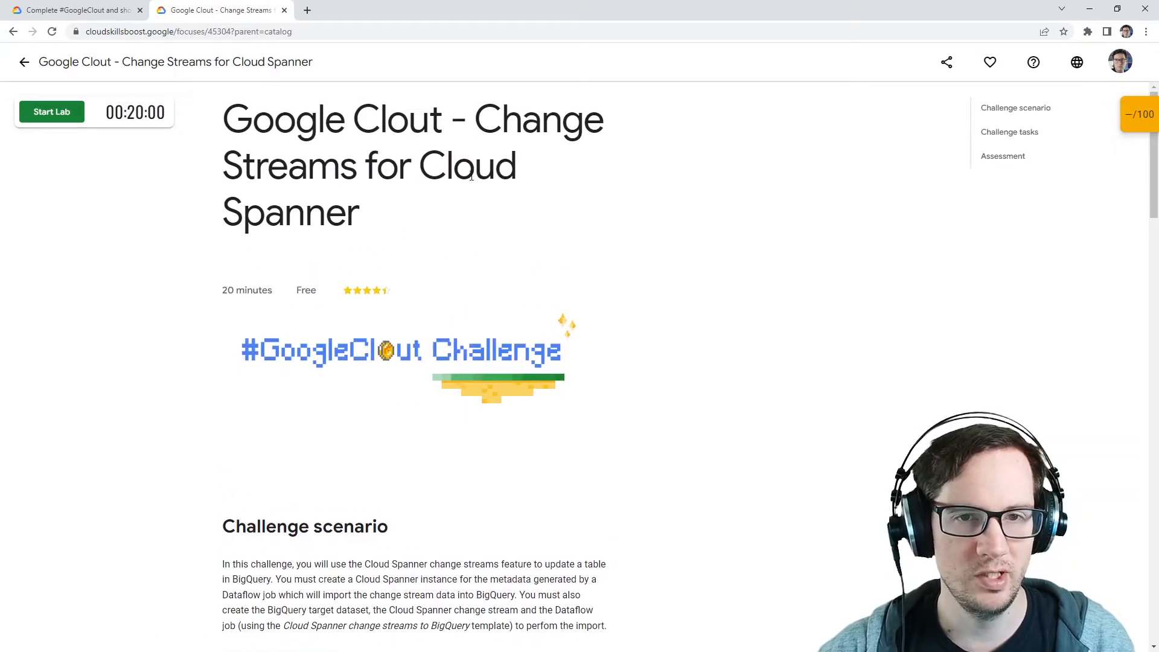
Step: Read the lab's title and challenge scenario description
left_click_drag(476, 121, 421, 234)
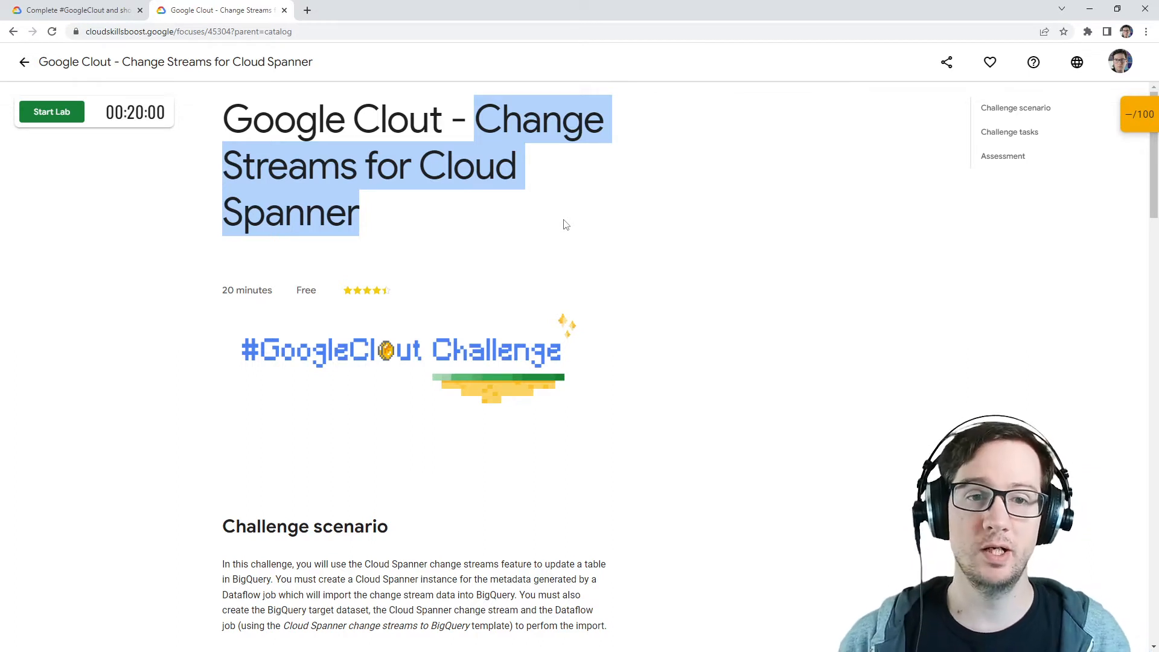
left_click(499, 182)
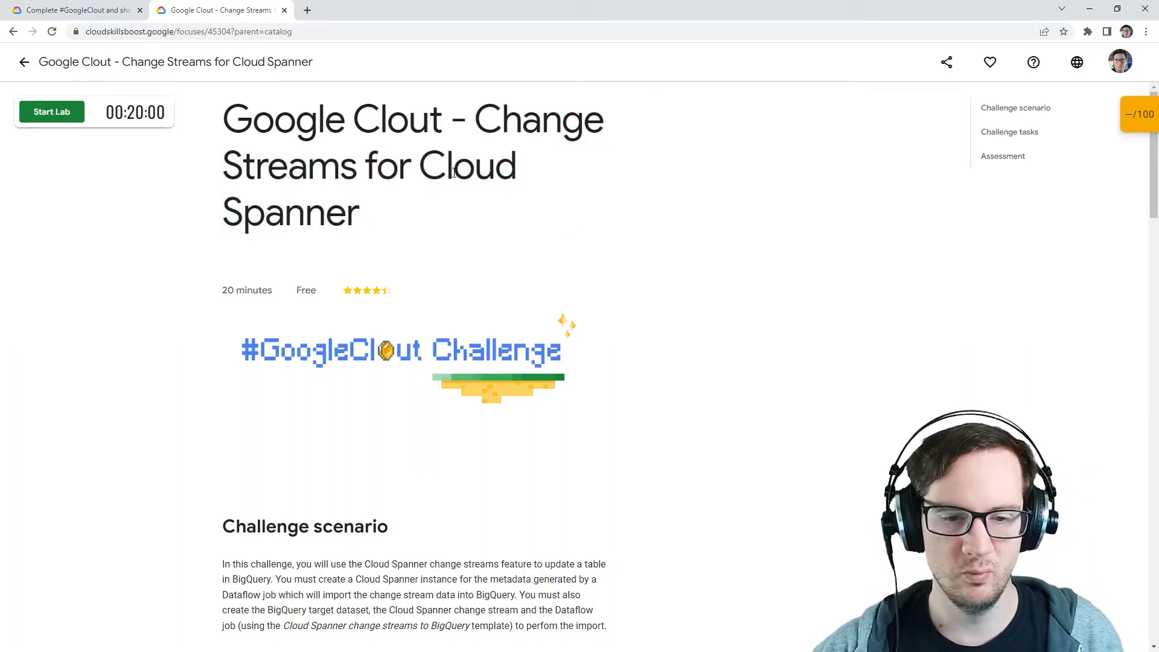
scroll(453, 172, "down", 3)
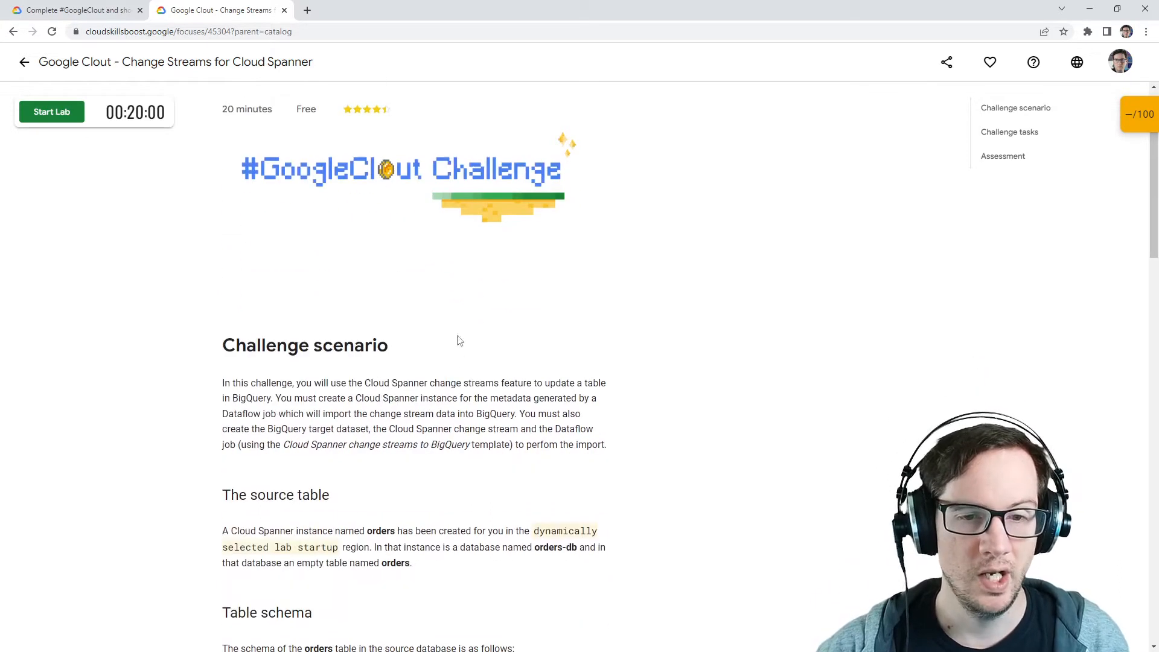
left_click_drag(376, 410, 515, 412)
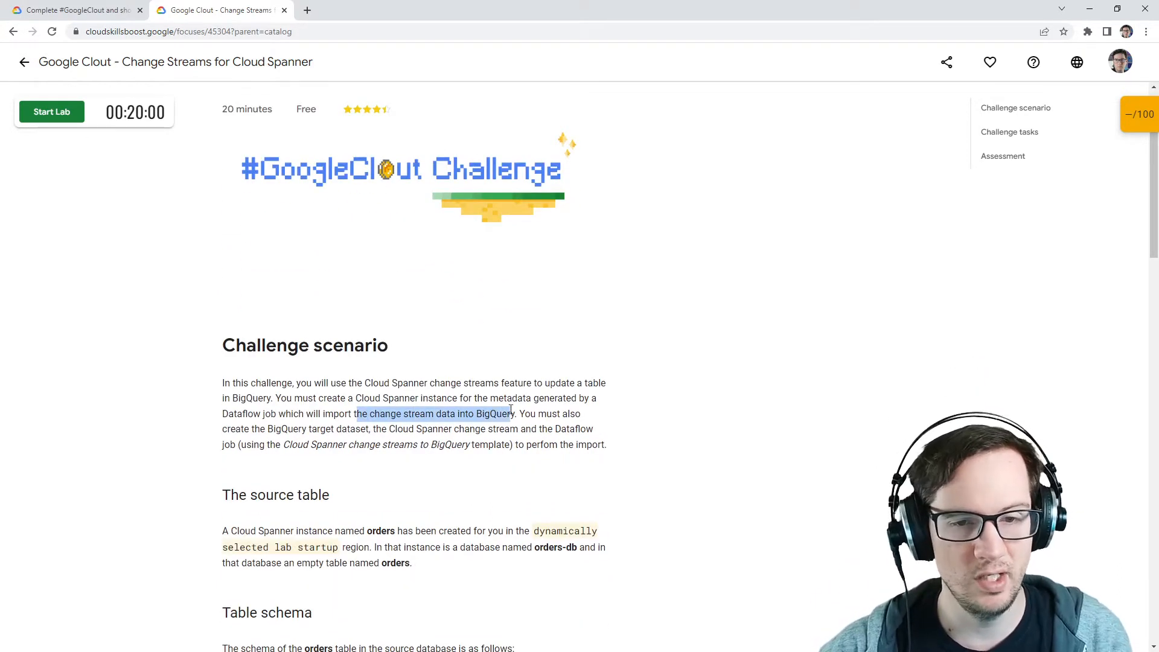
left_click(515, 410)
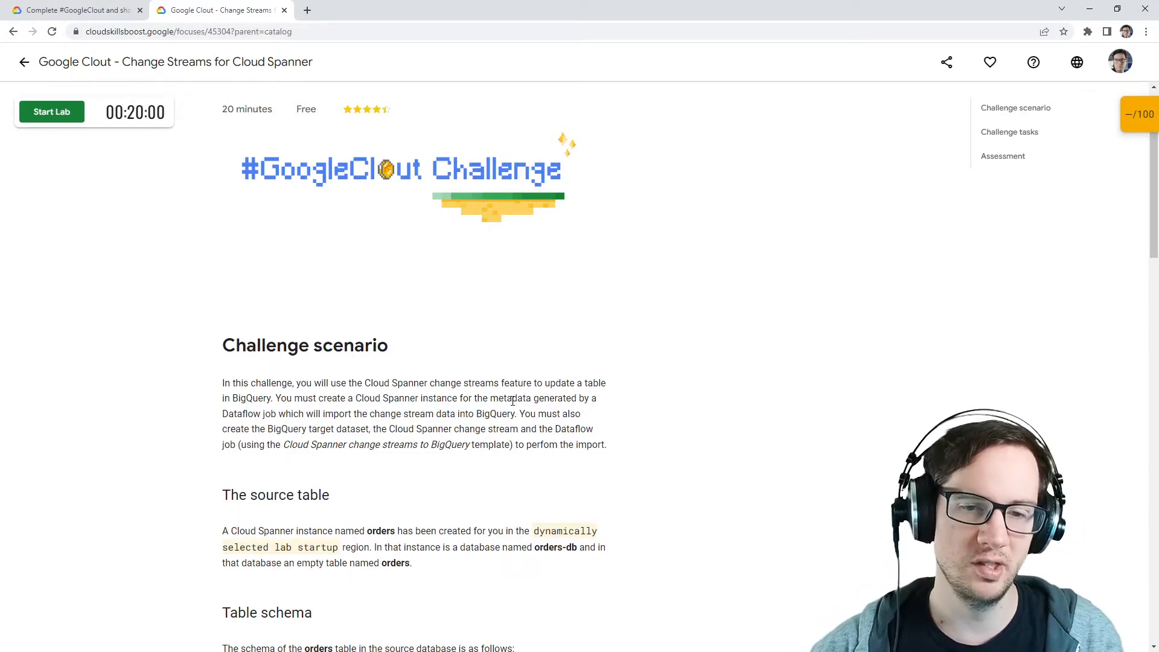
scroll(514, 411, "up", 3)
scroll(505, 407, "down", 3)
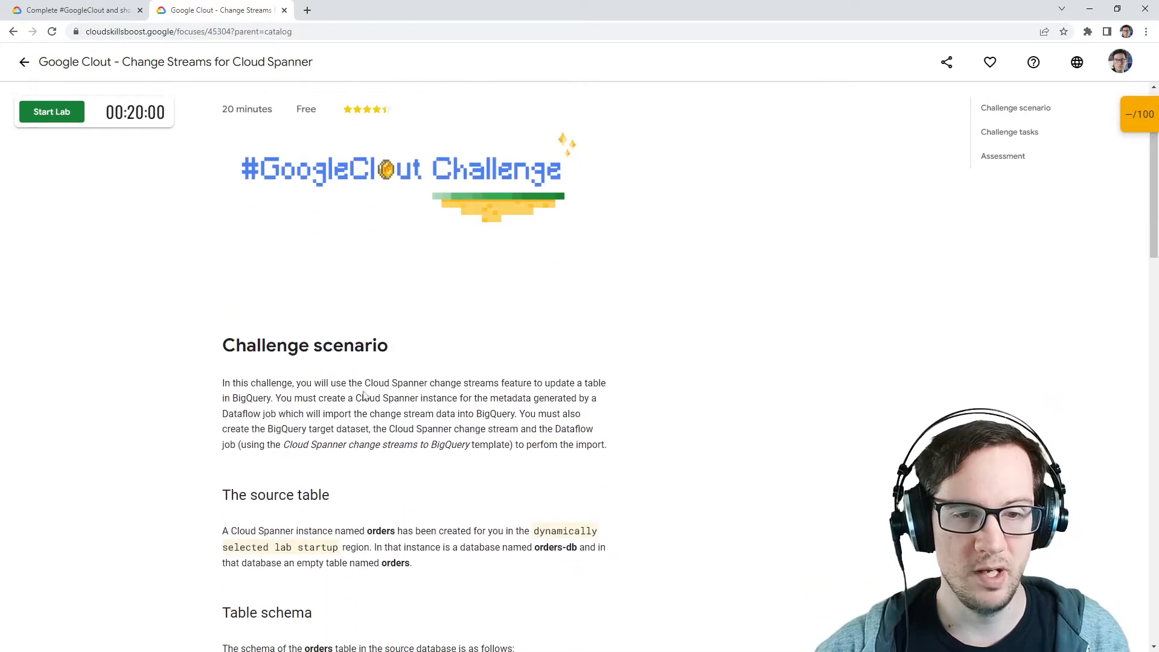
left_click_drag(364, 384, 428, 385)
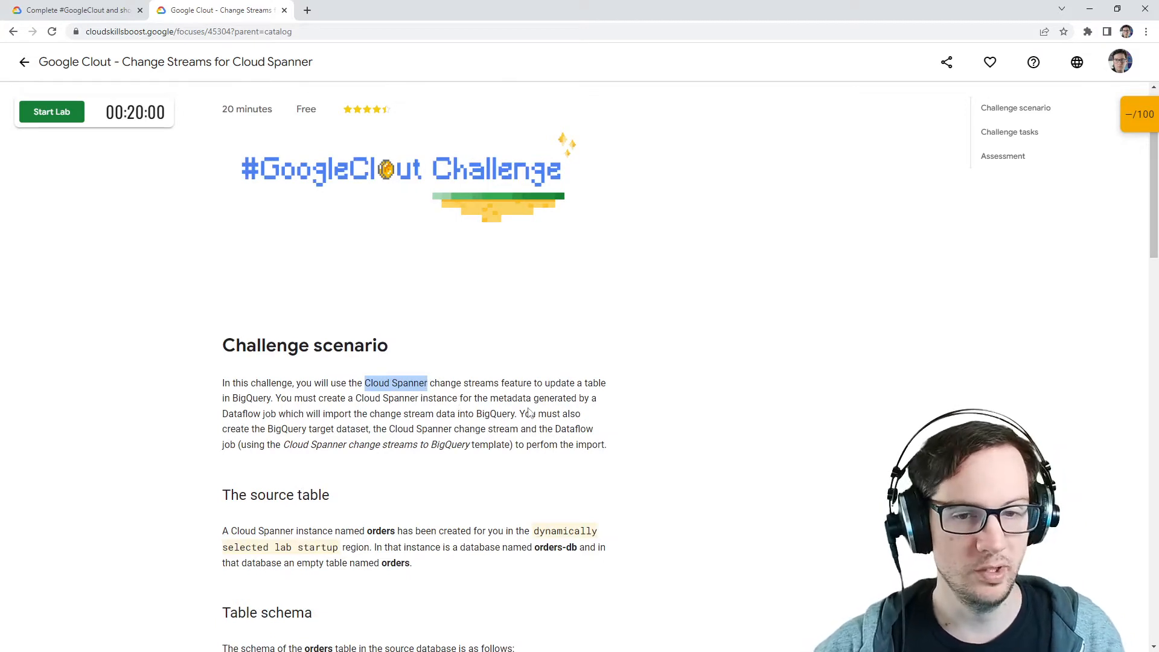
left_click(292, 381)
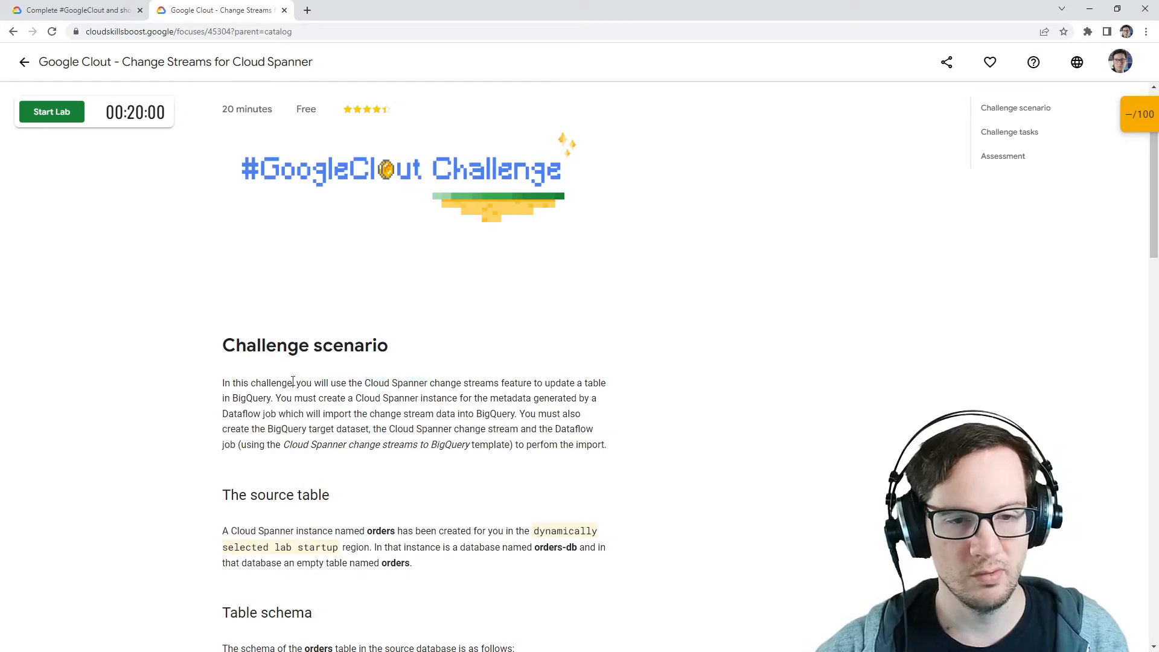
left_click_drag(232, 383, 519, 445)
left_click(290, 441)
scroll(424, 379, "down", 4)
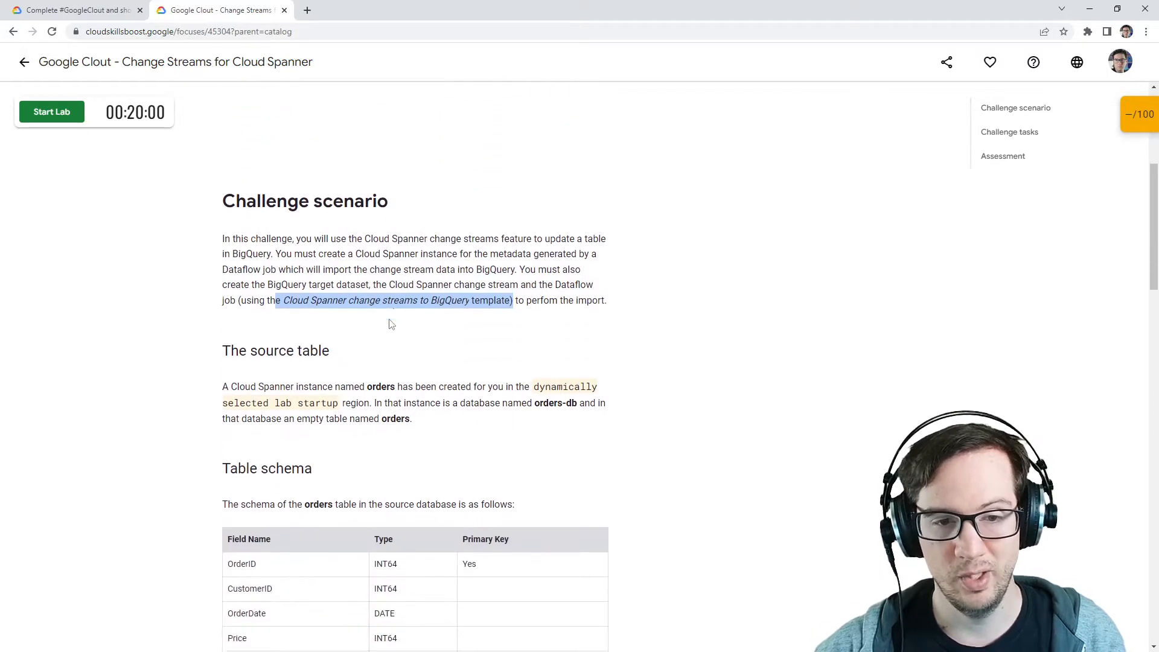
Step: Read the source table description and the orders table schema
left_click_drag(222, 290, 374, 291)
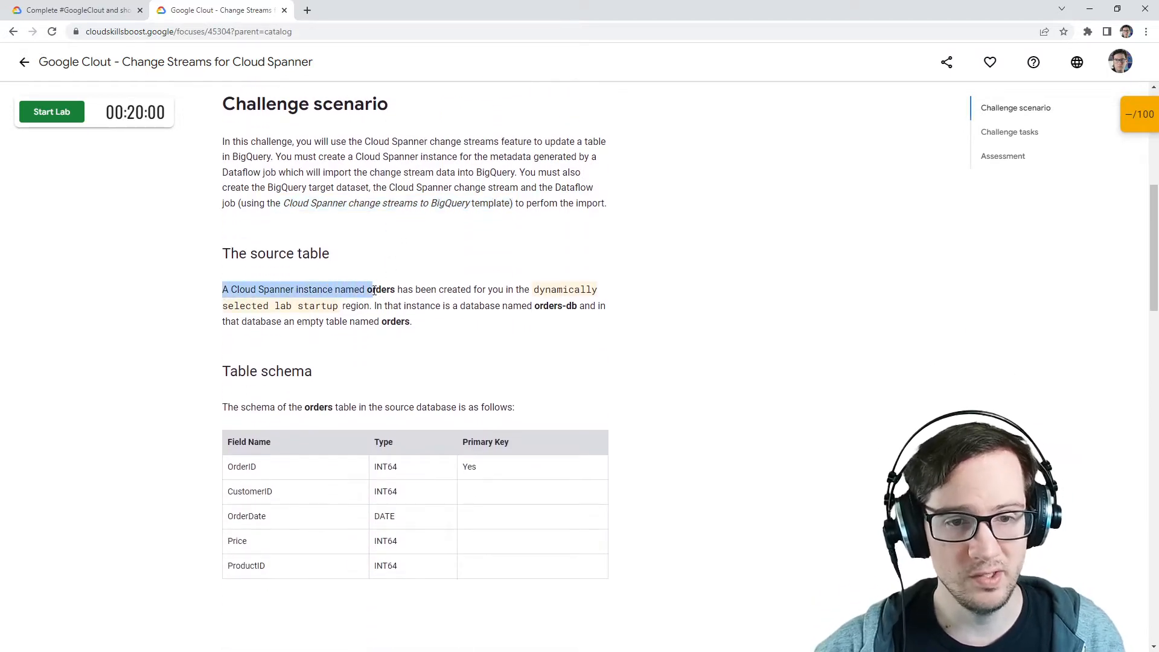
double_click(379, 290)
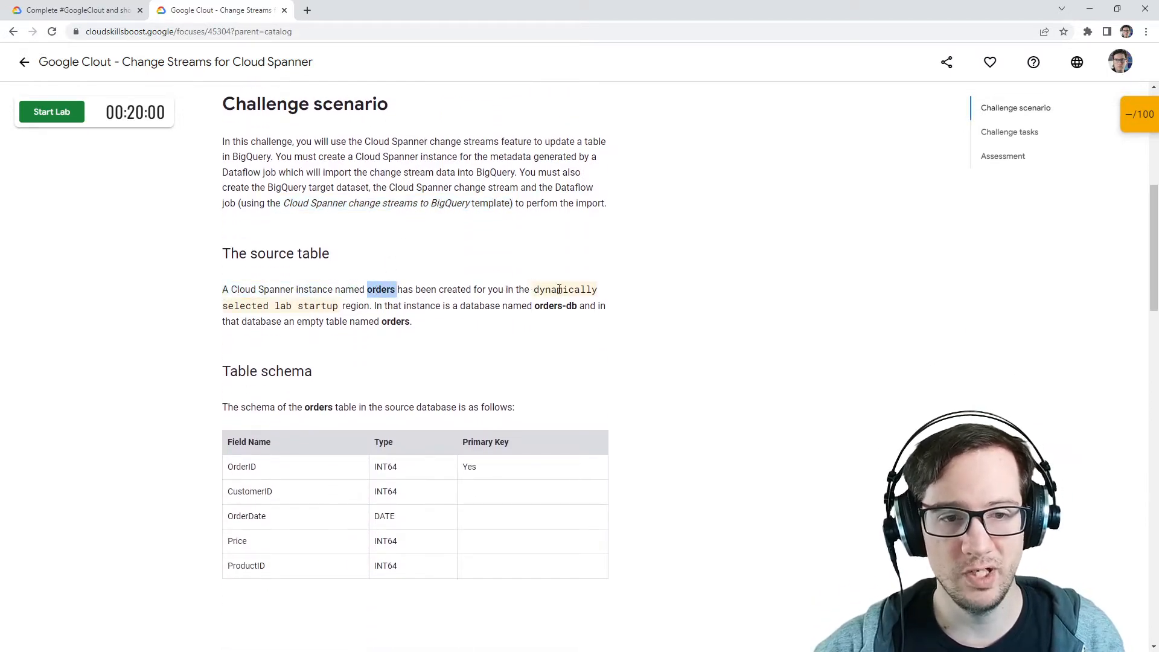
left_click_drag(223, 306, 568, 308)
left_click(383, 310)
left_click(590, 305)
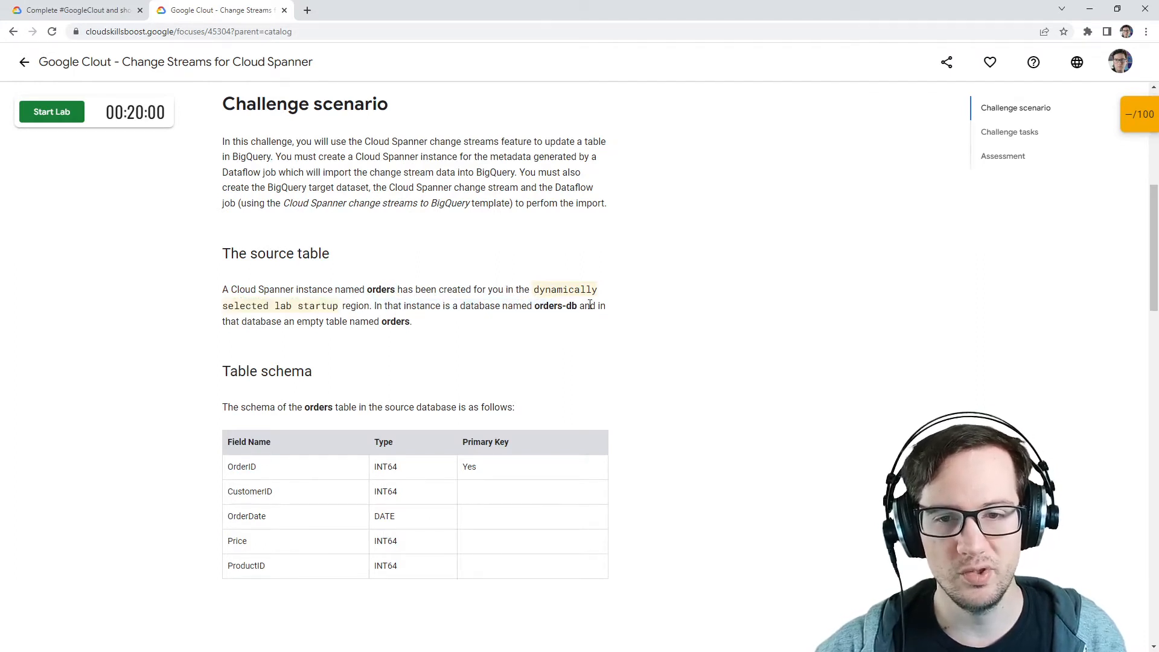
left_click_drag(266, 322, 411, 321)
left_click(270, 321)
scroll(271, 285, "down", 2)
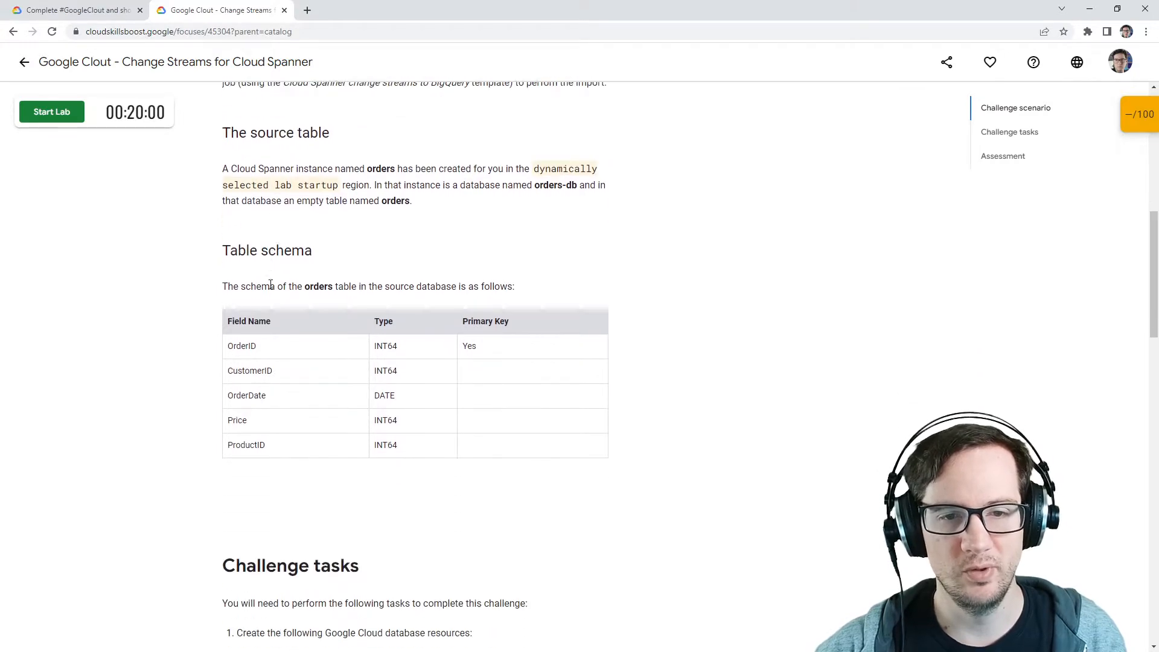
scroll(271, 285, "down", 1)
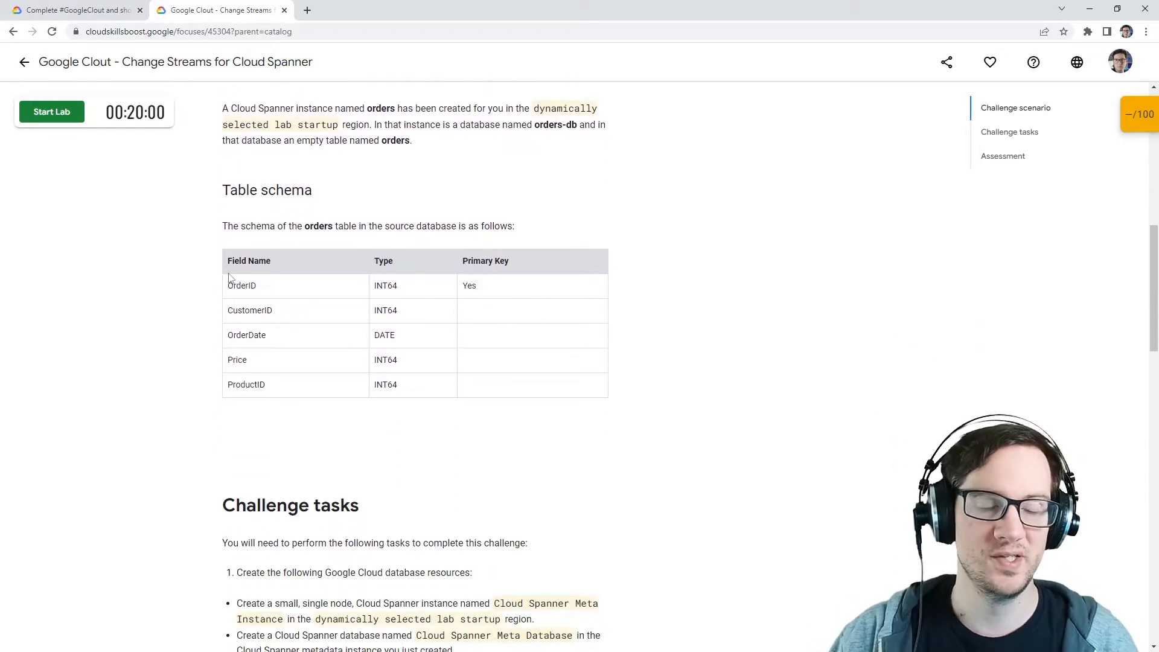
Step: Re-read the challenge scenario and the orders table schema, highlighting key passages
scroll(310, 427, "up", 4)
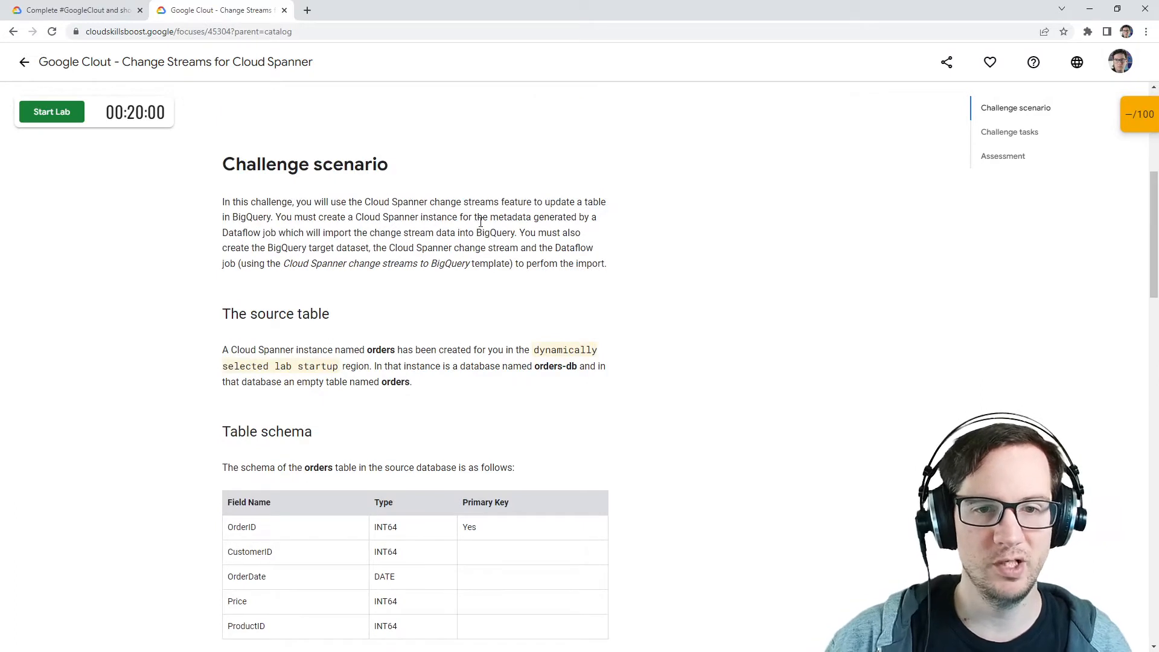
left_click_drag(481, 222, 606, 300)
left_click(474, 249)
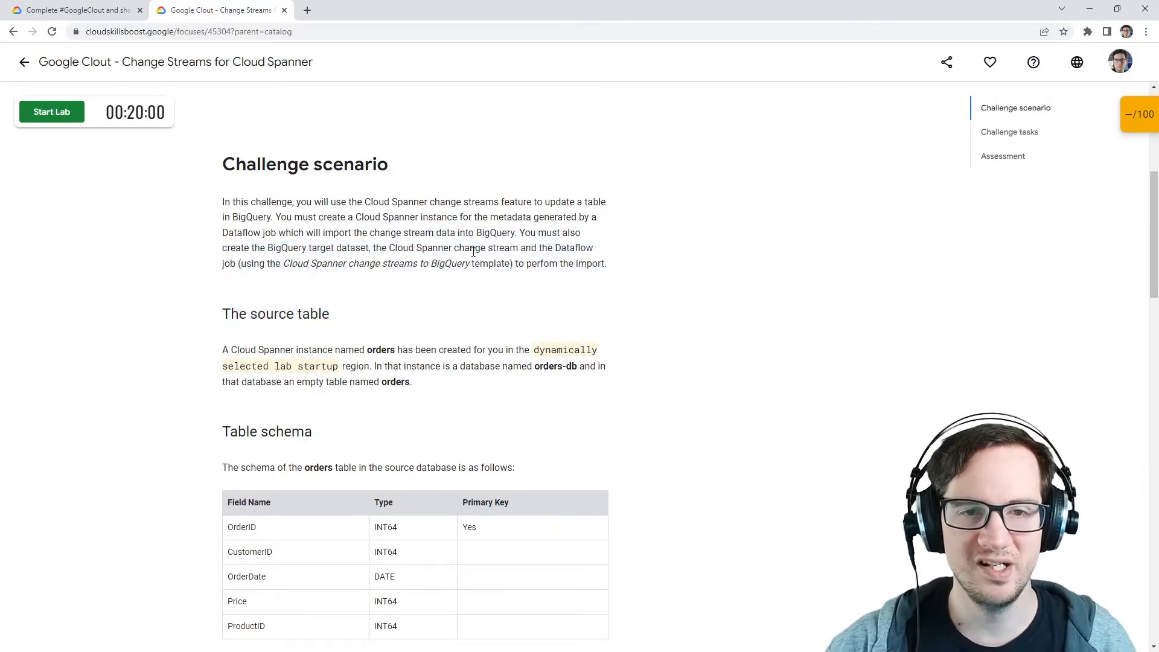
scroll(373, 298, "down", 3)
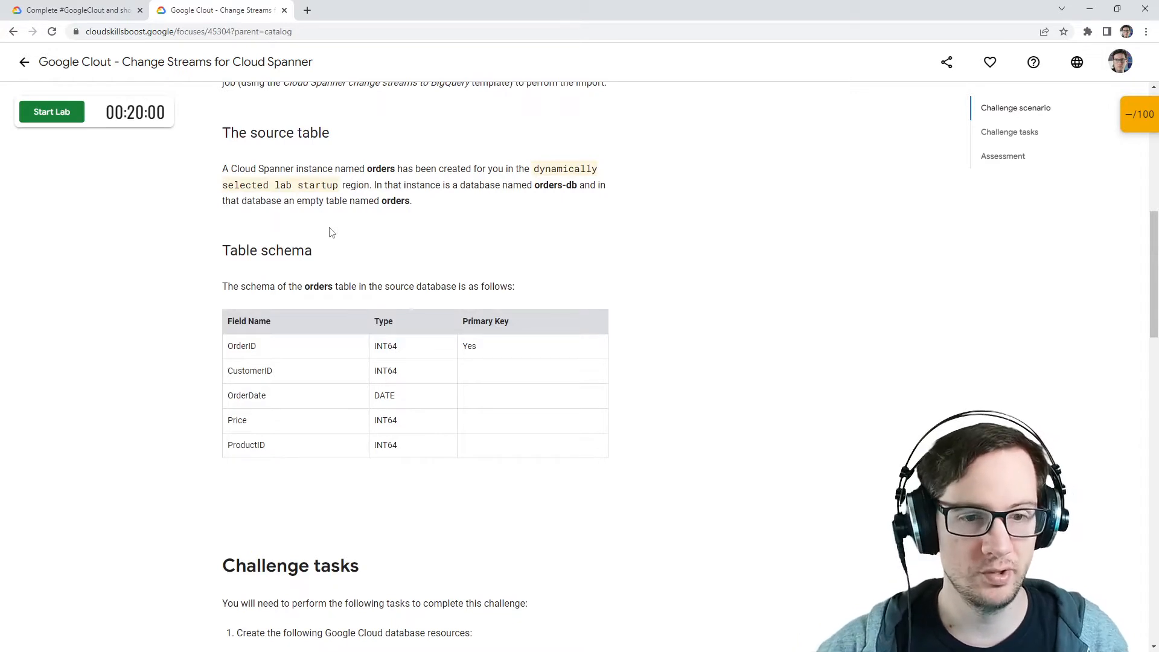
scroll(381, 320, "down", 3)
scroll(382, 318, "up", 1)
scroll(382, 318, "up", 1)
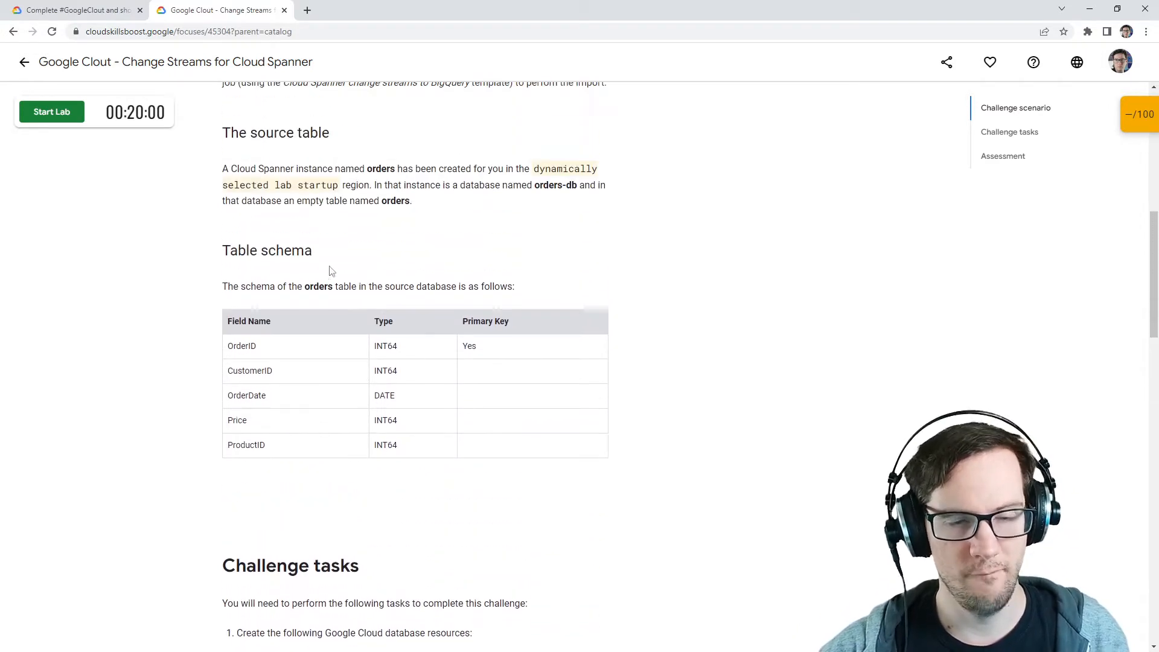
left_click_drag(271, 286, 515, 288)
scroll(260, 299, "down", 2)
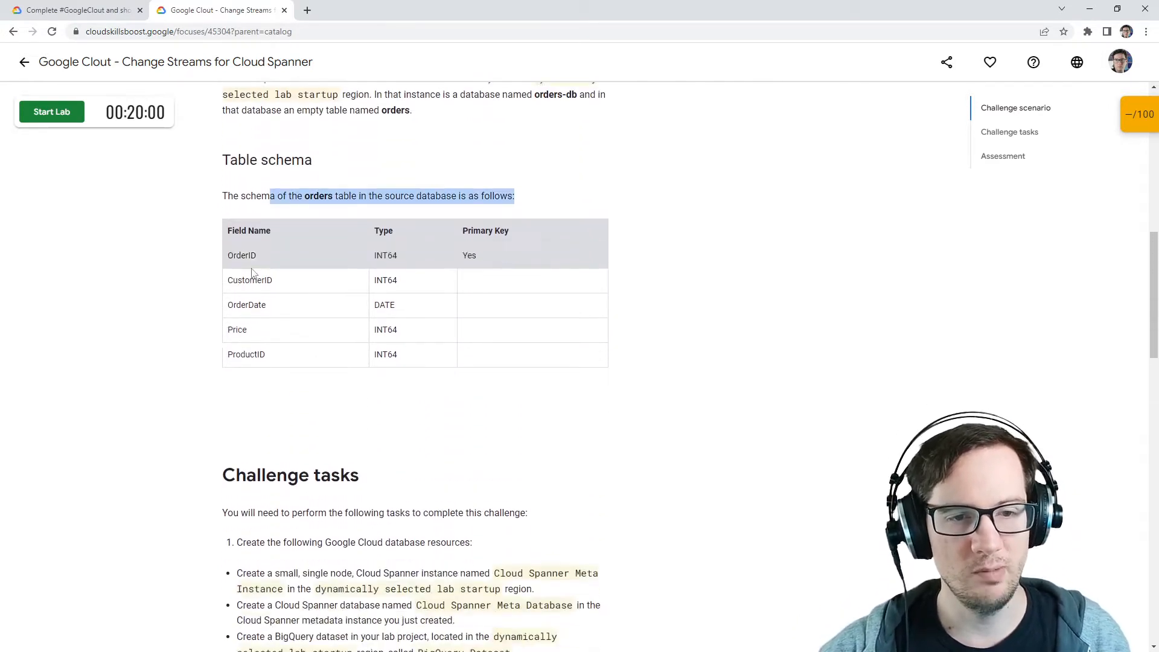
scroll(237, 225, "down", 5)
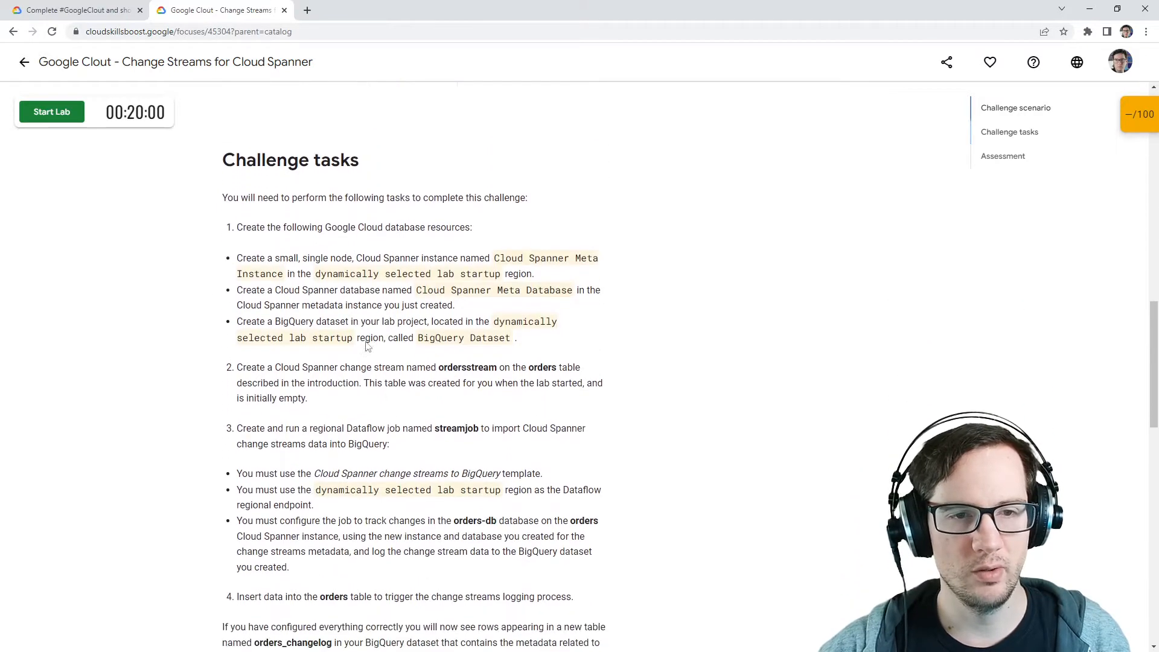
Step: Read through the challenge tasks for the metadata instance, database, BigQuery dataset, change stream and Dataflow job
left_click_drag(243, 179, 551, 186)
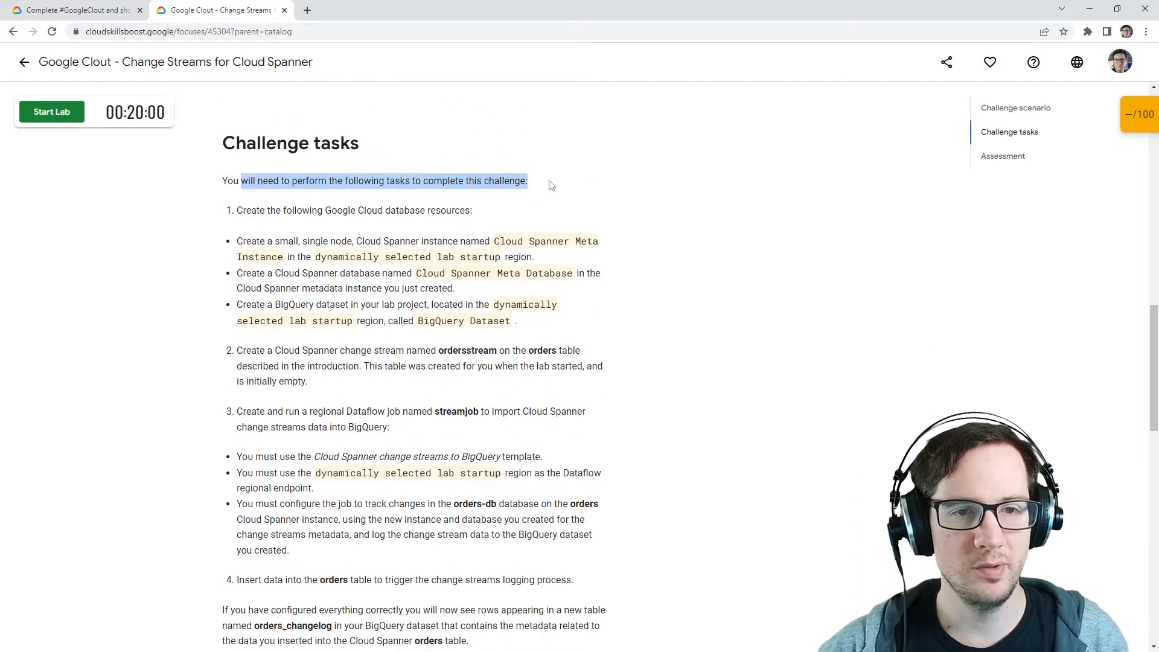
left_click_drag(236, 219, 416, 211)
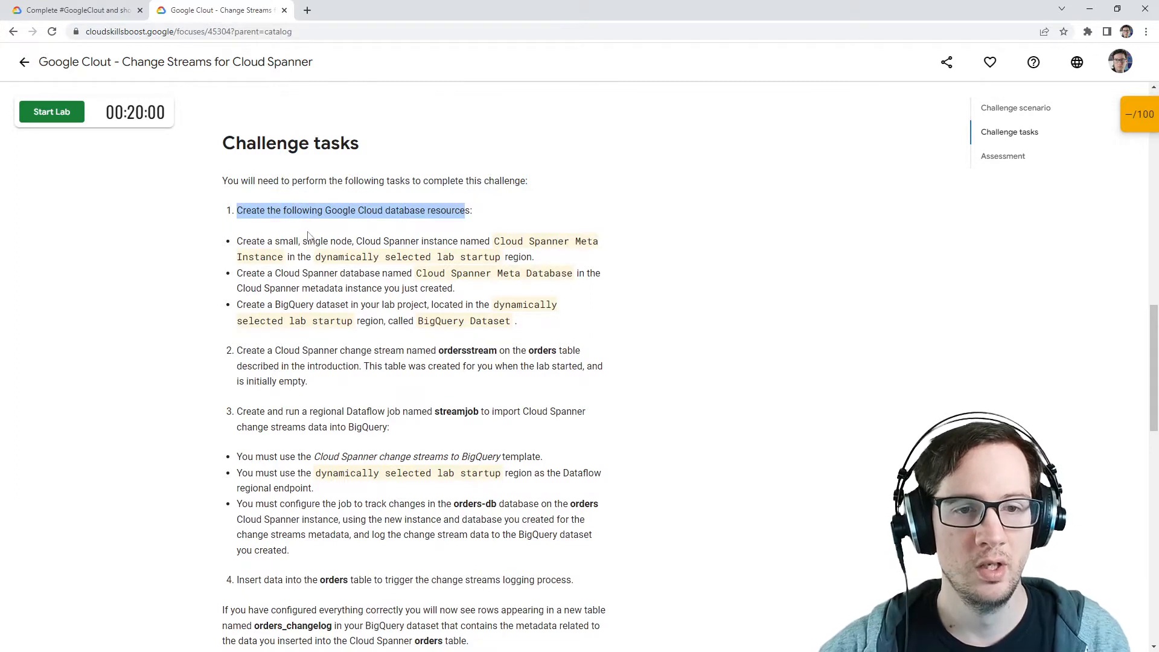
mouse_move(495, 241)
left_mouse_down()
mouse_move(278, 261)
mouse_move(506, 257)
left_mouse_up()
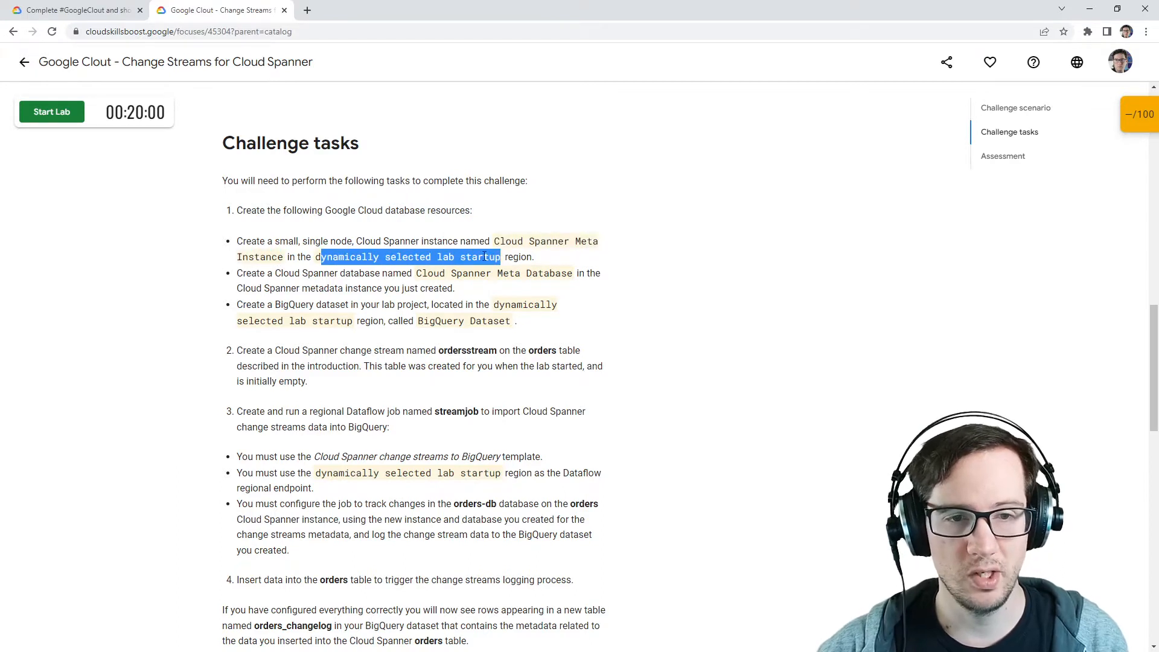
left_click_drag(233, 280, 574, 276)
left_click_drag(255, 288, 420, 288)
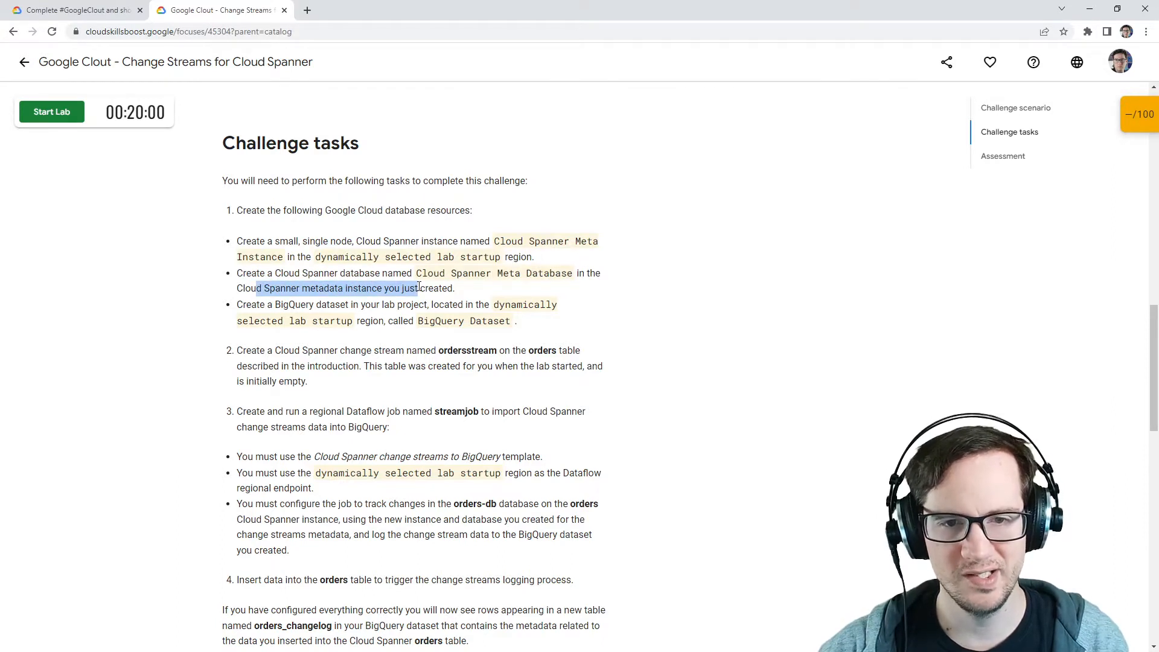
left_click(289, 294)
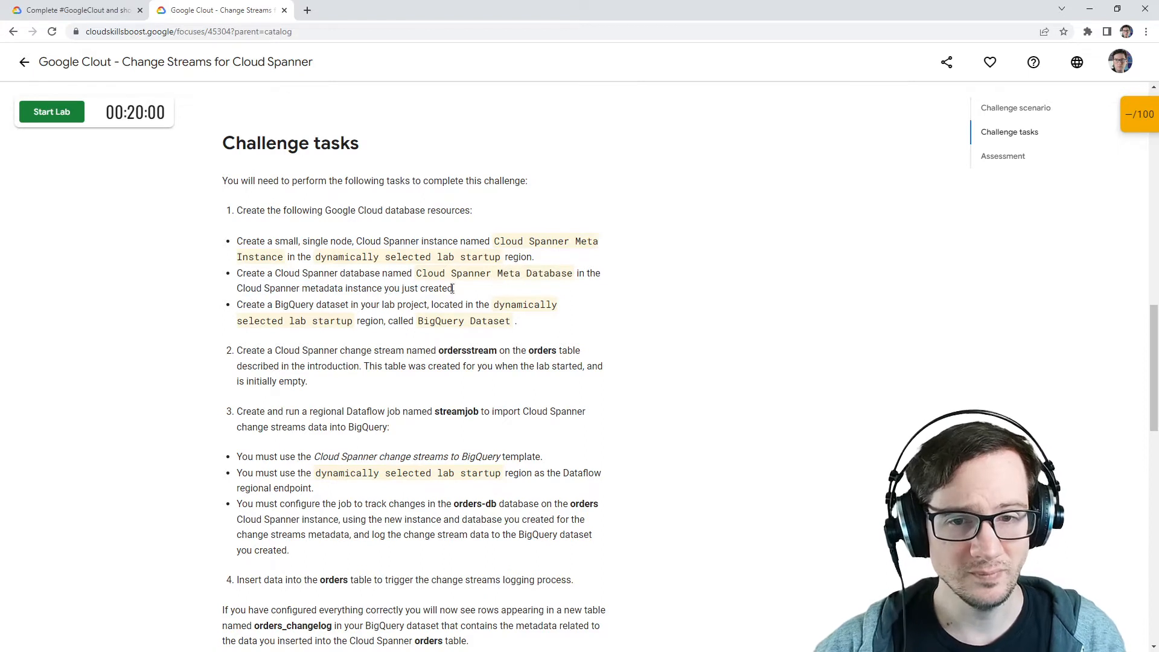
left_click_drag(445, 278, 567, 279)
left_click(531, 282)
left_click_drag(236, 305, 464, 320)
scroll(270, 316, "down", 2)
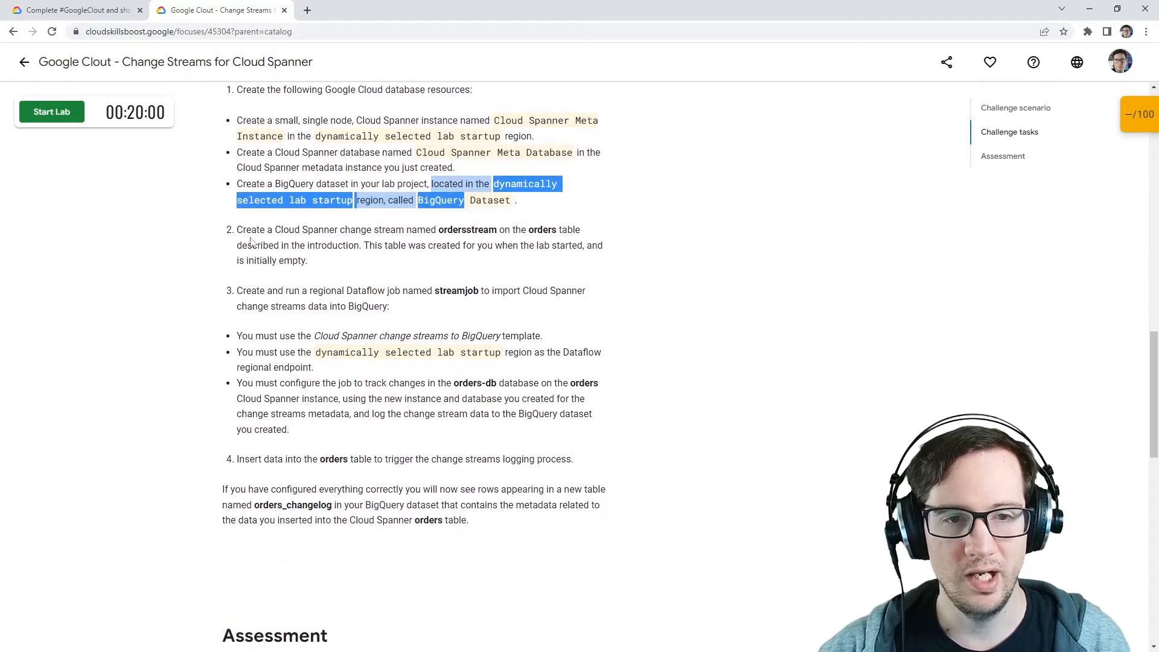
left_click_drag(250, 231, 533, 248)
left_click_drag(252, 293, 522, 291)
left_click_drag(253, 336, 522, 334)
left_click_drag(247, 352, 506, 355)
left_click_drag(246, 368, 308, 367)
scroll(336, 334, "down", 6)
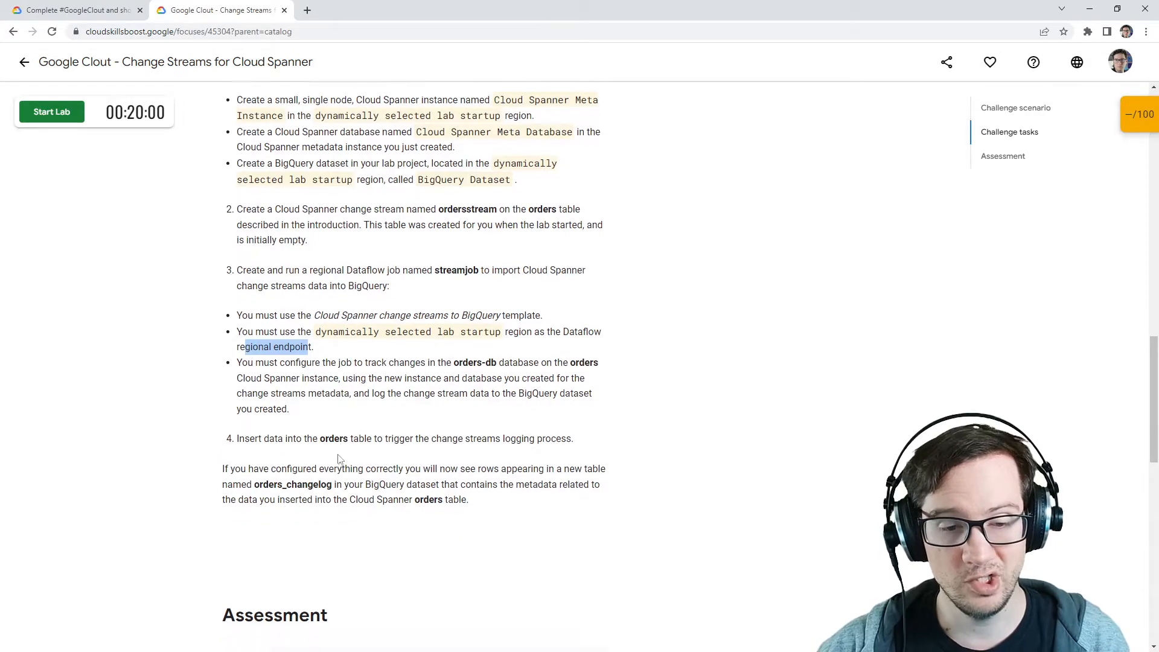
scroll(326, 406, "down", 4)
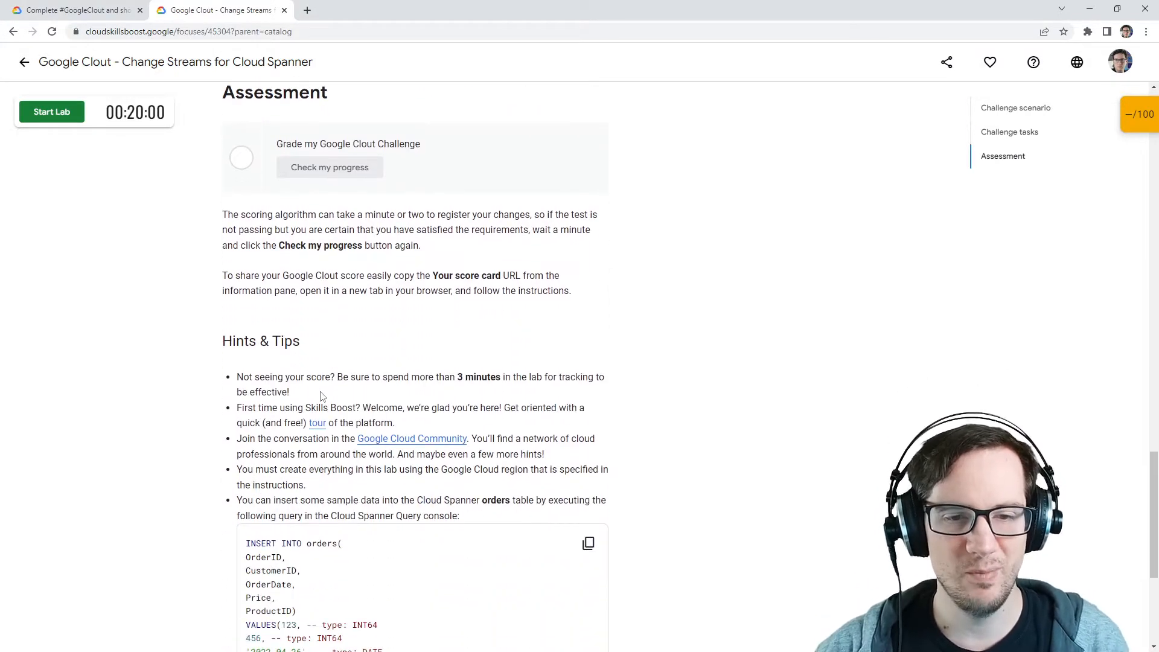
scroll(344, 446, "up", 10)
scroll(361, 483, "up", 15)
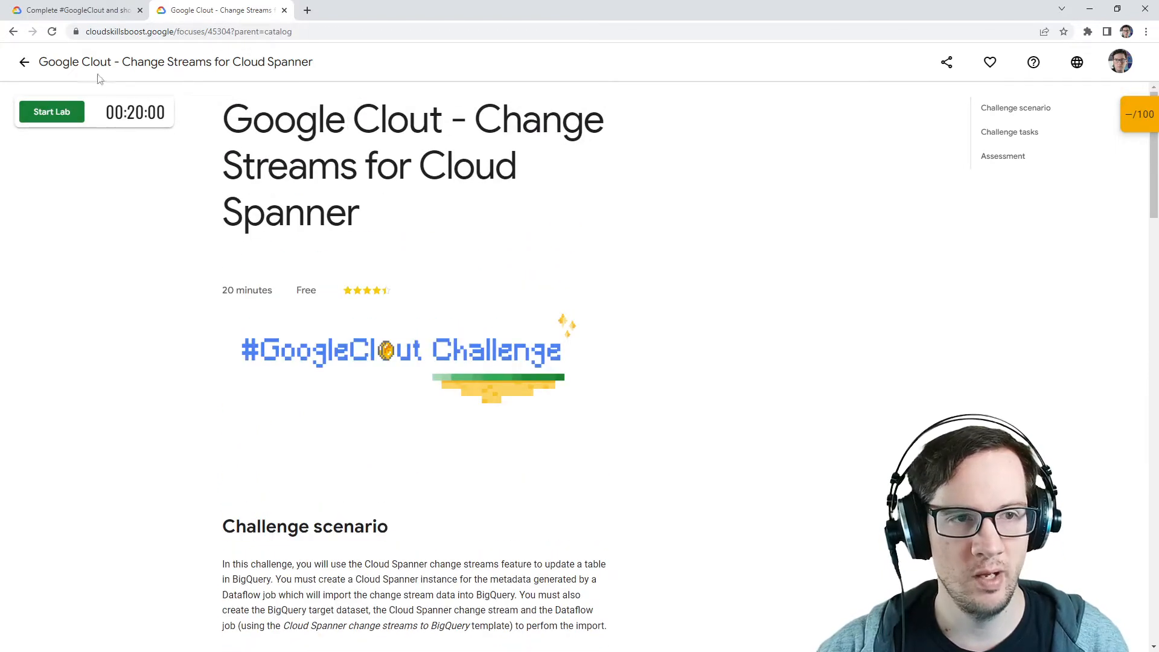
Step: Start the lab to provision its resources
right_click(67, 111)
left_click(46, 168)
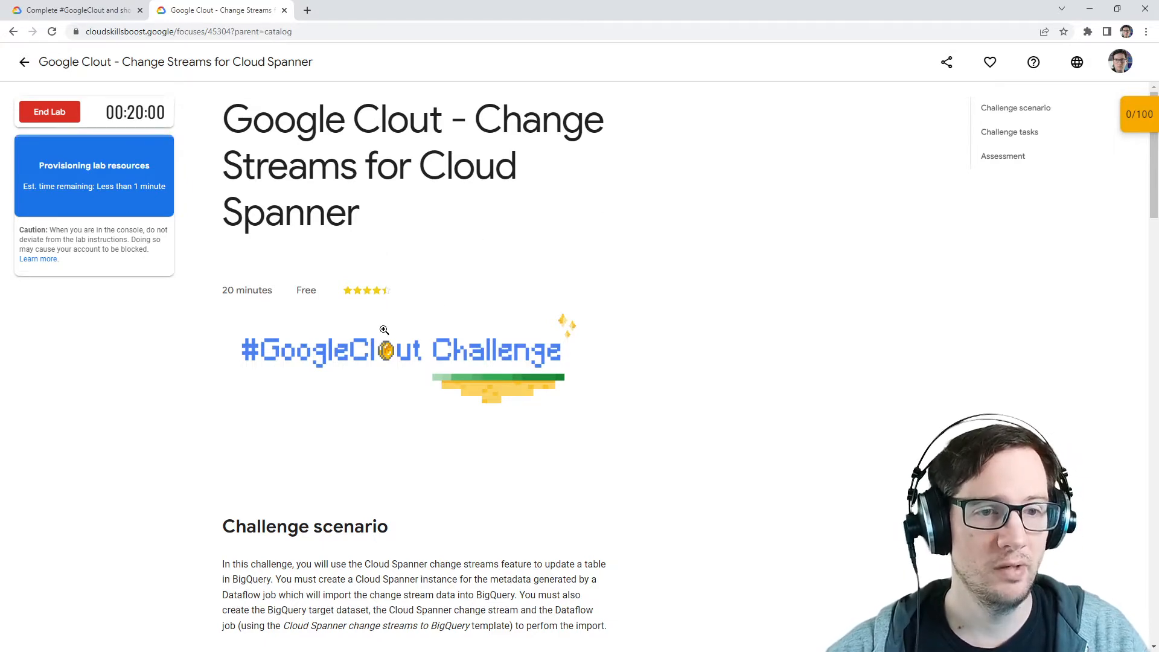
scroll(322, 320, "down", 7)
scroll(321, 320, "down", 10)
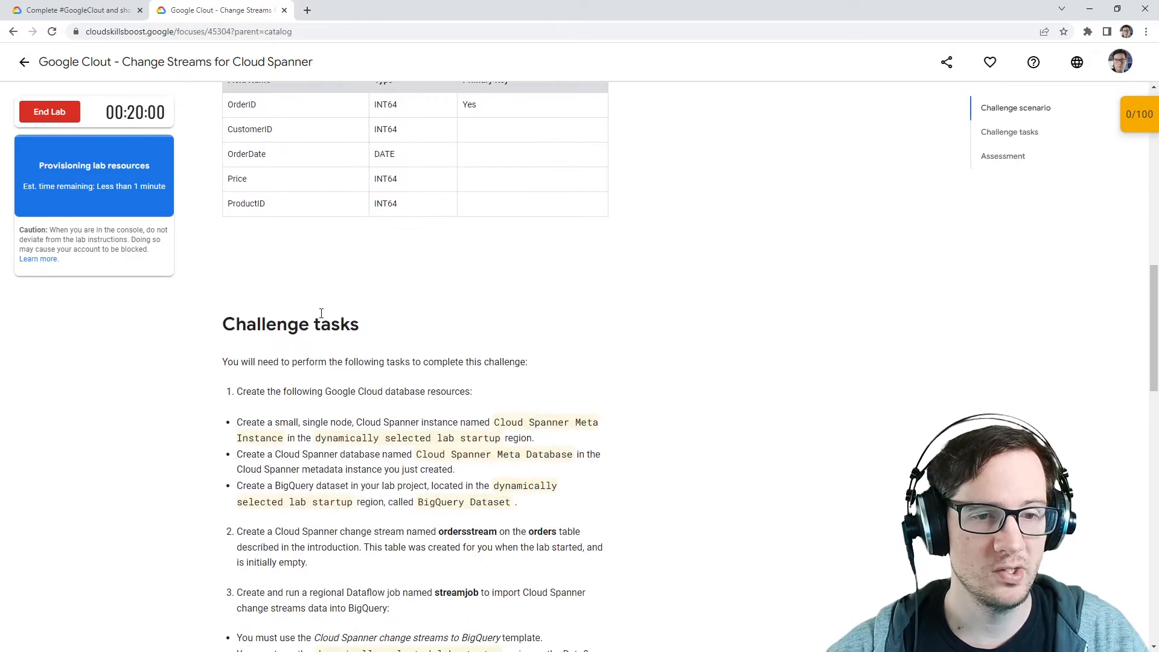
scroll(320, 331, "up", 11)
right_click(123, 202)
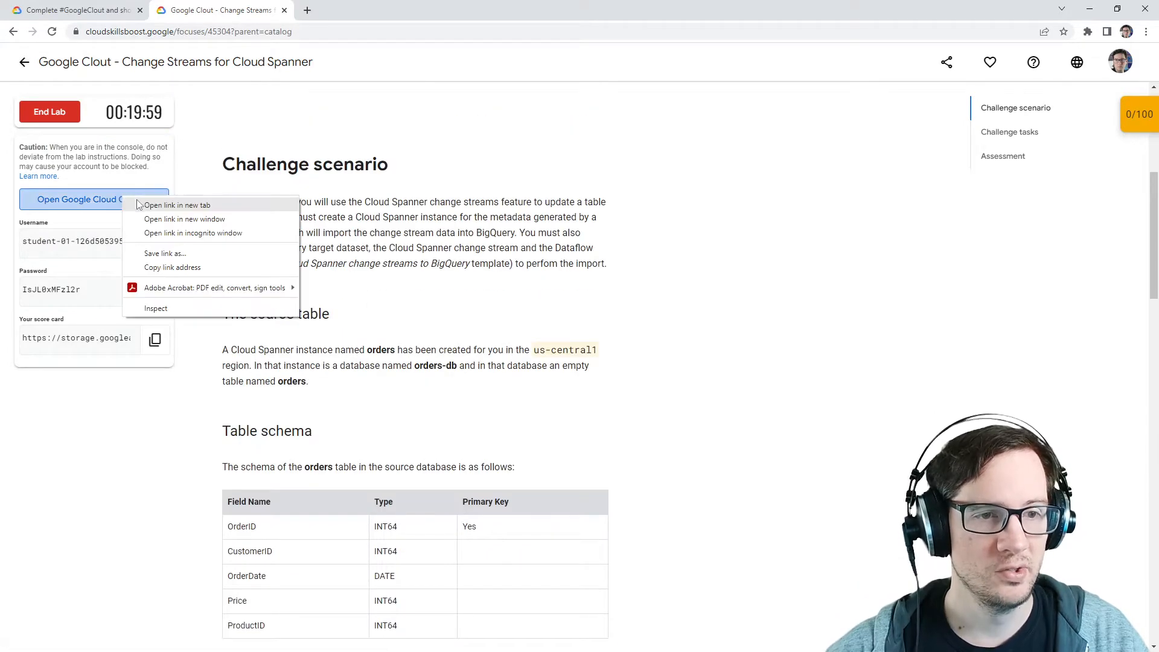
left_click(154, 207)
left_click(356, 10)
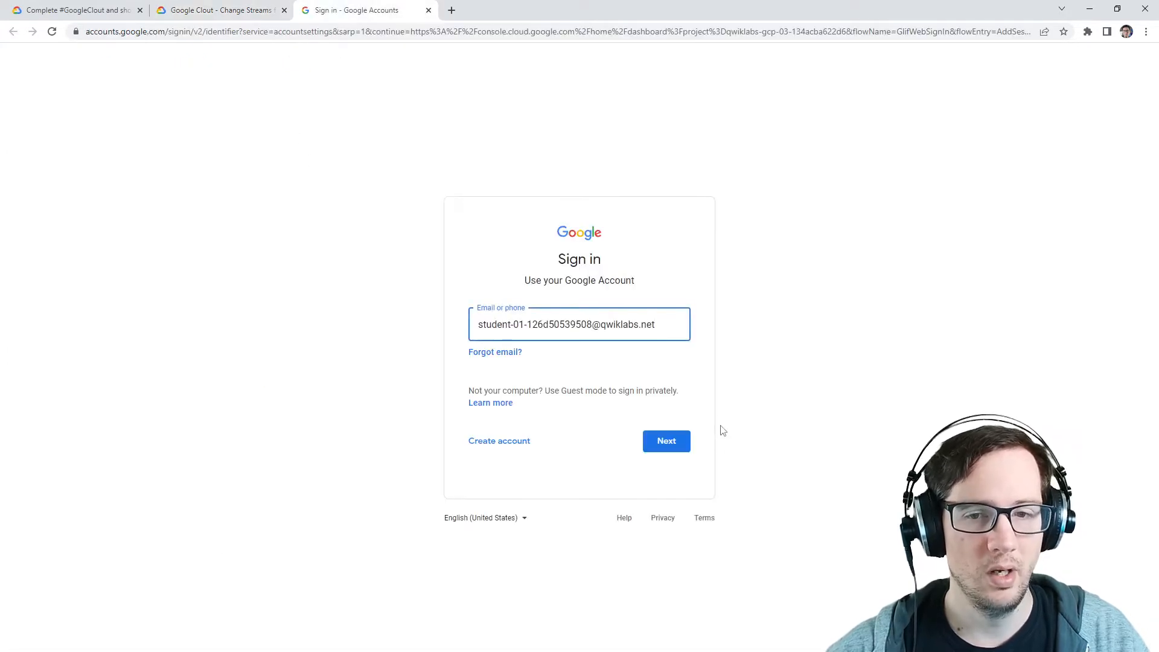
left_click(669, 437)
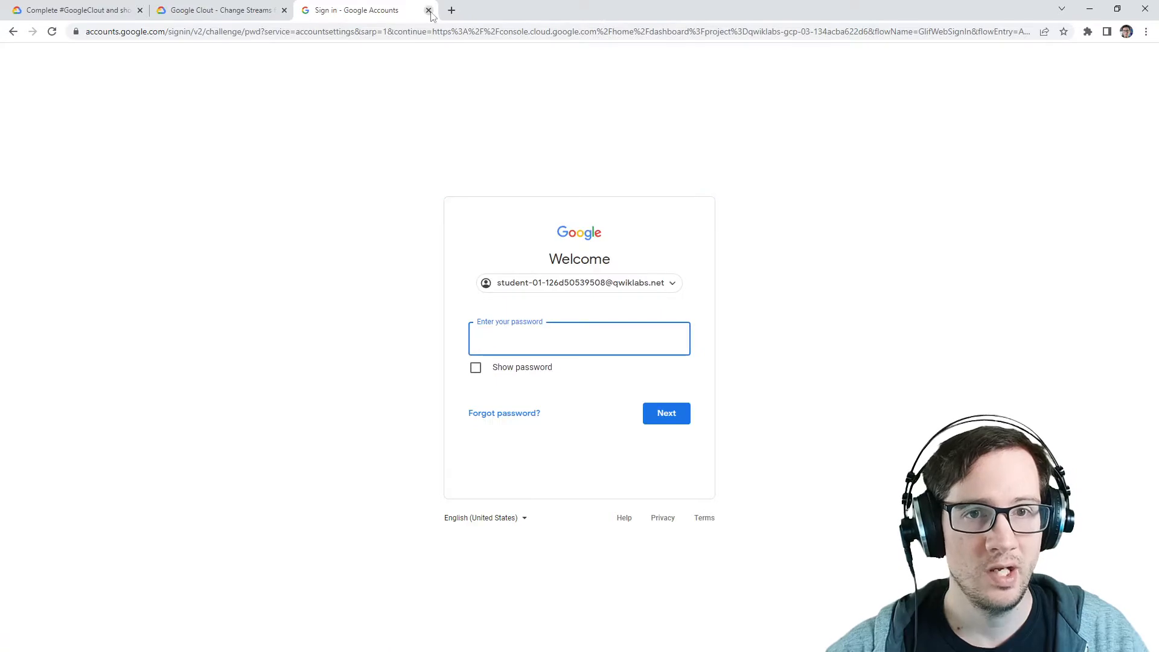
left_click(428, 10)
Step: Open the Google Cloud Console link in an incognito window and submit the lab username to sign in
right_click(117, 199)
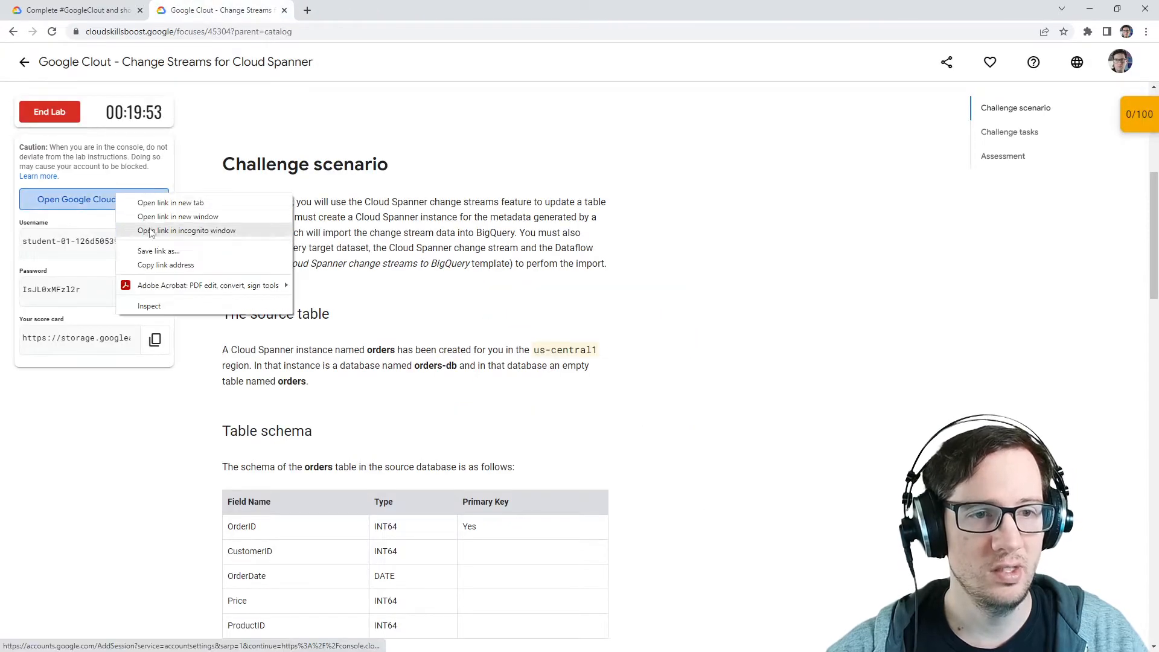
left_click(157, 231)
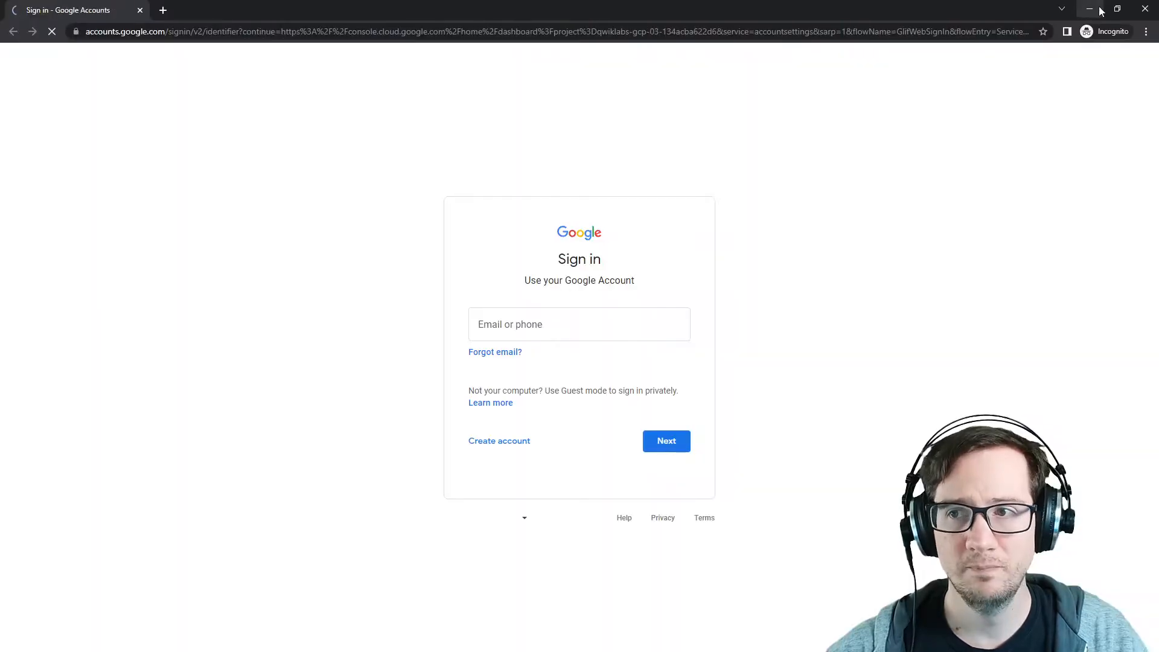
key("ctrl+v")
left_click(1117, 9)
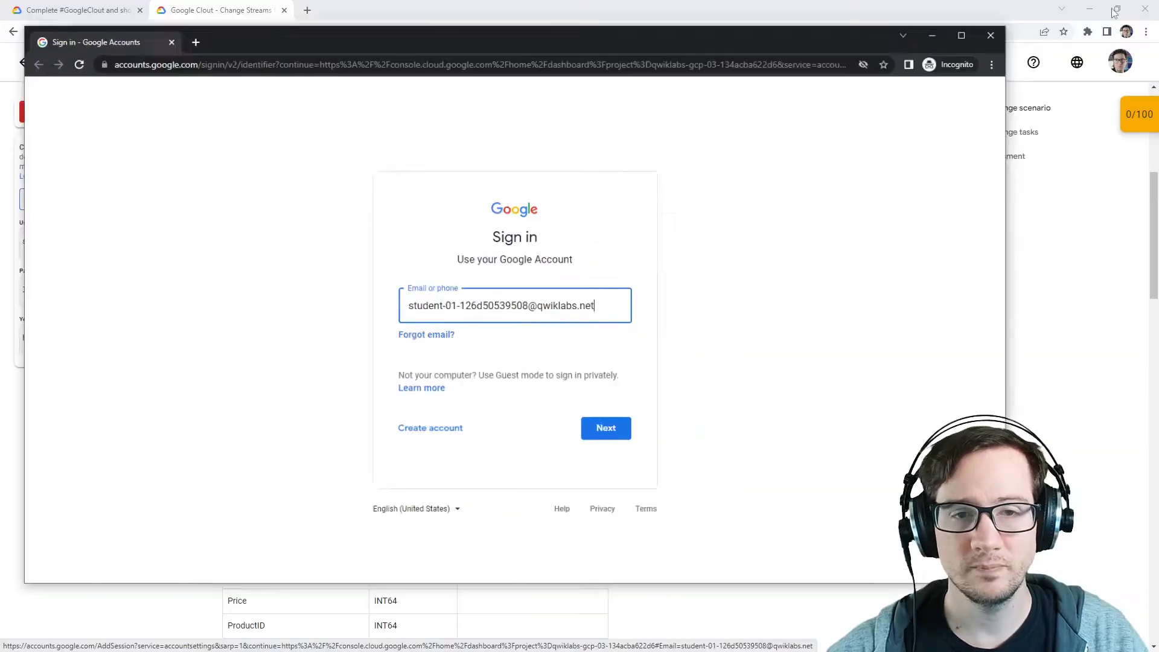
left_click_drag(431, 40, 871, 30)
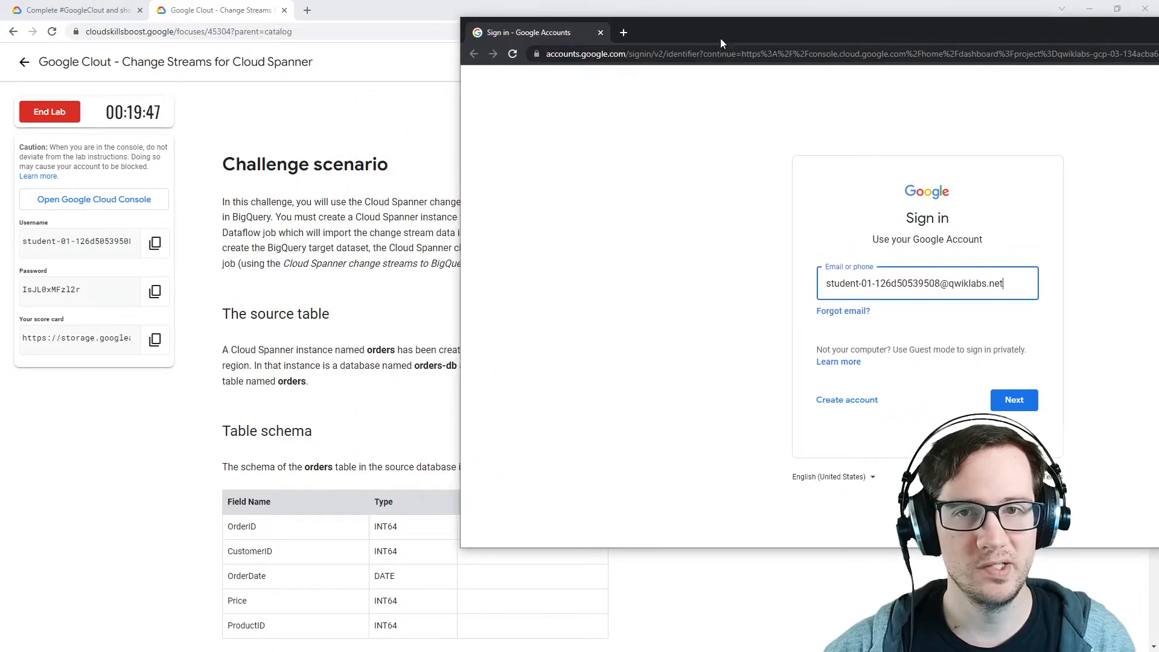
left_click_drag(720, 38, 762, 44)
left_click(942, 401)
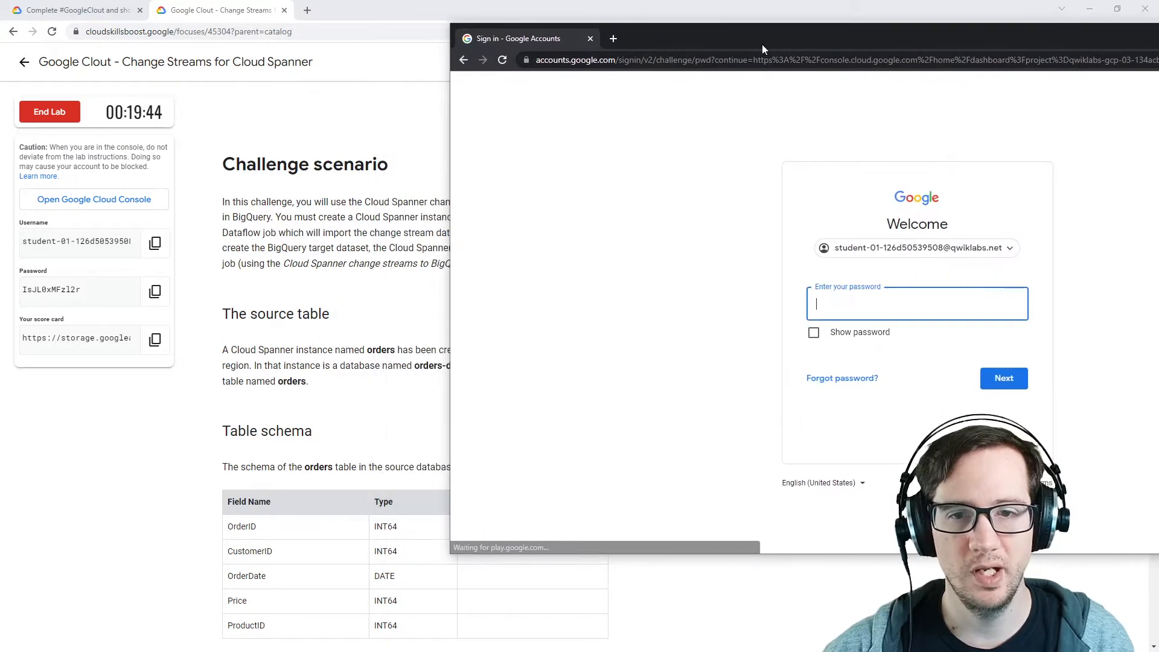
Step: Copy the lab password and enter it in the password field to complete sign-in
left_click(146, 292)
left_click(754, 314)
left_click(834, 305)
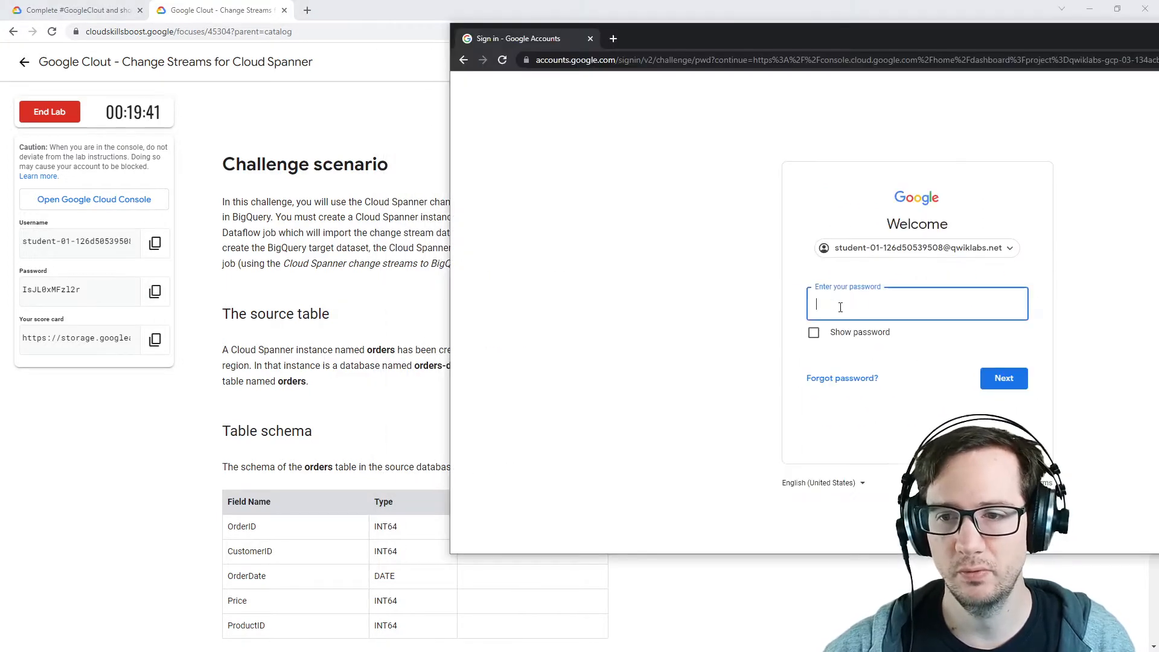
key("ctrl+v")
left_click(996, 378)
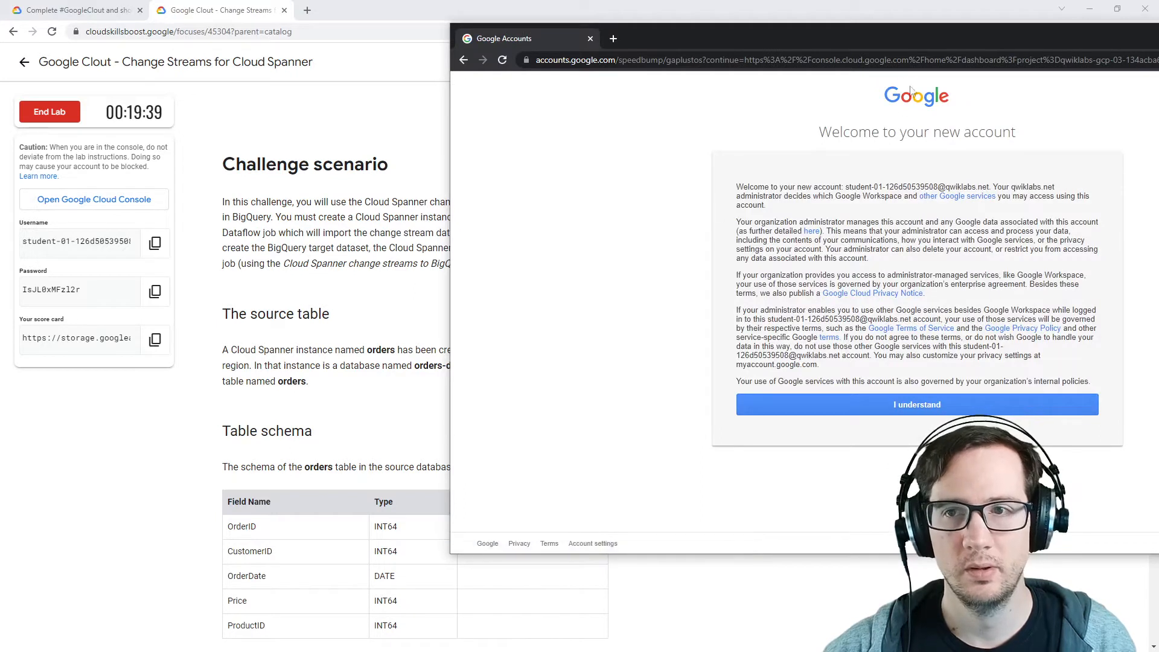
Step: Accept the new account notice and agree to the Google Cloud terms of service
left_click_drag(870, 41, 568, 48)
left_click(634, 411)
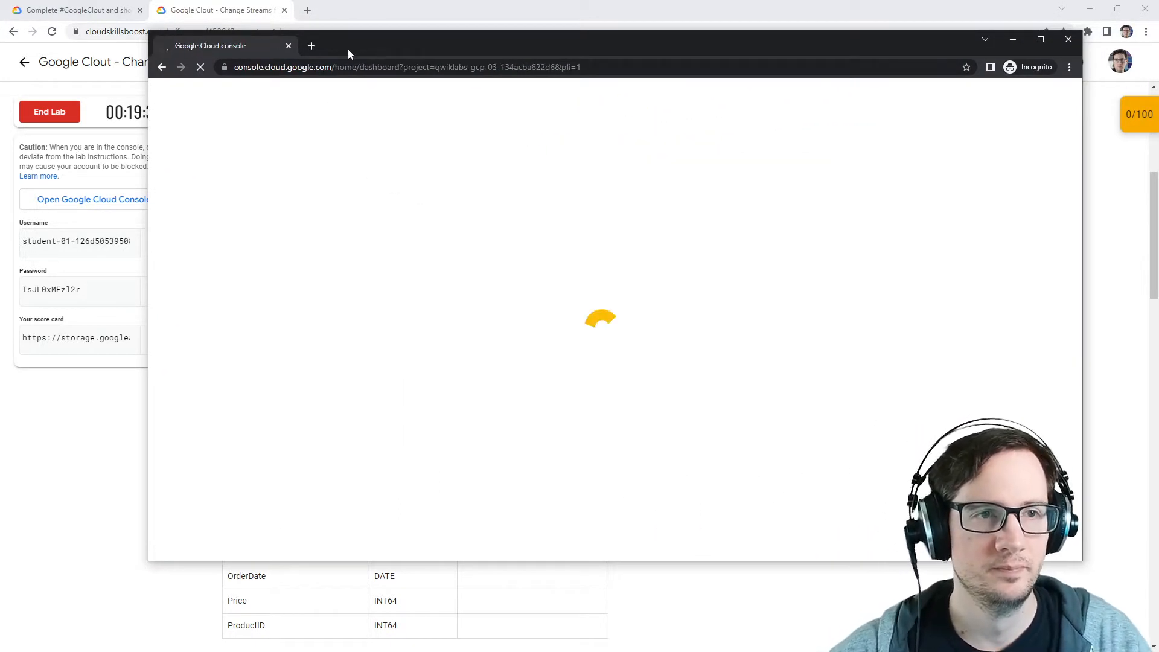
left_click_drag(429, 45, 451, 79)
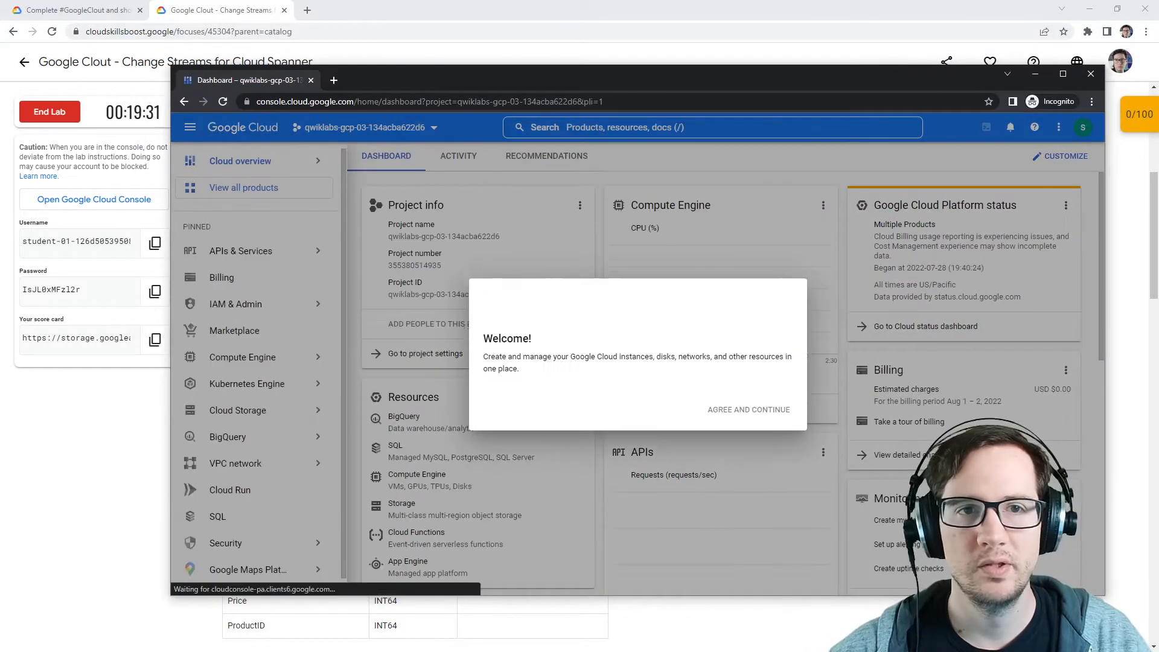
left_click_drag(637, 72, 584, 59)
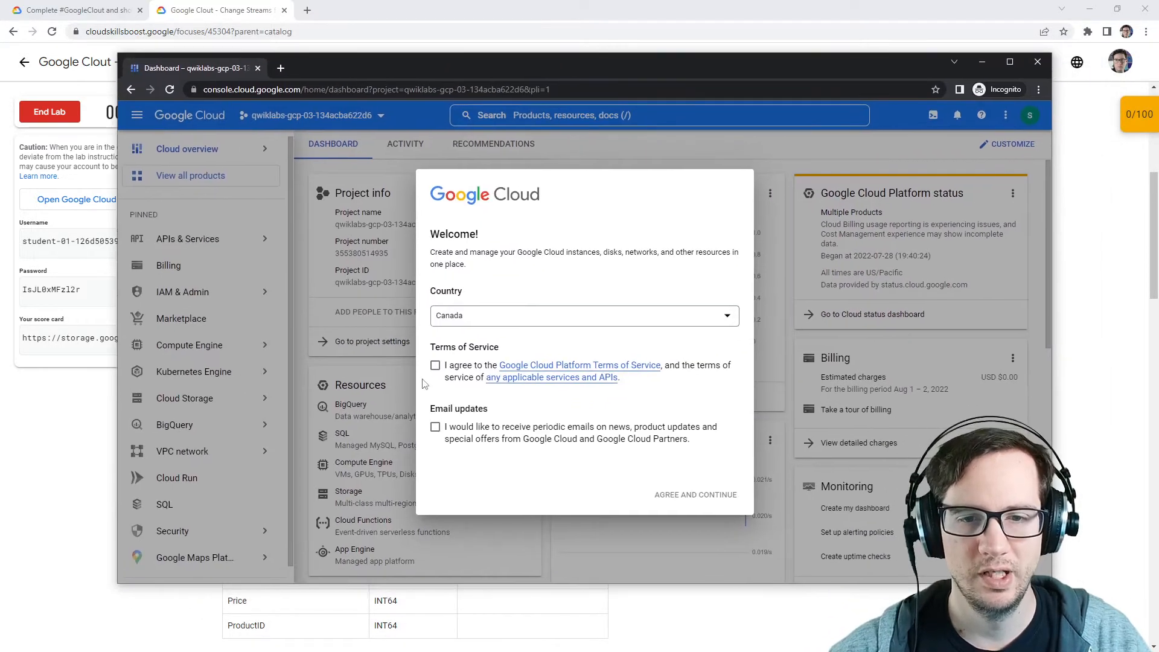
left_click(434, 365)
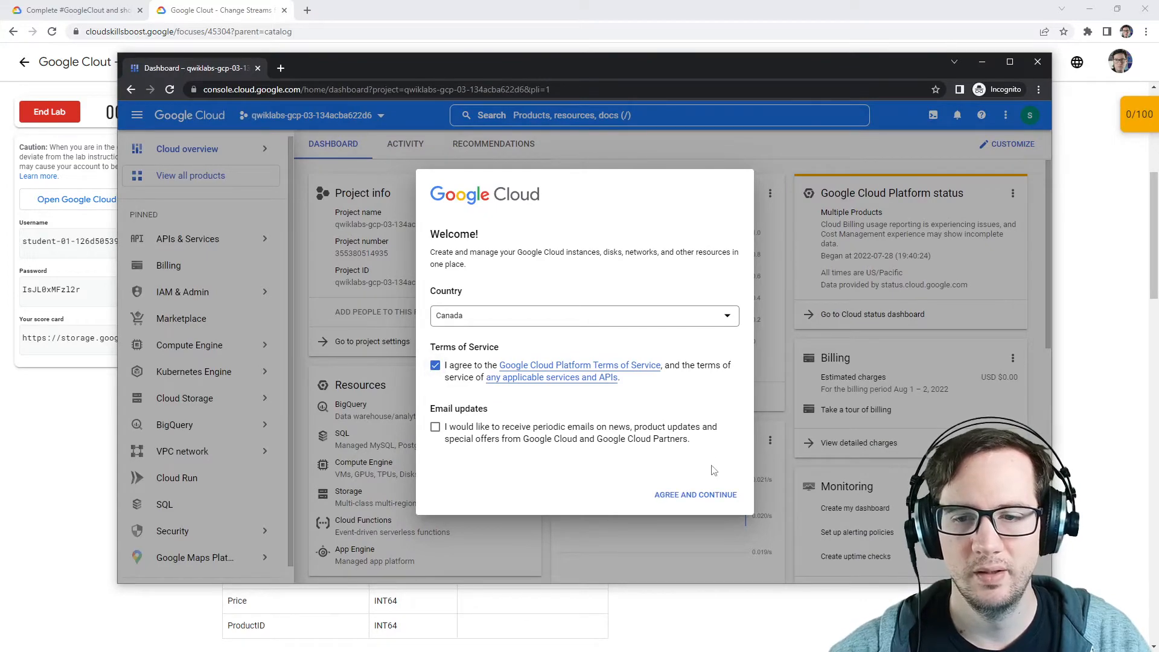
left_click(698, 495)
left_click_drag(639, 75, 1, 85)
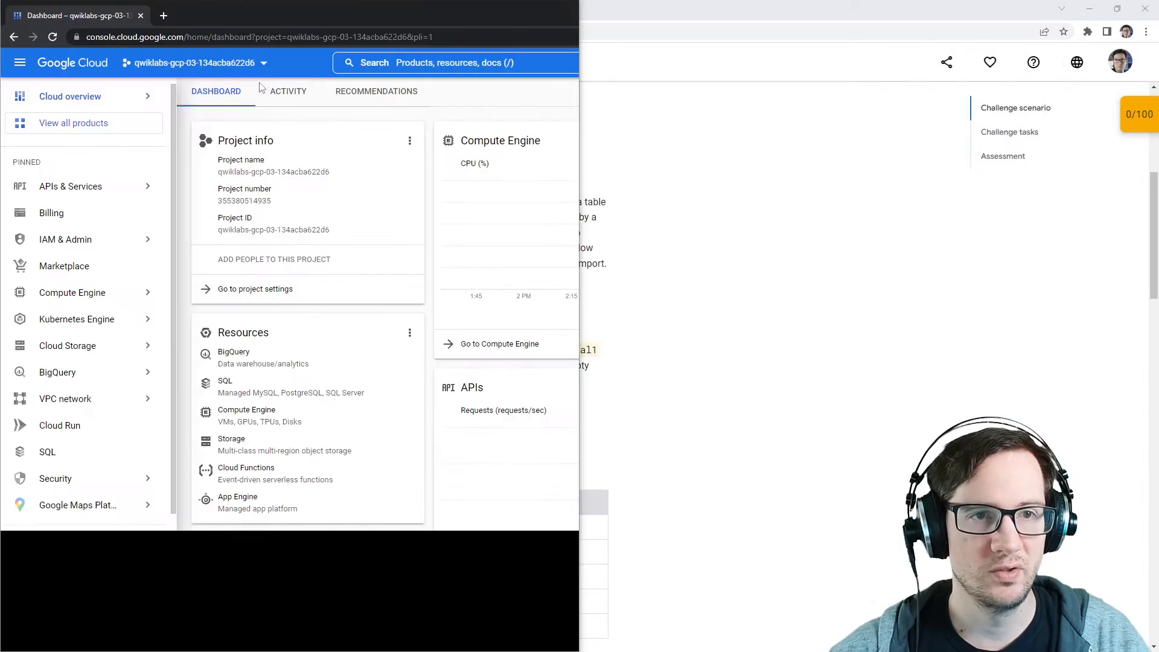
double_click(541, 19)
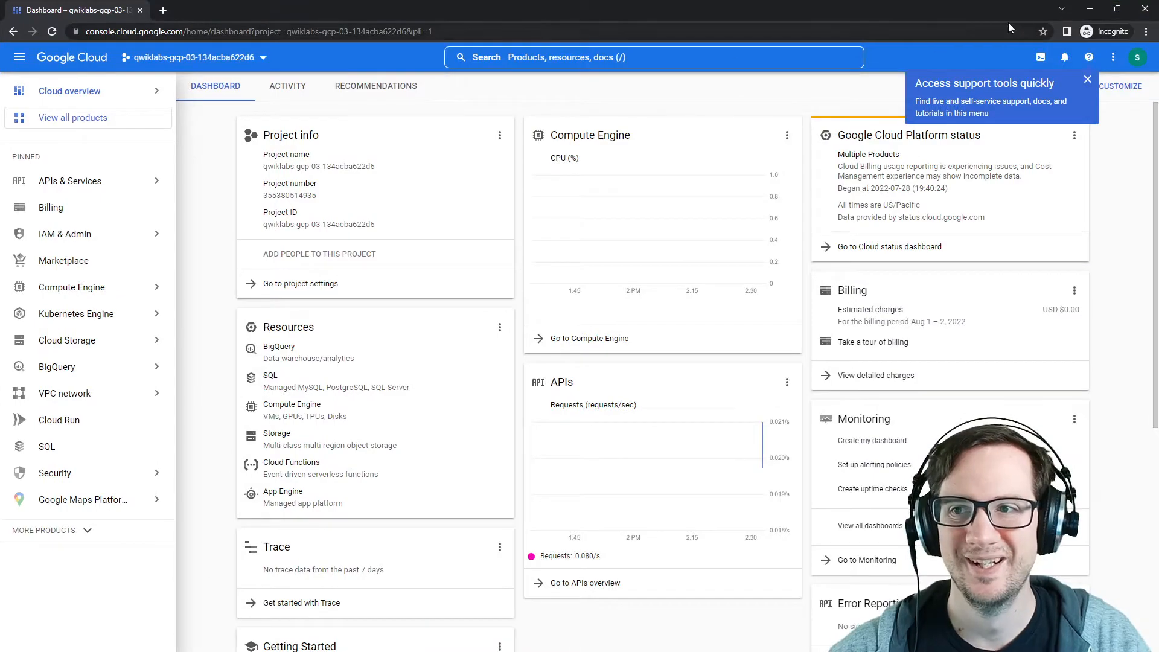
left_click(1118, 8)
left_click_drag(773, 65, 0, 134)
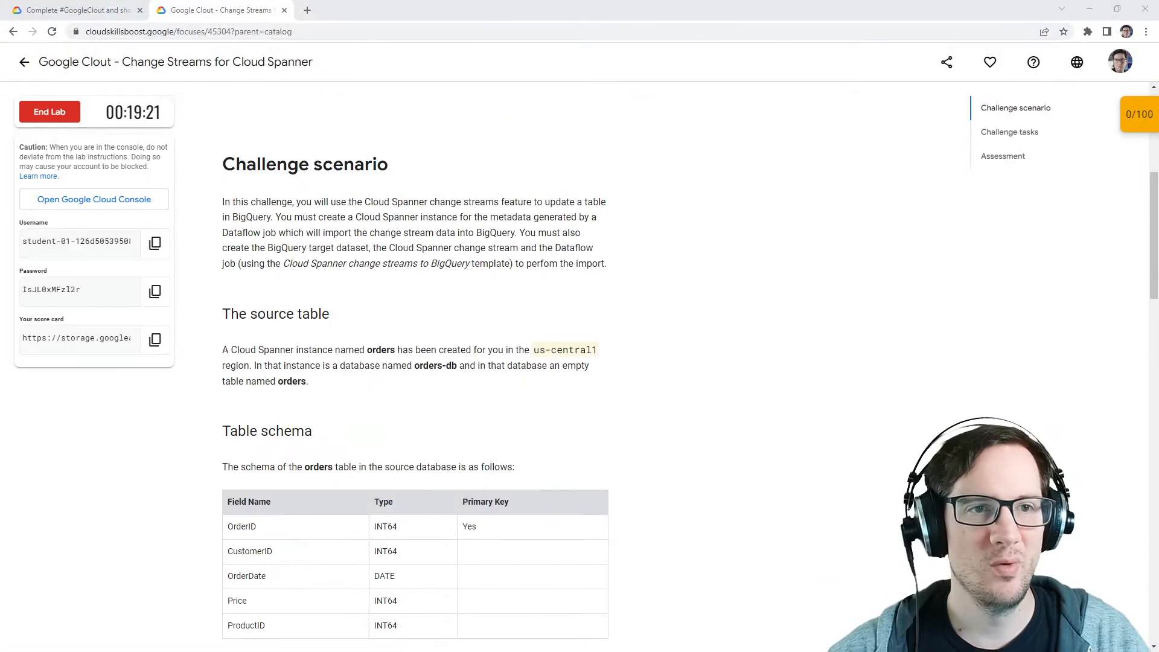
left_click_drag(227, 10, 0, 85)
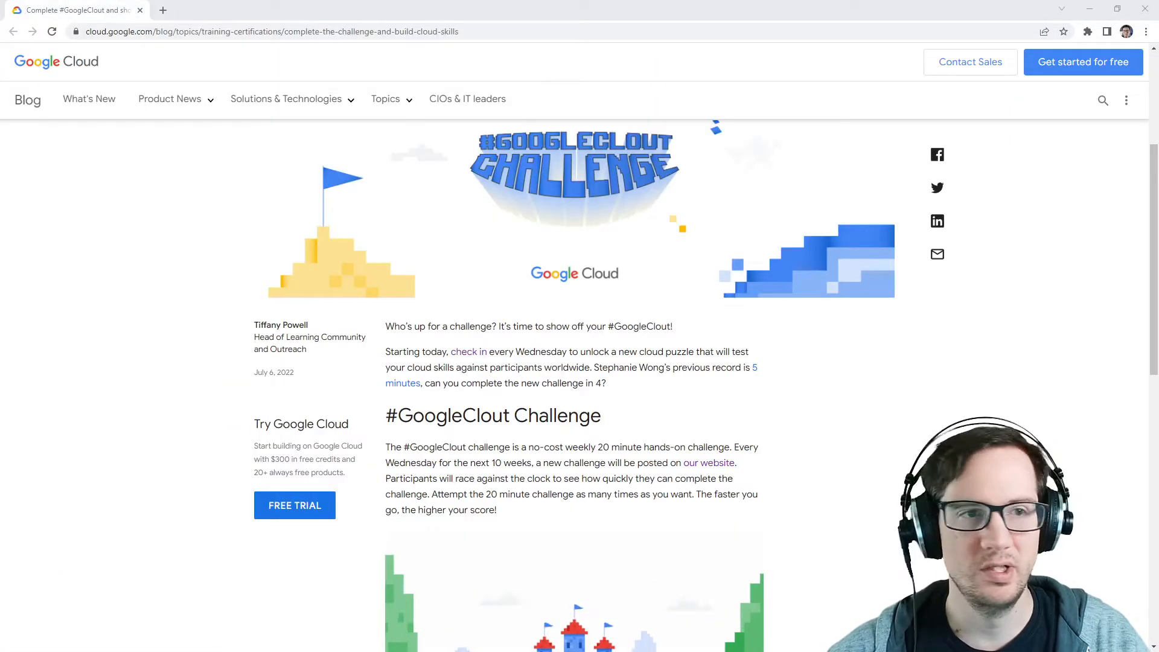
left_click_drag(0, 134, 606, 101)
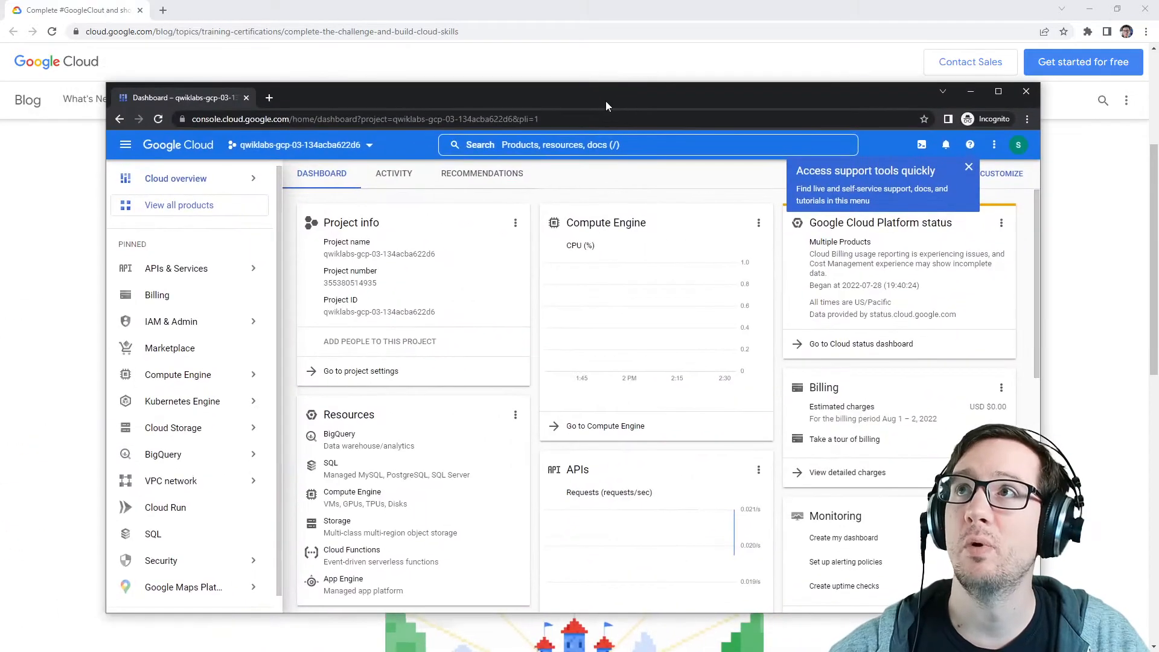
Step: Maximize the console, dismiss the support tip, and read the challenge tasks in the lab instructions
left_click(998, 91)
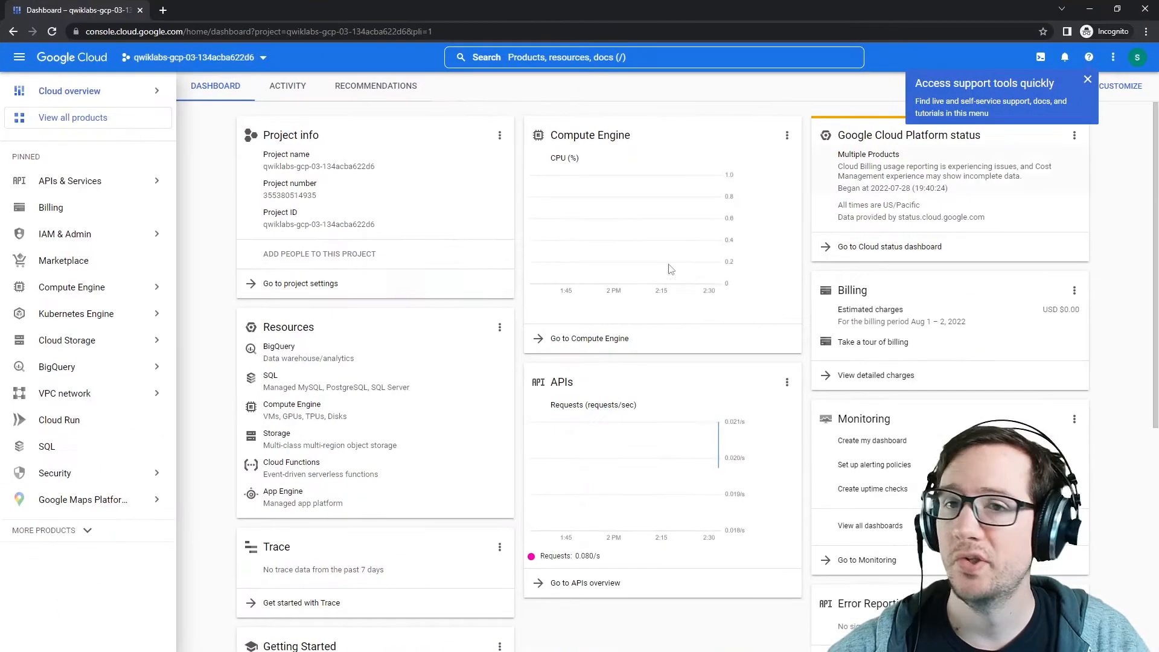
left_click(1088, 79)
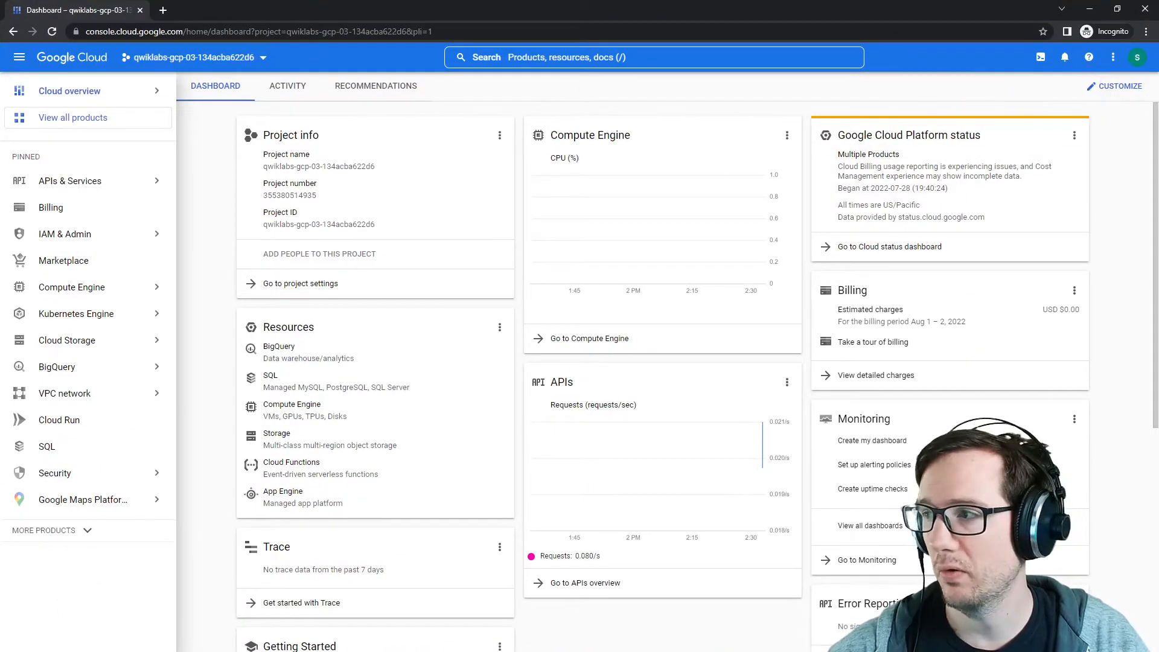
left_click_drag(1158, 63, 836, 68)
scroll(676, 338, "down", 9)
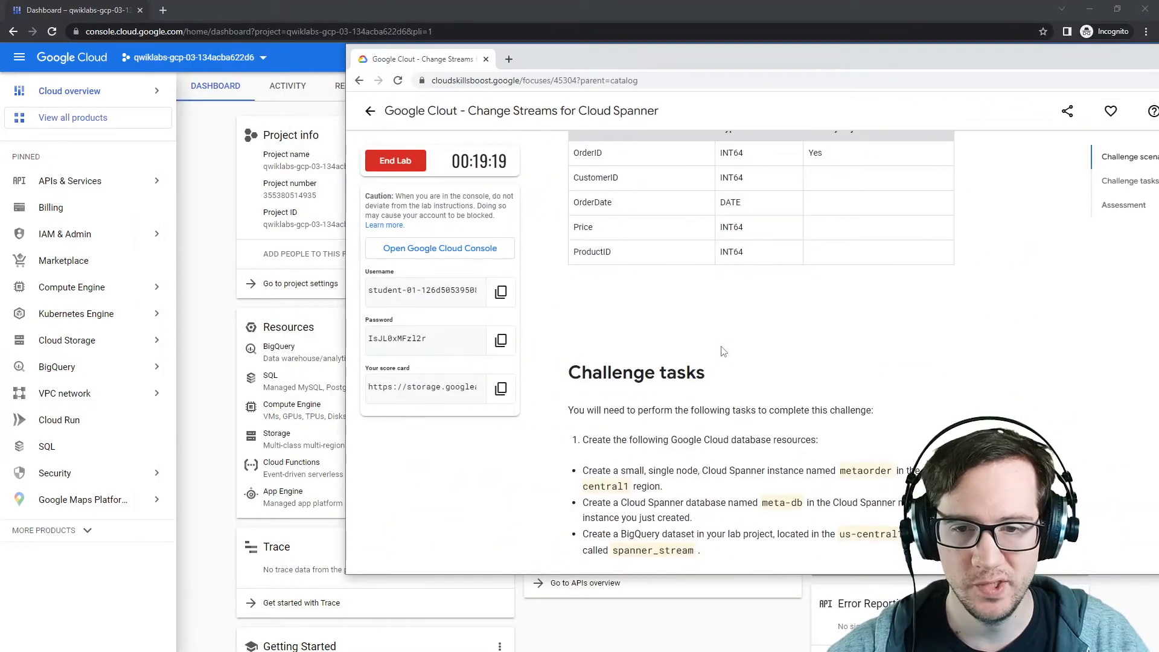
left_click_drag(594, 320, 823, 326)
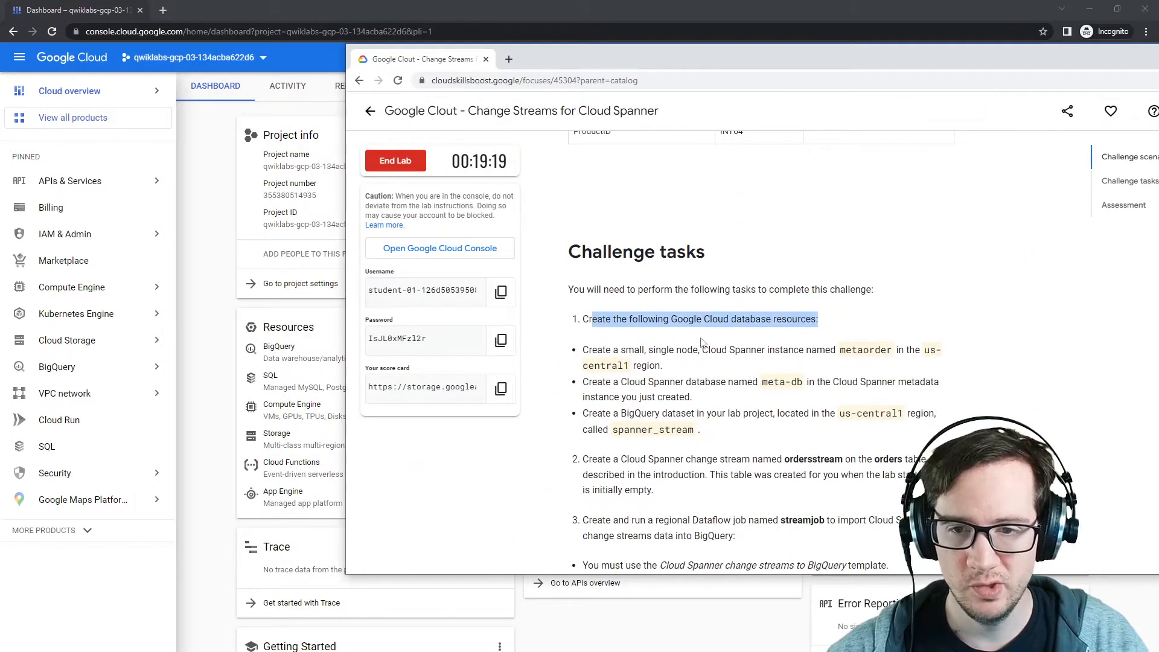
left_click_drag(590, 350, 747, 350)
left_click(777, 354)
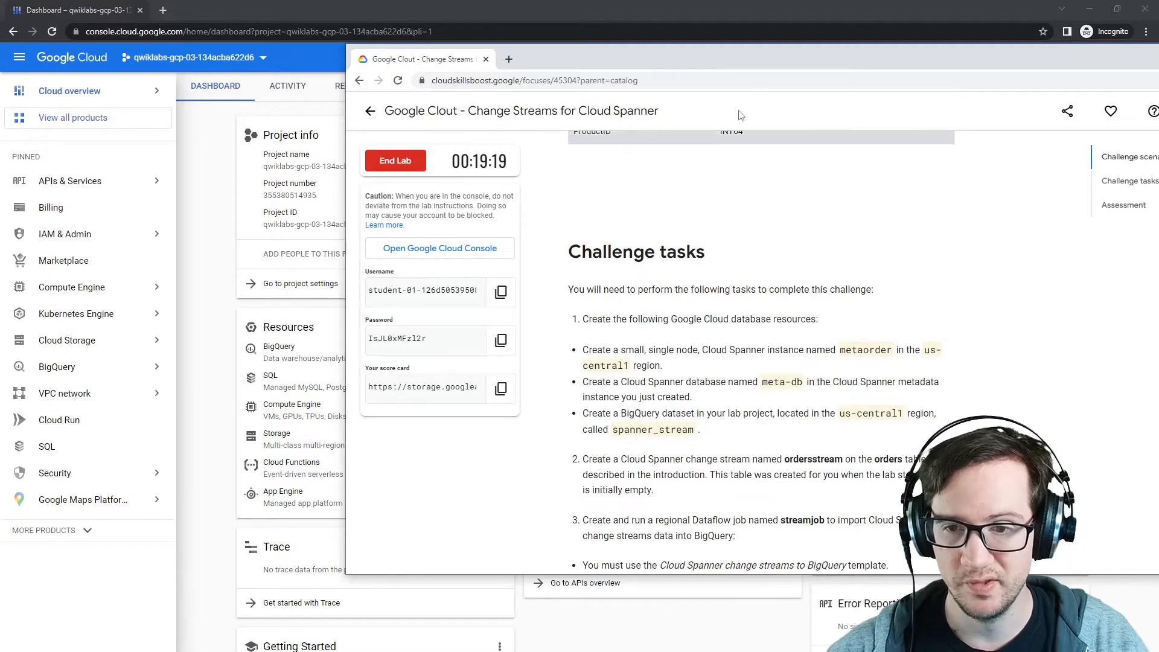
left_click_drag(743, 60, 1158, 115)
Step: Search the console for cloud spanner, open the Spanner instances page, and close the extra documentation tab
left_click(589, 61)
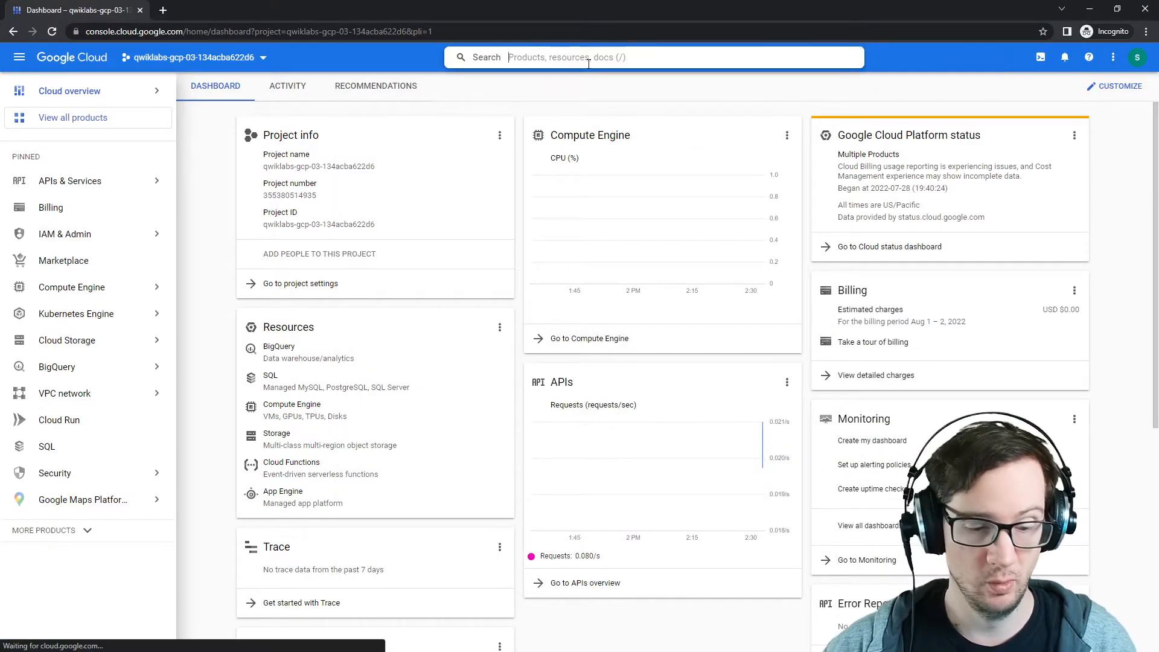
type("cloud spanner")
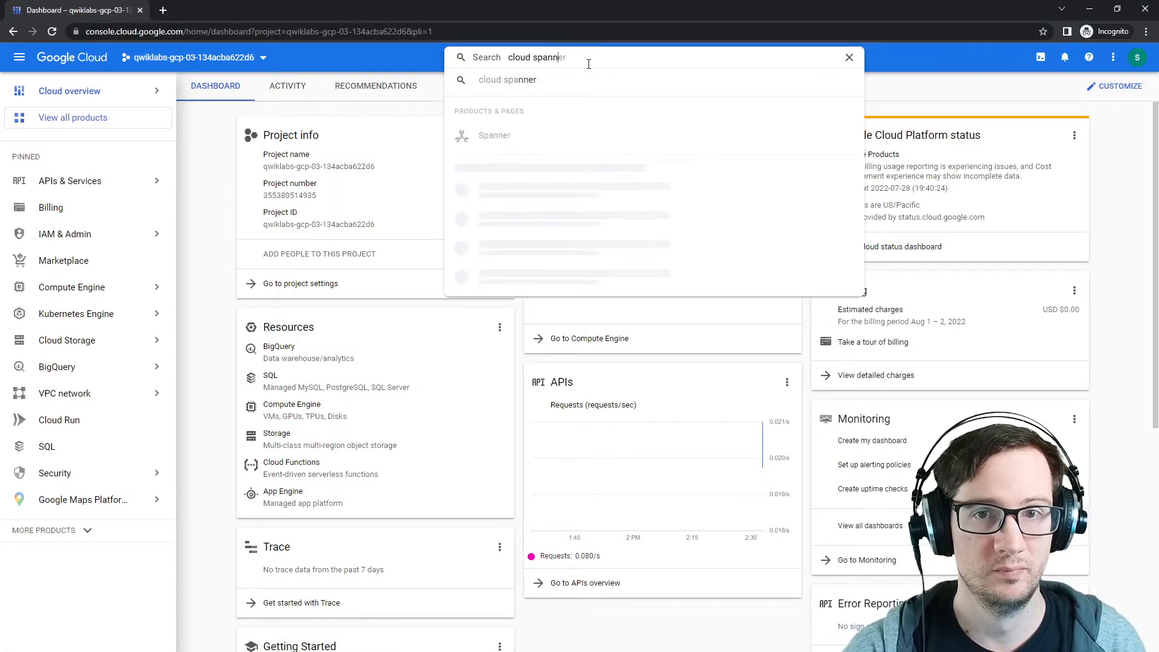
left_click(486, 107)
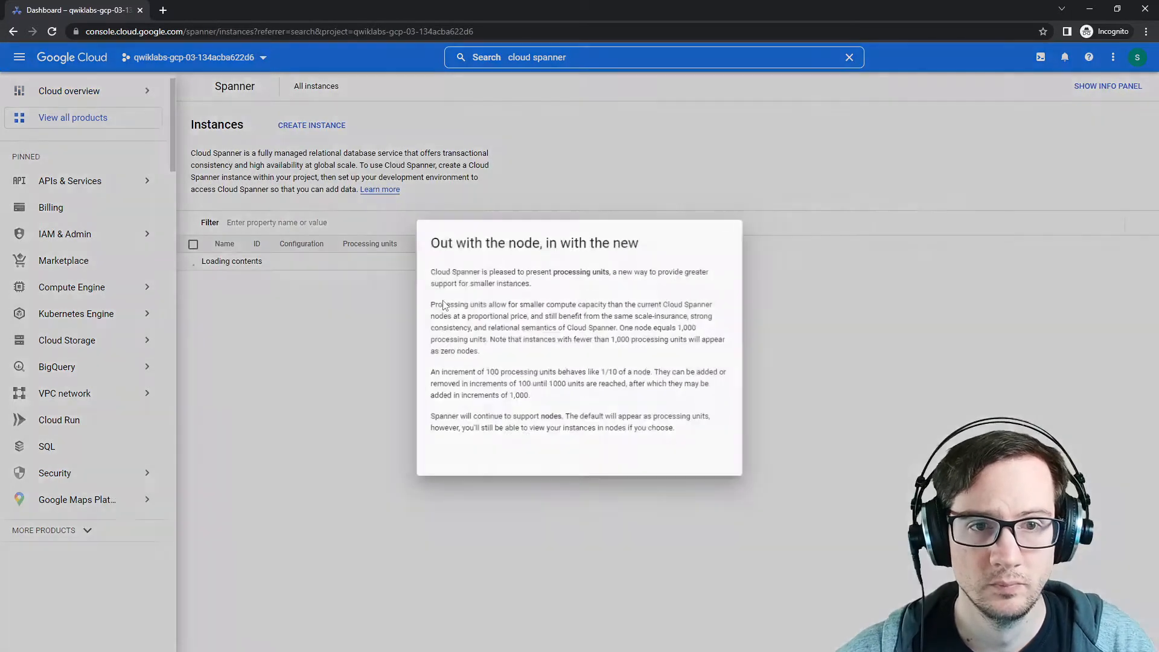
key("Return")
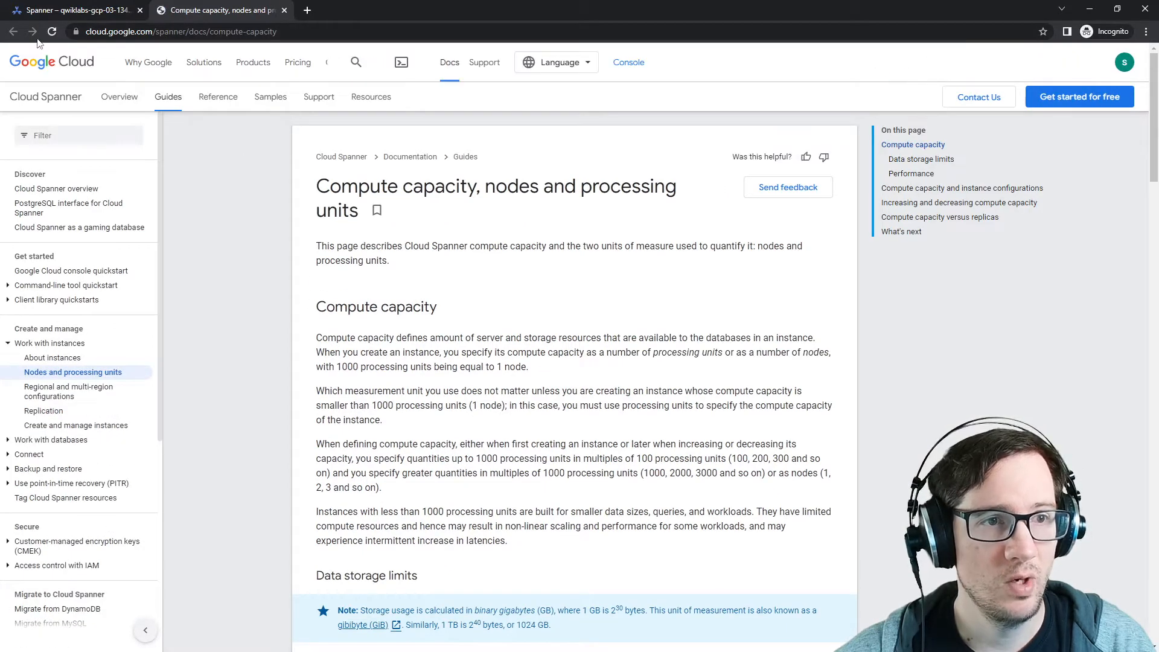
left_click(73, 11)
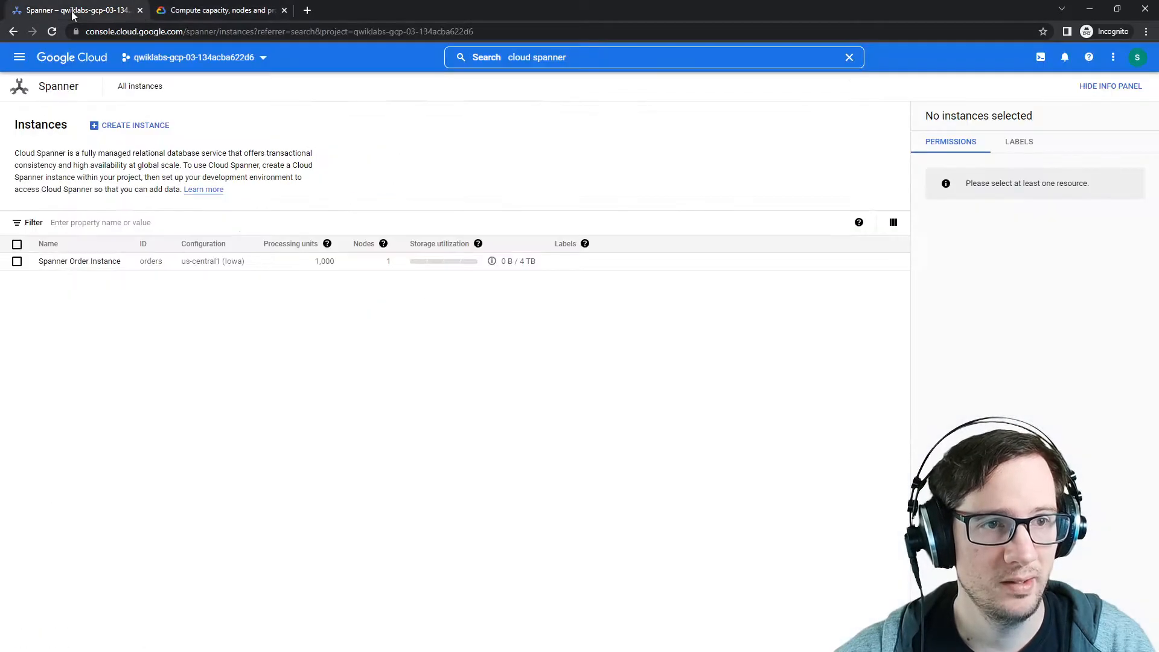
left_click(193, 11)
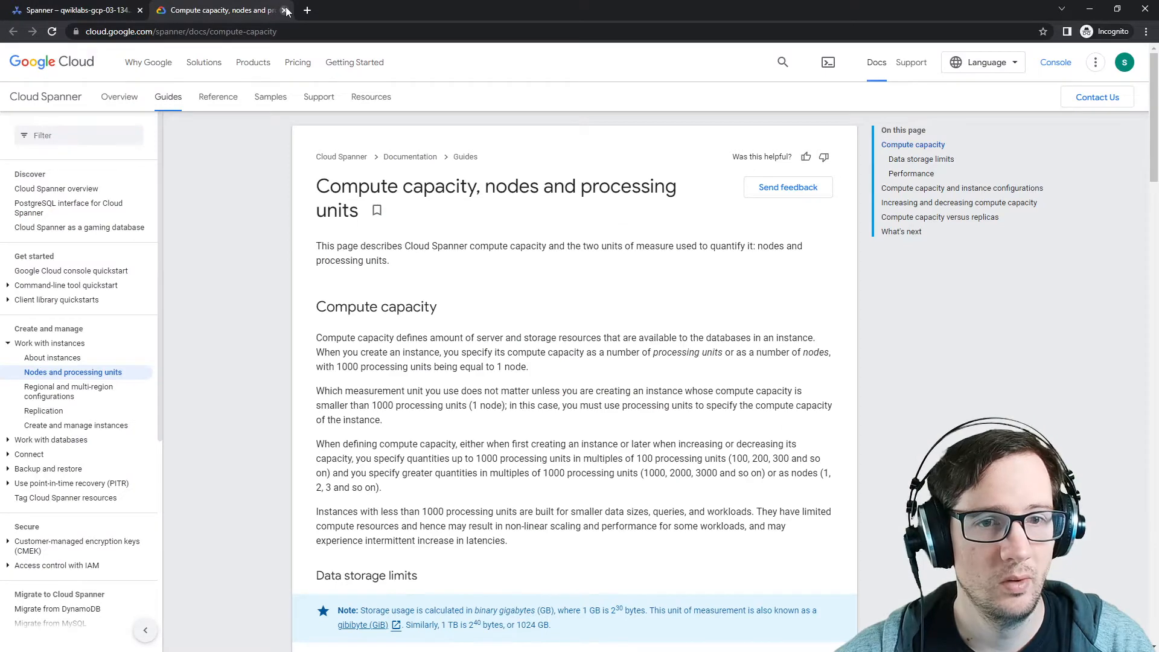
left_click(284, 11)
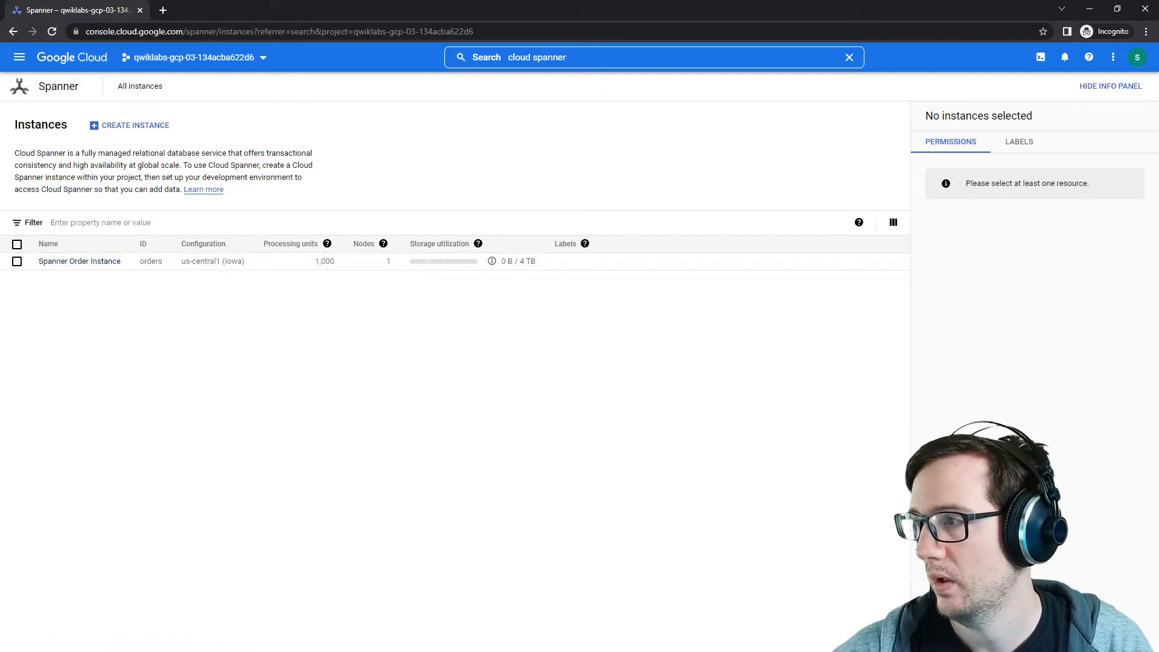
Step: Start creating a new Spanner instance and name it metaorder, with instance ID metaorder
left_click_drag(1158, 12, 710, 76)
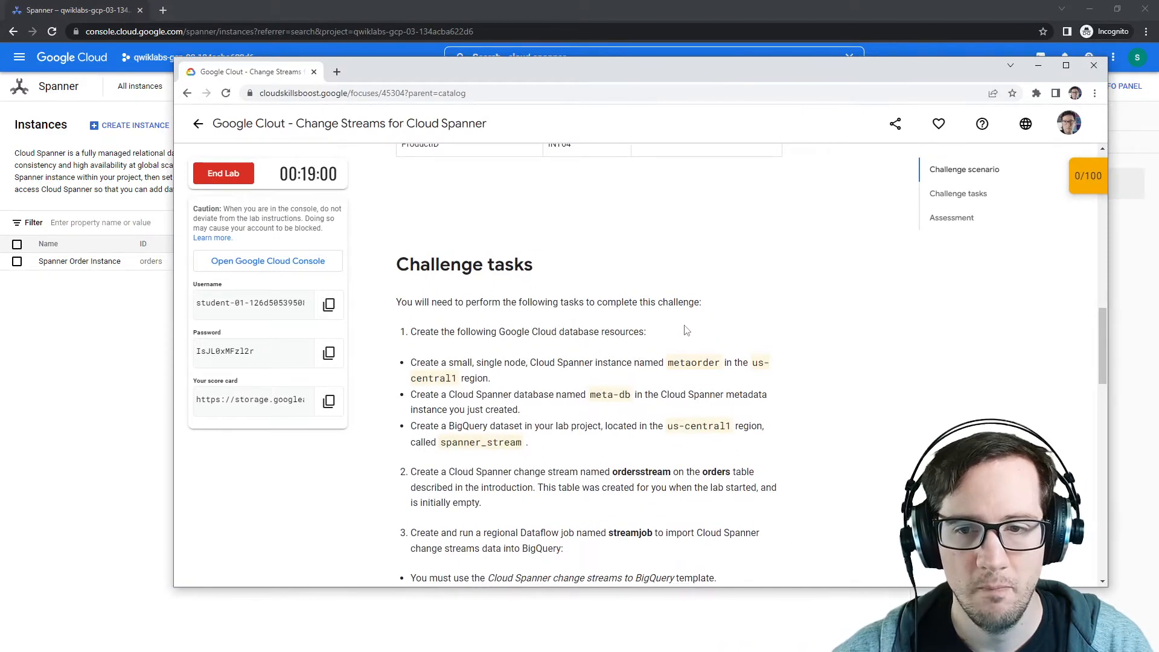
left_click_drag(691, 90, 1158, 90)
left_click(161, 128)
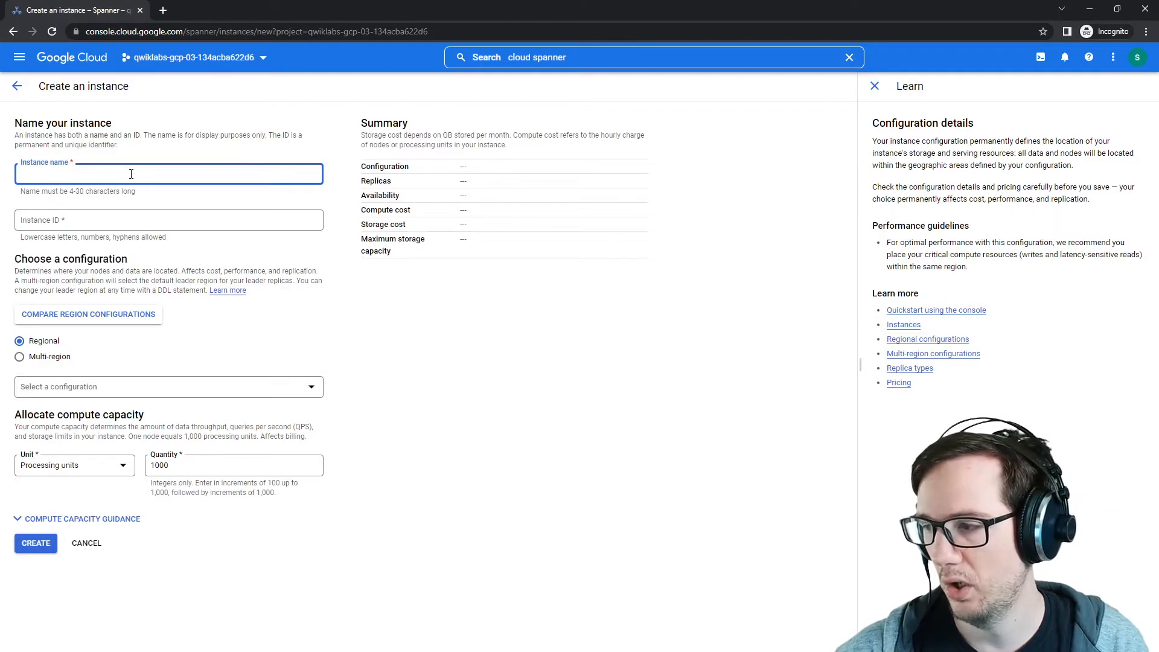
key("alt+Tab")
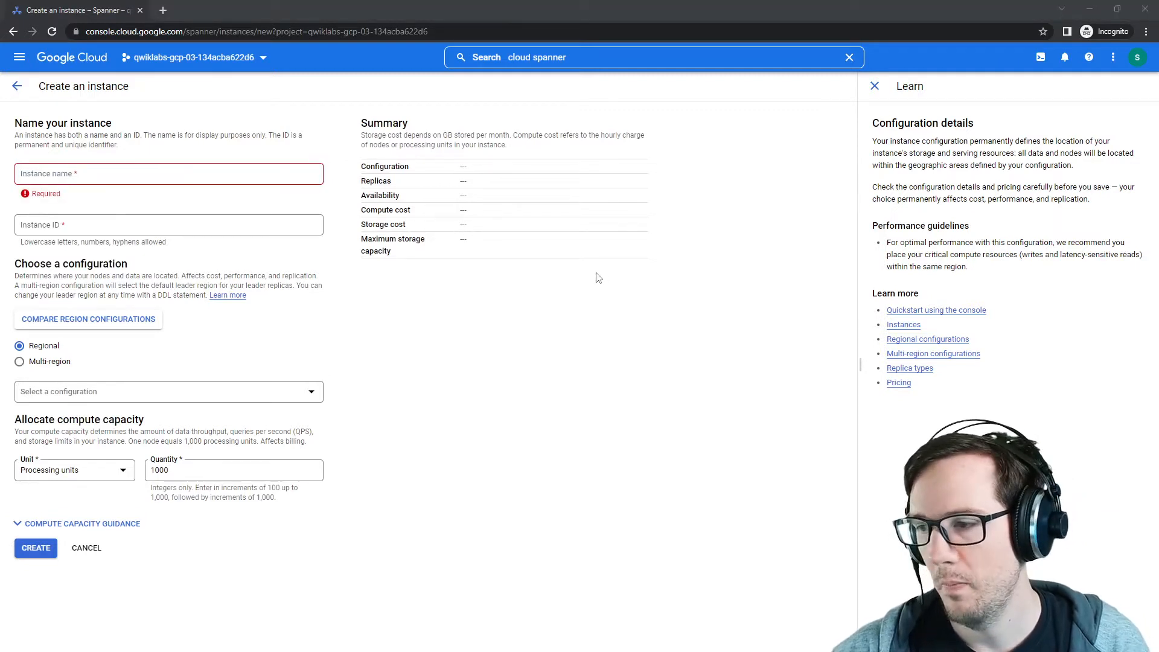
left_click(101, 166)
type("metaorder")
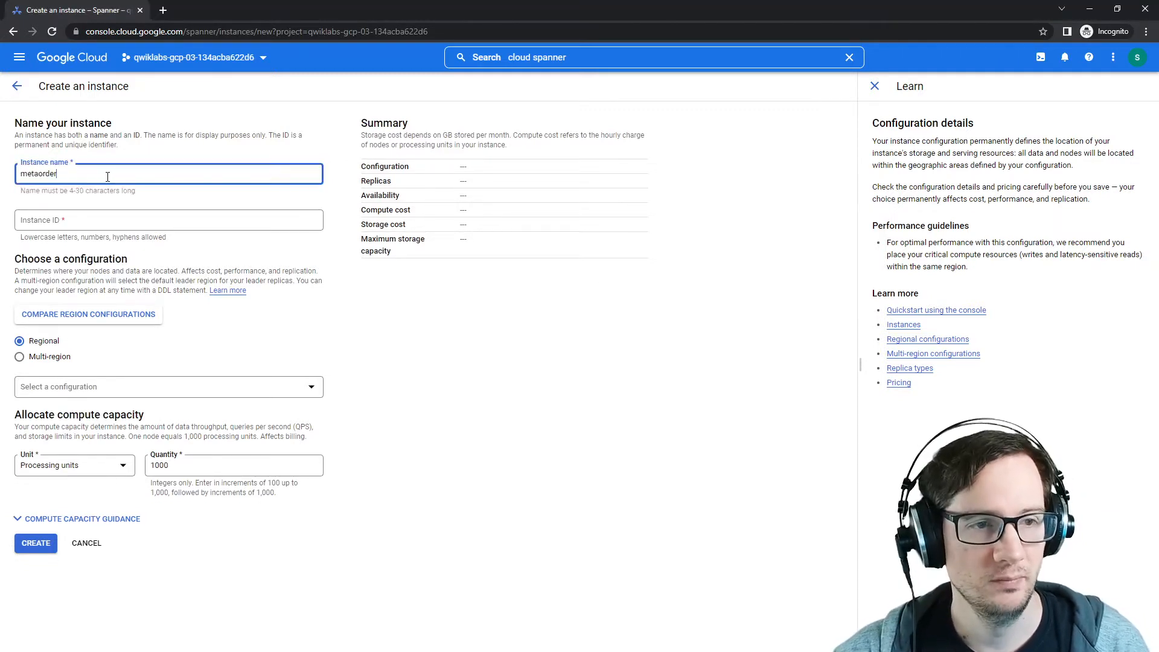
left_click(99, 216)
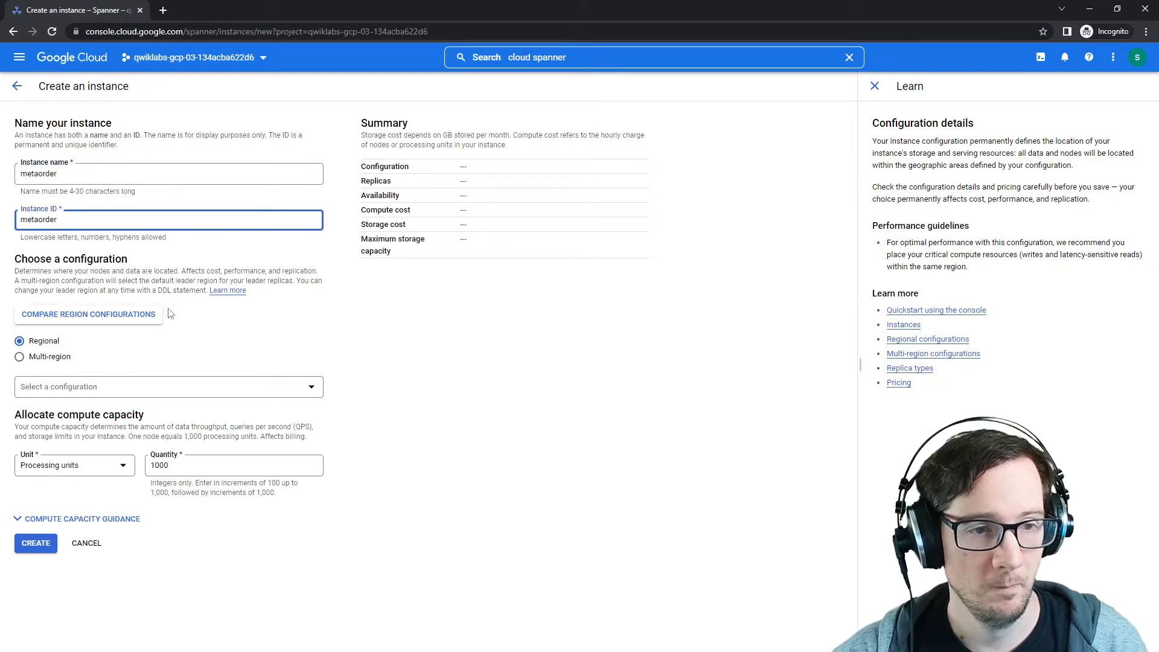
Step: Zoom the page in and choose the regional configuration us-central1 (Iowa) for the instance
left_click(572, 374)
key("ctrl+plus")
key("ctrl+plus")
key("ctrl+plus")
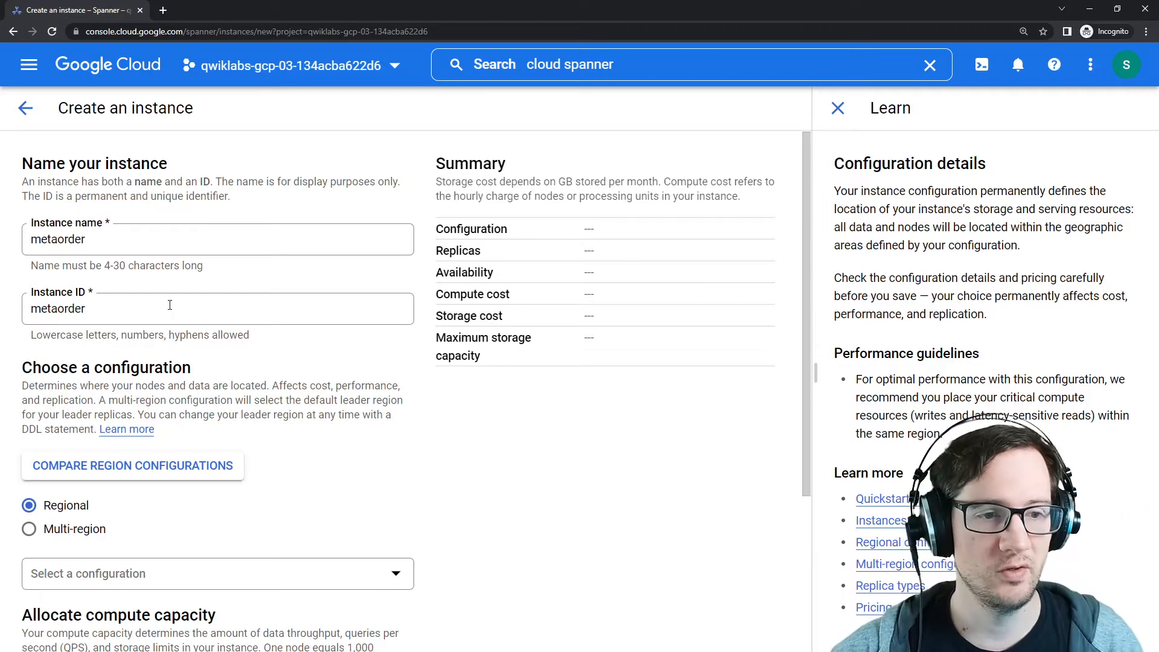
scroll(169, 305, "down", 2)
left_click_drag(38, 250, 183, 251)
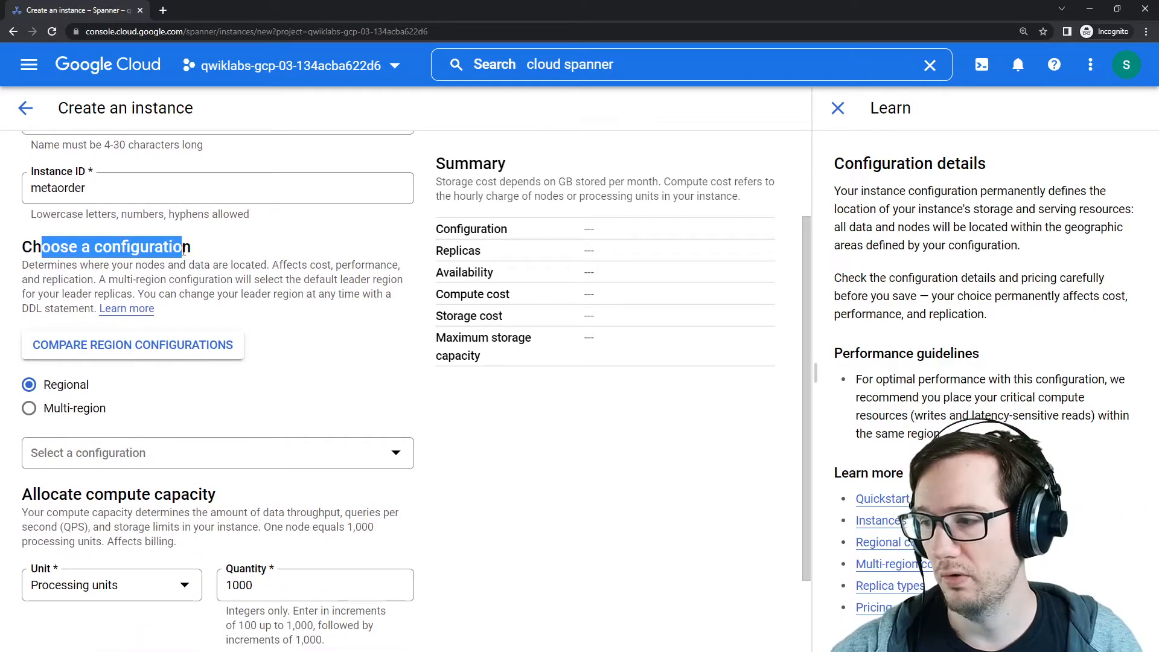
left_click(209, 460)
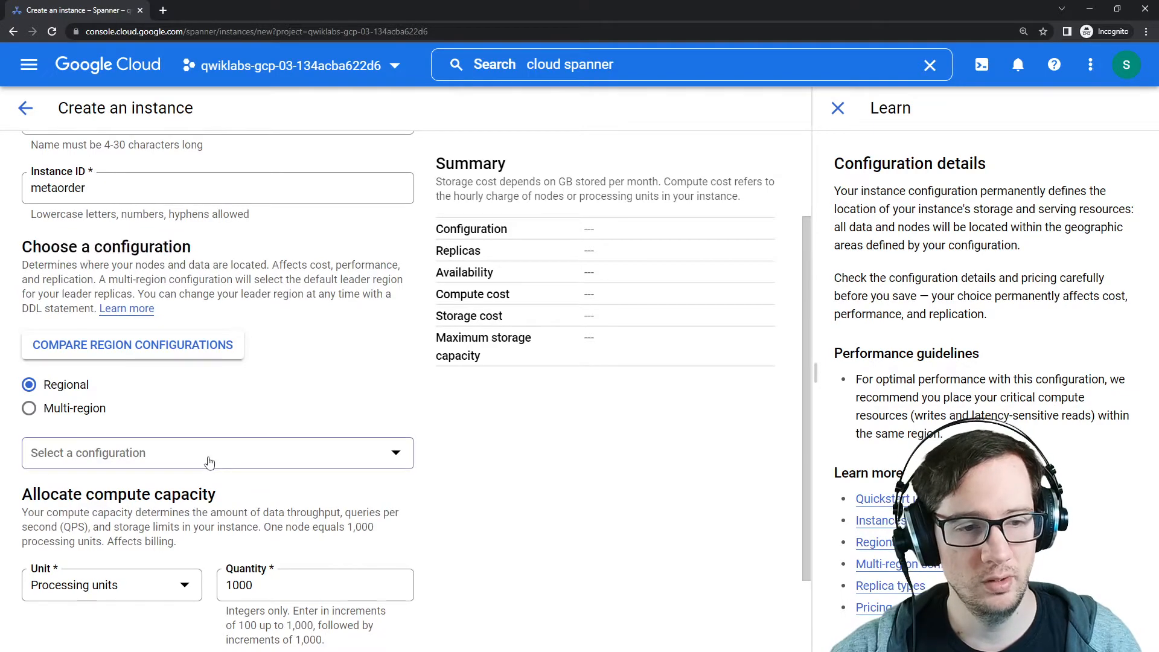
left_click(462, 443)
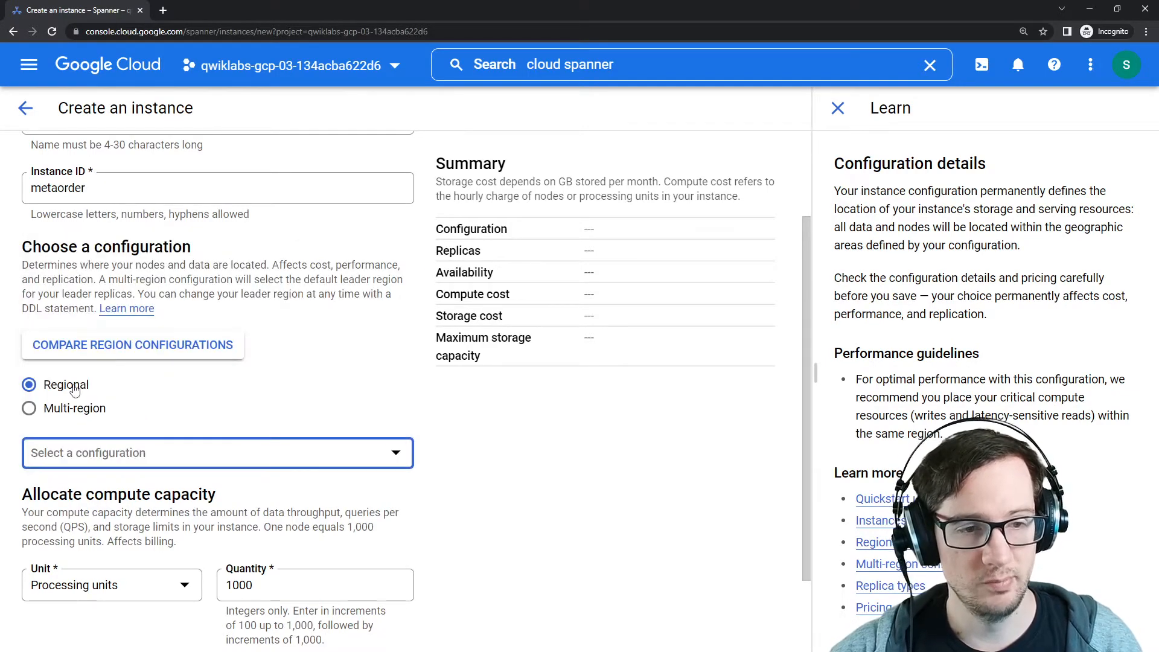
left_click(200, 457)
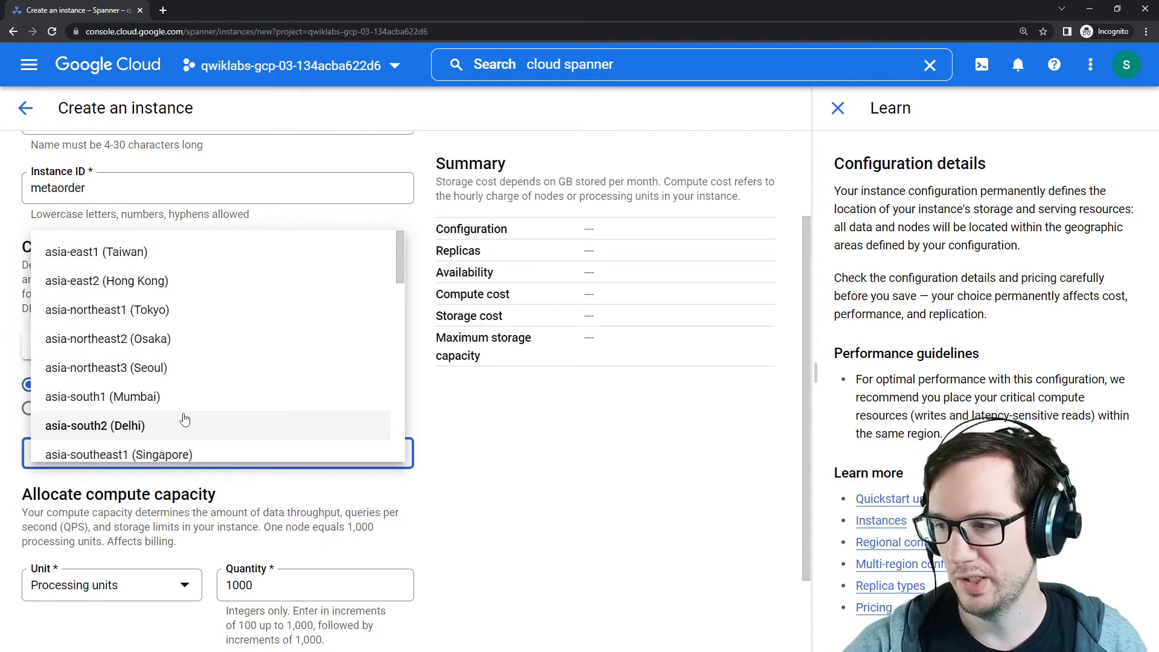
key("Down")
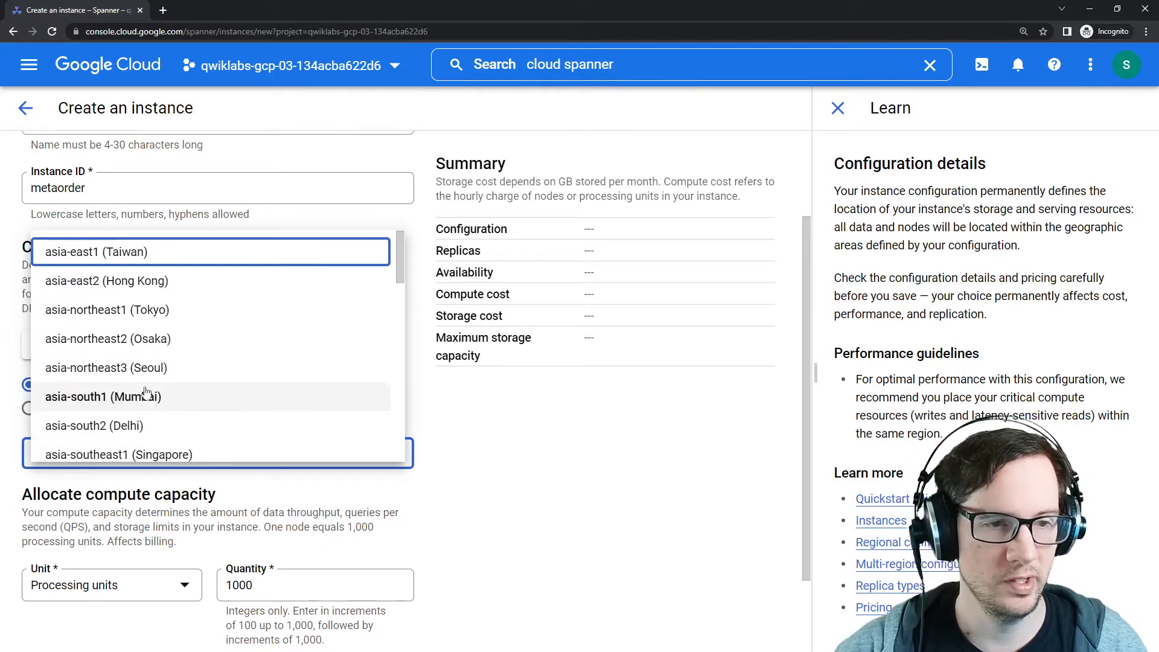
scroll(139, 338, "down", 10)
scroll(133, 341, "up", 10)
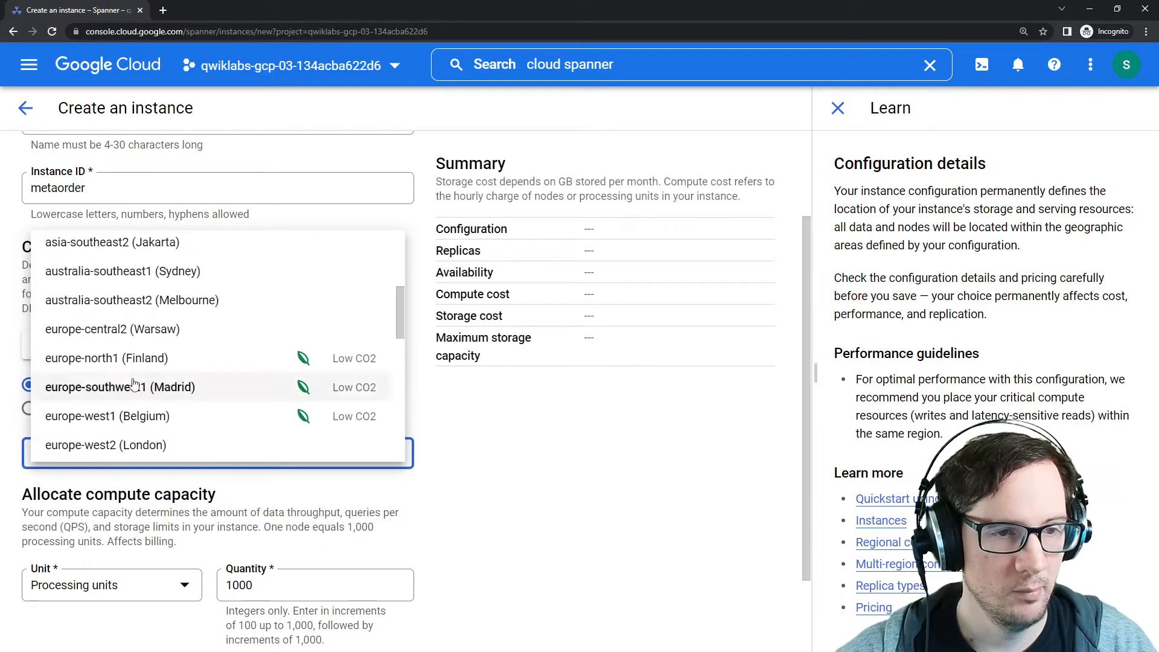
scroll(133, 342, "down", 6)
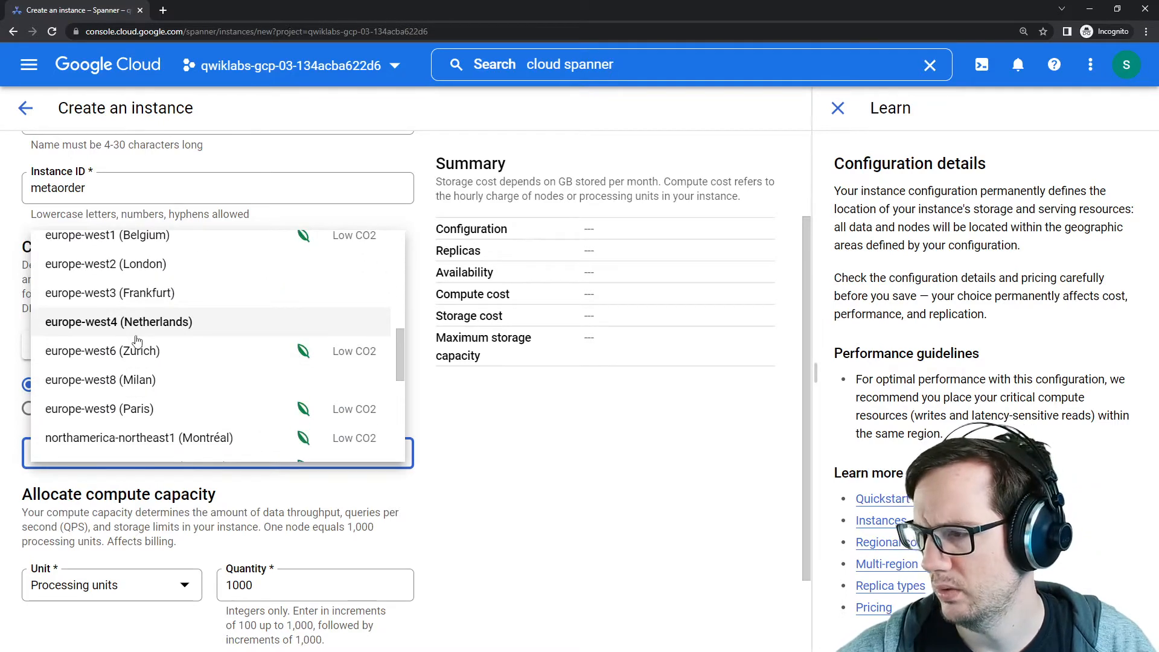
scroll(134, 350, "up", 5)
scroll(130, 374, "down", 12)
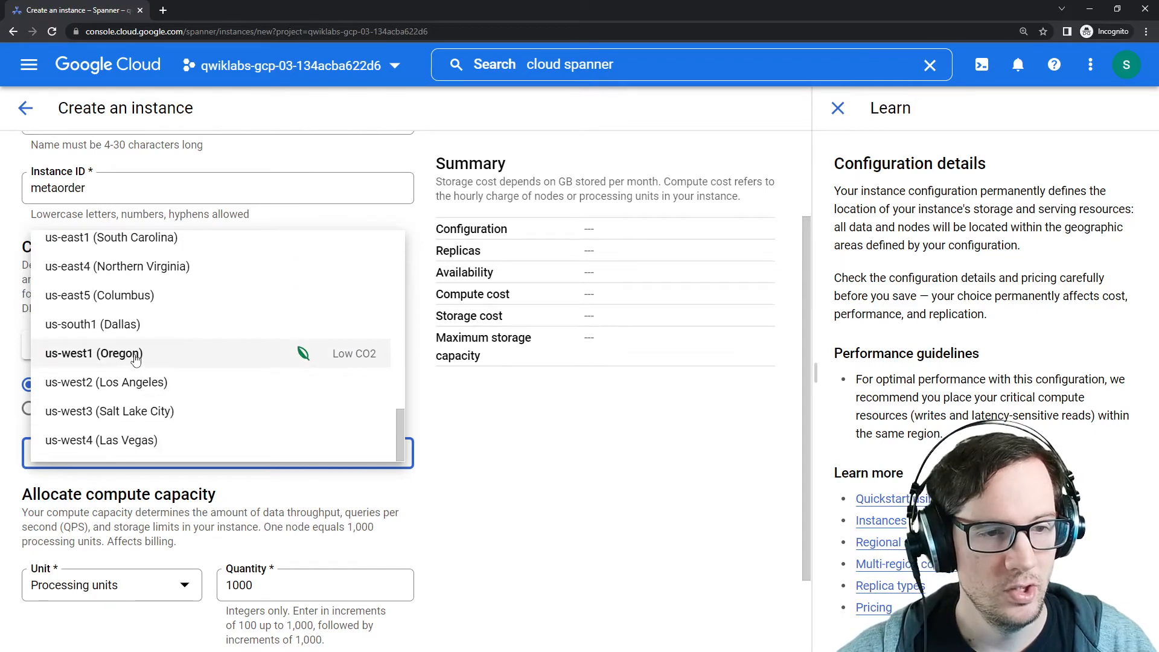
scroll(134, 352, "up", 1)
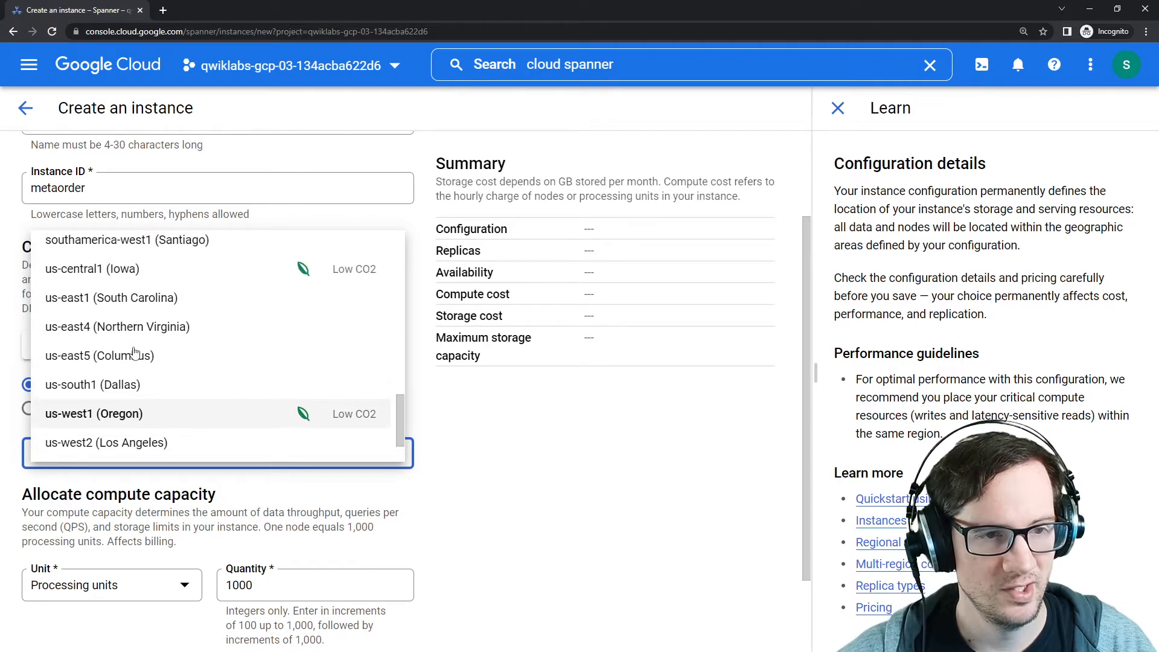
left_click(125, 269)
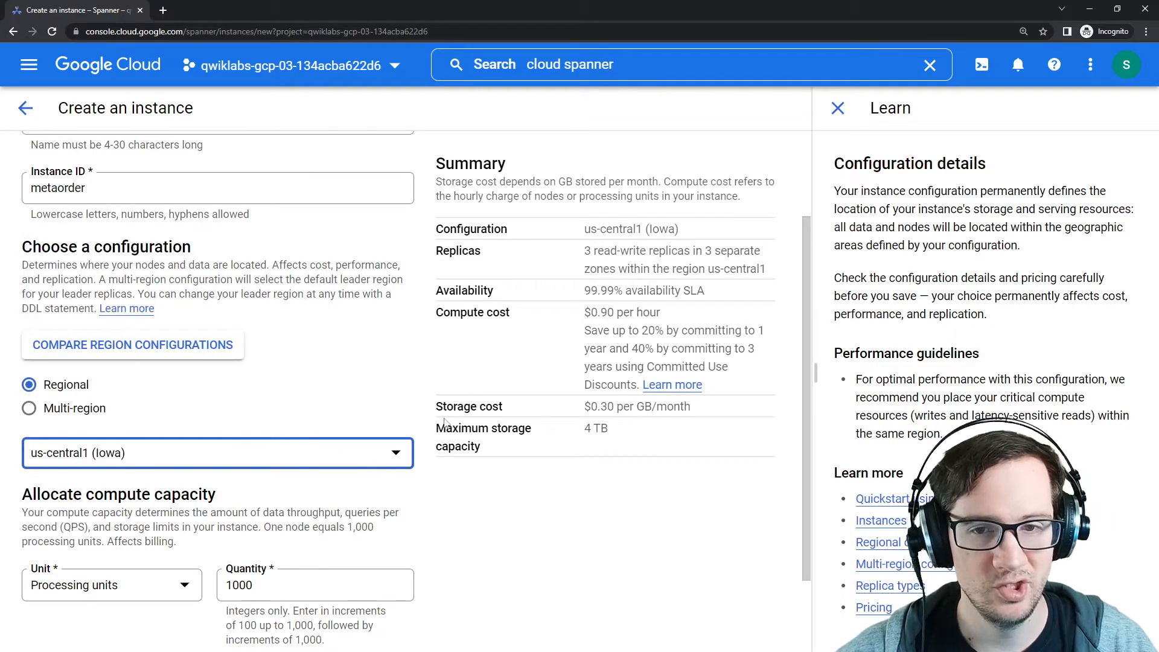
Step: Review the compute capacity options and guidance against the lab's single-node instance requirement
scroll(311, 397, "down", 2)
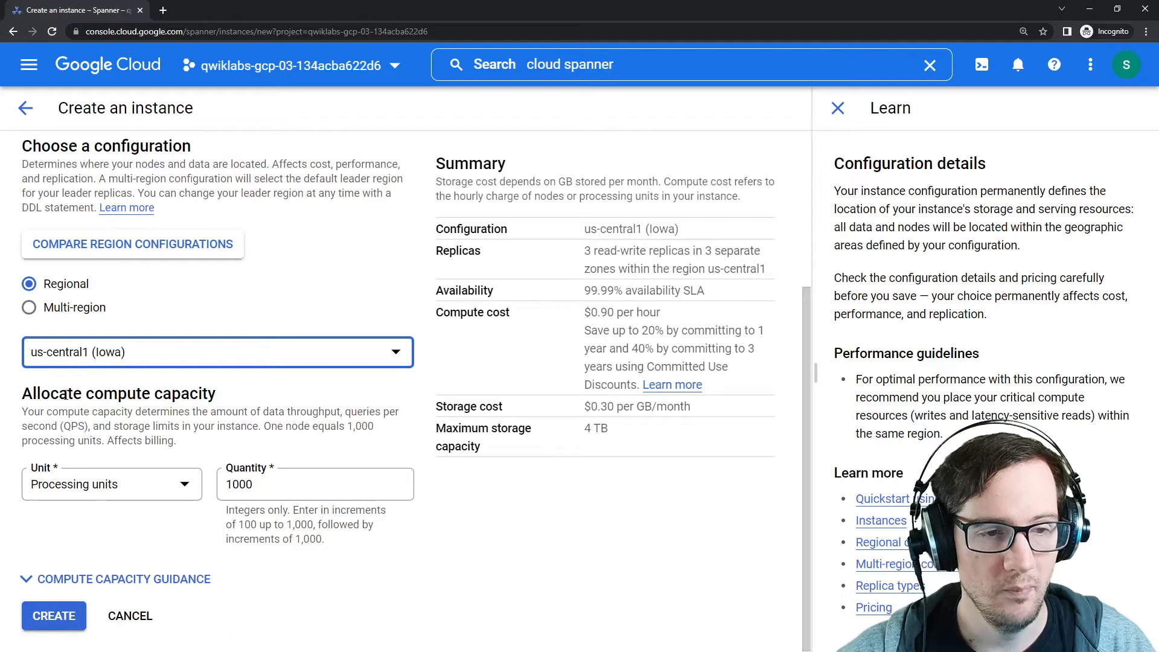
left_click_drag(60, 393, 233, 400)
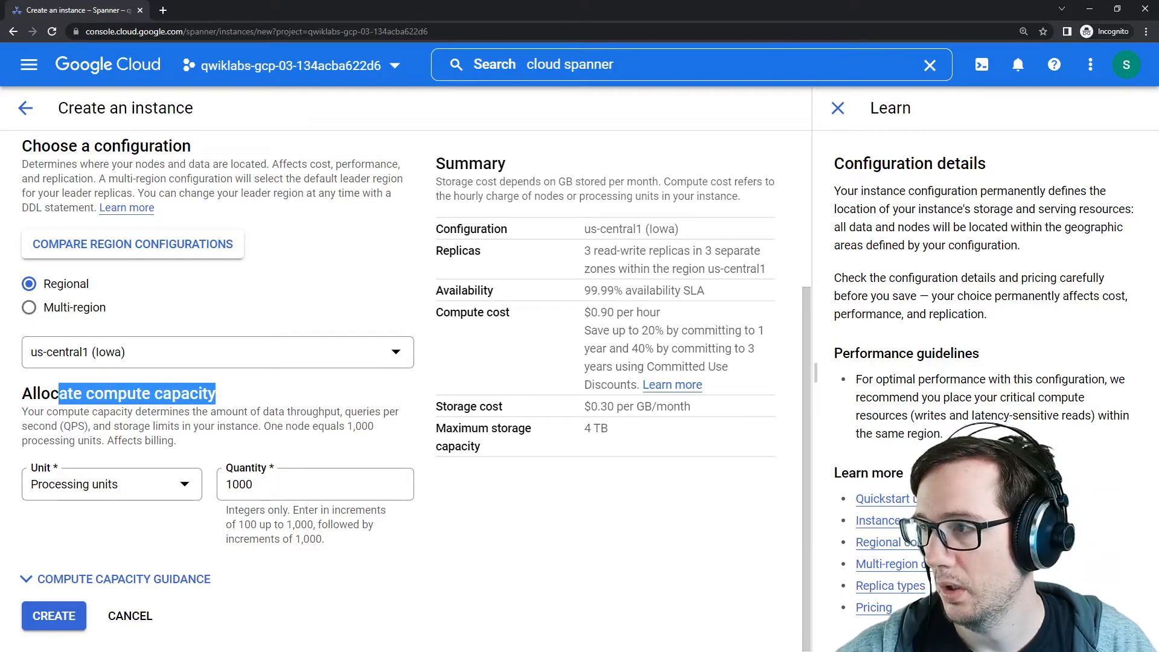
key("alt+Tab")
left_click_drag(931, 129, 827, 100)
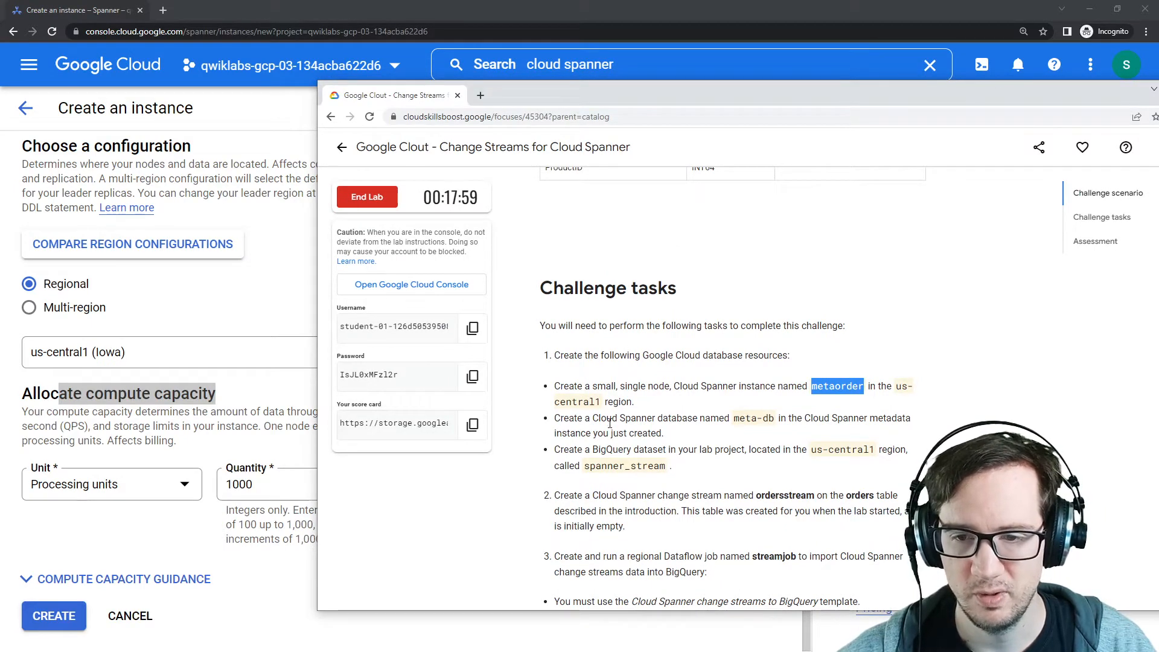
left_click_drag(608, 422, 648, 423)
left_click_drag(595, 389, 807, 390)
left_click_drag(584, 418, 726, 416)
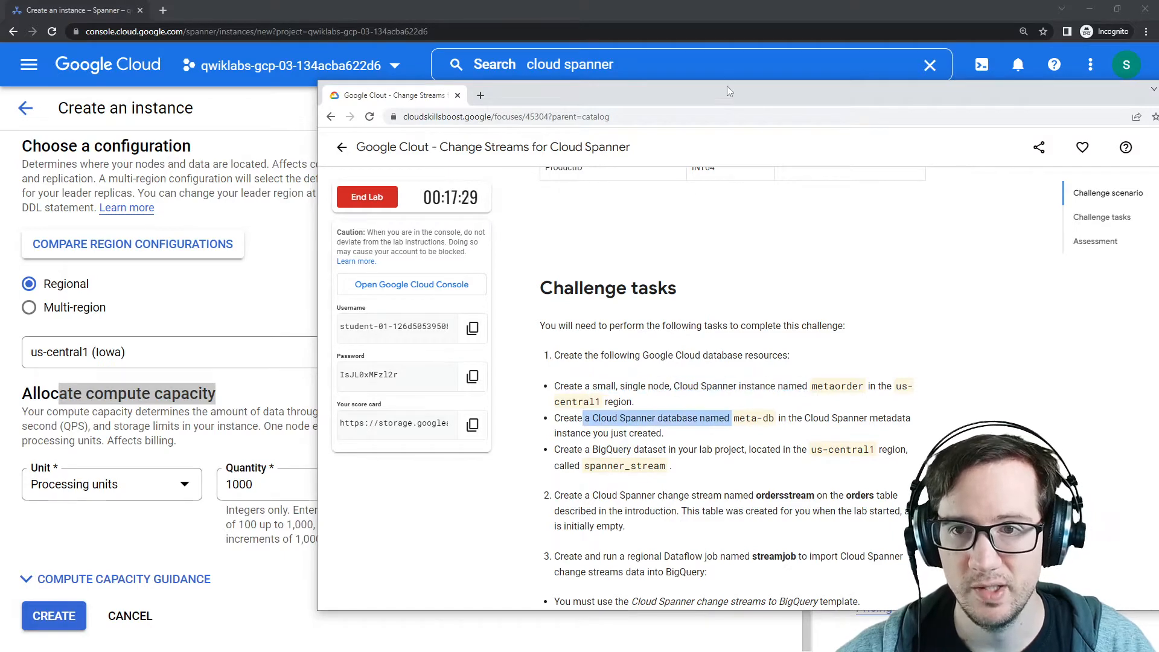
left_click_drag(727, 91, 1158, 57)
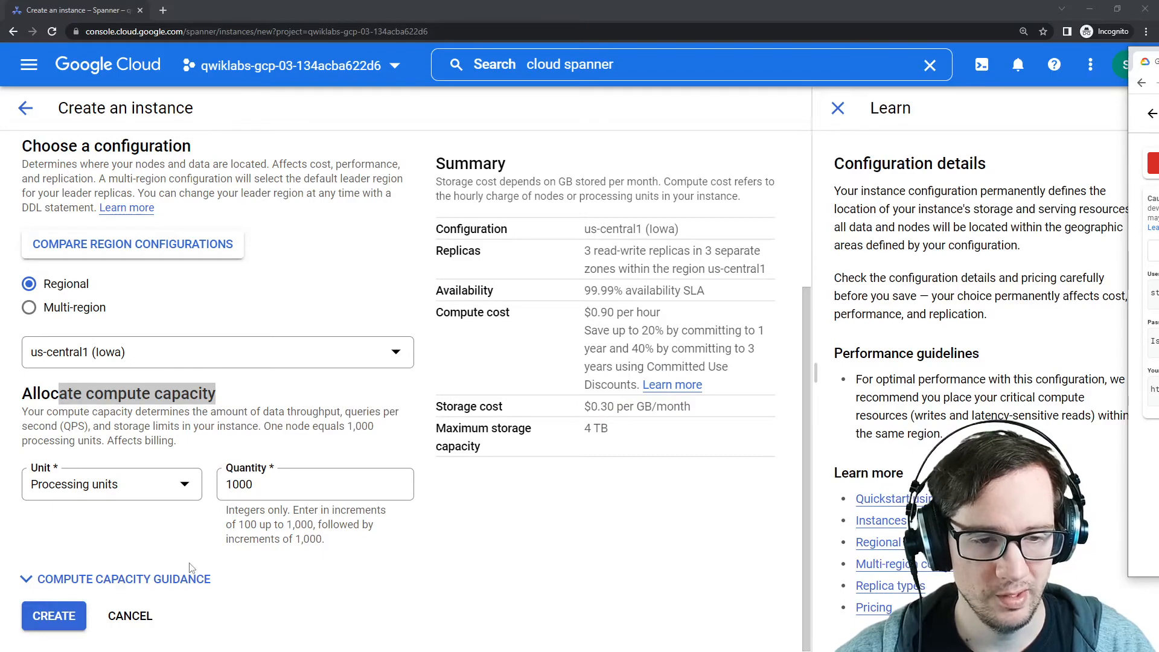
left_click(178, 578)
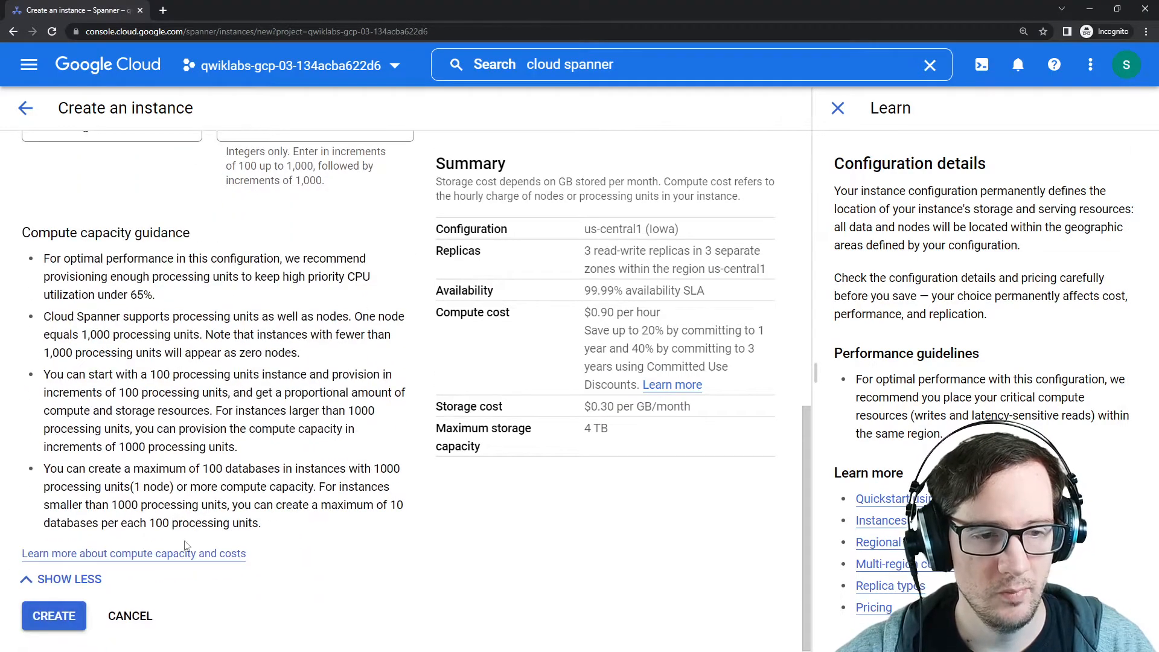
left_click_drag(234, 280, 250, 411)
scroll(225, 487, "up", 8)
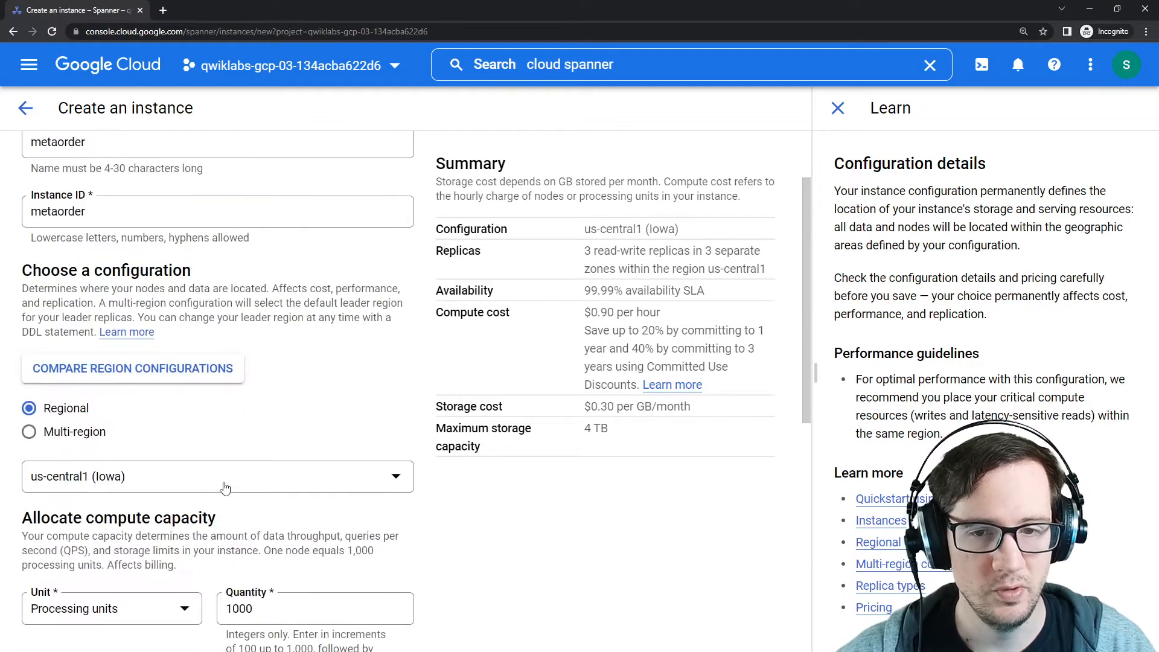
Step: Create the metaorder instance with 1000 processing units and dismiss the creation notice
scroll(191, 501, "down", 8)
left_click(70, 613)
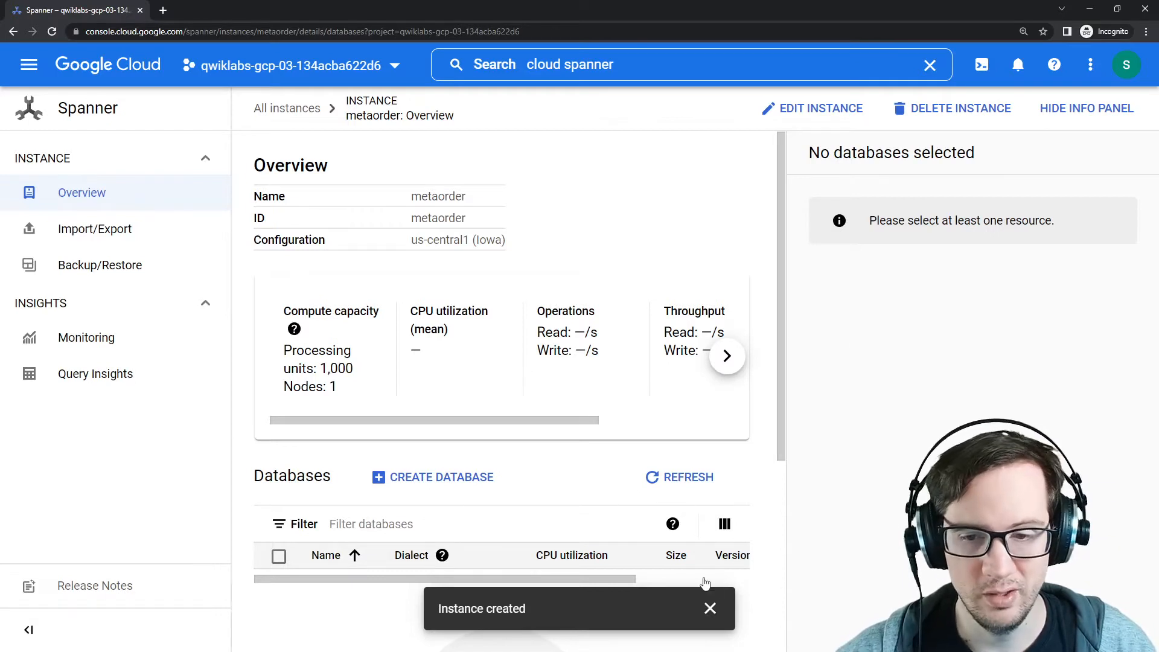
left_click(711, 609)
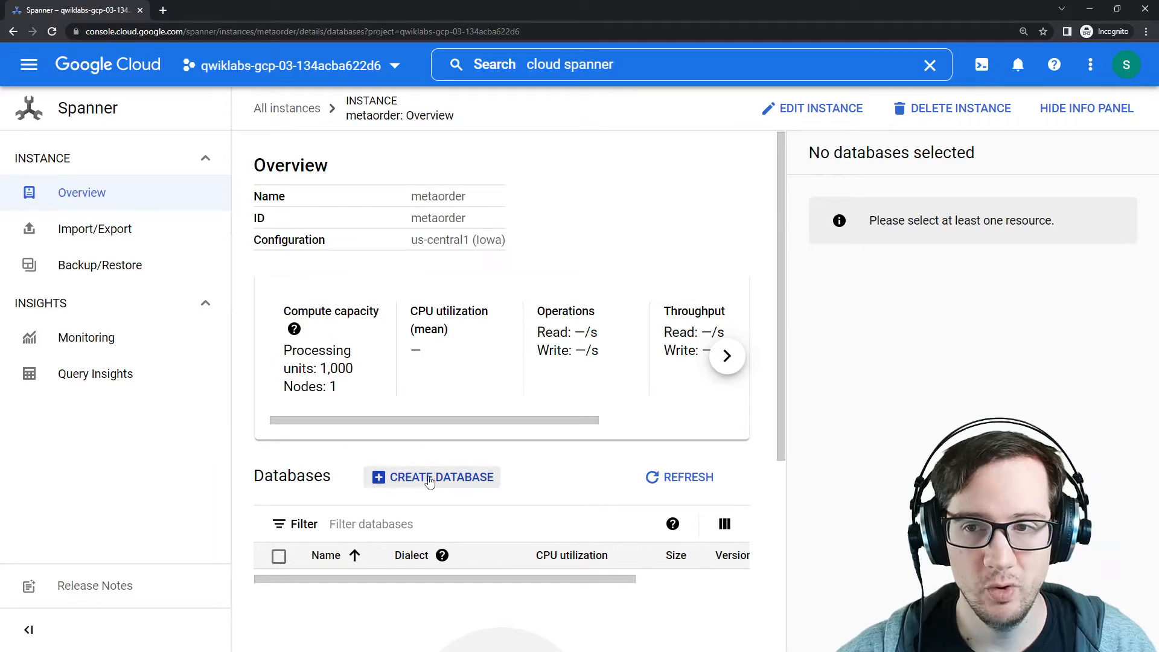
Step: Start creating a database in metaorder and name it meta-db, copying the name from the lab instructions
left_click(450, 480)
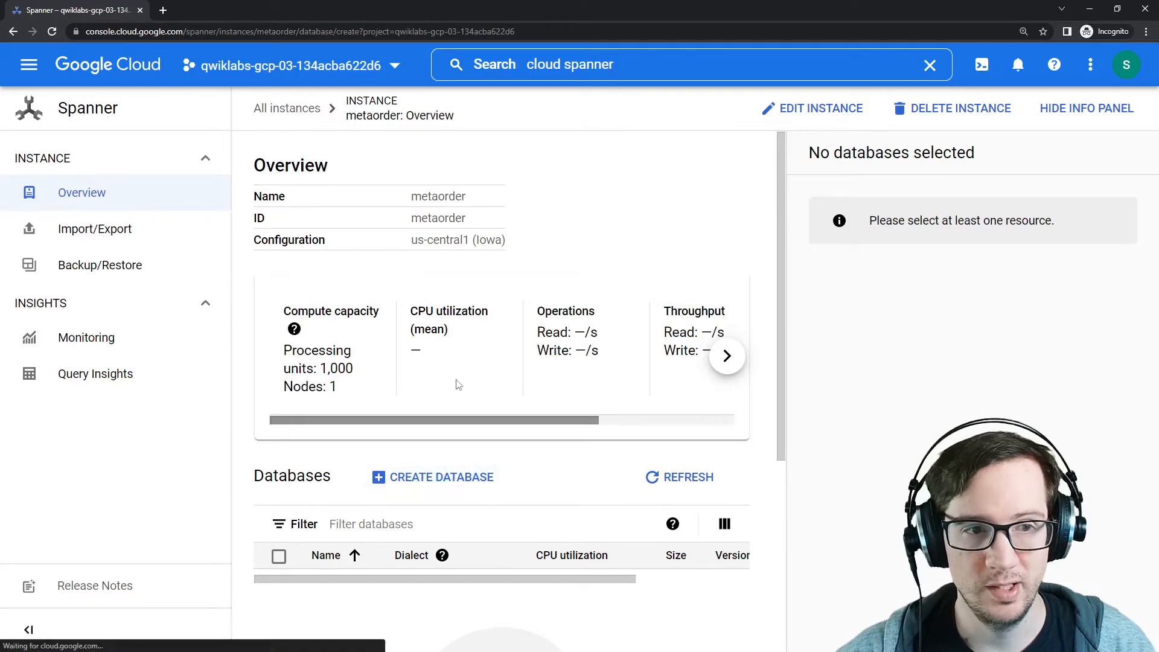
key("alt+Tab")
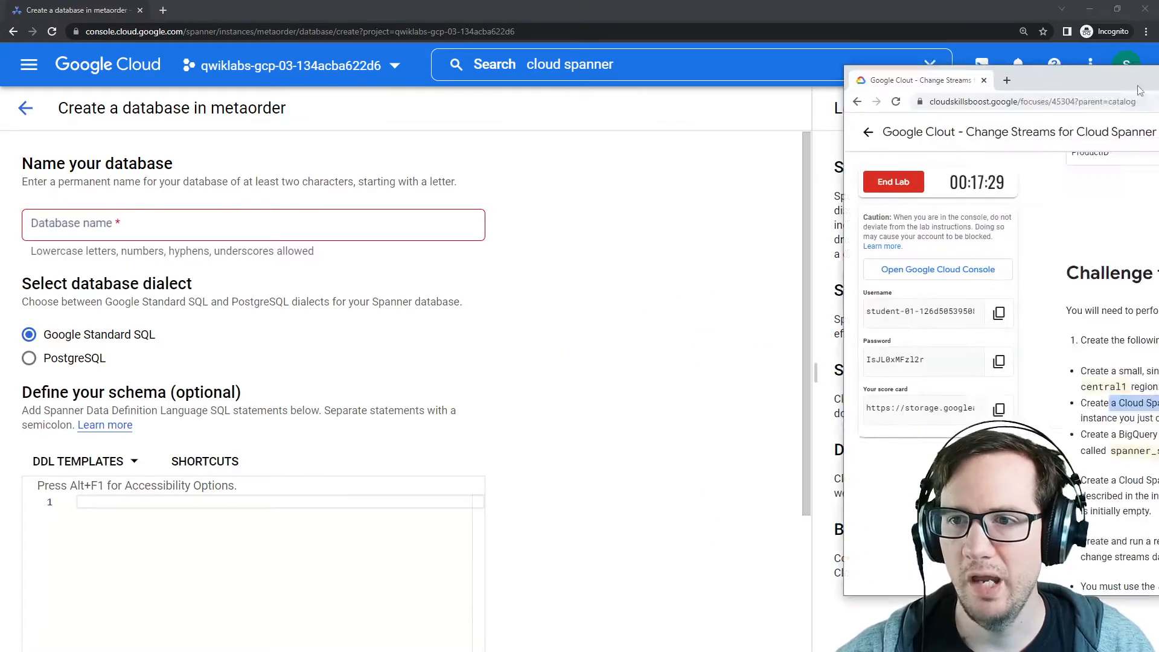
left_click_drag(536, 82, 600, 89)
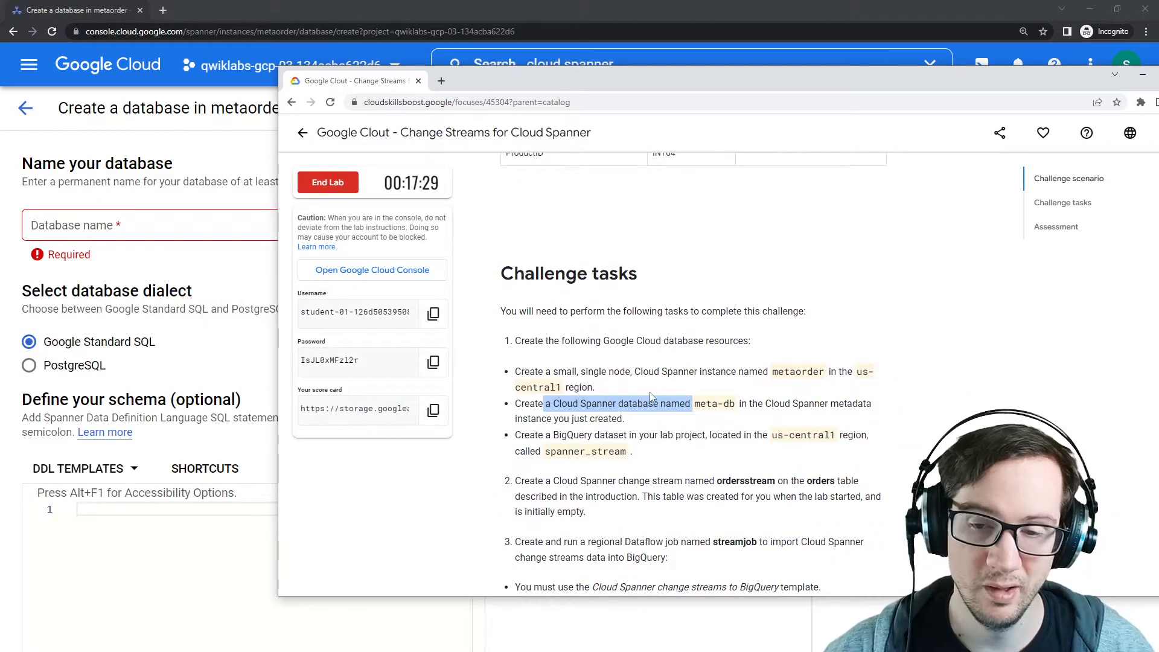
left_click(704, 399)
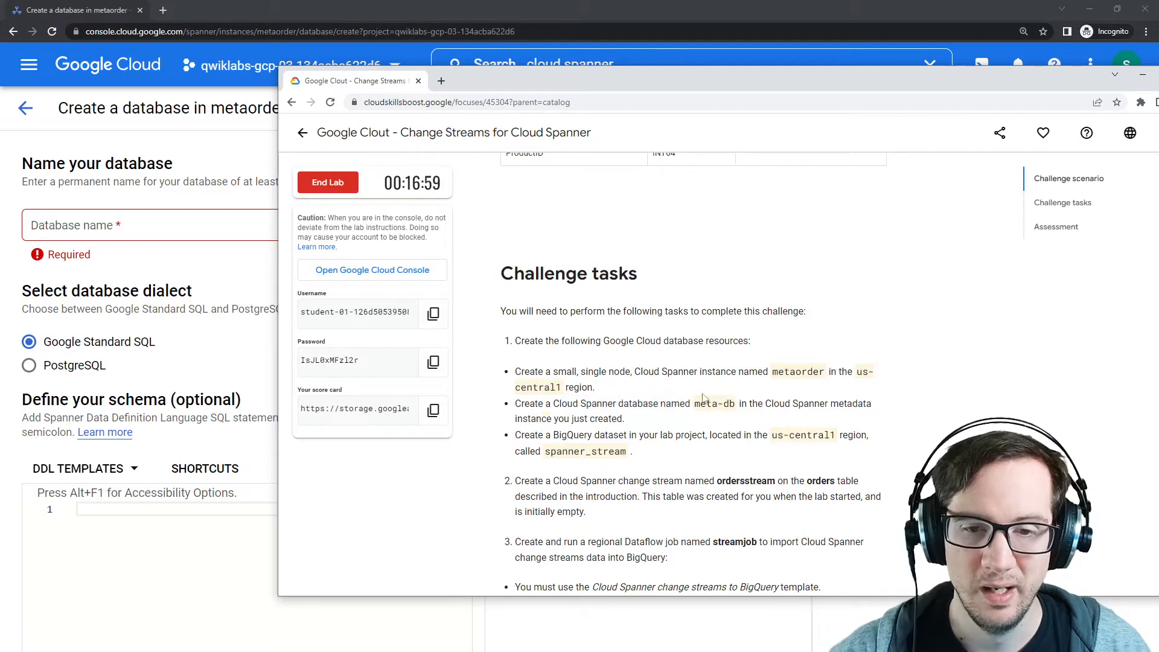
double_click(703, 404)
left_click_drag(703, 404, 732, 402)
key("ctrl+c")
left_click_drag(717, 80, 1158, 49)
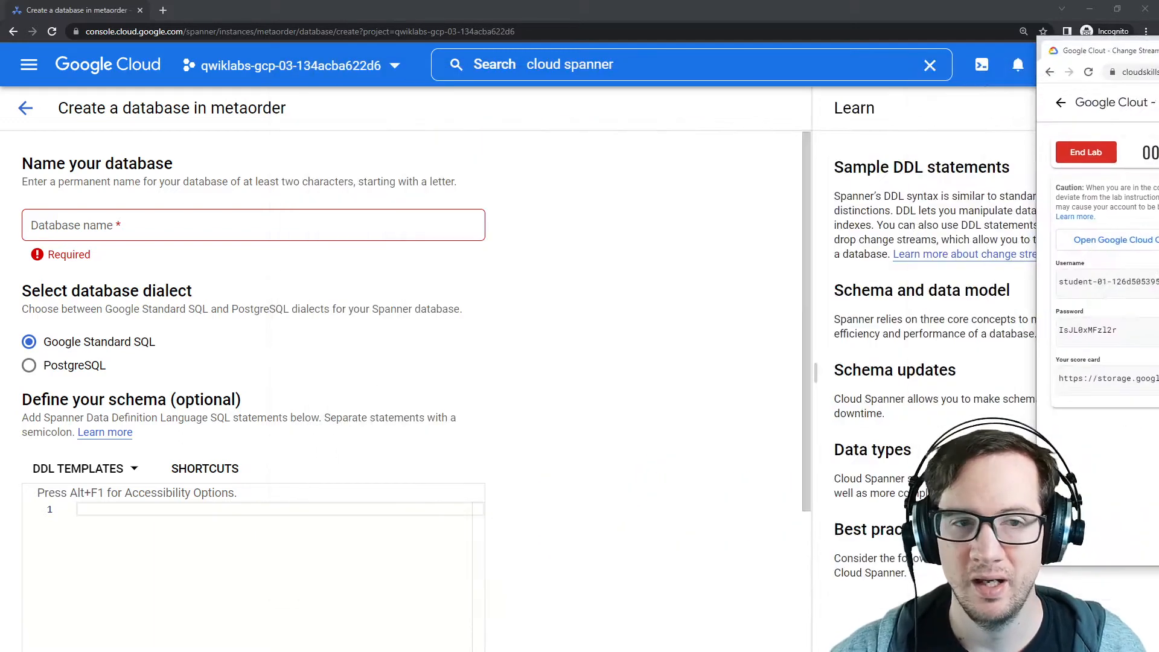
left_click(70, 234)
key("ctrl+v")
left_click(607, 272)
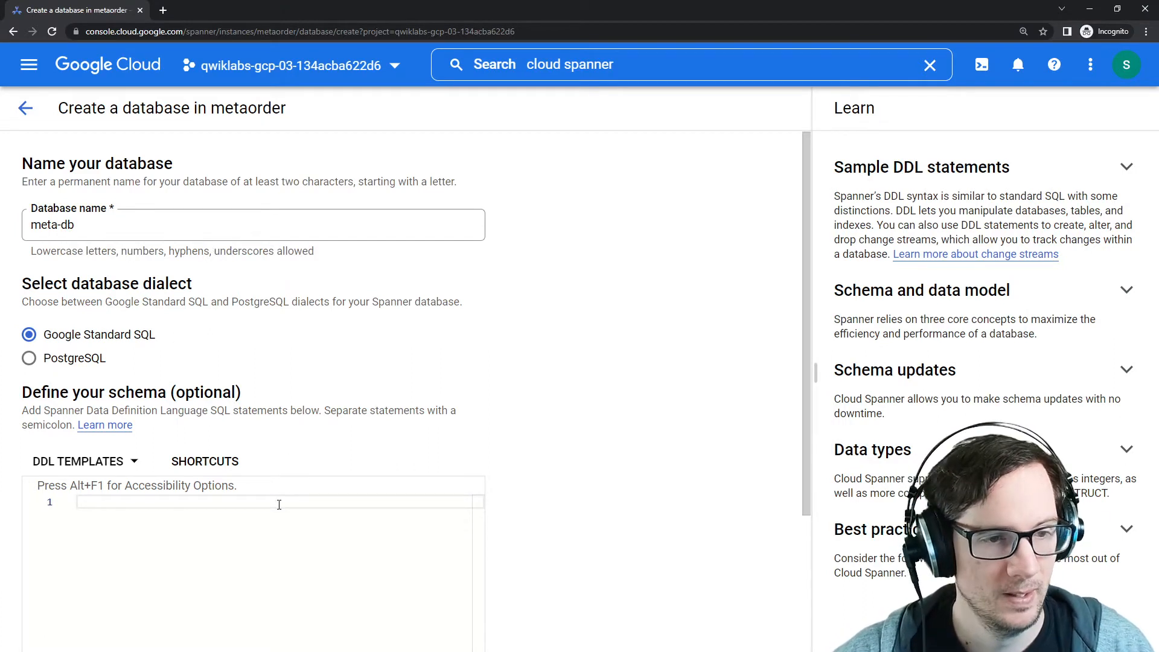
Step: Read through the lab's challenge scenario, source table schema and challenge tasks in the instructions window
left_click_drag(107, 393, 271, 398)
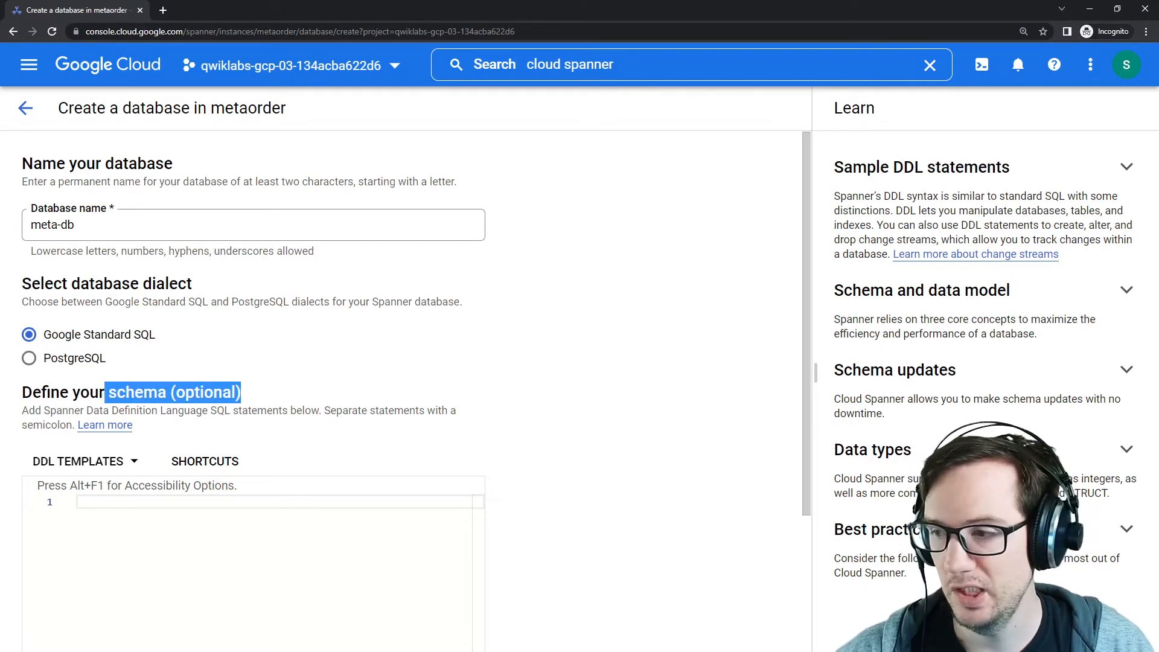
left_click_drag(1158, 63, 929, 104)
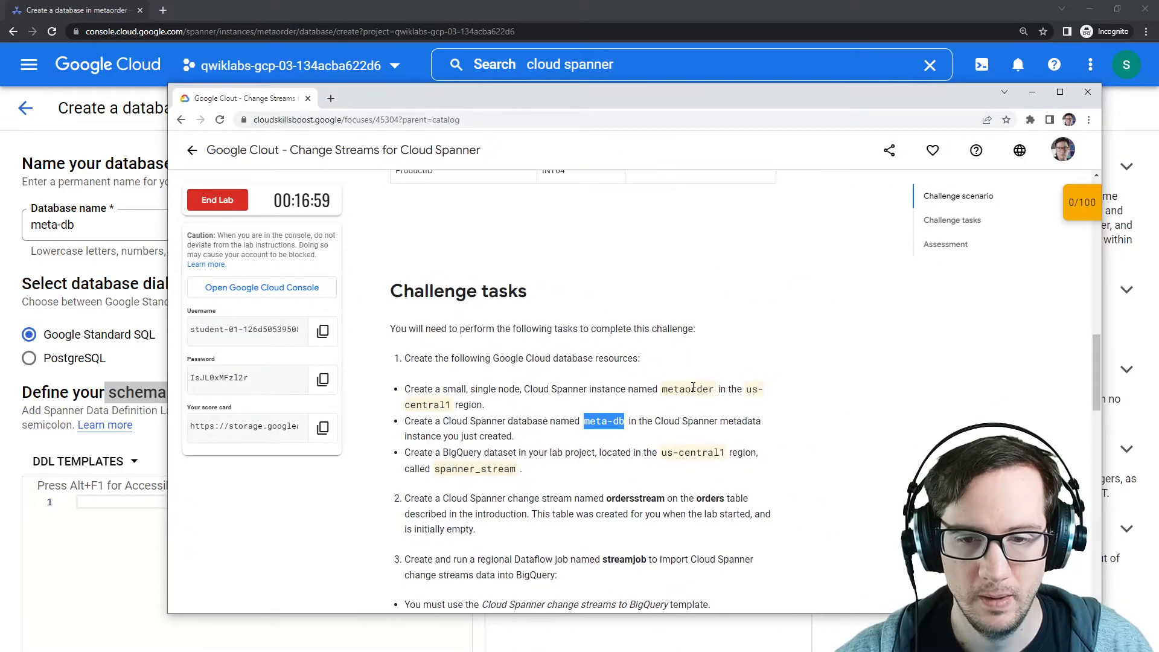
scroll(693, 387, "down", 5)
scroll(693, 408, "up", 3)
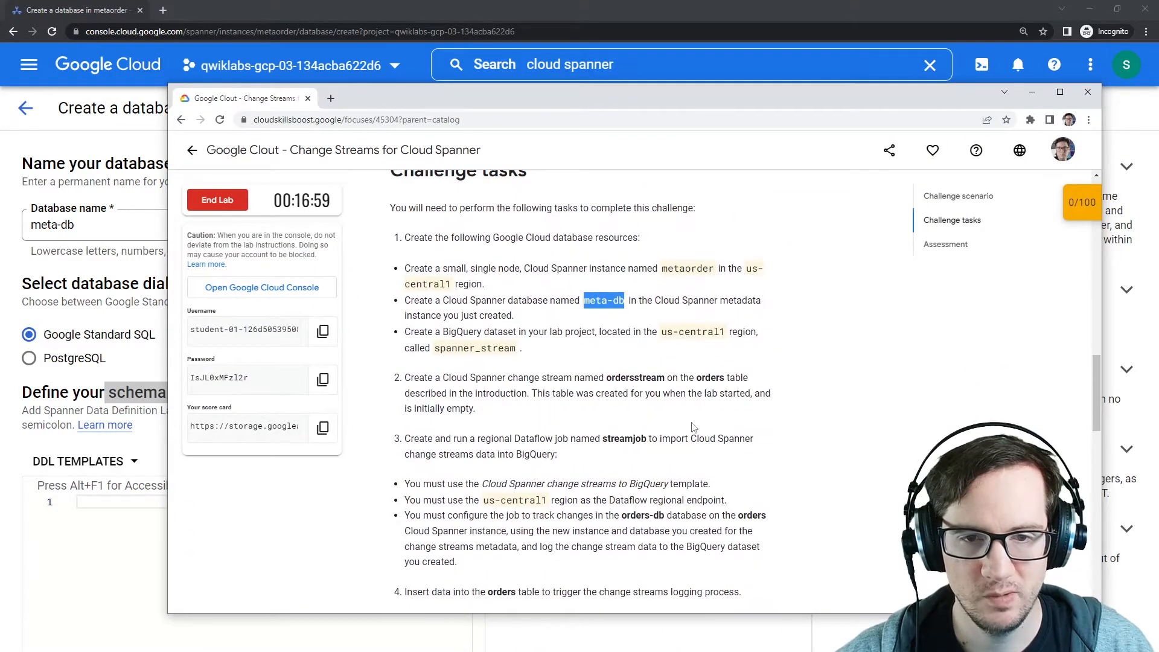
scroll(693, 428, "up", 8)
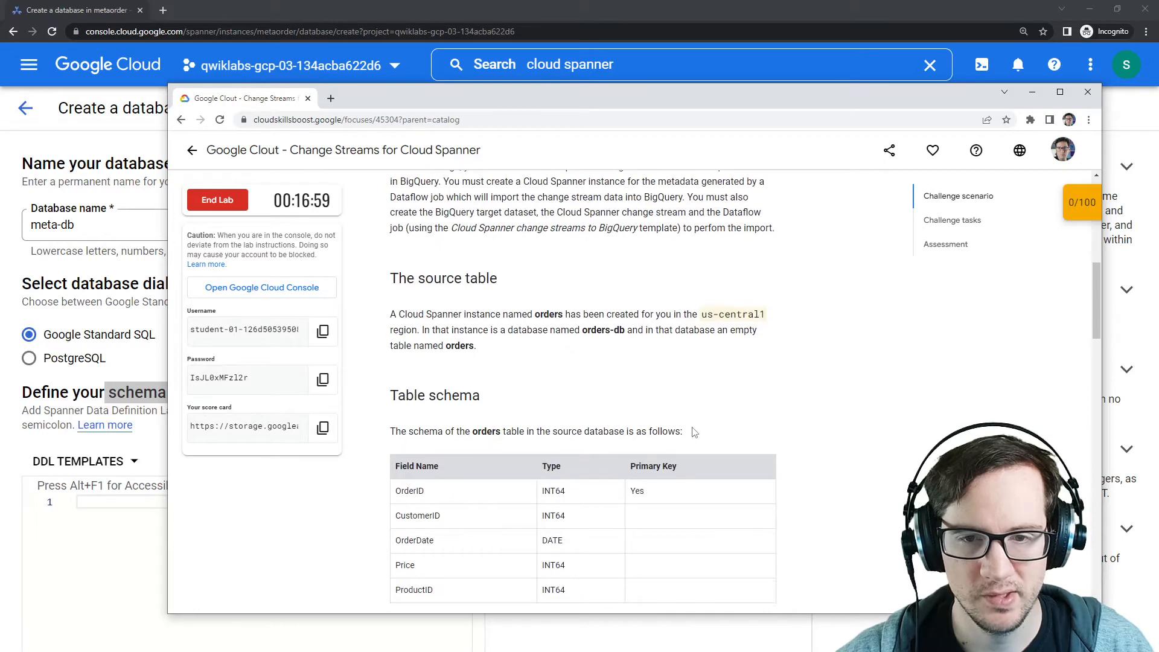
scroll(695, 432, "up", 1)
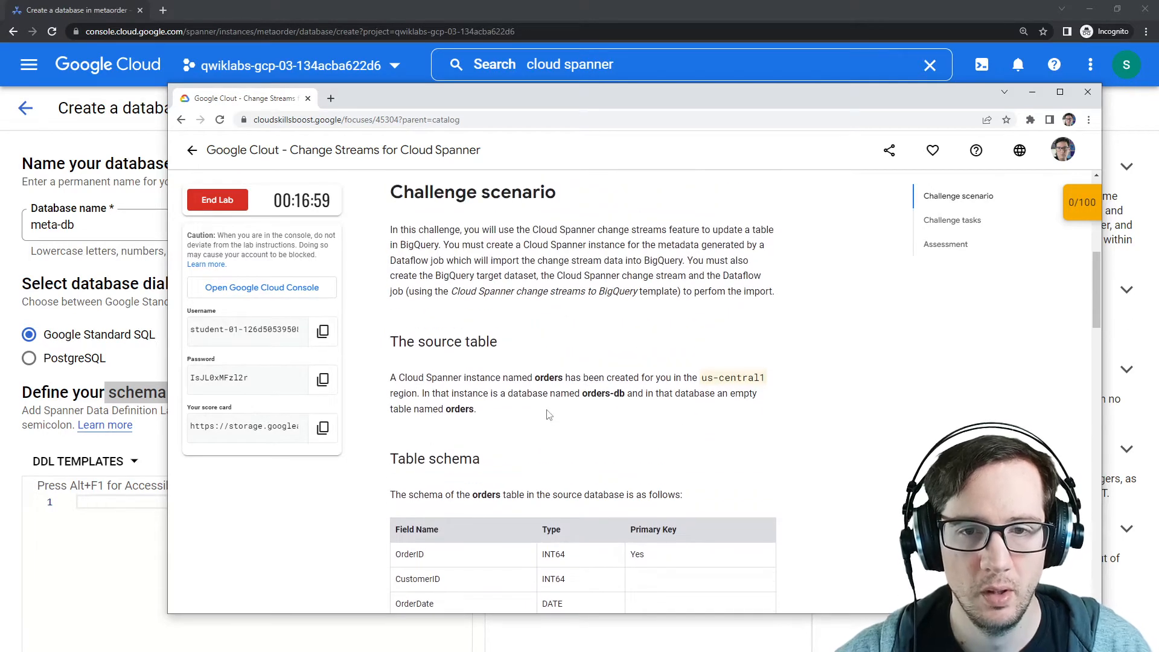
scroll(549, 415, "up", 2)
scroll(549, 413, "down", 2)
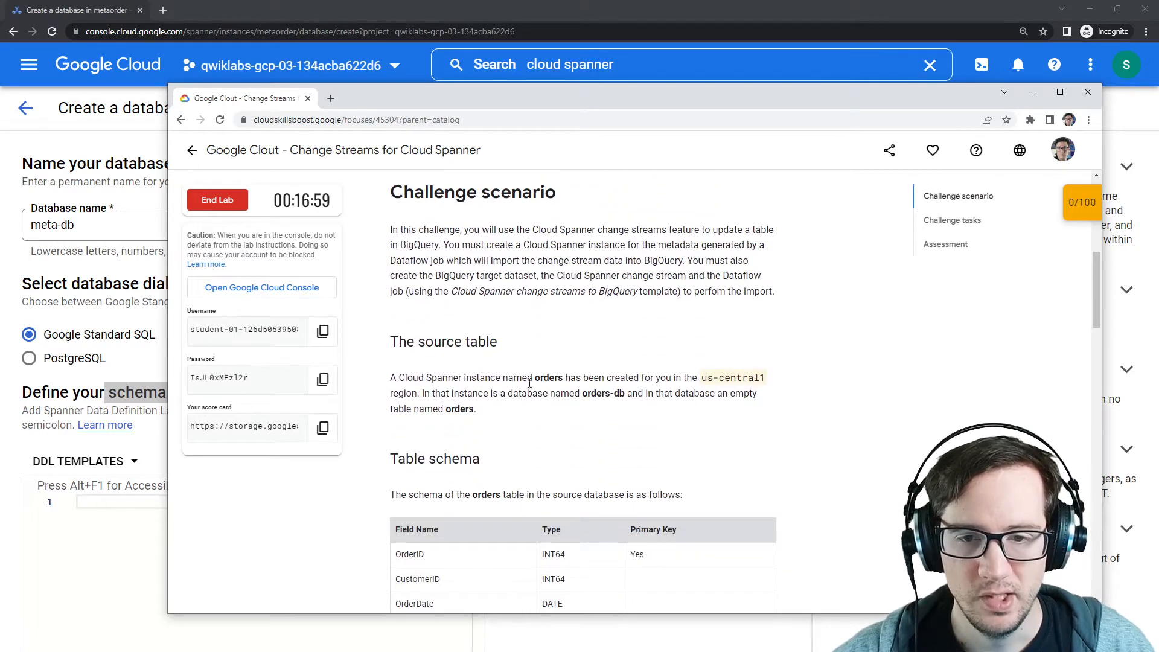
left_click_drag(530, 383, 774, 382)
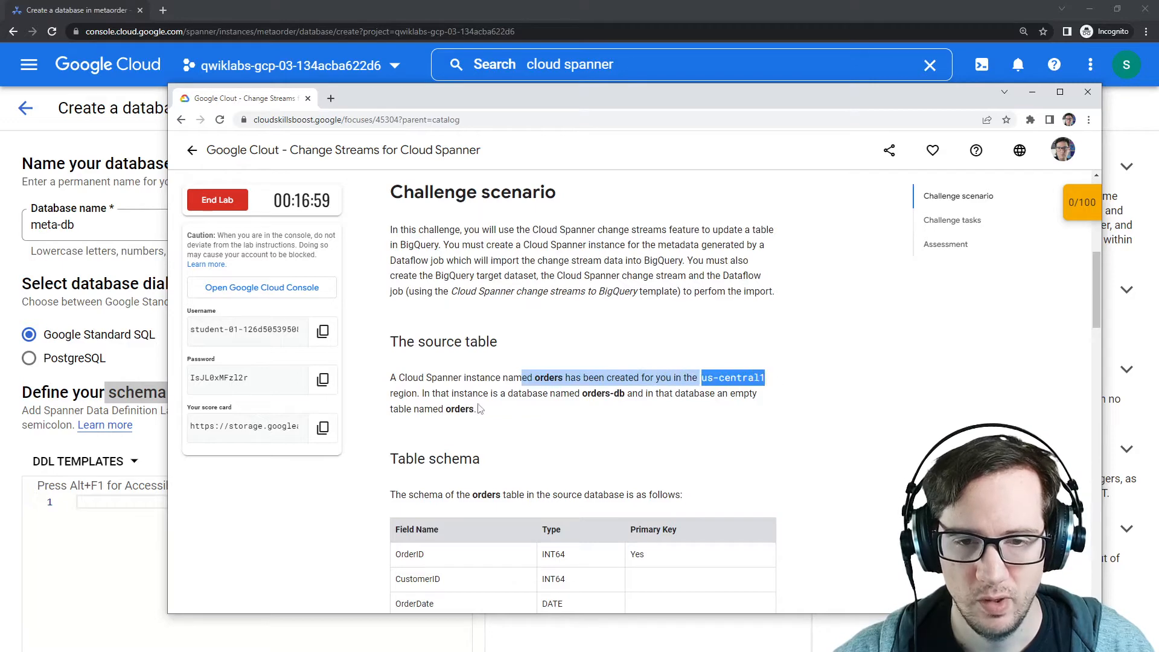
left_click_drag(421, 396, 716, 396)
scroll(506, 419, "up", 5)
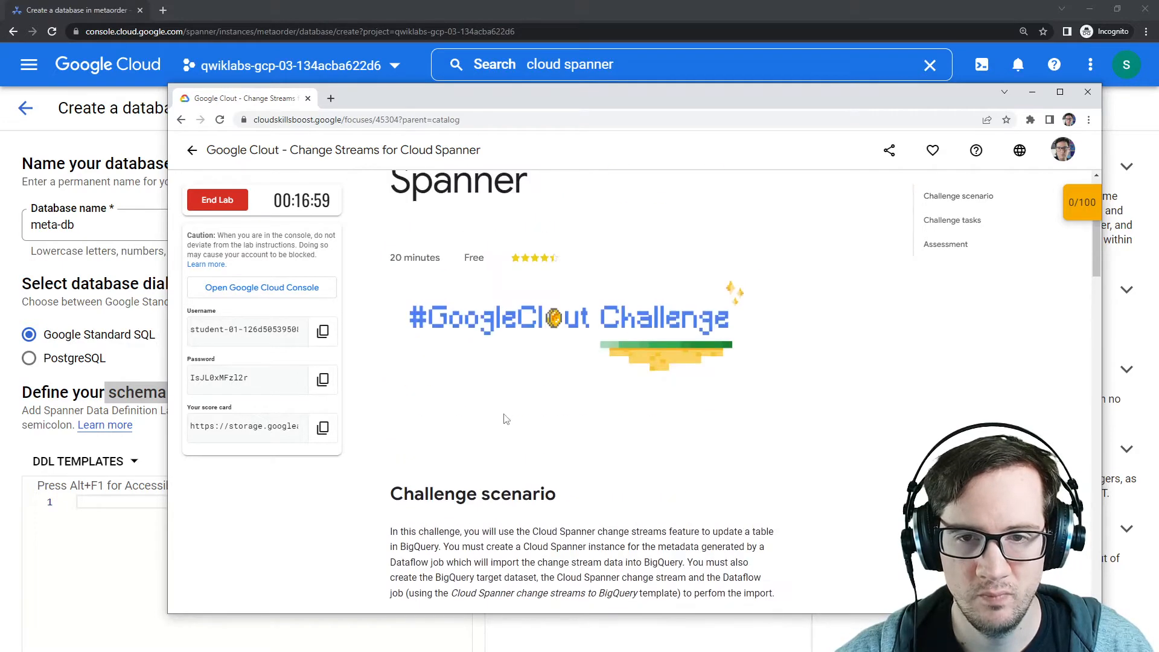
scroll(506, 419, "down", 10)
scroll(506, 419, "up", 2)
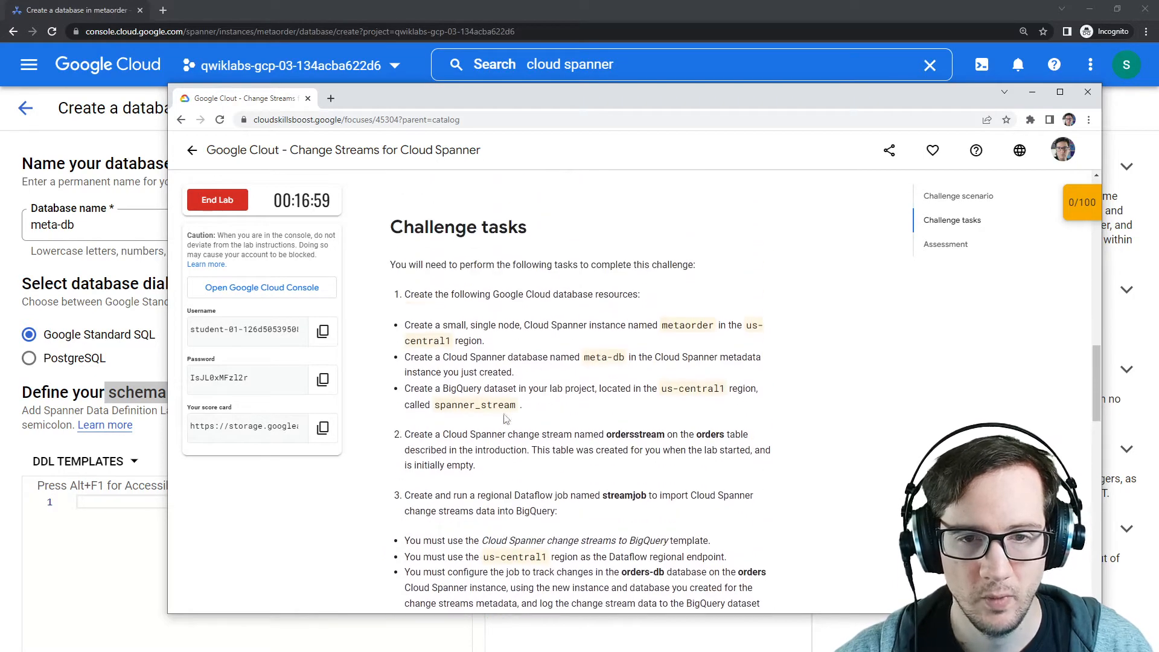
left_click_drag(445, 329, 633, 346)
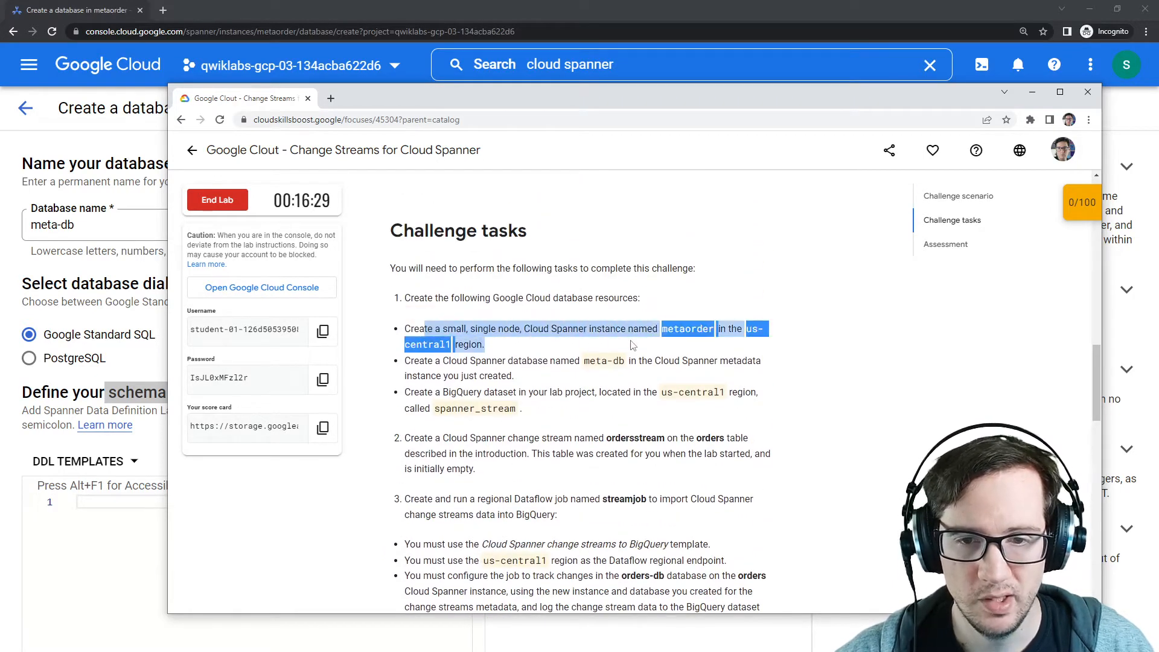
left_click(582, 352)
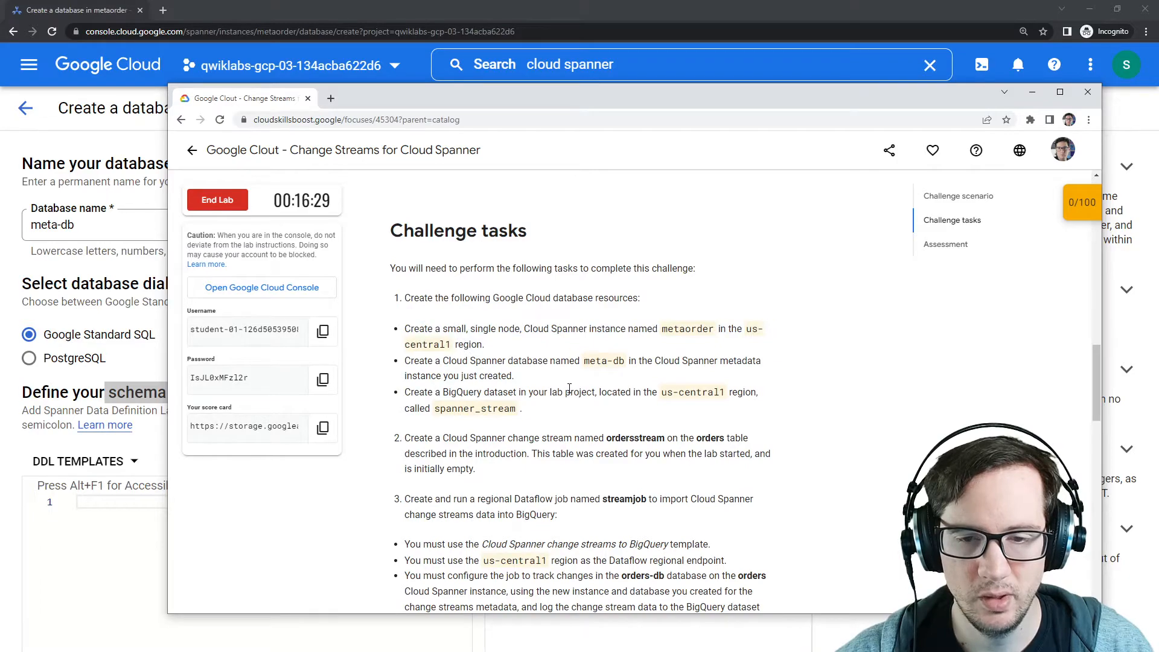
scroll(569, 388, "down", 5)
scroll(580, 408, "up", 20)
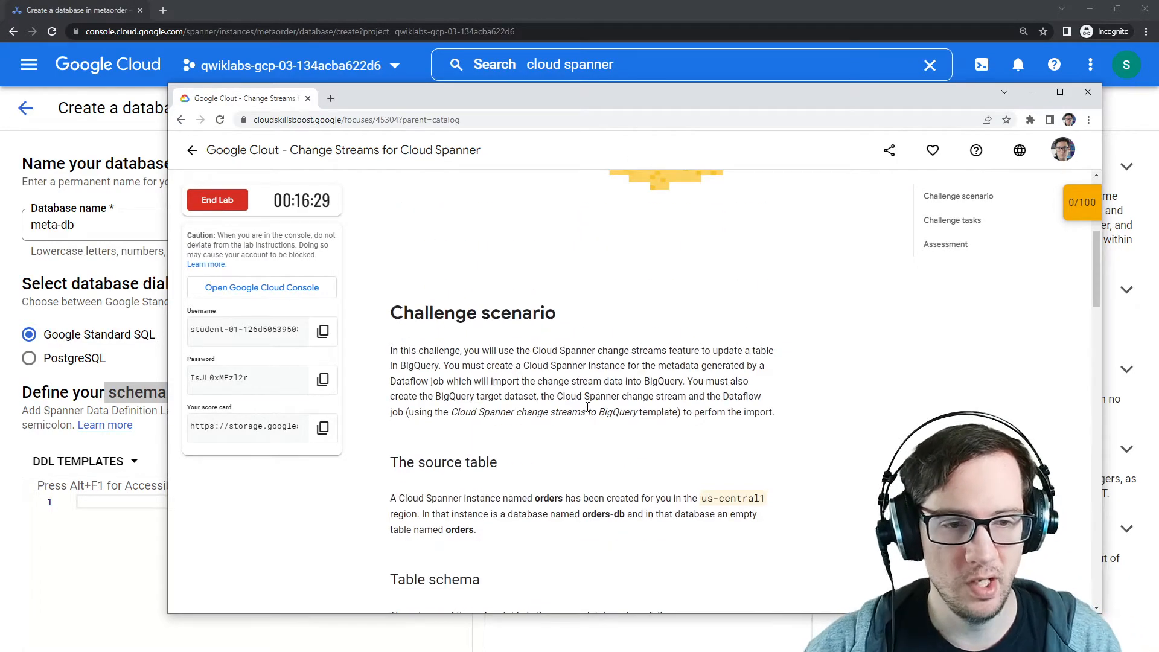
scroll(589, 409, "down", 4)
scroll(590, 414, "up", 8)
scroll(591, 423, "down", 5)
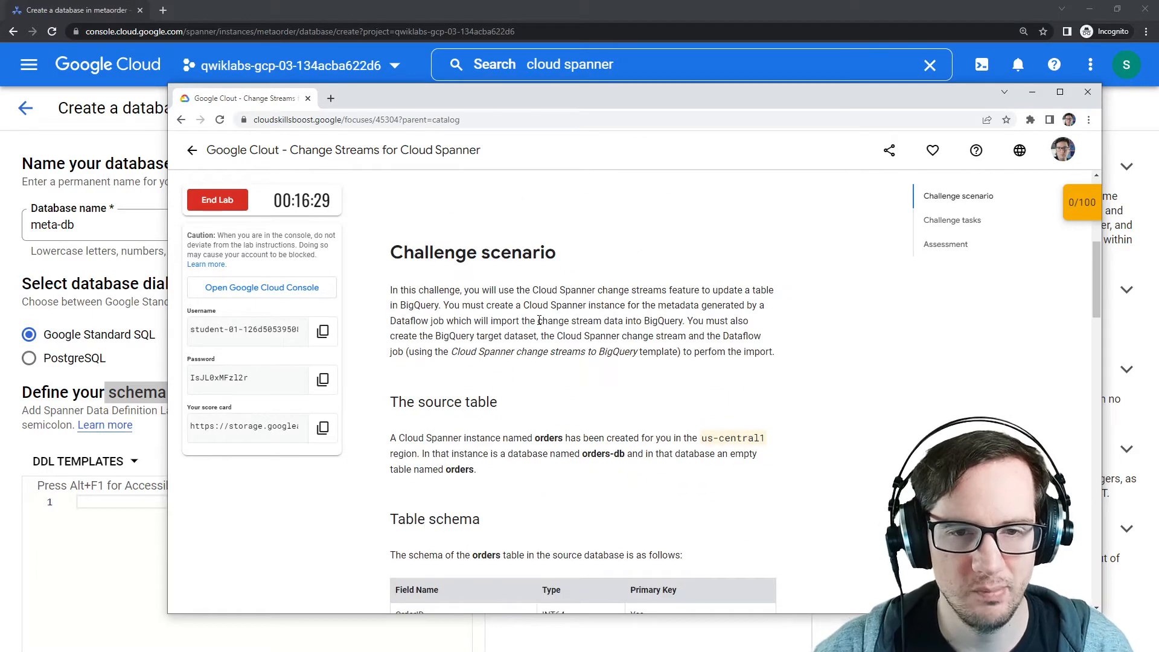
left_click_drag(467, 289, 672, 289)
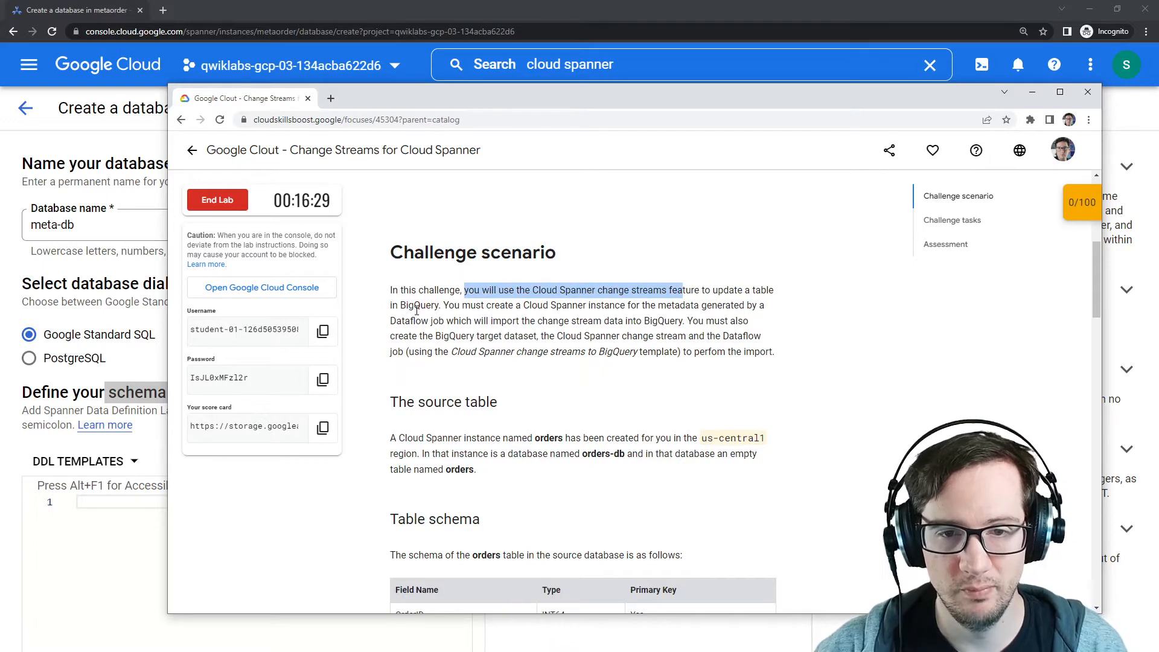
left_click_drag(445, 308, 733, 304)
left_click(658, 305)
left_click_drag(657, 305, 682, 320)
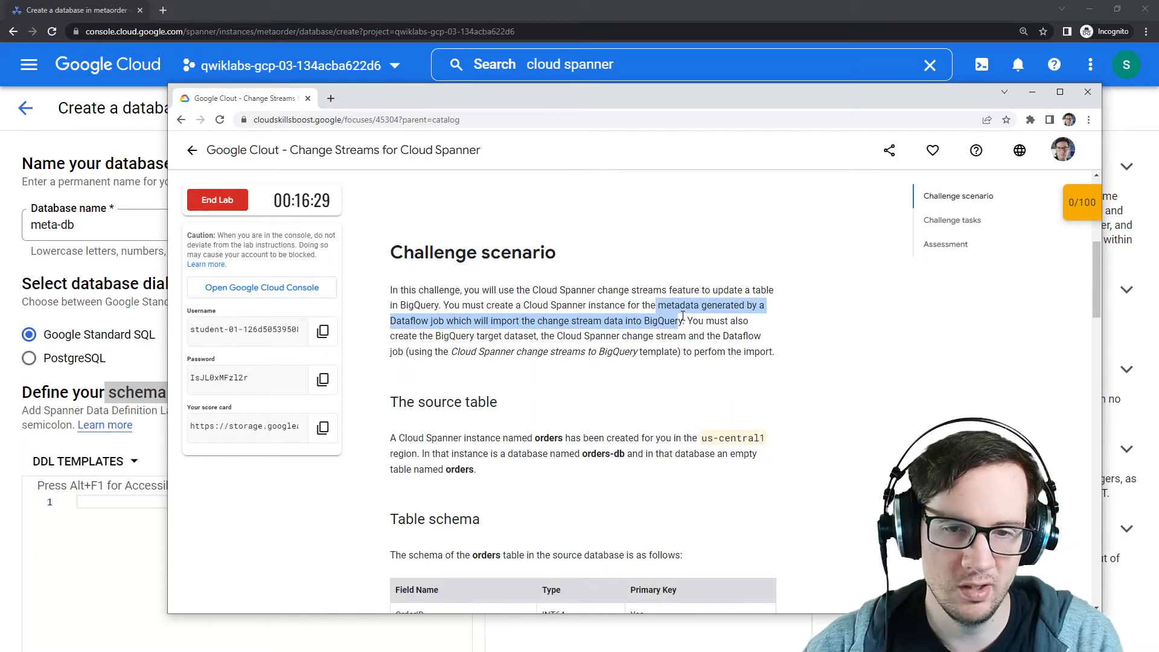
scroll(567, 418, "down", 1)
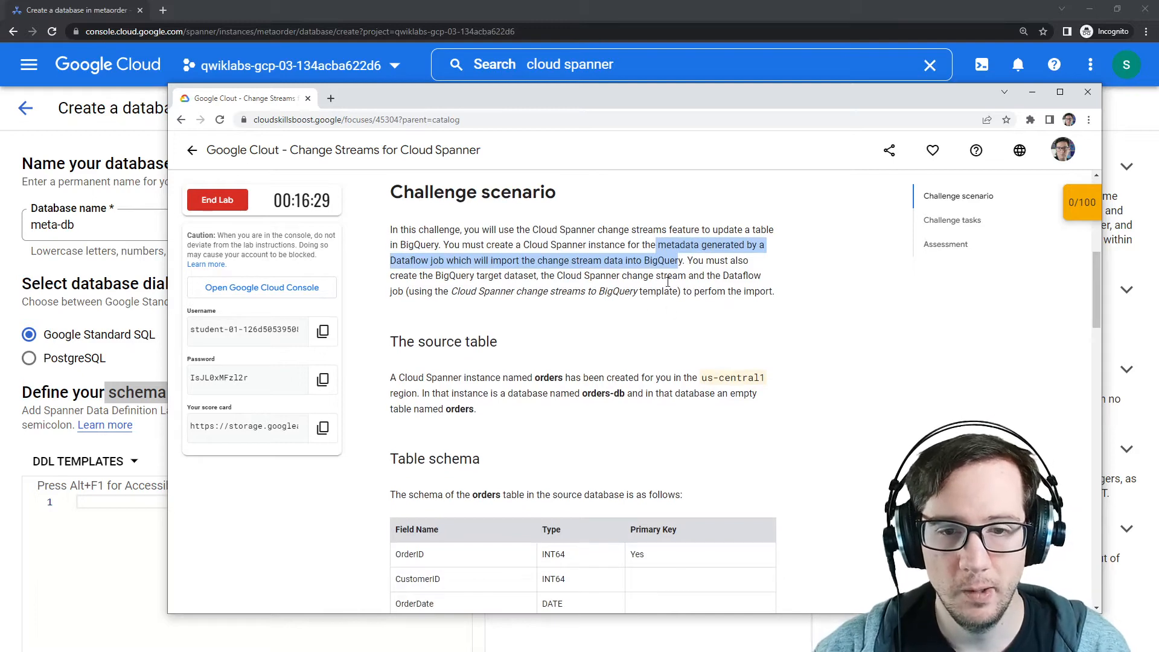
scroll(468, 357, "down", 5)
scroll(460, 429, "up", 2)
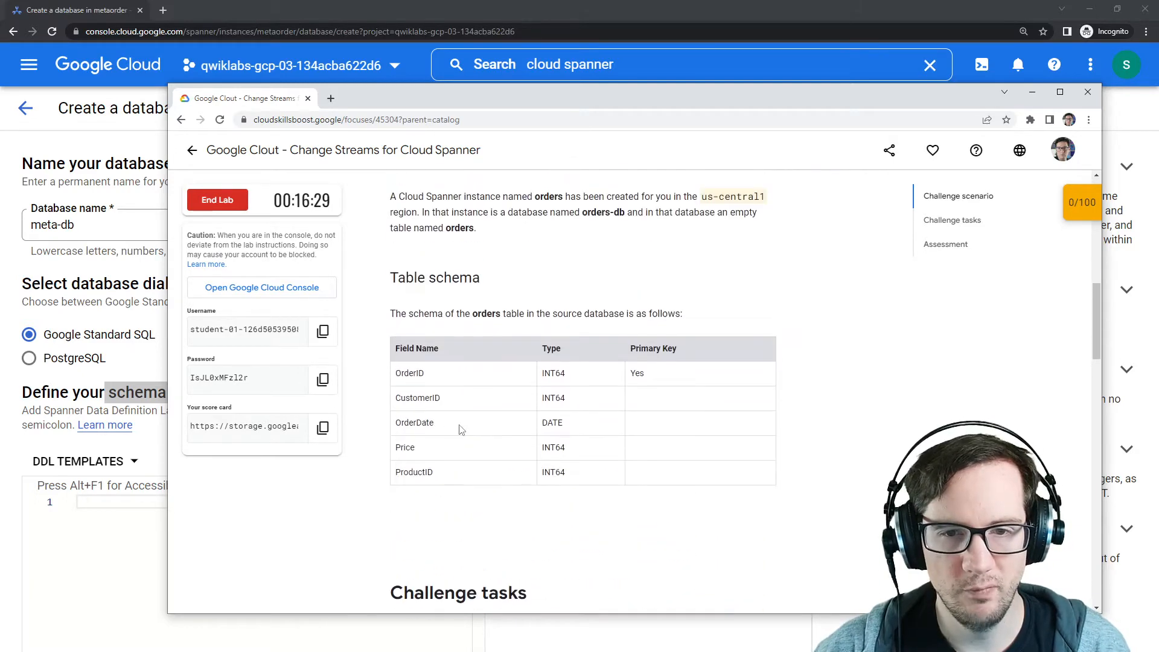
scroll(439, 392, "down", 6)
scroll(436, 398, "down", 6)
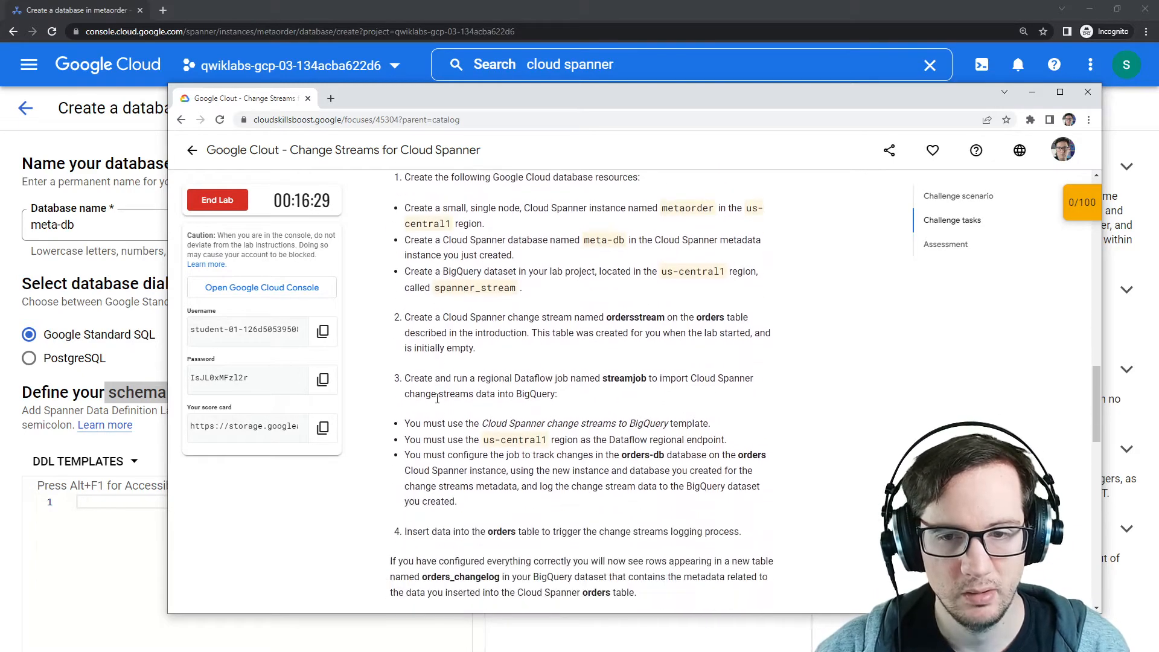
scroll(437, 398, "up", 5)
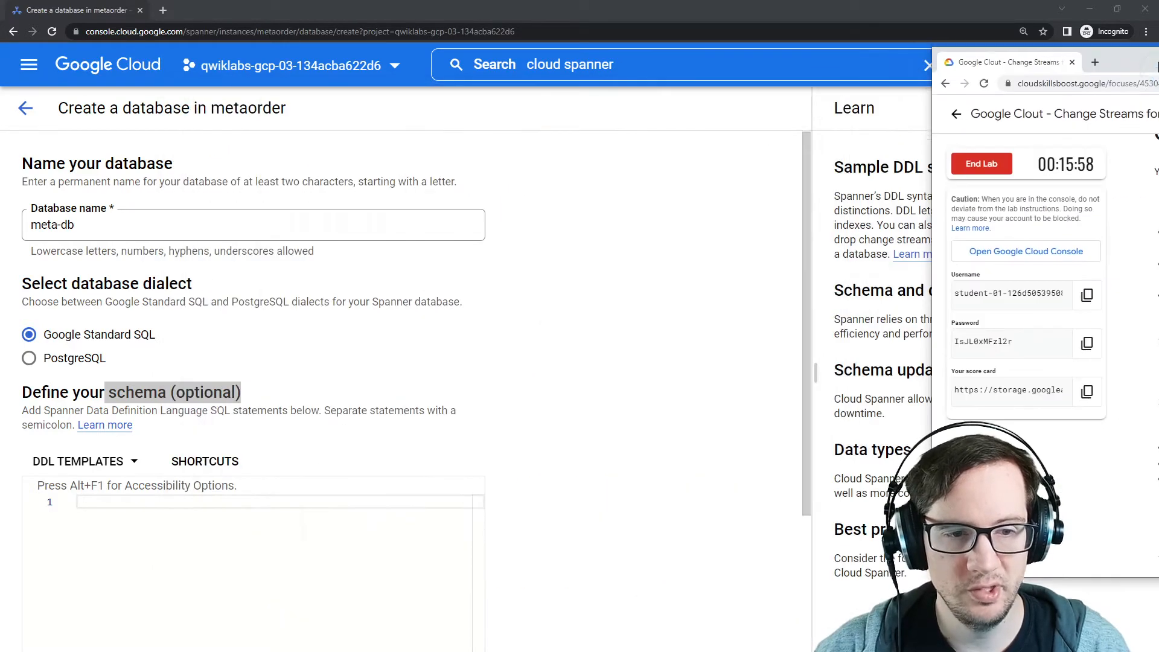
Step: Create the meta-db database with the Google Standard SQL dialect and an empty schema
key("alt+Tab")
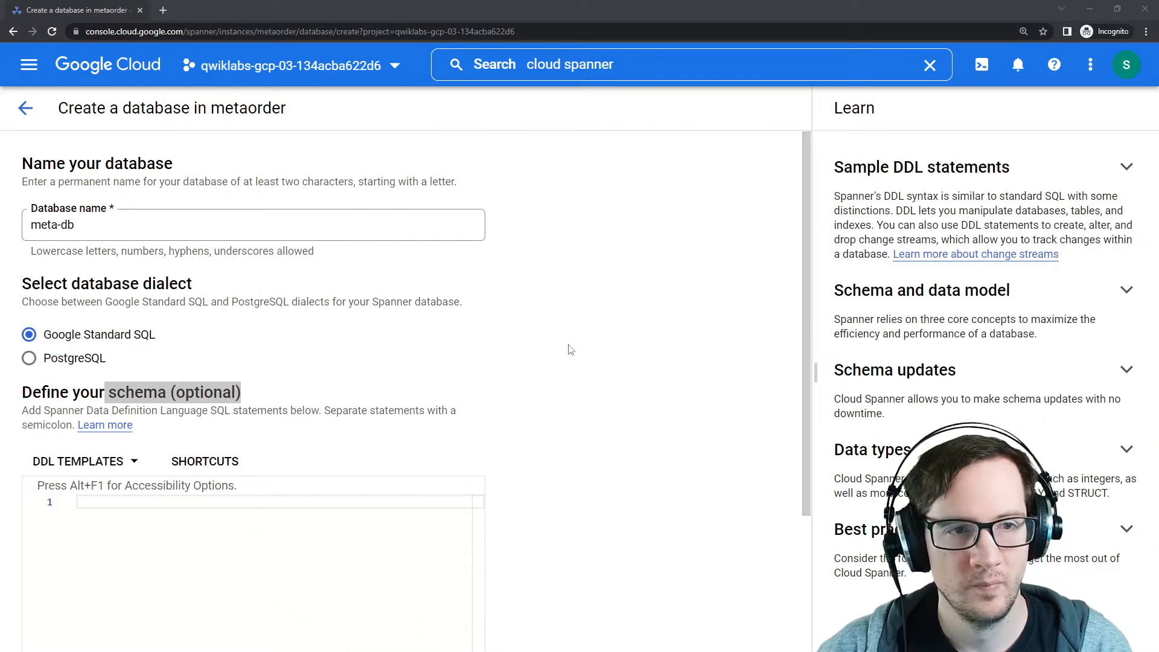
scroll(571, 350, "down", 3)
left_click(83, 611)
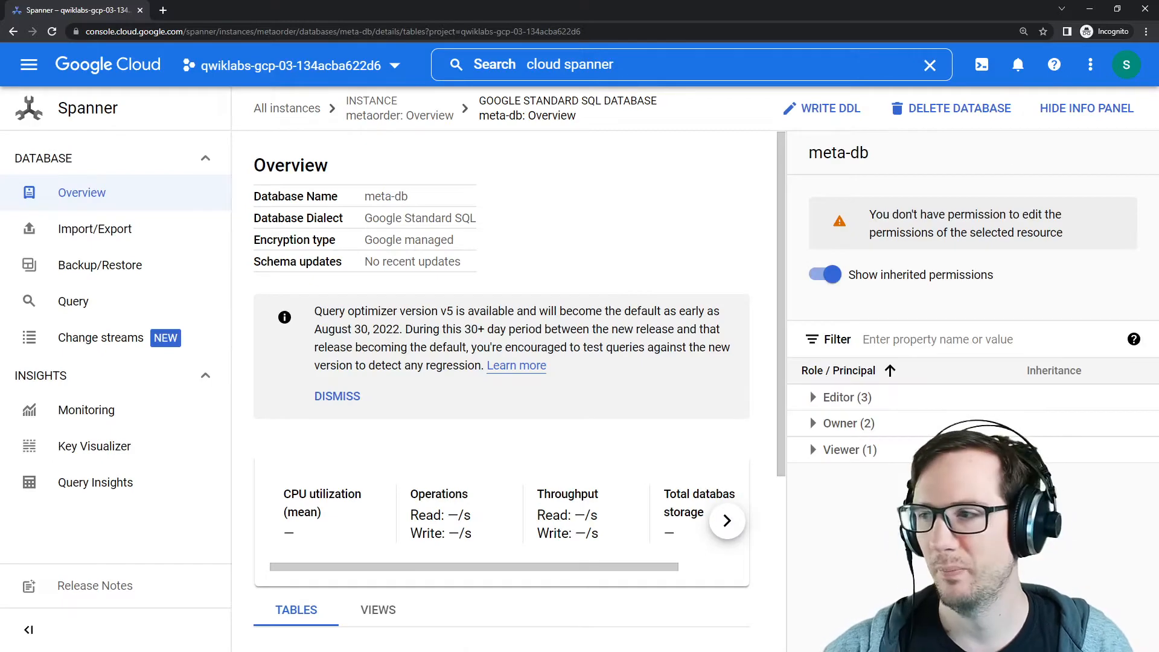
Step: Review the BigQuery dataset task in the lab's challenge instructions
left_click_drag(1158, 79, 609, 97)
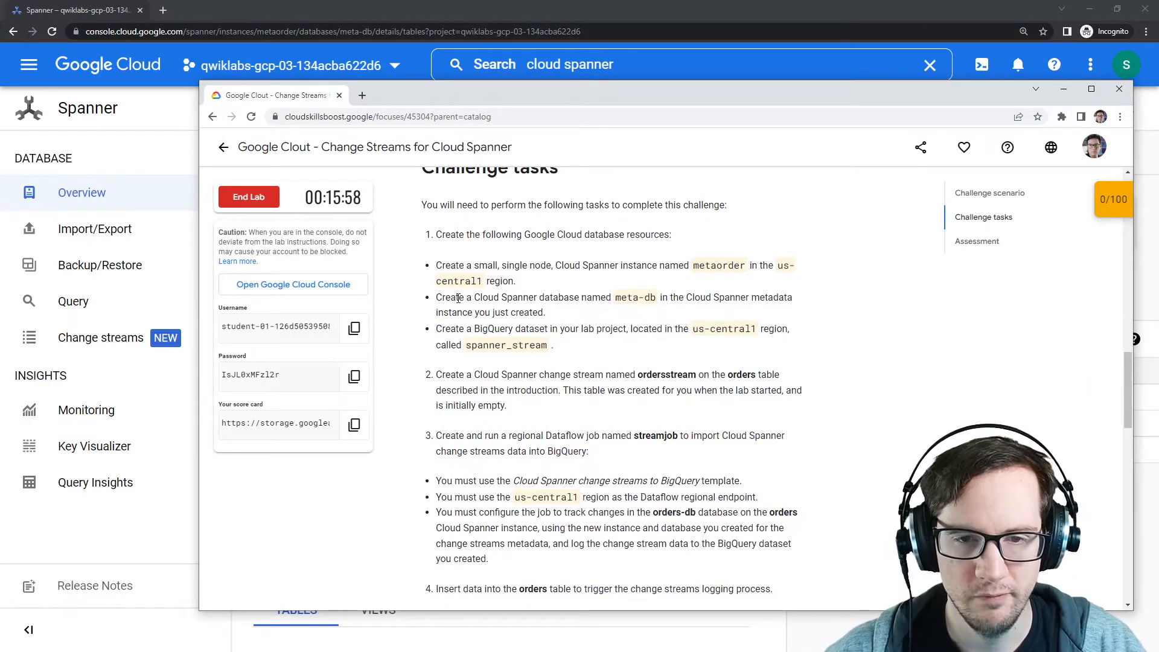
left_click_drag(435, 297, 625, 312)
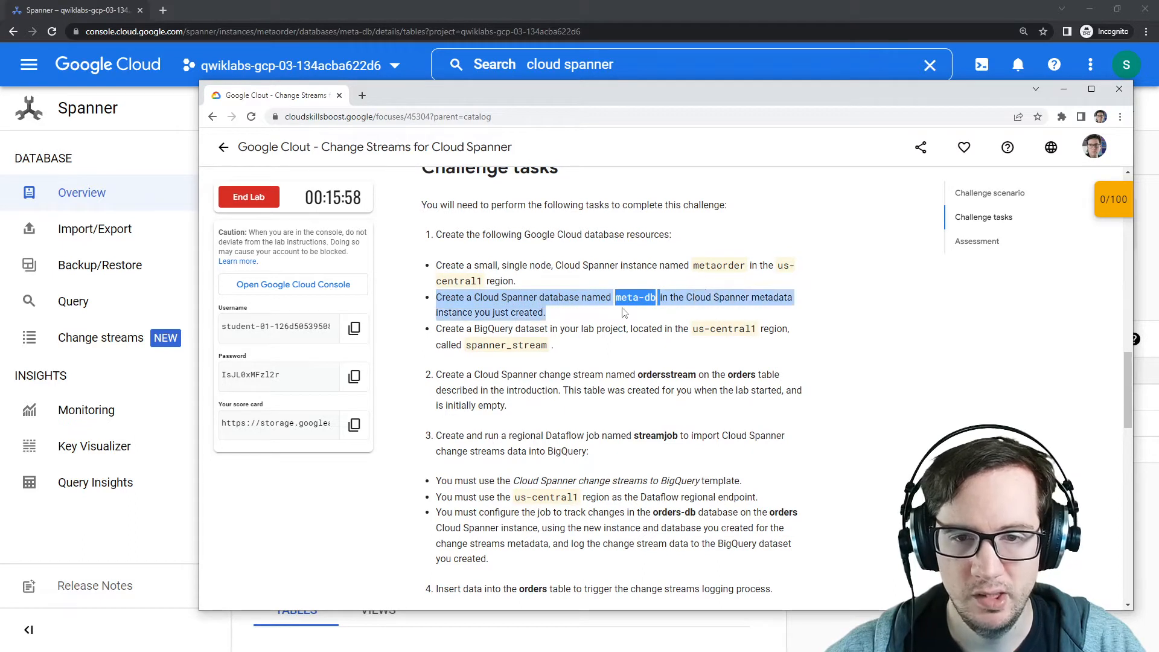
left_click_drag(436, 329, 686, 328)
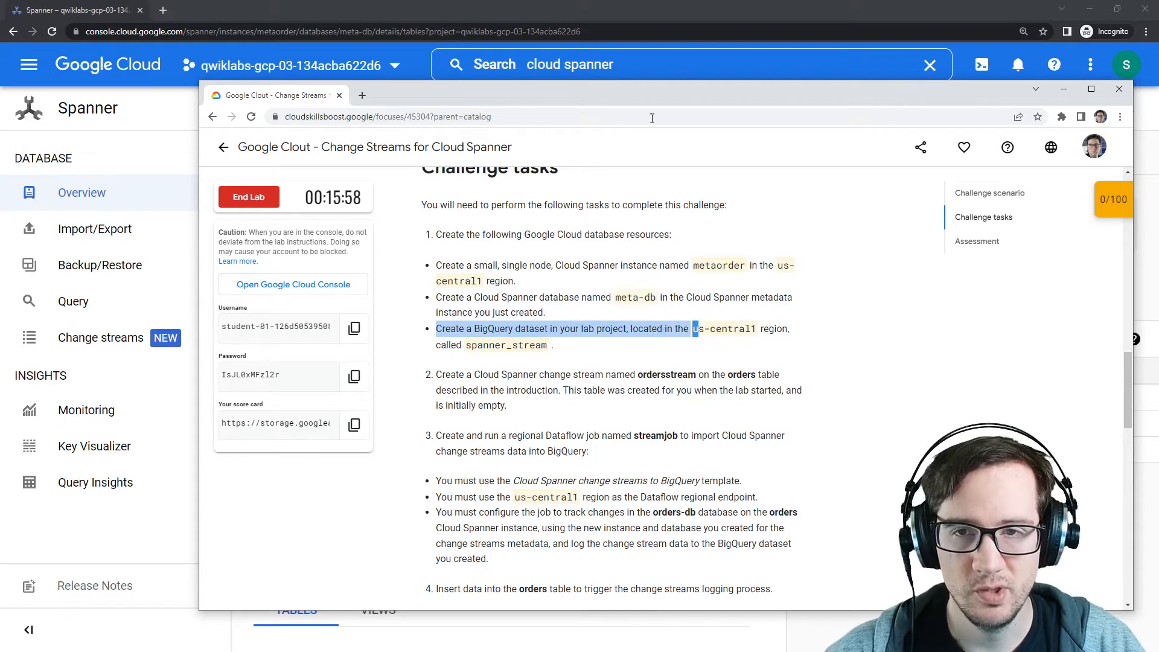
left_click_drag(669, 100, 1158, 109)
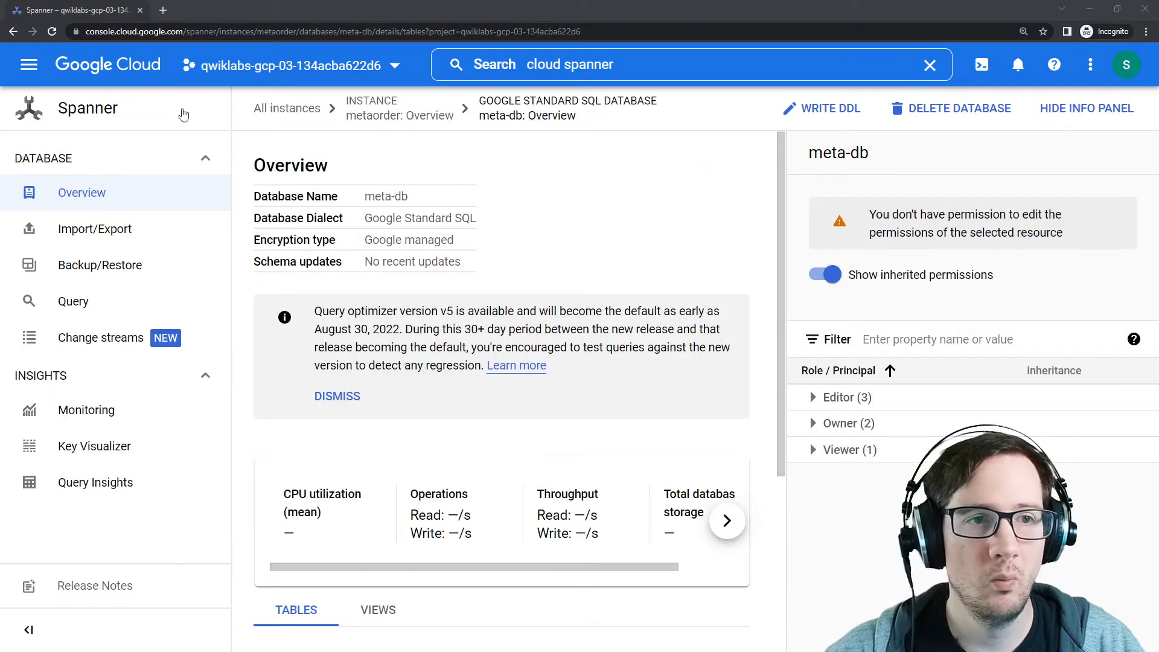
Step: Open BigQuery in a new console tab and dismiss its welcome dialog and saved-queries callout
right_click(137, 68)
left_click(155, 79)
left_click(182, 13)
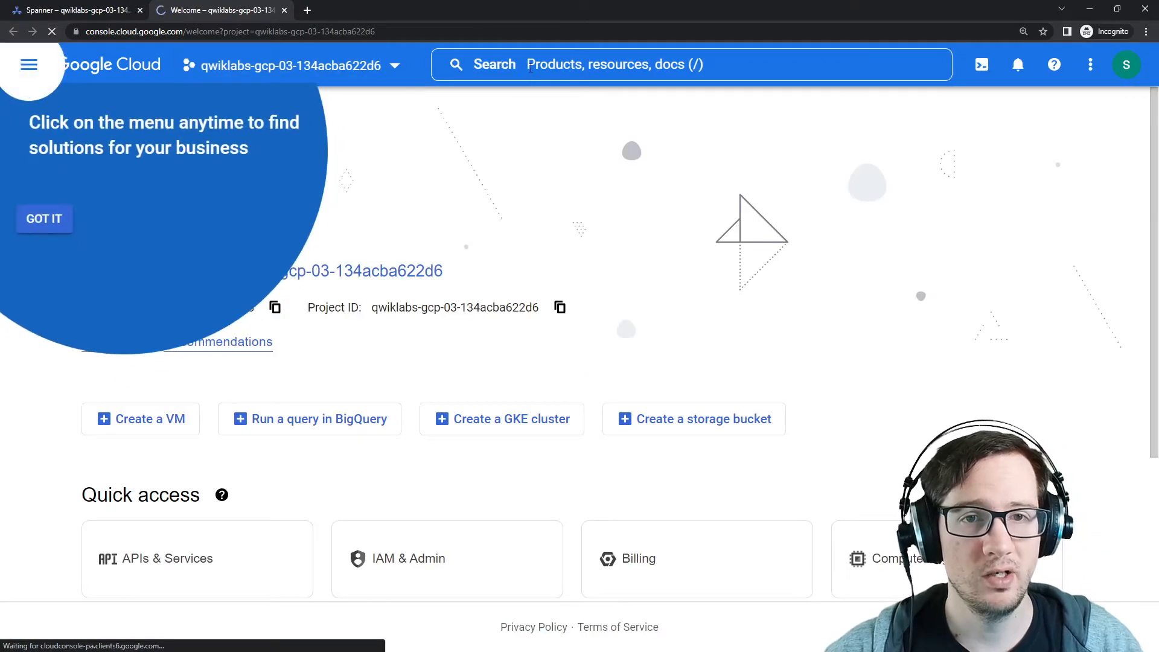
left_click(531, 67)
type("bigquery")
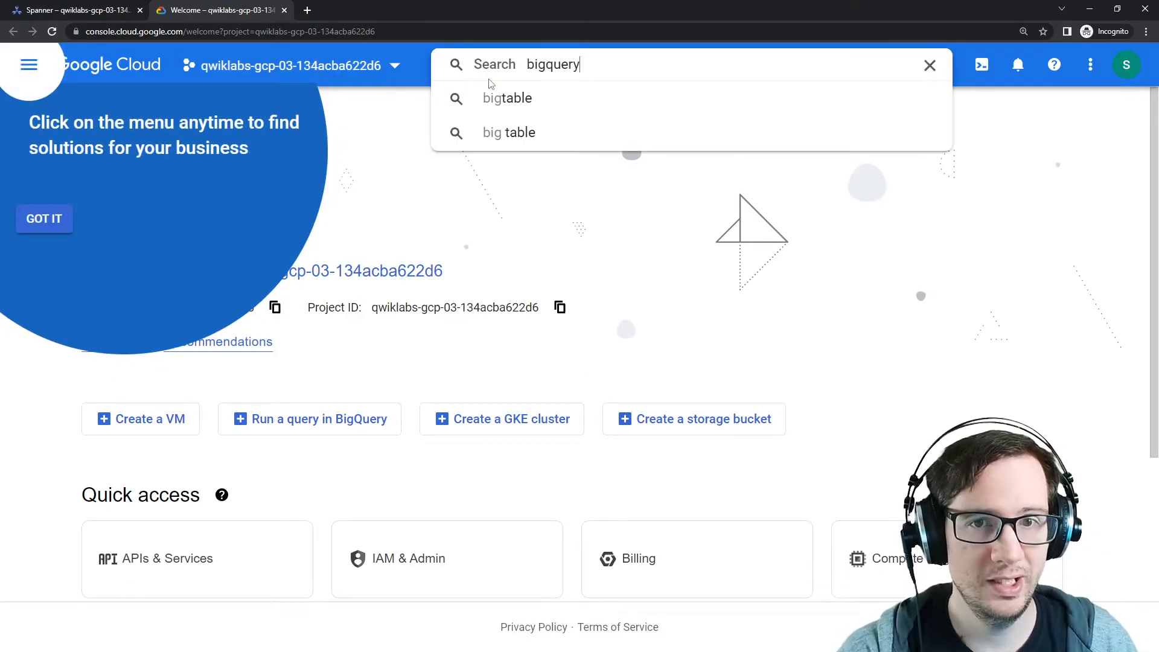
left_click(515, 142)
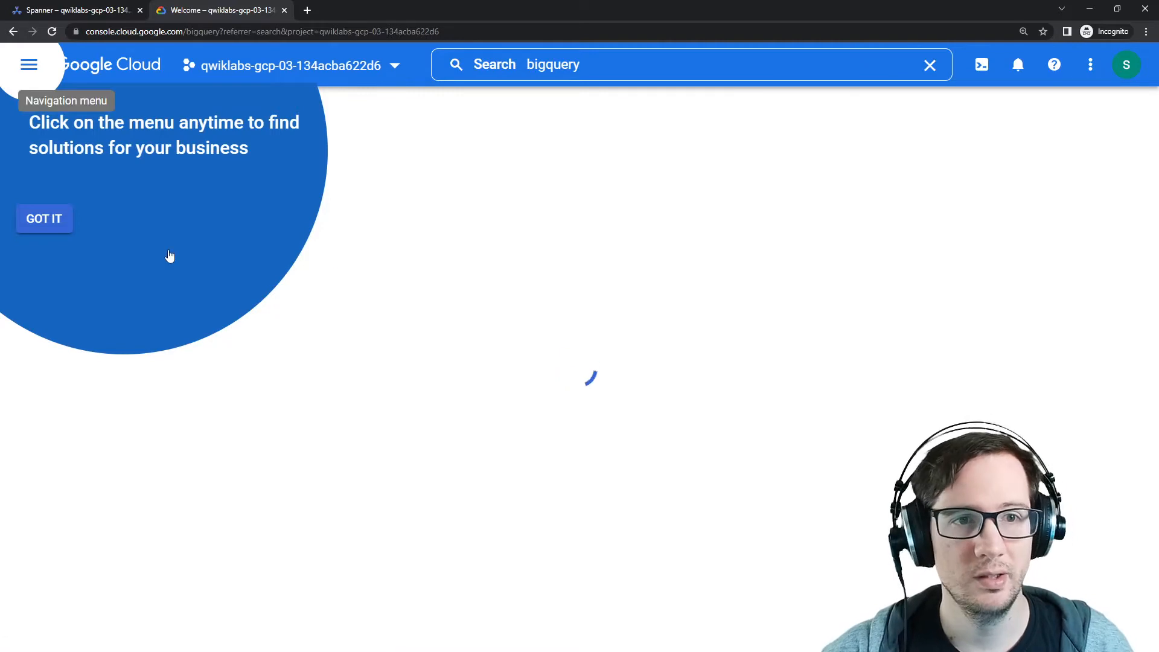
left_click(266, 324)
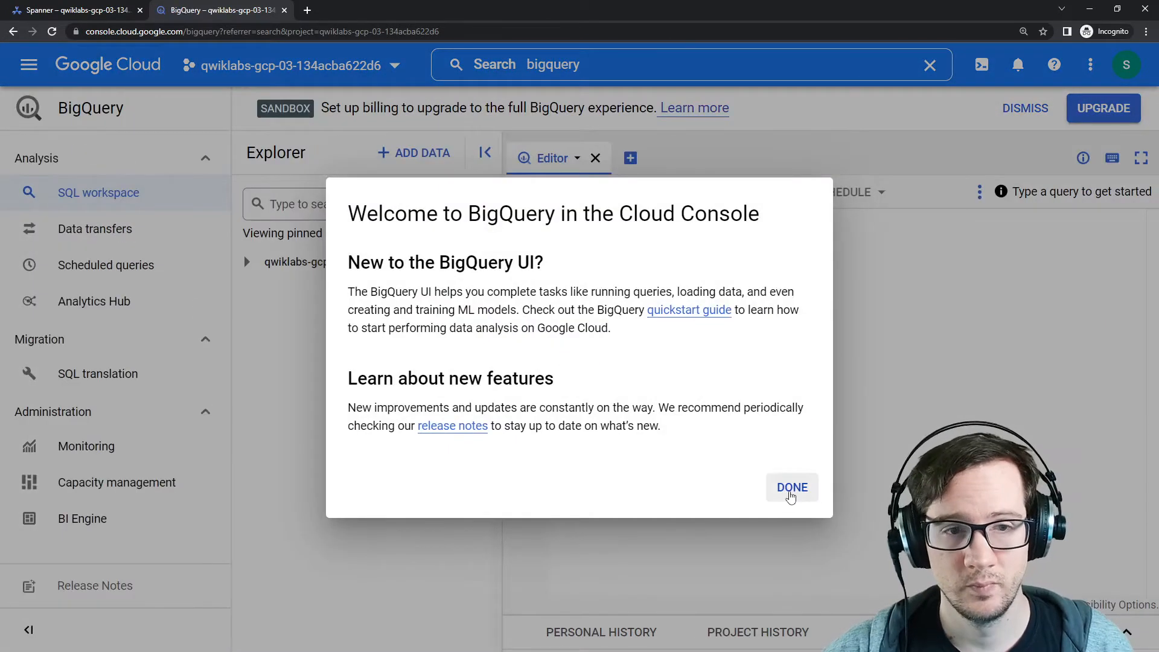
left_click(790, 487)
left_click(247, 262)
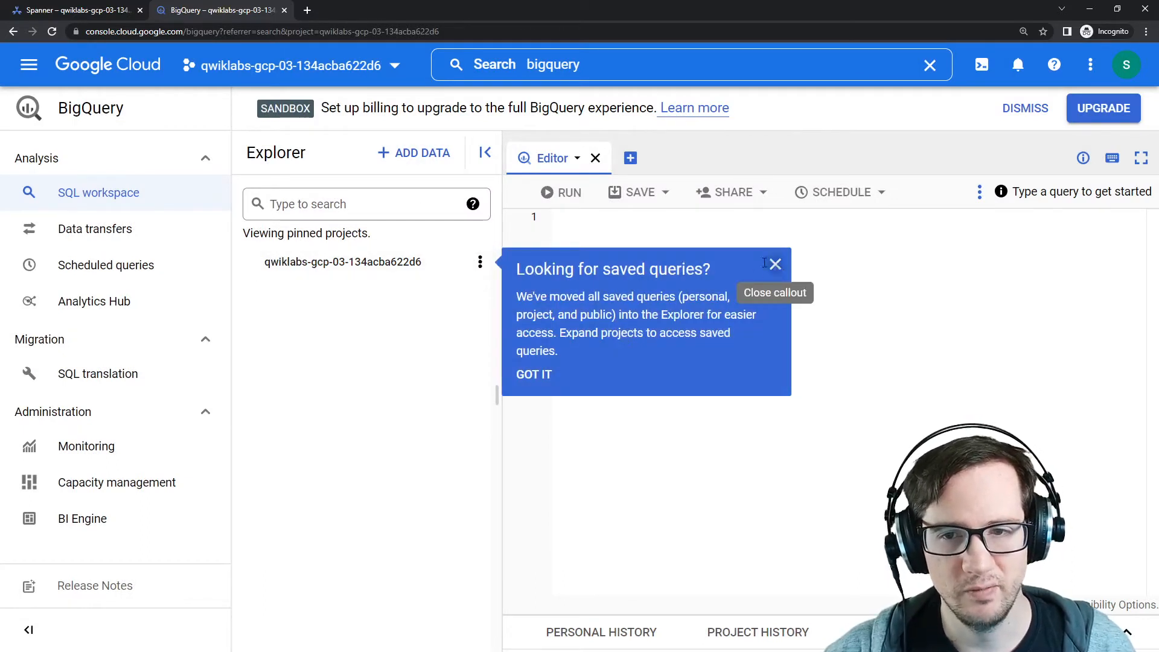
left_click(766, 264)
left_click(480, 262)
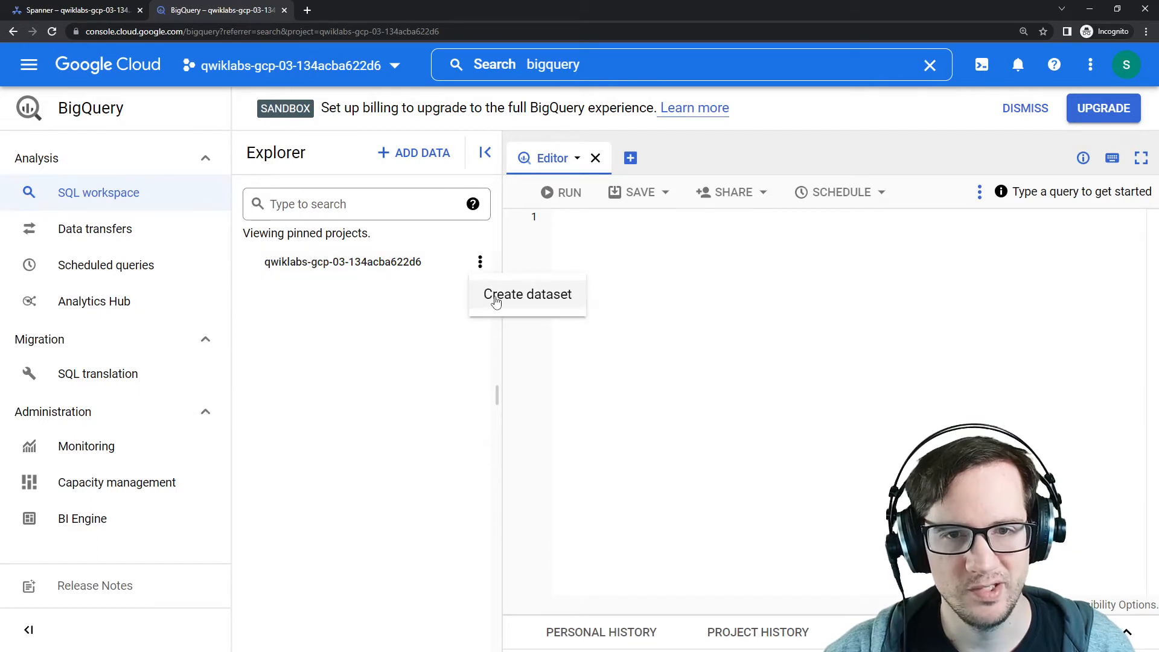
left_click(701, 310)
left_click(481, 263)
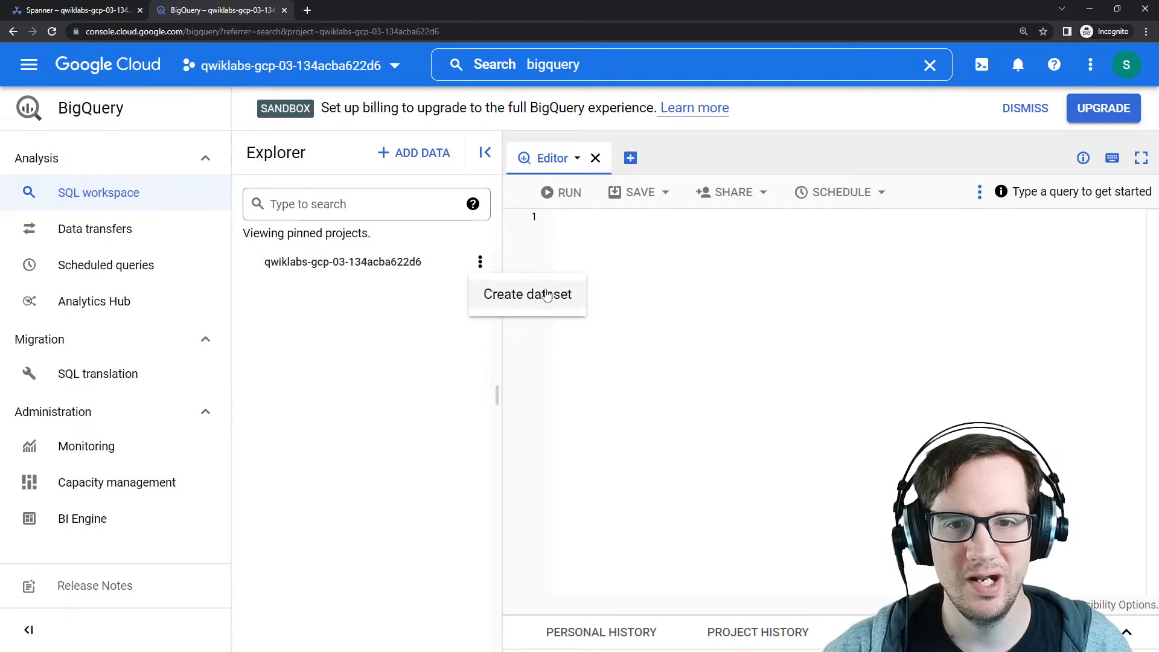
left_click(517, 307)
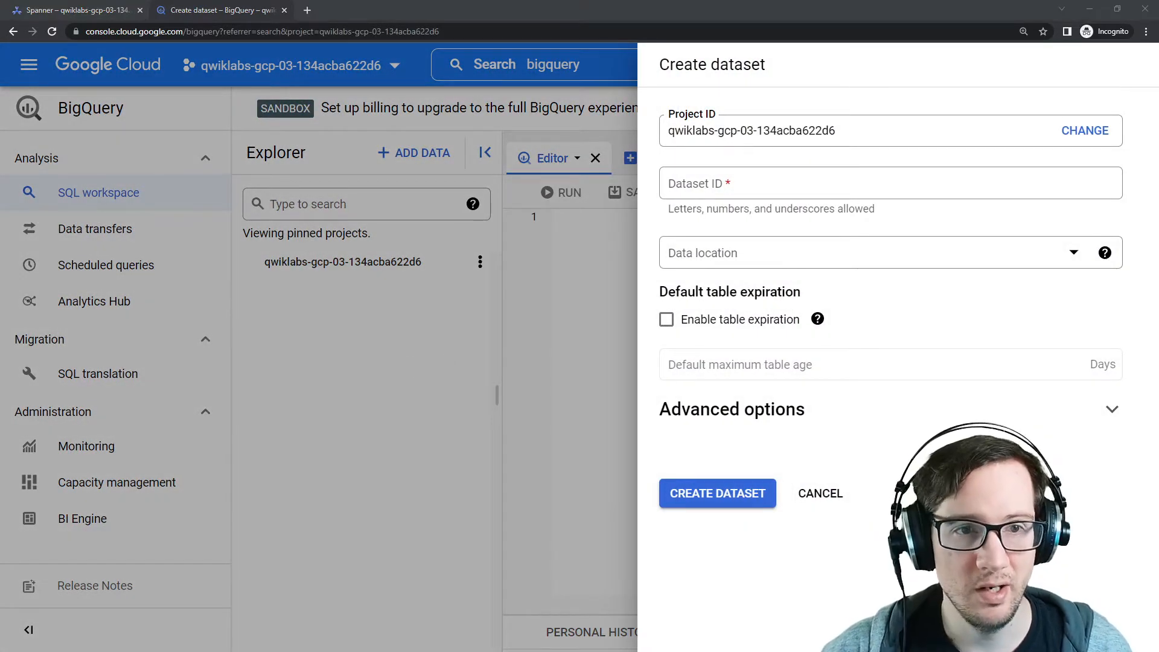
left_click(833, 492)
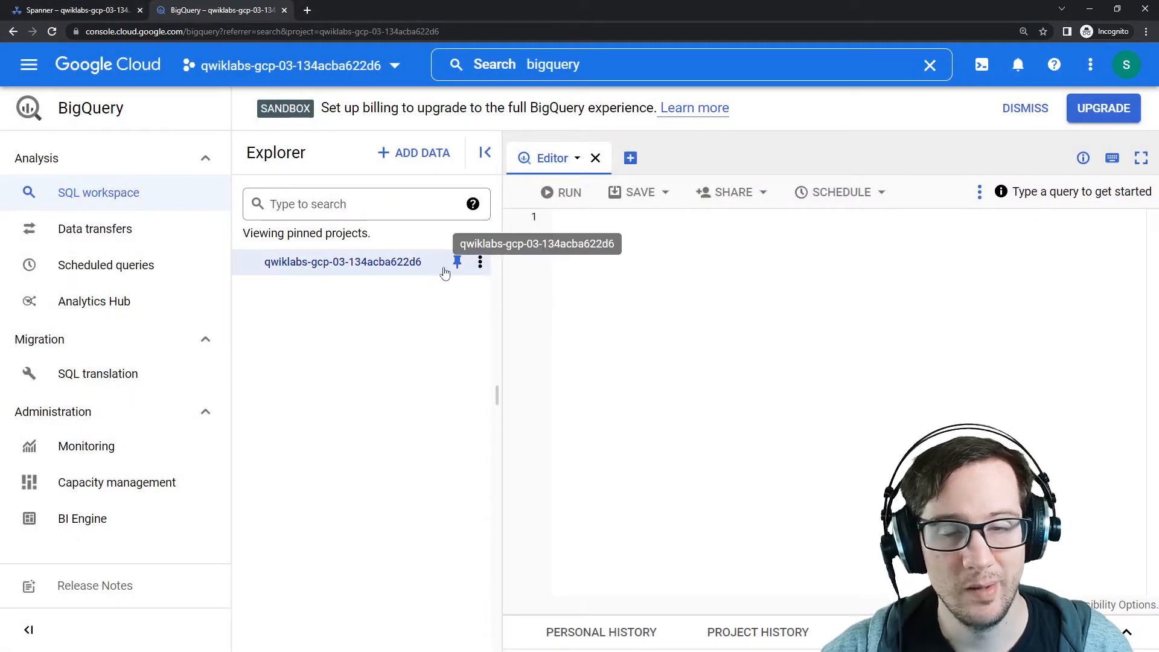
Step: Create the spanner_stream dataset in the project with data location us-central1 (Iowa), copying the name from the lab instructions
left_click(480, 264)
left_click(501, 293)
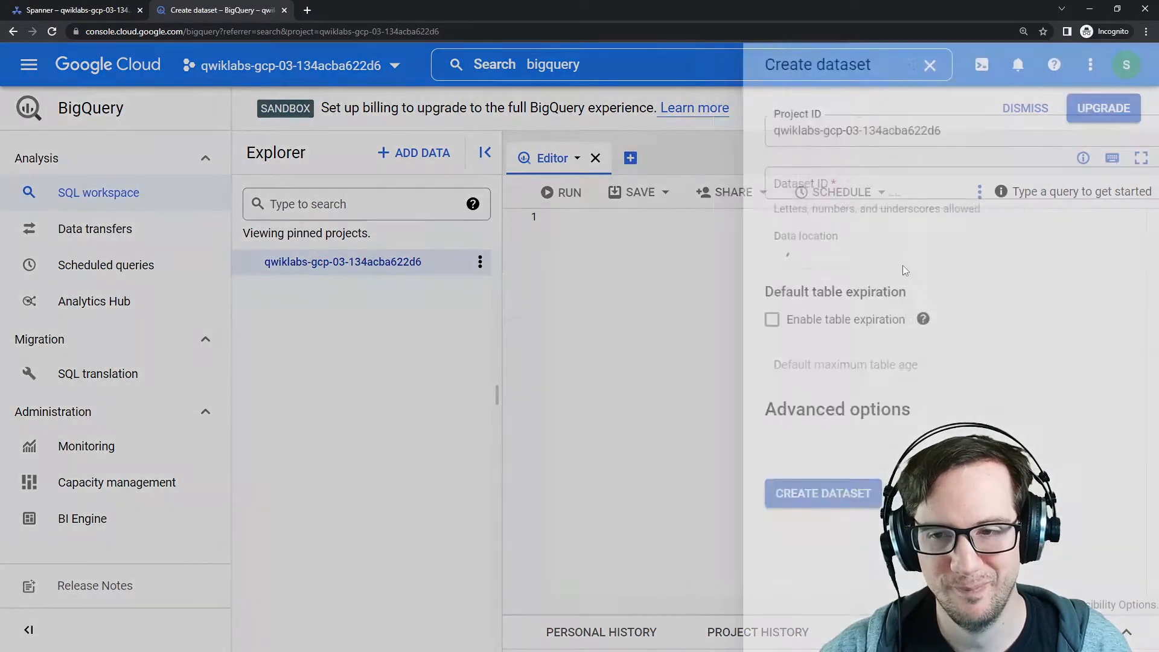
key("alt+Tab")
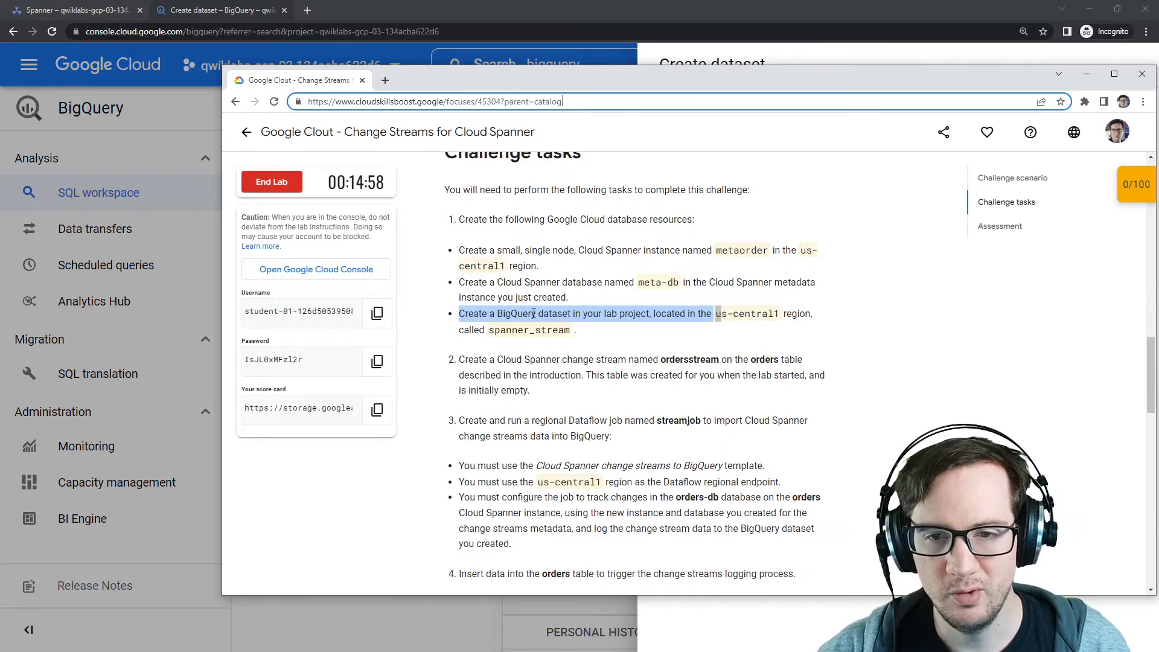
double_click(746, 314)
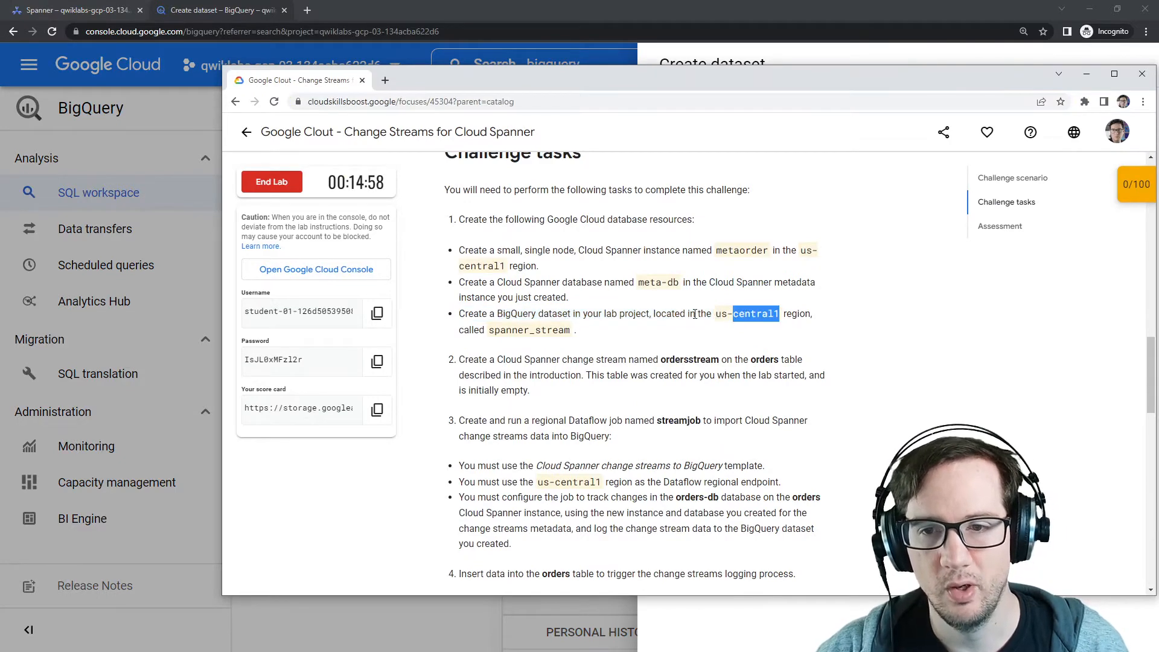
double_click(534, 330)
key("ctrl+c")
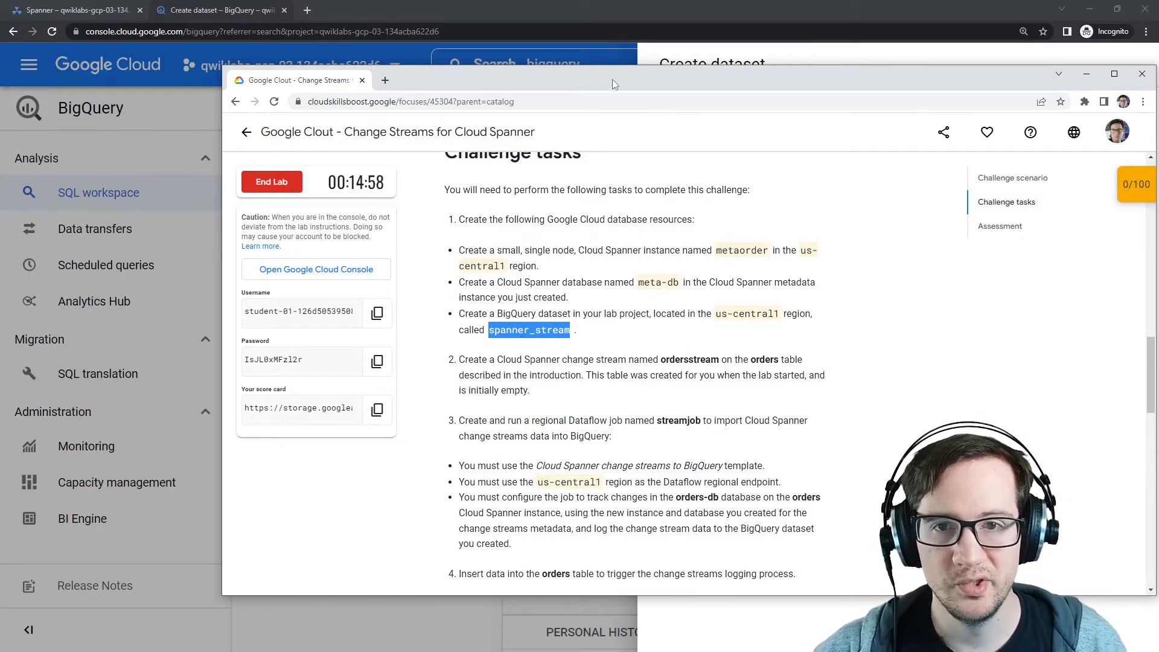
left_click_drag(612, 79, 1158, 68)
left_click(739, 186)
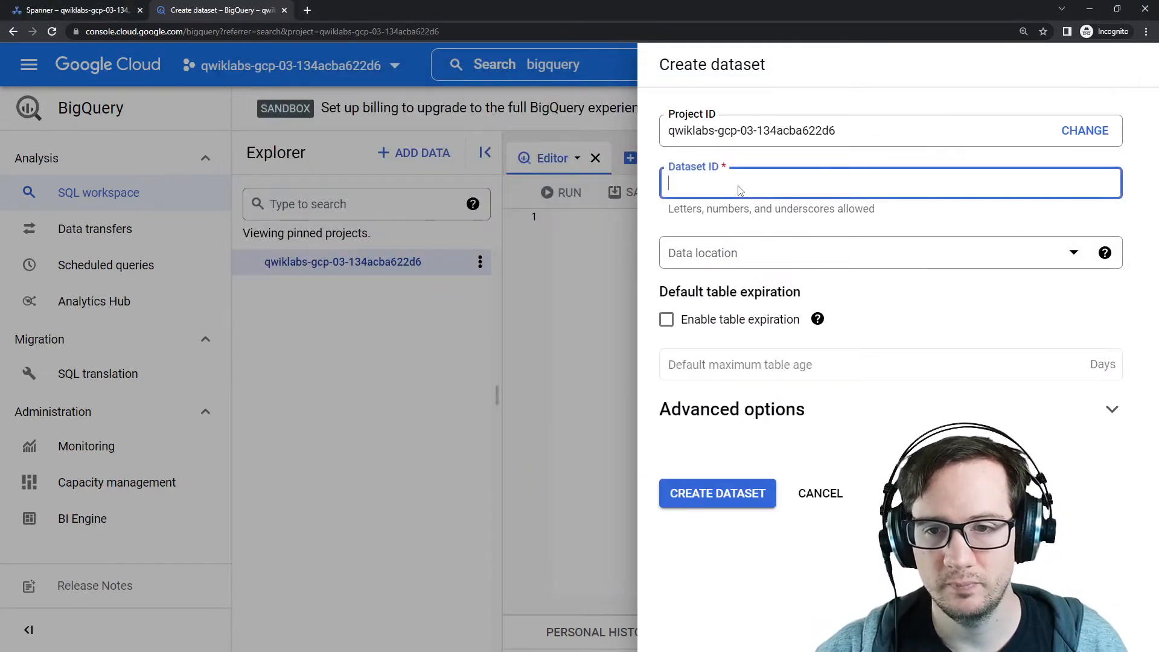
key("ctrl+v")
left_click(932, 253)
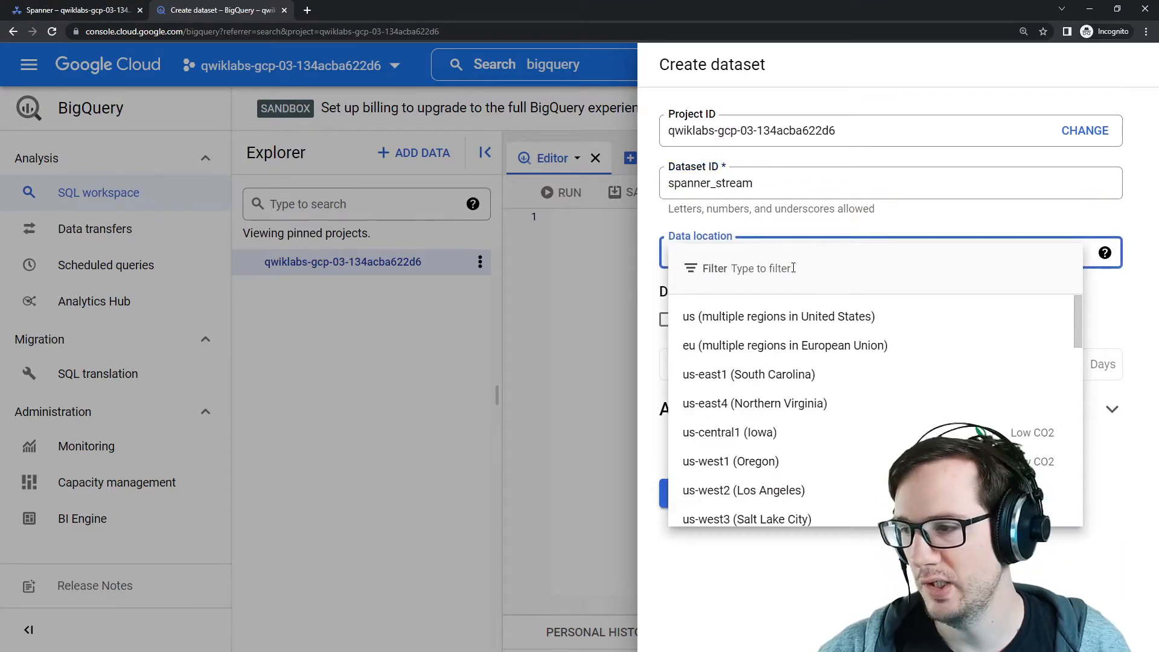
type("us-cen")
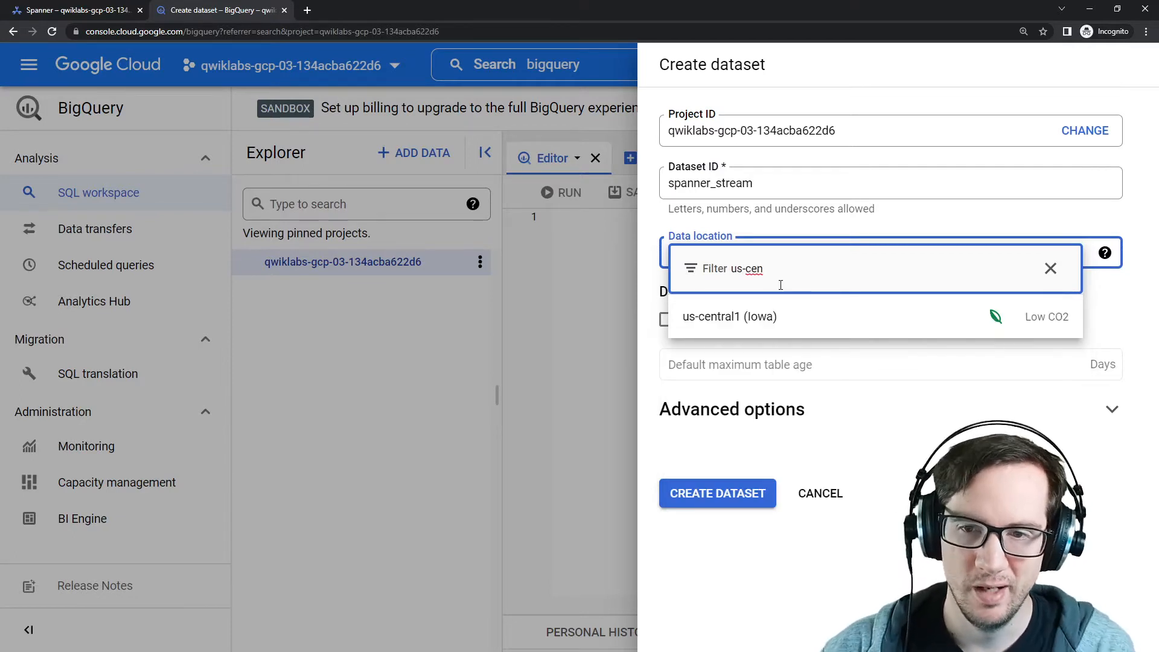
left_click(761, 317)
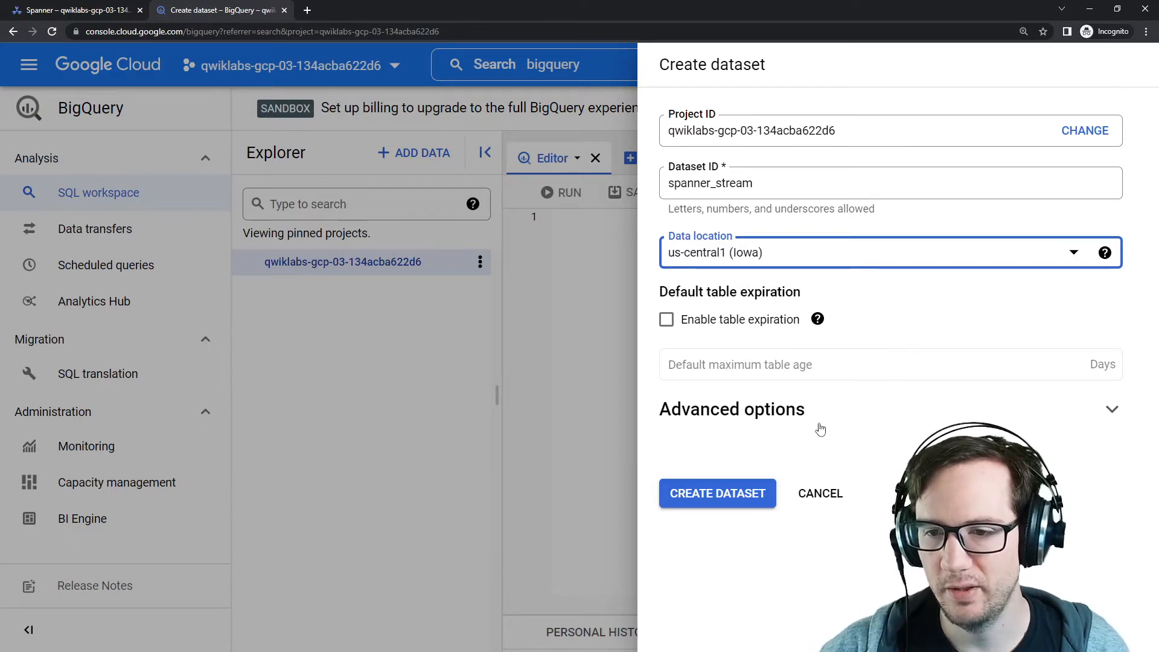
left_click(840, 423)
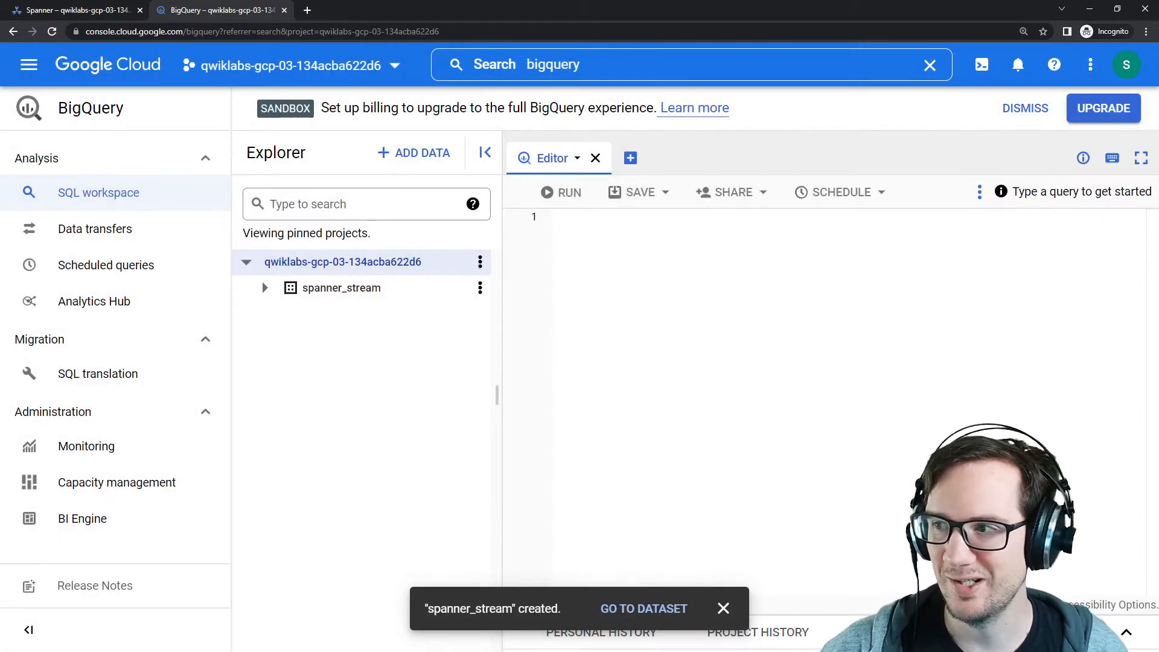
Step: Review the change stream task in the lab instructions and copy the ordersstream name
left_click_drag(1158, 82, 715, 81)
left_click_drag(524, 355, 731, 355)
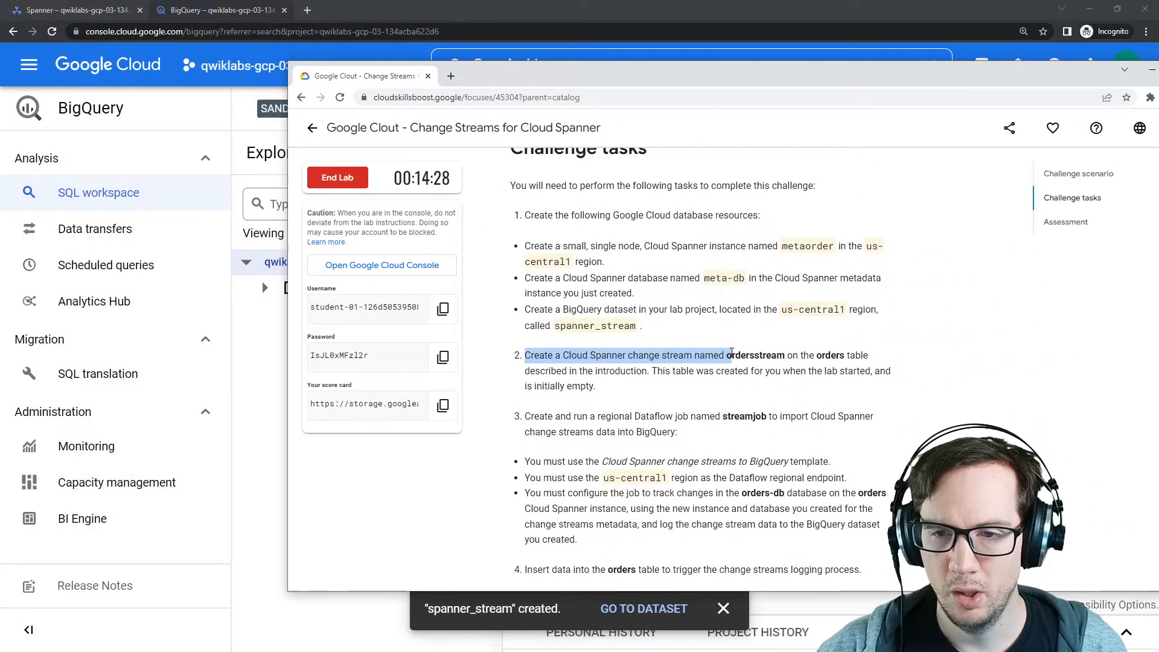
double_click(779, 354)
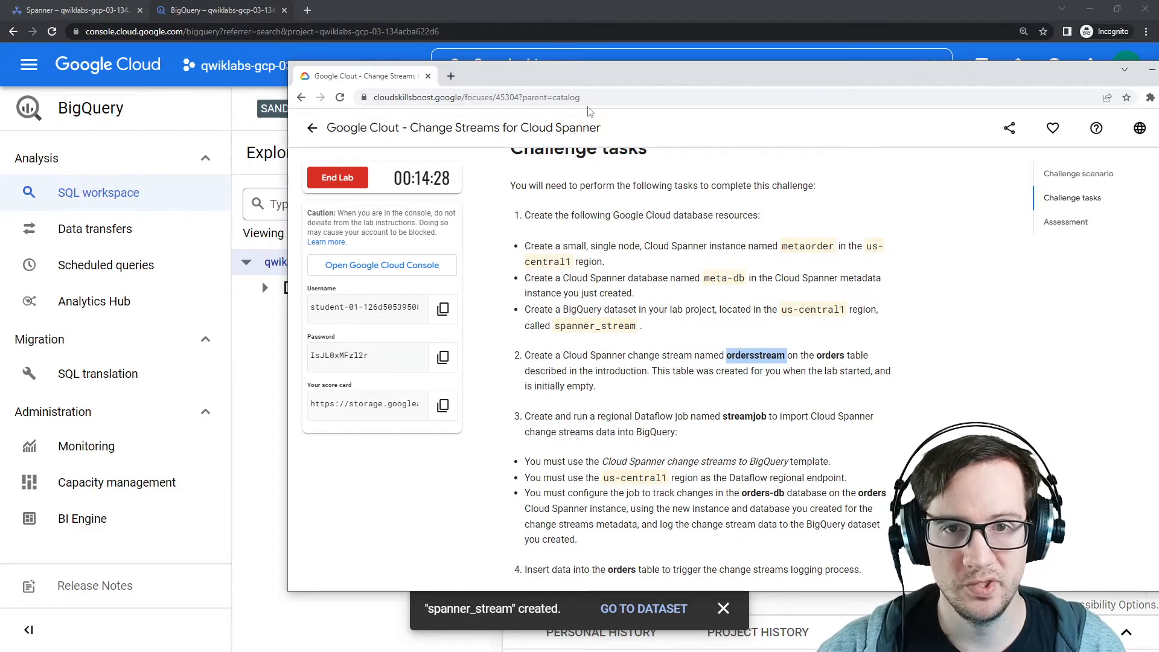
left_click_drag(590, 82, 1158, 199)
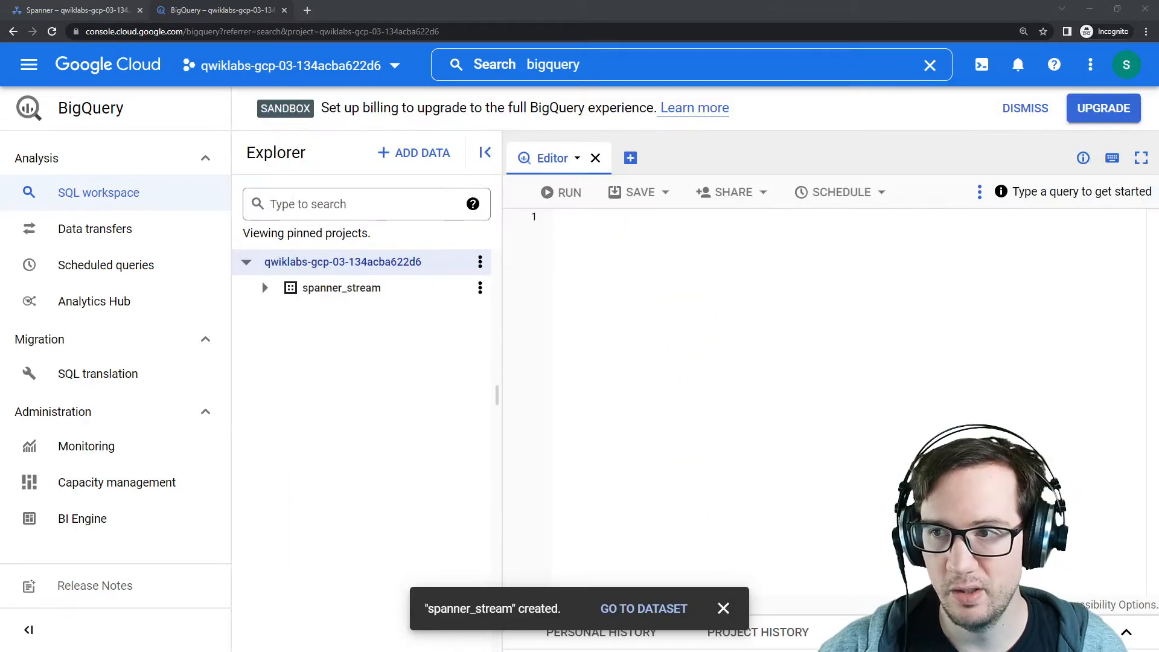
Step: Open the orders-db database in the orders instance and start a new change stream from its DDL template
left_click(109, 12)
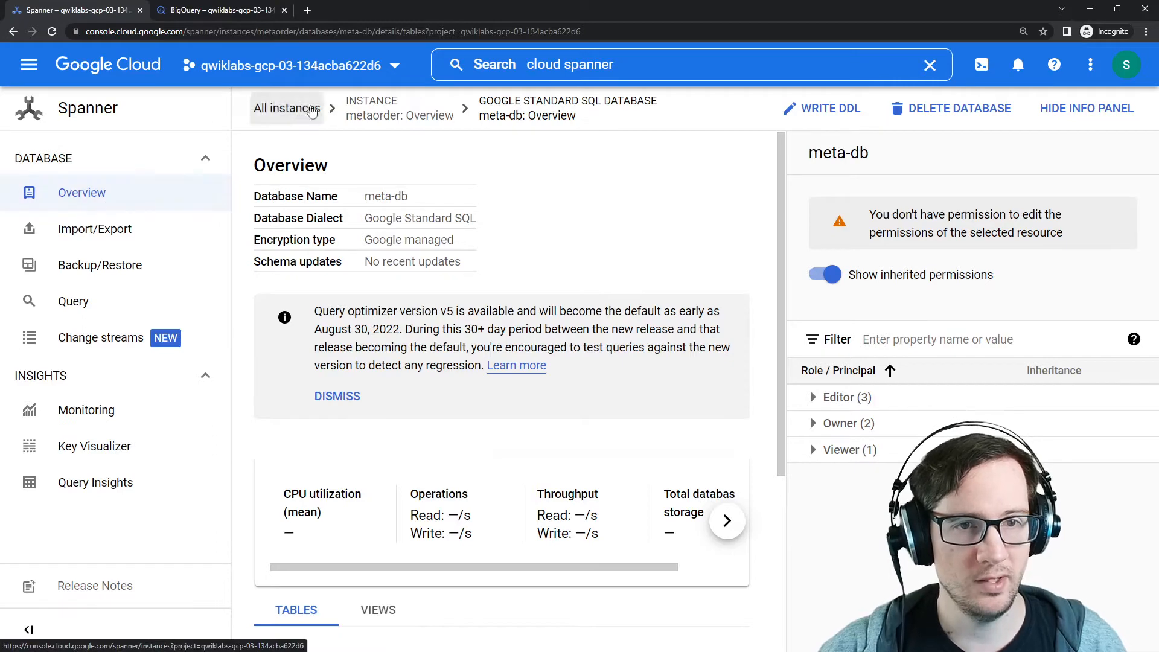
left_click(311, 112)
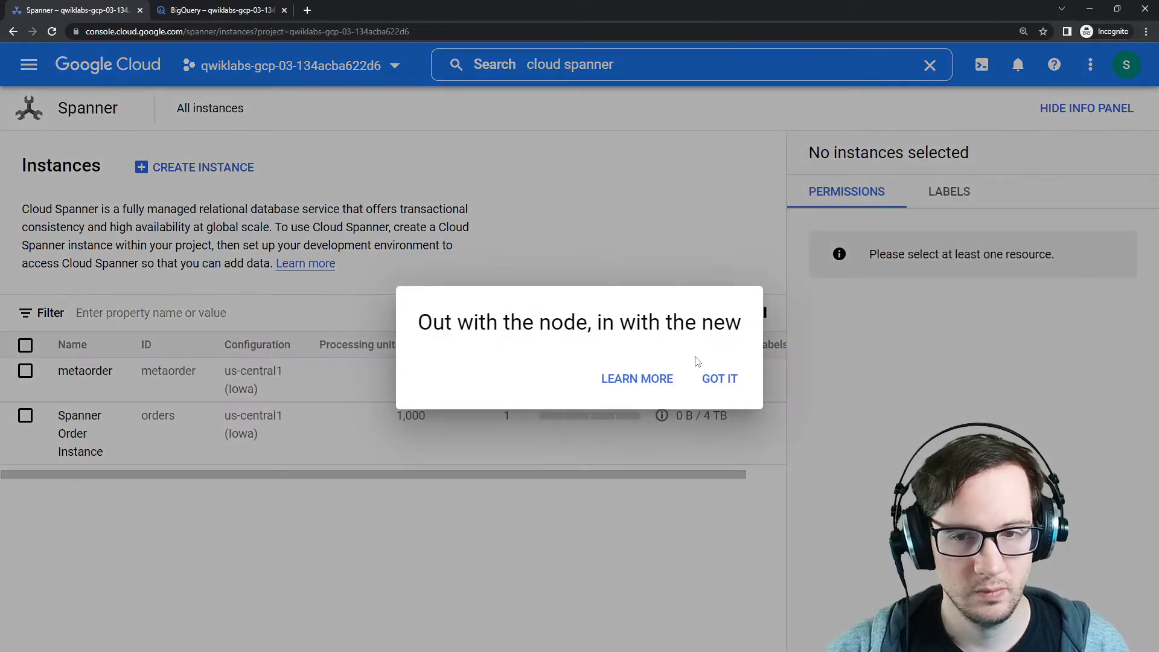
left_click(717, 378)
left_click(80, 434)
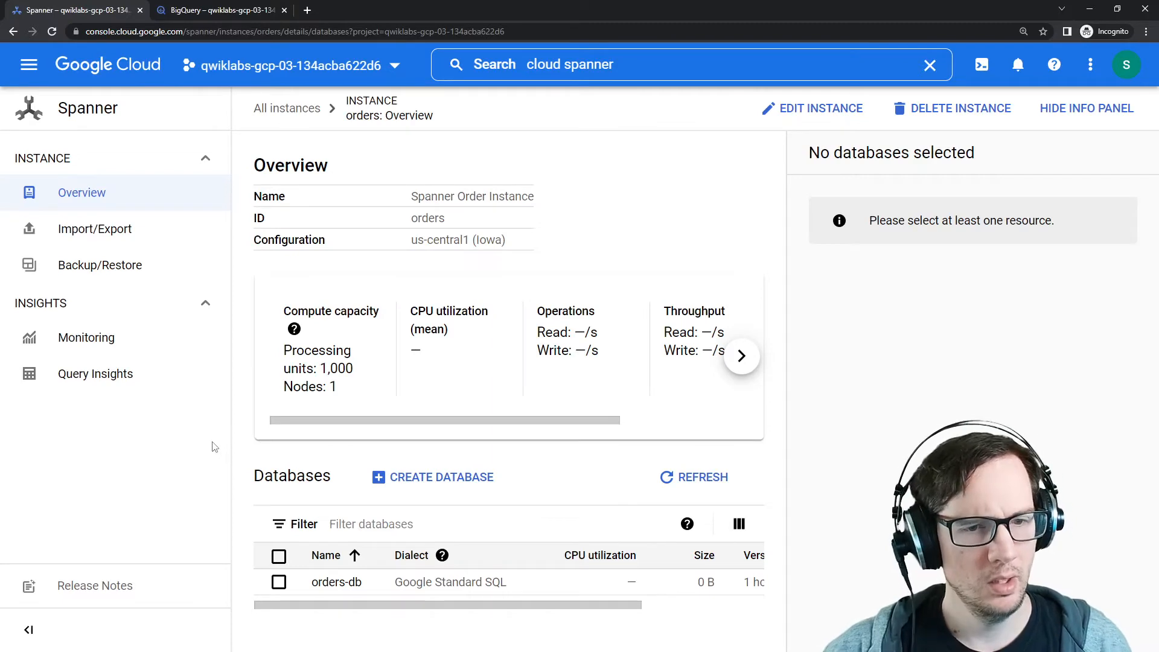
left_click(348, 585)
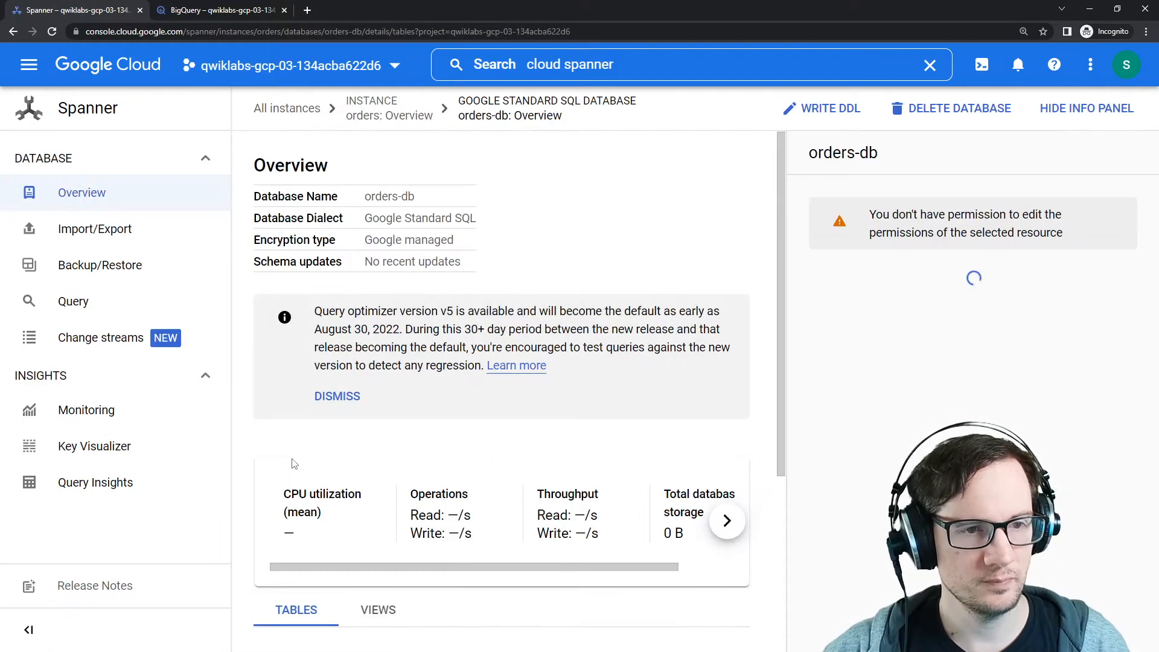
left_click(125, 338)
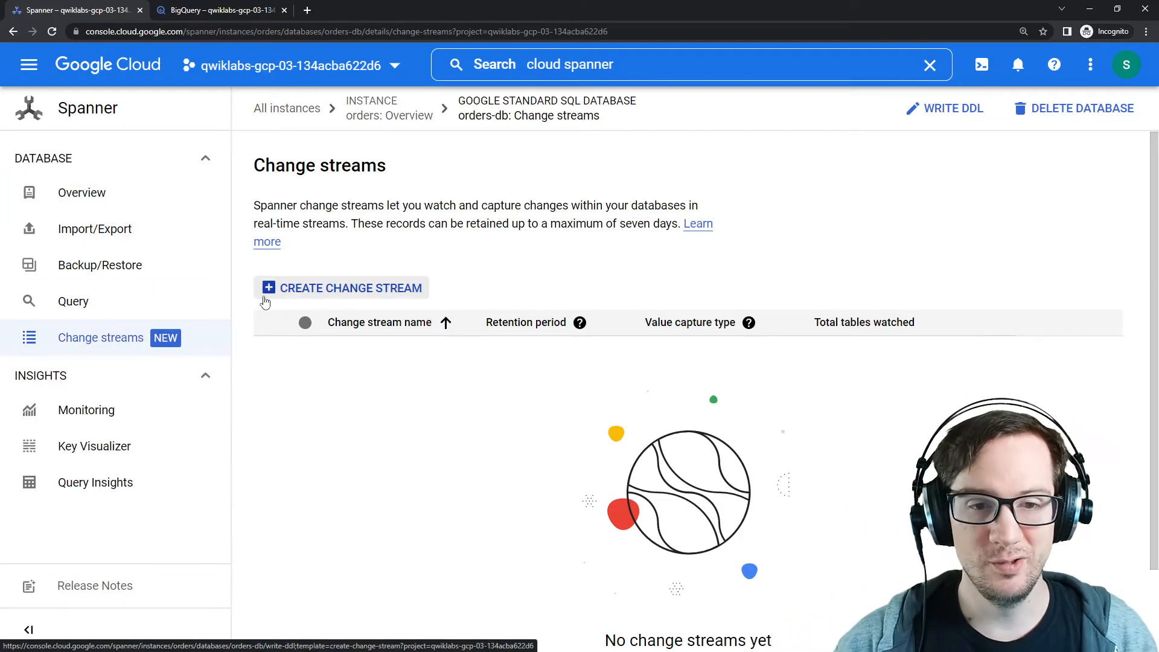
left_click_drag(267, 205, 351, 222)
left_click(383, 219)
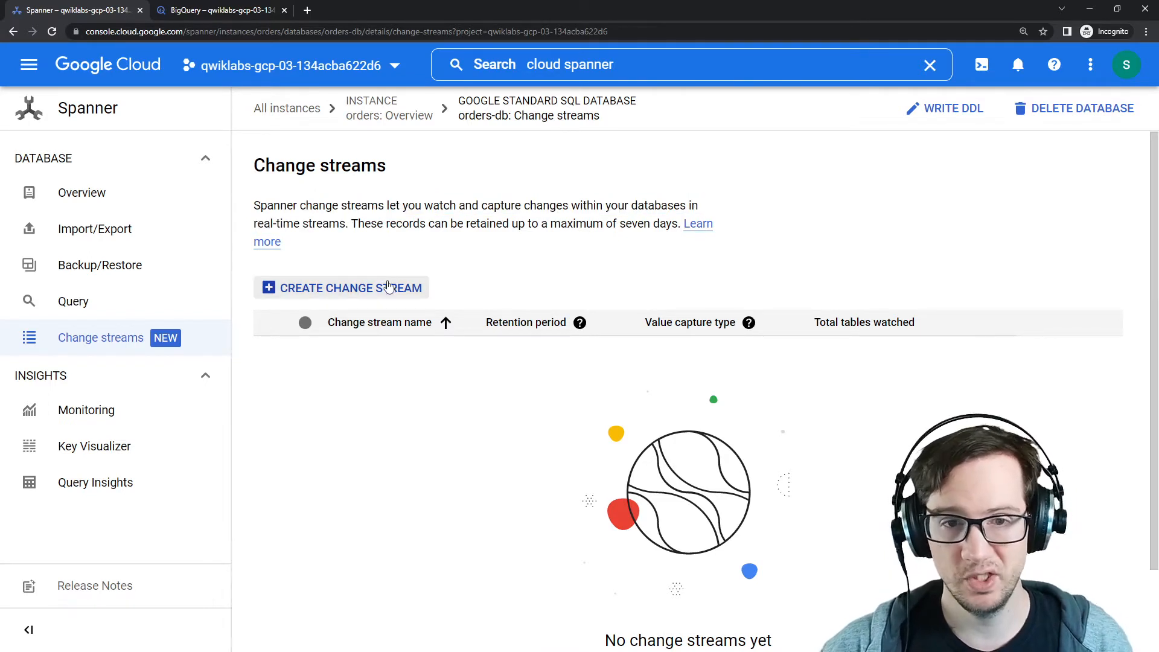
left_click(386, 288)
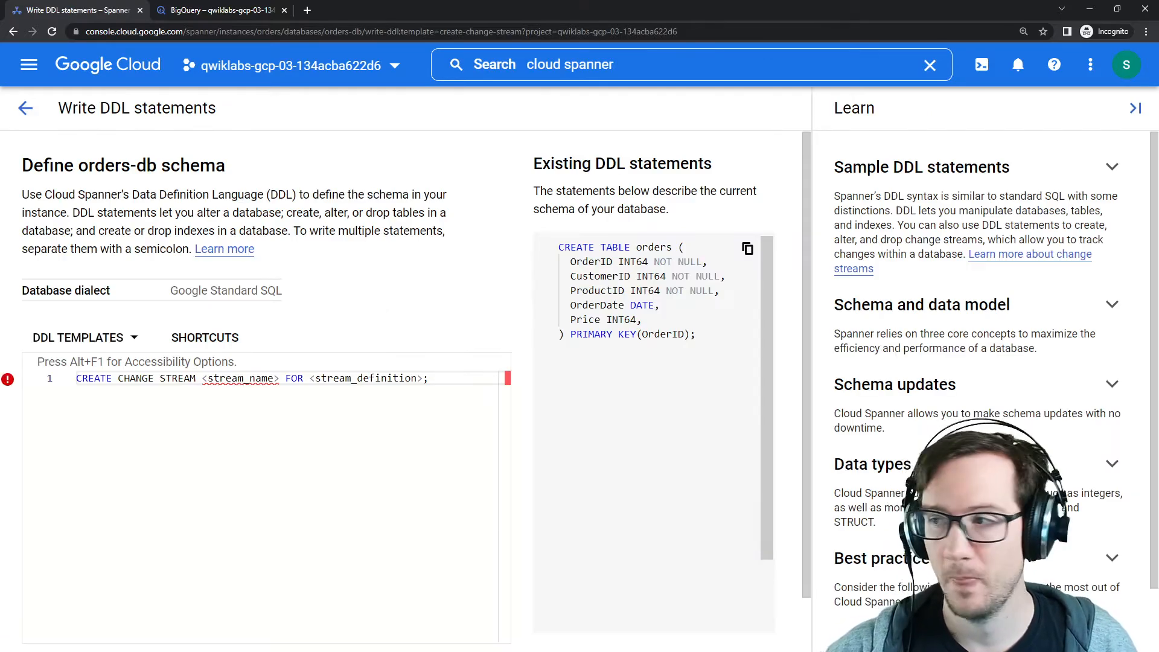
Step: Check in the lab instructions which table the ordersstream change stream must be created on
left_click_drag(1158, 83, 654, 58)
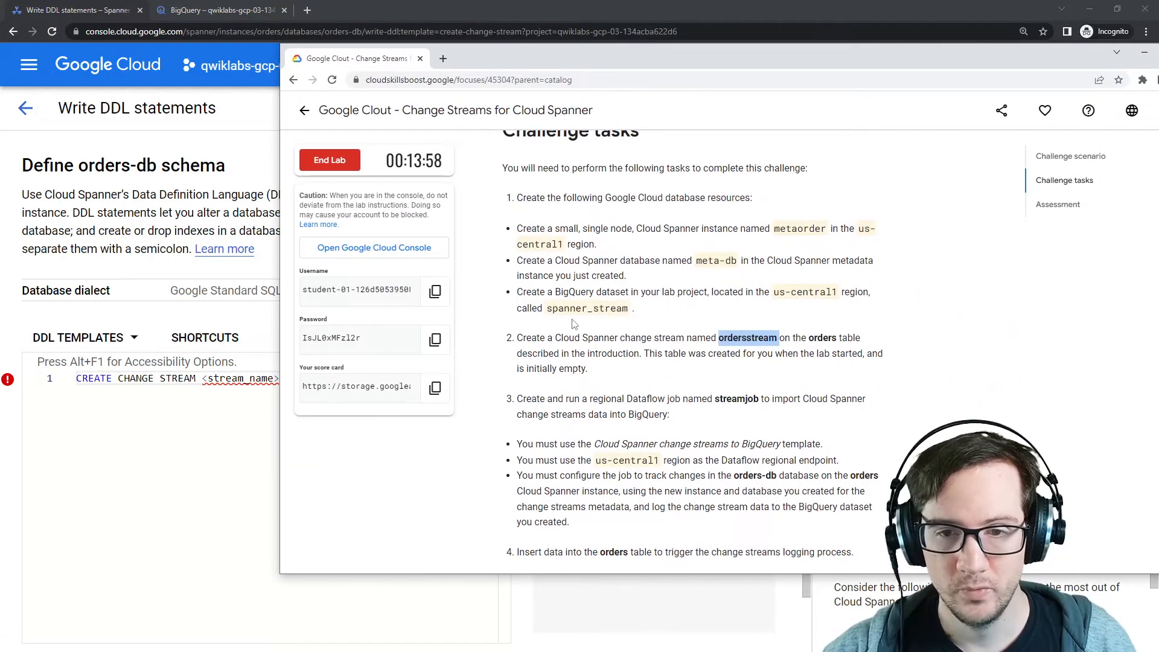
left_click_drag(539, 337, 783, 349)
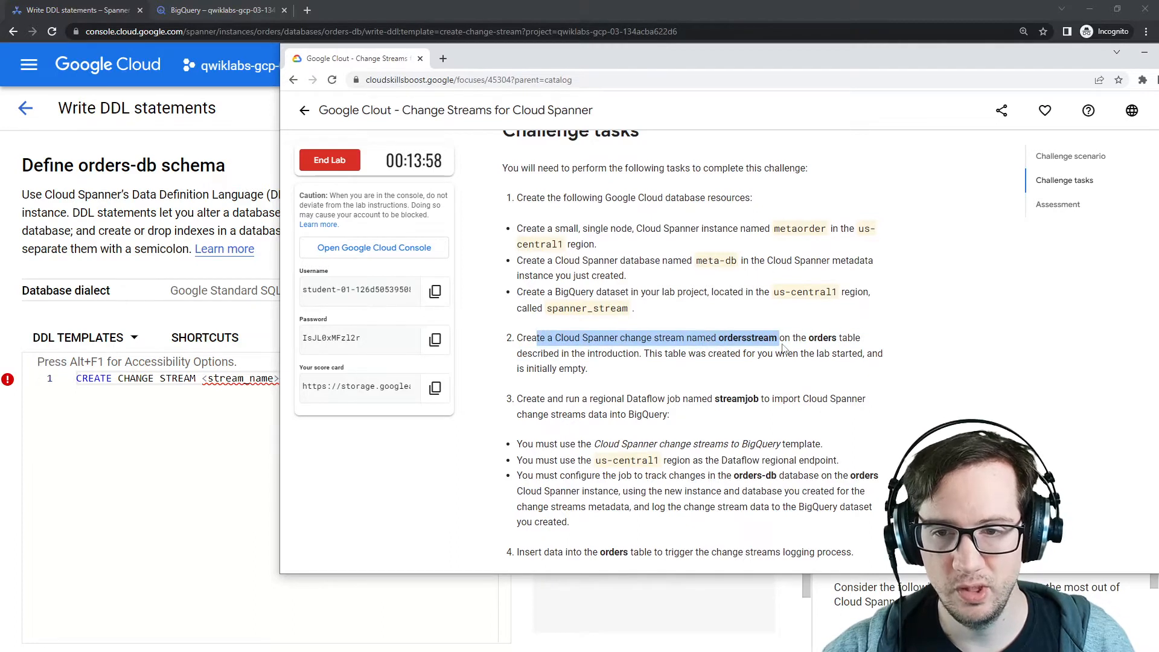
double_click(747, 339)
double_click(824, 340)
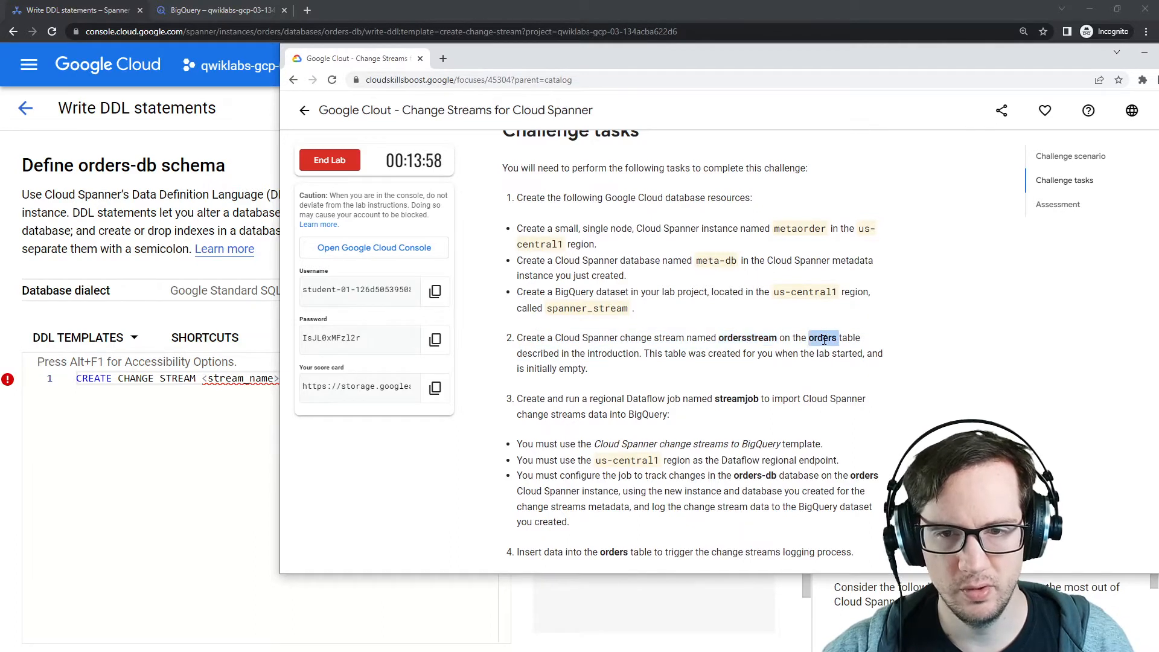
double_click(741, 339)
key("alt+Tab")
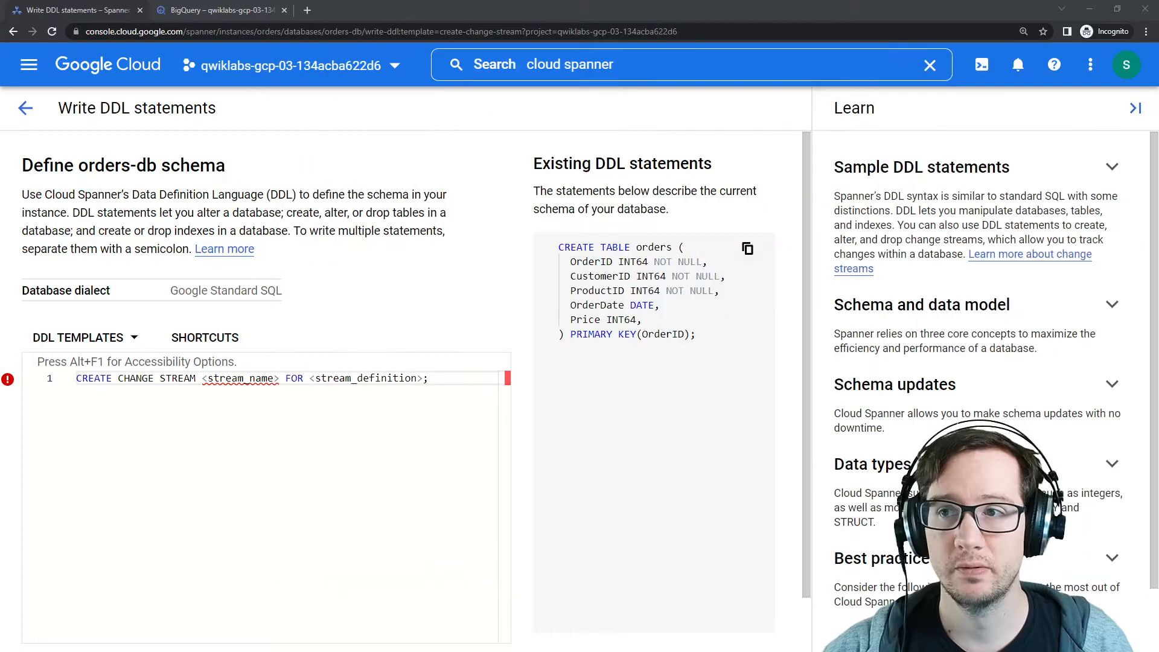
Step: Replace the stream name placeholder in the change stream statement with ordersstream
left_click(275, 424)
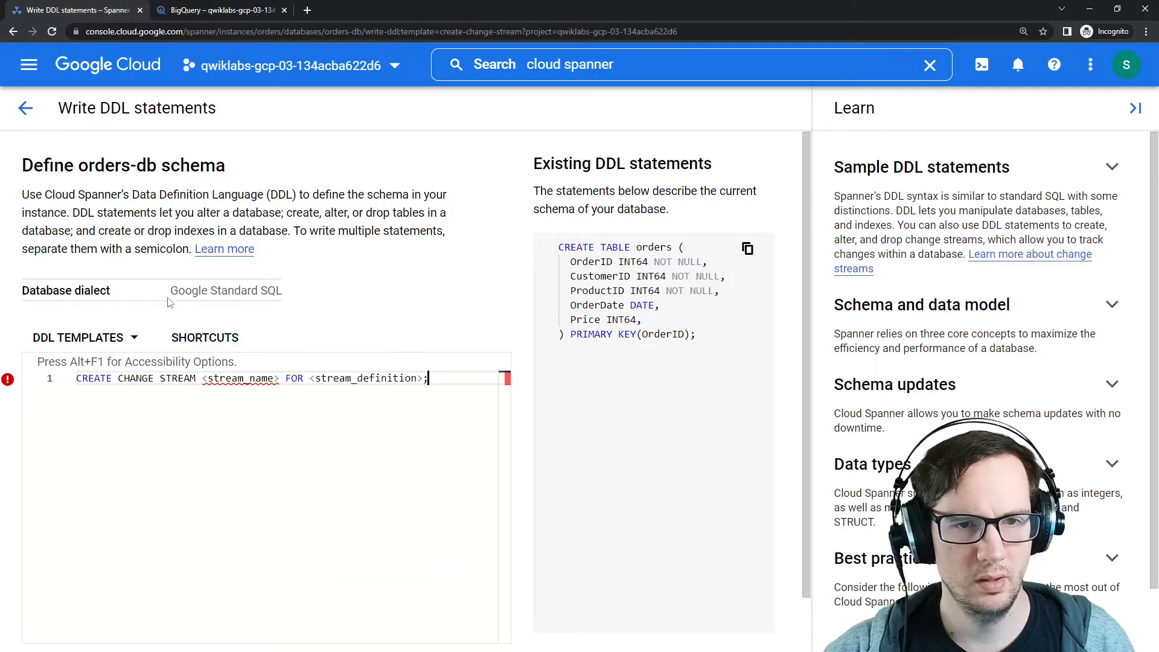
scroll(356, 318, "down", 1)
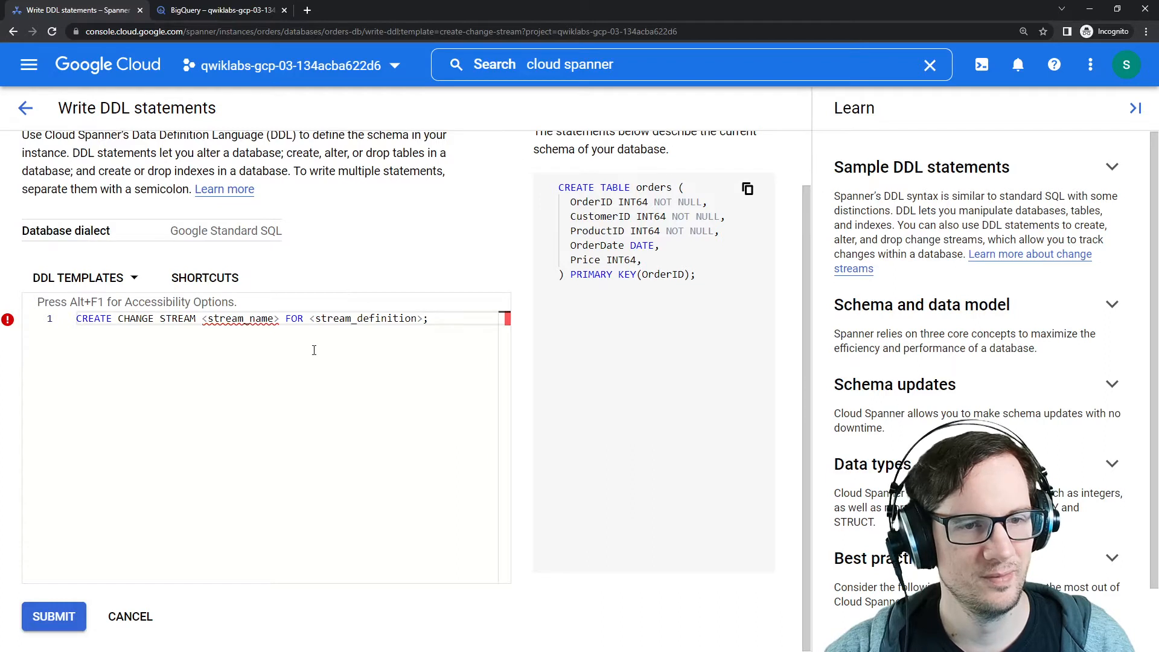
left_click_drag(278, 318, 202, 318)
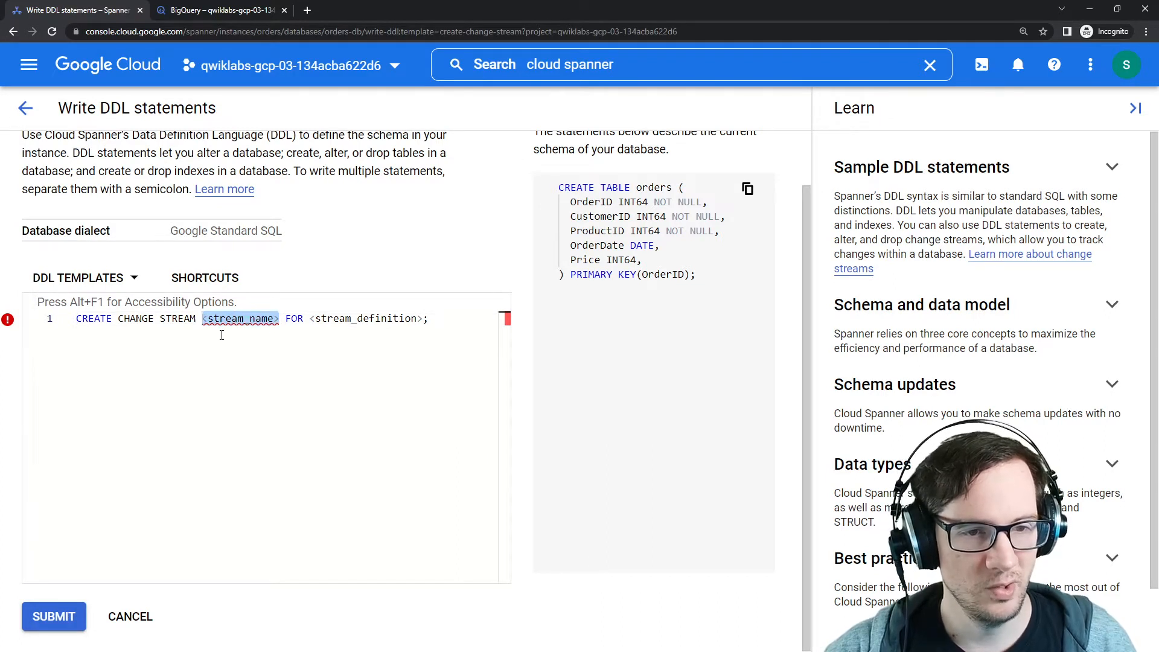
type("ordersstream")
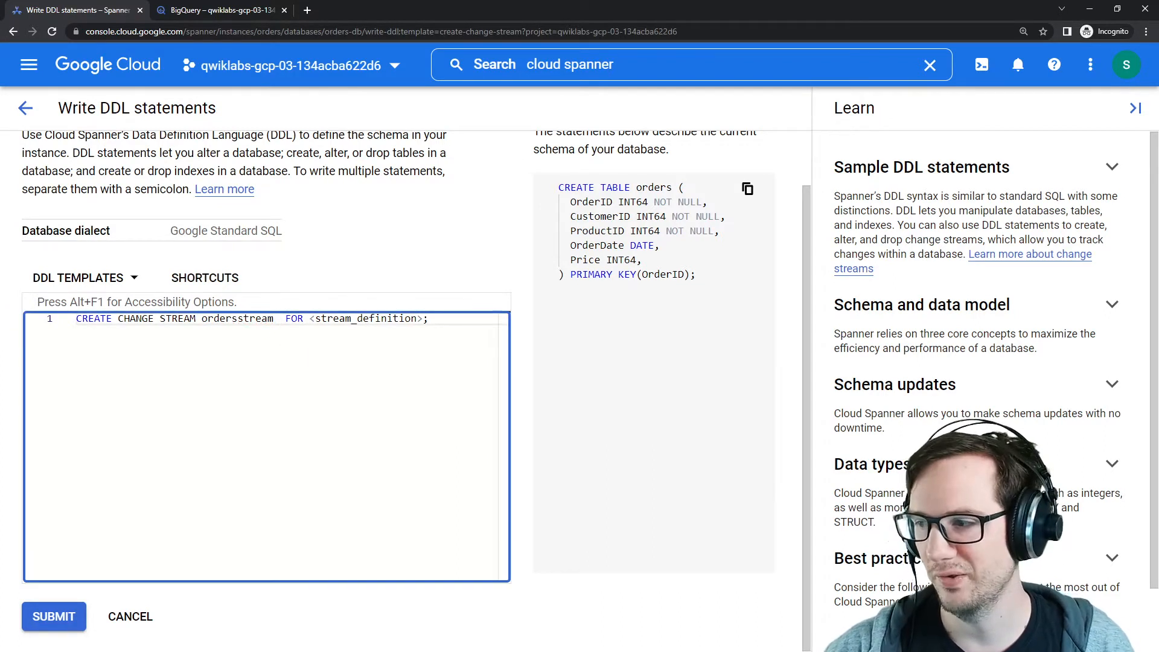
Step: Set the change stream definition to track the orders table, replacing the stream definition placeholder
key("alt+Tab")
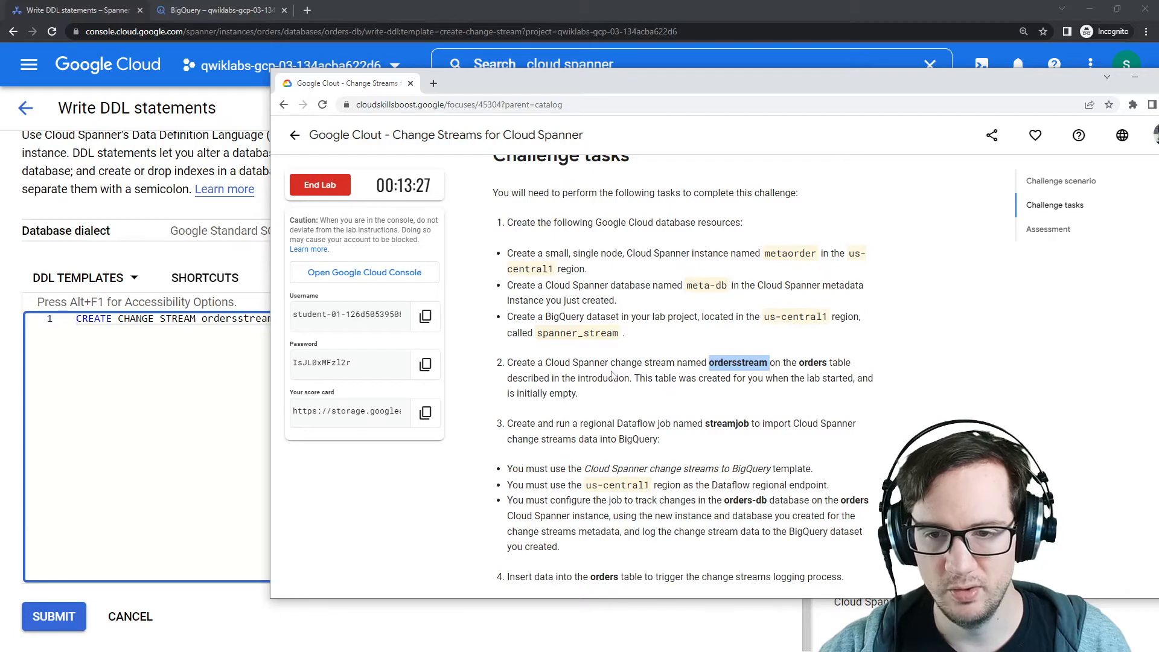
left_click_drag(645, 378, 816, 393)
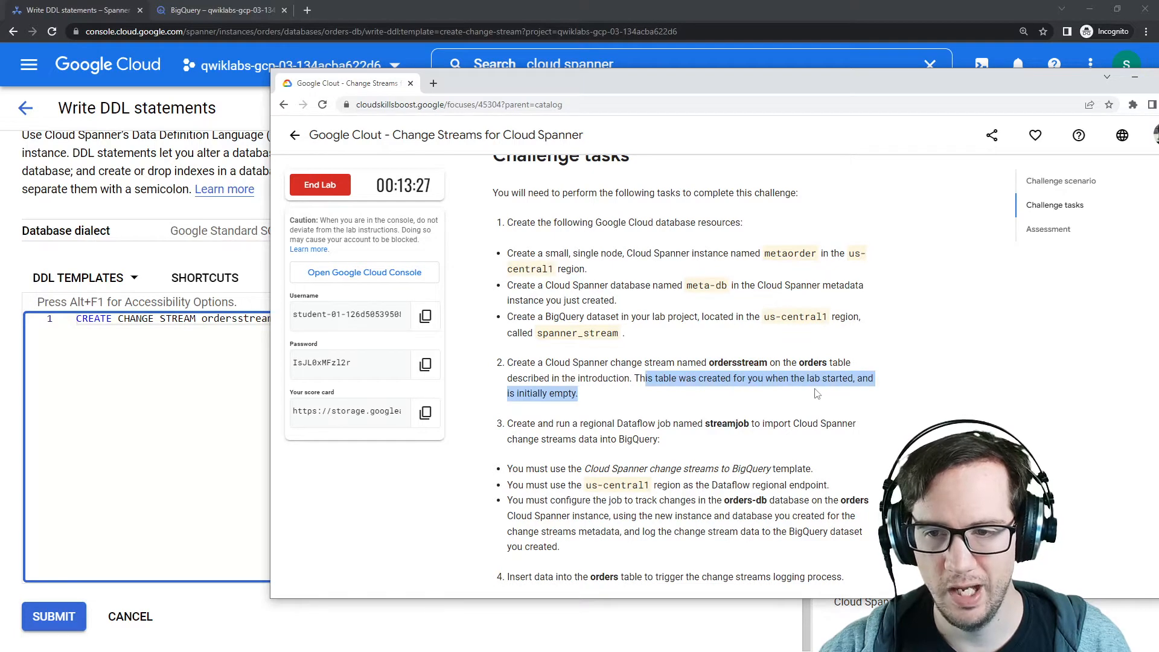
left_click_drag(591, 84, 1158, 70)
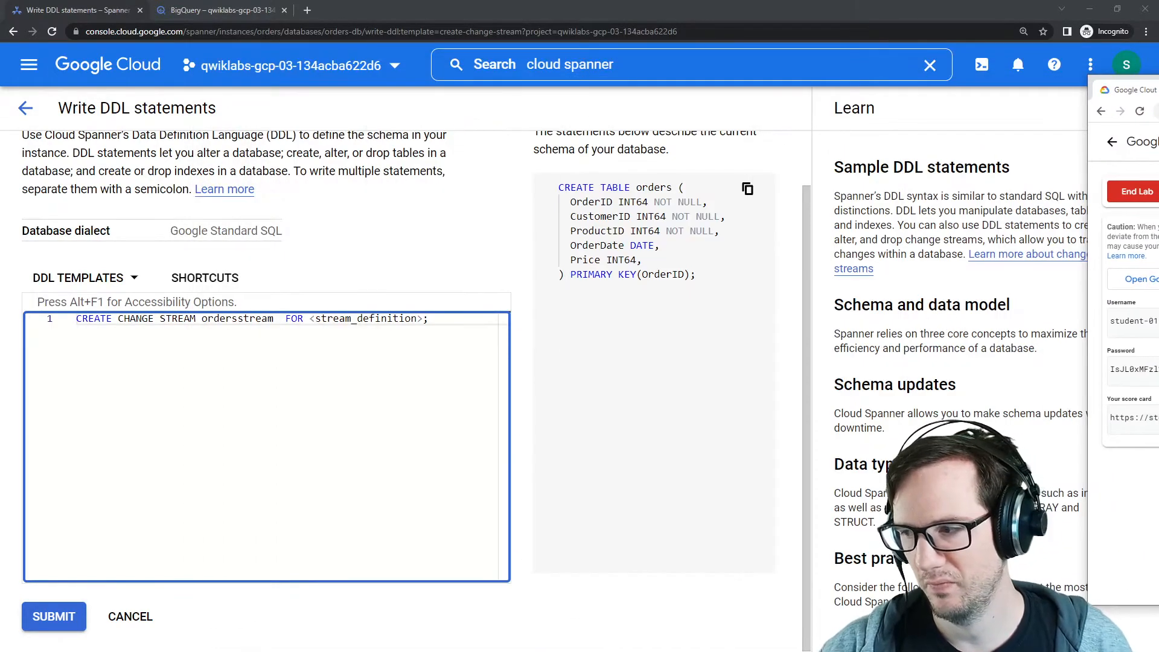
left_click(394, 357)
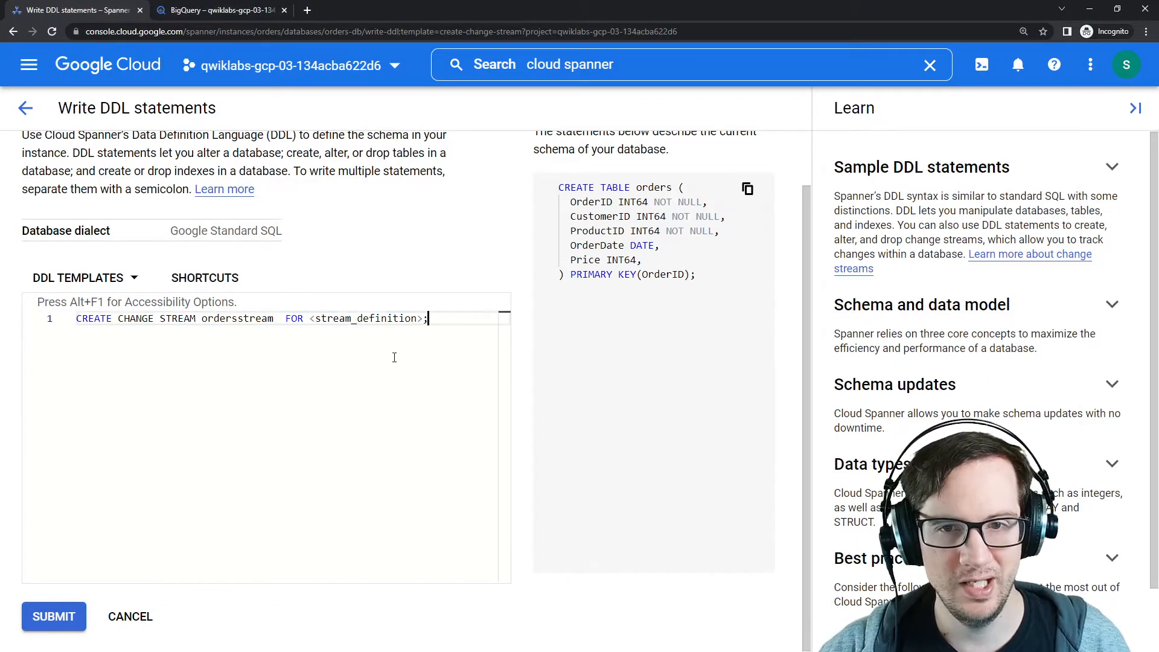
left_click_drag(314, 322, 427, 320)
type("orders")
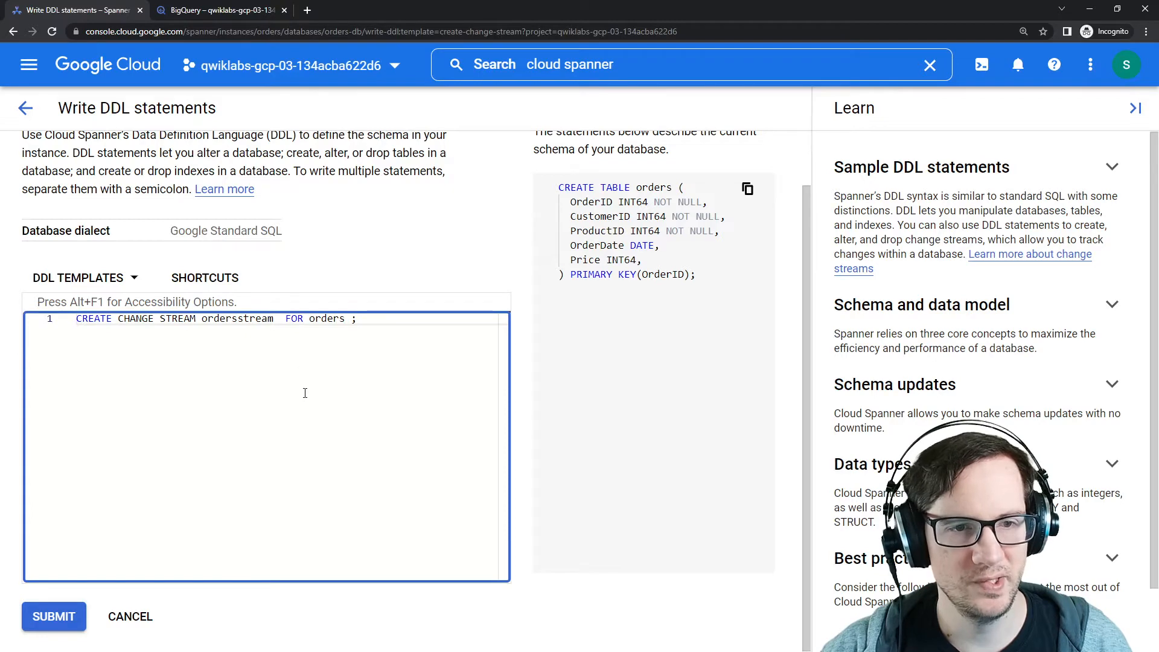
Step: Open the Google Standard SQL DDL reference in a new tab and search it for streams
right_click(238, 192)
left_click(256, 200)
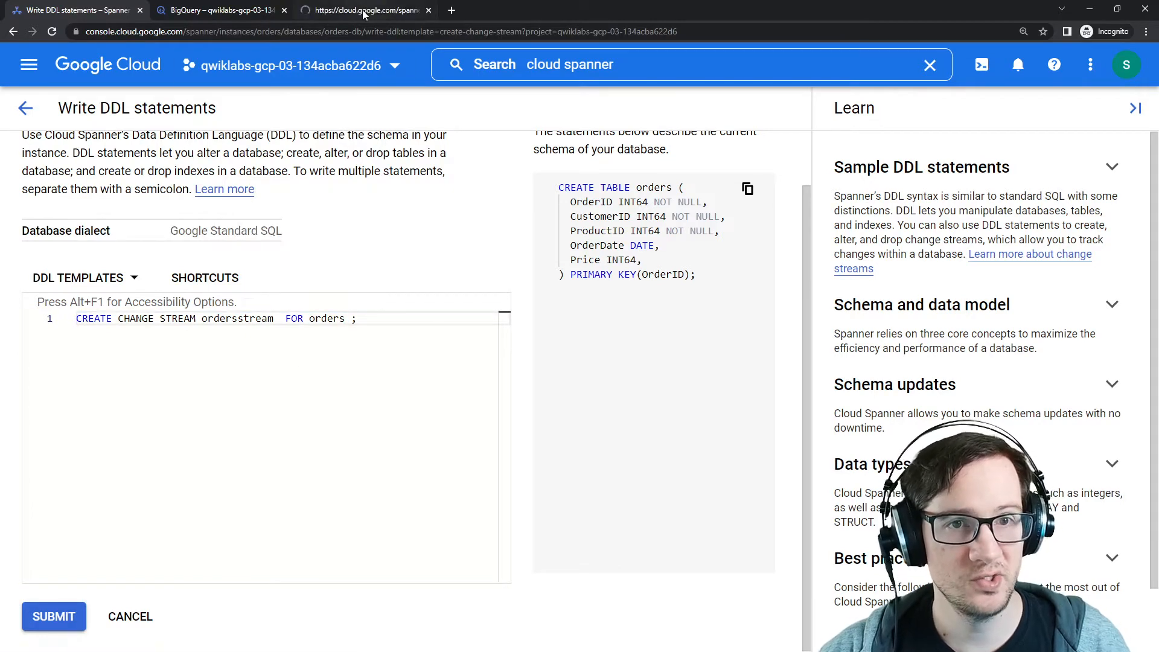
left_click(362, 9)
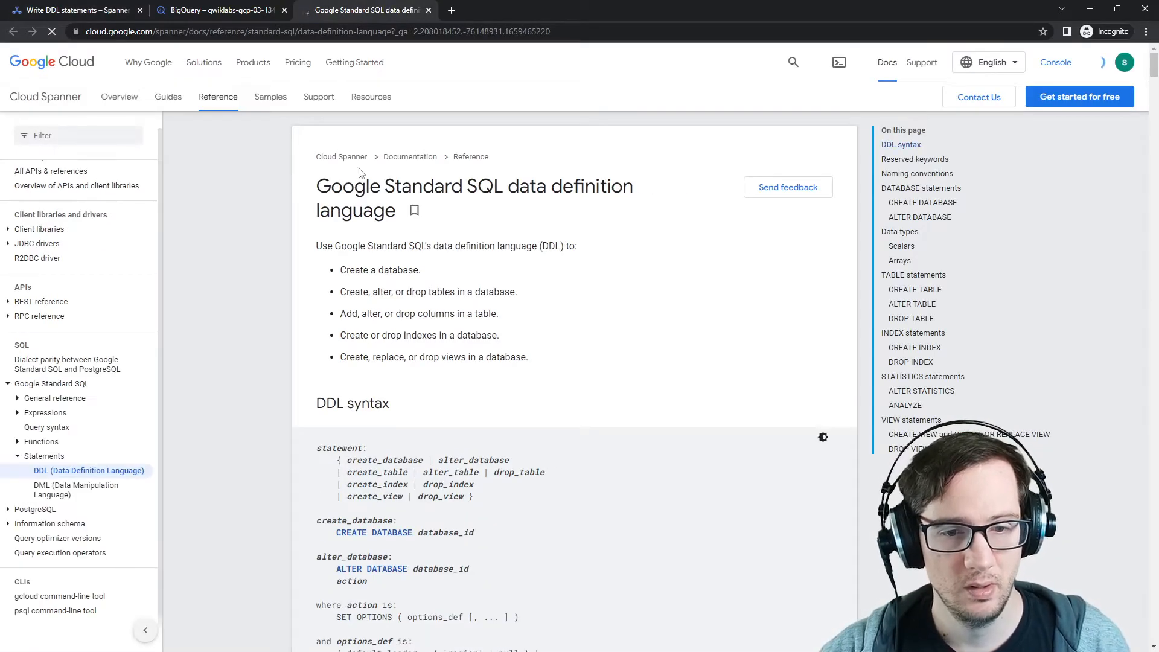
scroll(359, 368, "down", 2)
type("stre")
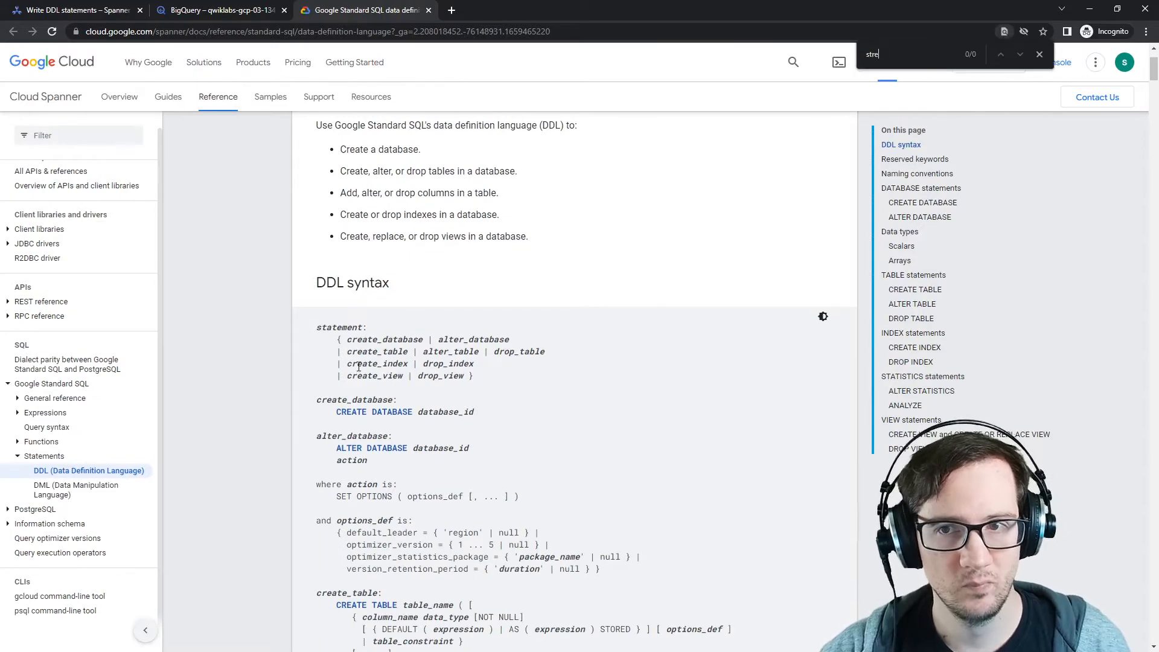
type("ams")
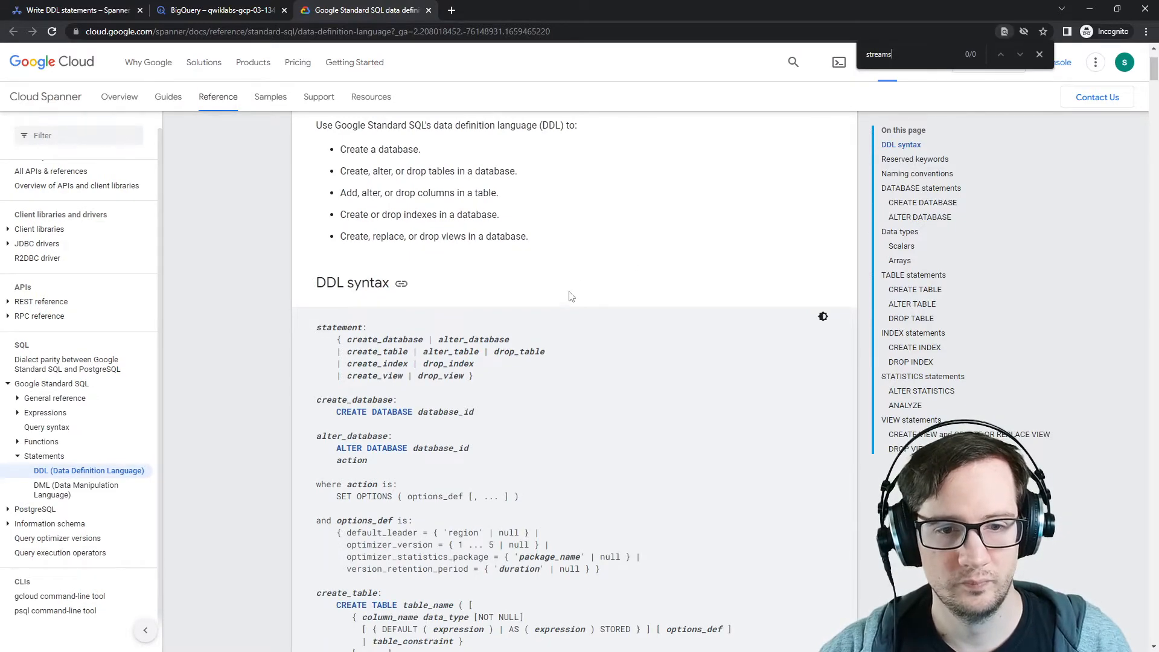
scroll(571, 305, "up", 2)
scroll(571, 309, "down", 4)
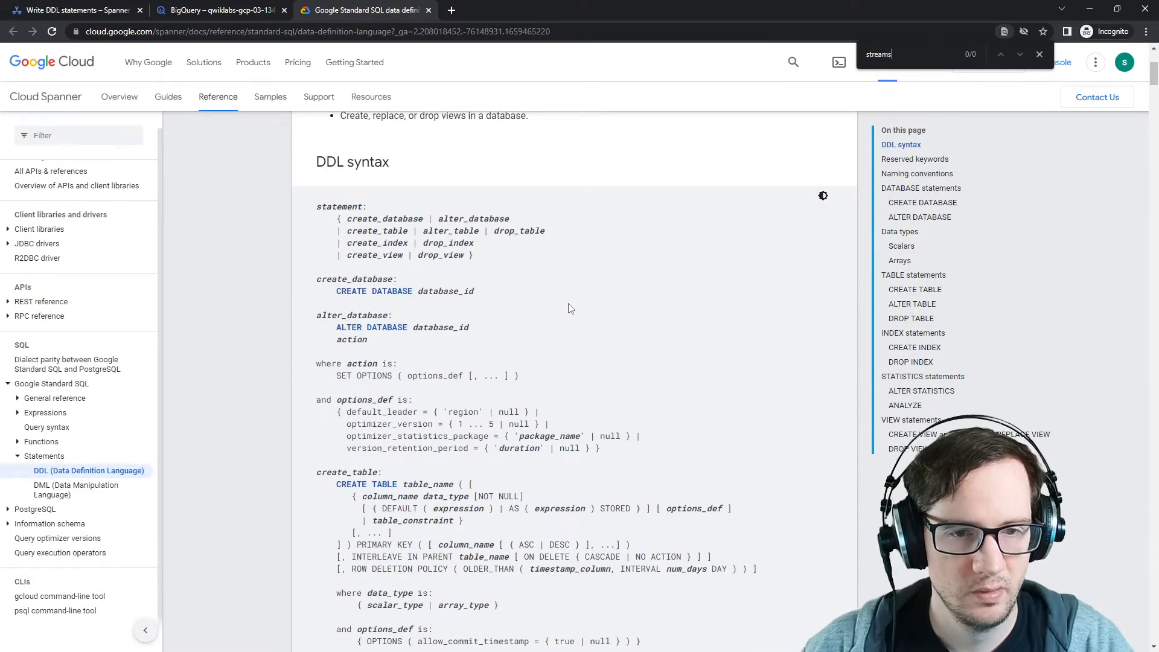
left_click(252, 16)
left_click(120, 13)
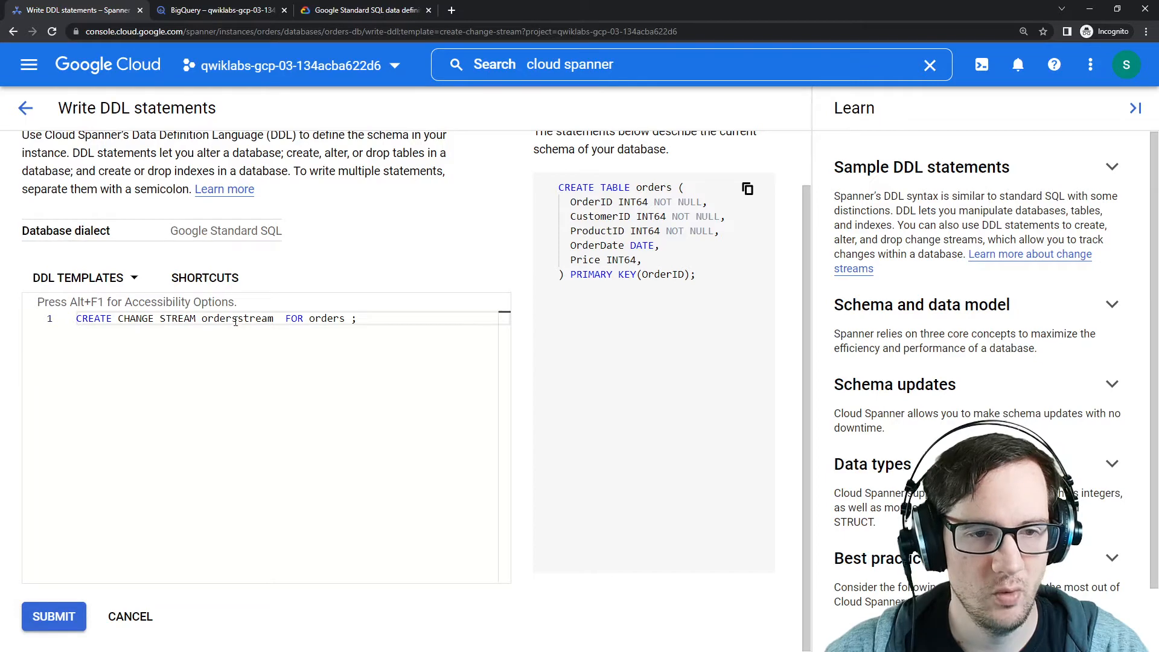
left_click(341, 13)
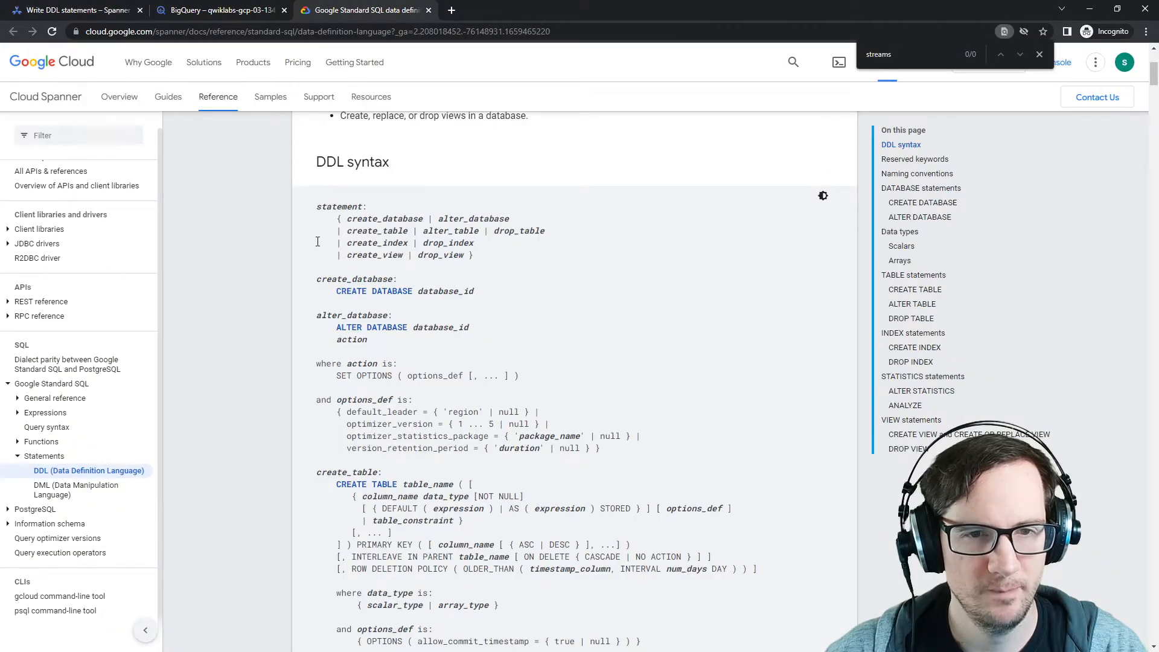
Step: Browse the DDL reference's syntax and naming conventions for table and object names
scroll(310, 245, "up", 4)
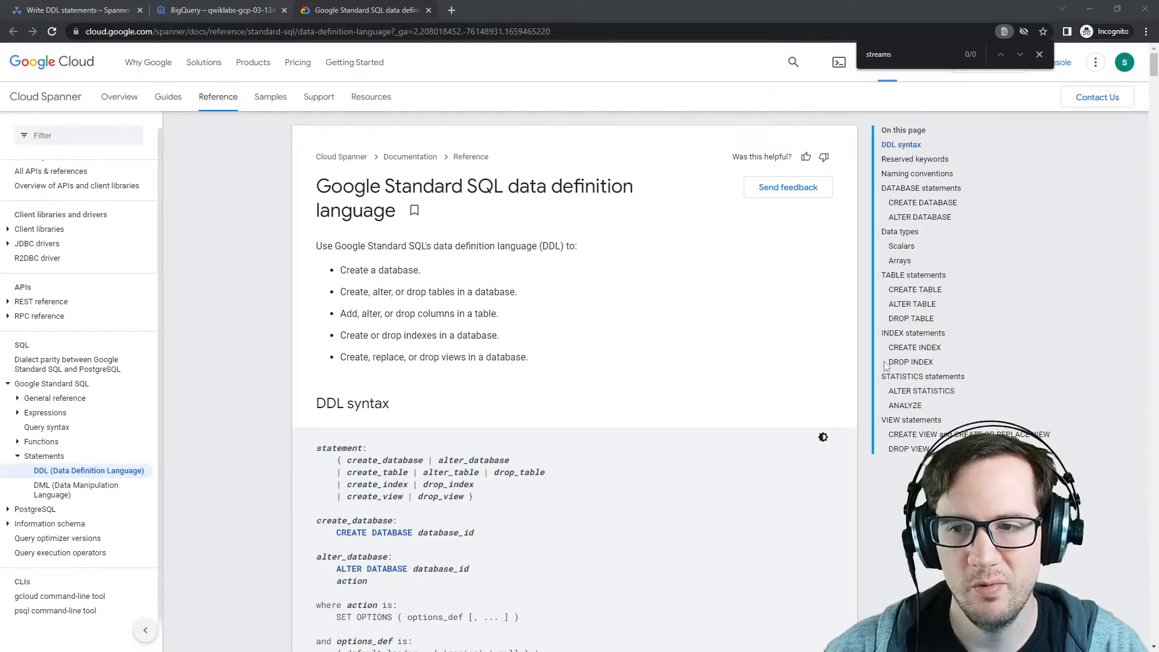
scroll(486, 326, "down", 4)
scroll(486, 326, "down", 6)
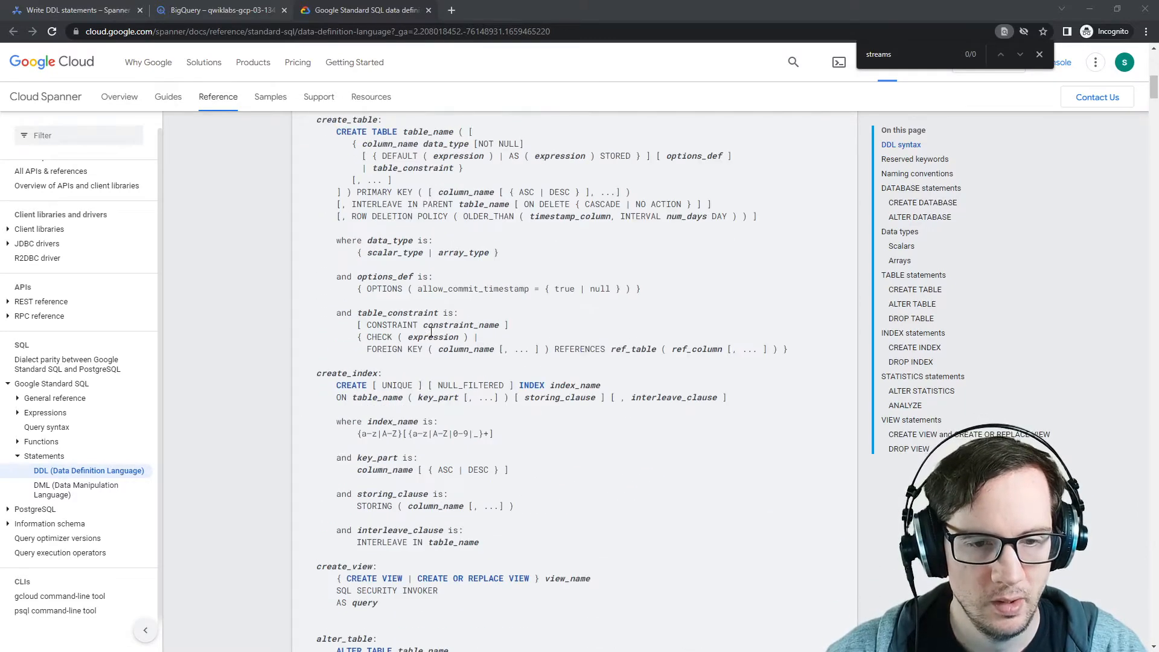
scroll(429, 340, "down", 5)
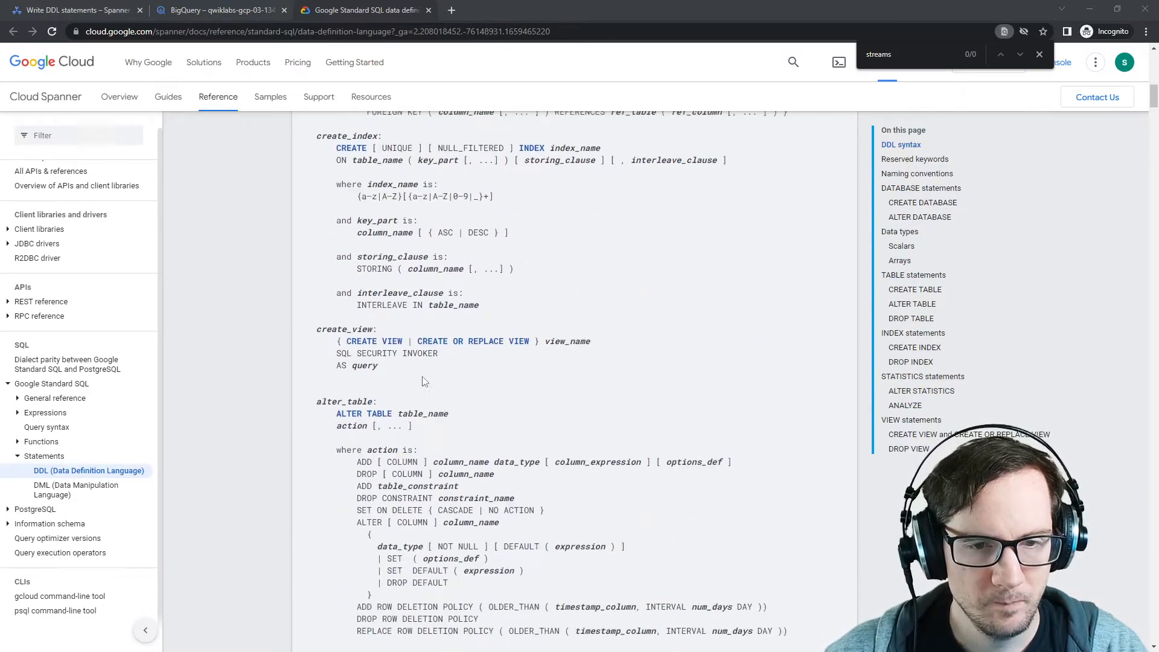
scroll(425, 379, "down", 7)
left_click(205, 11)
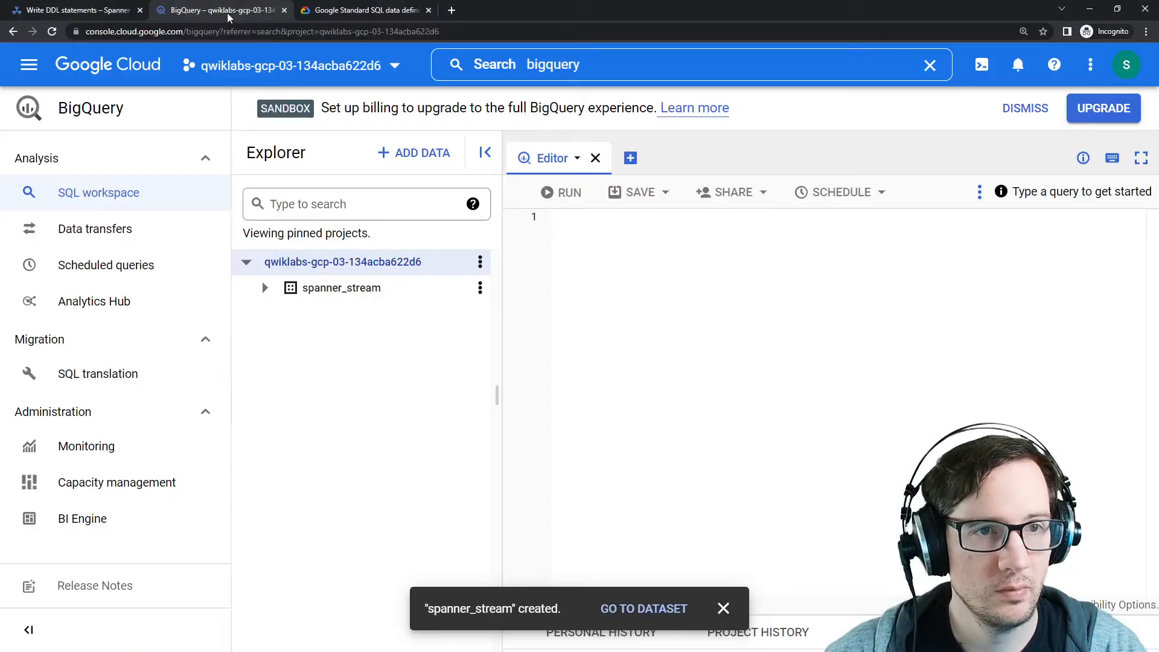
left_click(113, 11)
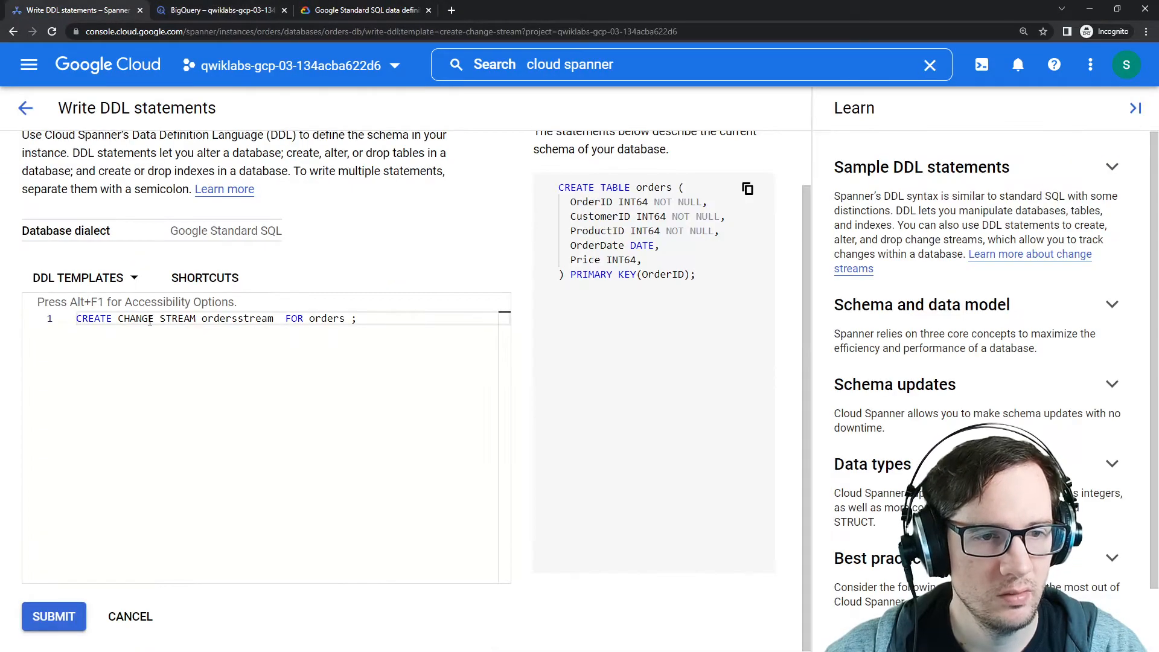
key("ctrl+shift+Tab")
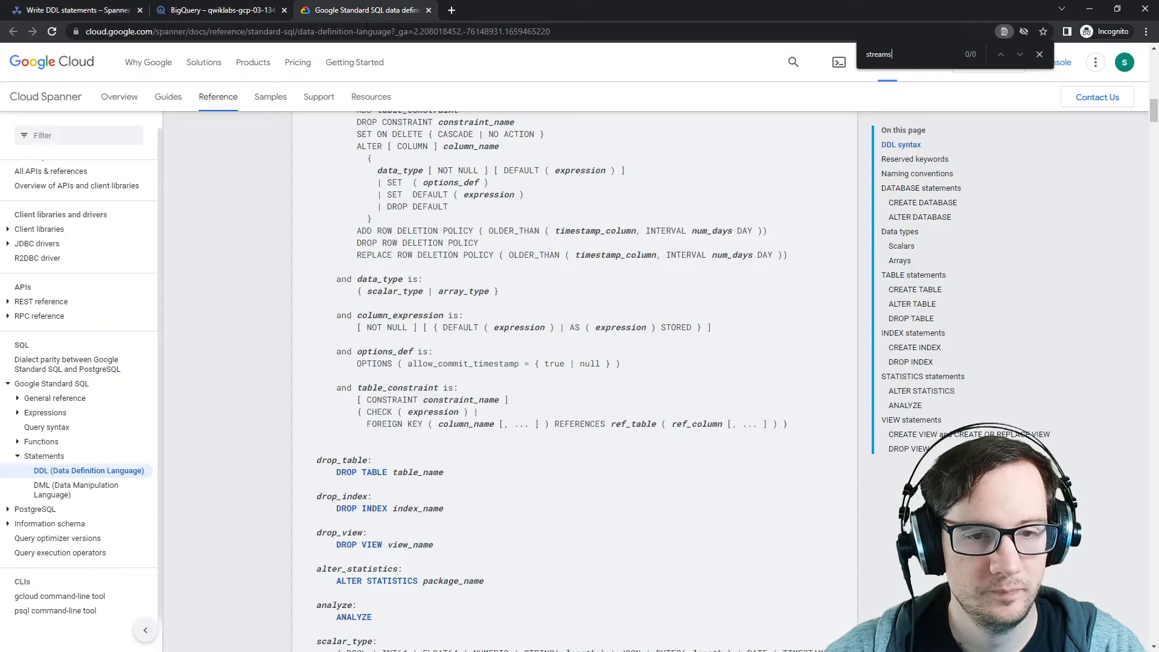
scroll(277, 383, "down", 15)
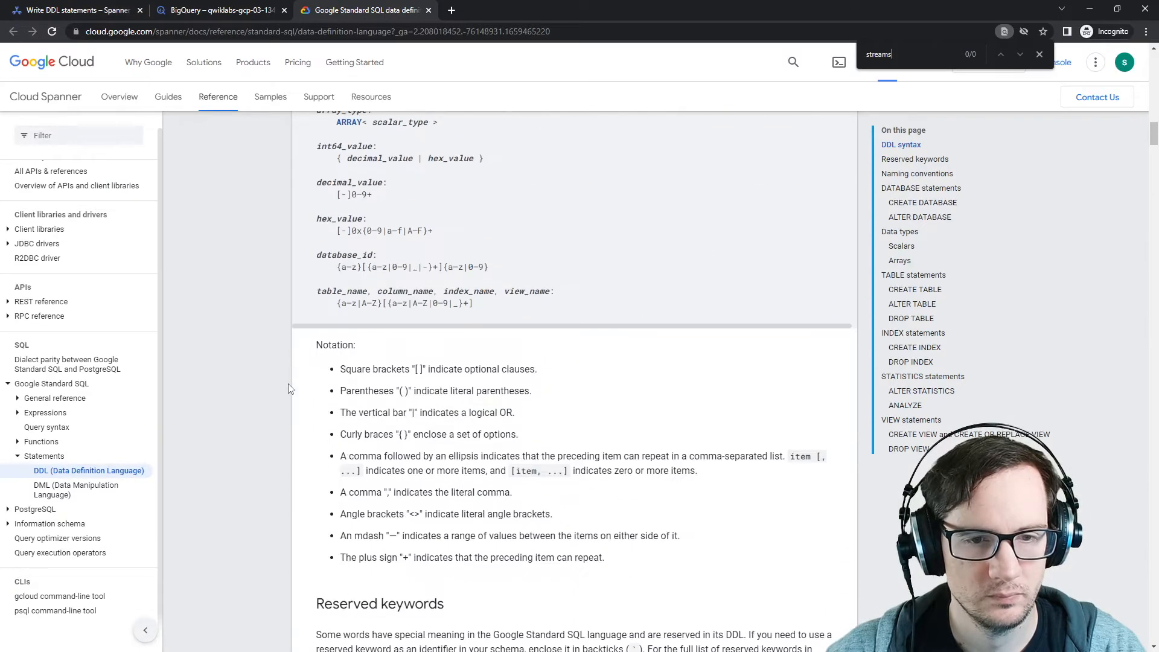
scroll(289, 388, "down", 1)
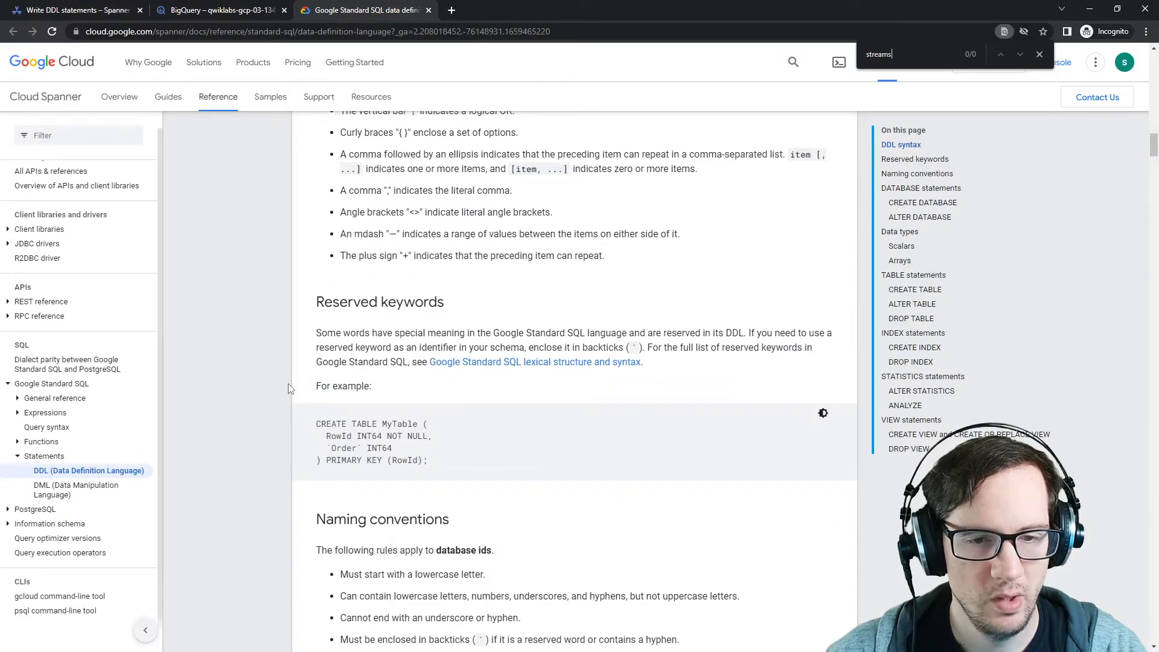
scroll(289, 388, "down", 5)
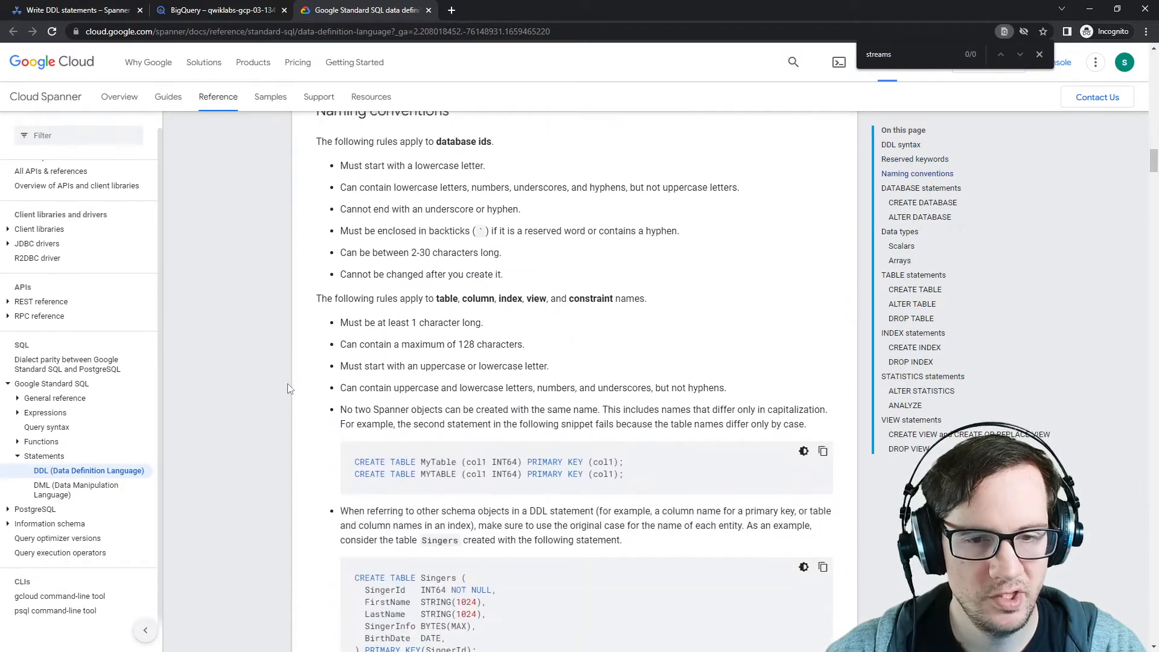
scroll(288, 383, "up", 1)
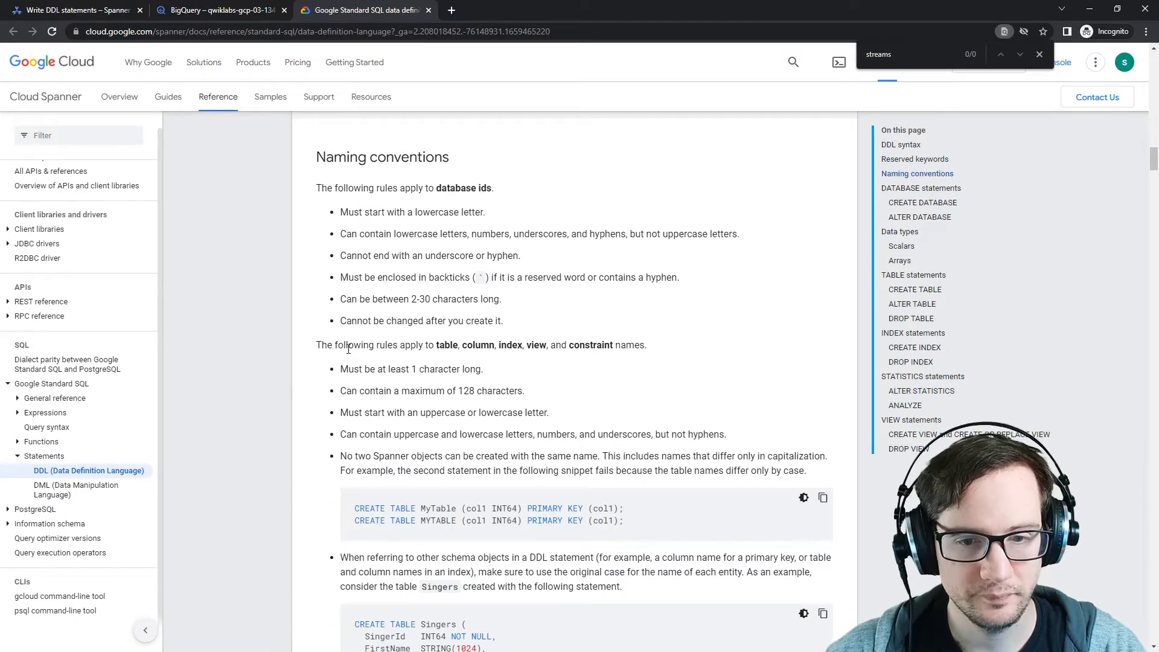
scroll(348, 349, "down", 2)
scroll(337, 312, "down", 2)
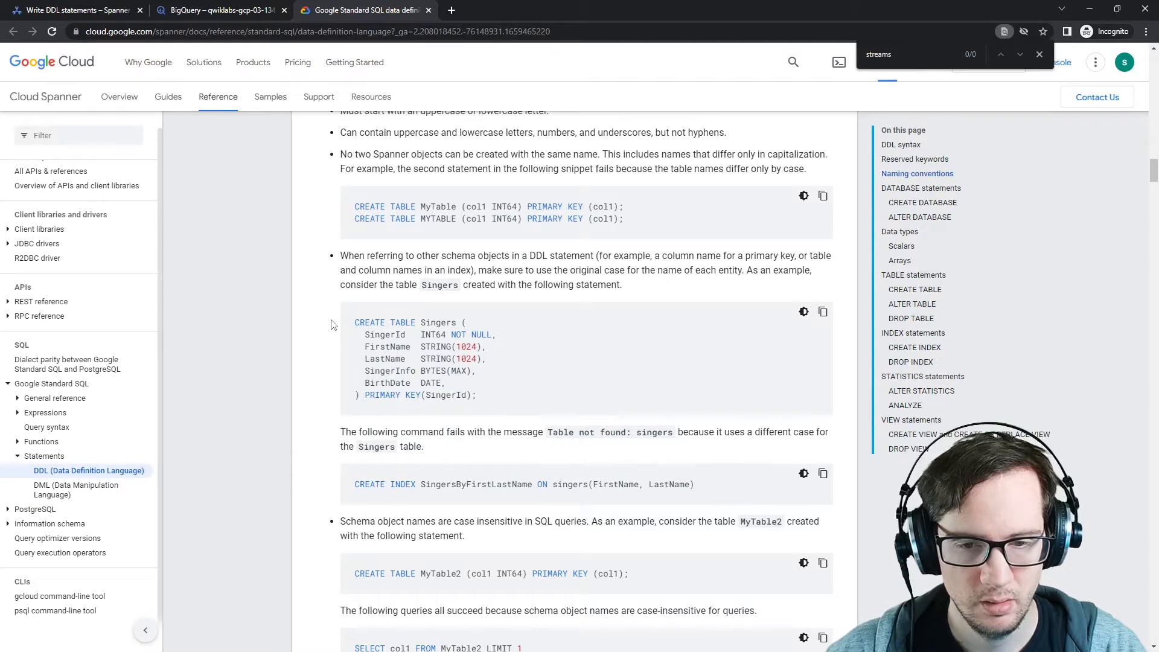
double_click(569, 484)
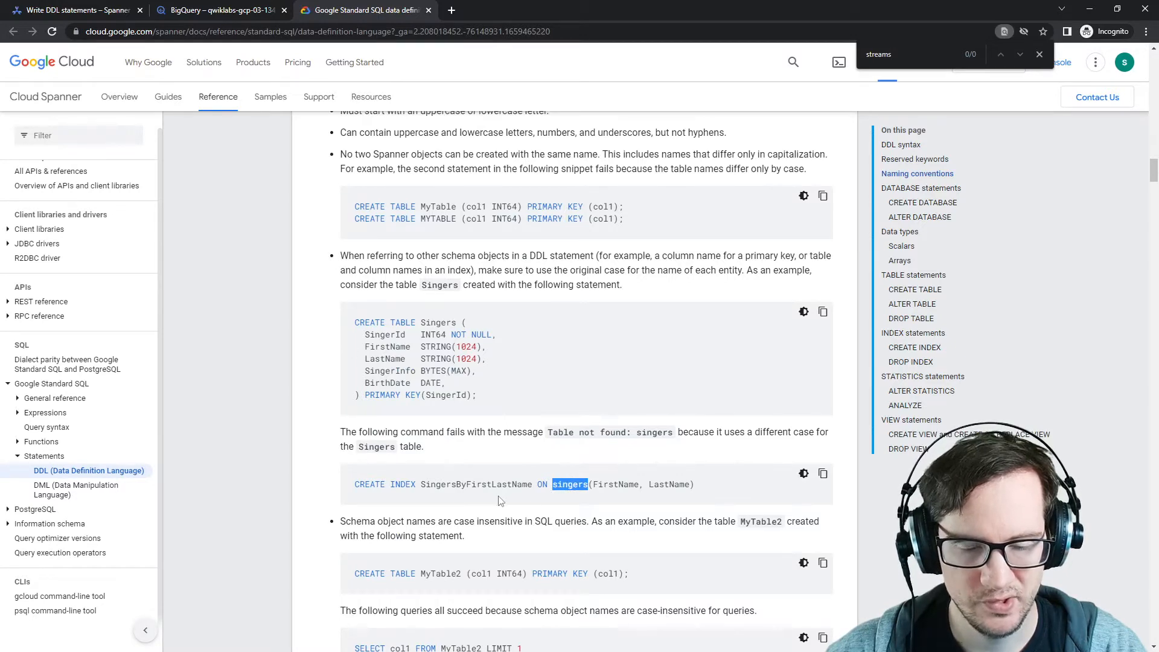
scroll(483, 495, "down", 5)
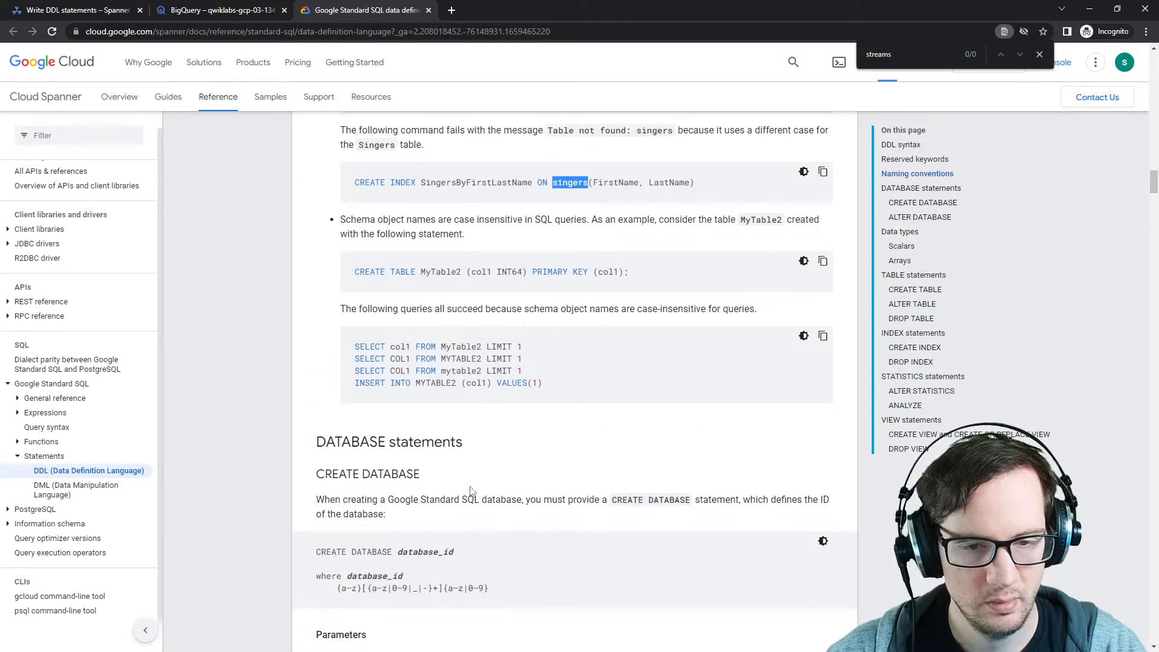
scroll(472, 491, "down", 2)
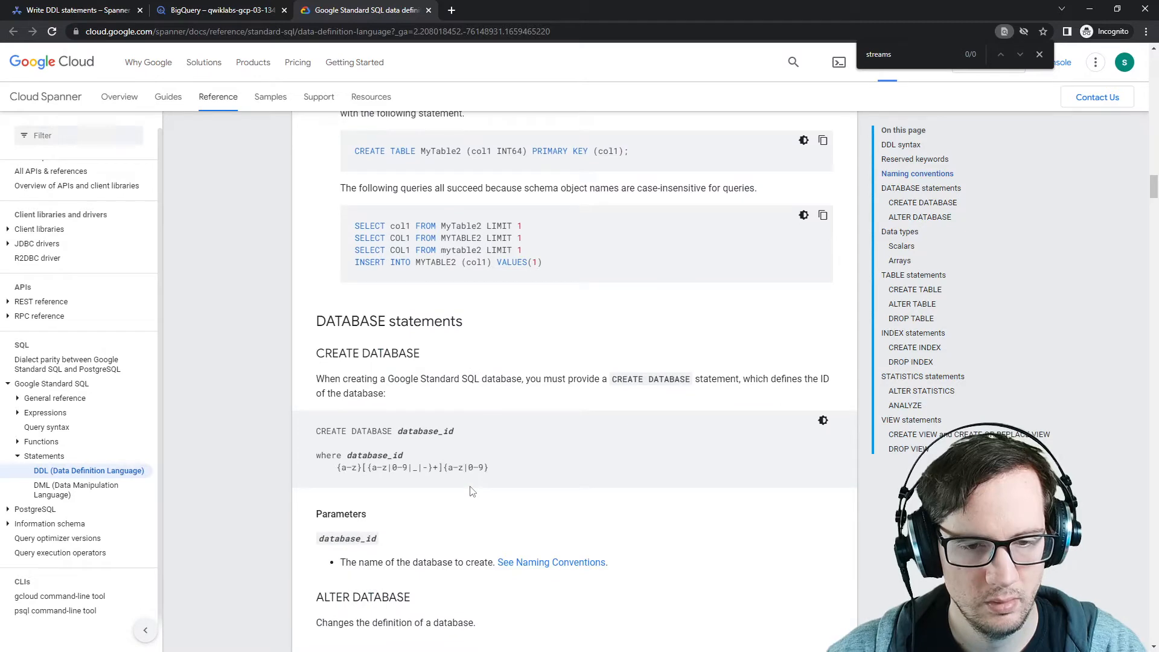
left_click(198, 15)
left_click(93, 16)
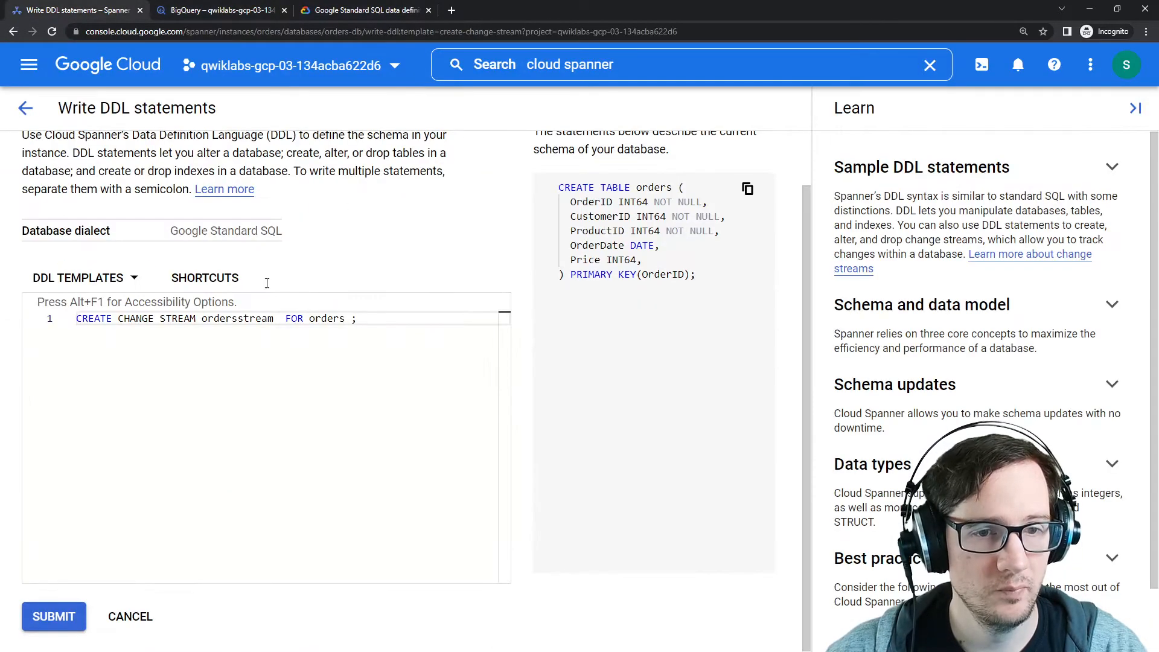
Step: Remove the extra space before the semicolon and submit the CREATE CHANGE STREAM ordersstream FOR orders statement
left_click(352, 318)
key("BackSpace")
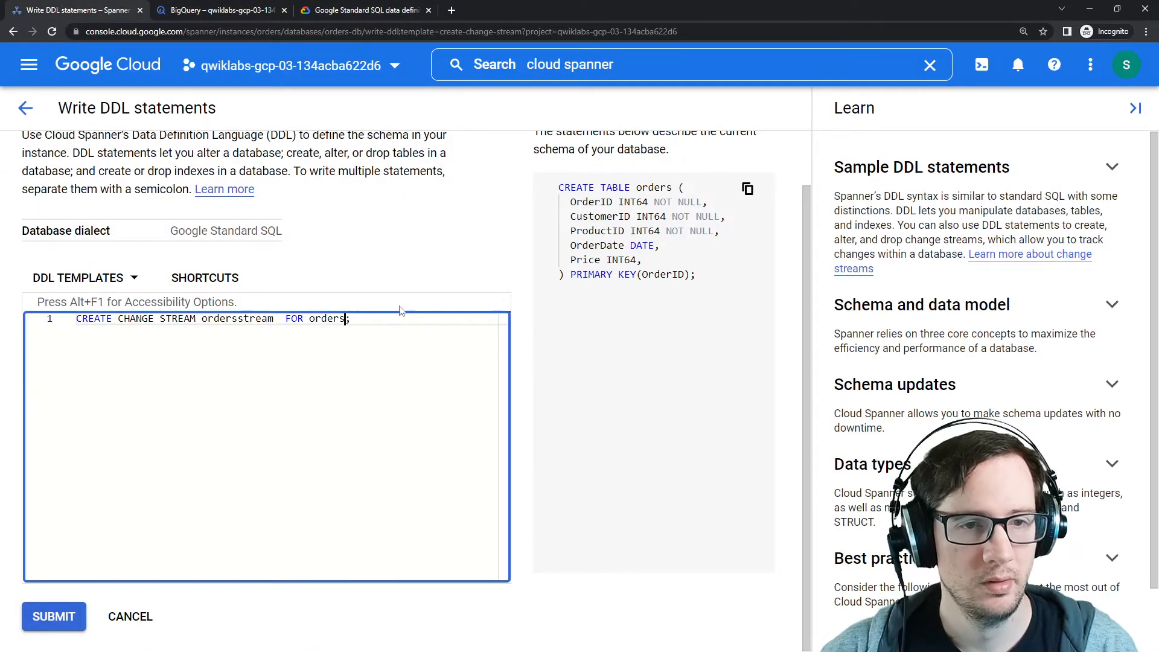
left_click(125, 433)
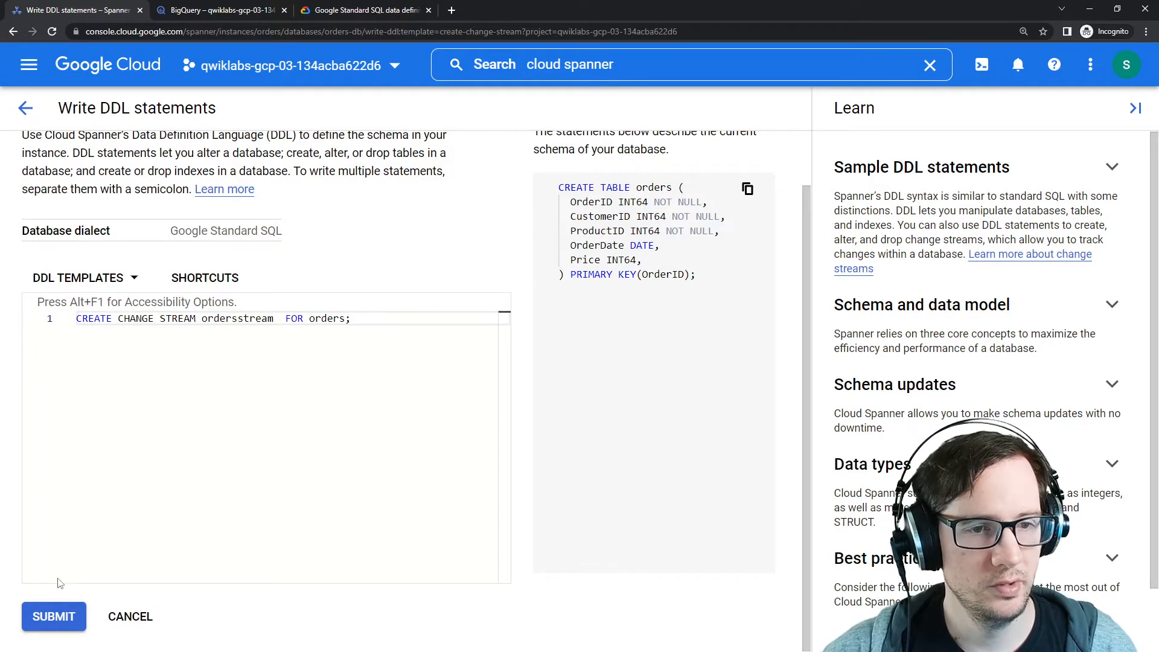
left_click(53, 616)
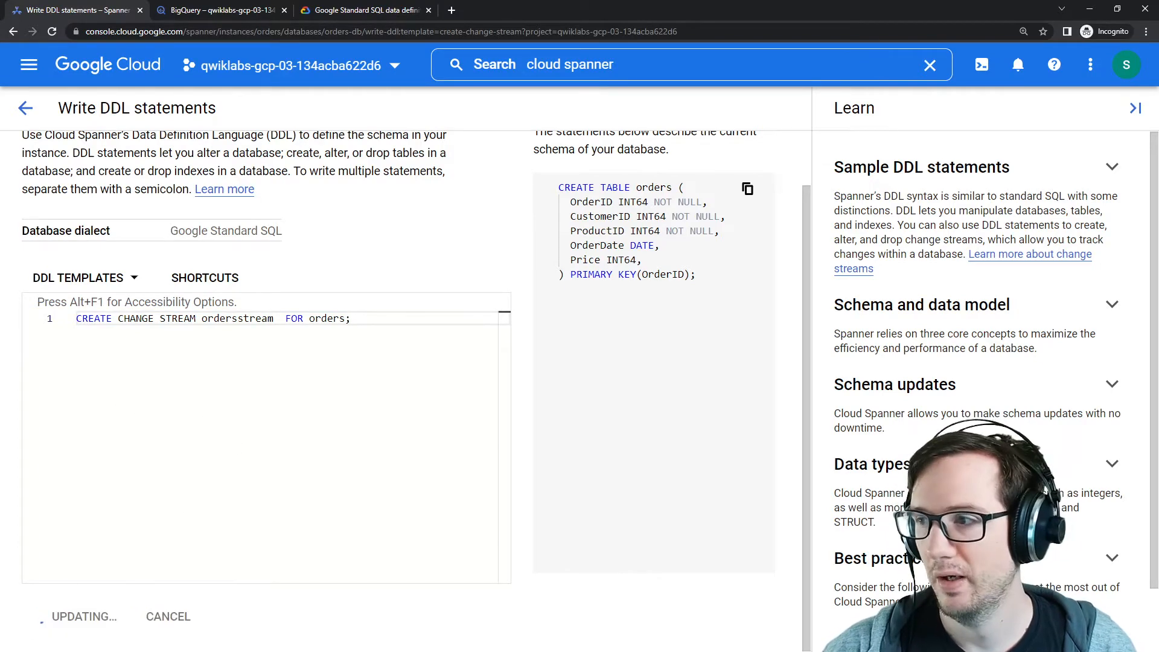
Step: Read the lab's instructions for creating the regional Dataflow job
left_click_drag(1158, 114, 474, 93)
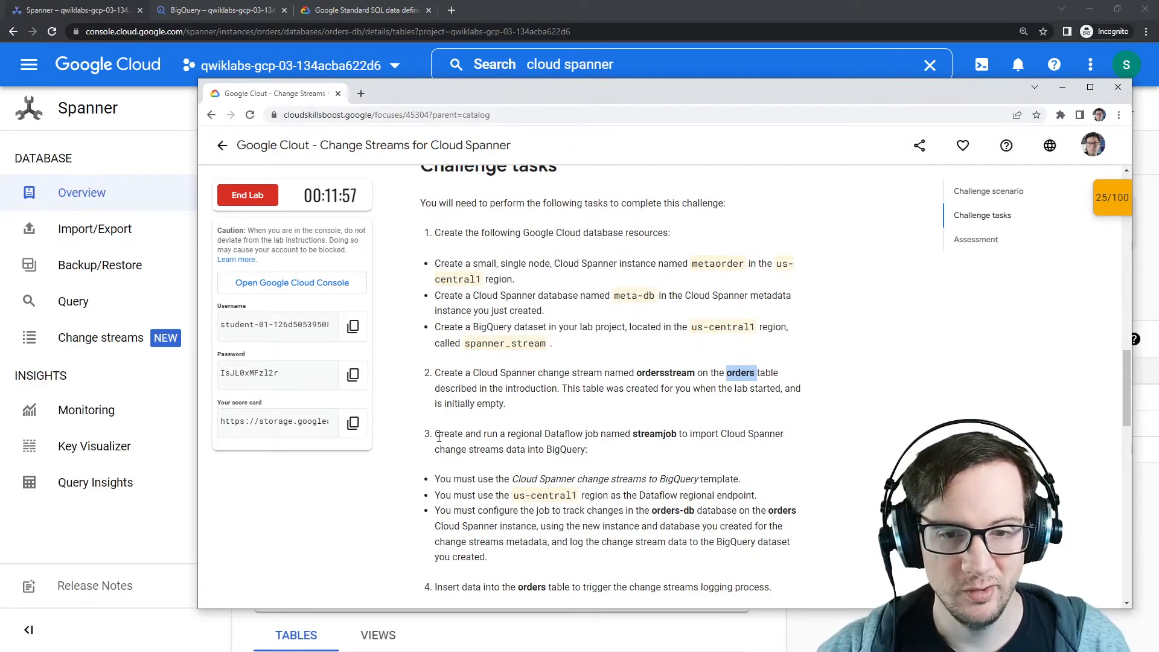
left_click_drag(436, 436, 657, 433)
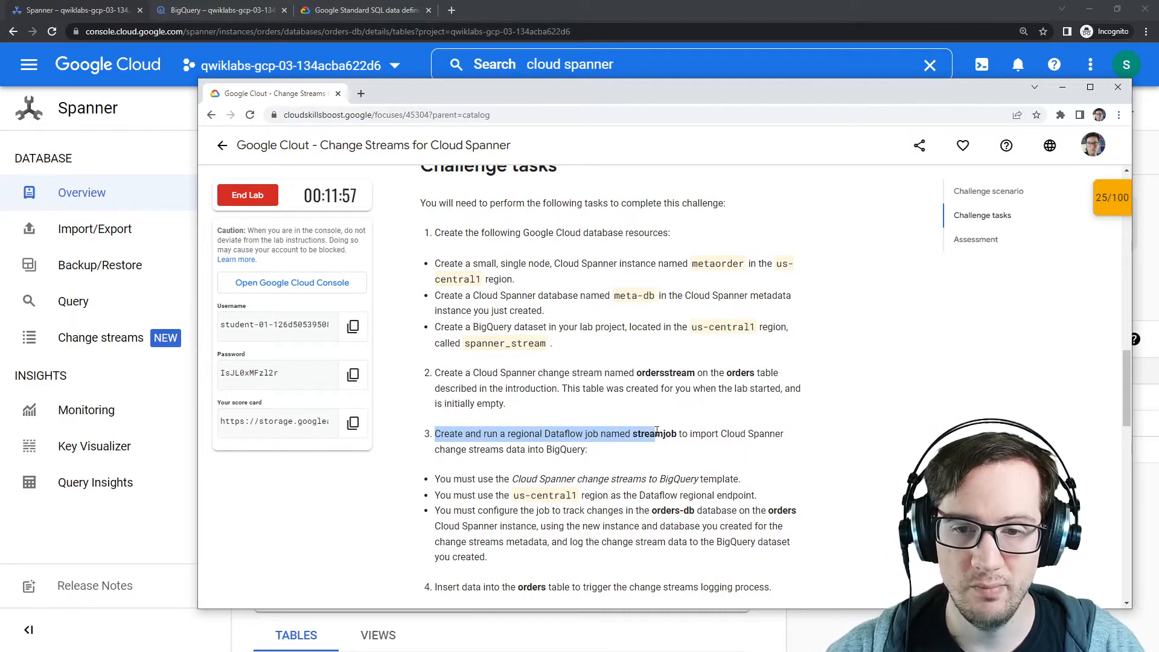
left_click(660, 434)
left_click_drag(596, 89, 1158, 90)
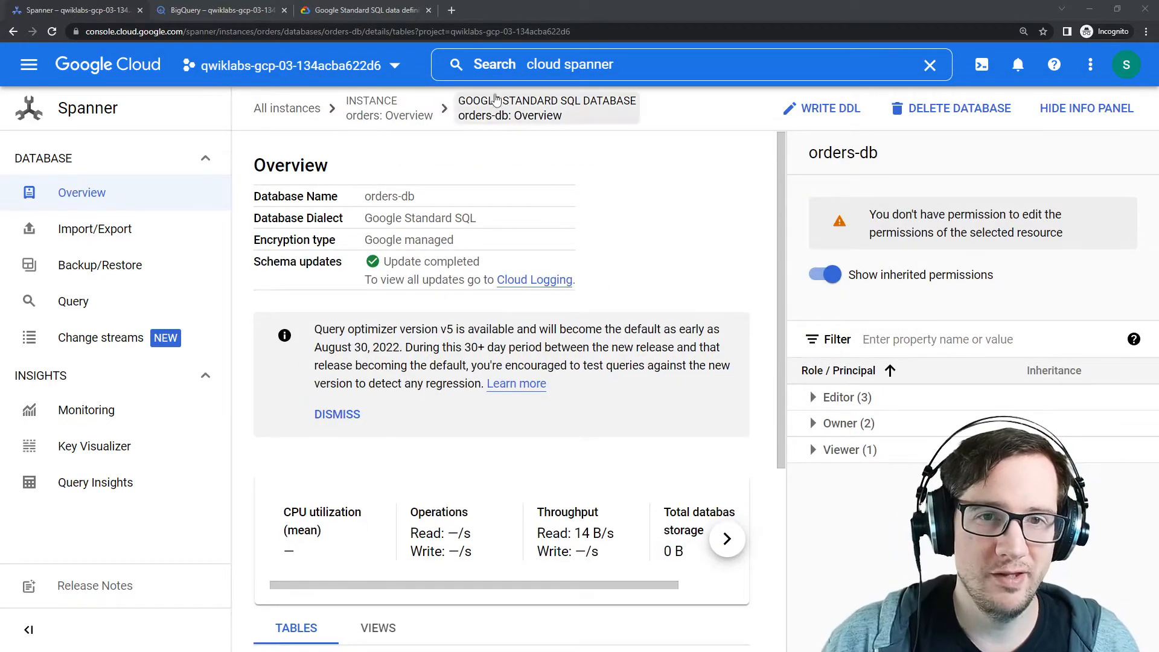
Step: Open Dataflow through the console search and go to its Jobs page
left_click(509, 67)
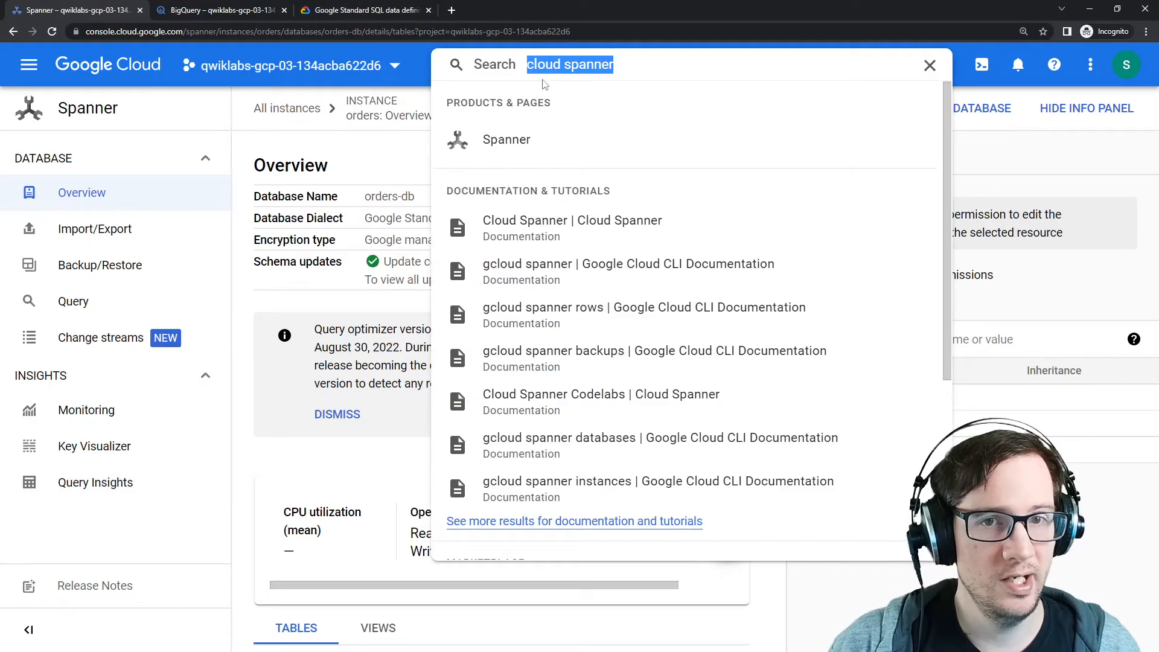
type("dataflow")
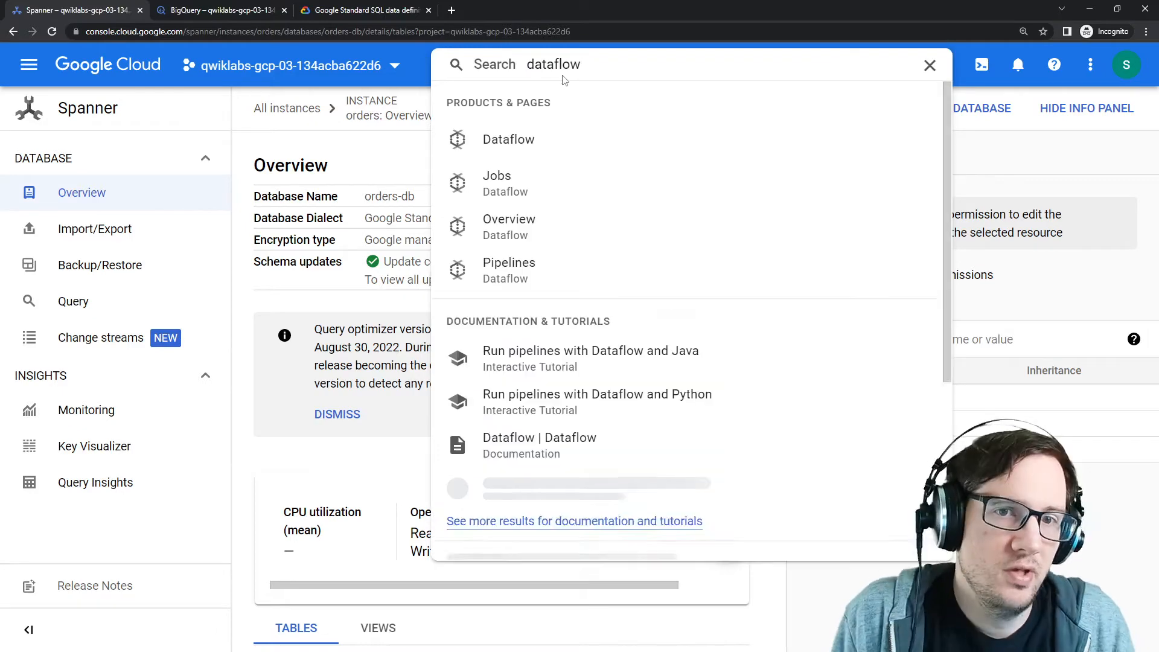
left_click(550, 183)
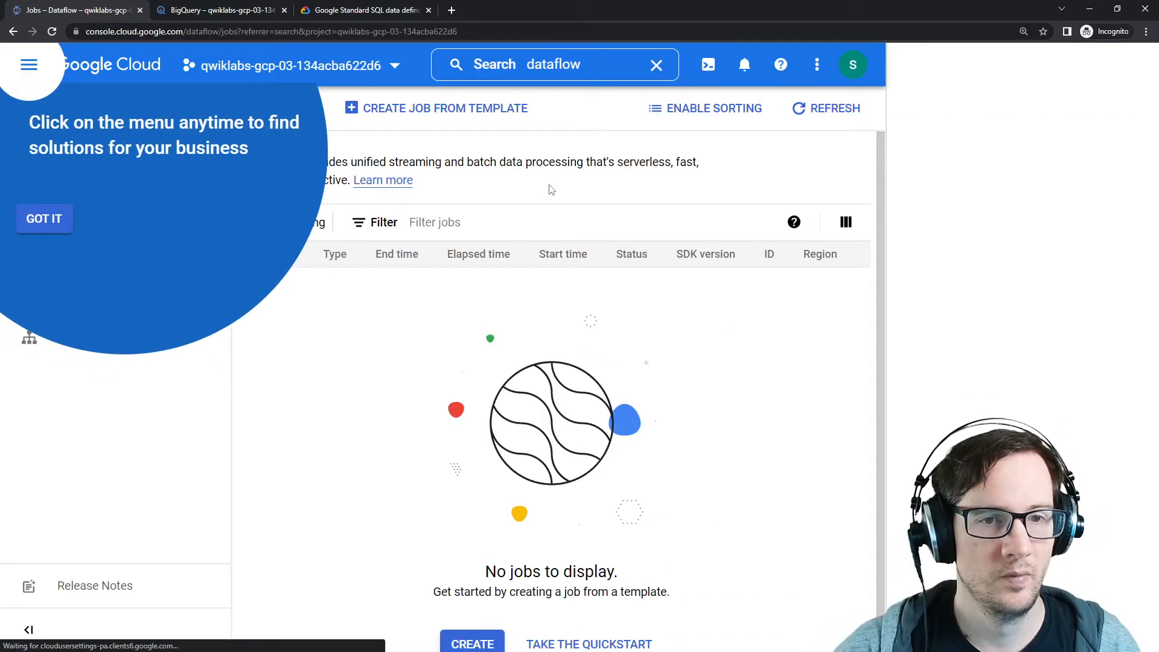
left_click(44, 219)
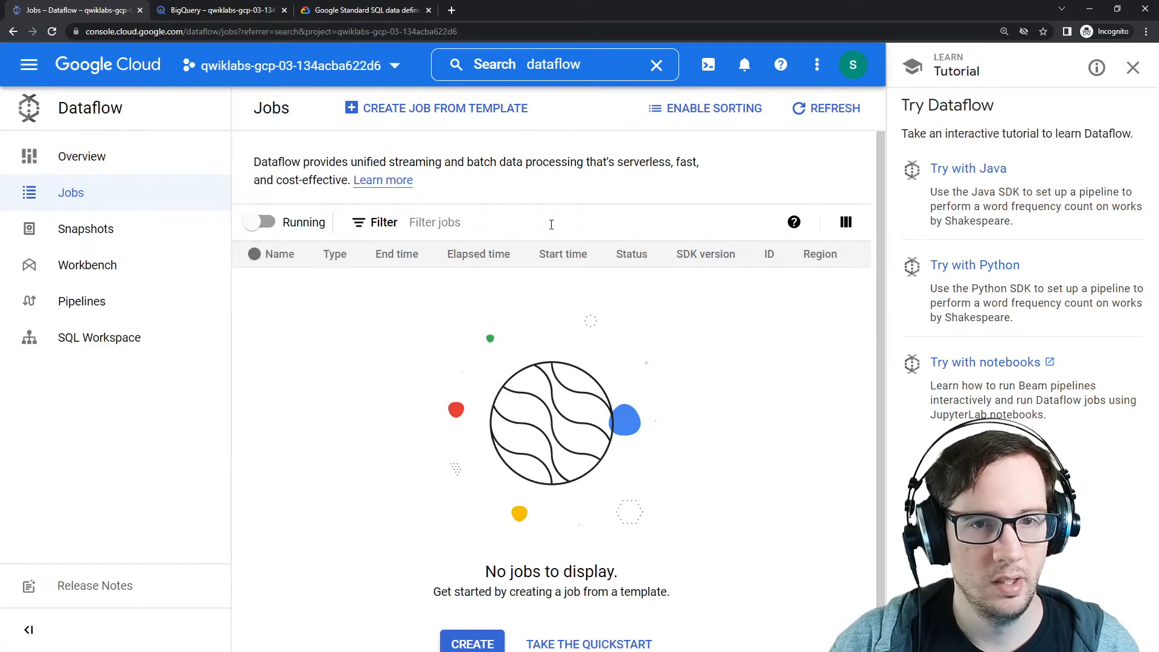
left_click(121, 302)
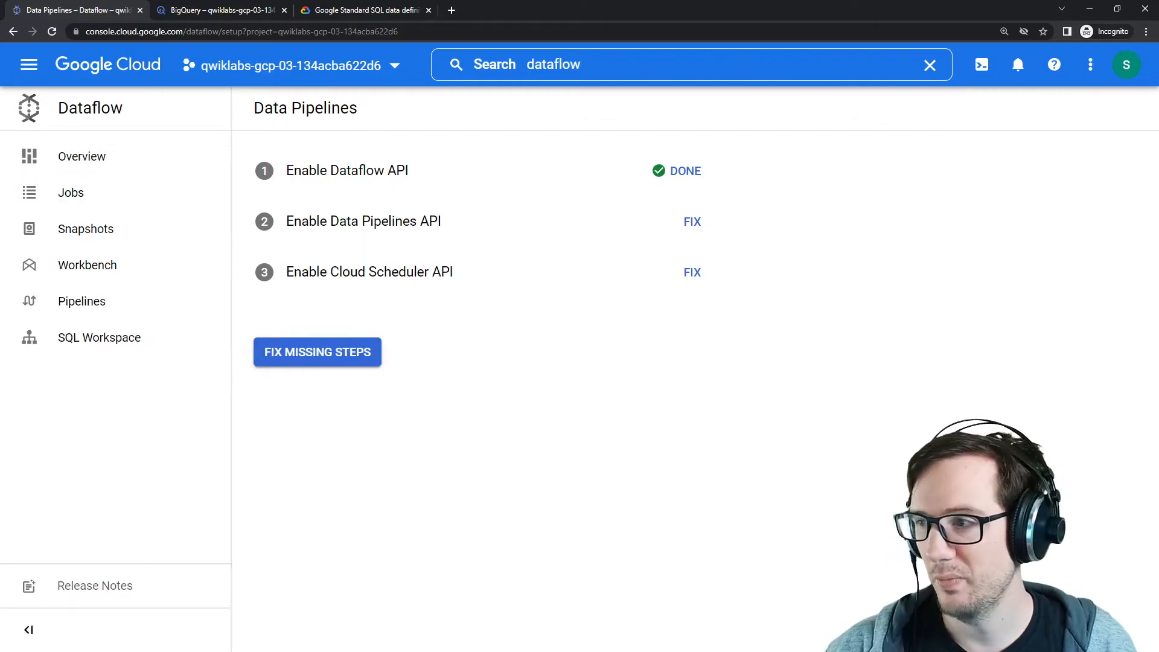
left_click_drag(1158, 136, 499, 100)
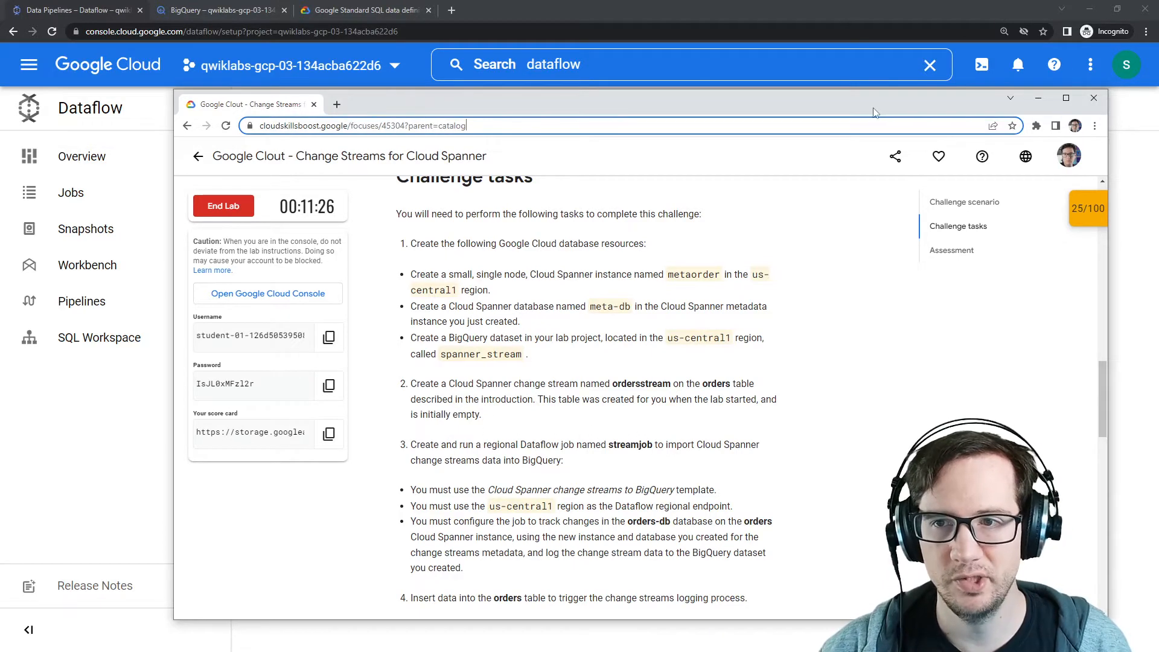
left_click_drag(873, 113, 1158, 100)
left_click(70, 192)
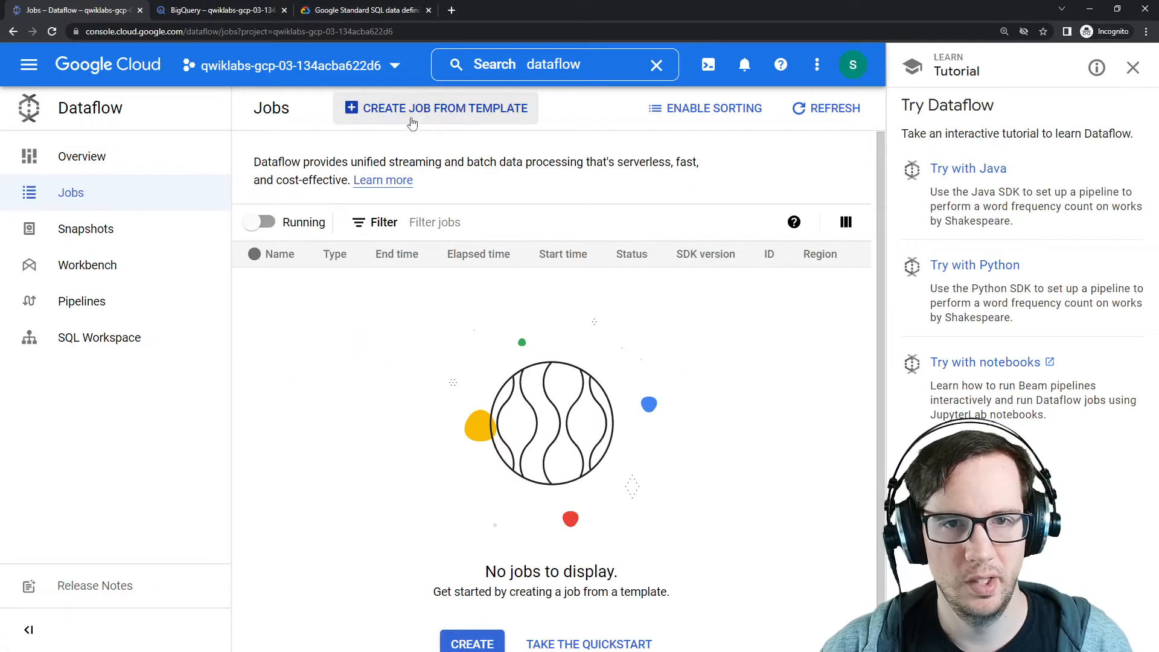
Step: Start creating a job from the Cloud Spanner change streams to BigQuery template
left_click(426, 115)
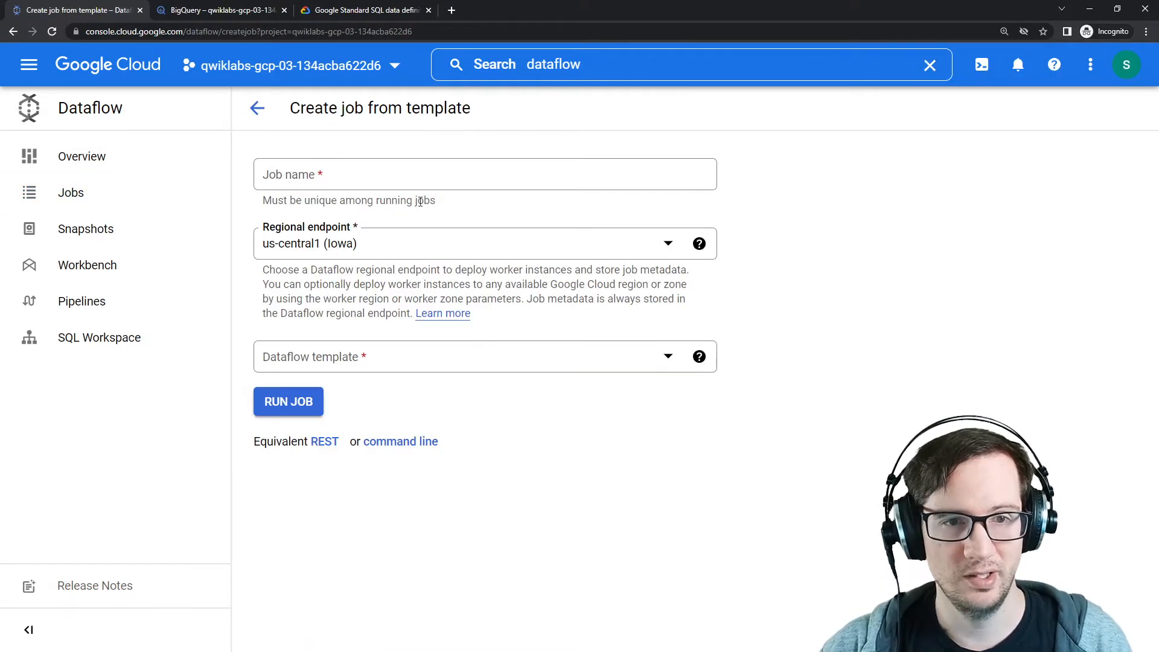
left_click(421, 363)
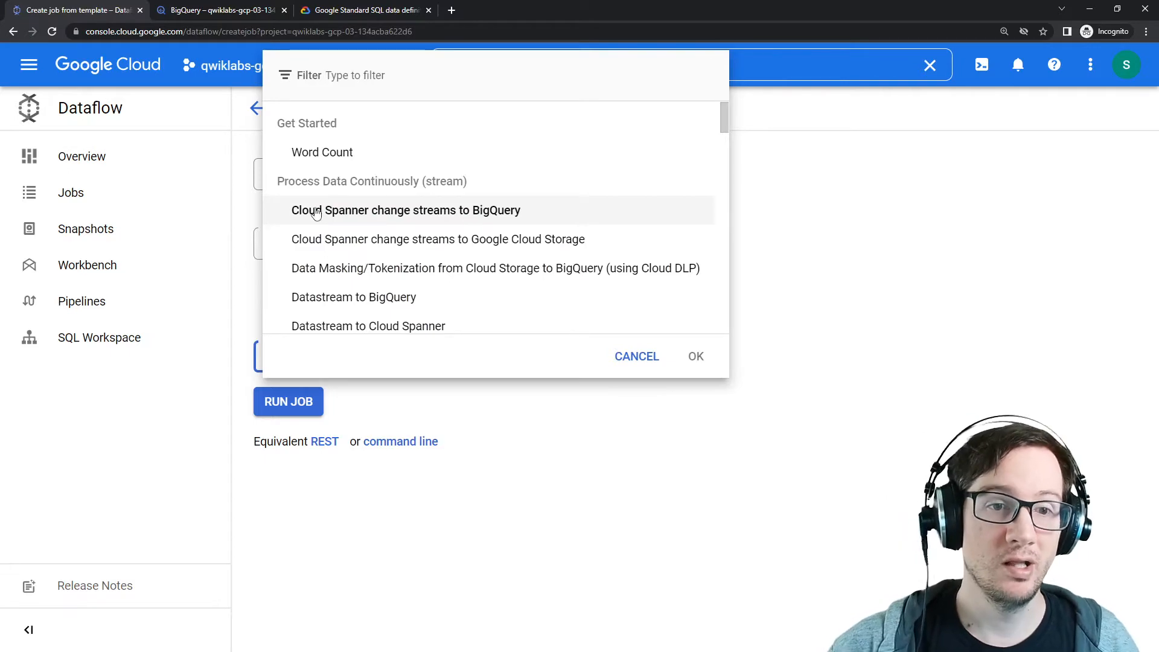
left_click(419, 209)
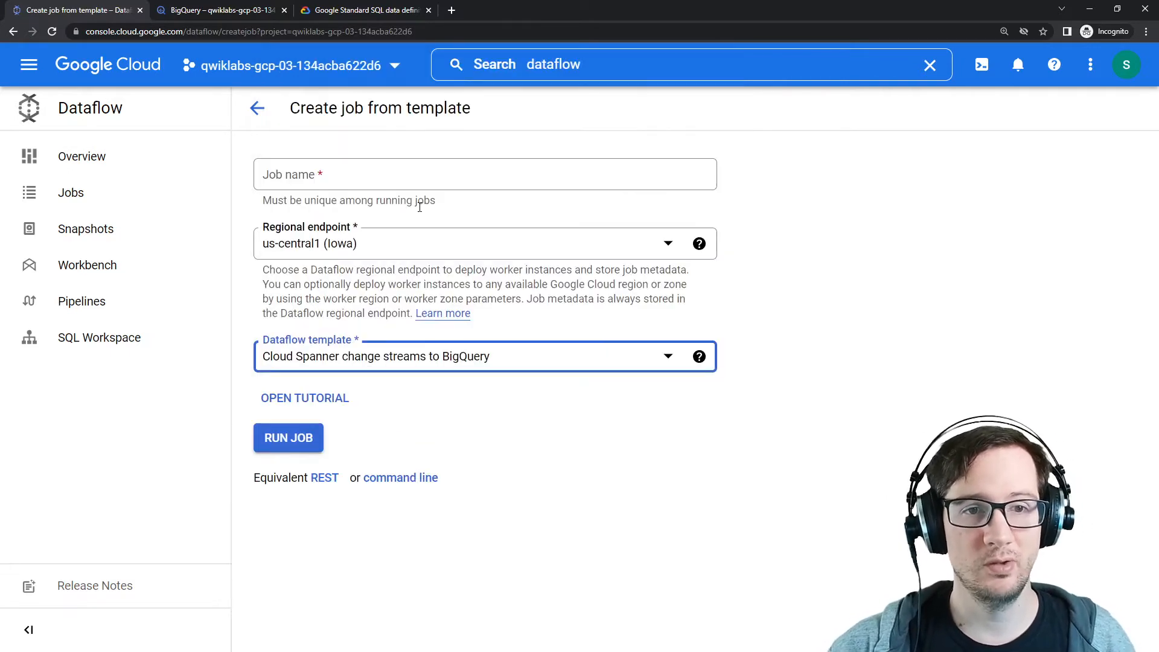
Step: Copy the job name streamjob from the lab instructions and paste it as the Dataflow job name
left_click(361, 181)
key("alt+Tab")
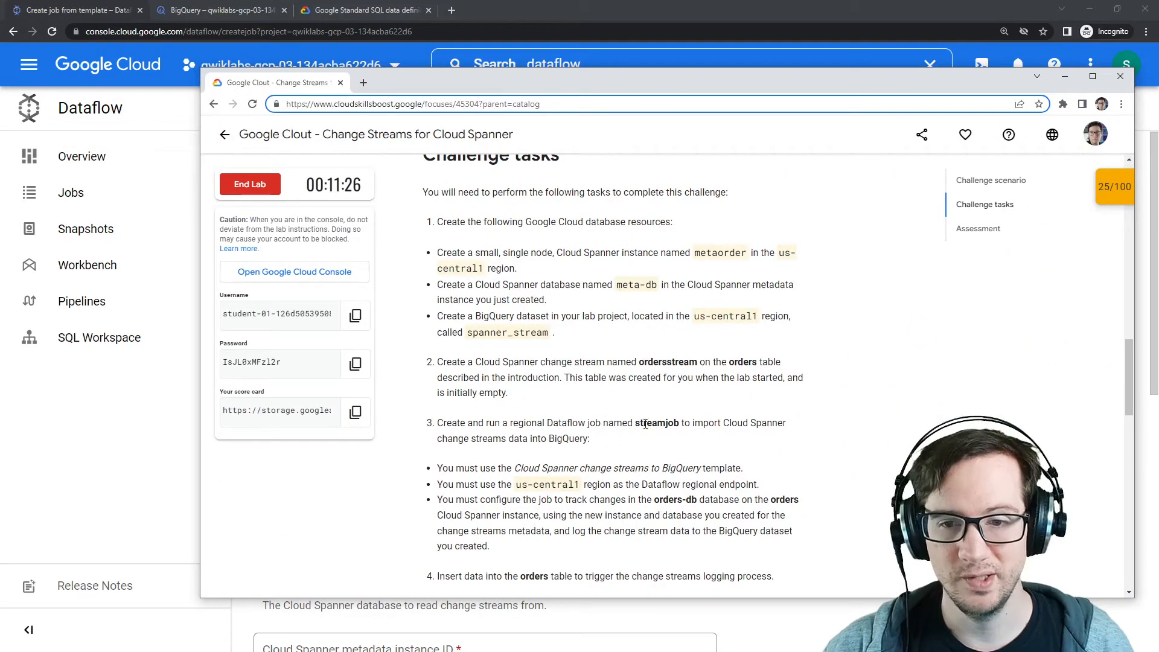
double_click(657, 422)
key("ctrl+c")
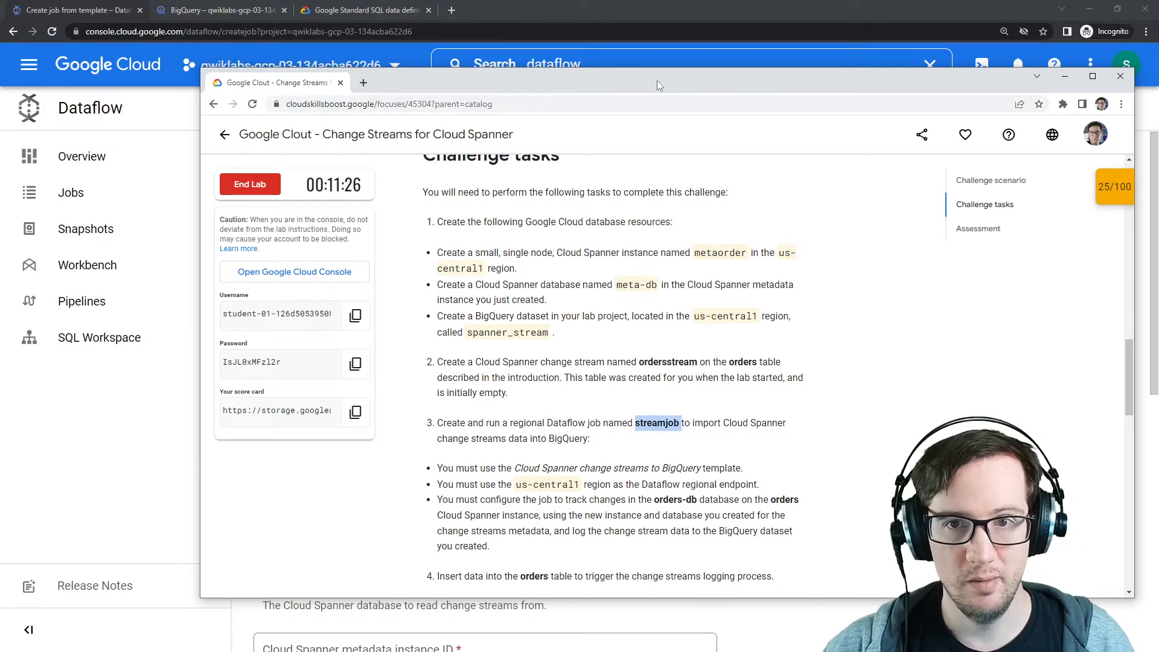
left_click_drag(657, 81, 1158, 92)
left_click(388, 176)
key("ctrl+v")
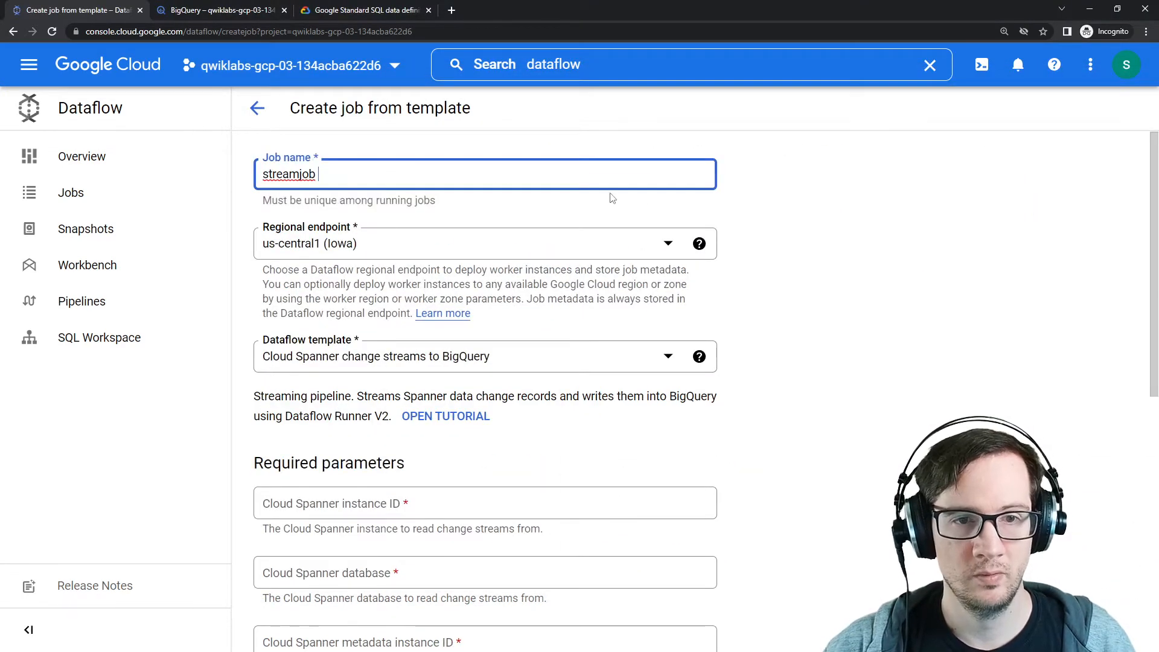
Step: Review the template's required Cloud Spanner parameters and their descriptions
left_click(836, 194)
scroll(306, 256, "down", 1)
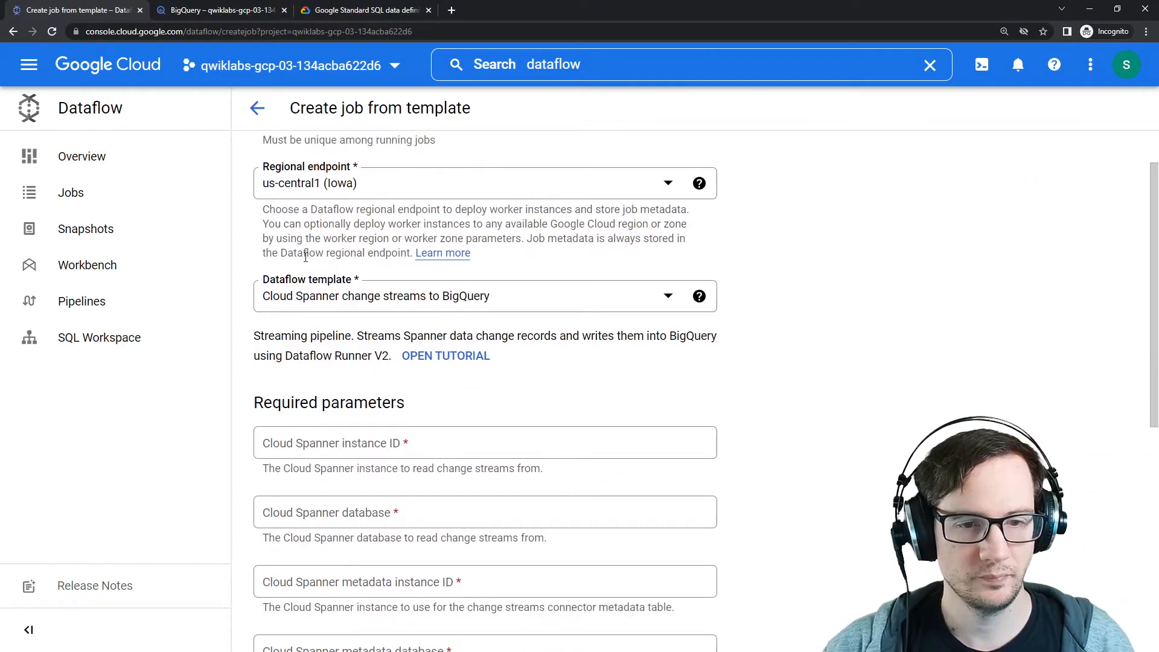
scroll(629, 305, "down", 5)
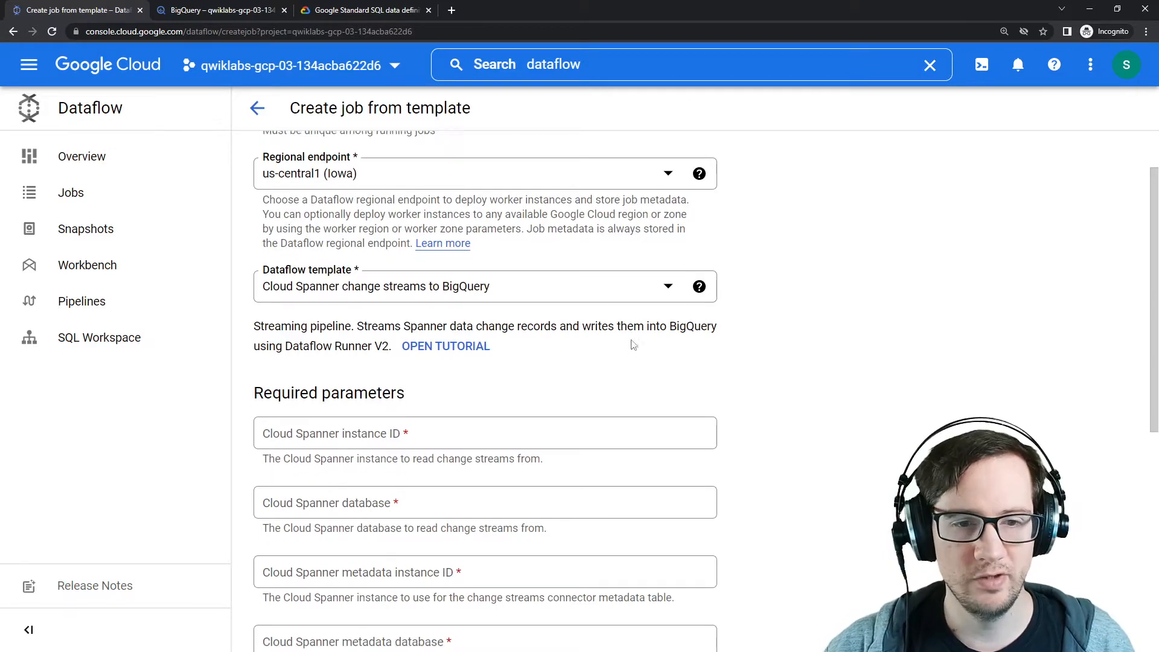
scroll(513, 379, "up", 3)
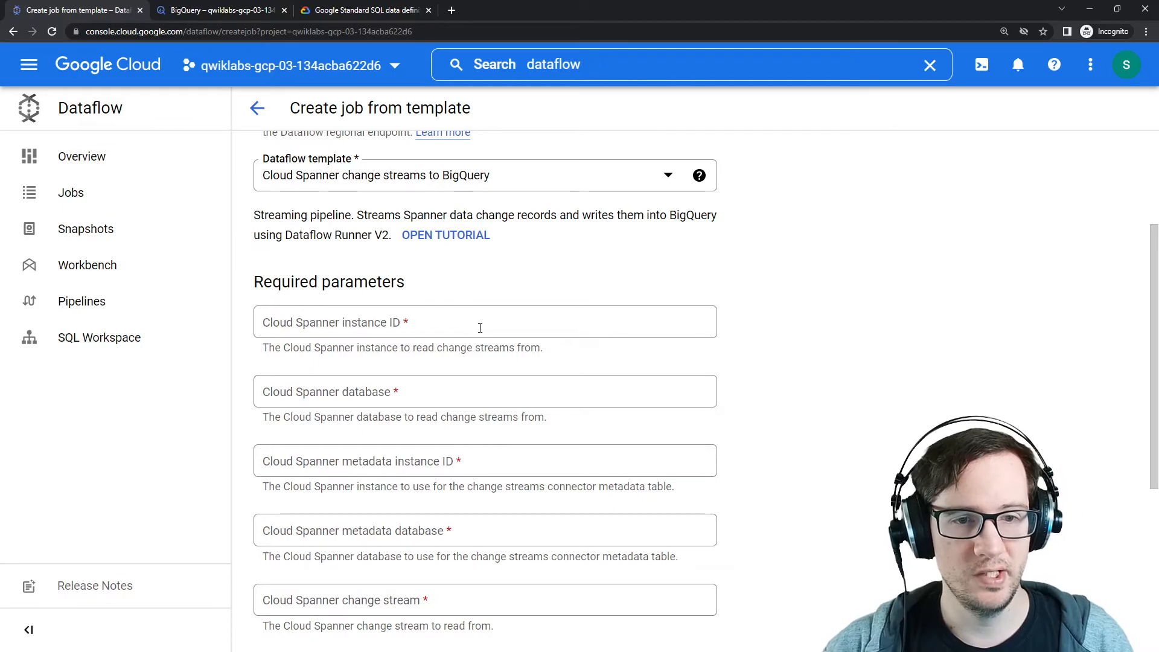
left_click_drag(314, 348, 540, 348)
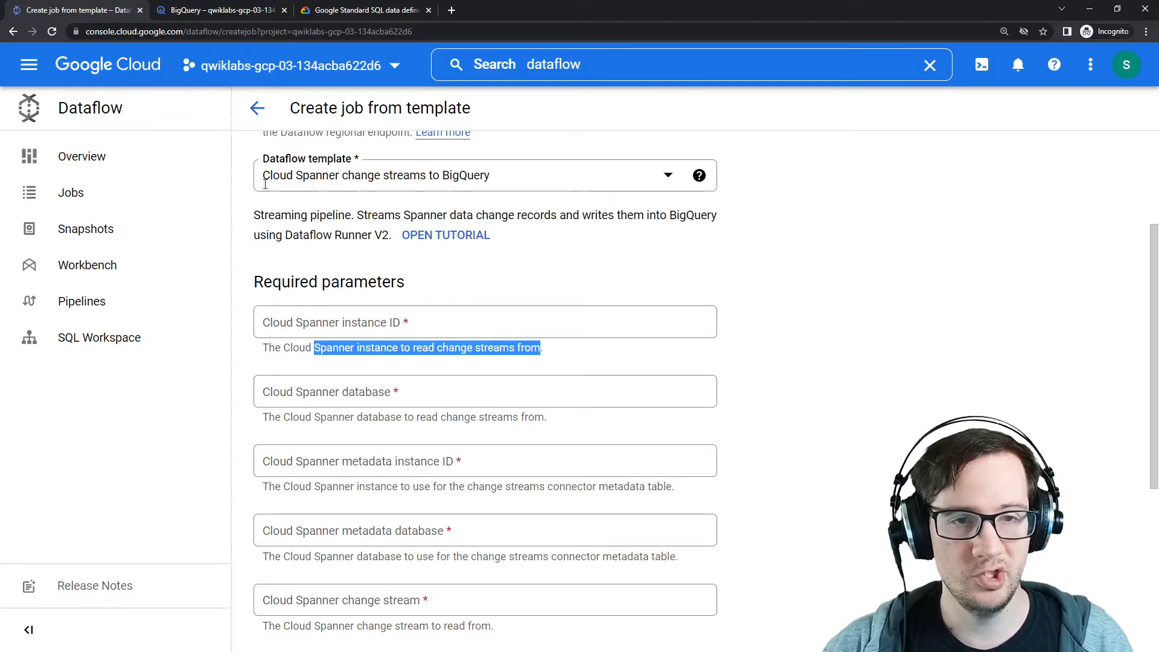
Step: Check the spanner_stream dataset in the BigQuery tab and return to the Dataflow job form
left_click(219, 16)
key("alt+Tab")
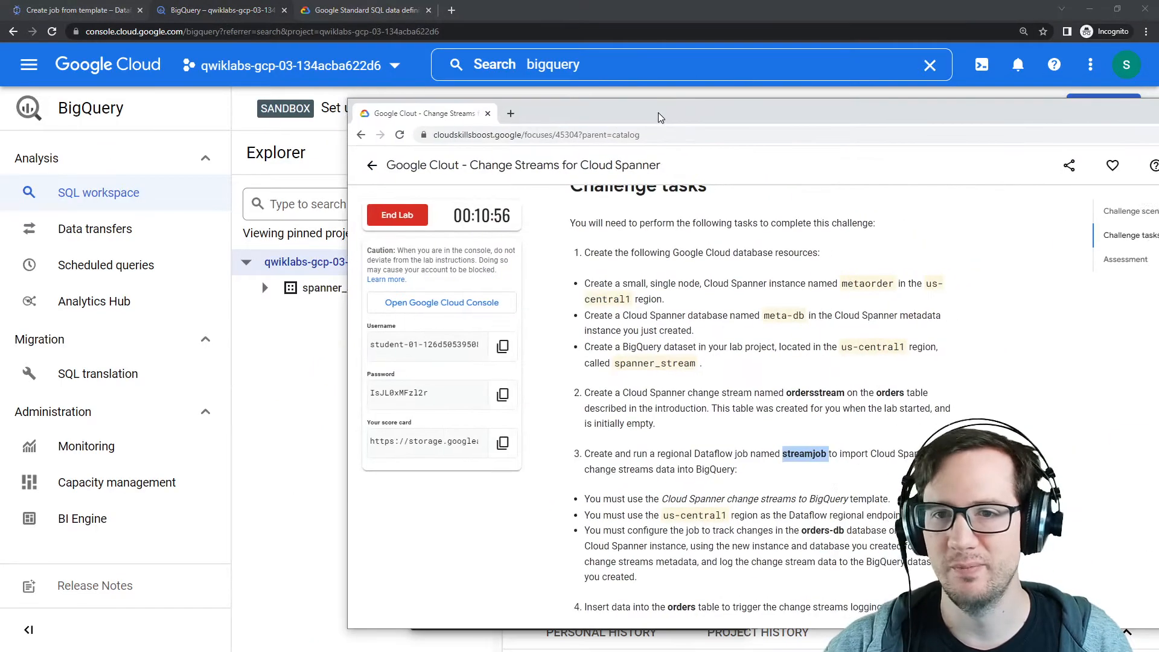
left_click_drag(659, 113, 1158, 104)
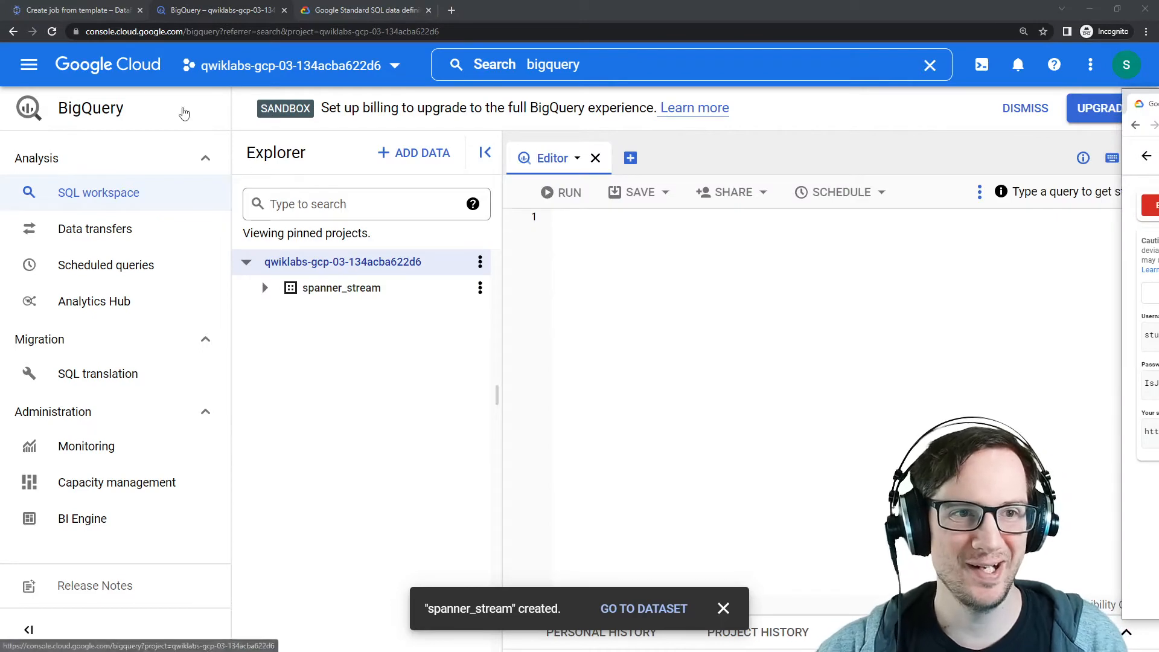
left_click(91, 18)
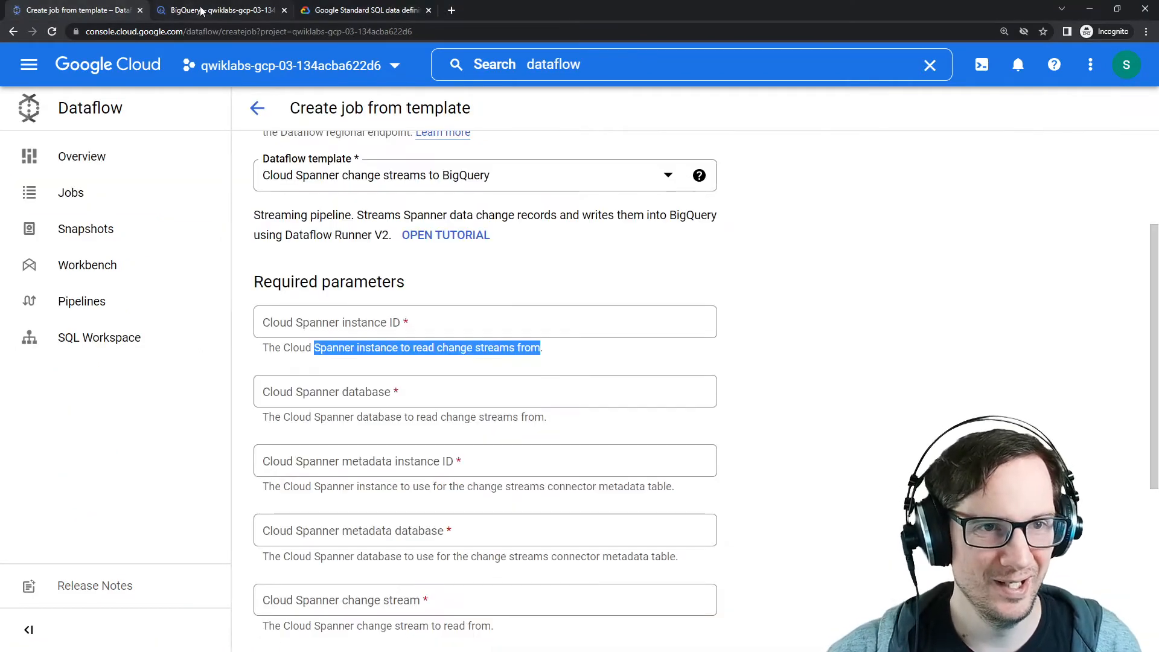
left_click(180, 16)
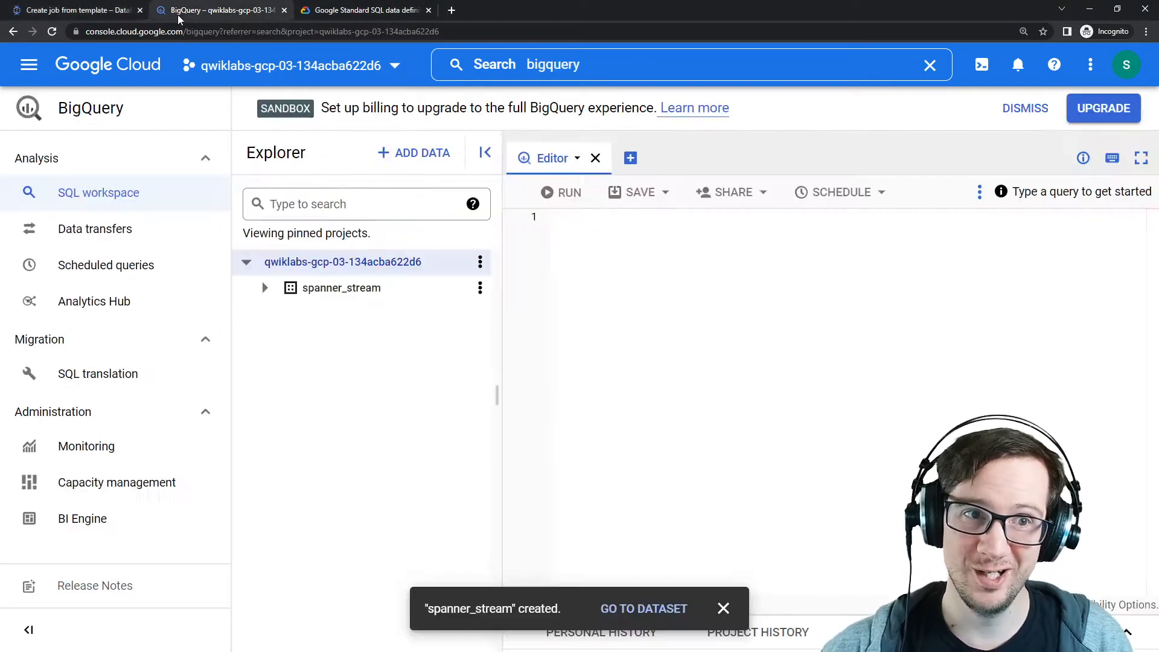
left_click(107, 19)
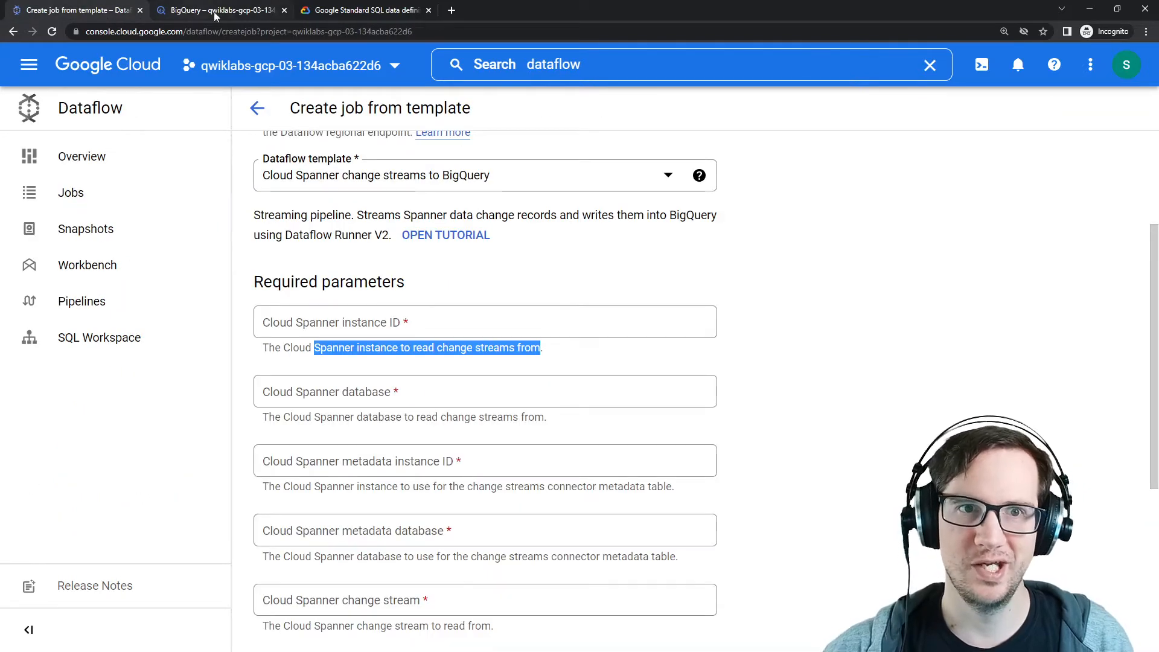
Step: Open the Cloud Spanner console in a new tab via the console search
right_click(112, 65)
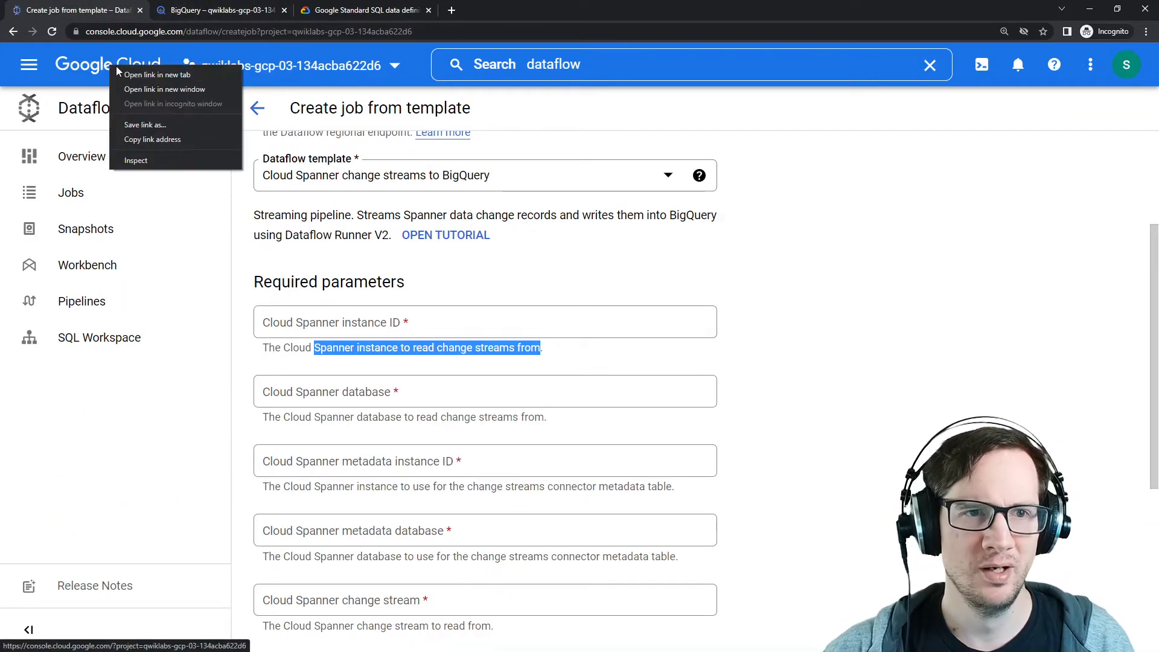
left_click(145, 73)
left_click_drag(477, 10, 215, 17)
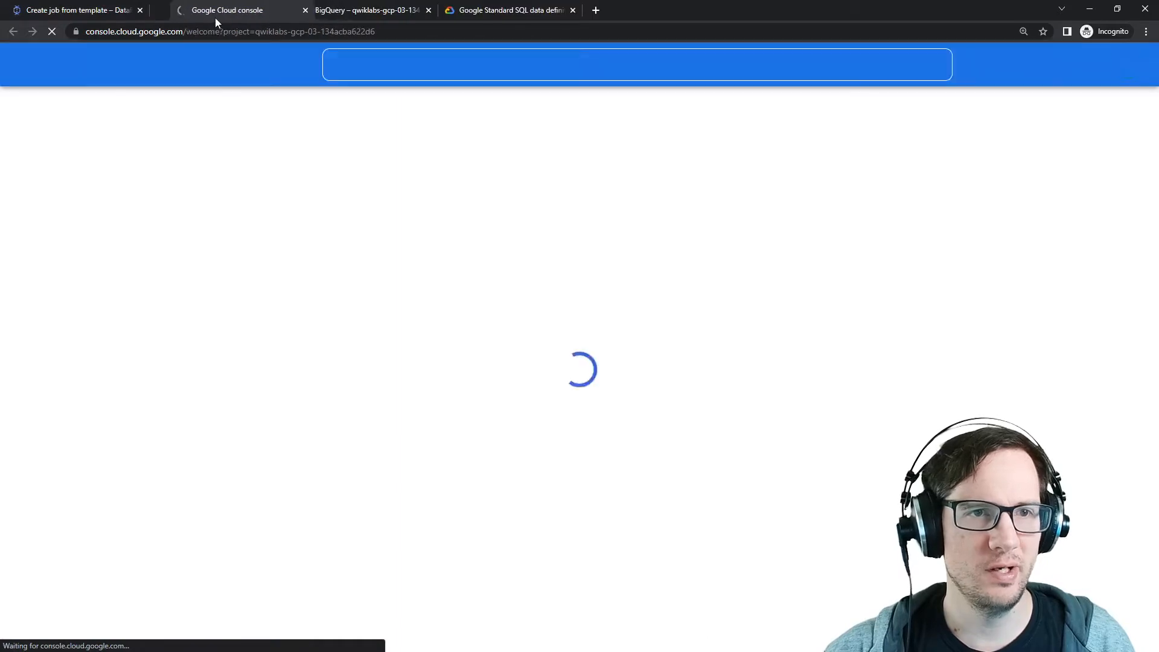
left_click(433, 64)
type("spanner")
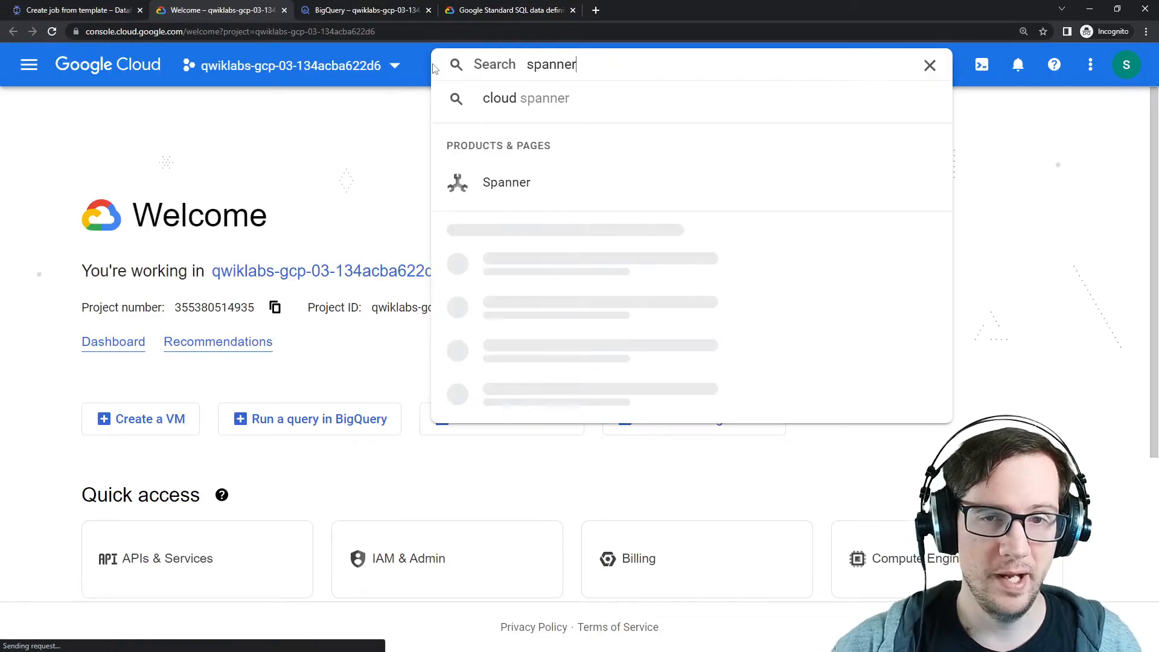
left_click(531, 187)
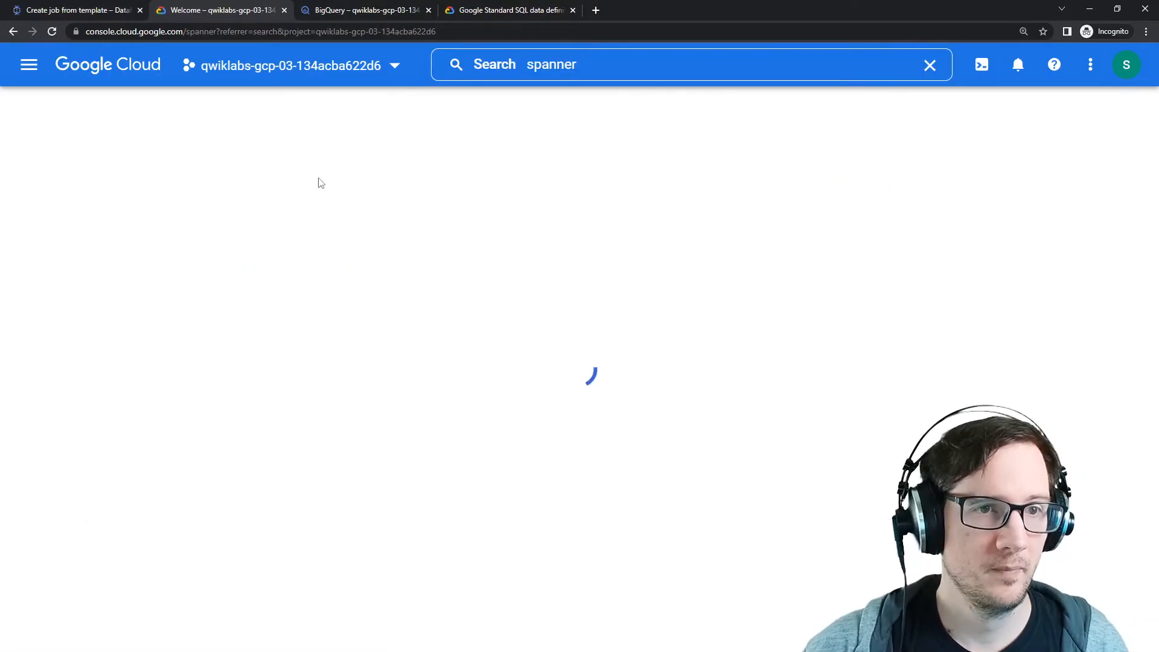
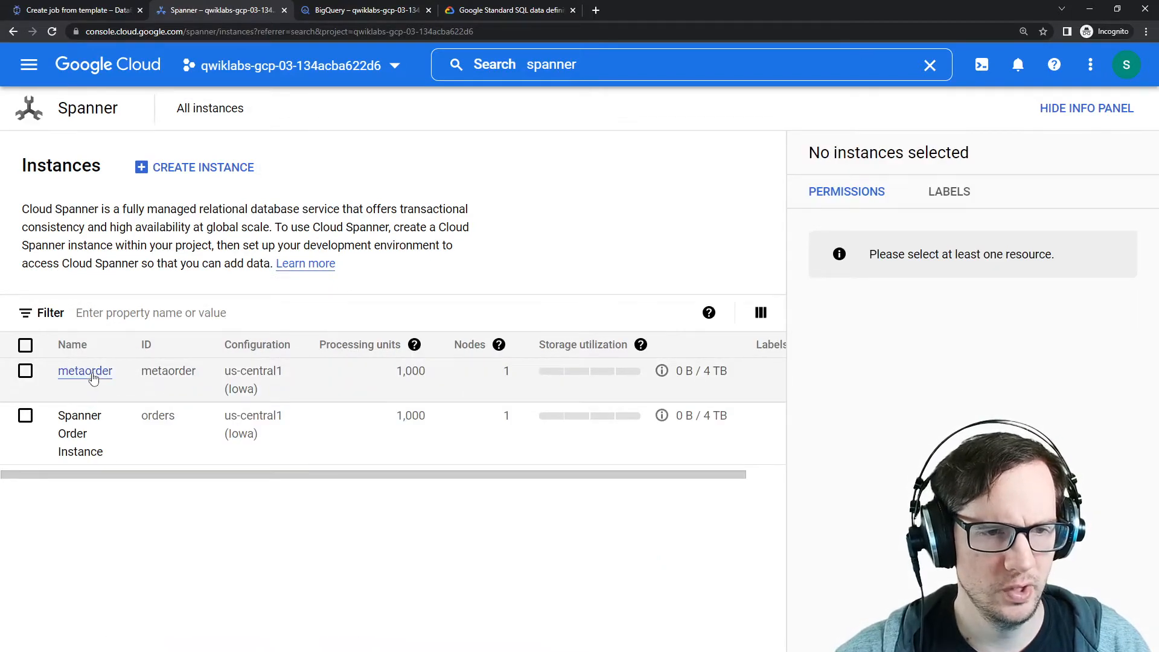
Step: Copy the orders instance ID from the Spanner Order Instance and paste it as the Cloud Spanner instance ID
left_click(82, 419)
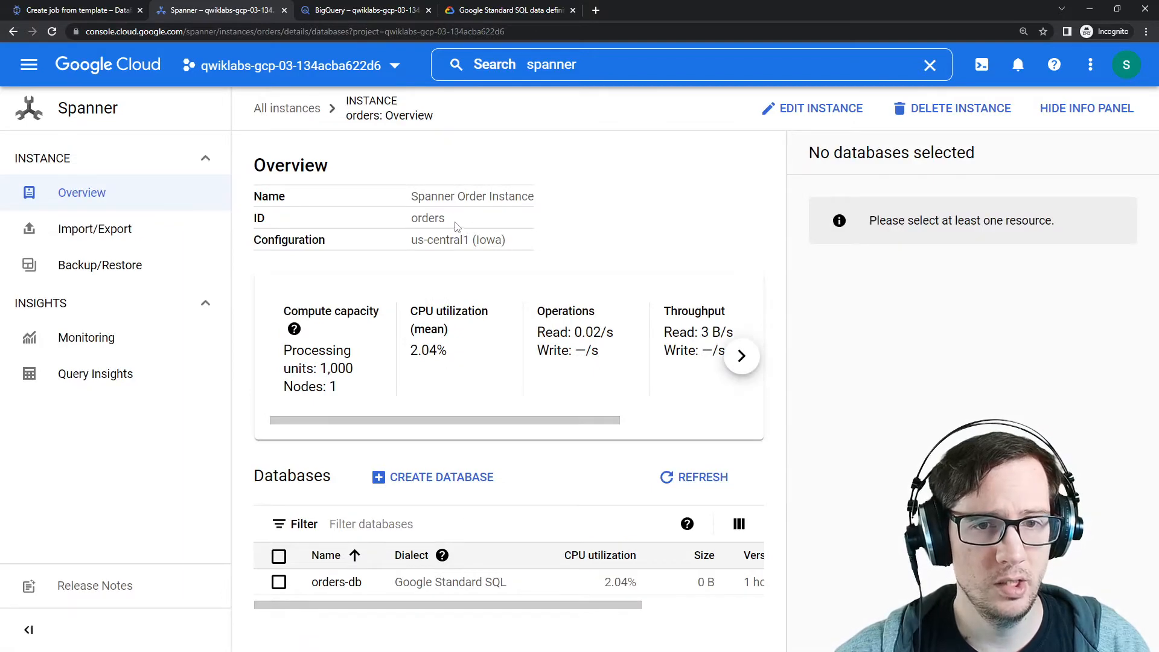
double_click(426, 217)
key("ctrl+c")
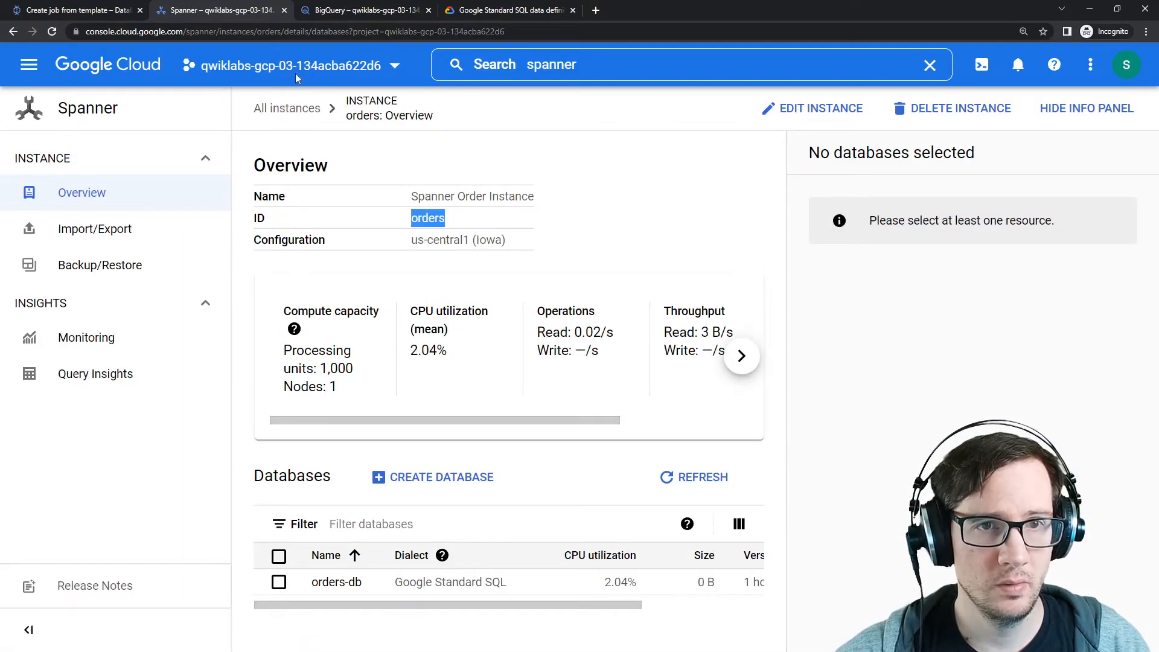
left_click(112, 12)
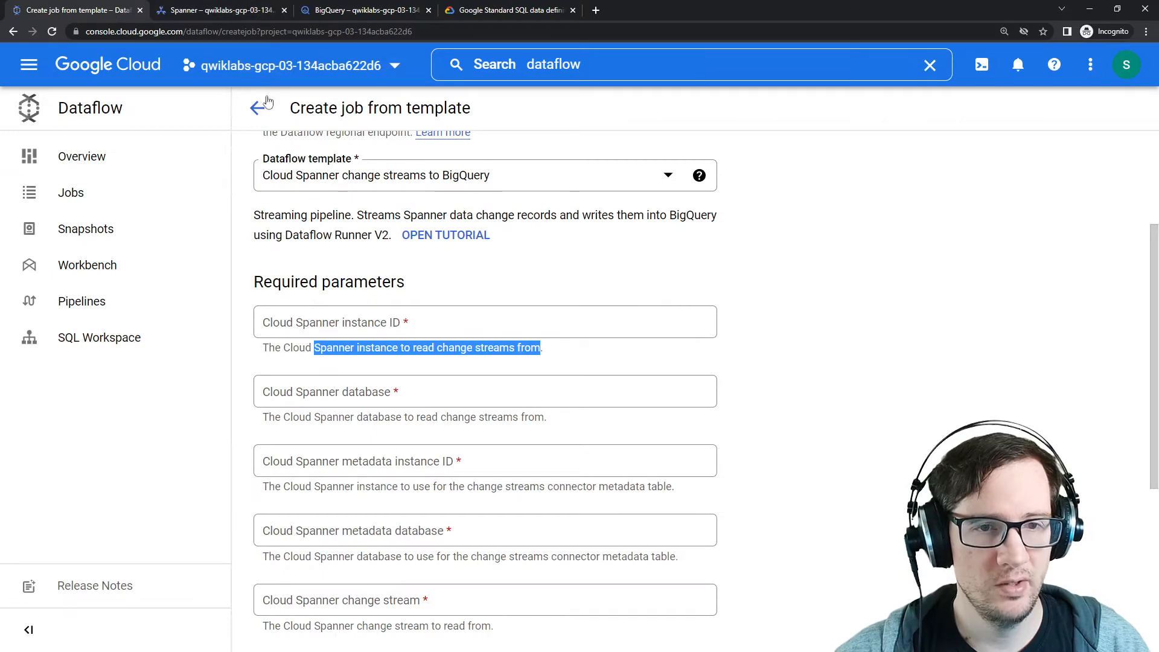
left_click(251, 12)
left_click(109, 12)
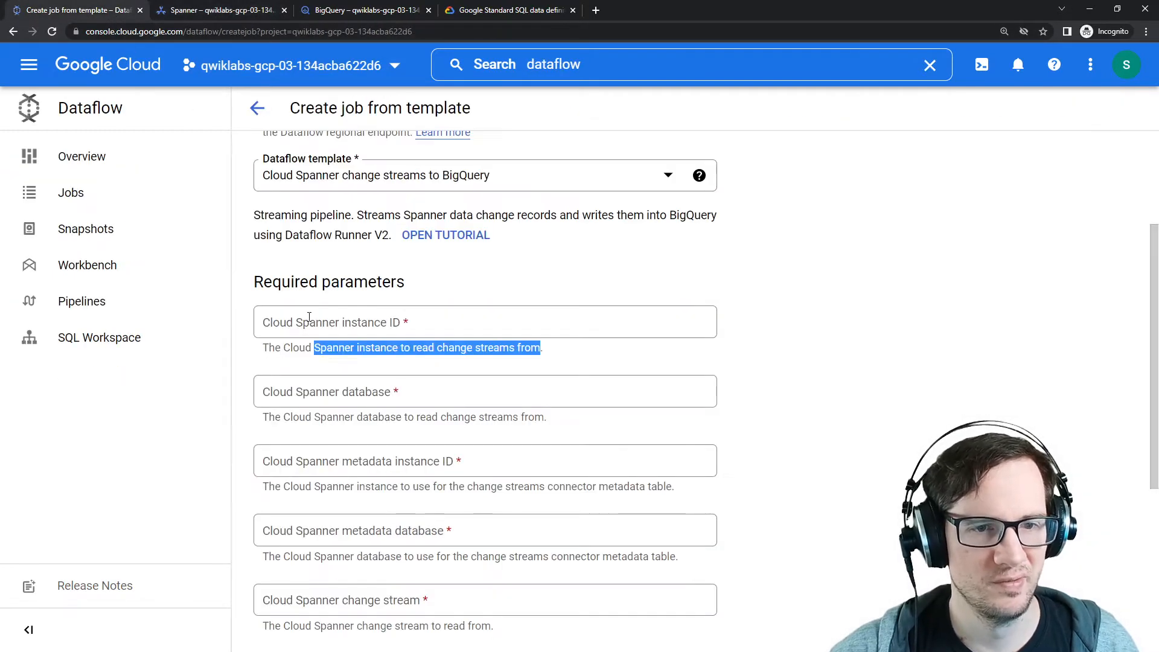
left_click(278, 322)
key("ctrl+v")
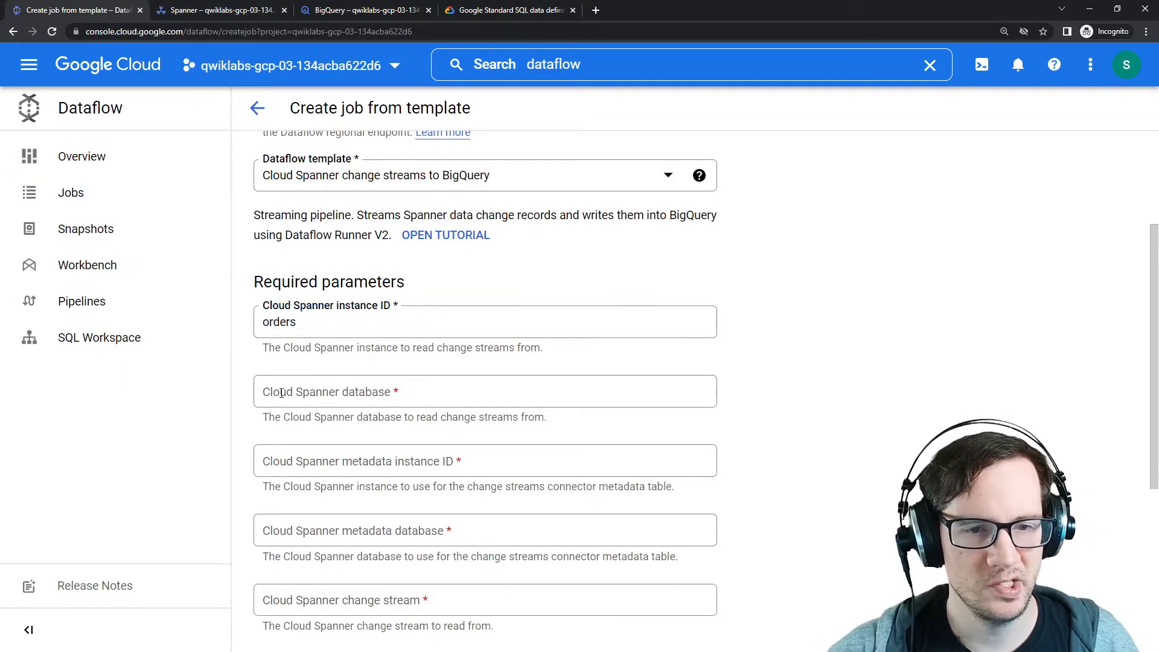
Step: Copy the orders-db database name and paste it as the Cloud Spanner database
left_click(346, 390)
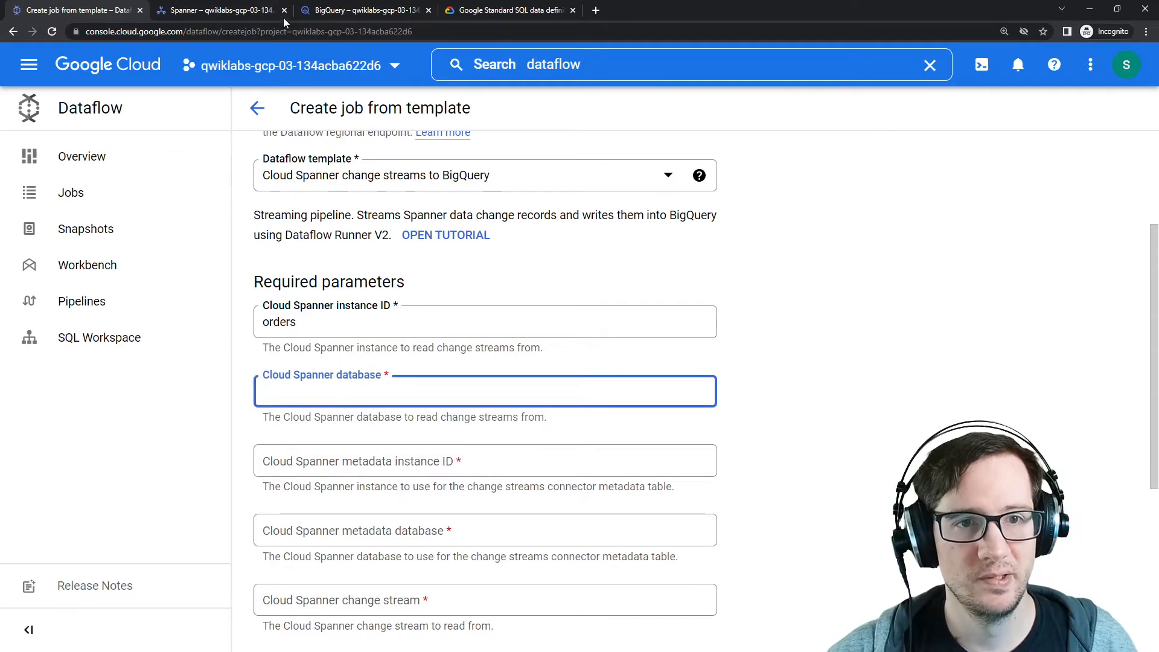
left_click(325, 13)
left_click(246, 13)
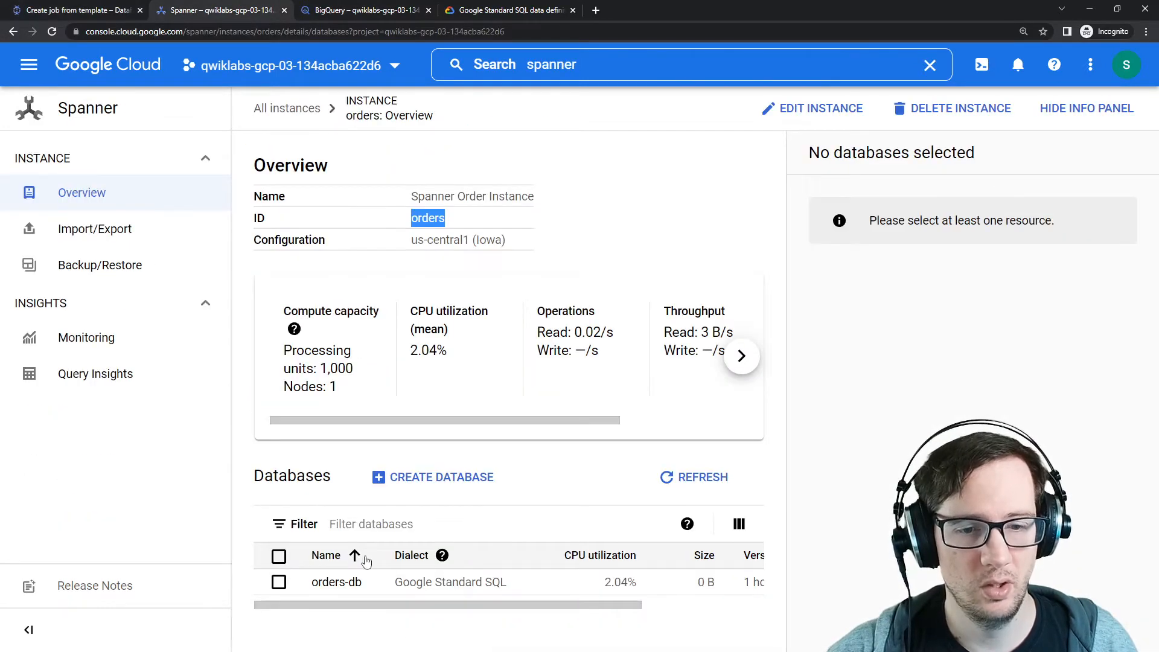
left_click_drag(362, 583, 307, 582)
key("ctrl+c")
left_click(98, 12)
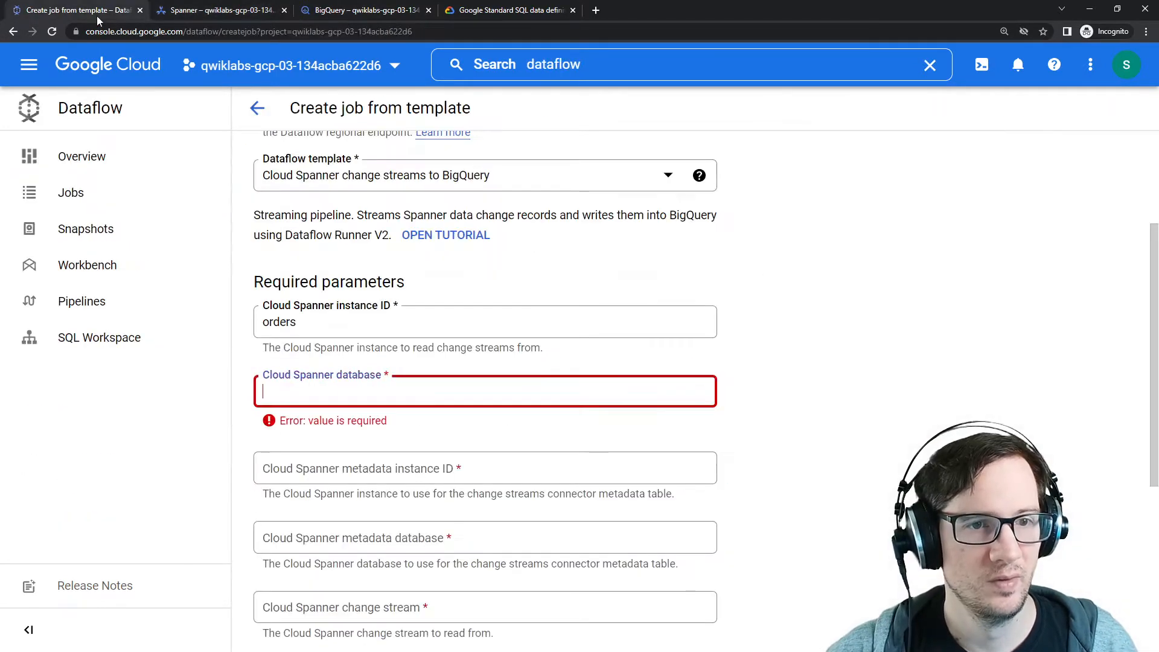
key("ctrl+v")
scroll(299, 348, "down", 2)
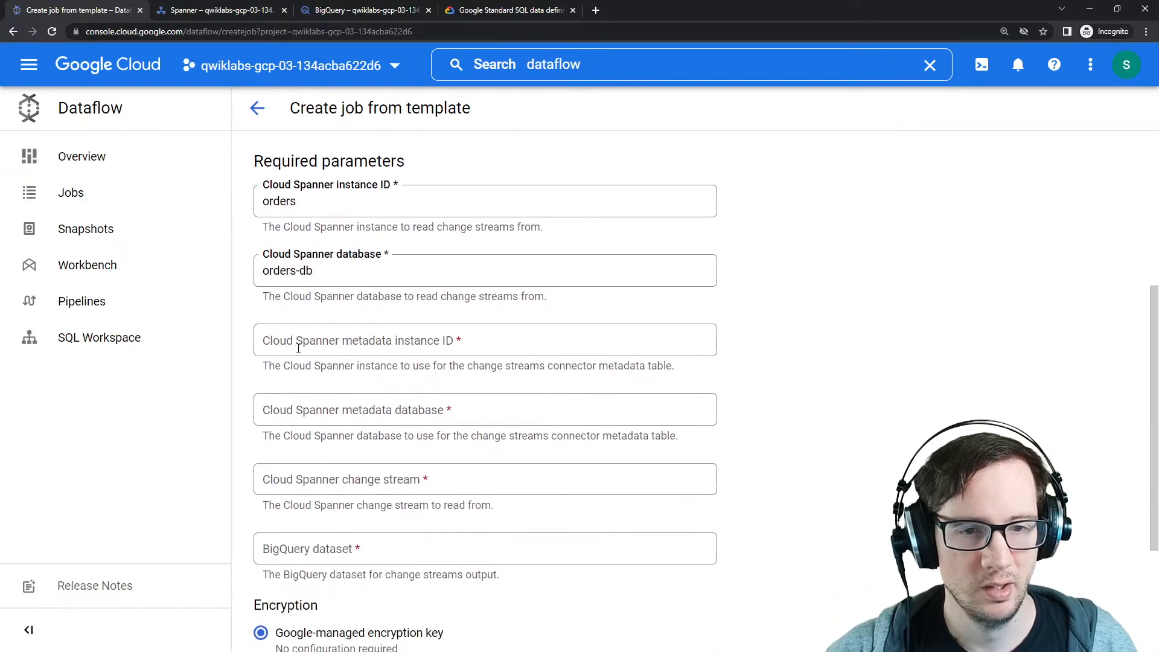
Step: Check the metaorder instance and enter metadata as the Cloud Spanner metadata instance ID
left_click(261, 11)
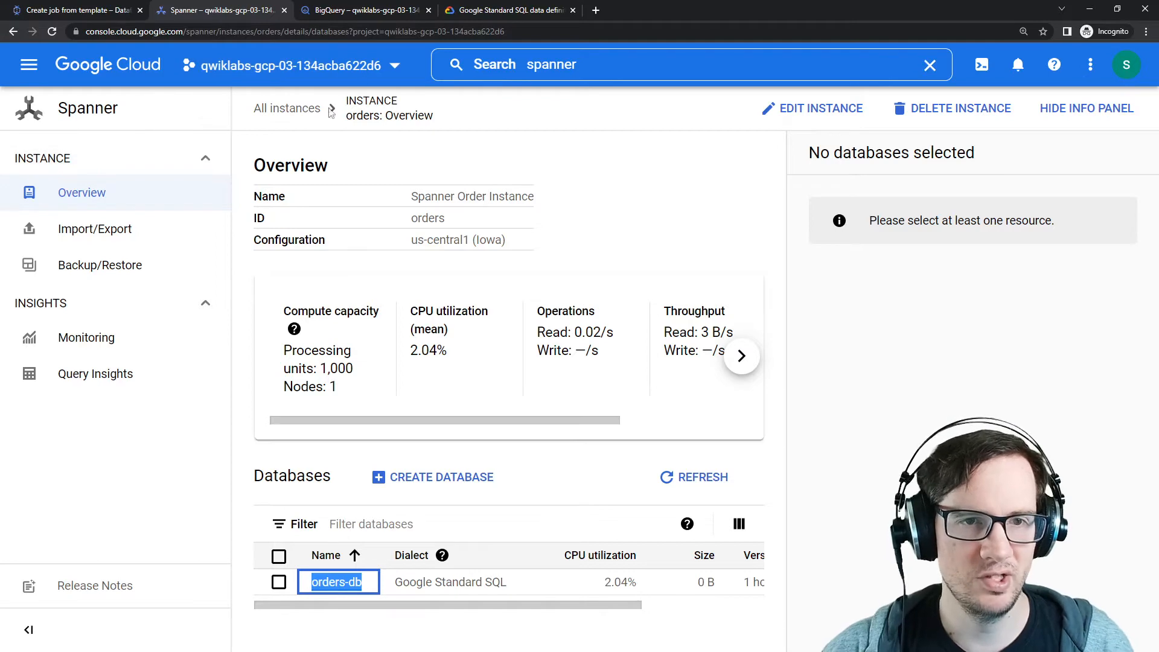
left_click(287, 109)
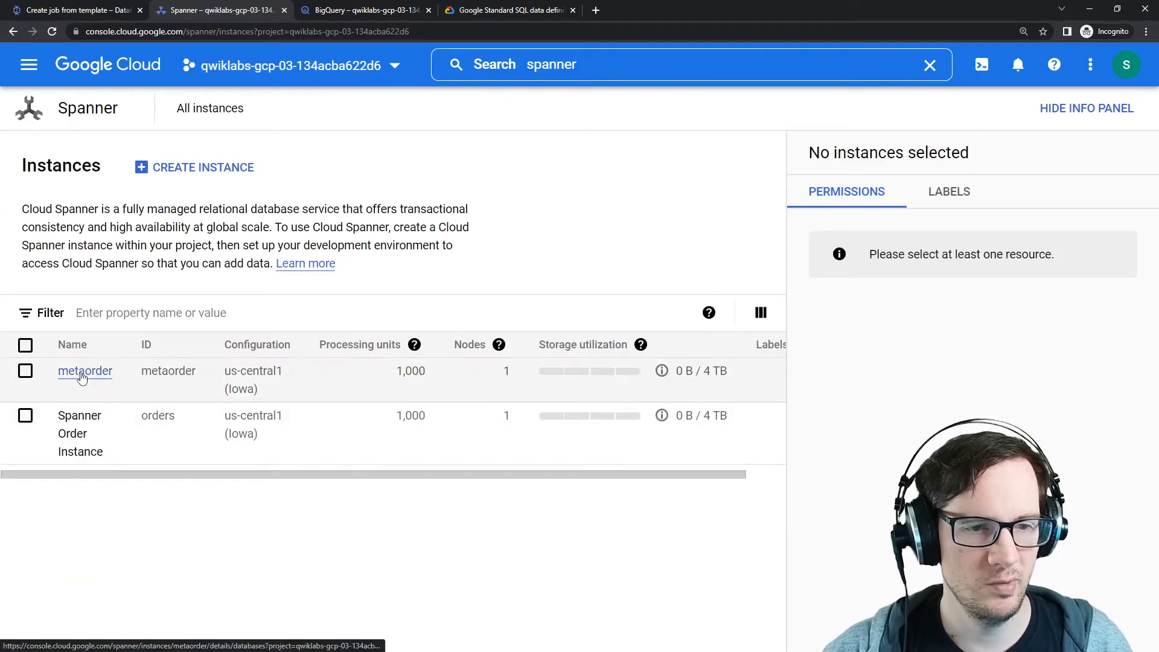
left_click(76, 373)
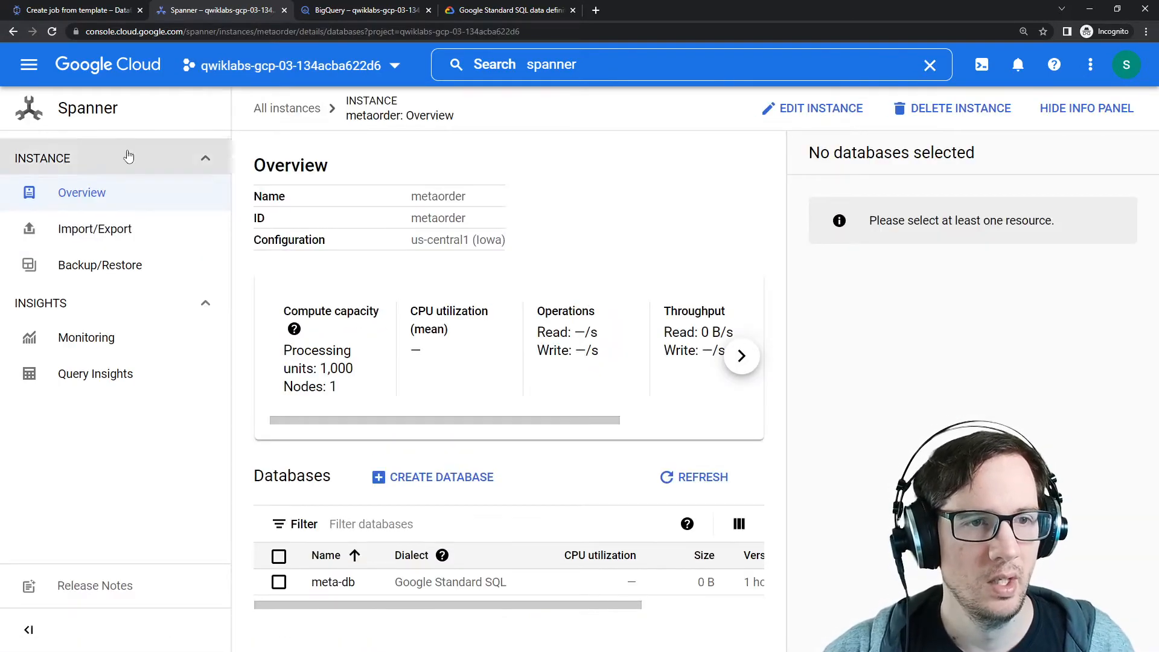
left_click(75, 10)
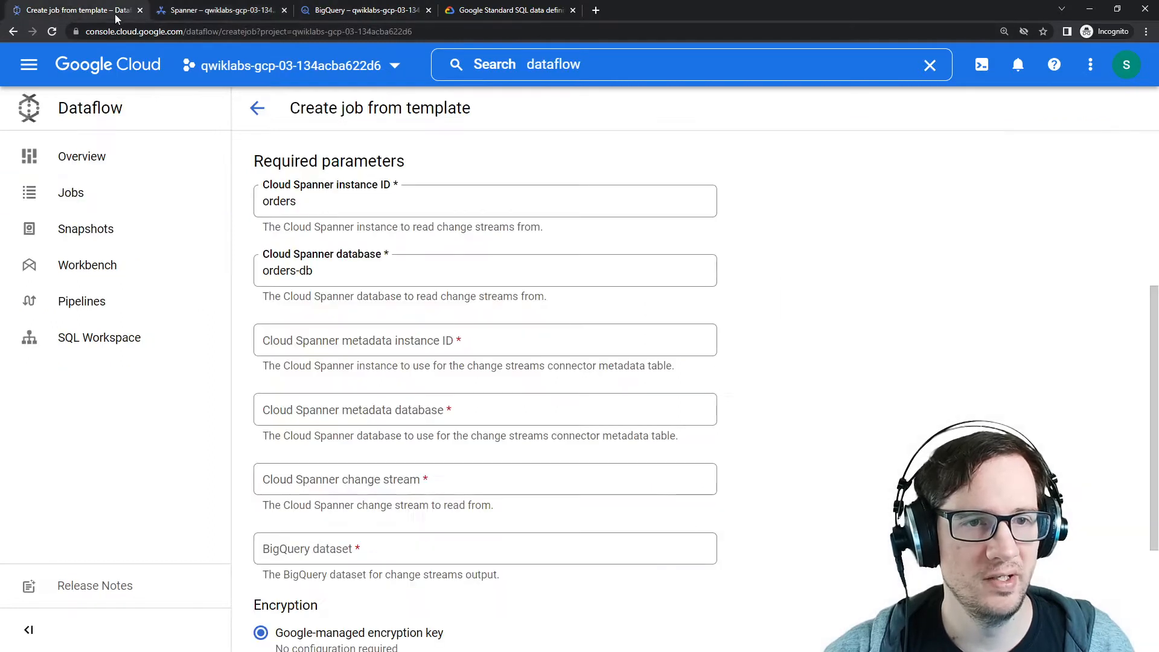
left_click(311, 344)
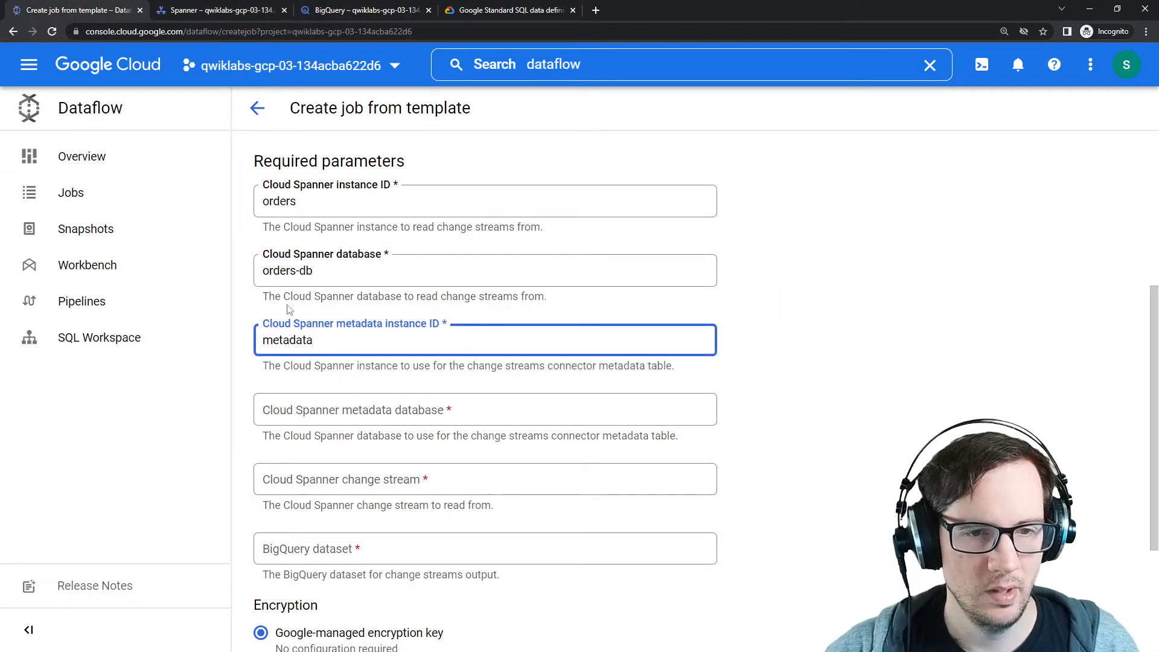
Step: Enter meta-db as the Cloud Spanner metadata database
left_click(320, 14)
left_click(242, 14)
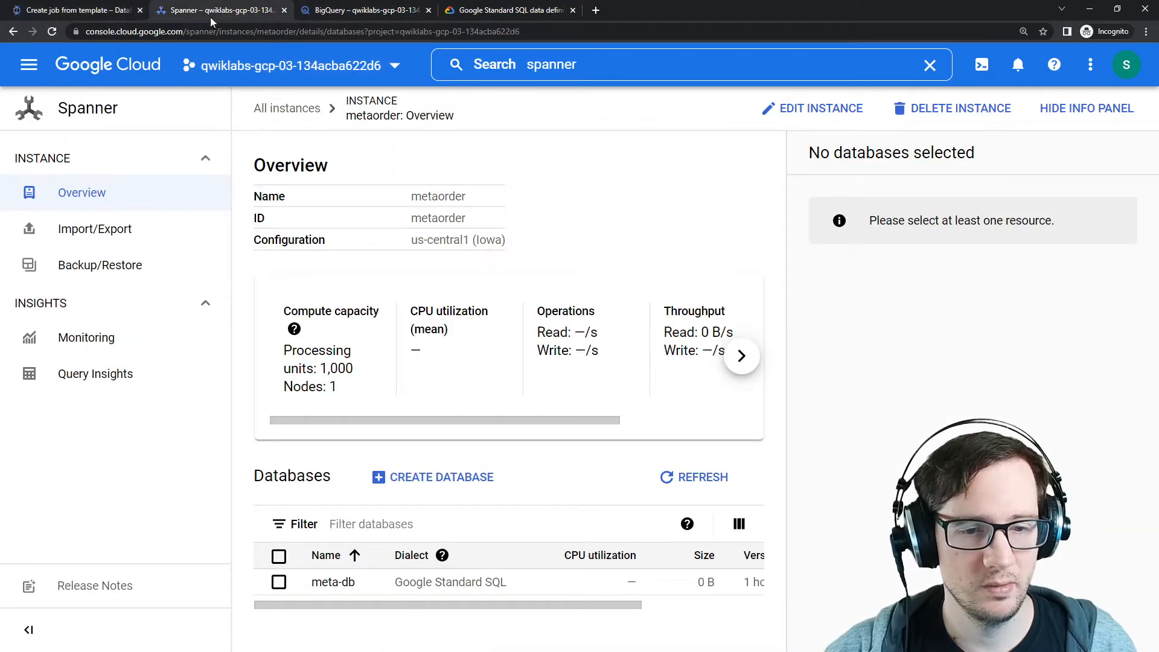
left_click(112, 13)
left_click(315, 409)
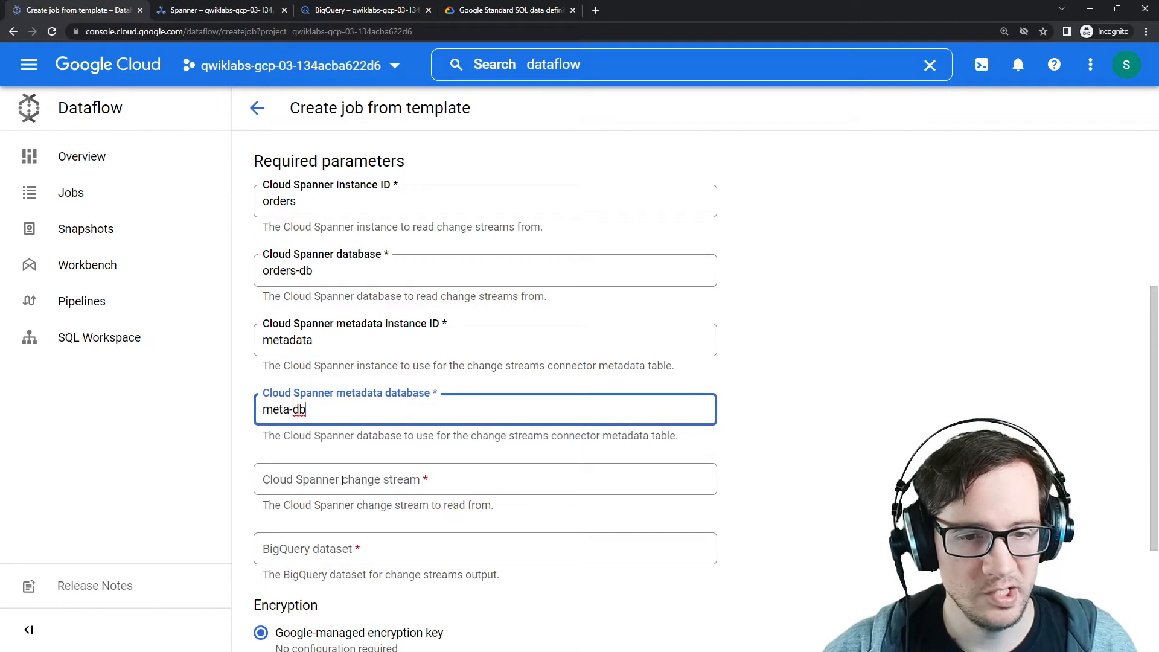
Step: Copy the ordersstream change stream name from orders-db and paste it as the Cloud Spanner change stream
left_click(231, 14)
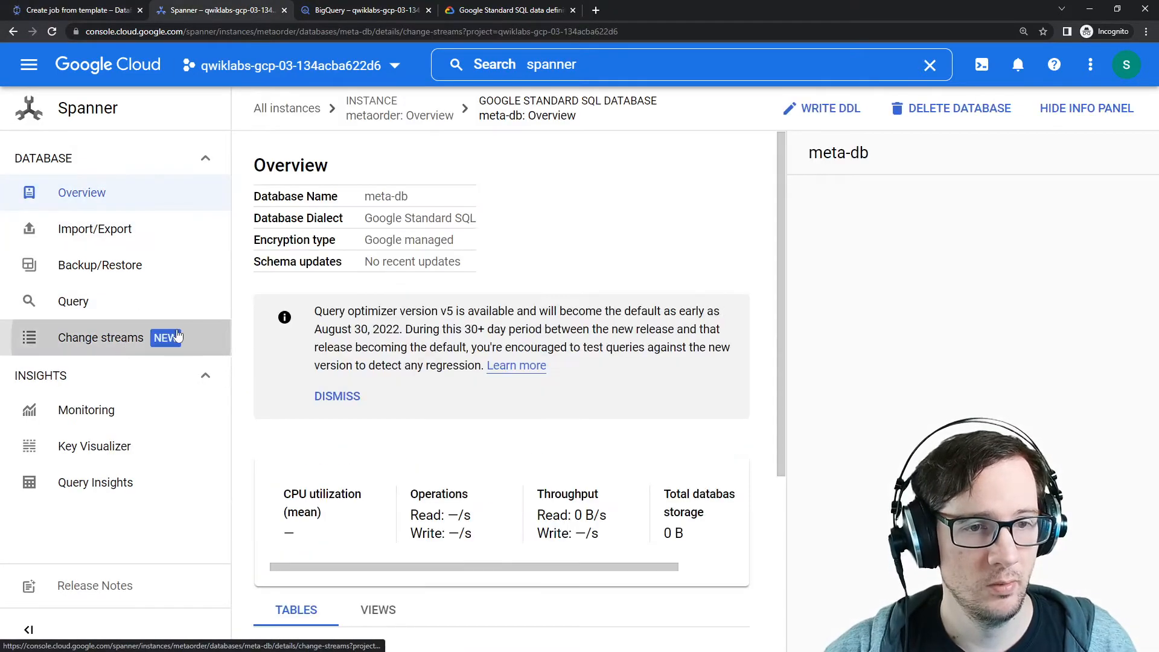
left_click(159, 336)
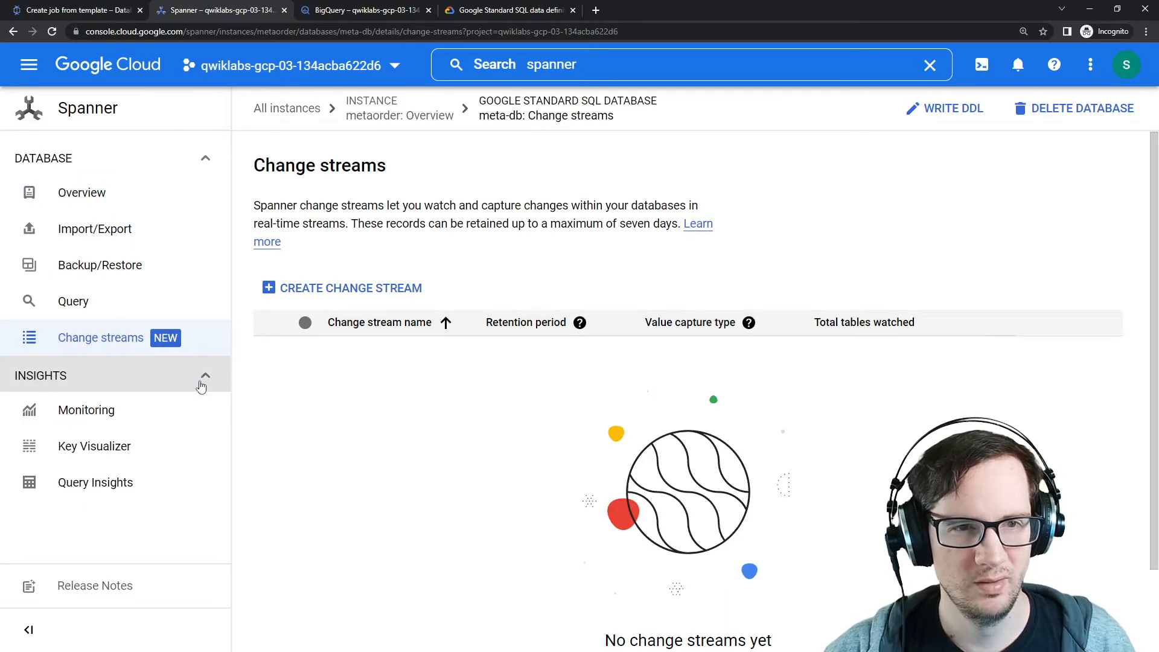
left_click(287, 109)
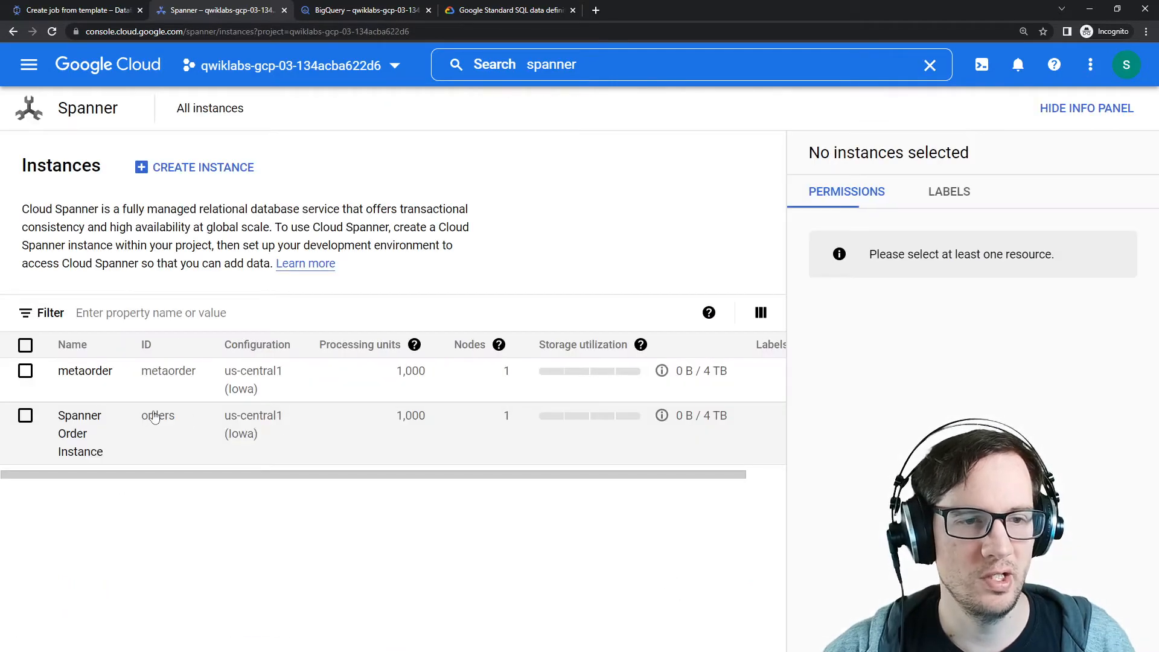
left_click(77, 439)
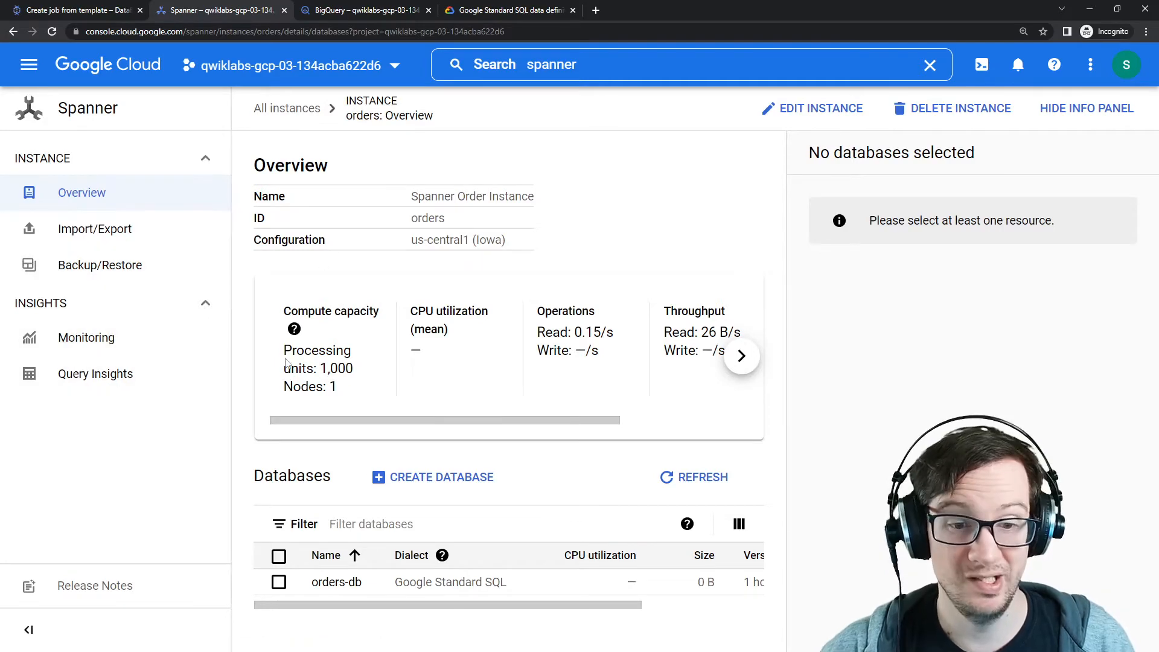
left_click(336, 582)
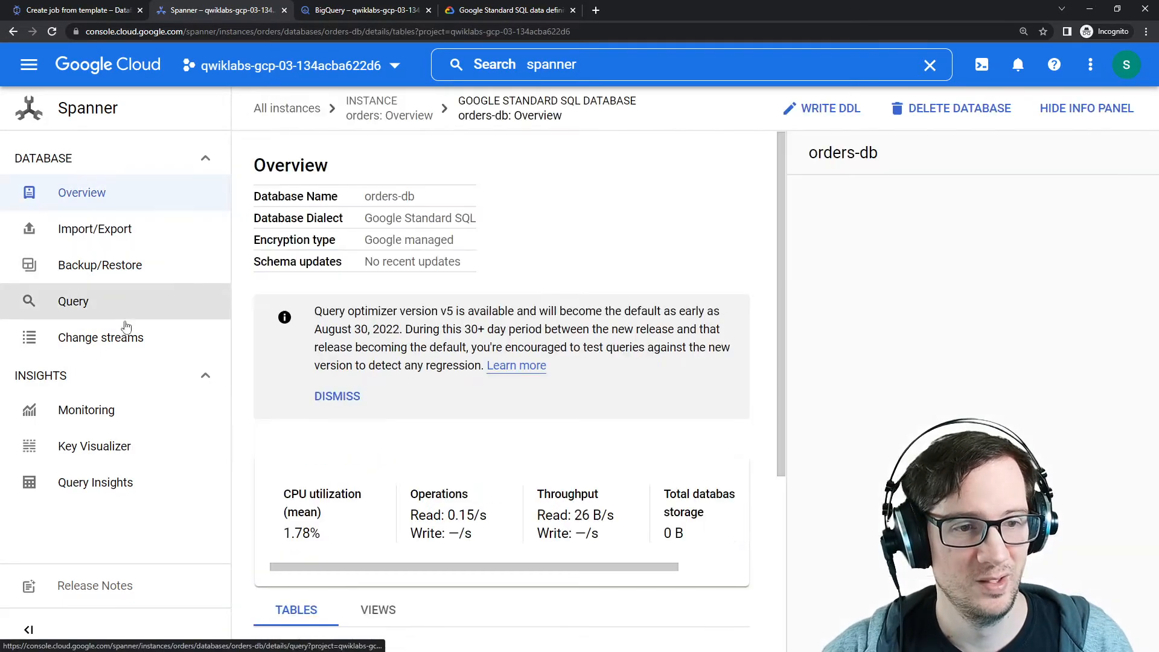
left_click(127, 336)
left_click_drag(401, 356, 323, 361)
left_click(114, 13)
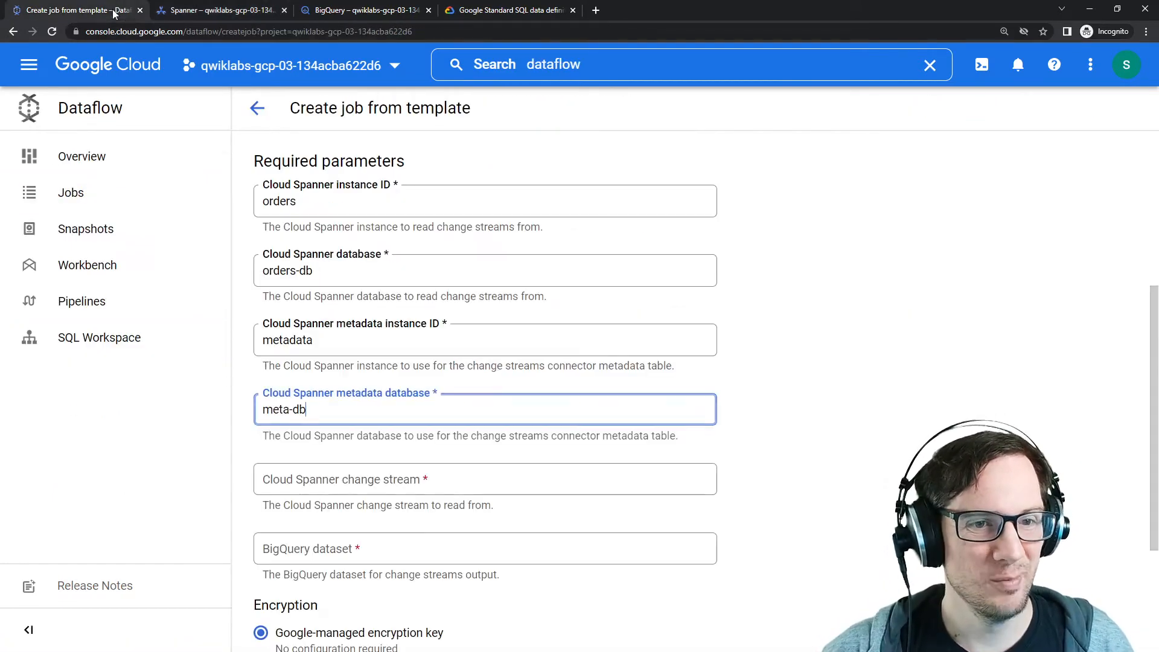
left_click(357, 480)
key("ctrl+v")
scroll(364, 465, "down", 1)
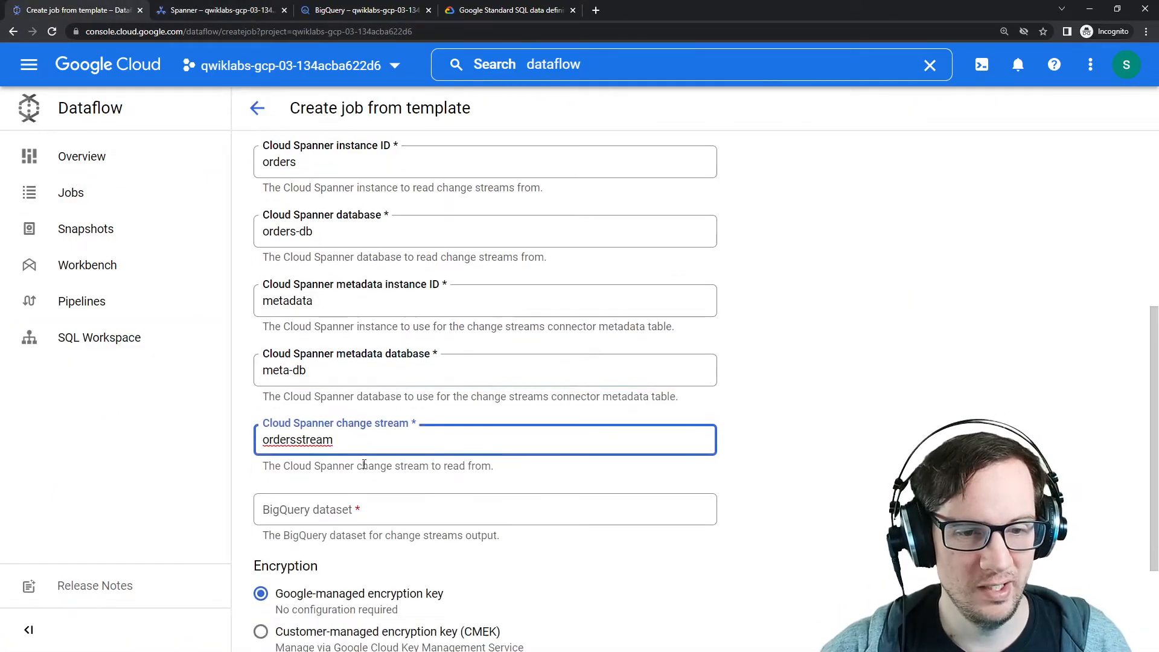
Step: Copy the spanner_stream dataset name from BigQuery and paste it as the BigQuery dataset
left_click(360, 486)
left_click(362, 10)
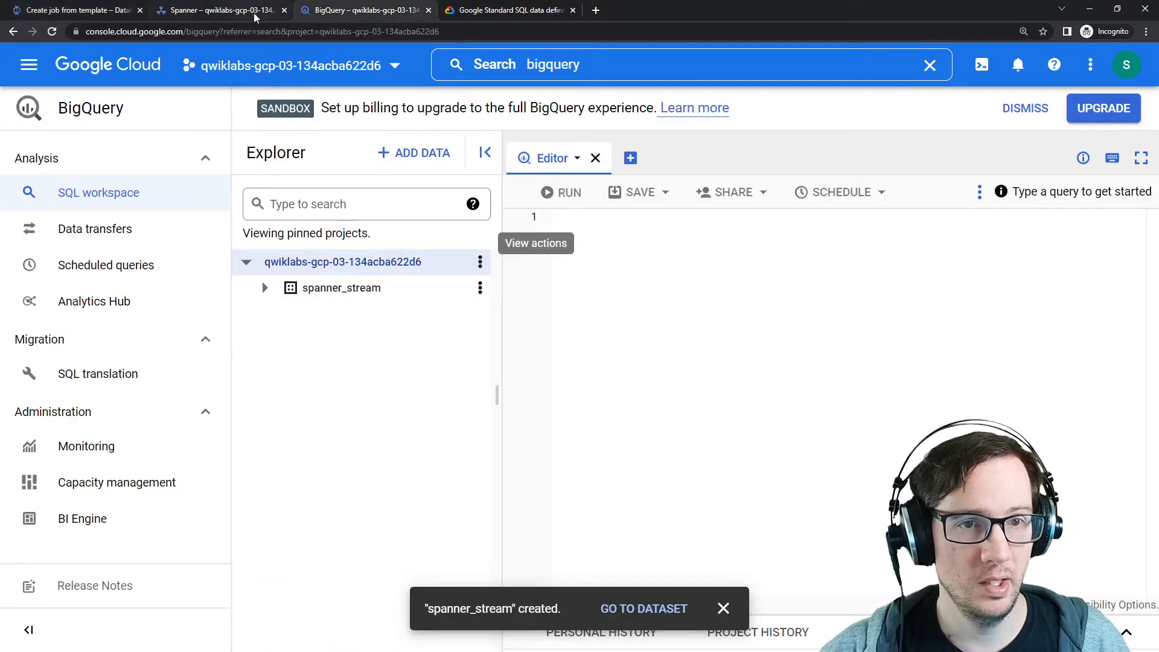
left_click(341, 289)
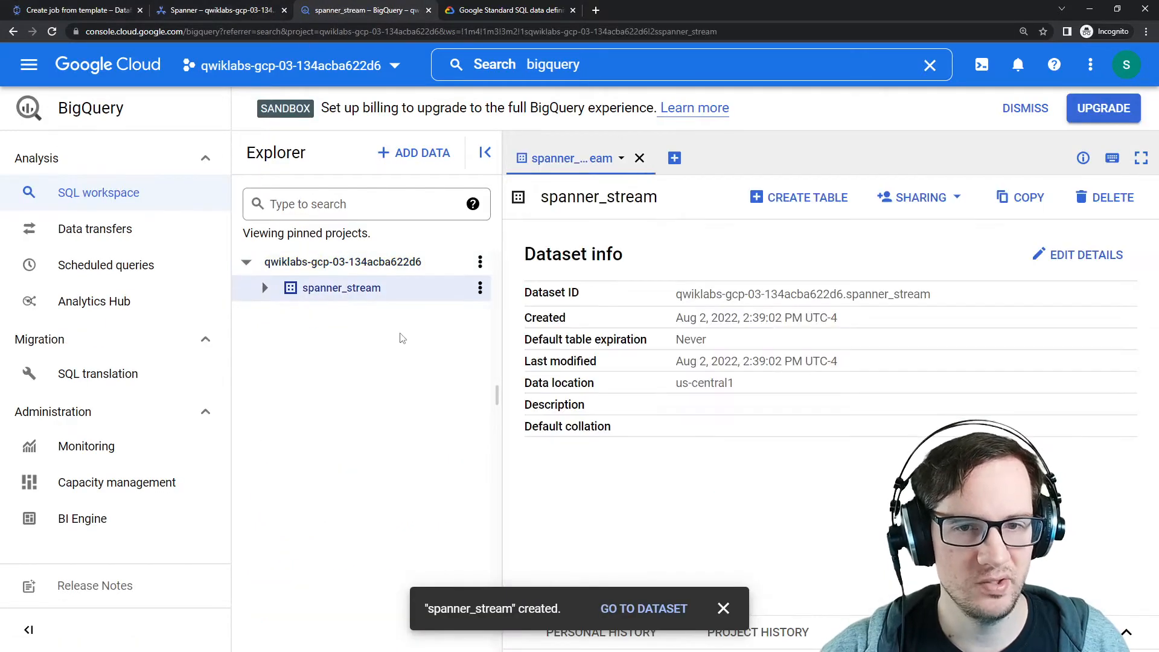
left_click_drag(666, 205, 535, 199)
key("ctrl+c")
left_click(94, 11)
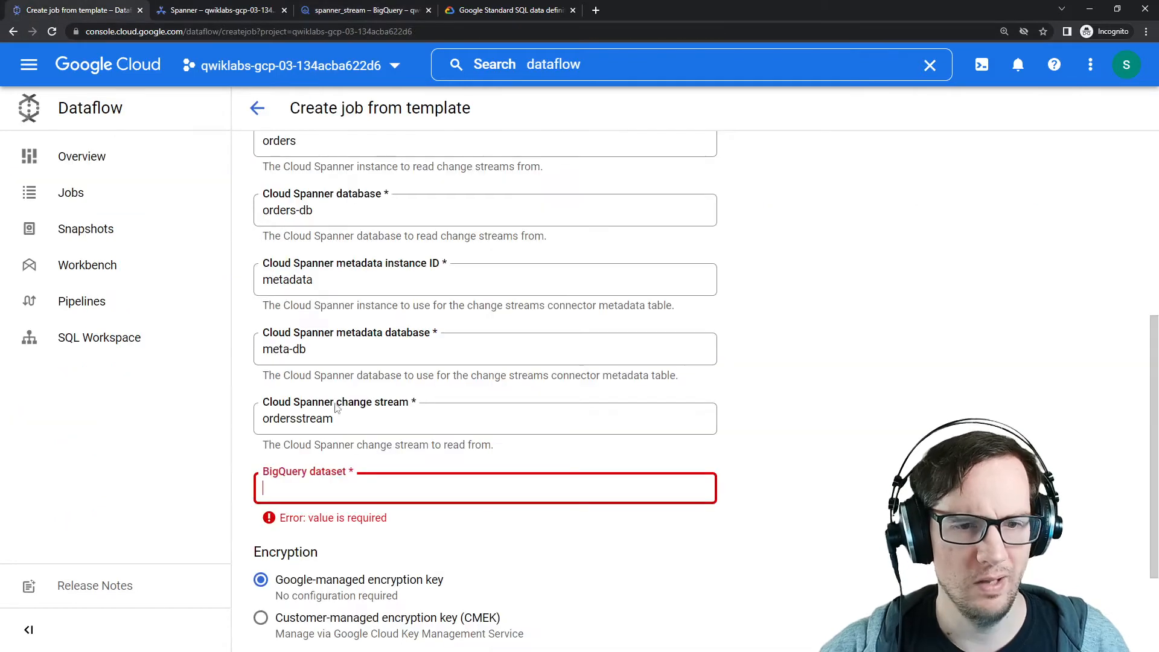
key("ctrl+v")
left_click(459, 460)
scroll(389, 377, "down", 2)
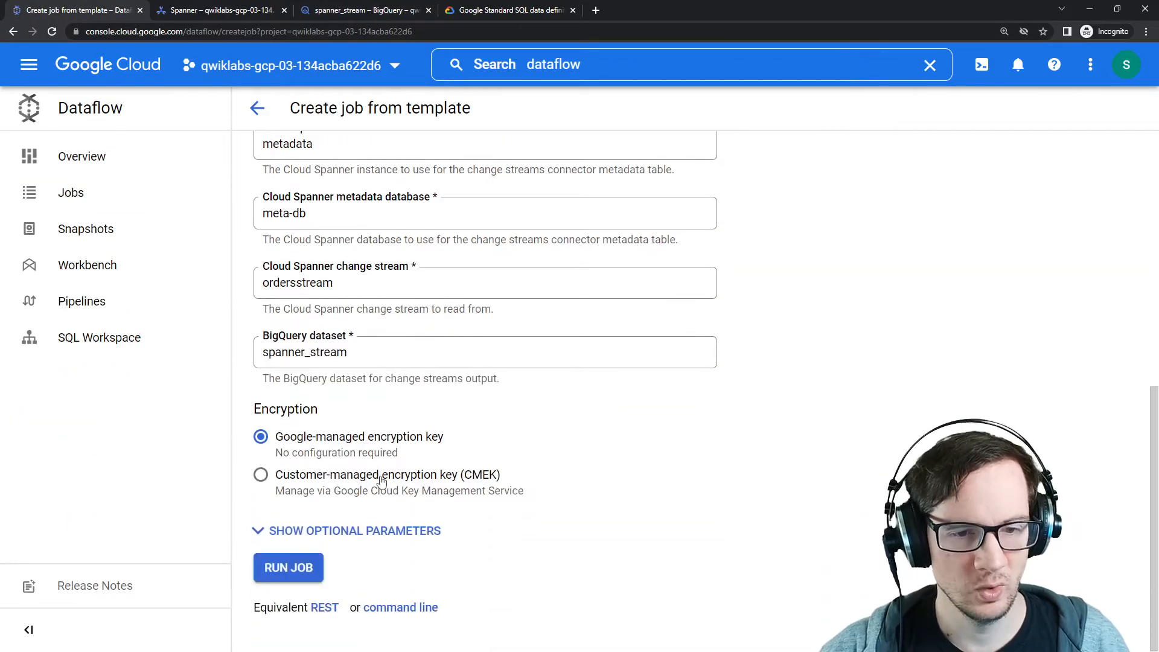
Step: Expand and review the optional parameters, then run the Dataflow job
left_click(331, 531)
scroll(254, 412, "down", 7)
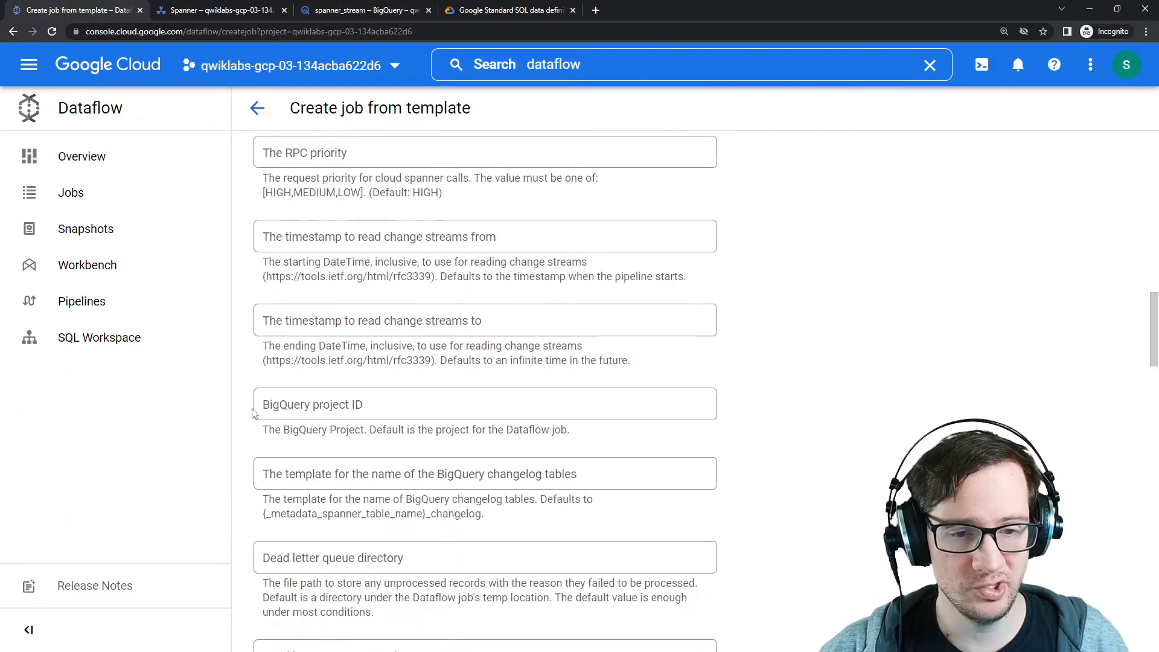
scroll(254, 412, "down", 1)
scroll(298, 534, "up", 5)
scroll(354, 525, "down", 20)
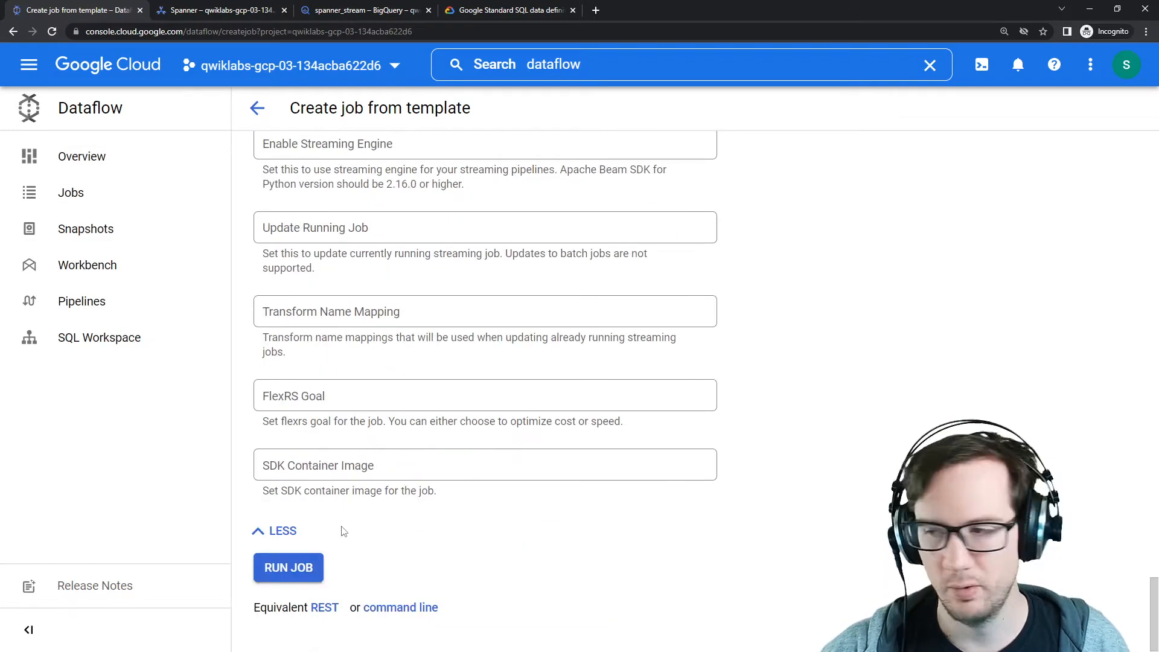
left_click(309, 578)
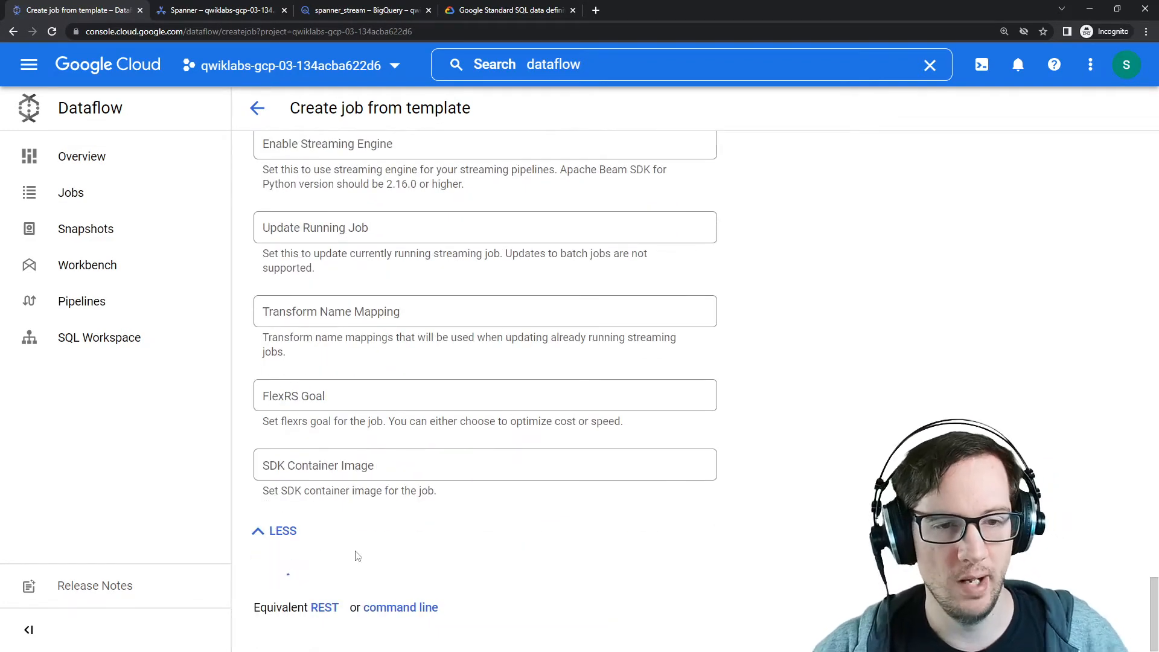
scroll(365, 543, "up", 10)
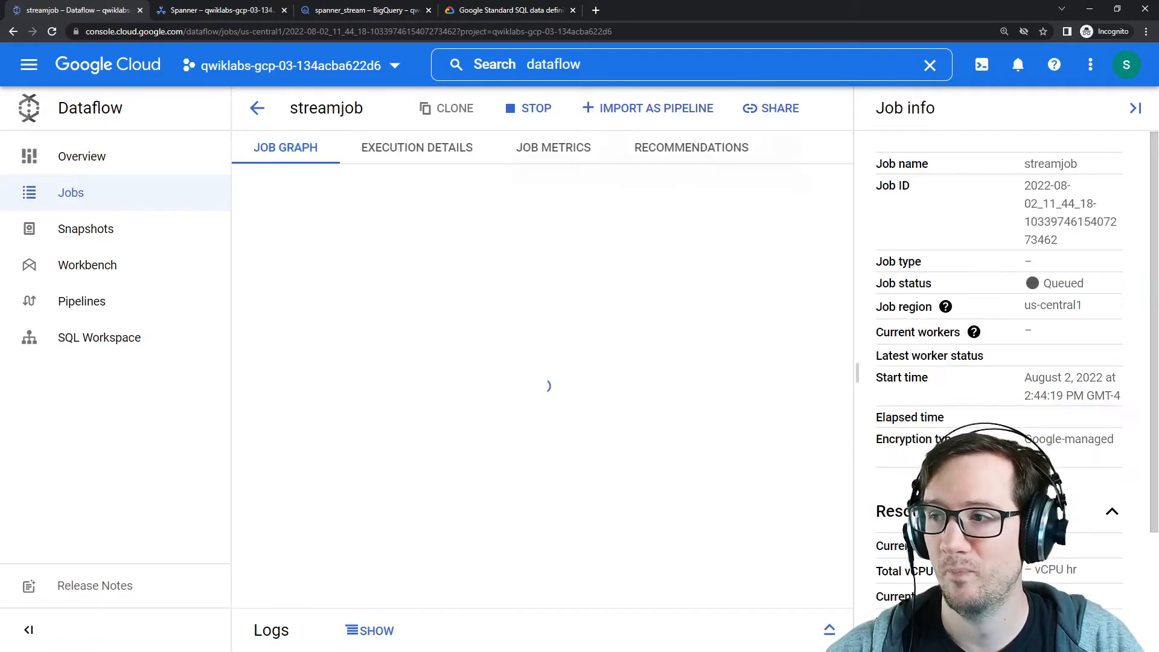
Step: Compare the lab's template and regional endpoint requirements with the running job's region
key("alt+Tab")
left_click_drag(749, 113, 557, 96)
scroll(605, 166, "down", 1)
left_click_drag(602, 411, 828, 411)
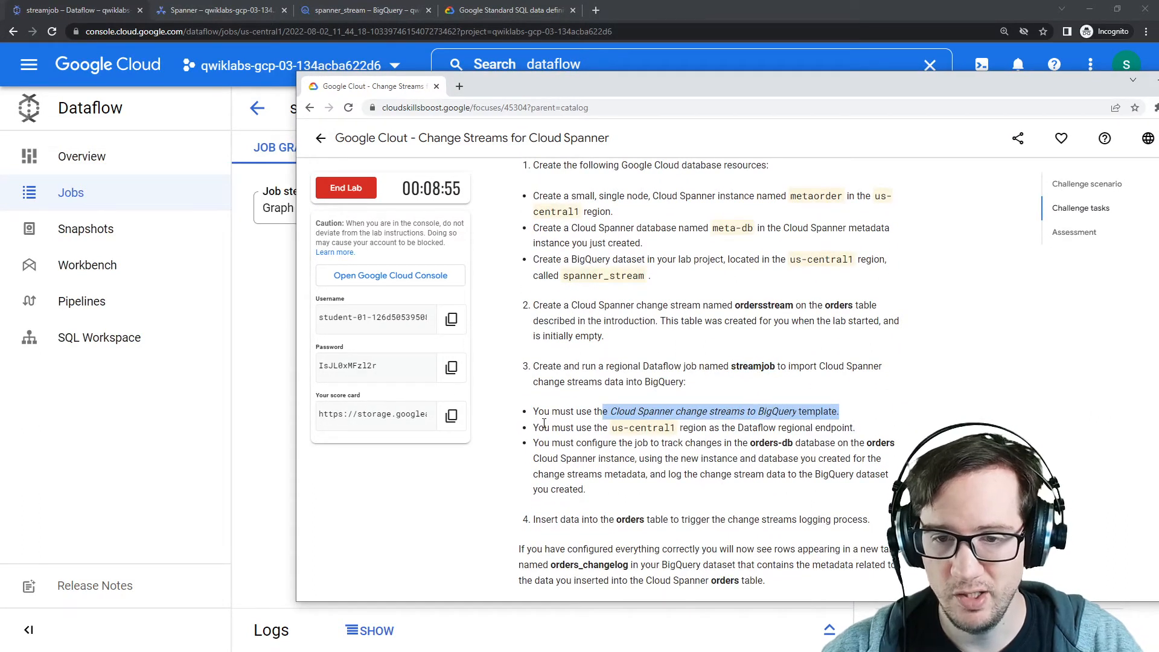
left_click_drag(544, 423, 828, 425)
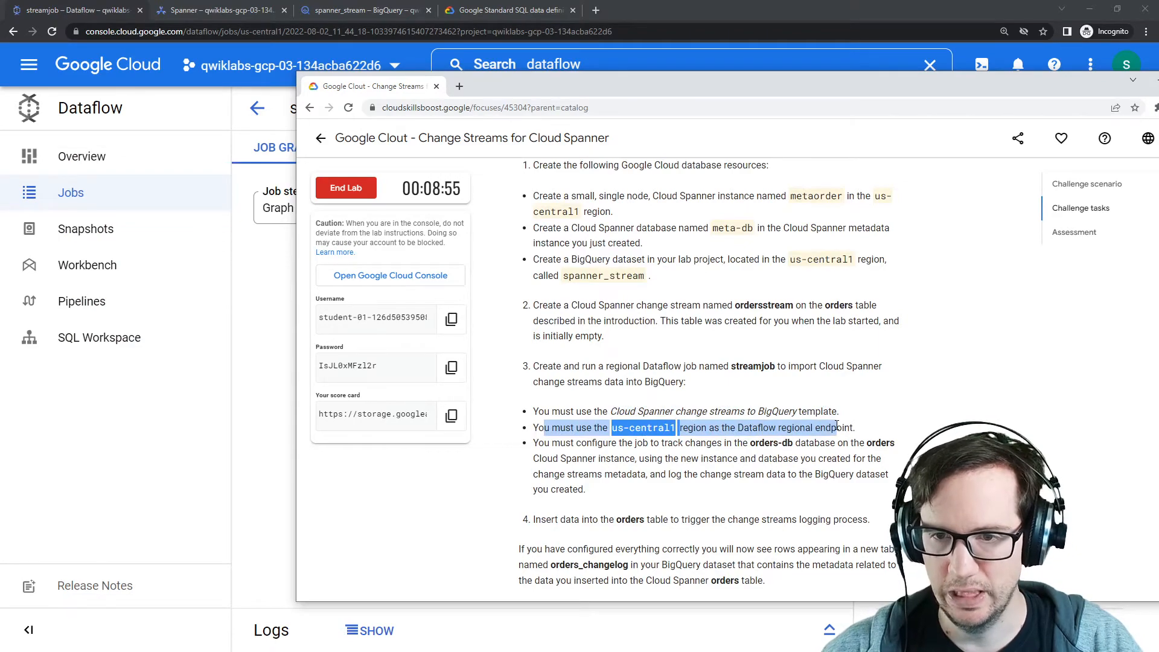
left_click_drag(553, 78, 1156, 241)
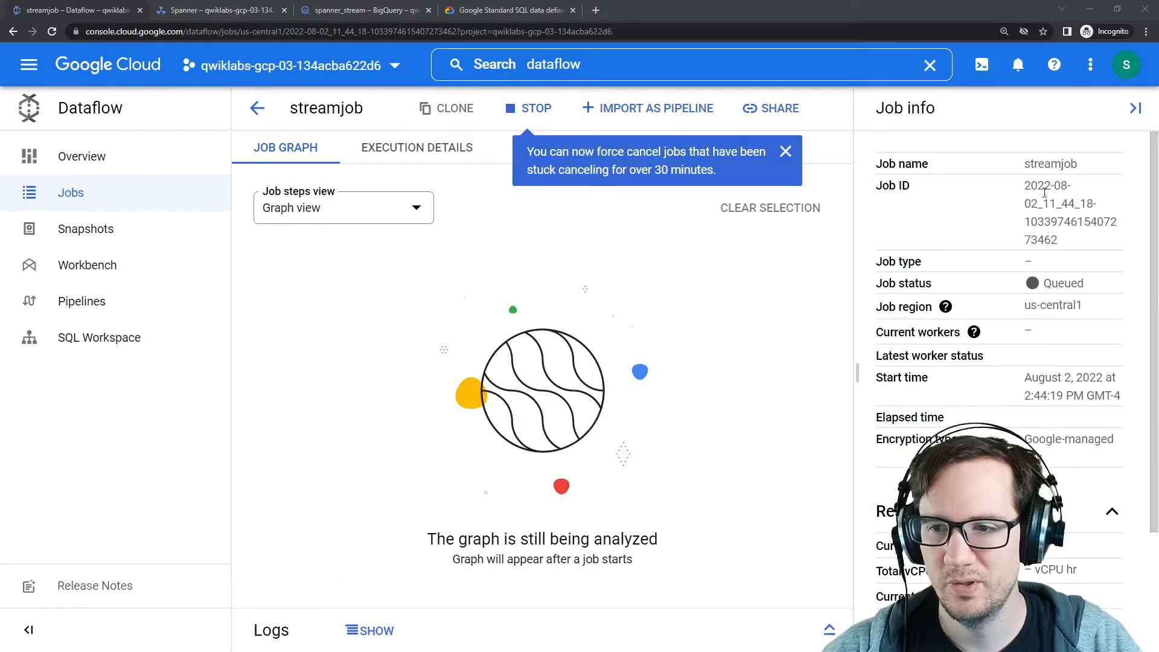
left_click_drag(1026, 309, 1094, 310)
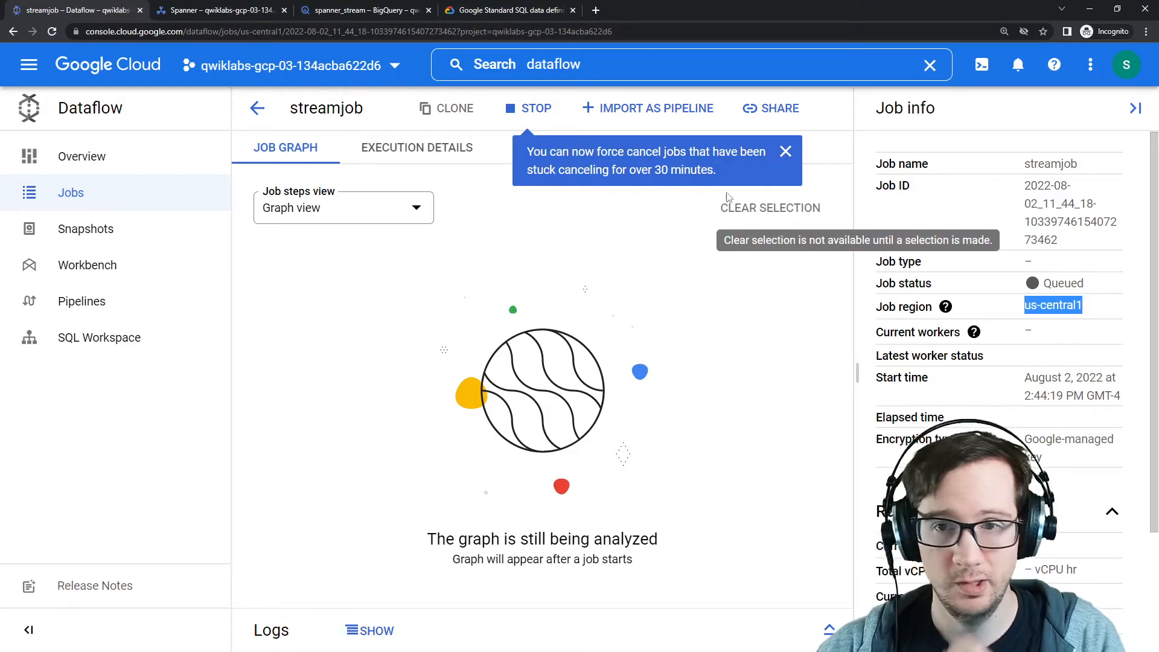
Step: Review the queued streamjob's execution details, close the tutorial panel, and refresh the Dataflow jobs list
left_click(788, 151)
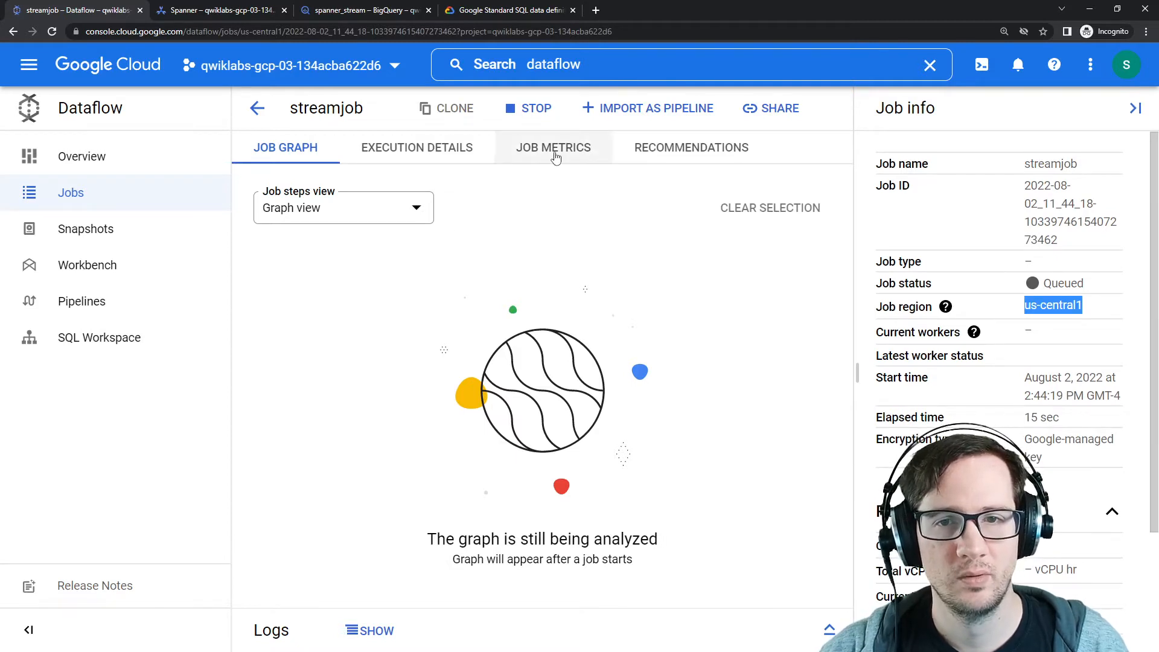
left_click(432, 151)
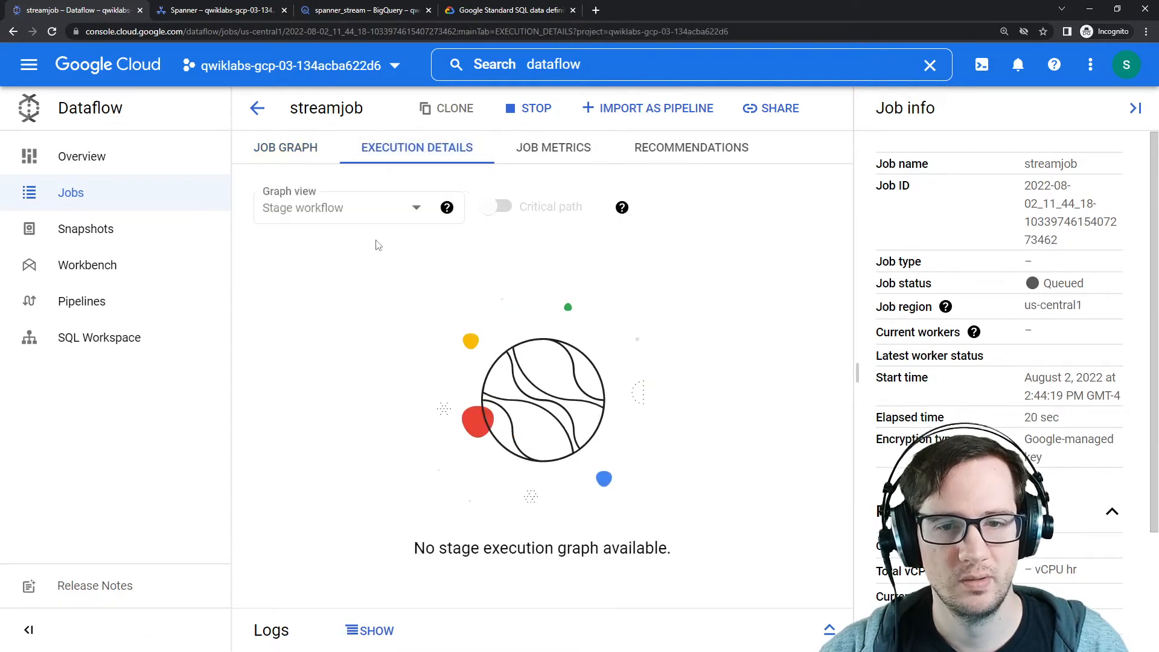
left_click(132, 187)
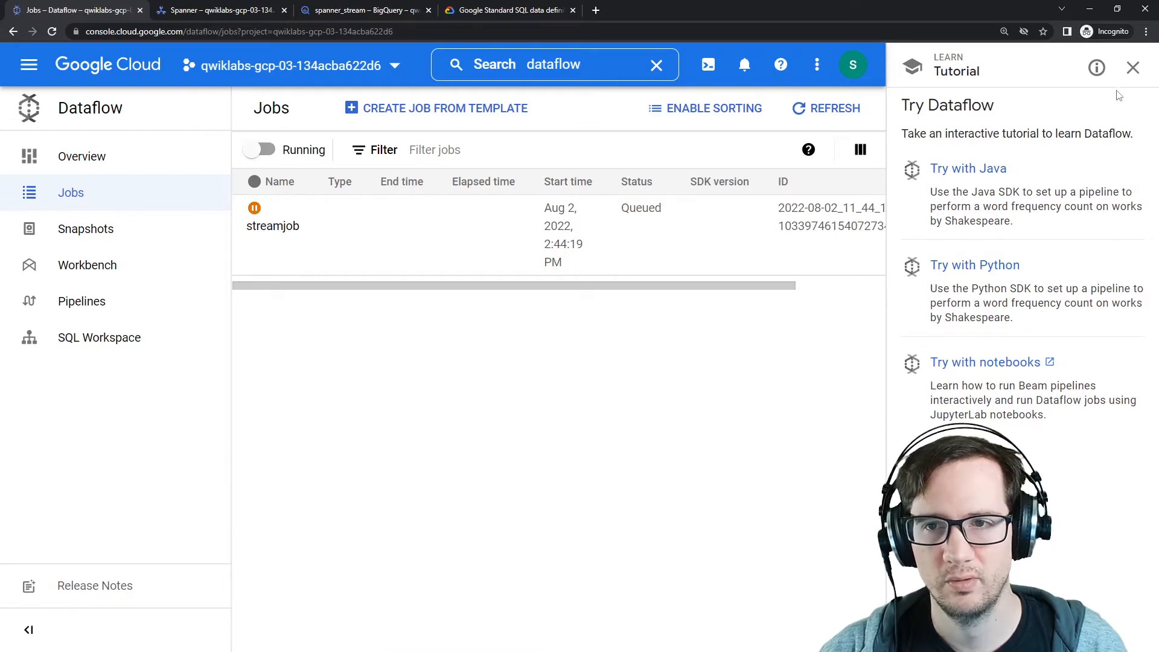
left_click(1134, 67)
left_click(1082, 150)
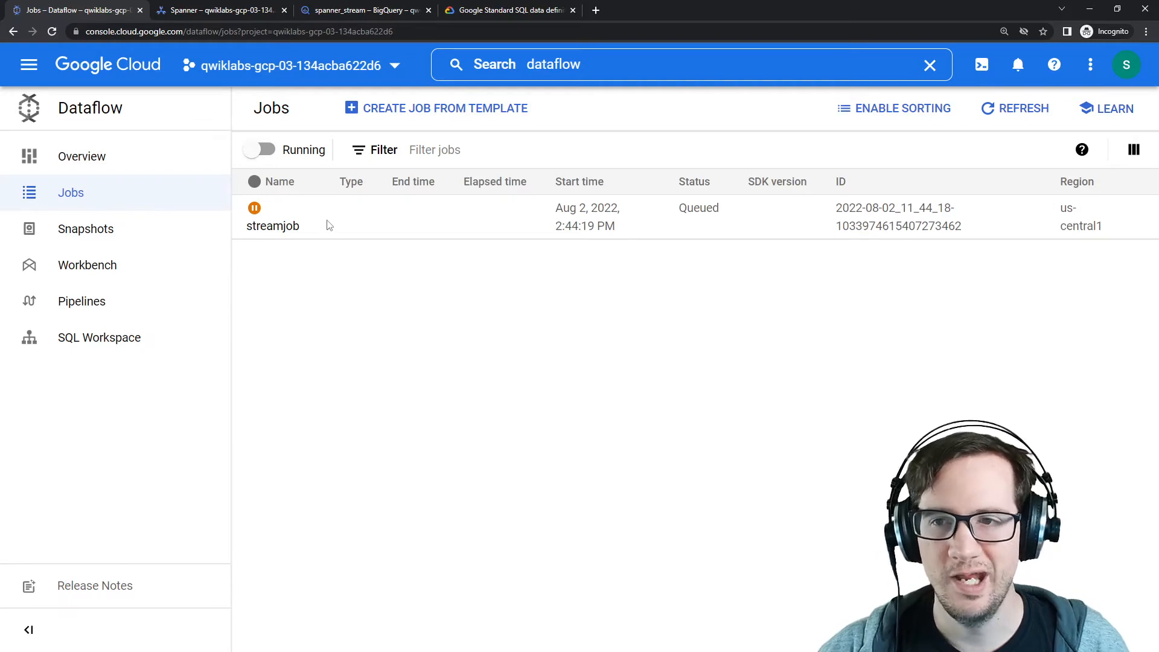
left_click(1022, 109)
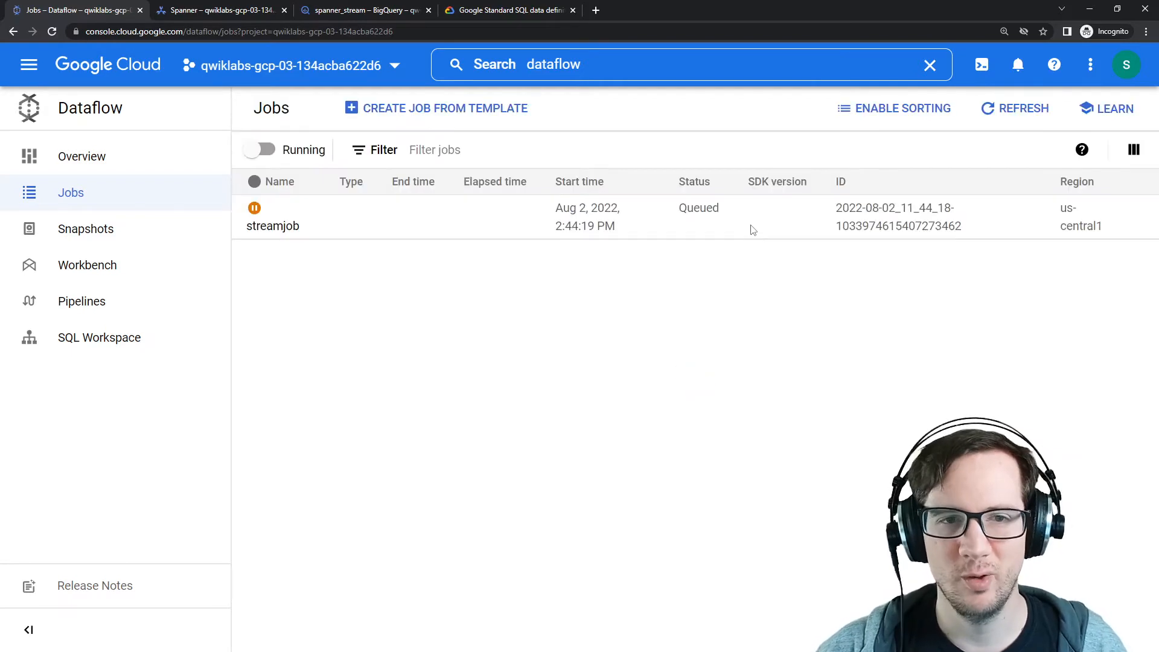
left_click(265, 226)
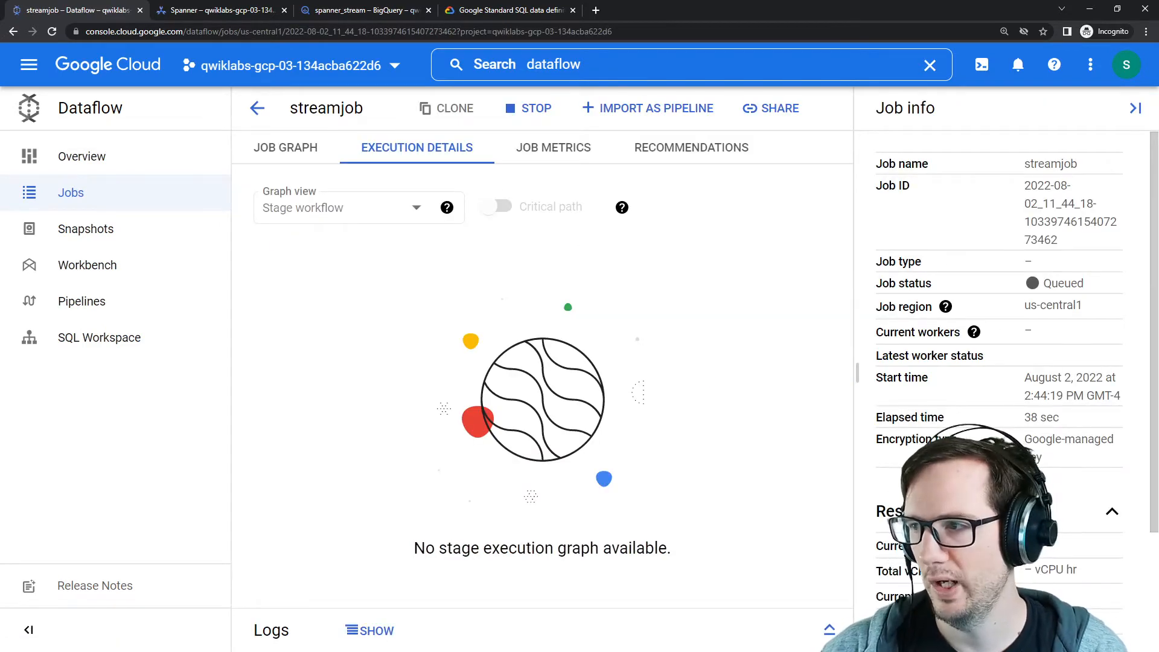
Step: Compare the lab instructions with streamjob's details, then look through the Pipelines and Jobs pages
left_click_drag(1158, 145, 633, 97)
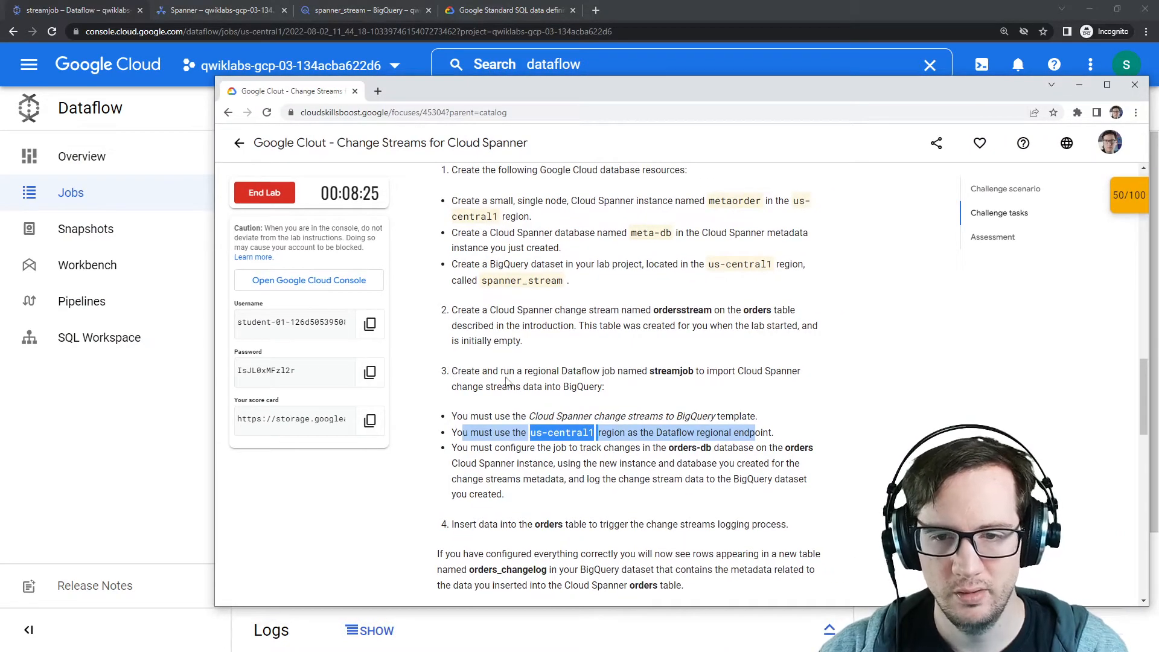
left_click_drag(632, 88, 1158, 92)
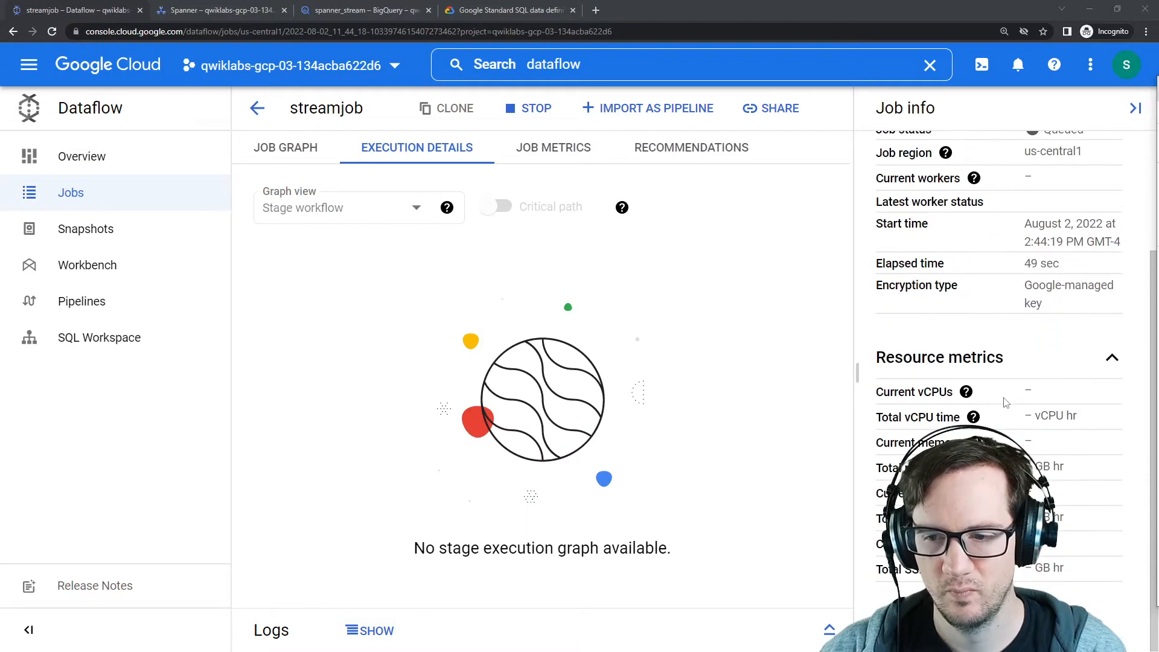
left_click(455, 281)
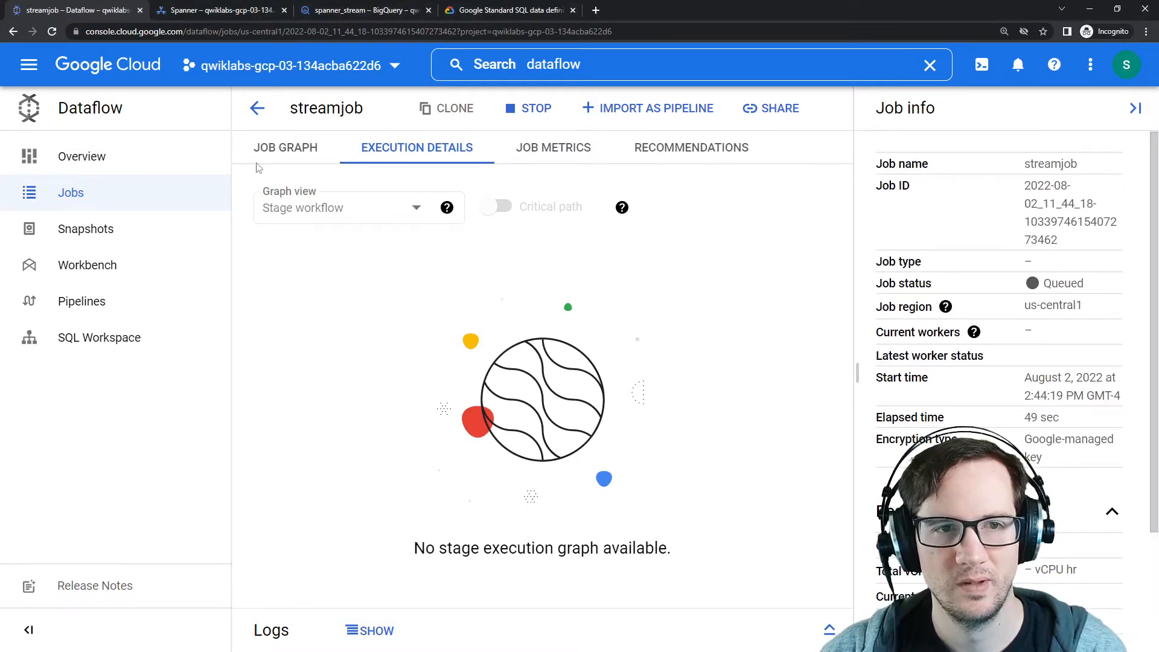
left_click(257, 108)
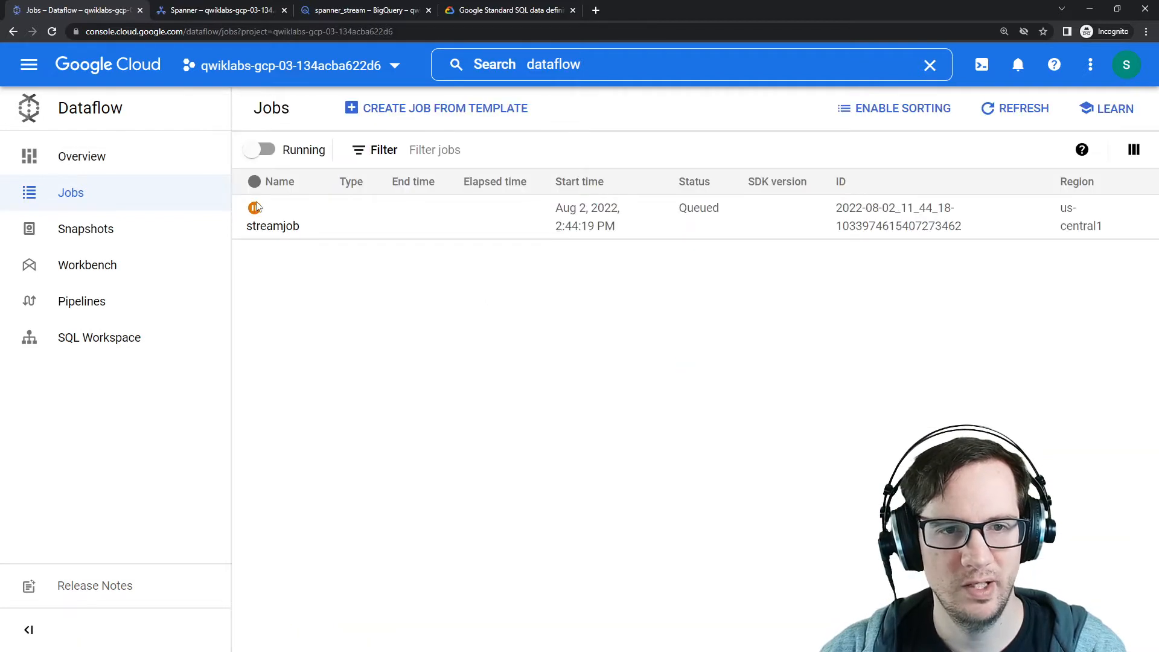
left_click(288, 229)
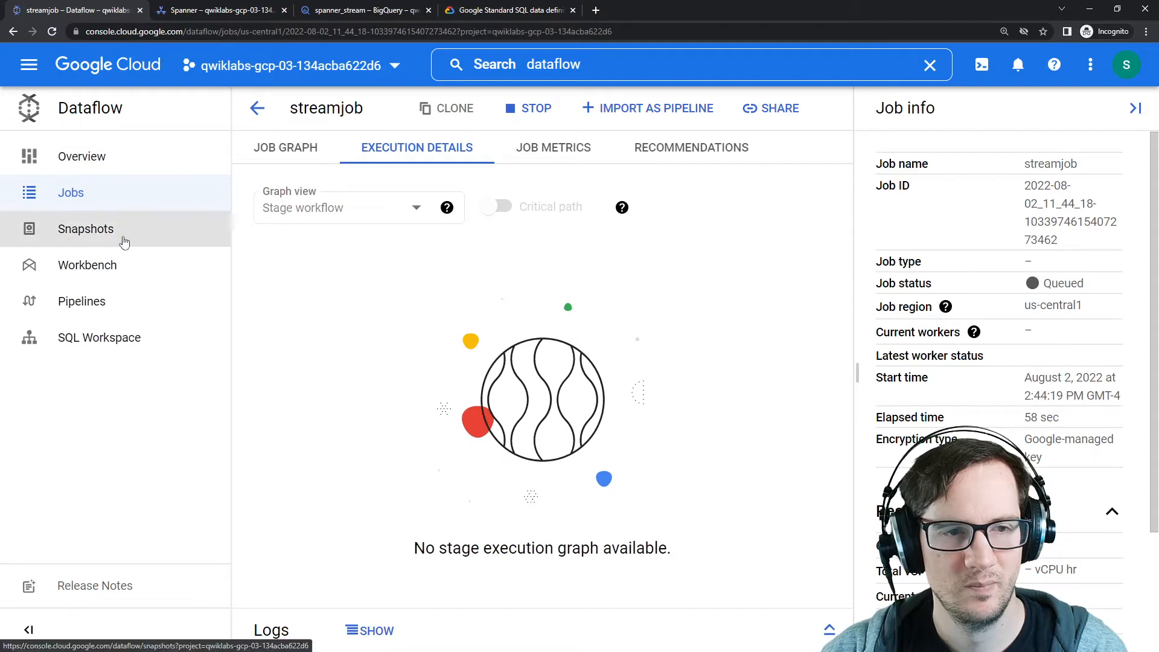
left_click(134, 299)
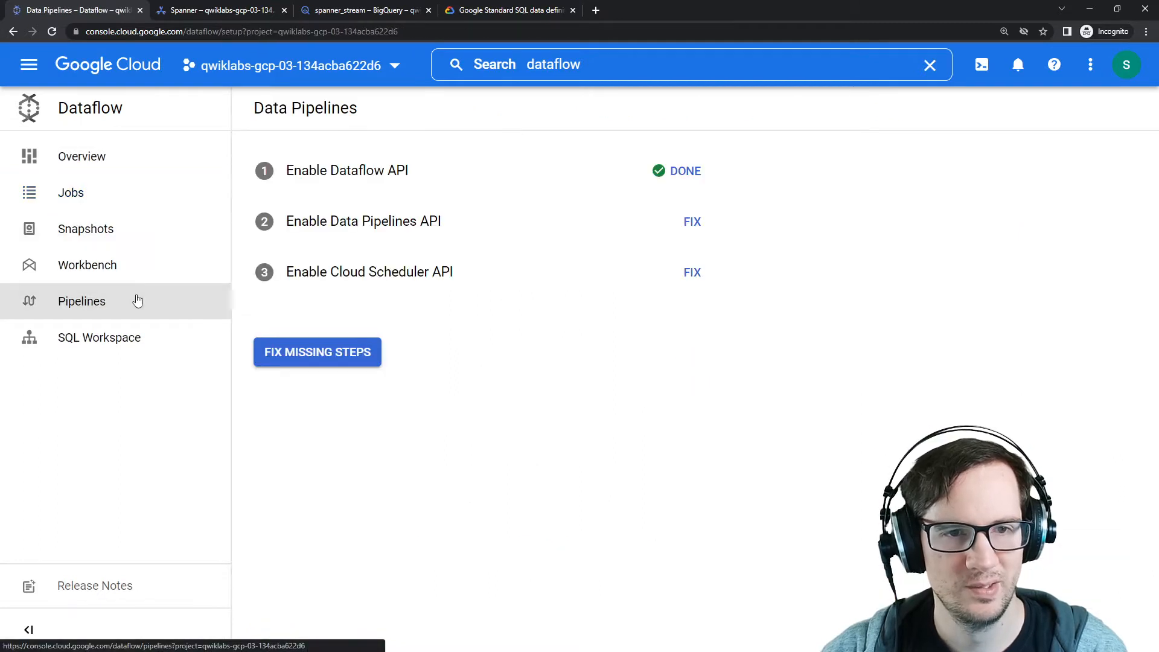
left_click(128, 204)
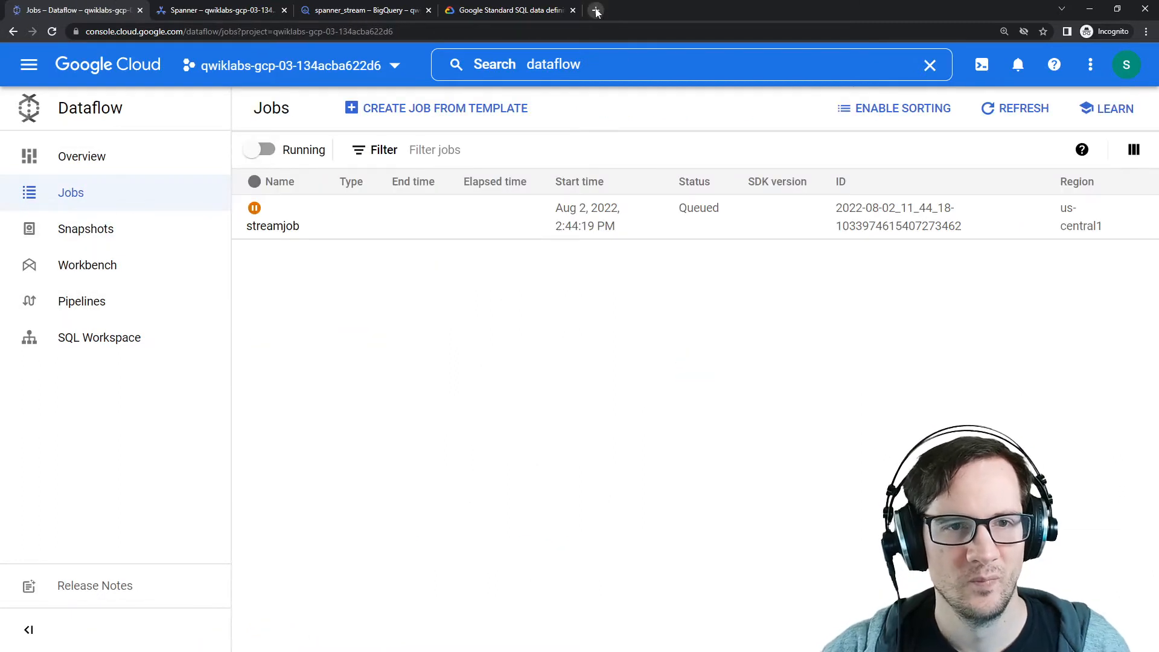
Step: Search the web in a new tab for how to run a dataflow job
left_click(596, 11)
type("how to run")
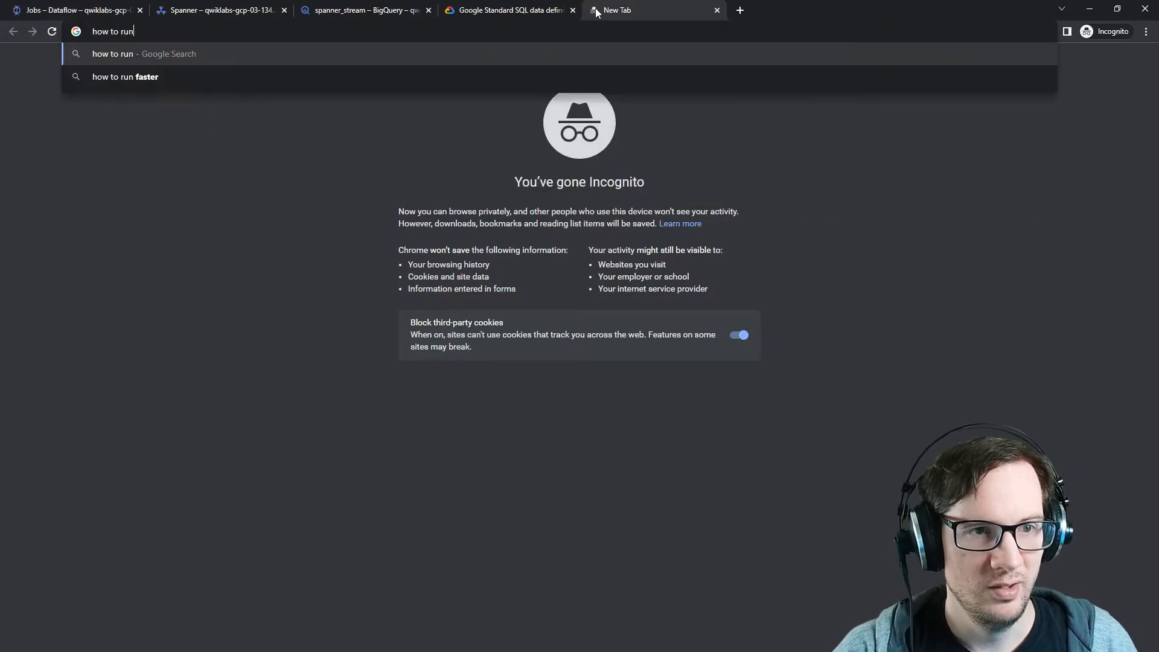
type(" a datafl")
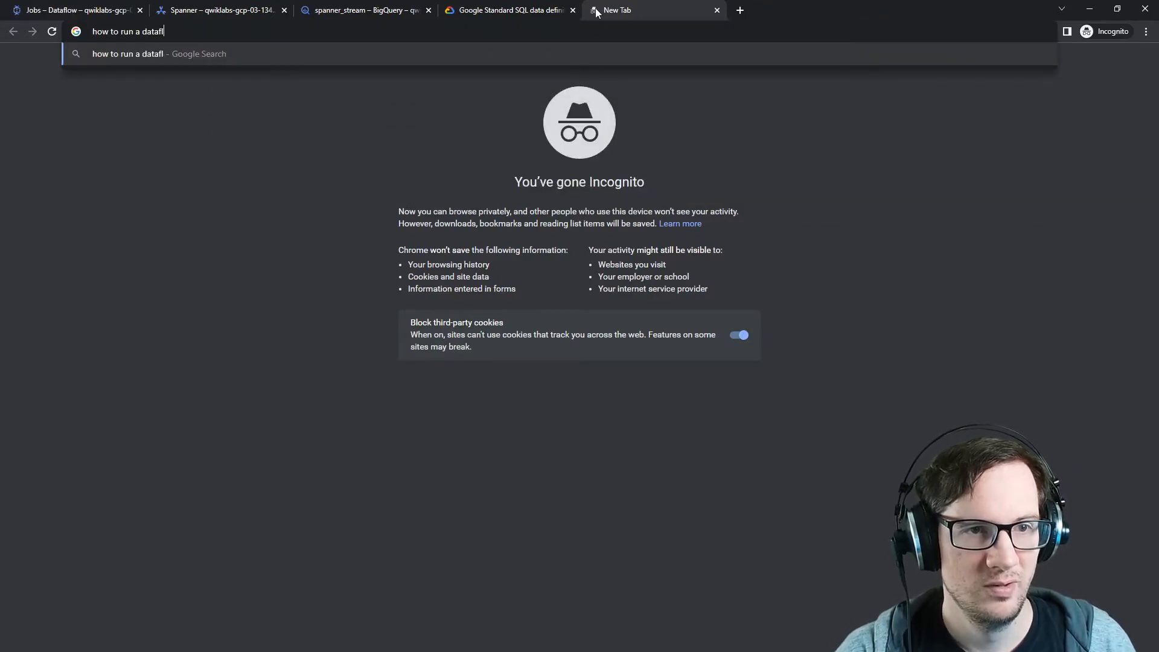
type("ow job")
key("Return")
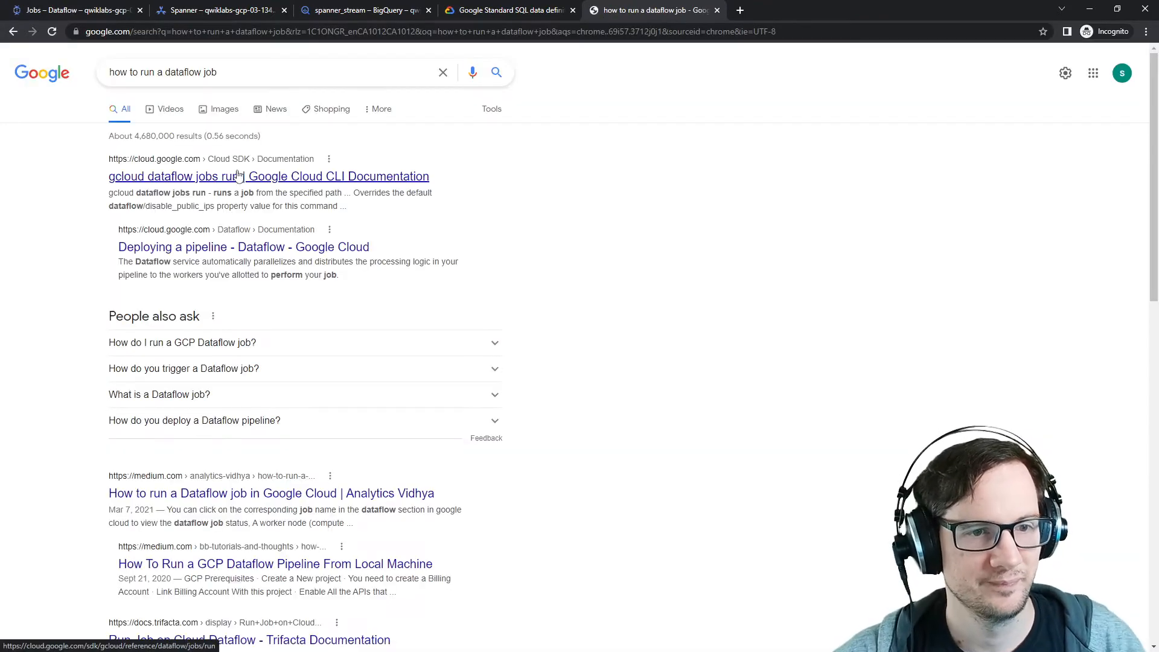
Step: Read the gcloud dataflow jobs run documentation and a Medium article on running a Dataflow job
left_click(239, 175)
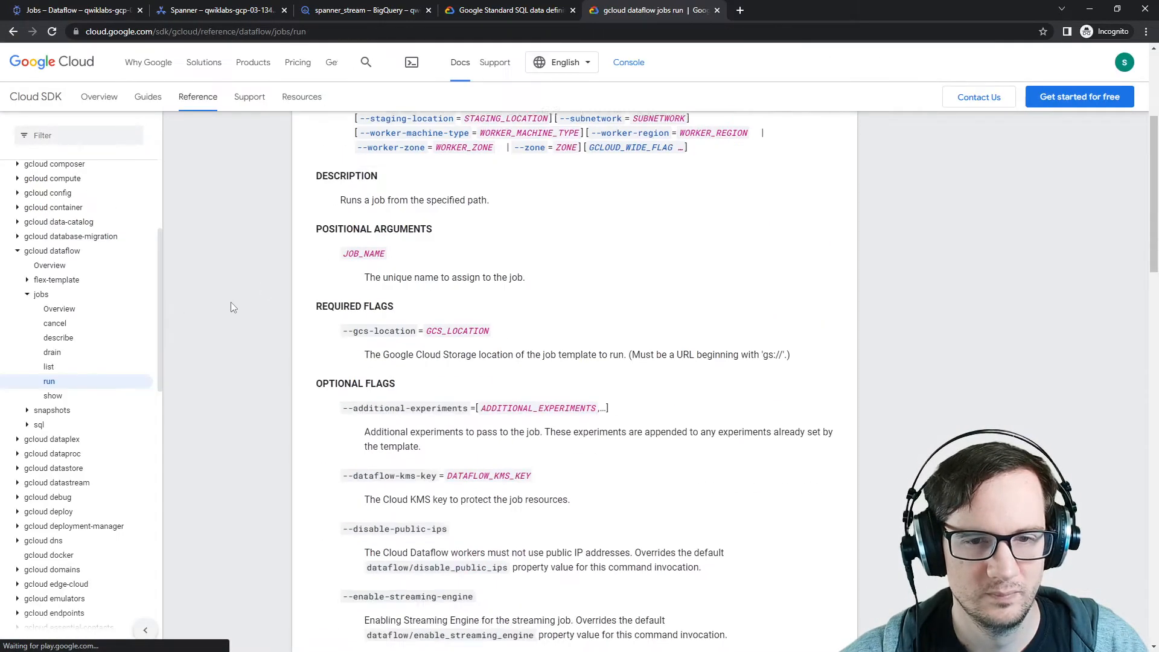
left_click_drag(348, 293, 521, 295)
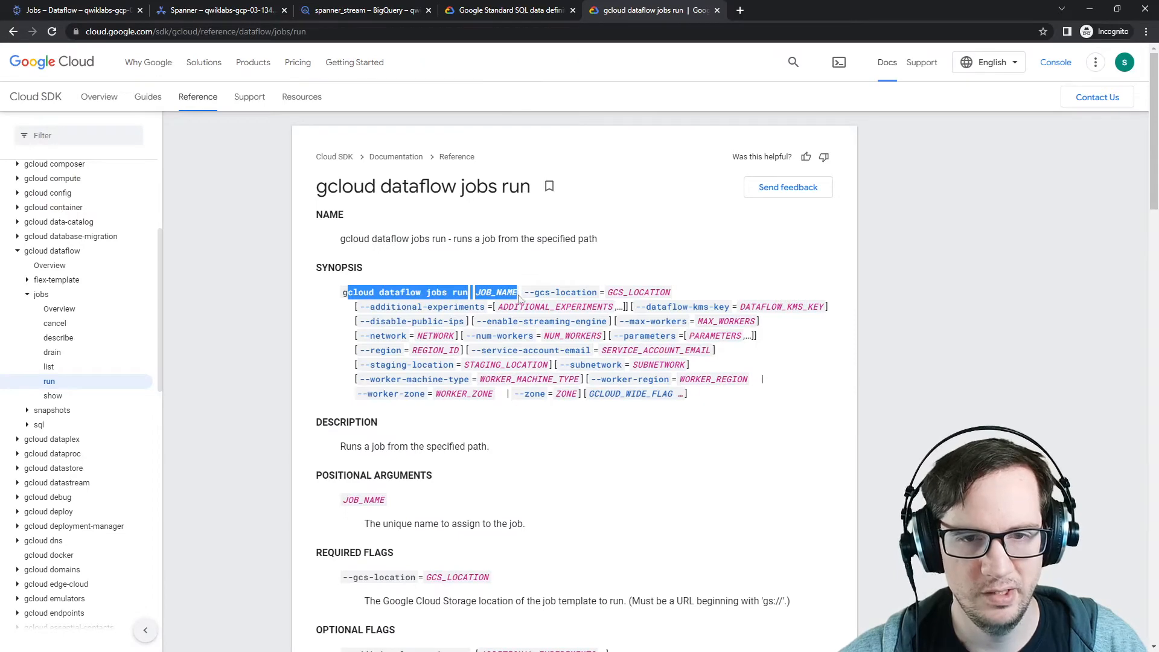
left_click(13, 32)
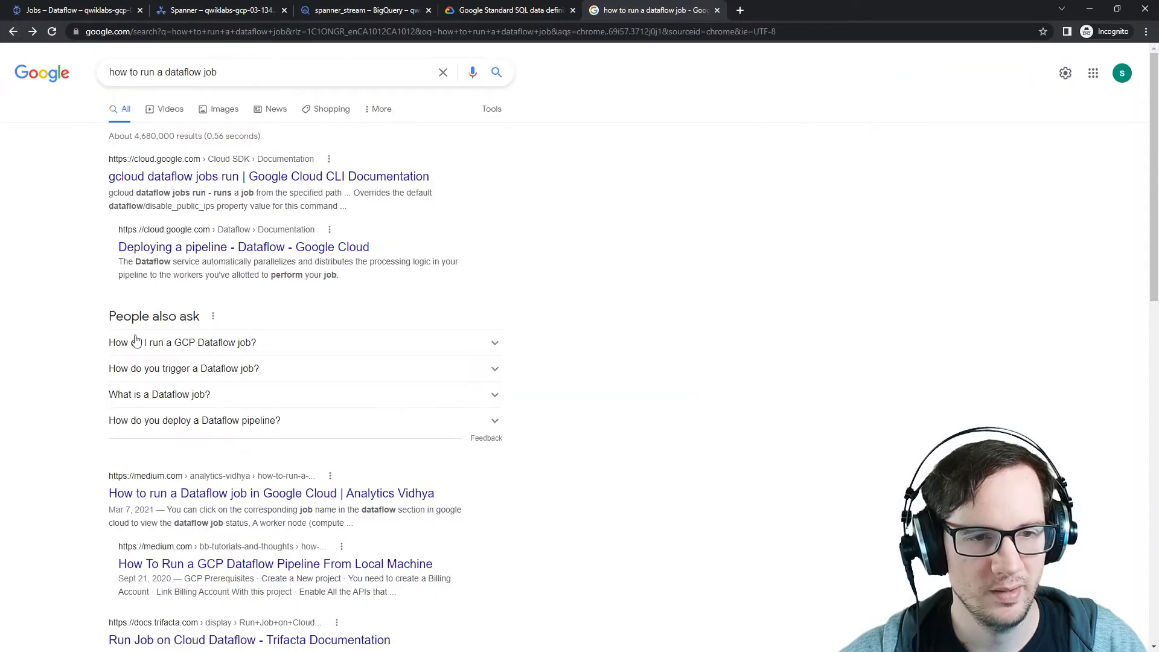
left_click(134, 343)
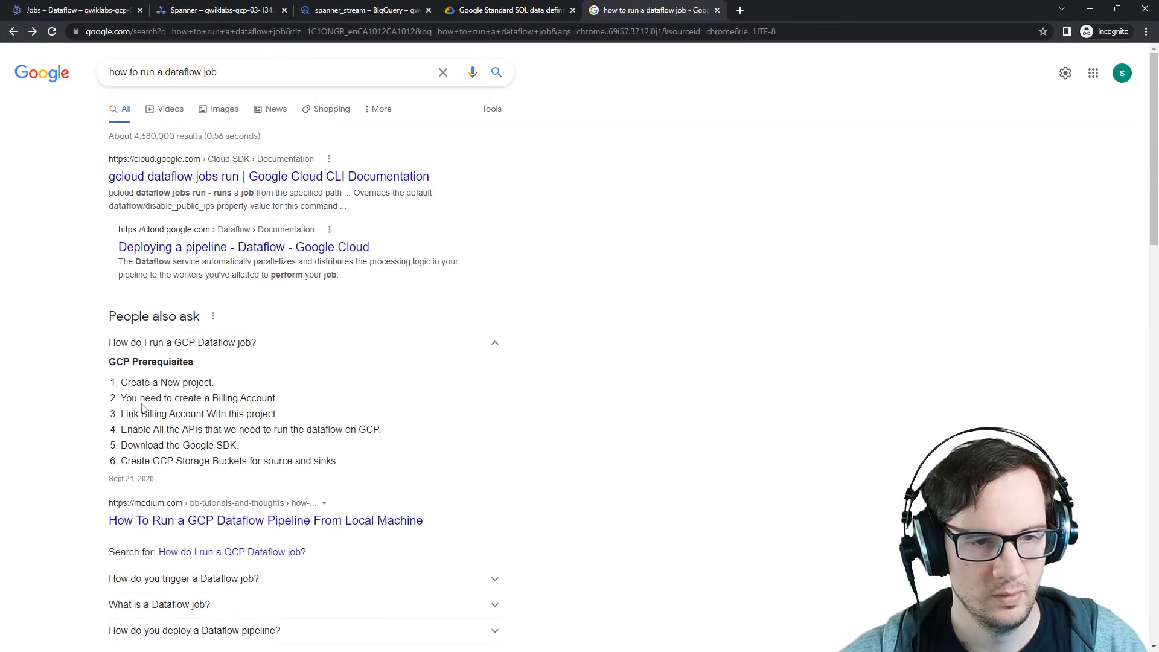
scroll(126, 413, "down", 5)
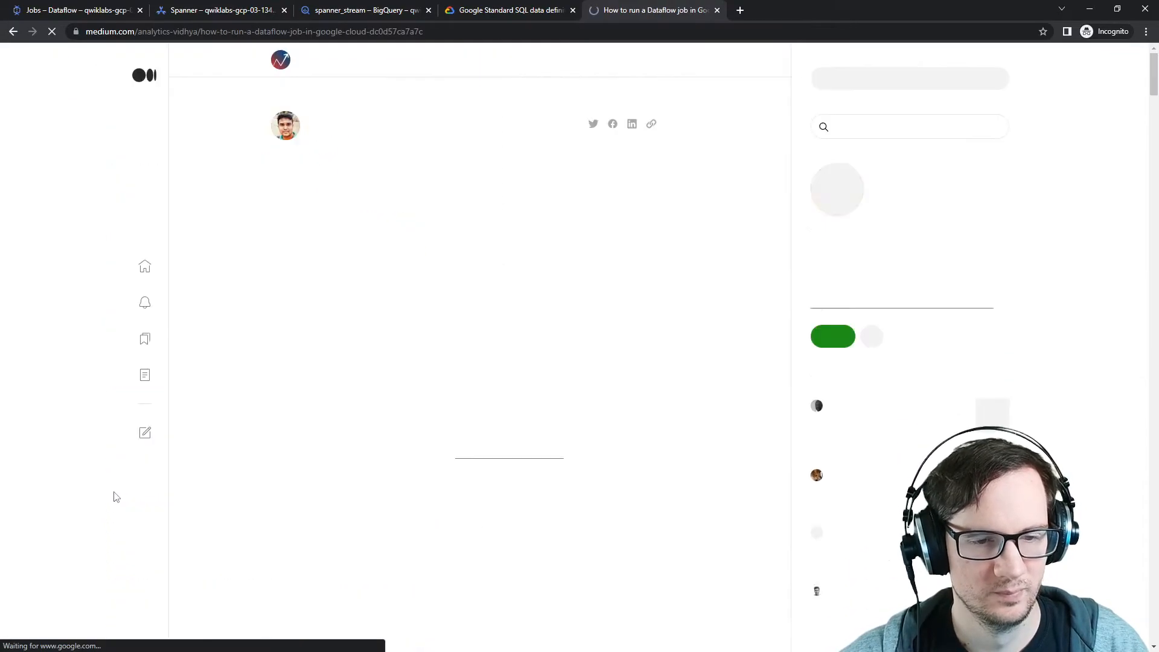
scroll(181, 435, "down", 10)
scroll(167, 425, "down", 2)
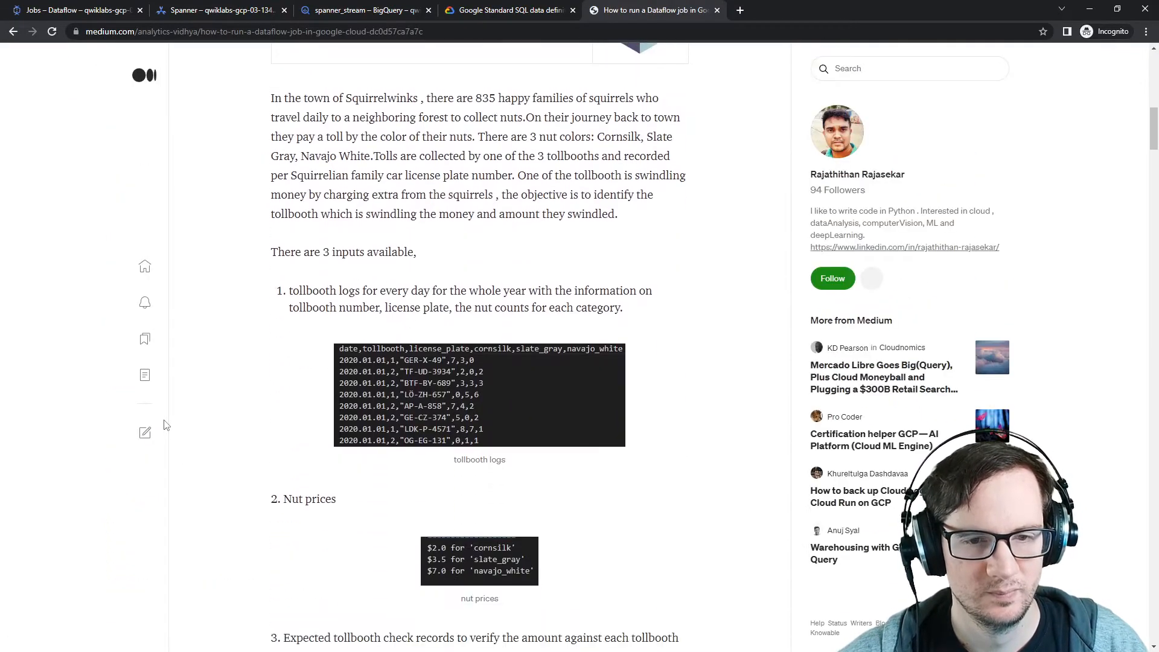
scroll(167, 425, "down", 13)
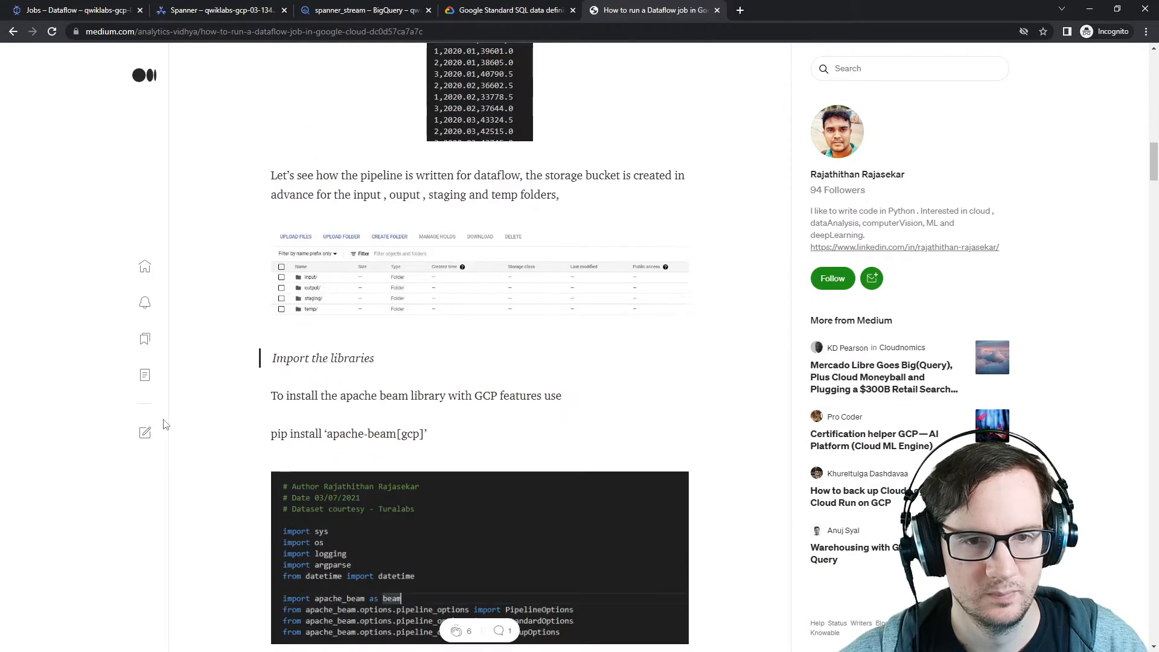
scroll(167, 425, "down", 2)
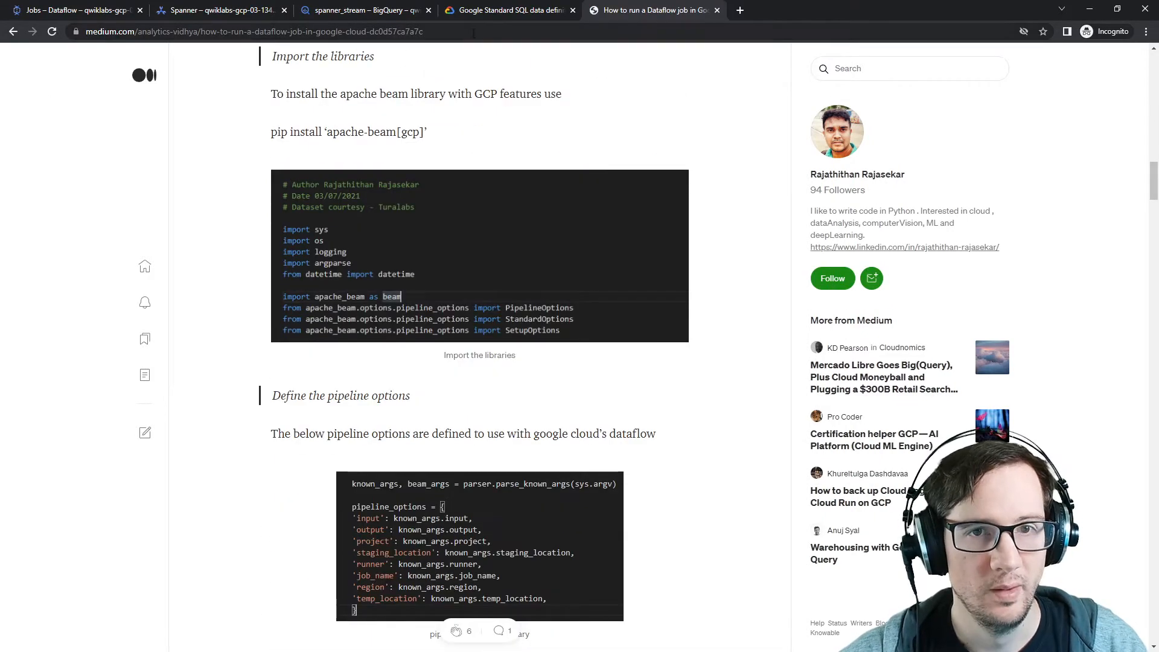
Step: Switch through the open tabs and return to the gcloud dataflow jobs run documentation
left_click(458, 12)
left_click(350, 12)
left_click(237, 14)
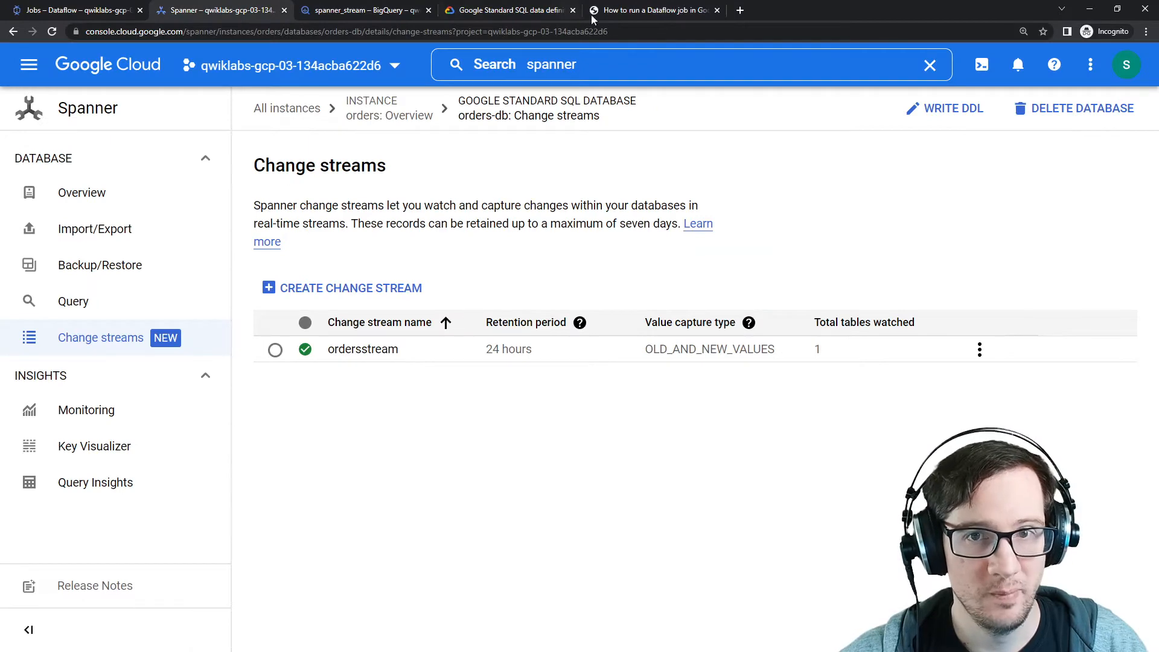
left_click(625, 15)
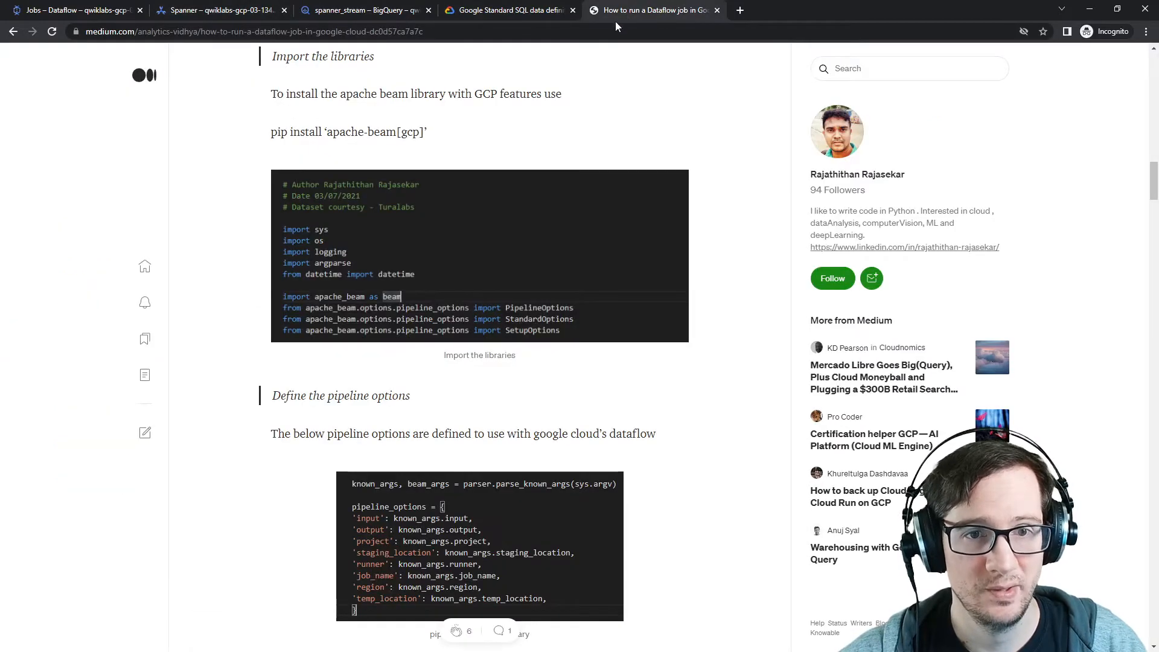
left_click(13, 31)
scroll(211, 303, "up", 5)
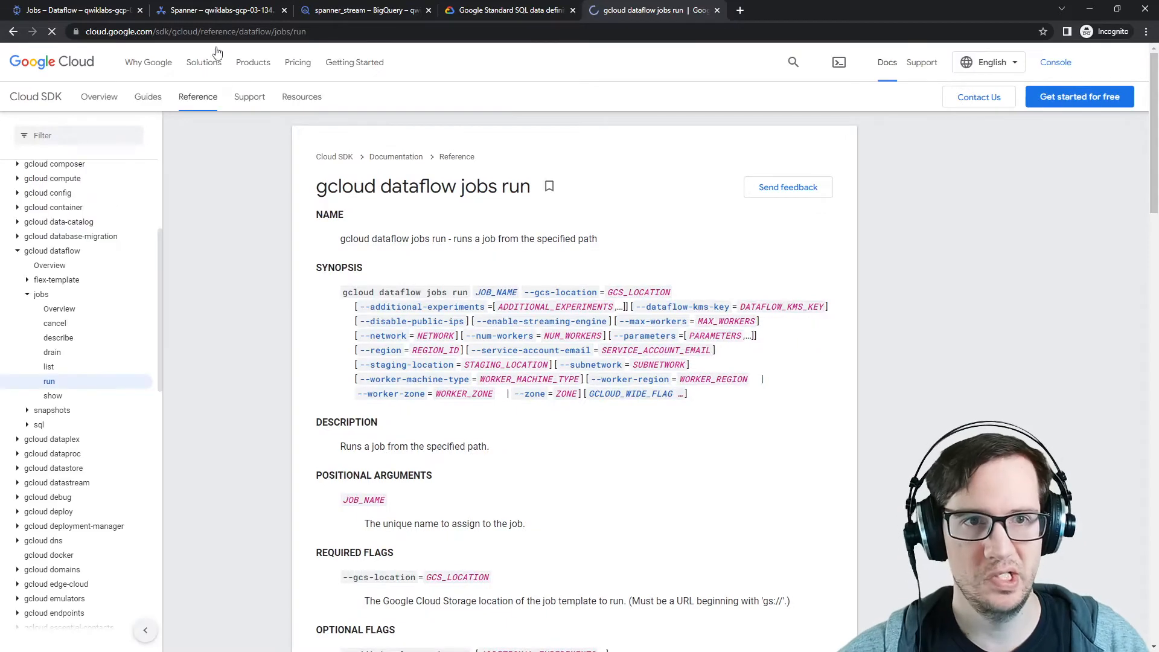
Step: Activate Cloud Shell from the Dataflow jobs page
left_click(121, 13)
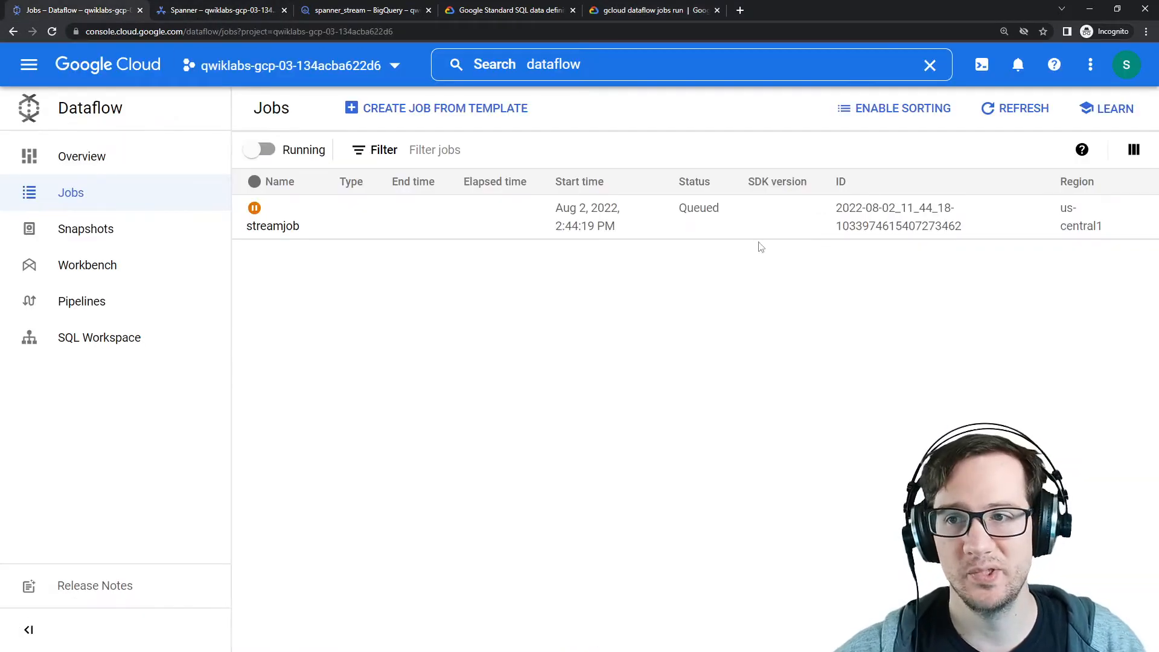
left_click(982, 64)
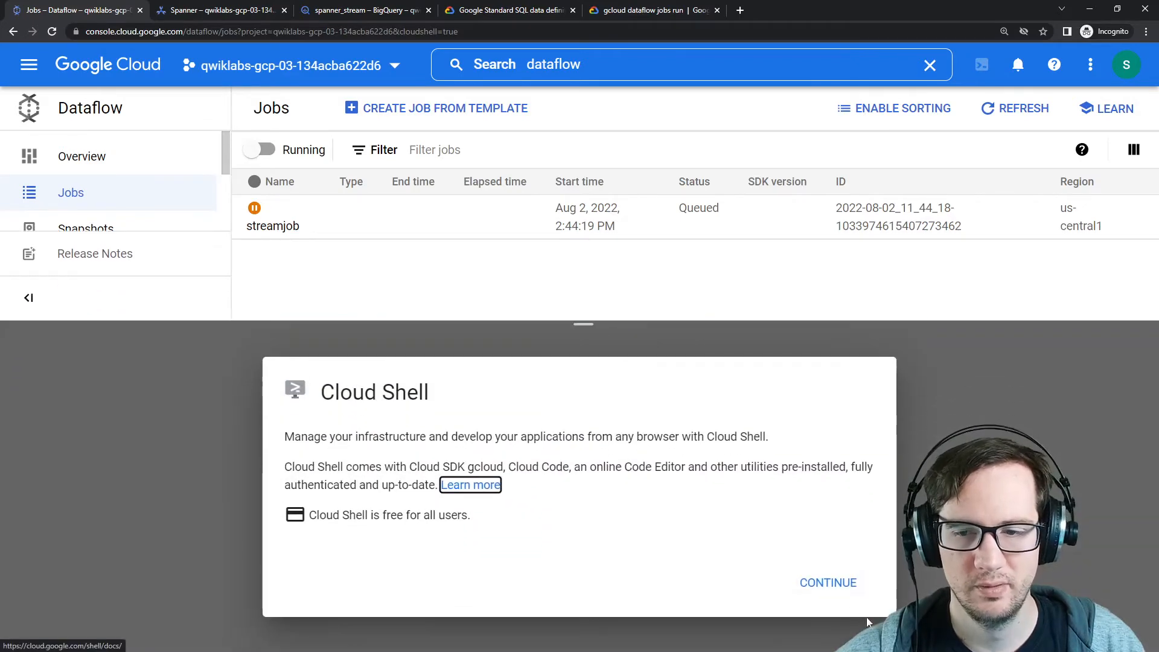
left_click(824, 584)
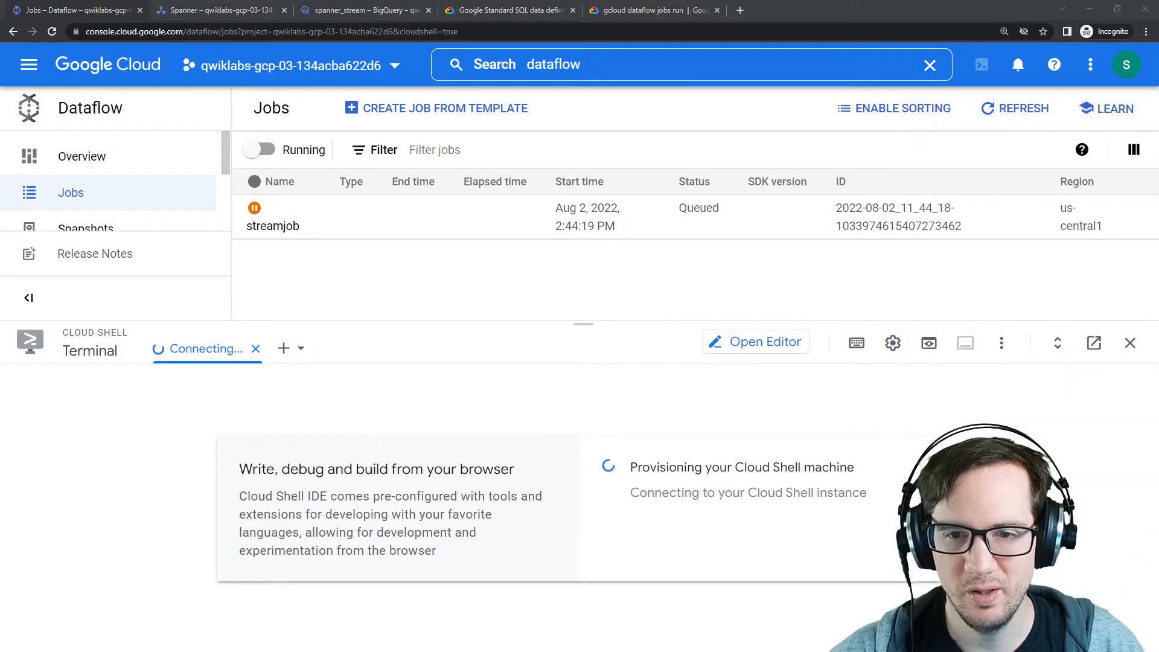
Step: Reopen streamjob to check its status and resize the Cloud Shell panel
mouse_move(1158, 106)
left_mouse_down()
mouse_move(901, 107)
mouse_move(1158, 107)
left_mouse_up()
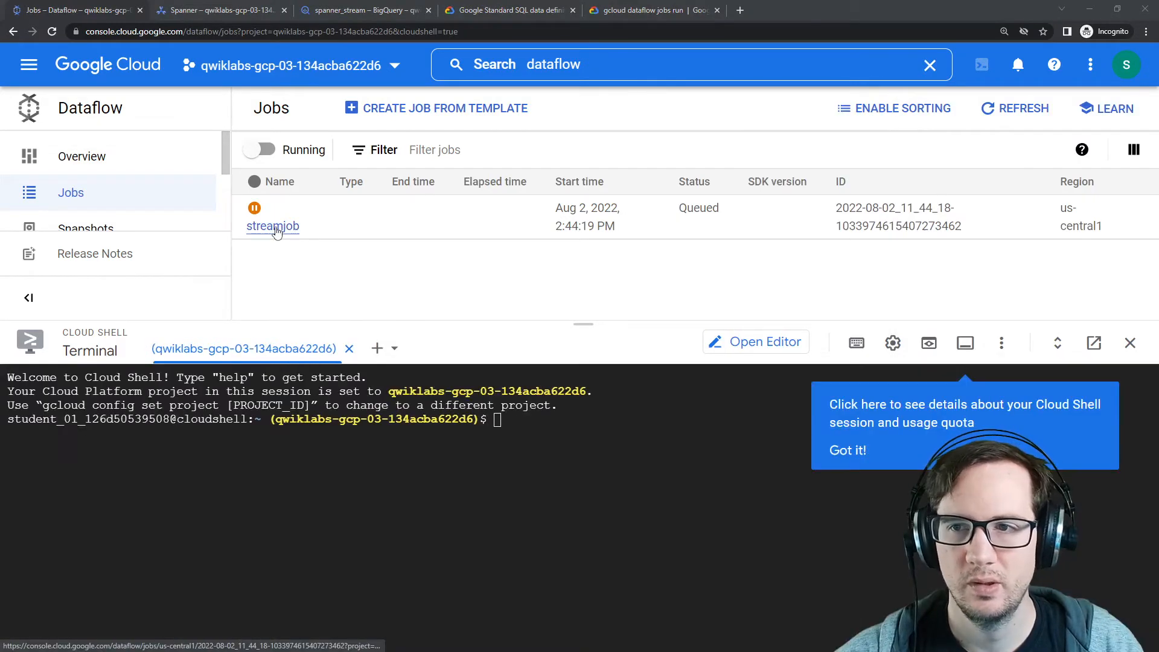
left_click(274, 226)
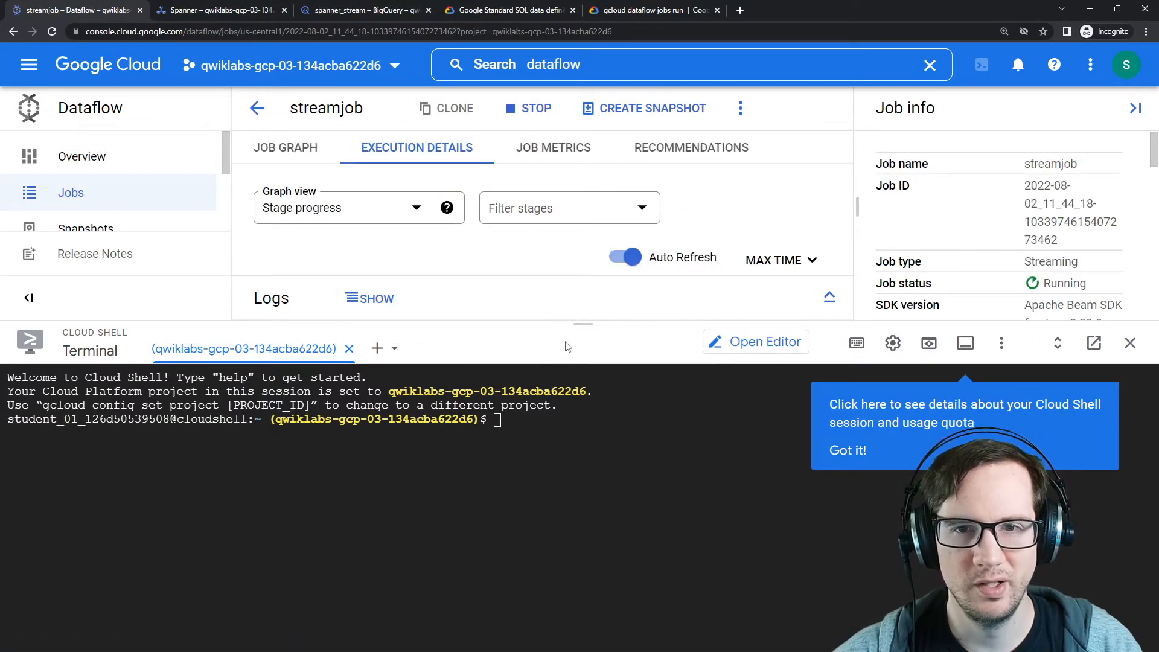
left_click(746, 113)
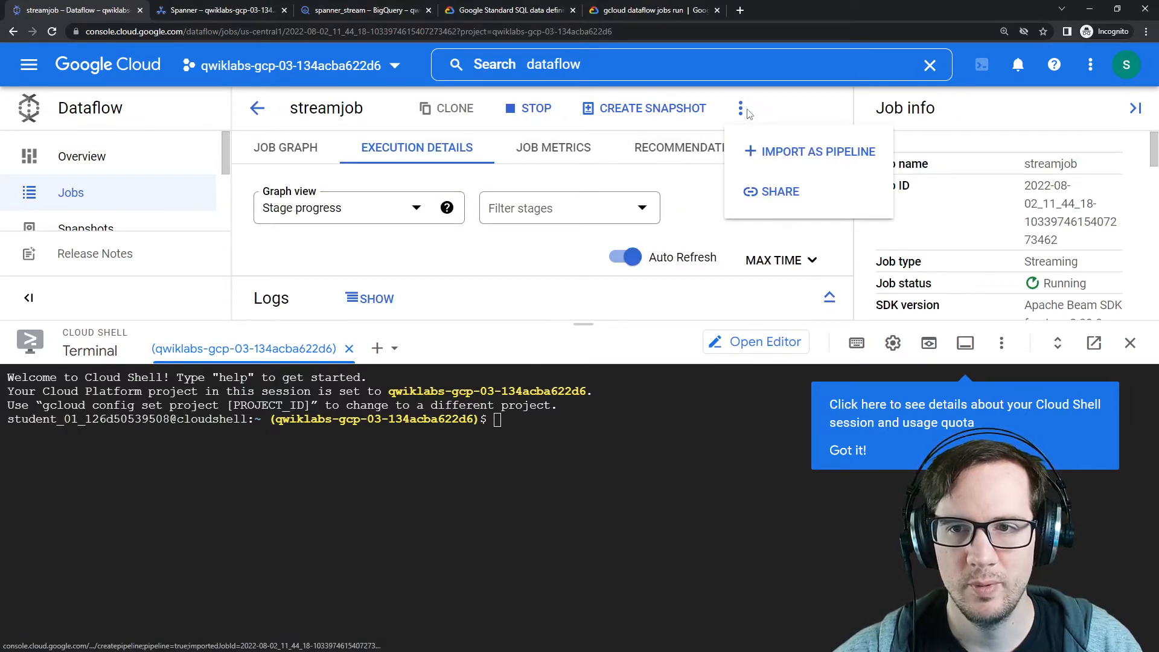
left_click(809, 112)
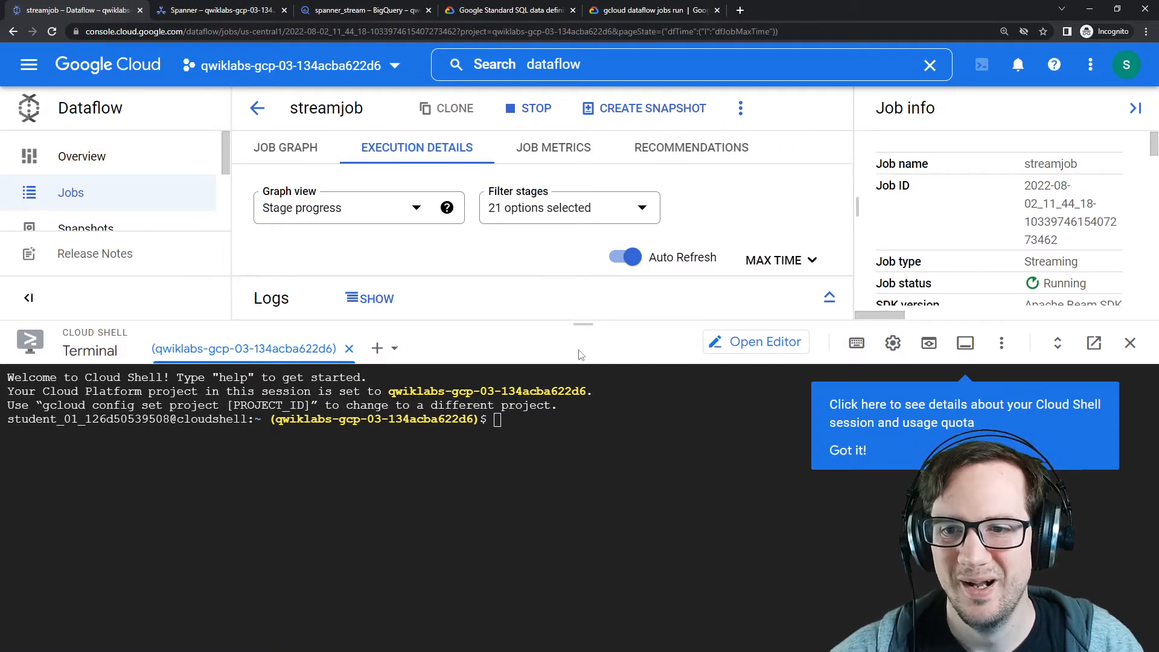
left_click_drag(573, 324, 579, 450)
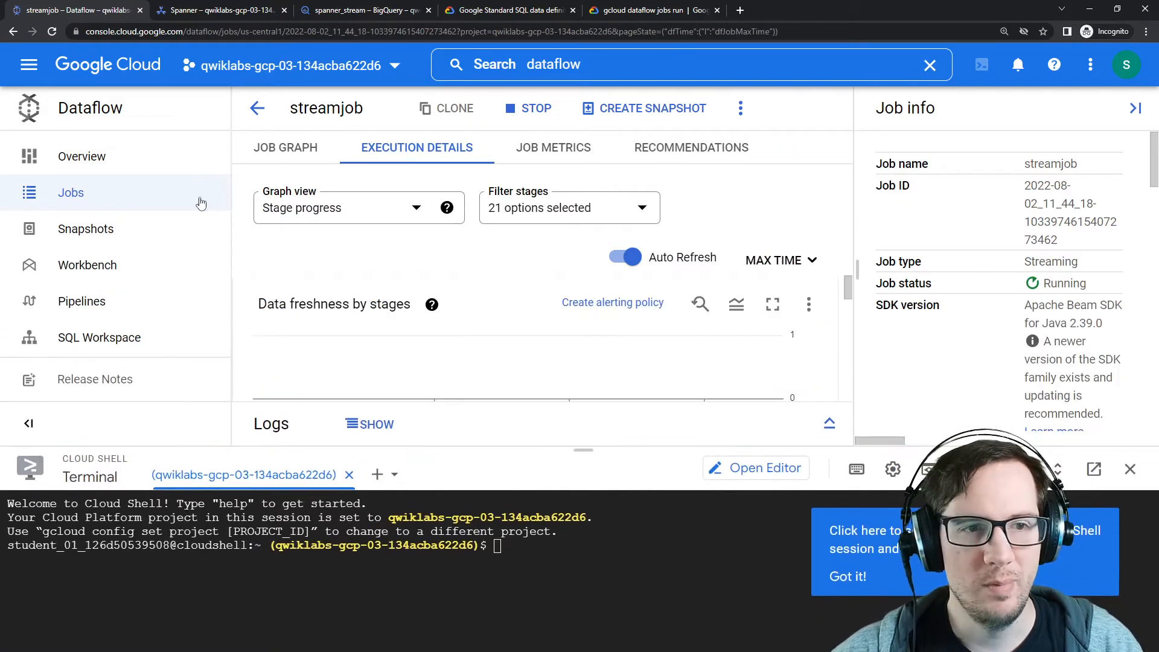
Step: Return to the Dataflow jobs list and close the Cloud Shell panel
left_click(193, 198)
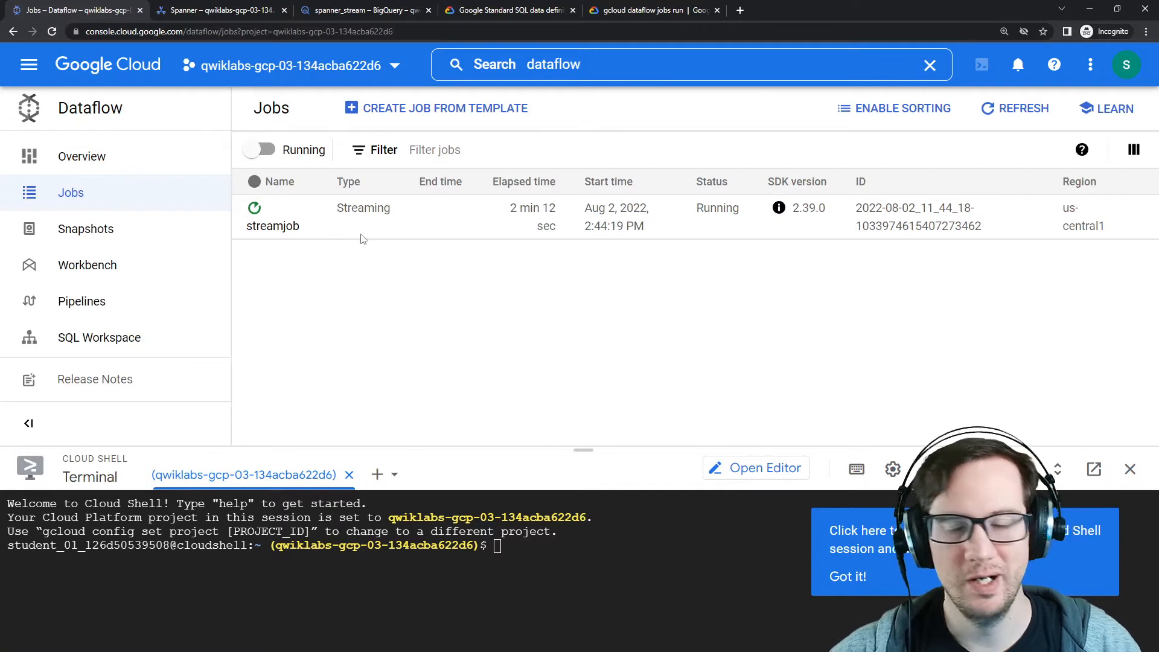
left_click(1131, 469)
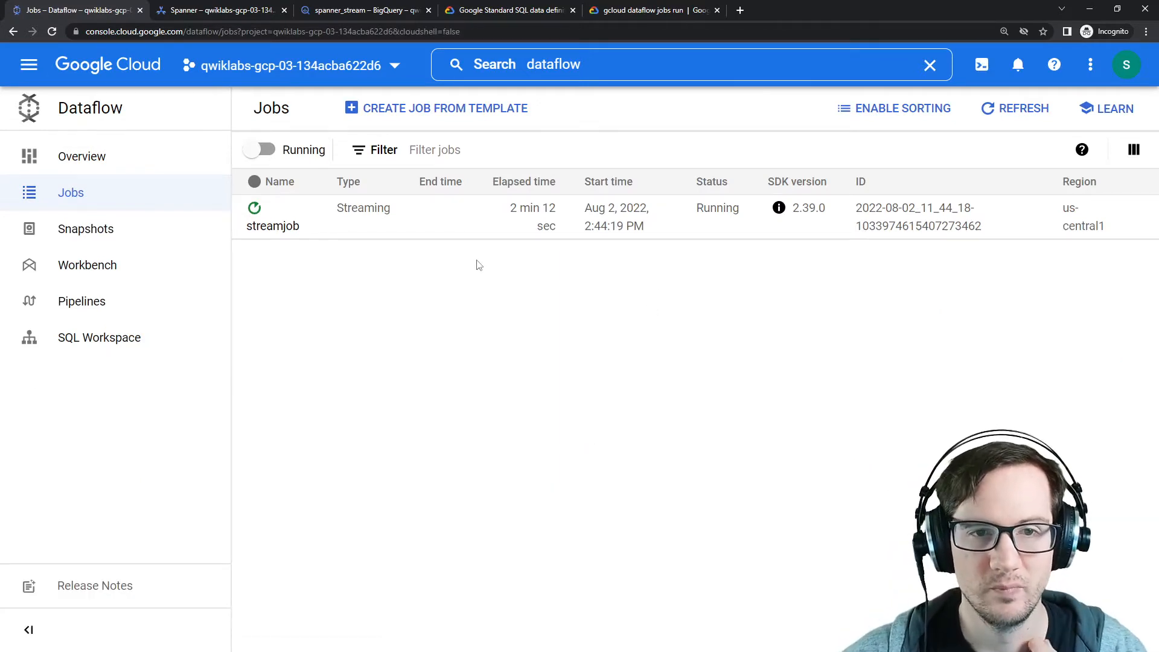
Step: Review the lab's challenge tasks for the Dataflow job requirements and inserting data into the orders table
left_click_drag(1158, 103, 789, 97)
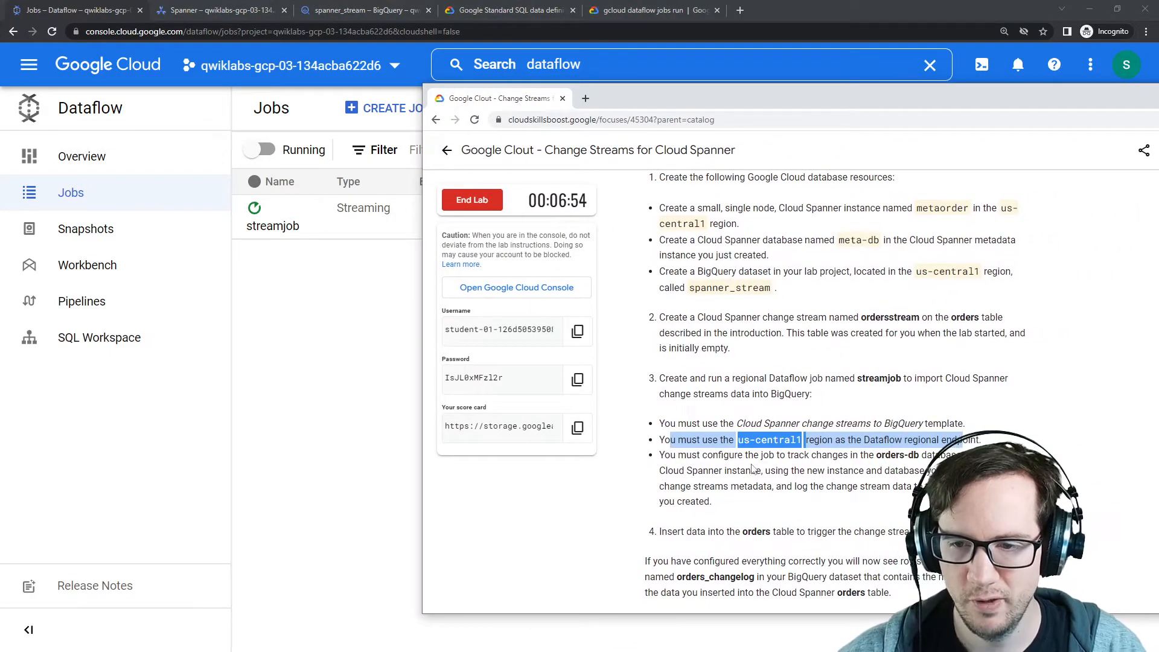
left_click_drag(775, 456, 902, 509)
scroll(902, 509, "down", 2)
left_click_drag(666, 411, 826, 409)
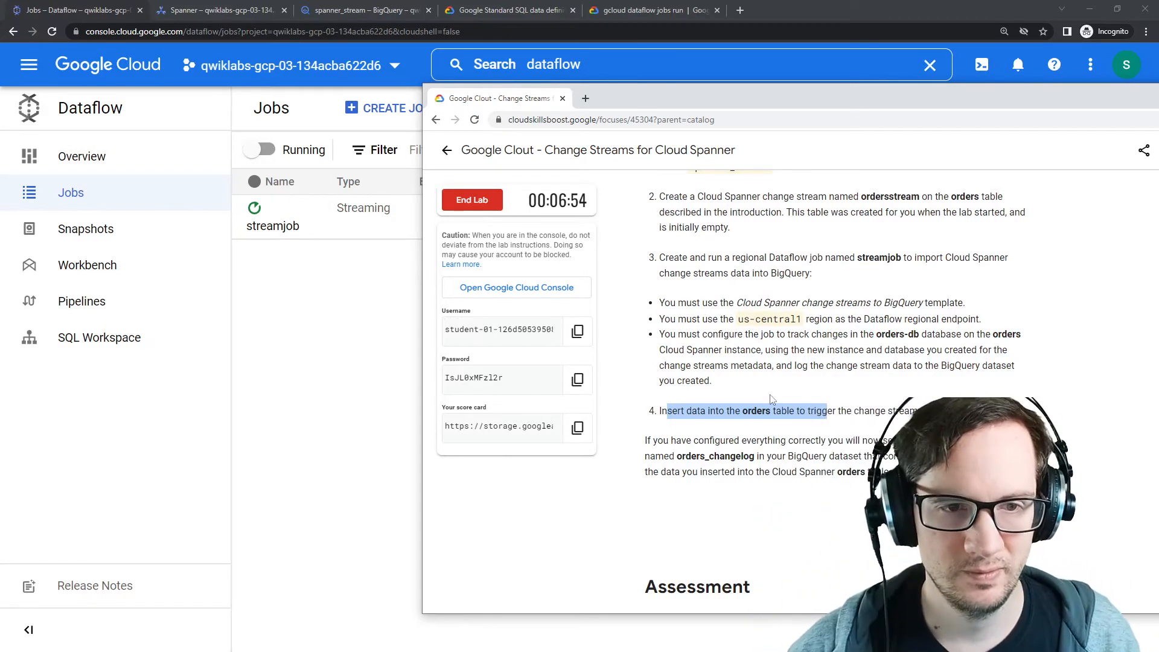
scroll(608, 394, "up", 2)
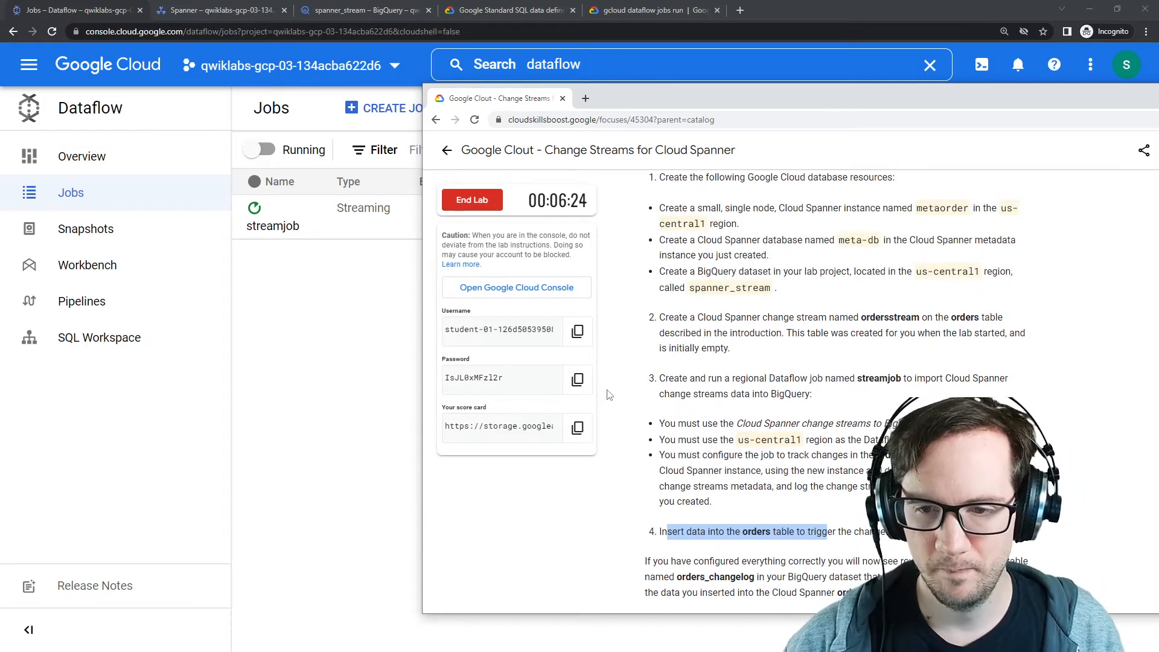
left_click_drag(679, 378, 822, 394)
left_click_drag(677, 423, 906, 425)
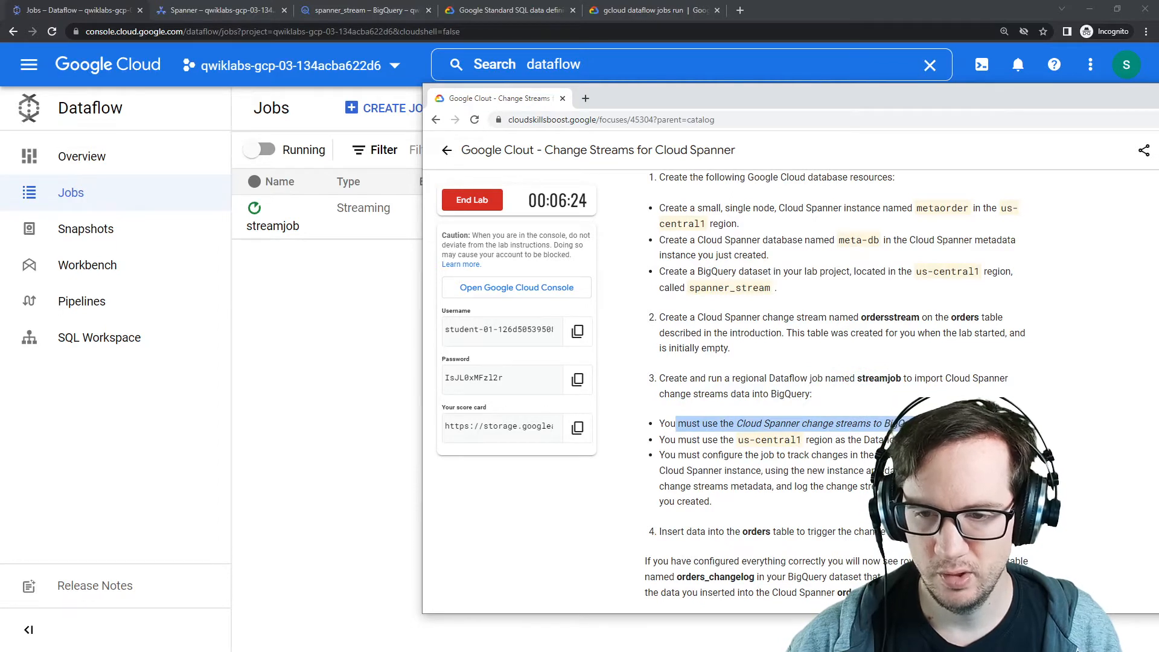
left_click_drag(661, 439, 805, 440)
left_click_drag(664, 456, 888, 456)
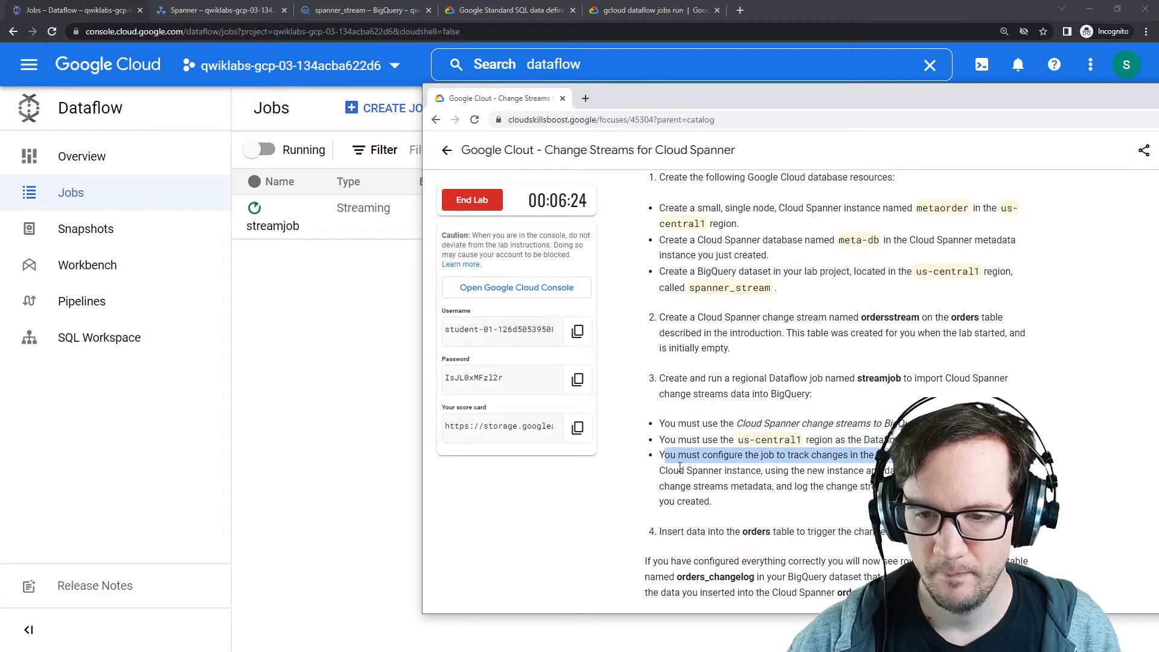
scroll(700, 408, "down", 2)
left_click_drag(672, 411, 853, 411)
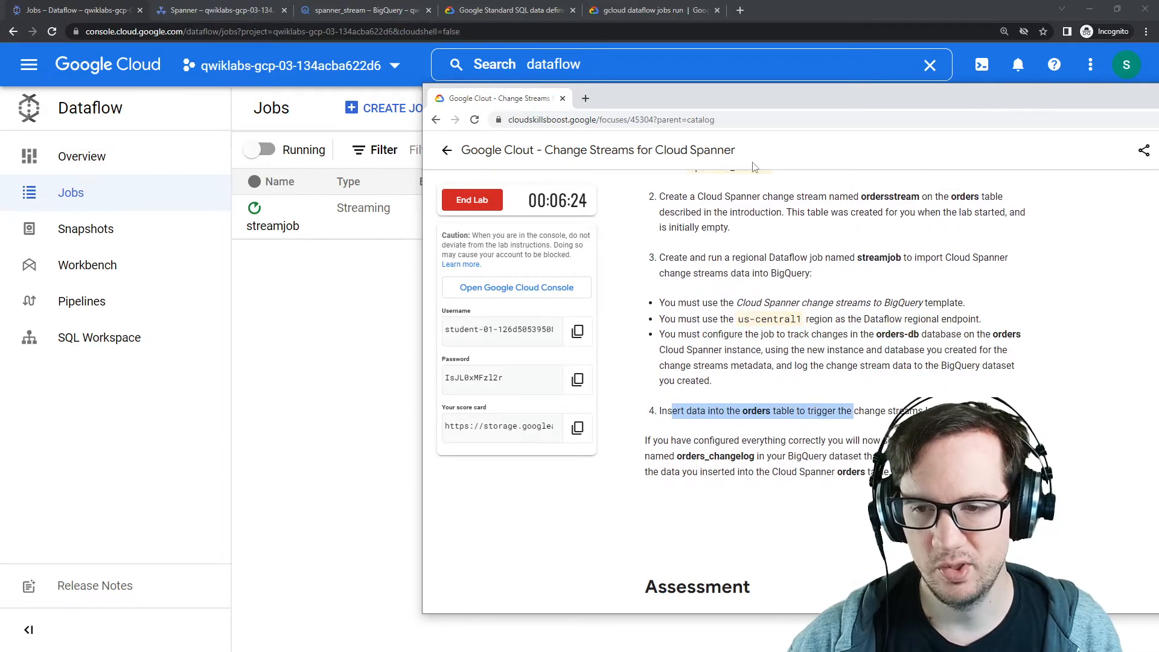
left_click_drag(860, 96, 1158, 97)
Step: Check the streamjob entry's type and status in the jobs list
left_click(999, 112)
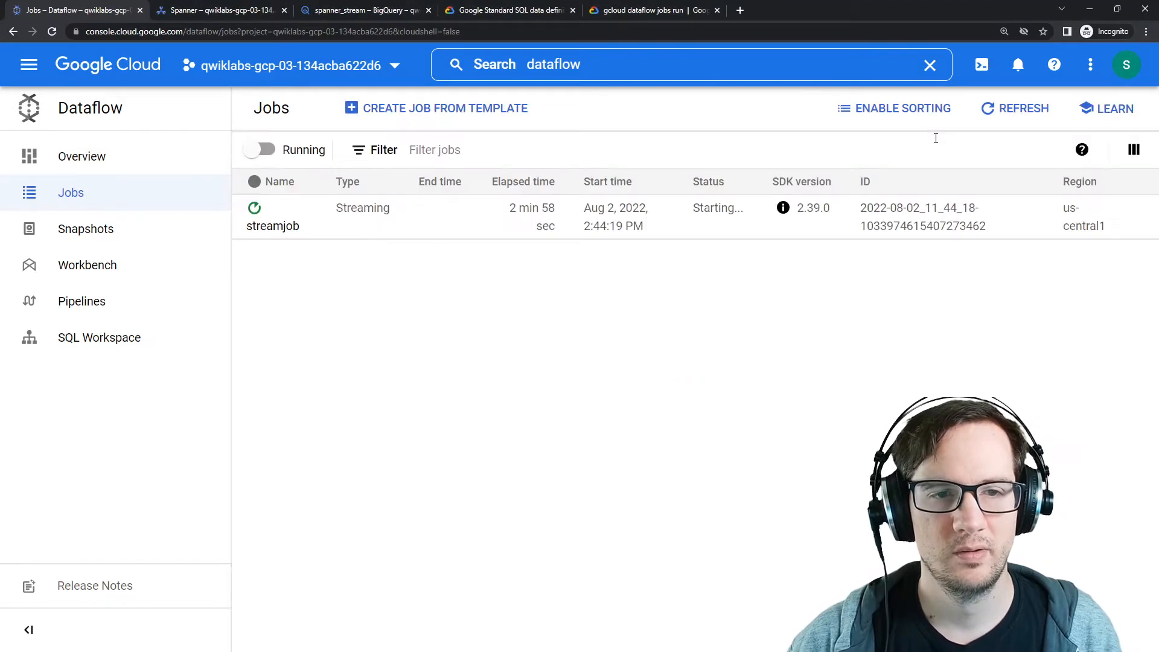
left_click_drag(338, 216, 420, 222)
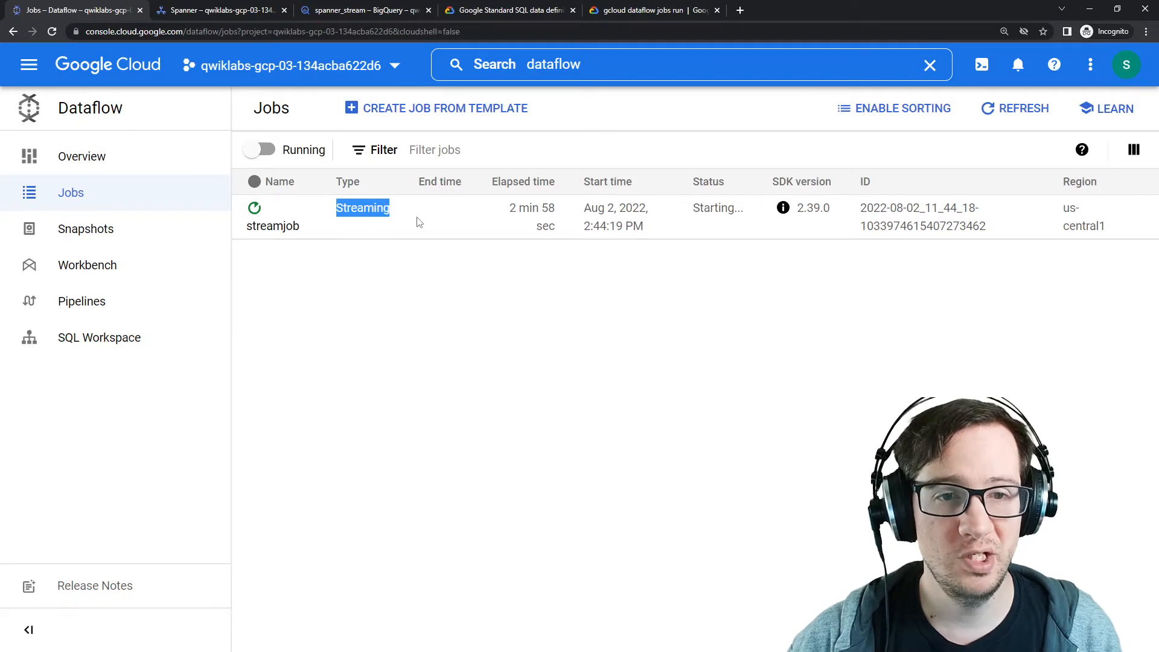
left_click(447, 363)
Step: Switch to the Spanner tab and open the Query editor for the orders-db database
left_click(227, 10)
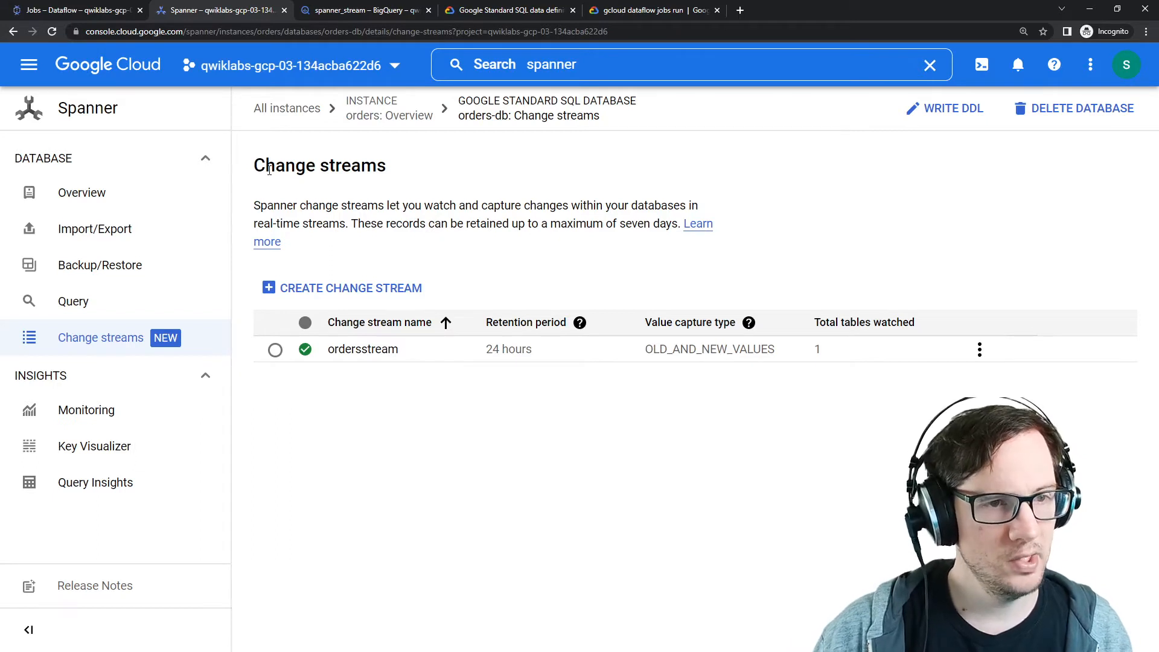
left_click(119, 301)
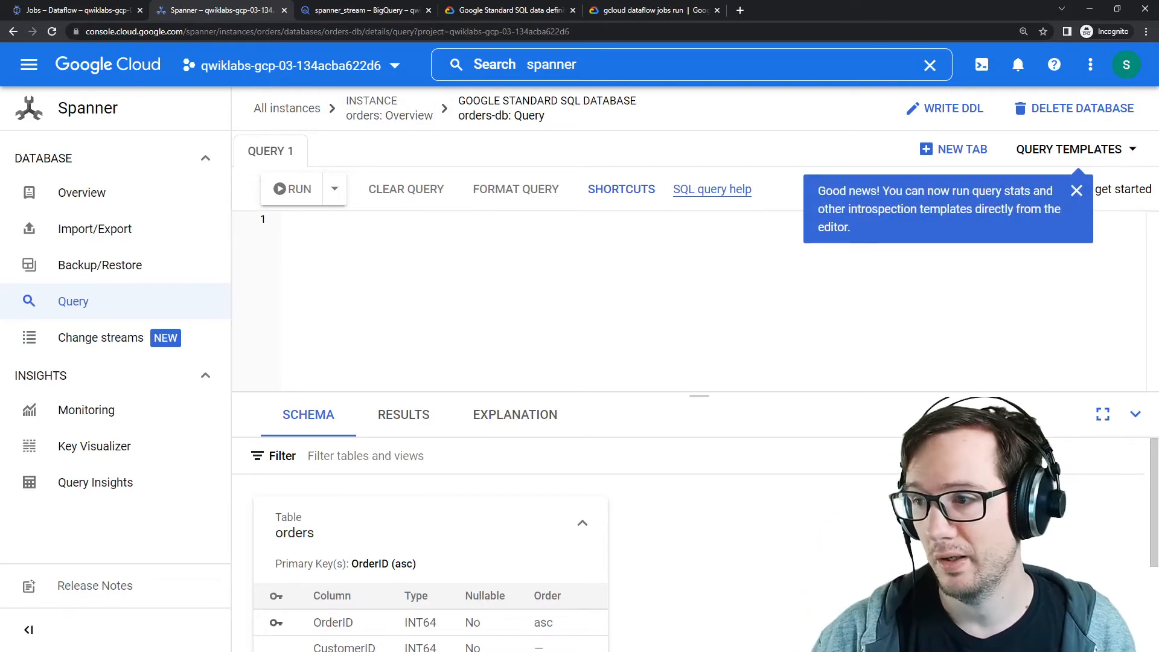
Step: Review the orders table schema in the lab instructions
left_click_drag(1158, 114, 664, 87)
scroll(779, 368, "up", 9)
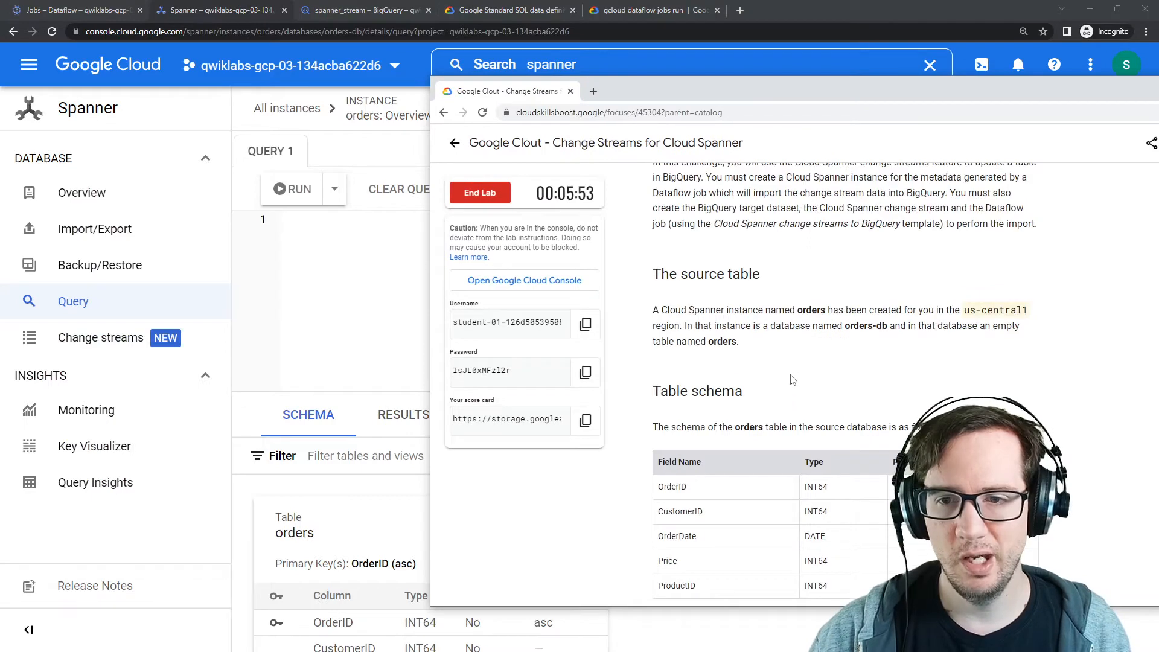
scroll(793, 379, "up", 5)
scroll(795, 362, "down", 10)
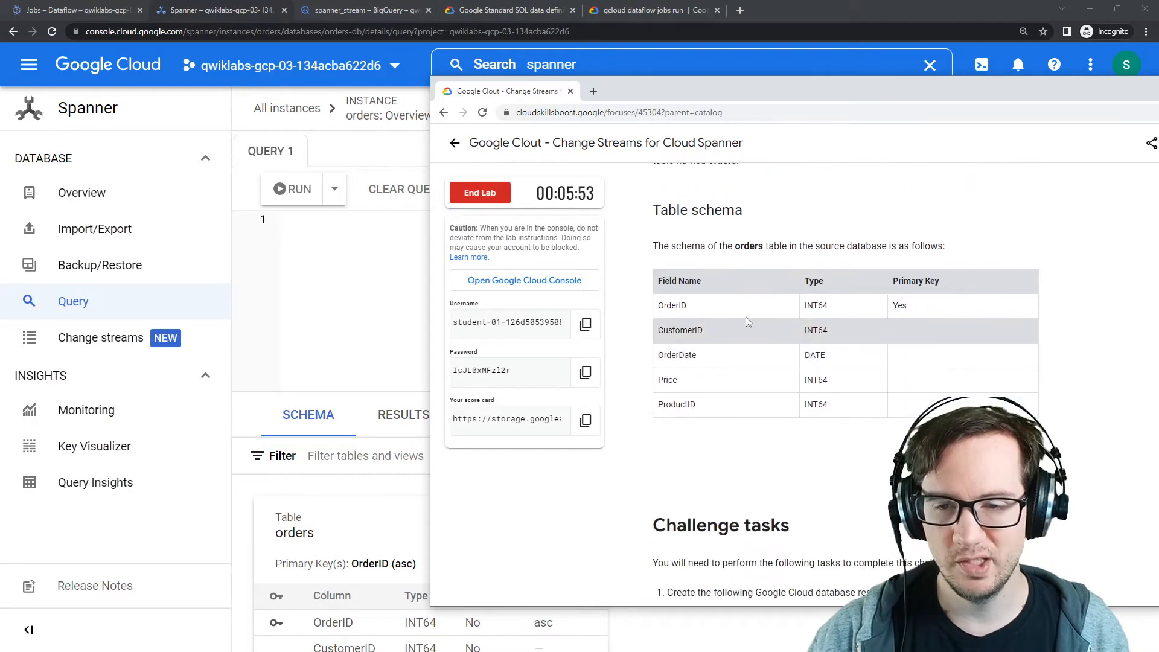
mouse_move(730, 93)
left_mouse_down()
mouse_move(678, 85)
mouse_move(677, 74)
mouse_move(1107, 90)
mouse_move(736, 92)
left_mouse_up()
Step: Search the web for insert SQL statement syntax and open the W3Schools INSERT INTO page
left_click(603, 91)
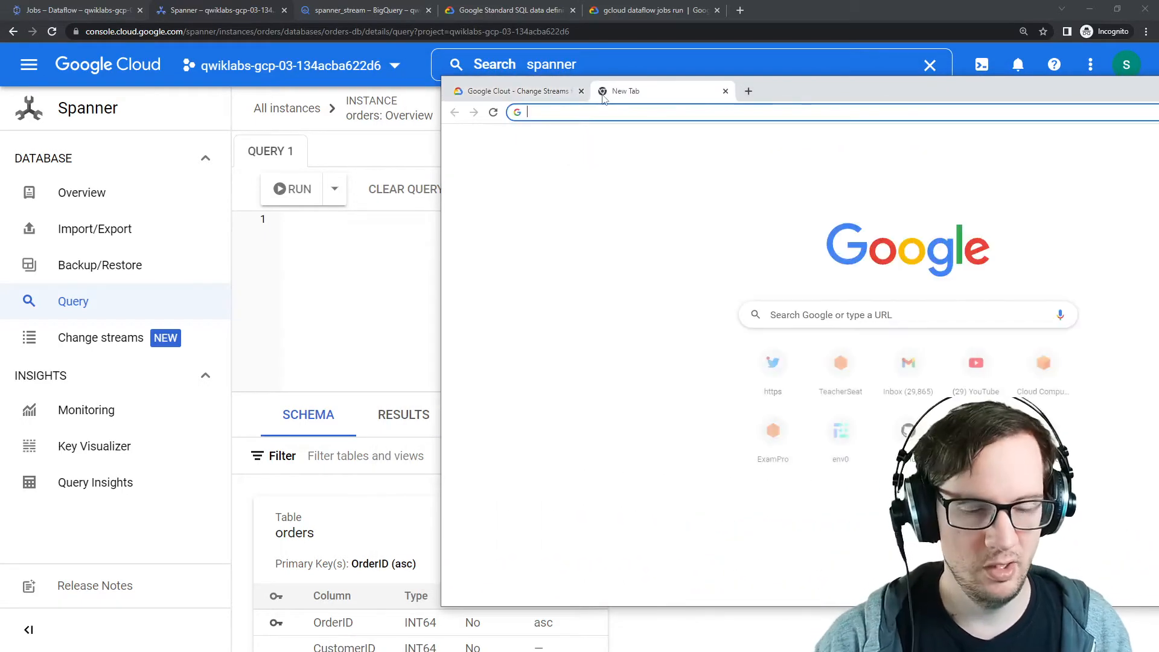
type("insert sql stat")
key("Return")
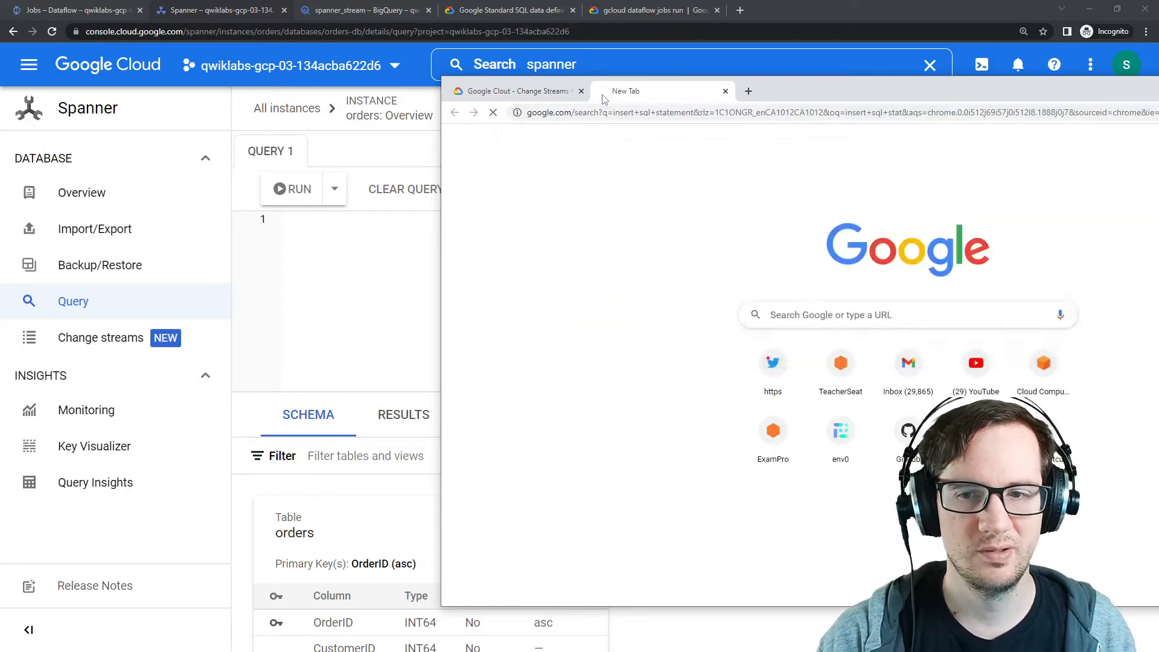
left_click(640, 259)
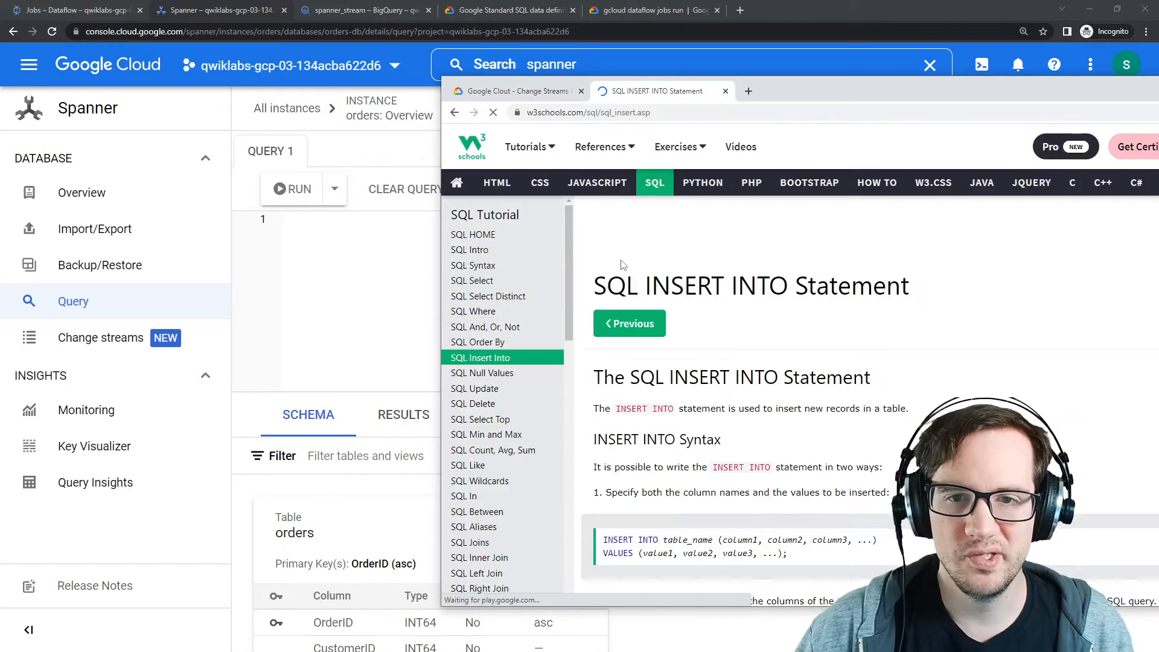
scroll(725, 332, "down", 2)
left_click_drag(788, 89, 1158, 61)
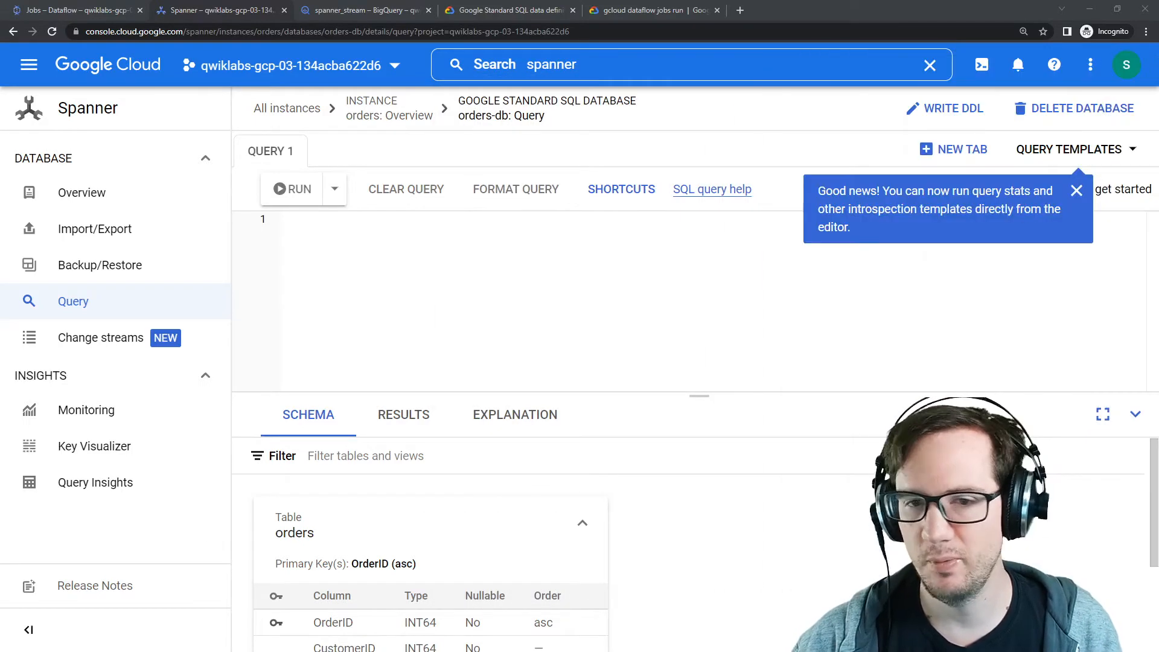
Step: Dismiss the editor callout and start an INSERT INTO orders statement listing CustomerId, OrderDate, Price and ProductID
left_click(474, 266)
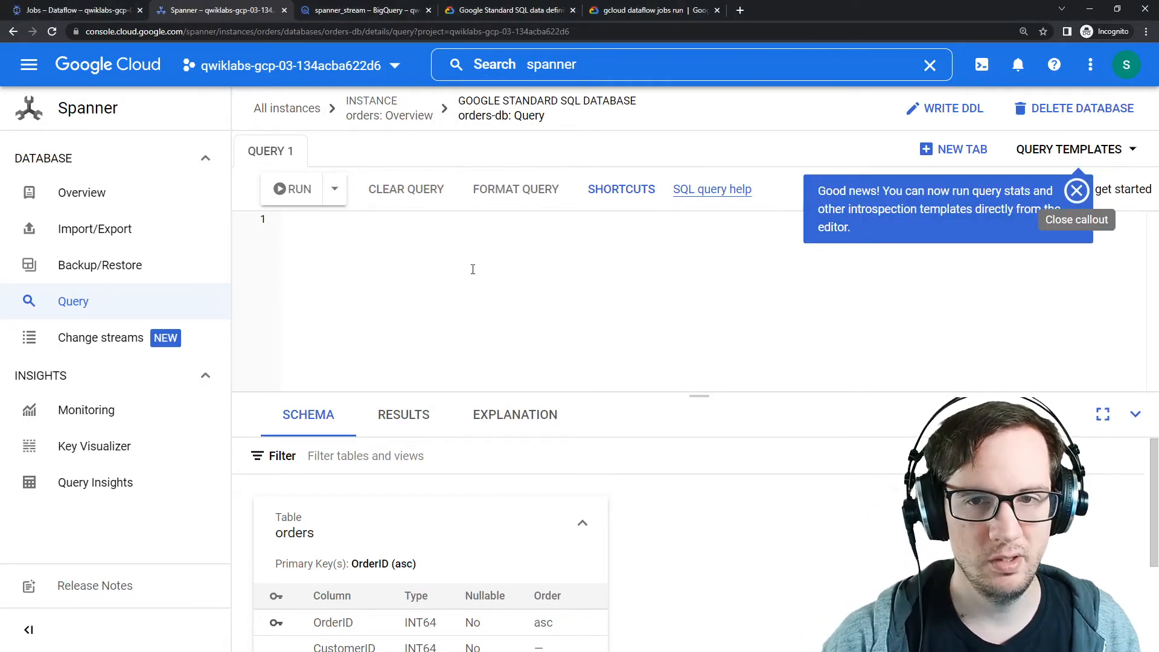
left_click(1077, 192)
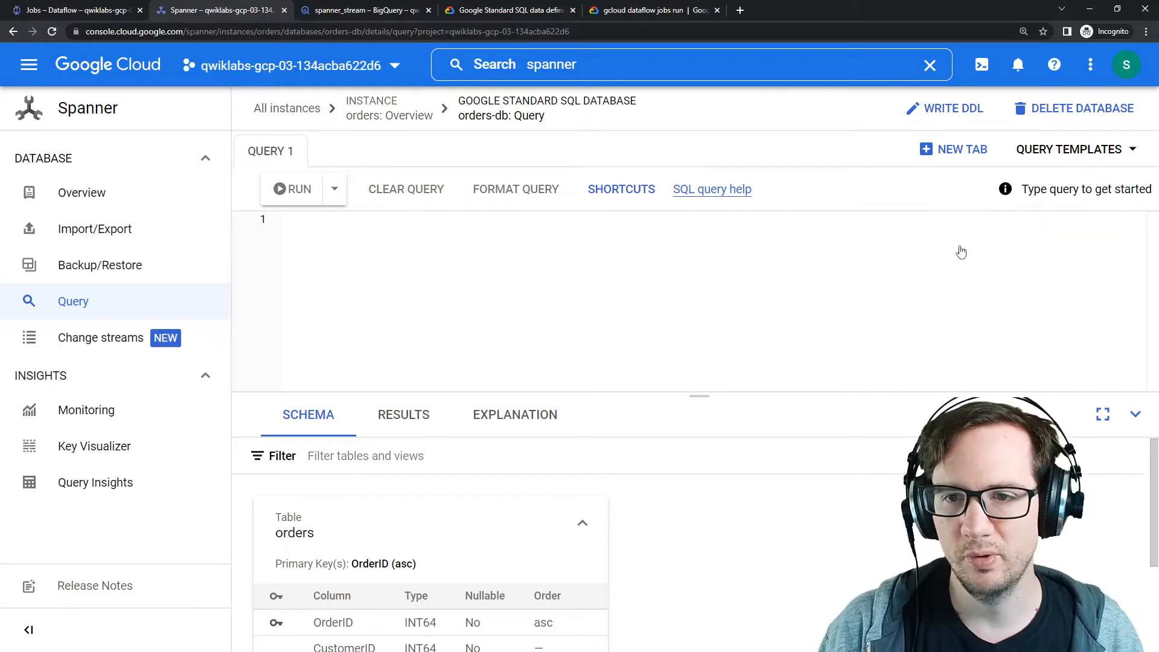
left_click(622, 190)
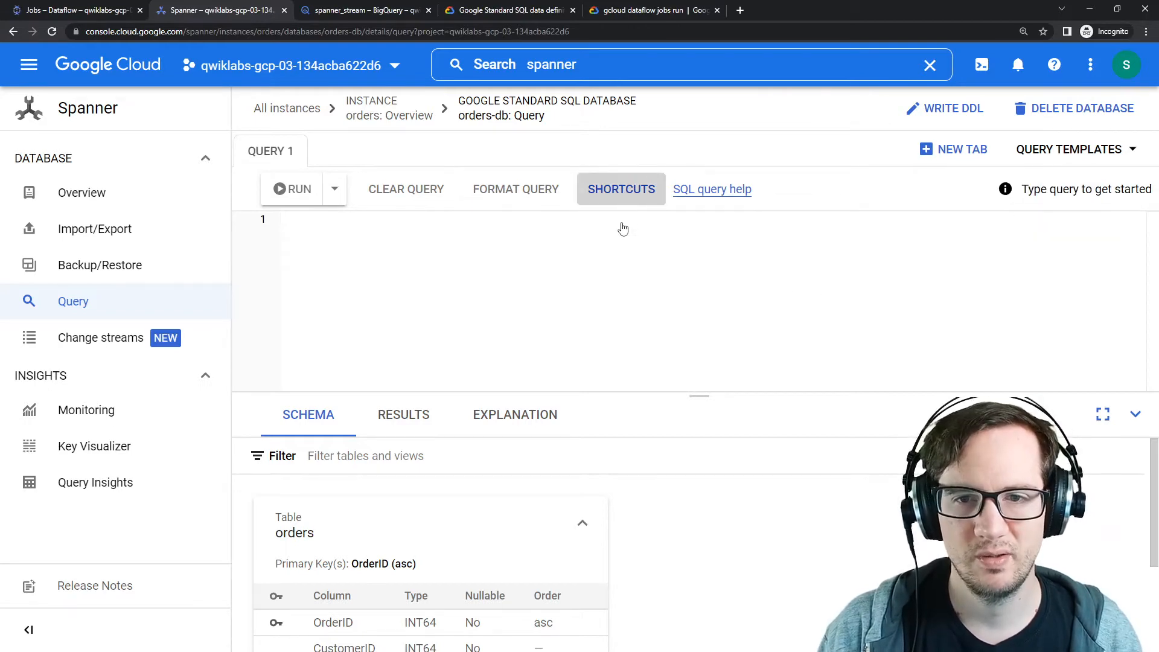
left_click(687, 467)
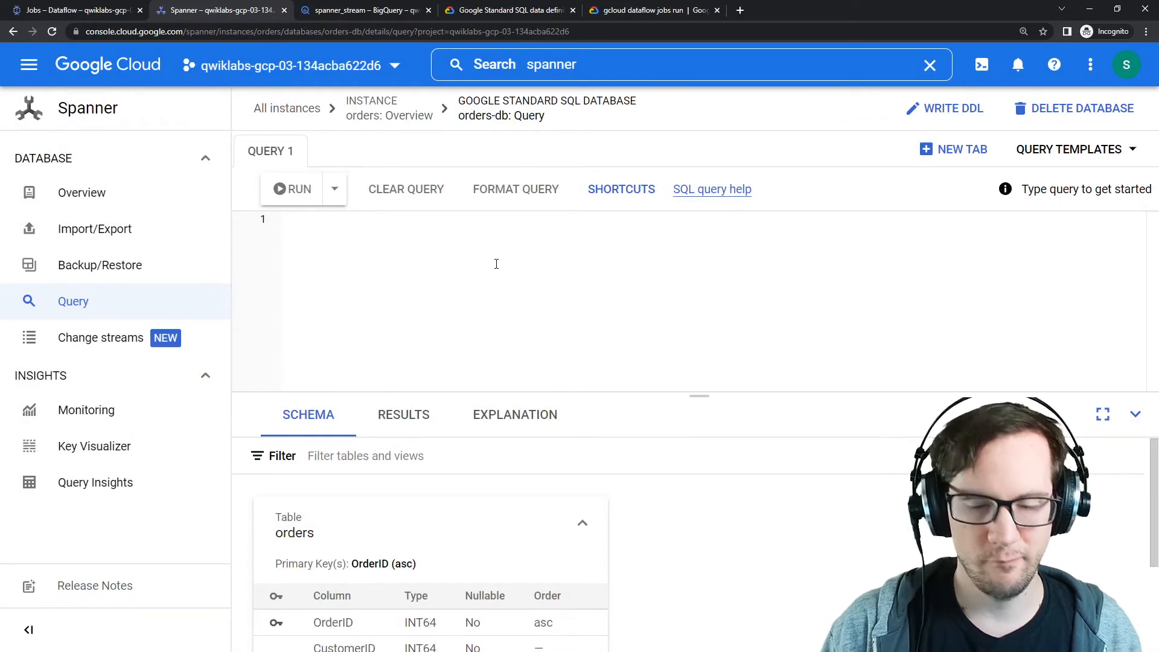
type("INSERT ")
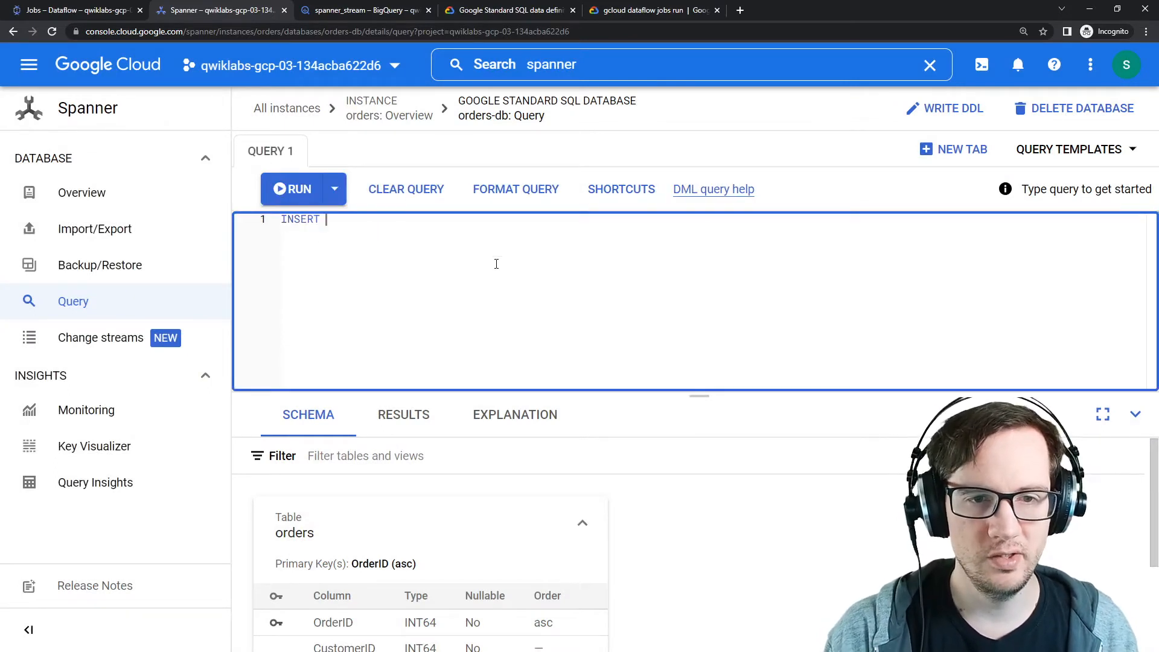
type("orders")
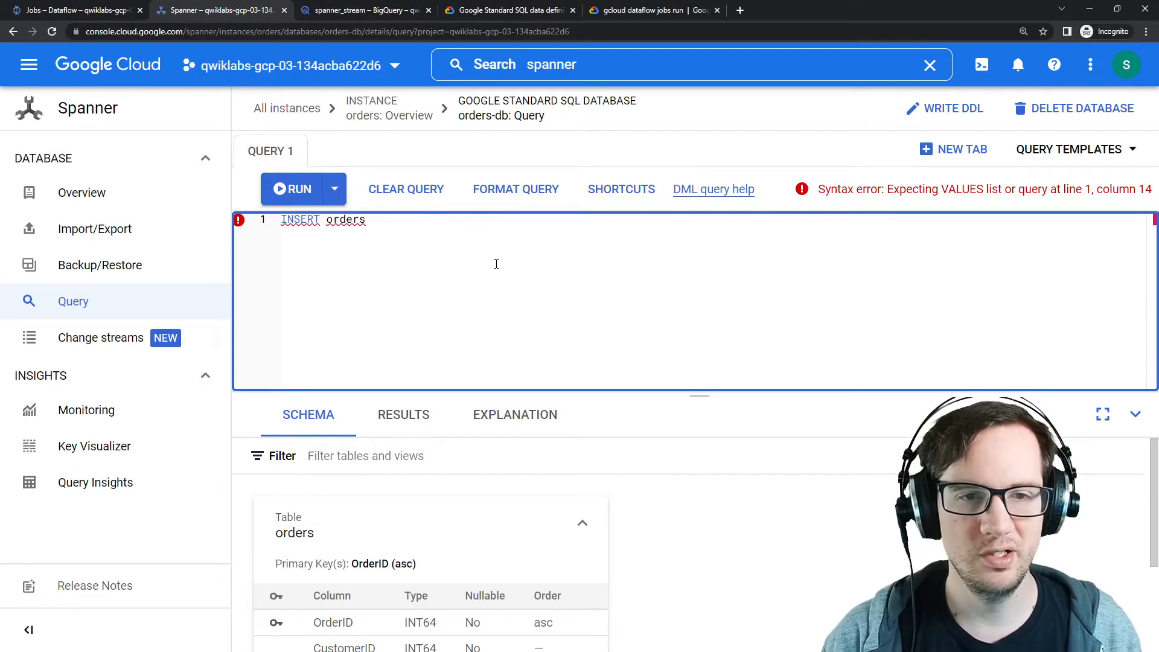
key("BackSpace")
key("BackSpace")
key("BackSpace")
key("BackSpace")
key("BackSpace")
key("BackSpace")
type("INTO orders")
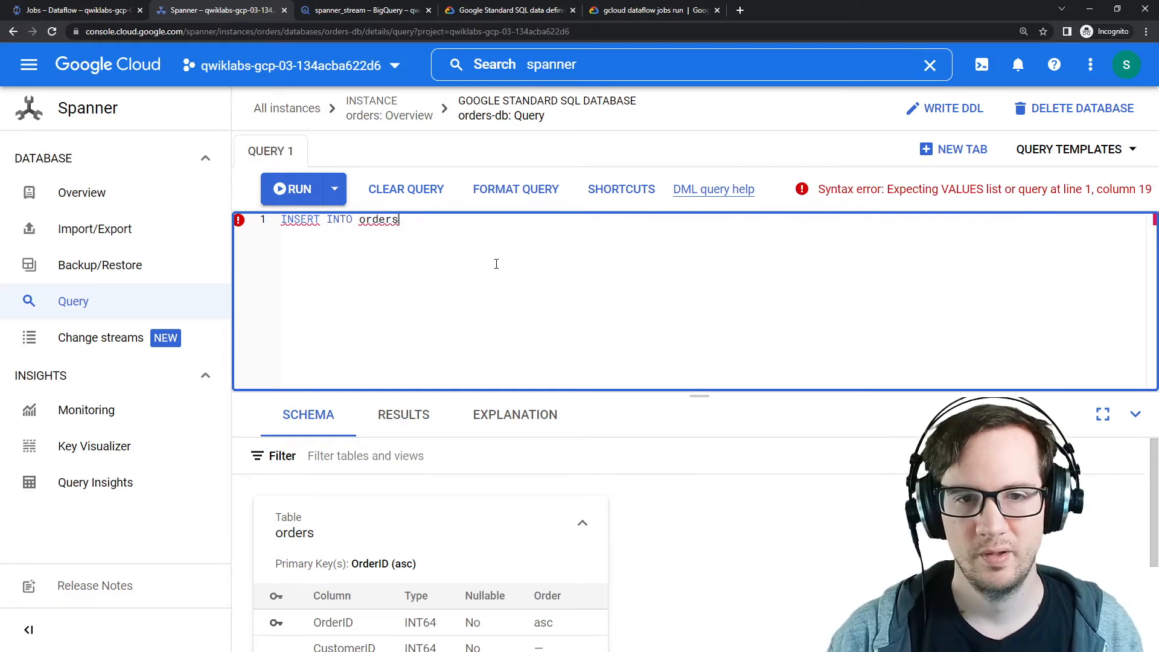
type(" (")
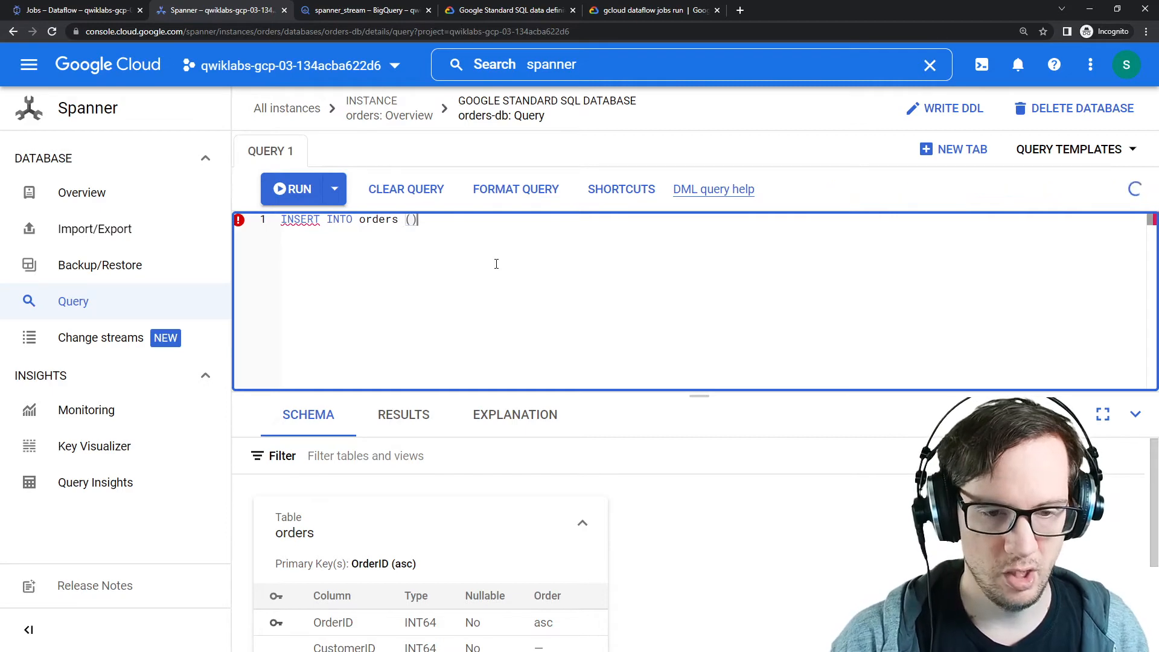
scroll(687, 487, "down", 2)
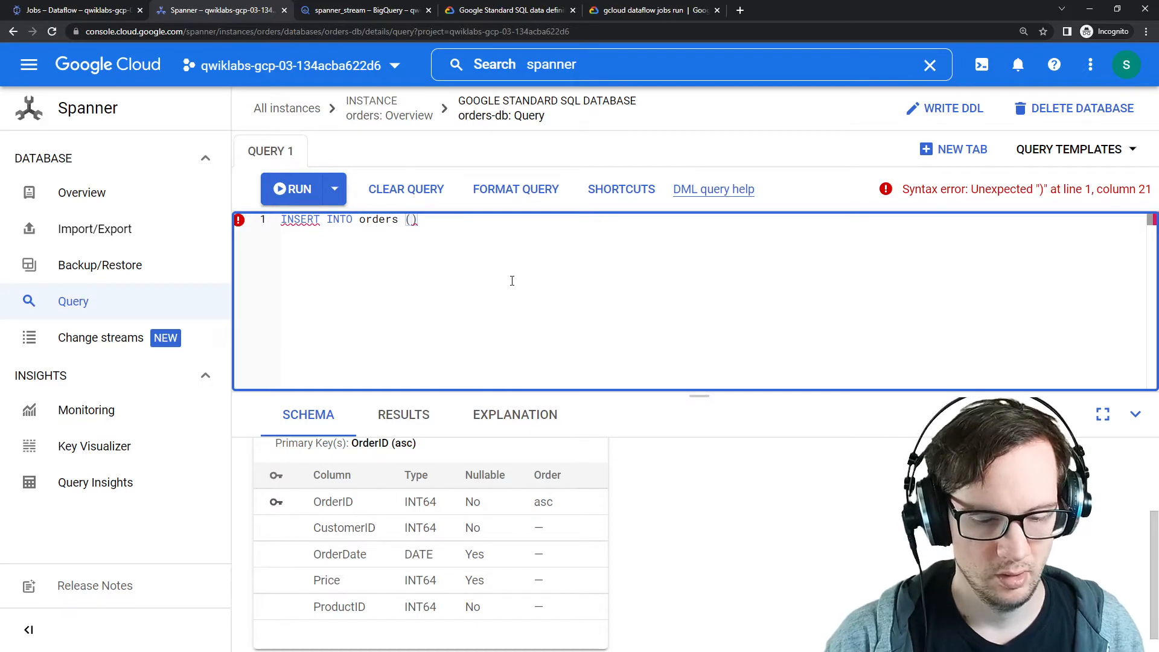
type("CustomerId, O")
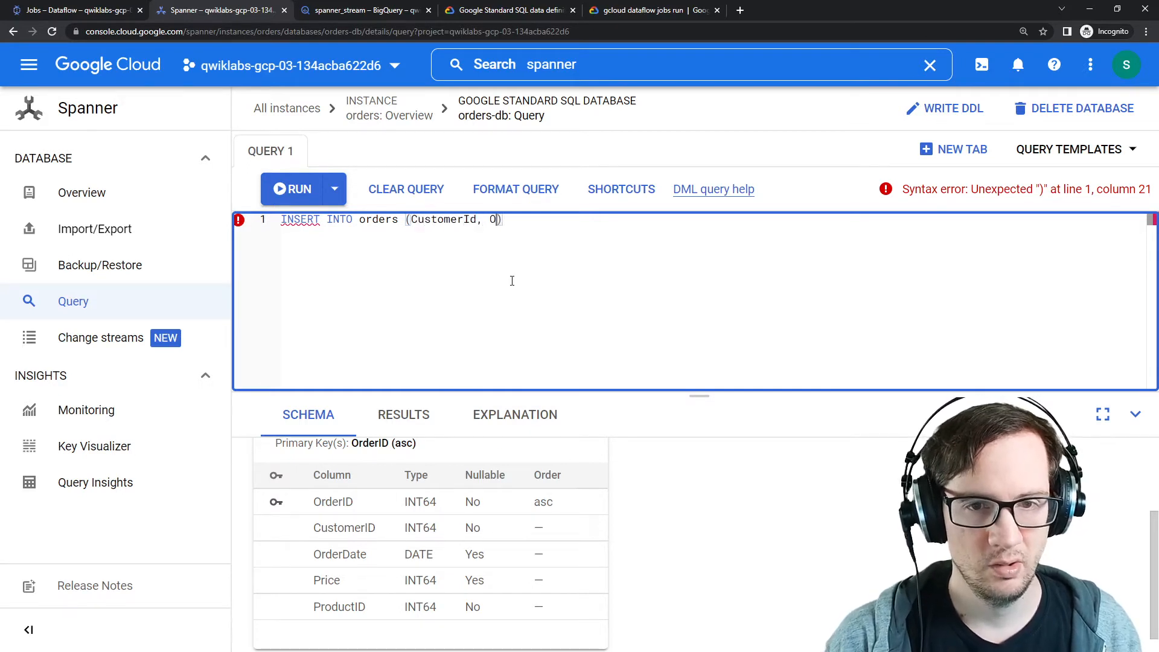
type("rderDate, Price")
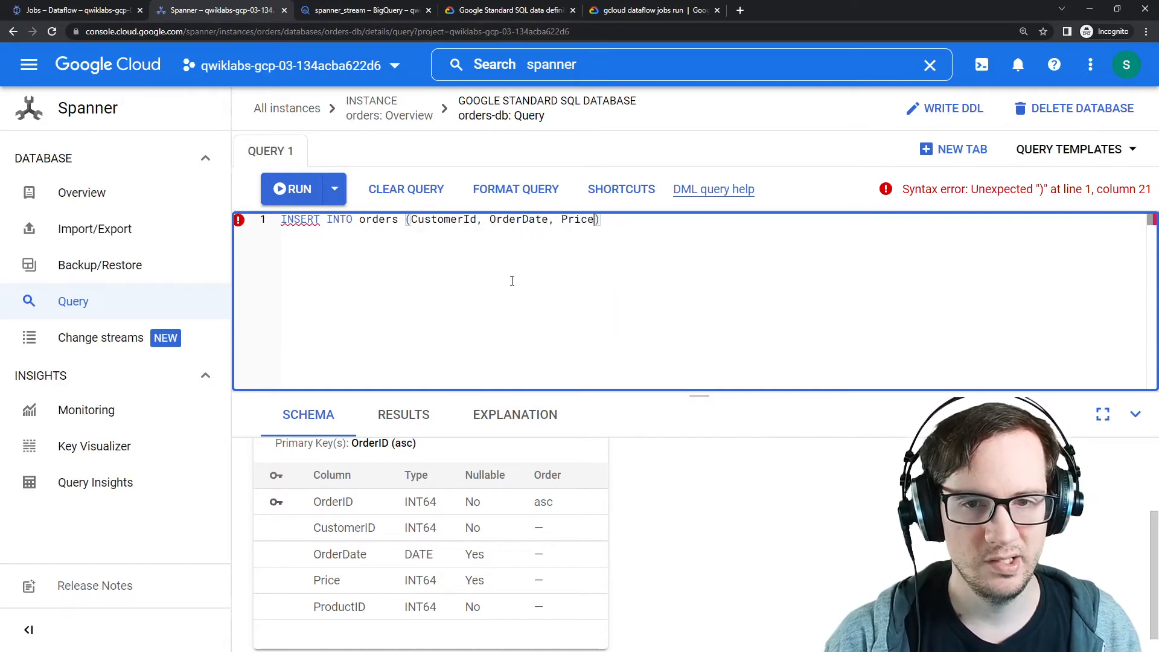
type(", rroduct")
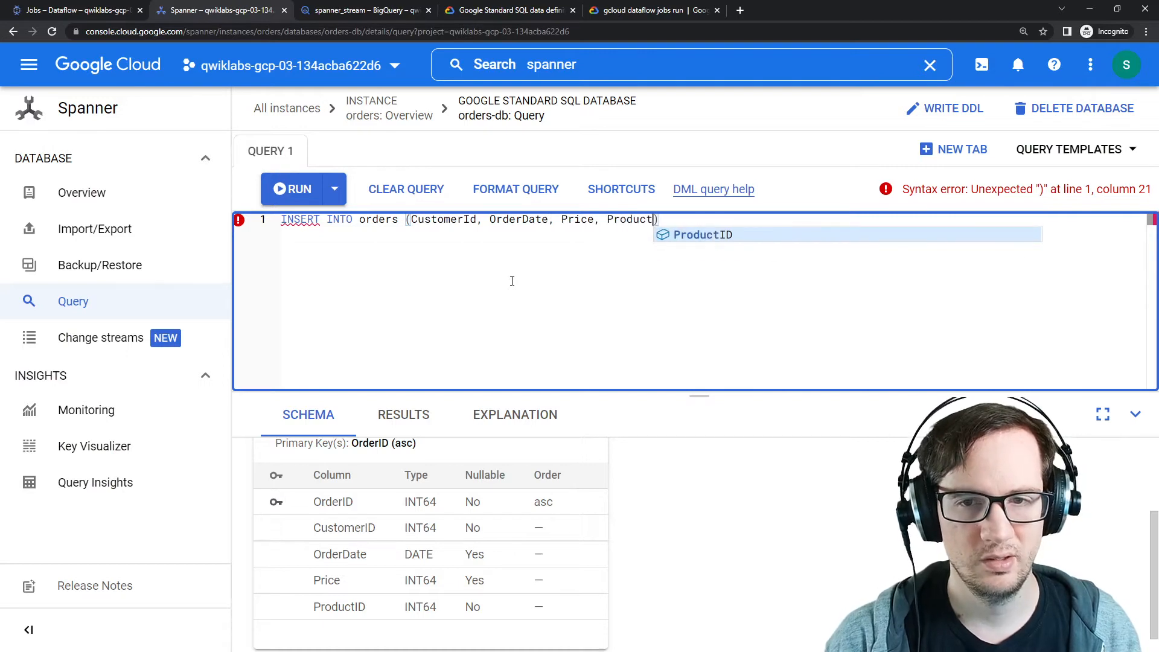
key("Tab")
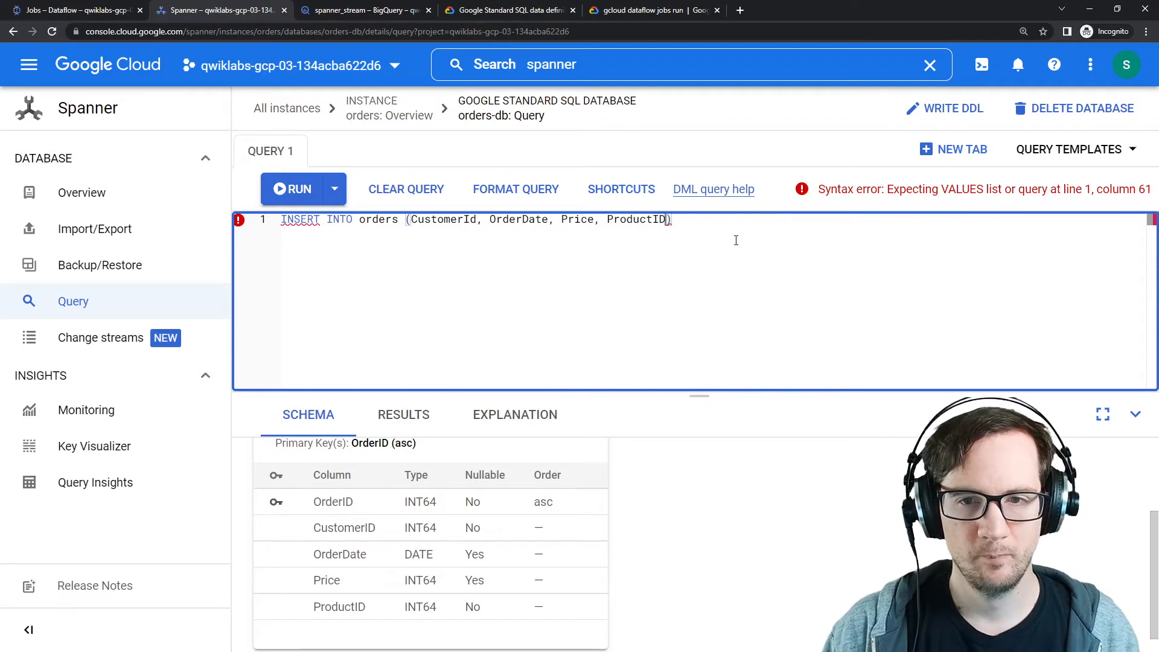
Step: Complete the statement with a VALUES clause (8888, '2022-08-02', 12, 8080) ending in a semicolon
left_click(704, 238)
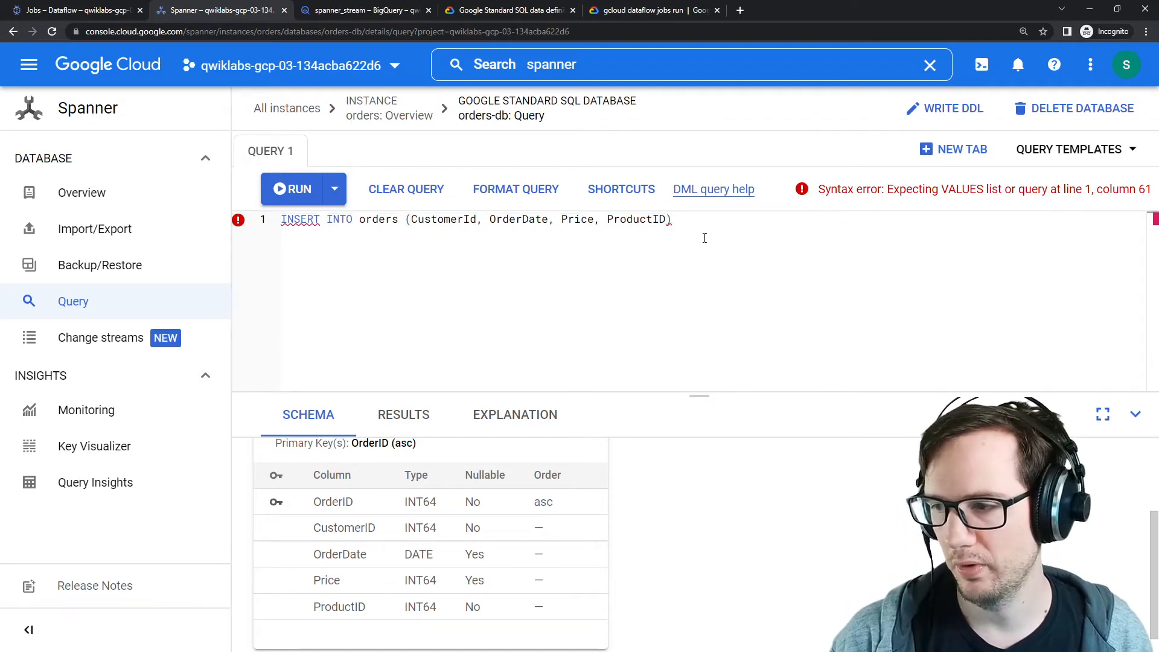
key("Return")
type("VALUES")
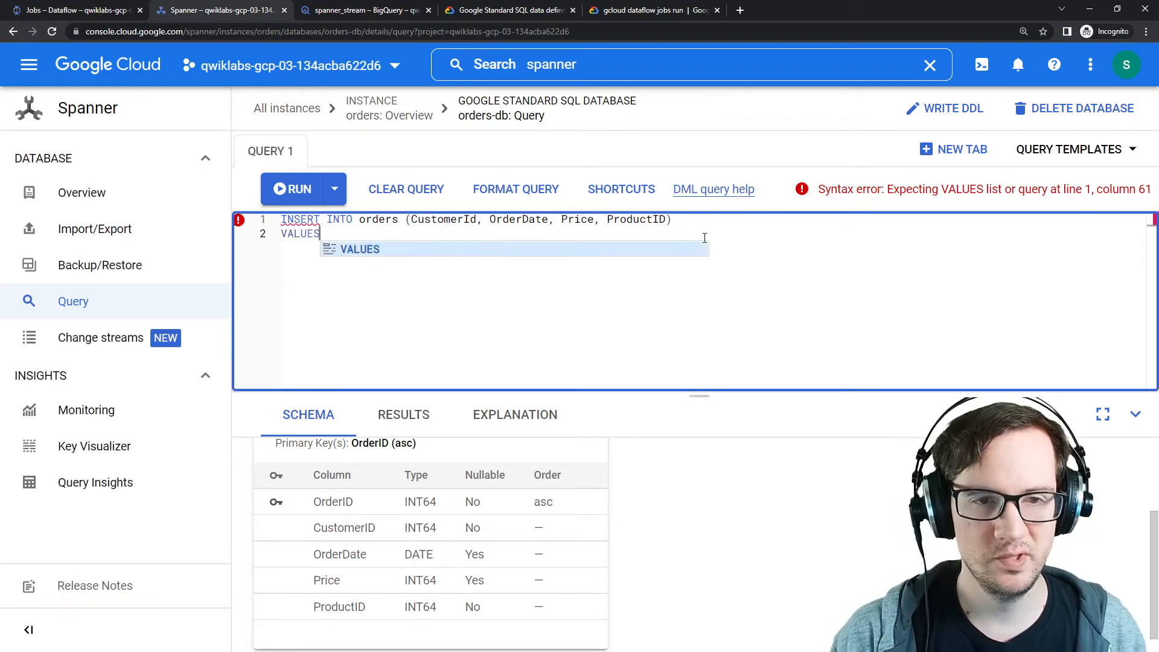
type(" ()")
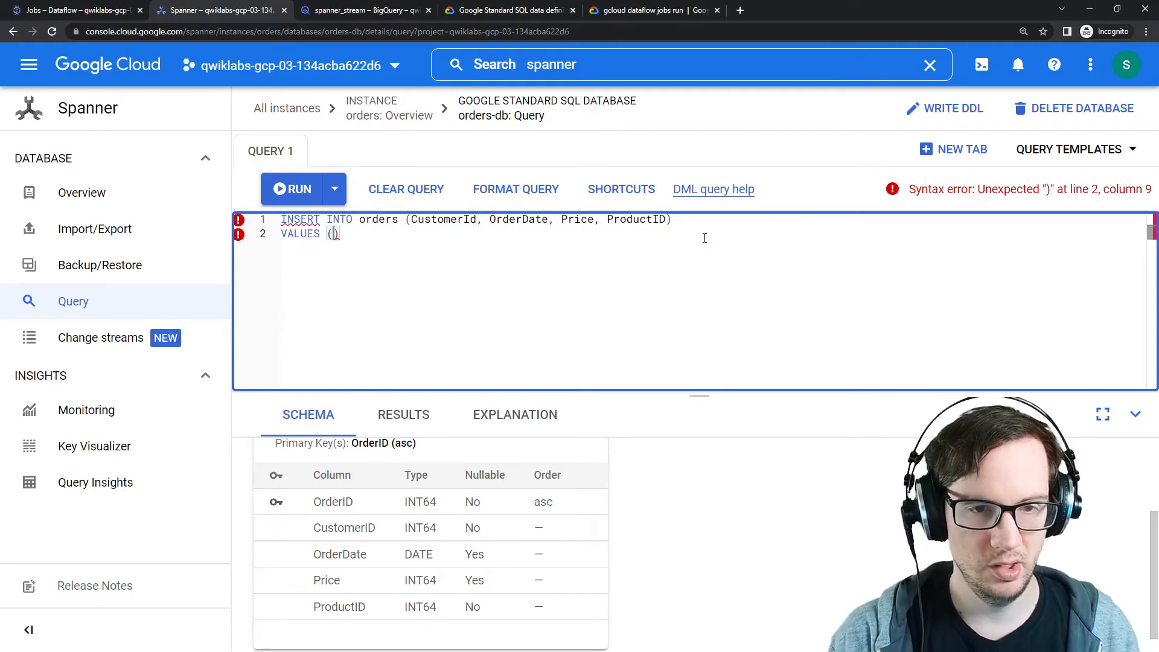
type("8888,")
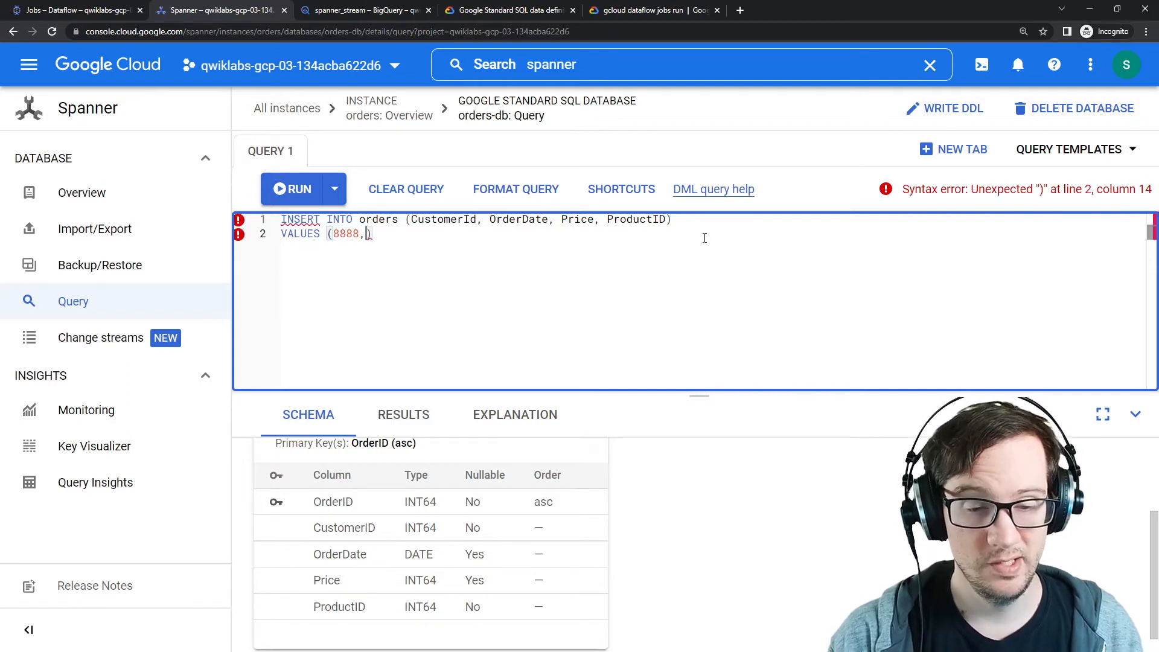
type("'22")
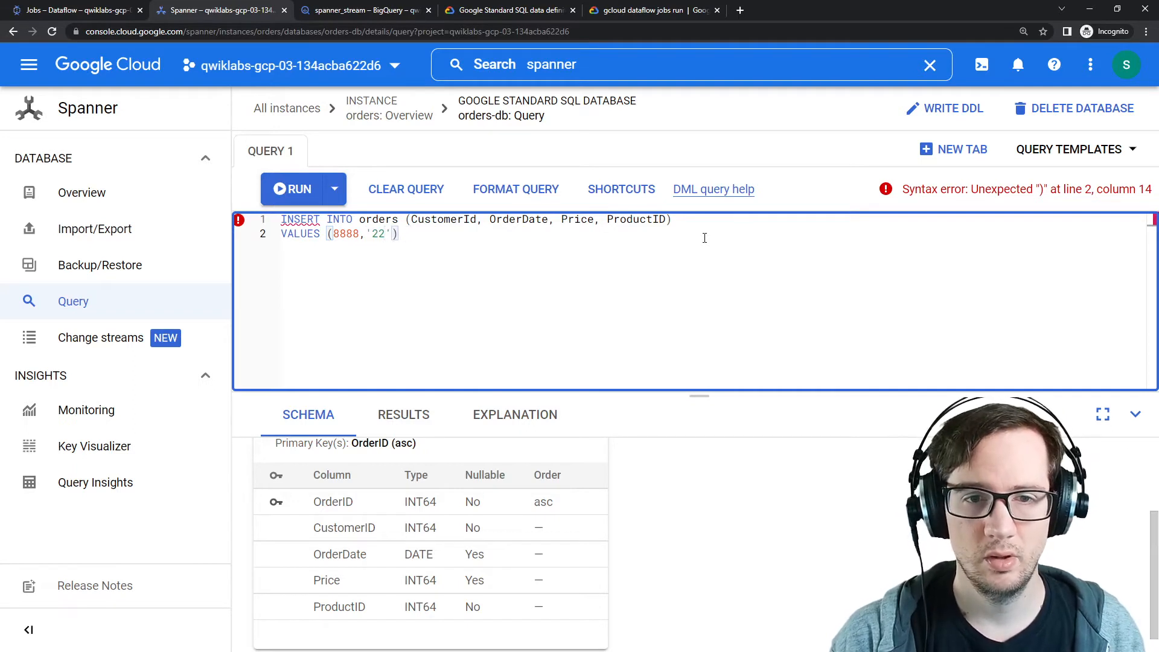
type("022")
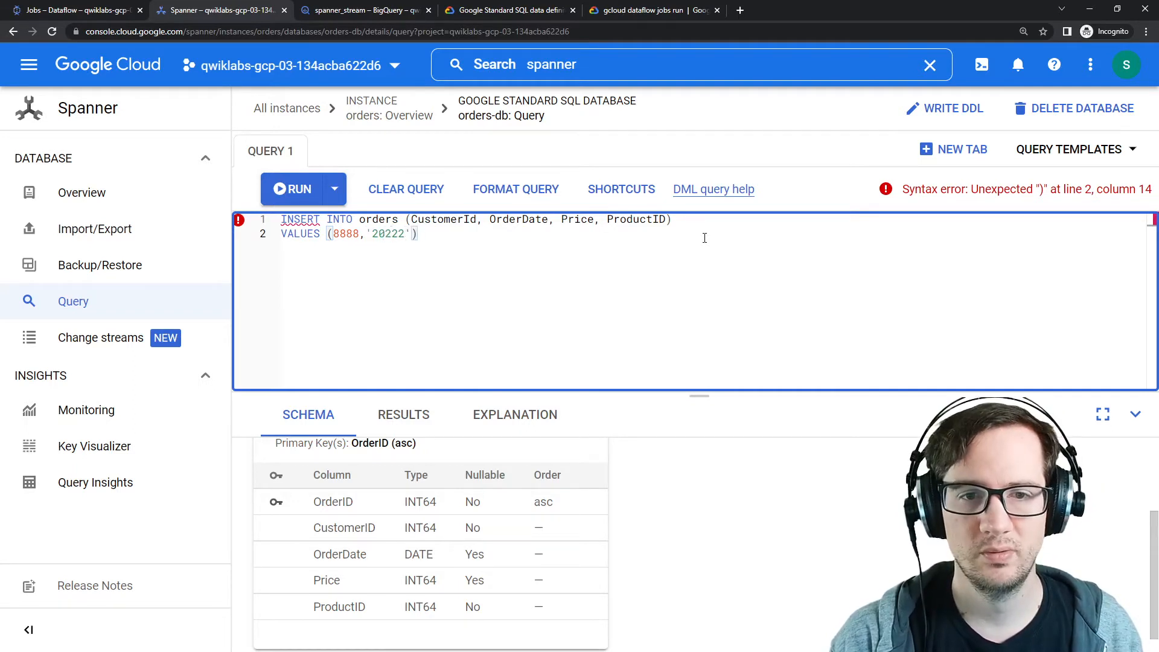
key("BackSpace")
type("-")
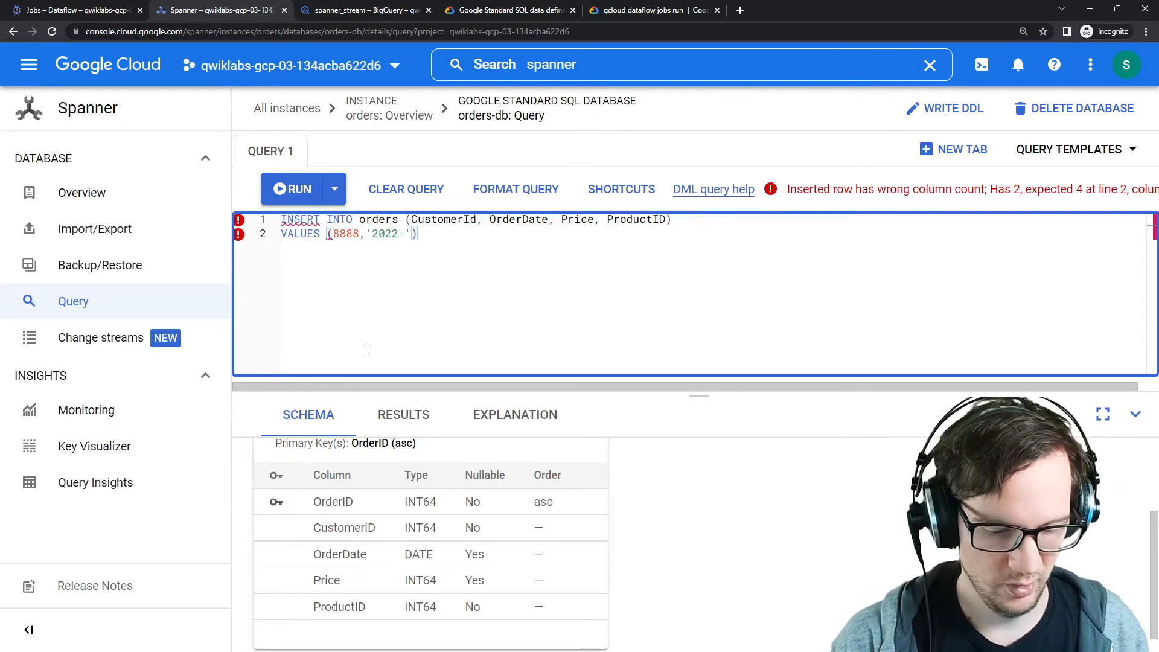
type("08-02'")
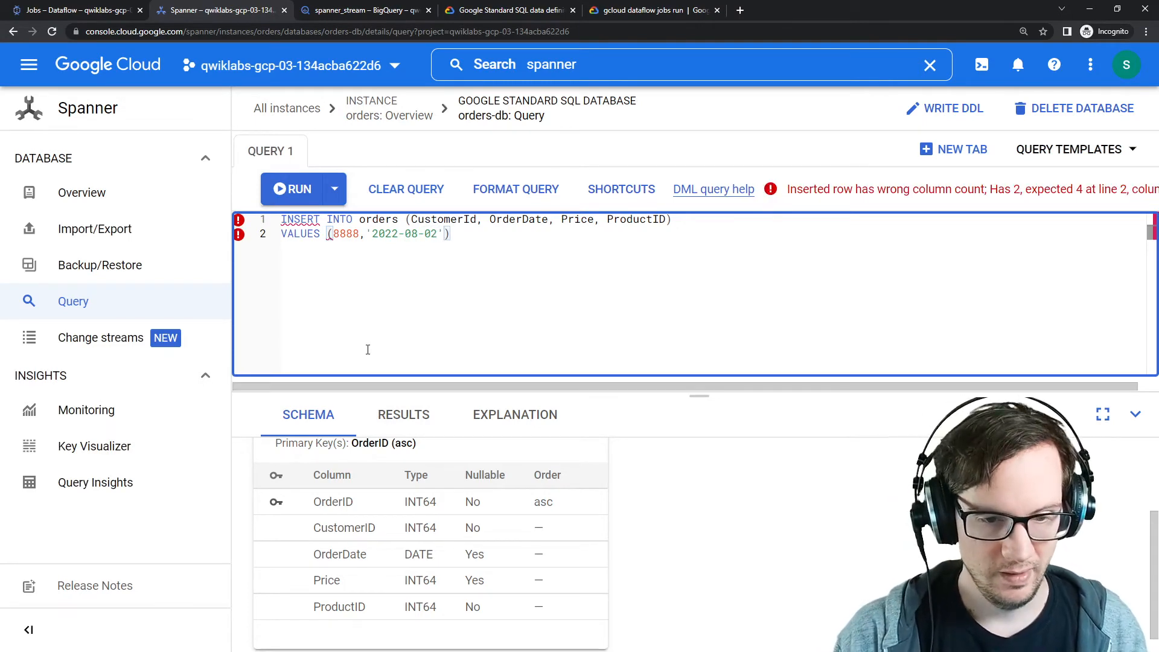
type(",")
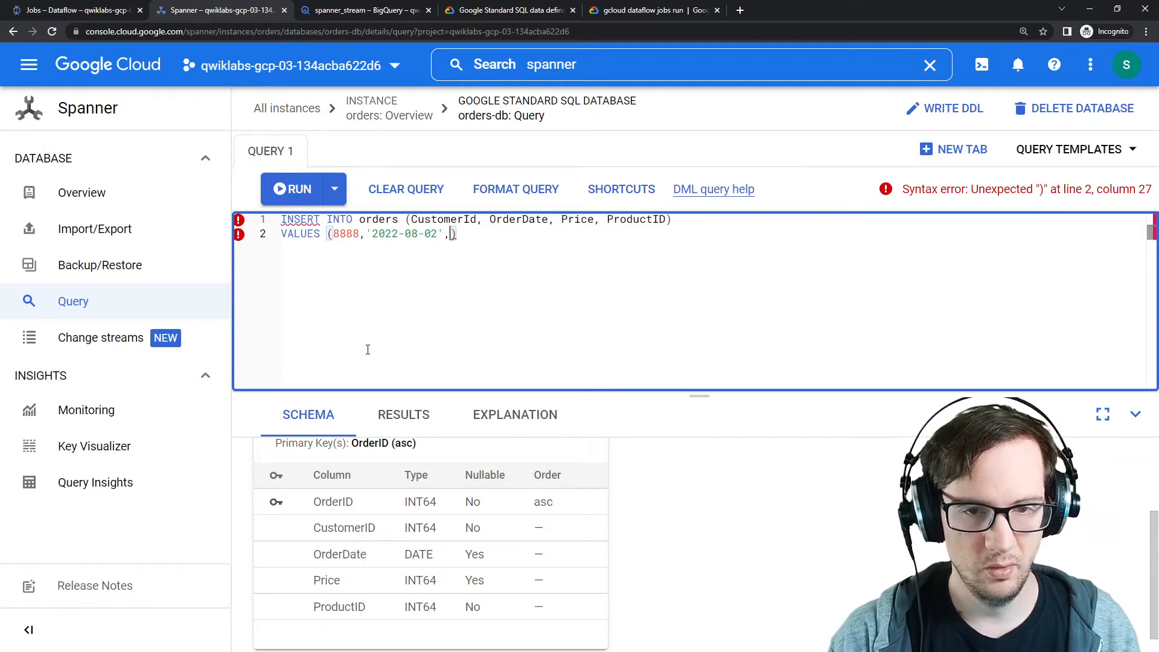
type("12")
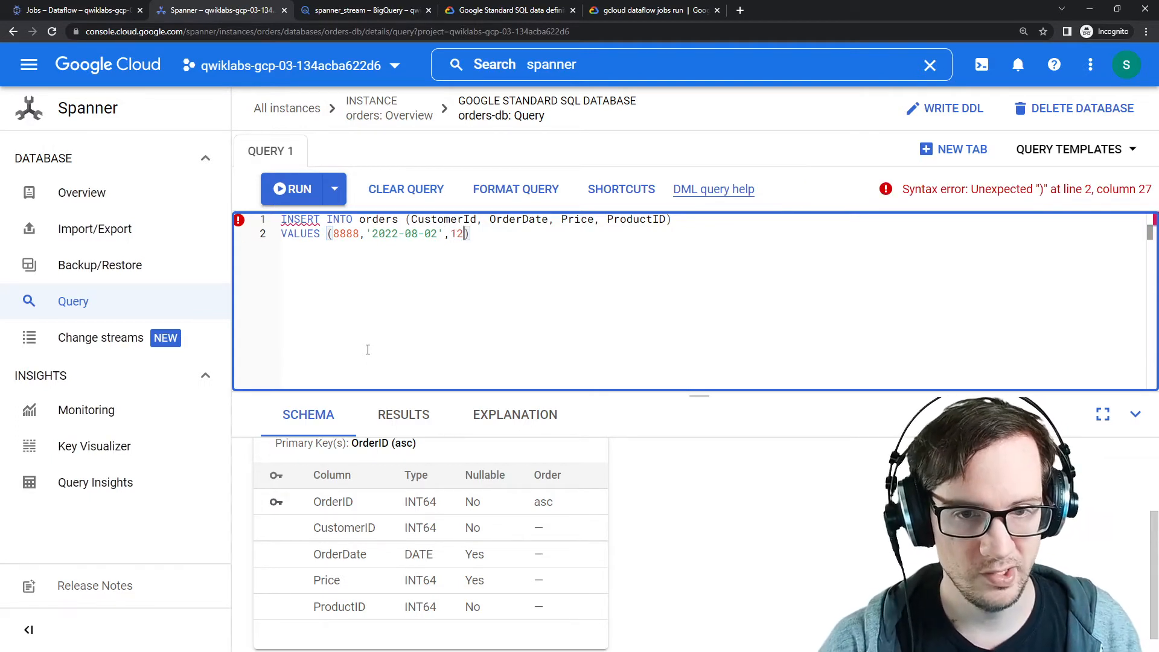
type(",")
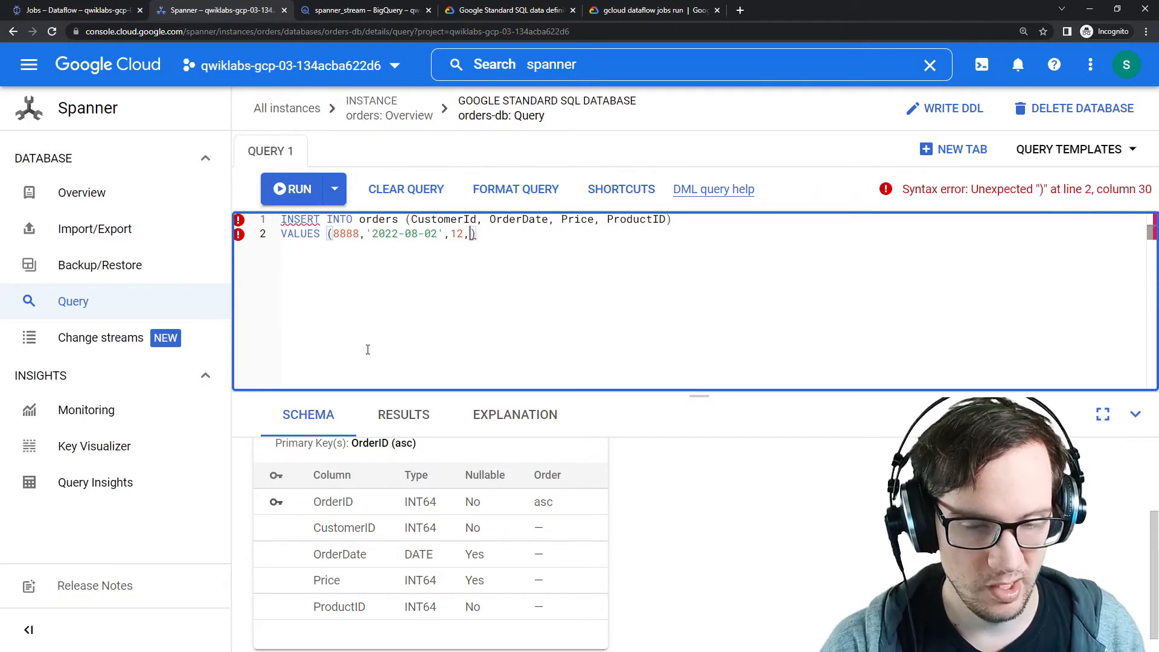
type("8080")
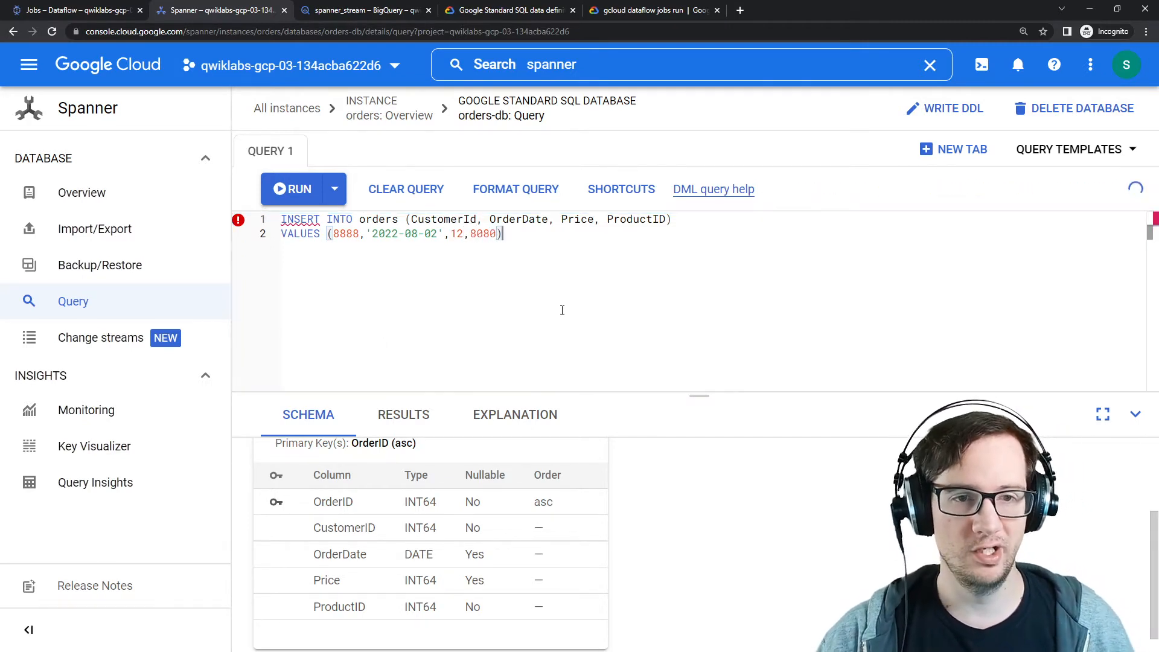
left_click(538, 235)
type(";")
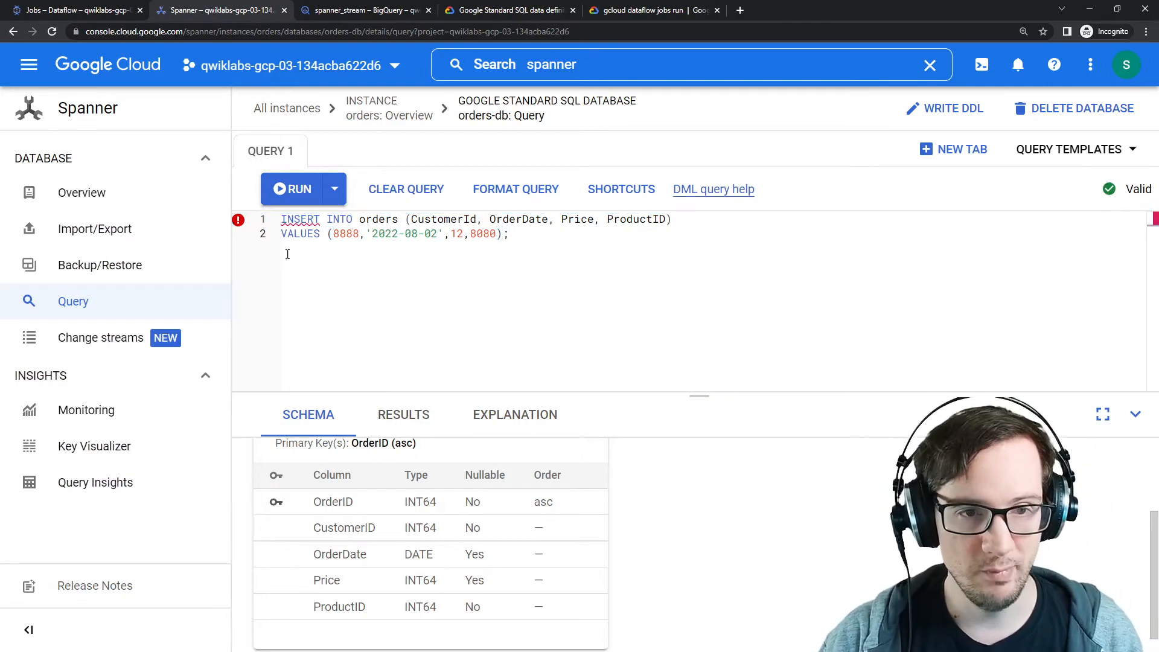
key("ctrl+a")
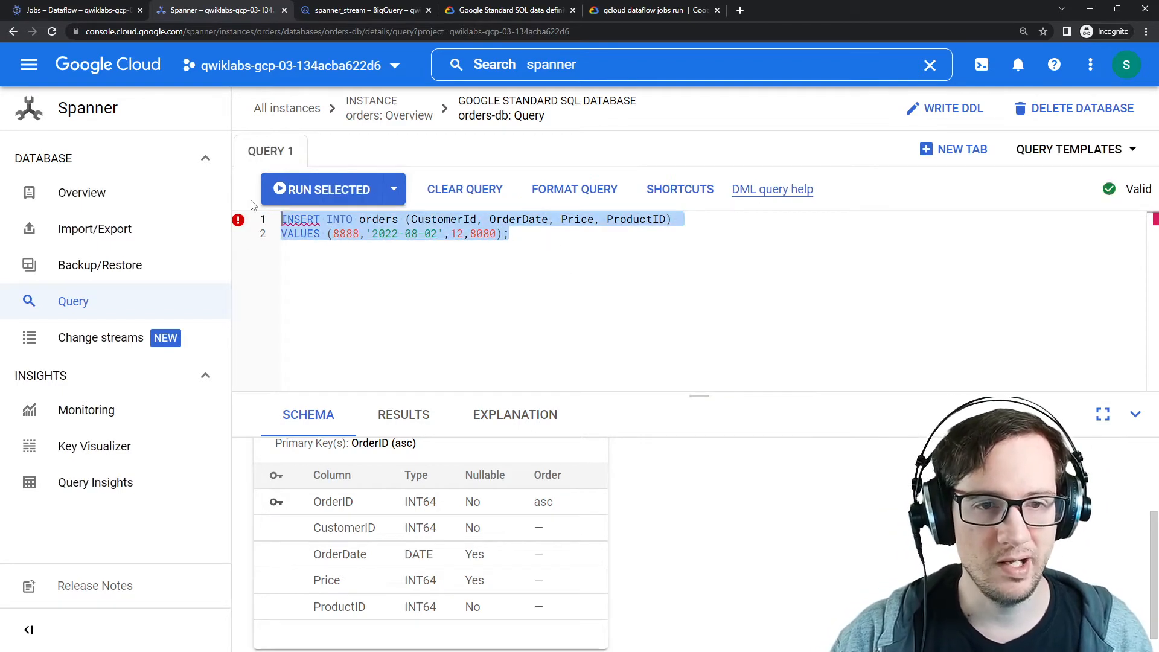
left_click(481, 270)
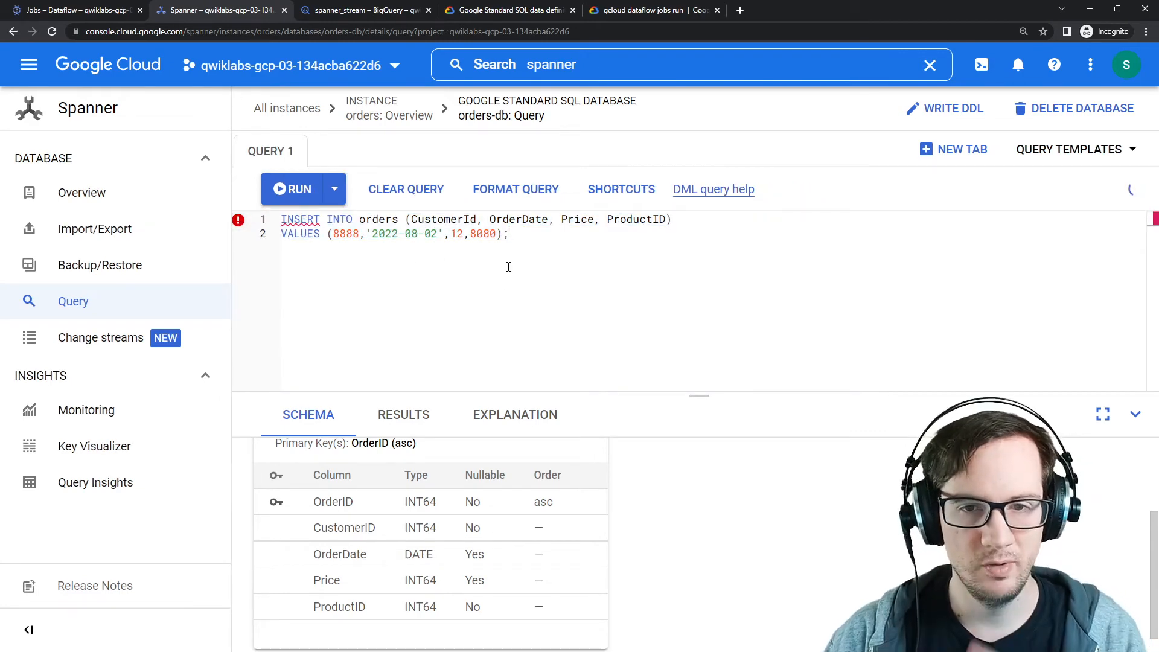
double_click(297, 219)
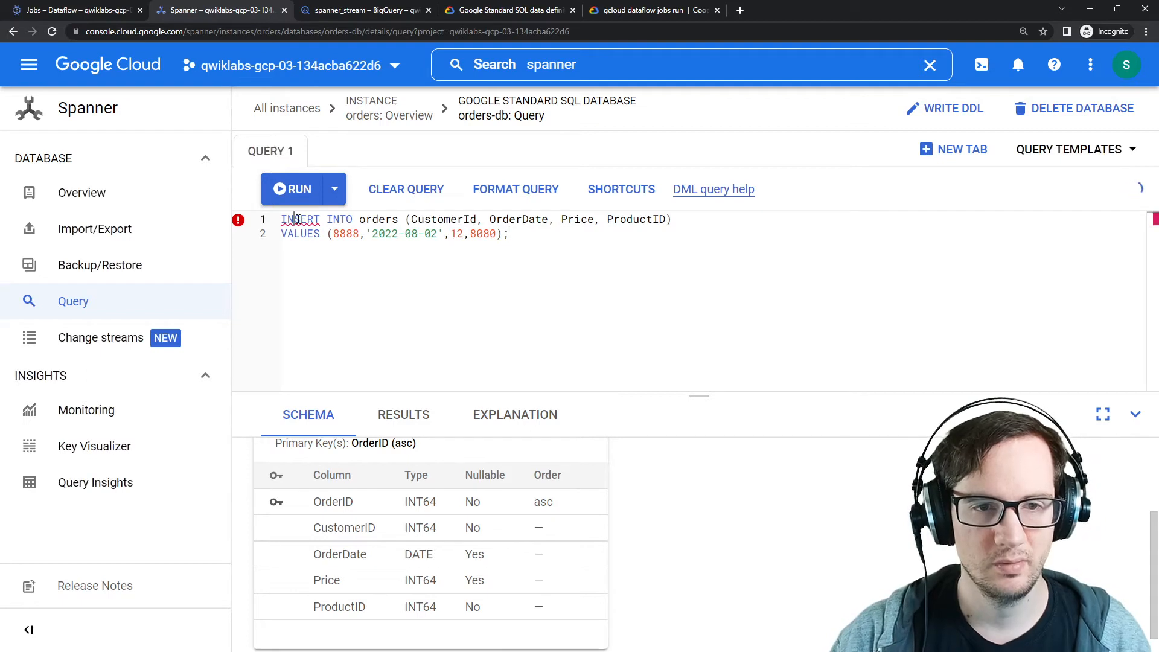
left_click(578, 231)
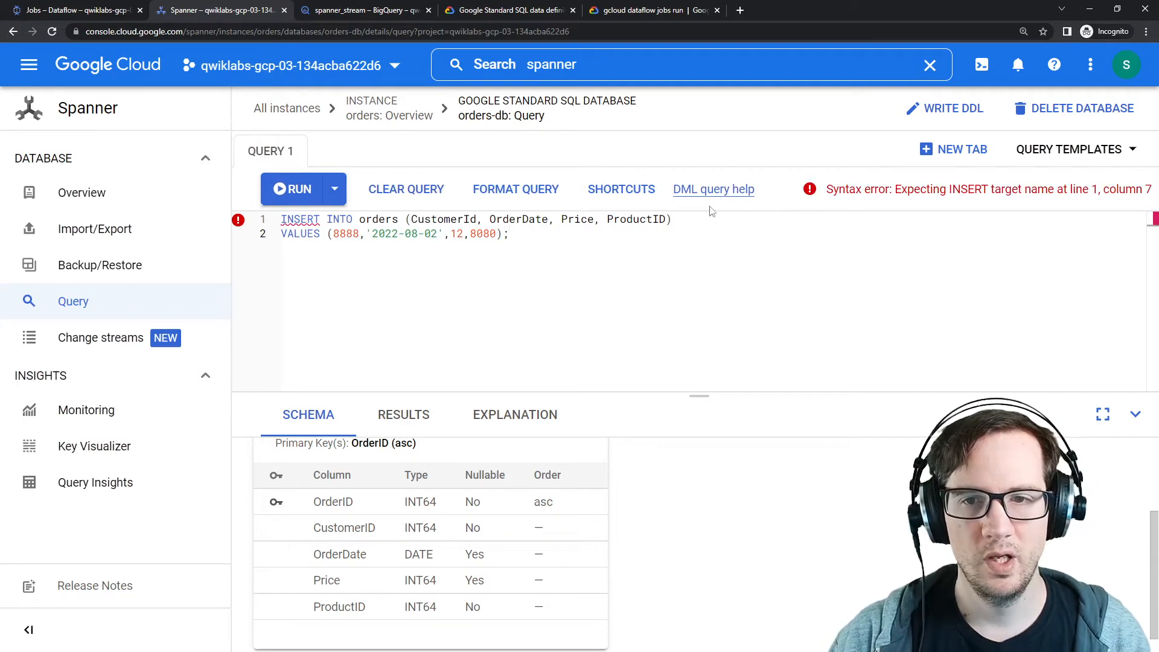
key("ctrl+a")
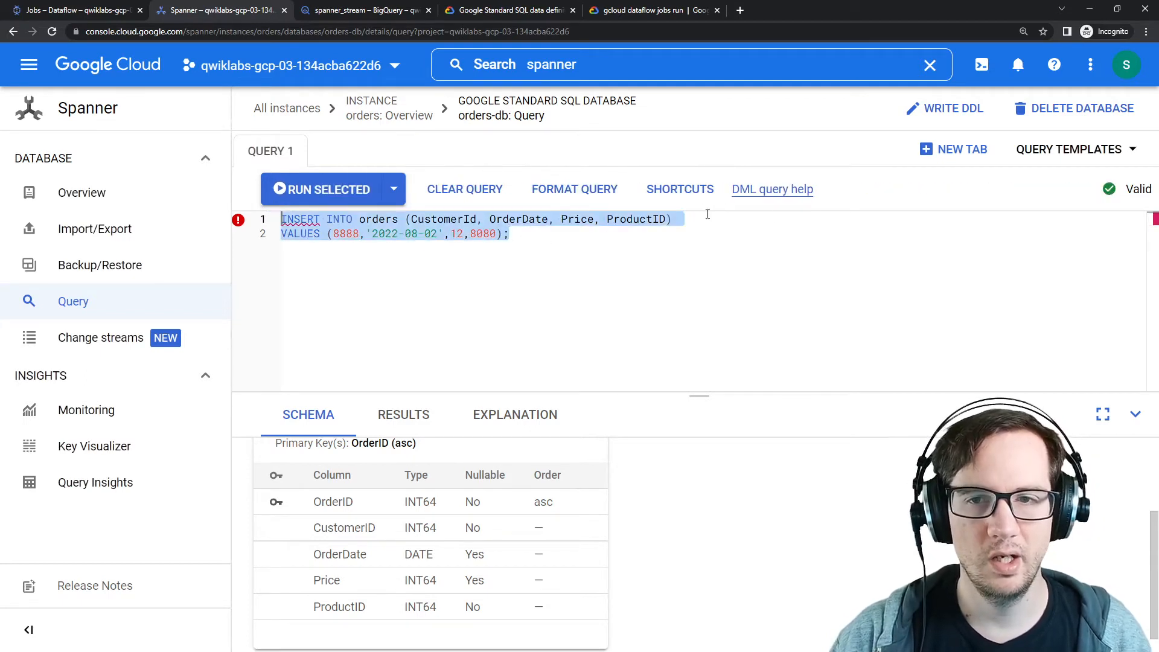
Step: Search the Spanner SQL reference documentation for an INSERT example, then return to the query editor
middle_click(781, 192)
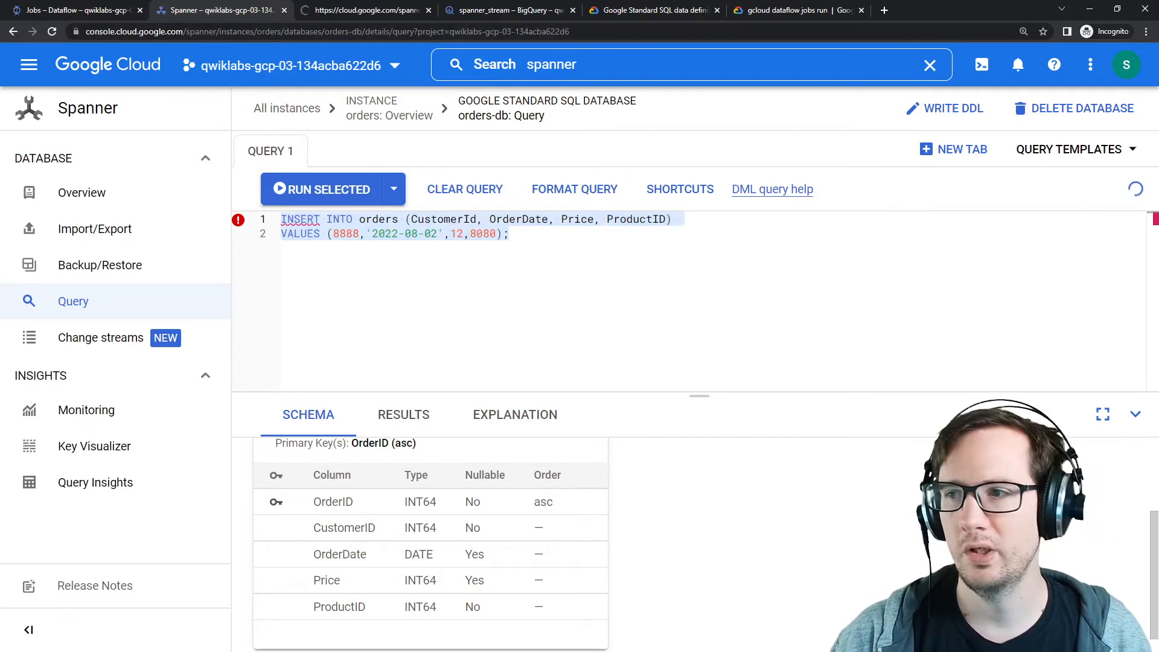
mouse_move(1158, 89)
left_mouse_down()
mouse_move(901, 179)
mouse_move(1158, 80)
left_mouse_up()
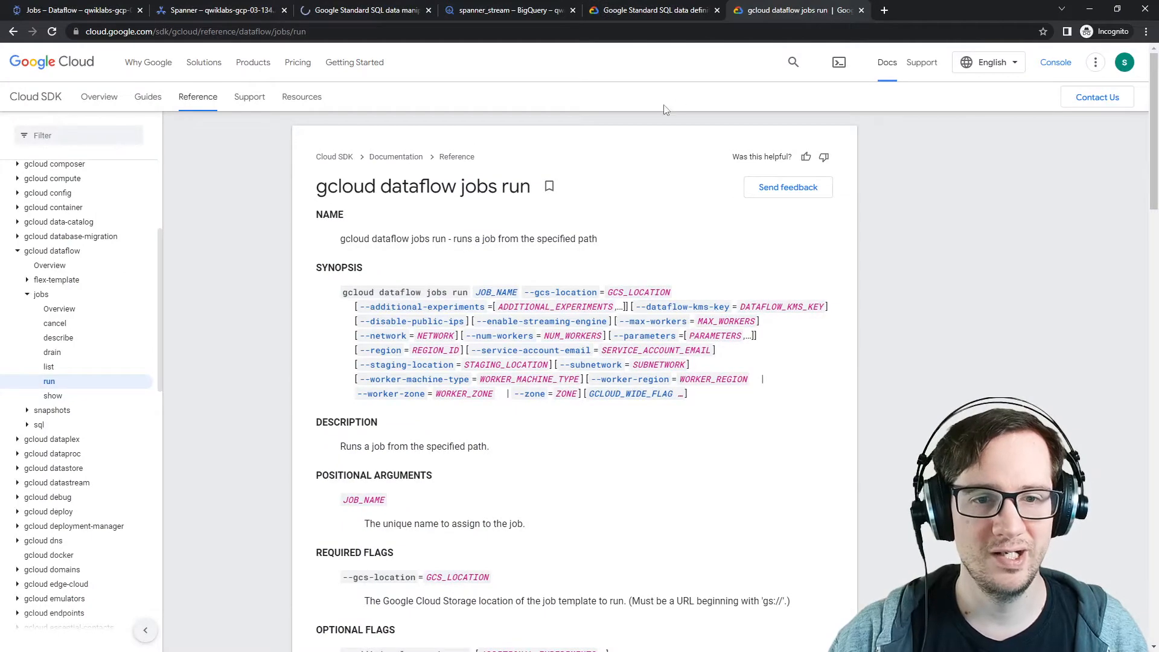
left_click(672, 14)
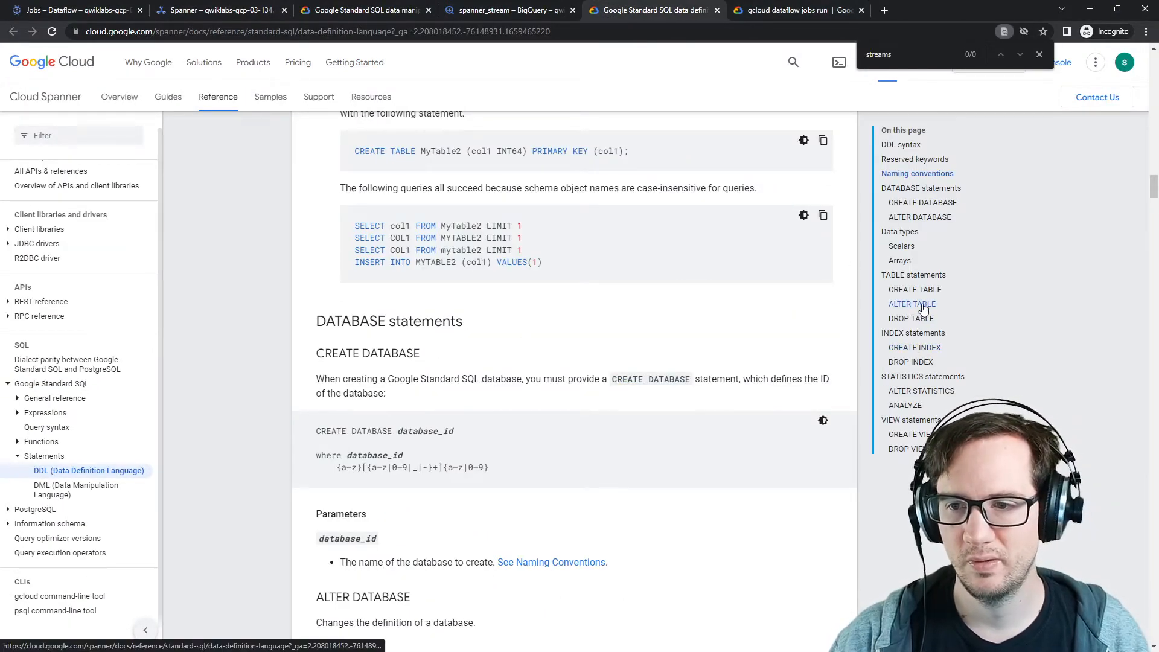
key("ctrl+f")
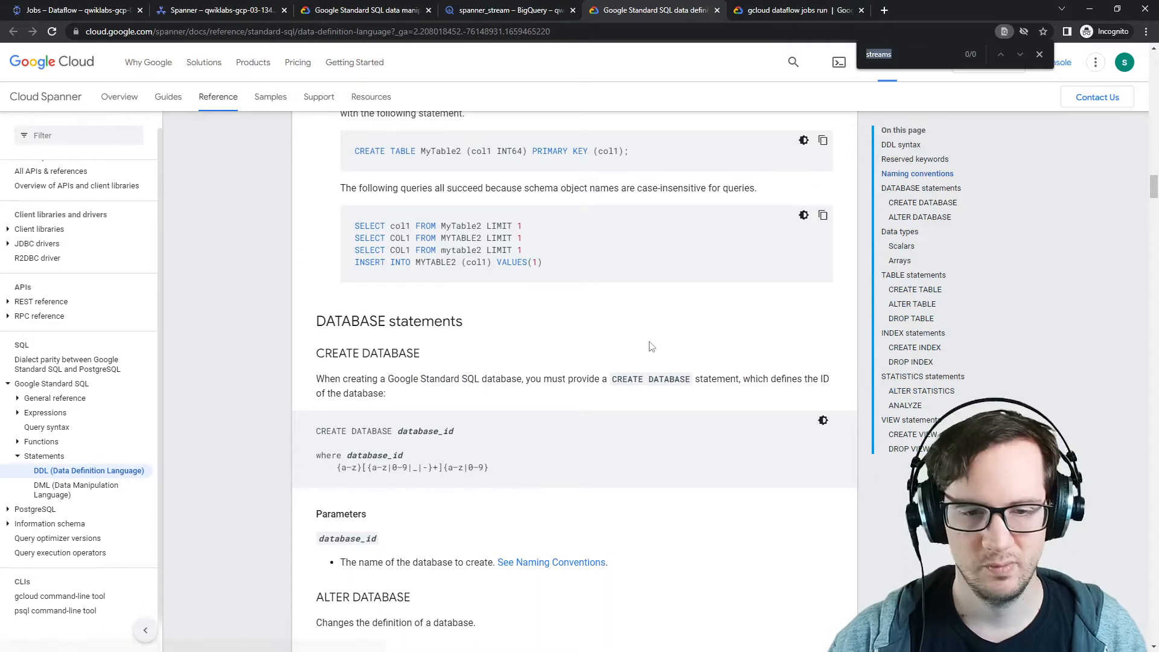
type("insert")
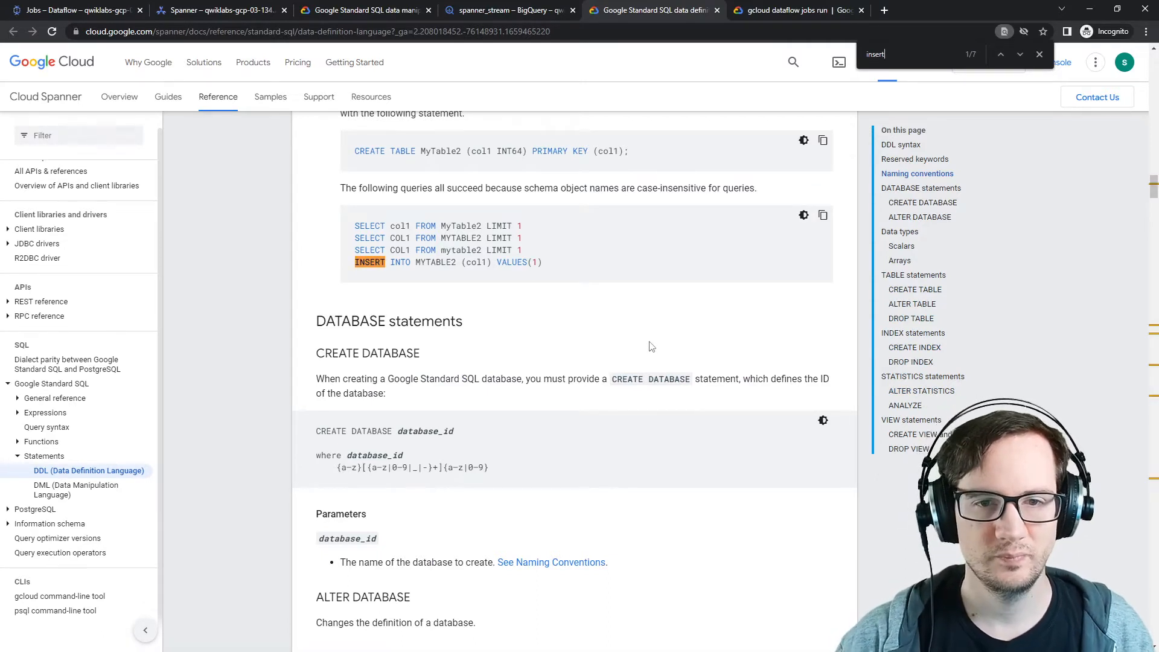
left_click_drag(563, 263, 382, 262)
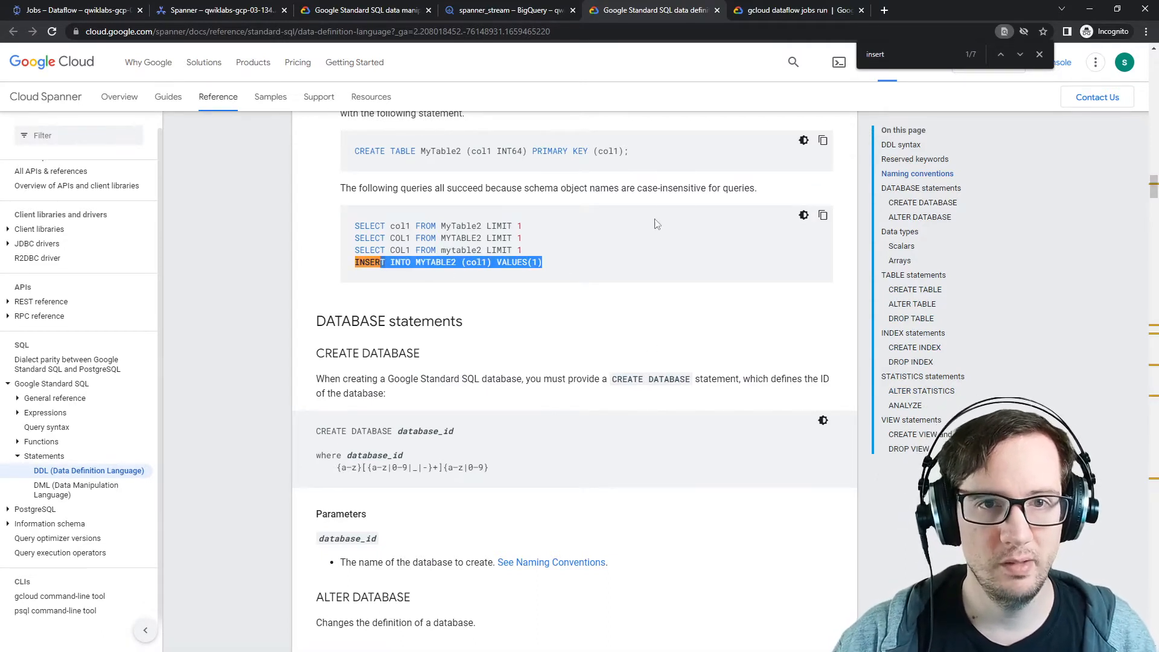
left_click(658, 222)
left_click(495, 12)
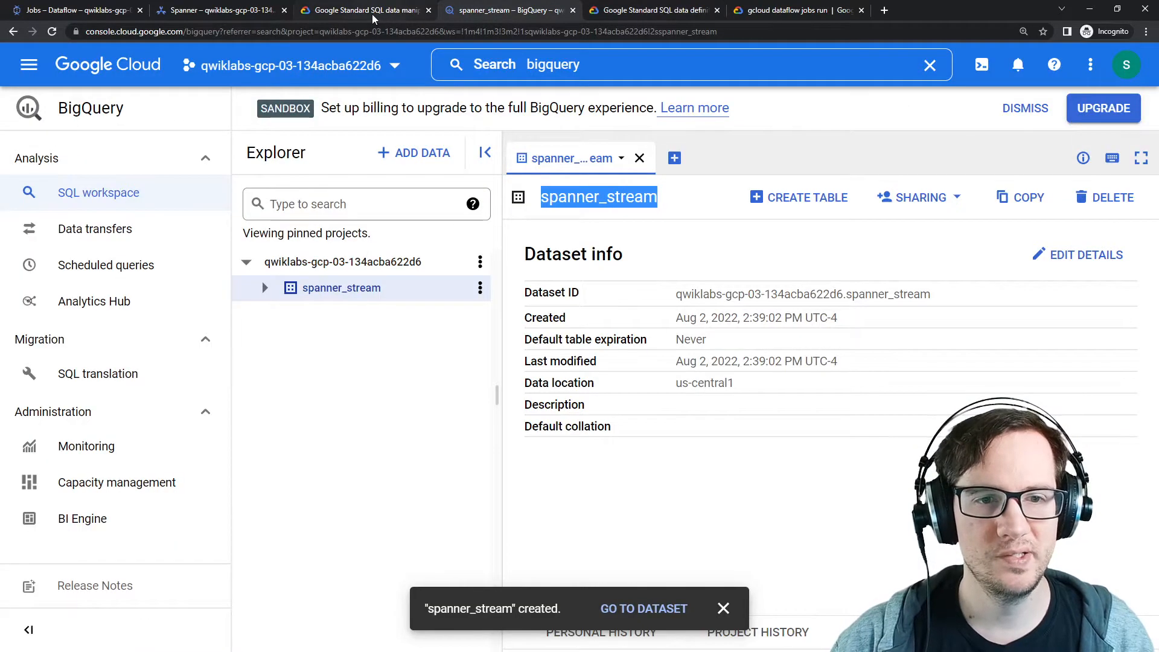
left_click(372, 13)
left_click(217, 10)
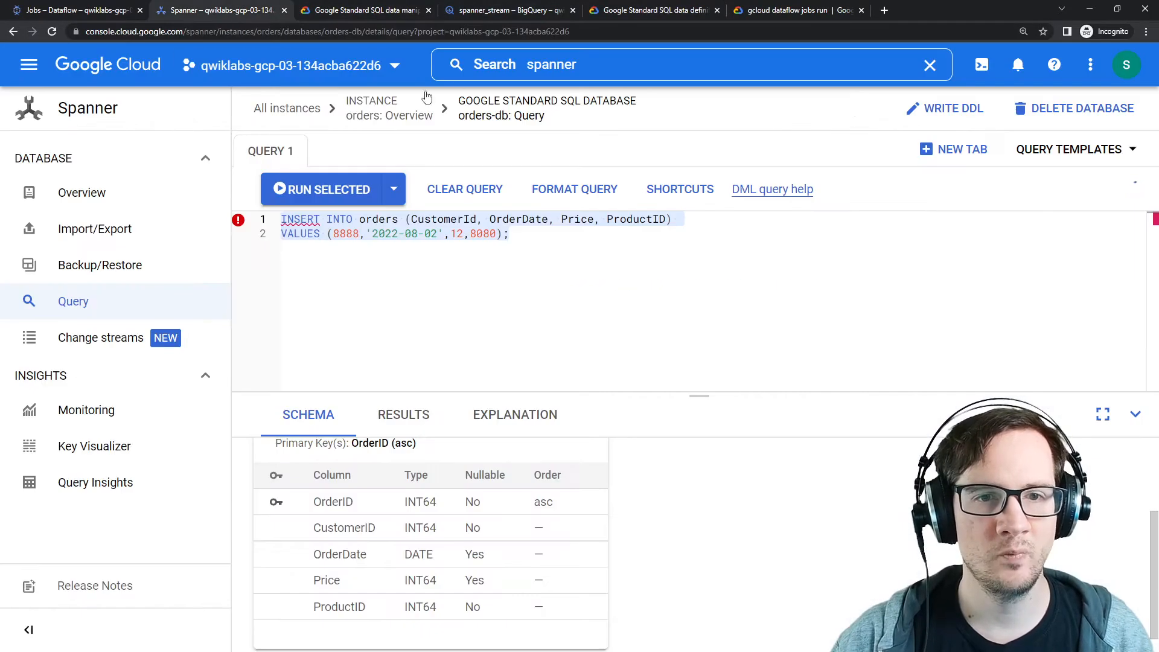
Step: Join the INSERT statement onto a single line and run the query
left_click(295, 236)
left_click(285, 237)
key("BackSpace")
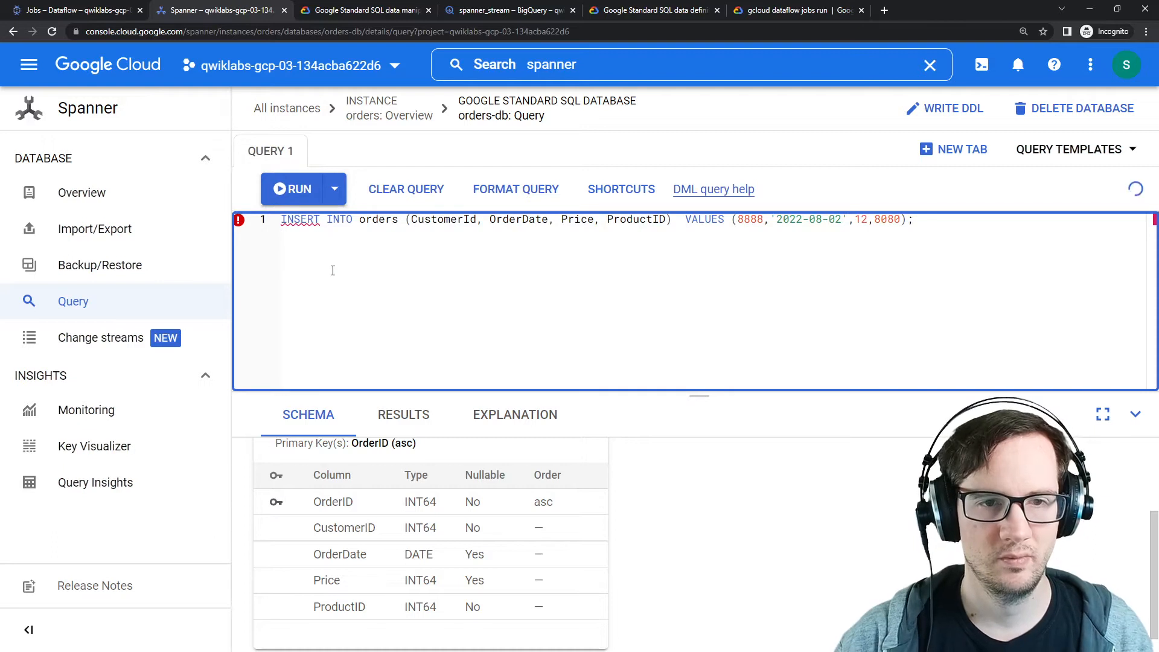
key("ctrl+a")
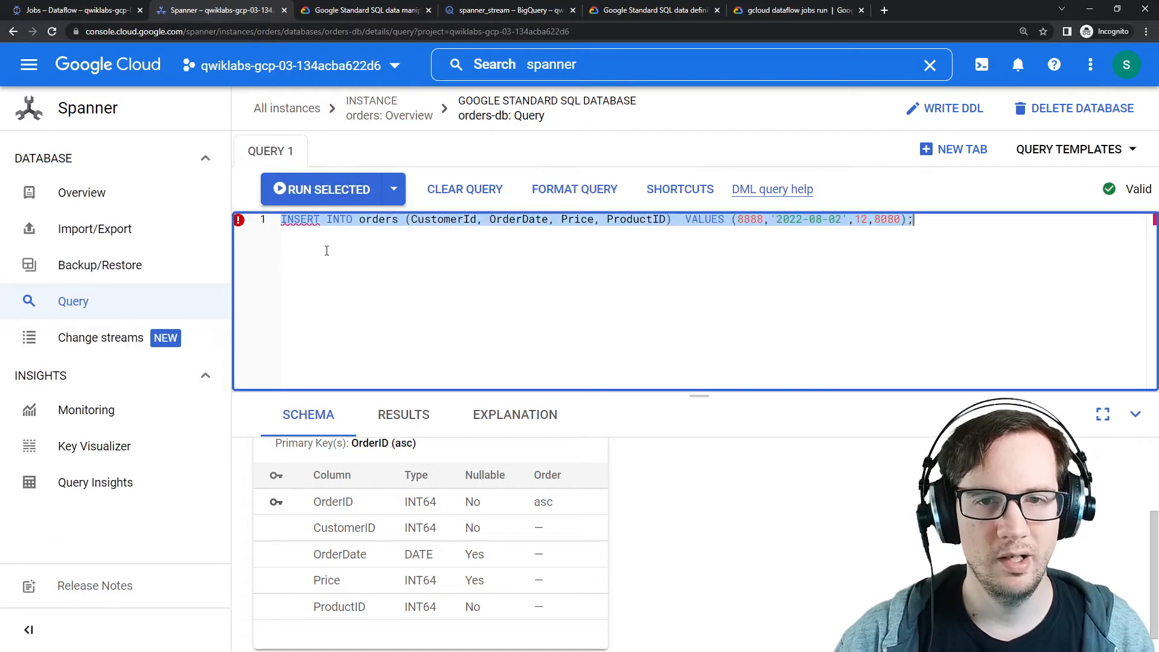
left_click(491, 271)
key("BackSpace")
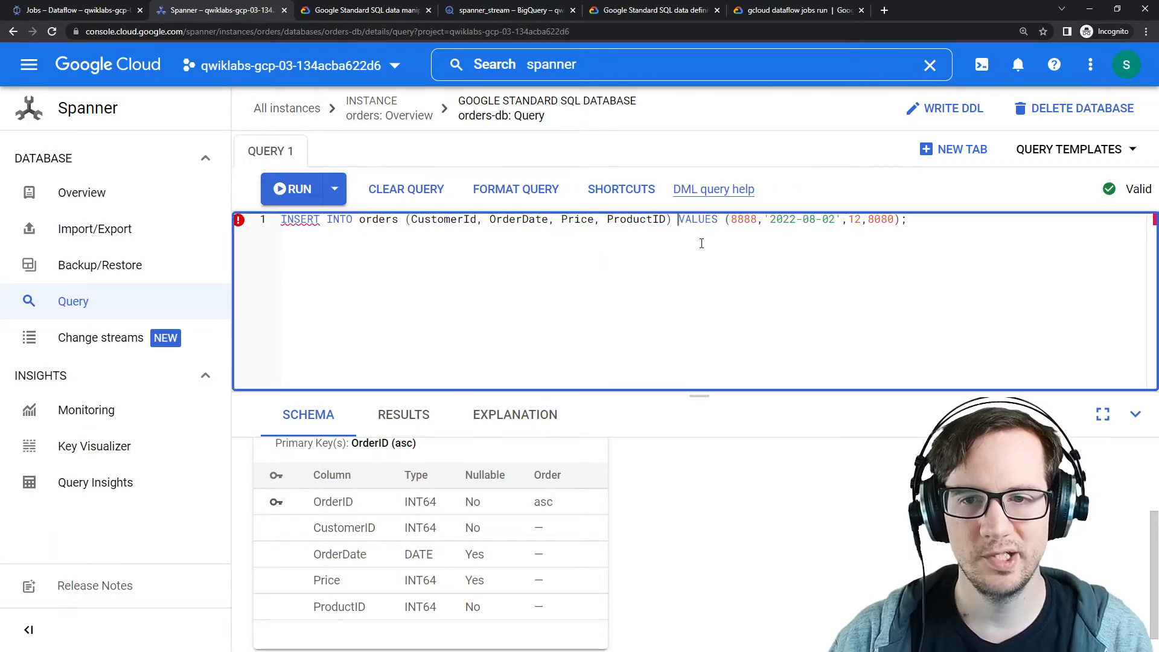
left_click_drag(934, 230, 279, 225)
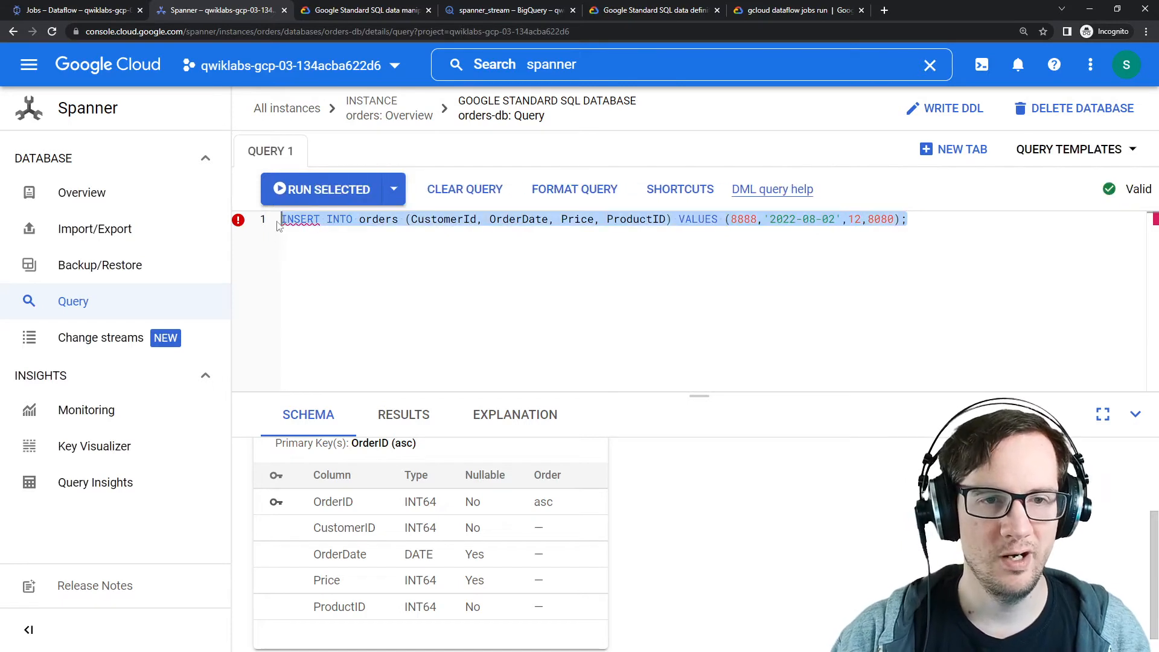
left_click(360, 251)
left_click(309, 196)
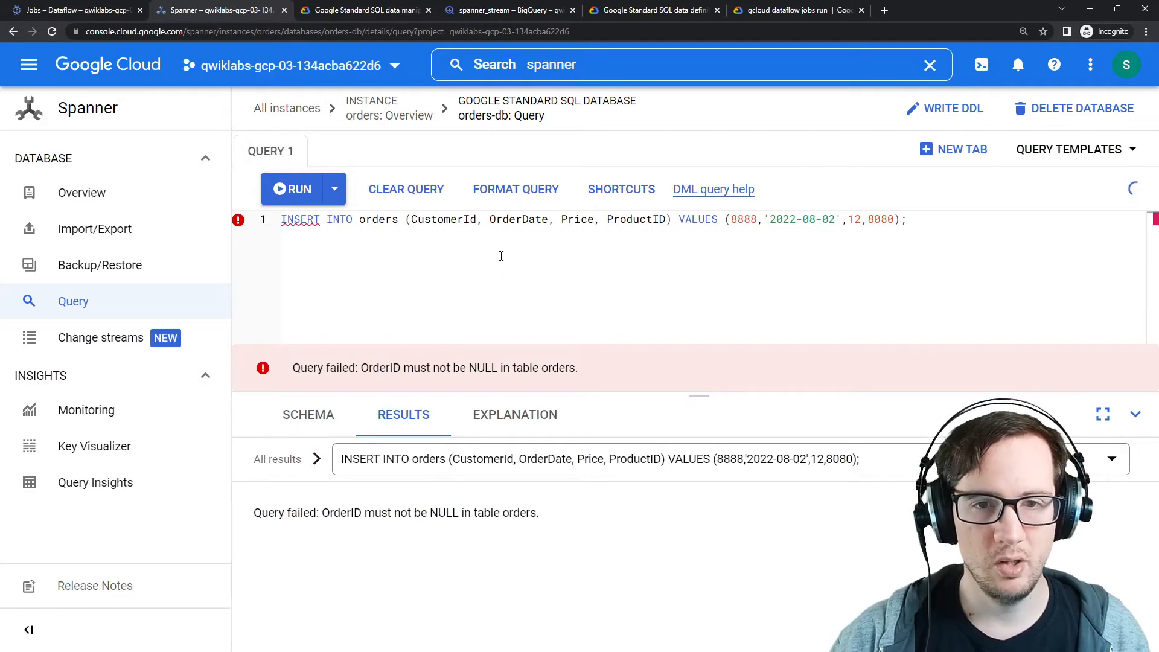
Step: Add OrderId as the first column in the INSERT column list
left_click(412, 220)
type("OrderId,")
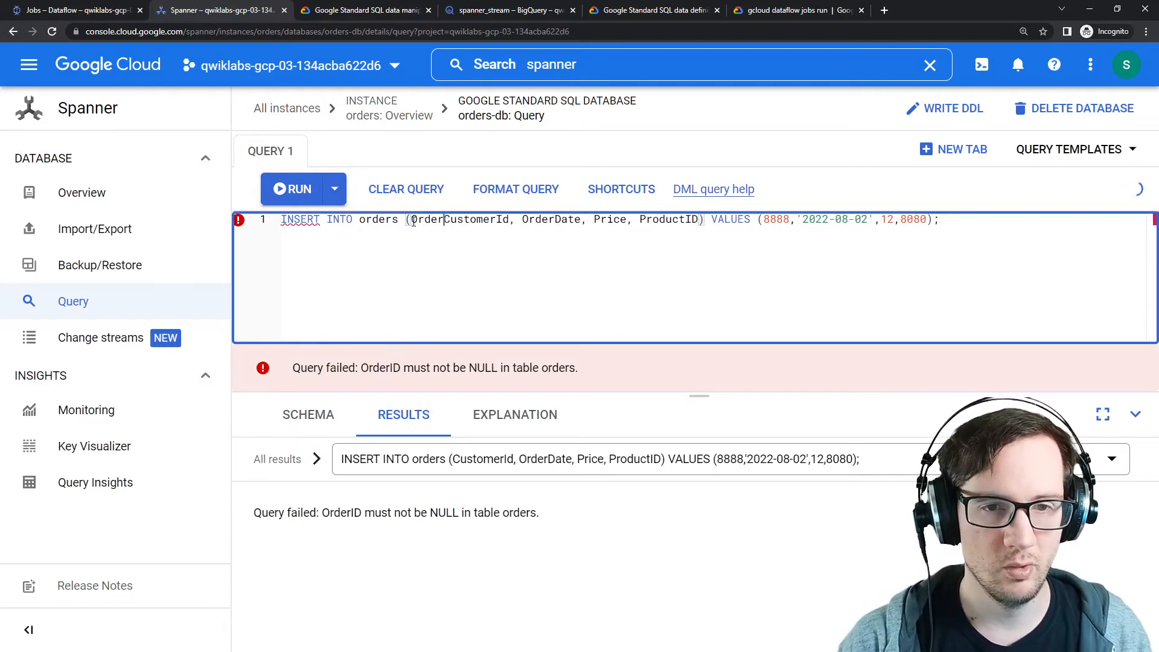
left_click(435, 248)
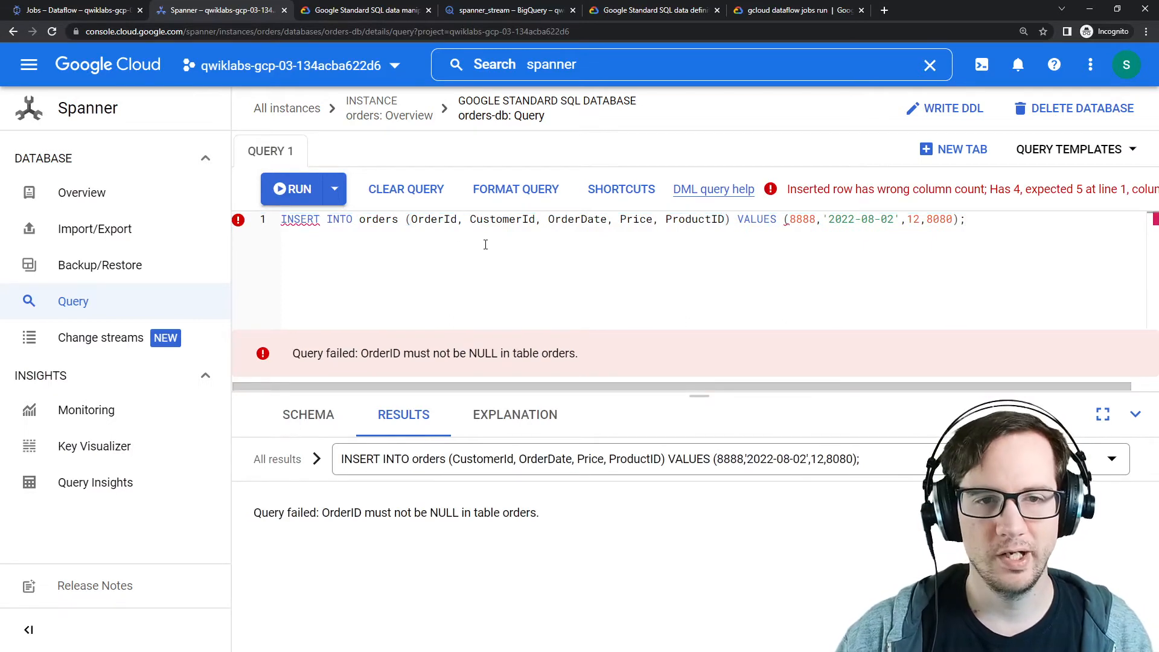
Step: Clear the entire query from the editor
key("ctrl+a")
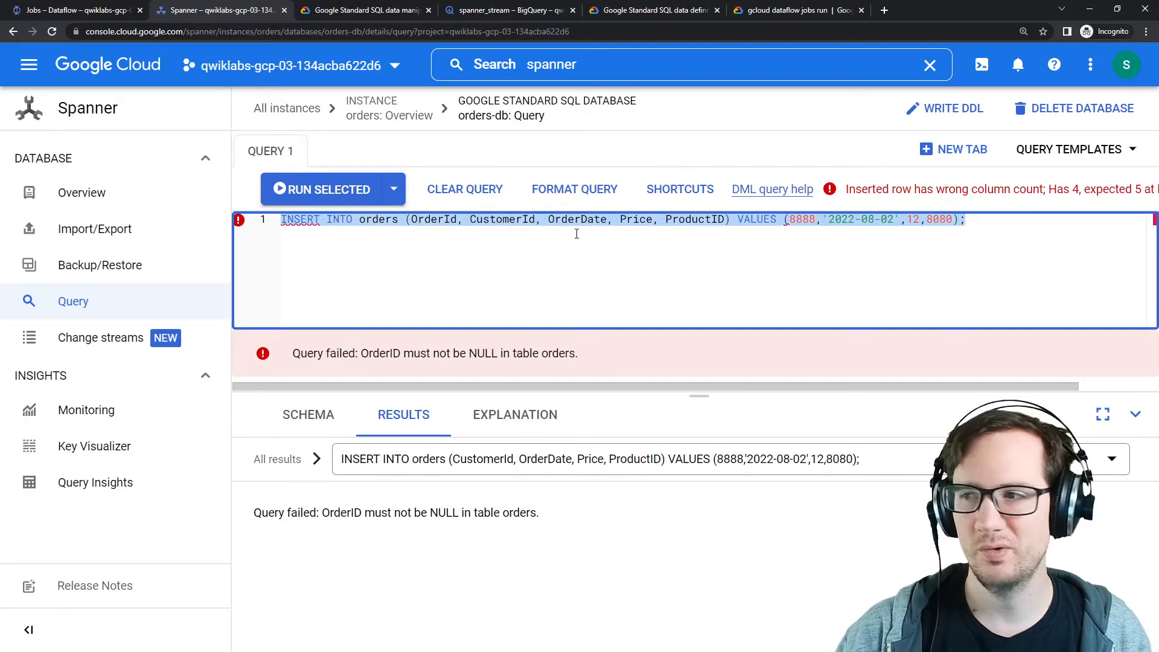
key("BackSpace")
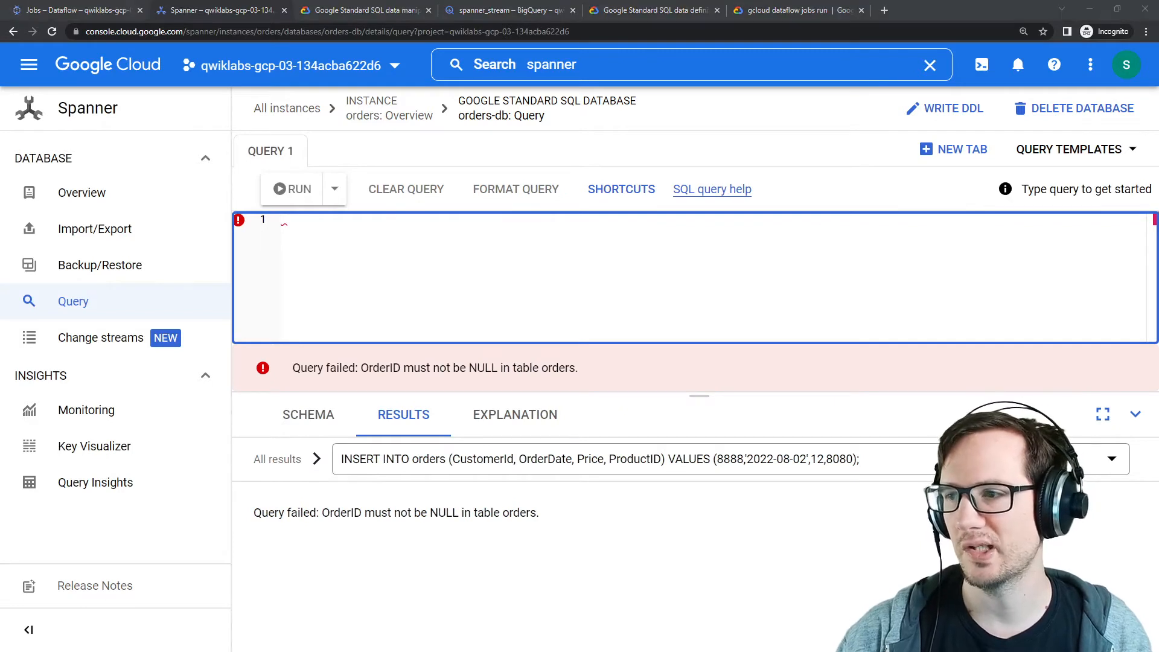
Step: Query all rows from the orders table, correcting the SELECT keyword typo before running
left_click(622, 295)
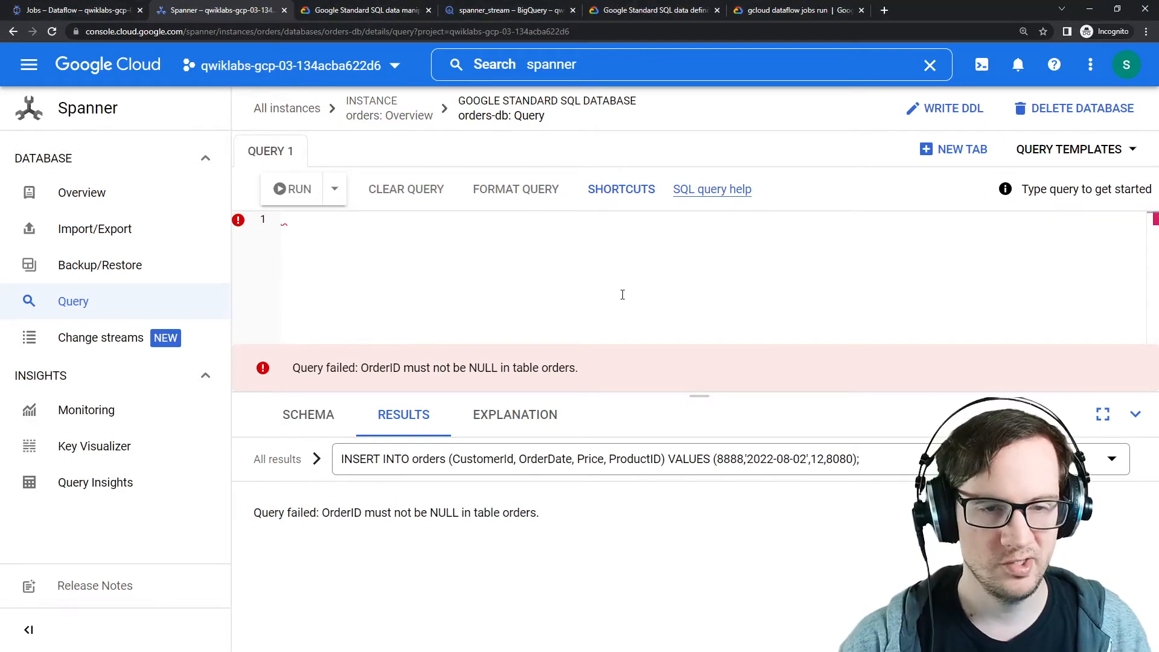
type("SELET * FROM")
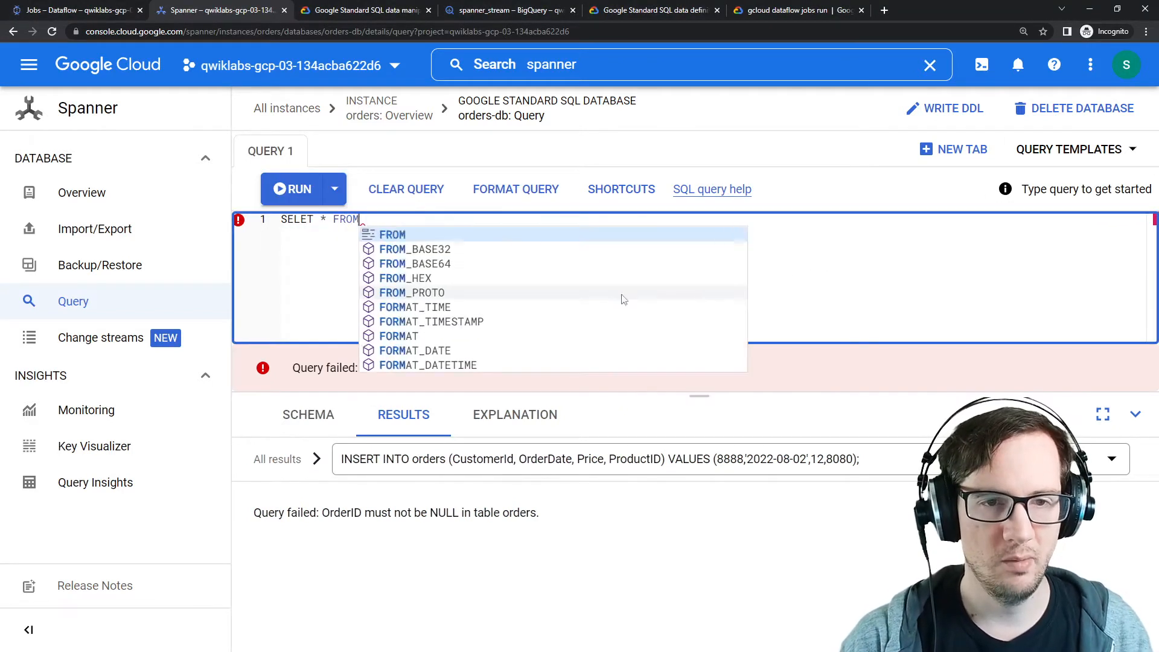
type(" ORDERS;")
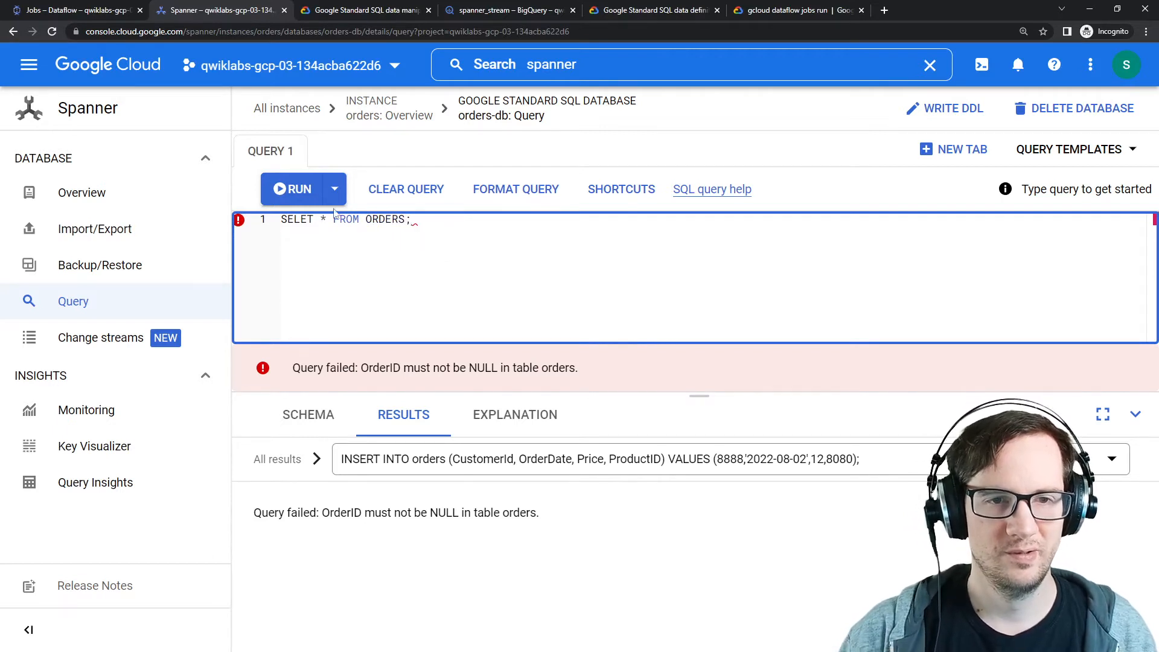
key("ctrl+Return")
left_click(306, 219)
type("C")
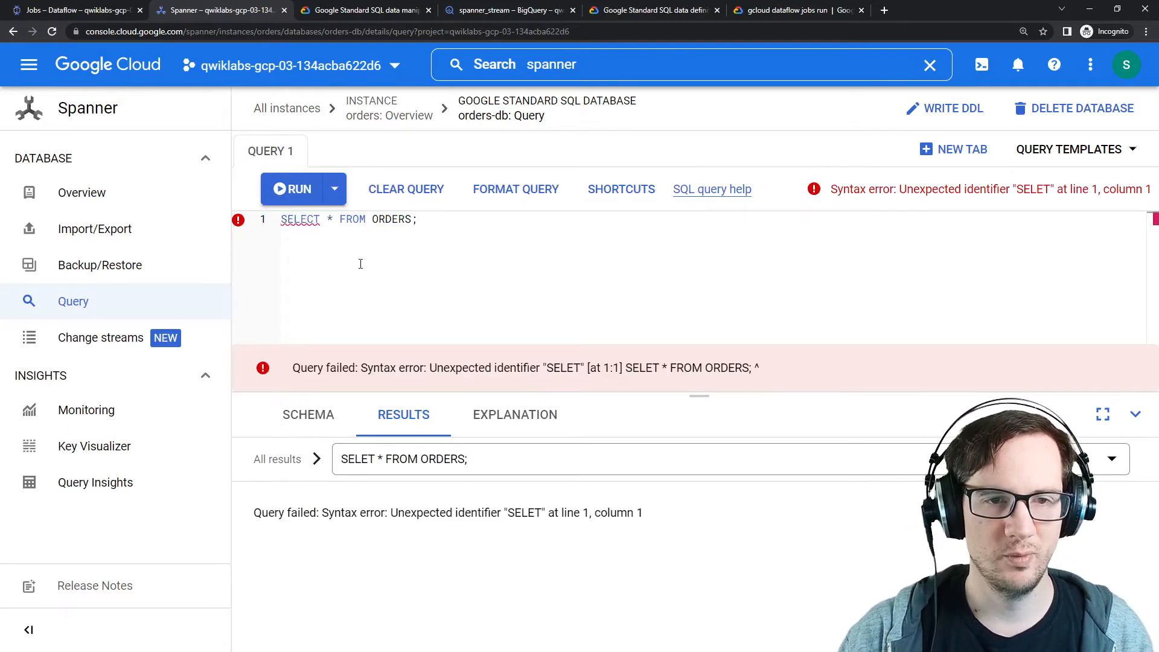
key("ctrl+Return")
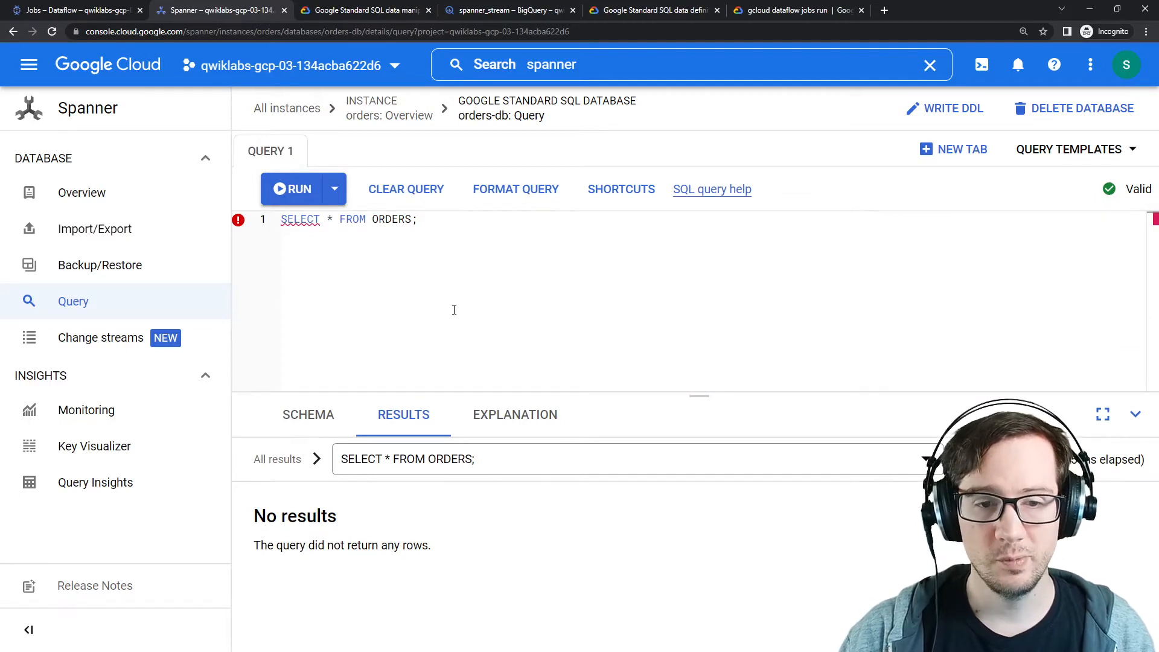
Step: Replace the query with the INSERT statement listing OrderId, CustomerId, OrderDate, Price and ProductID
left_click(320, 416)
left_click(407, 406)
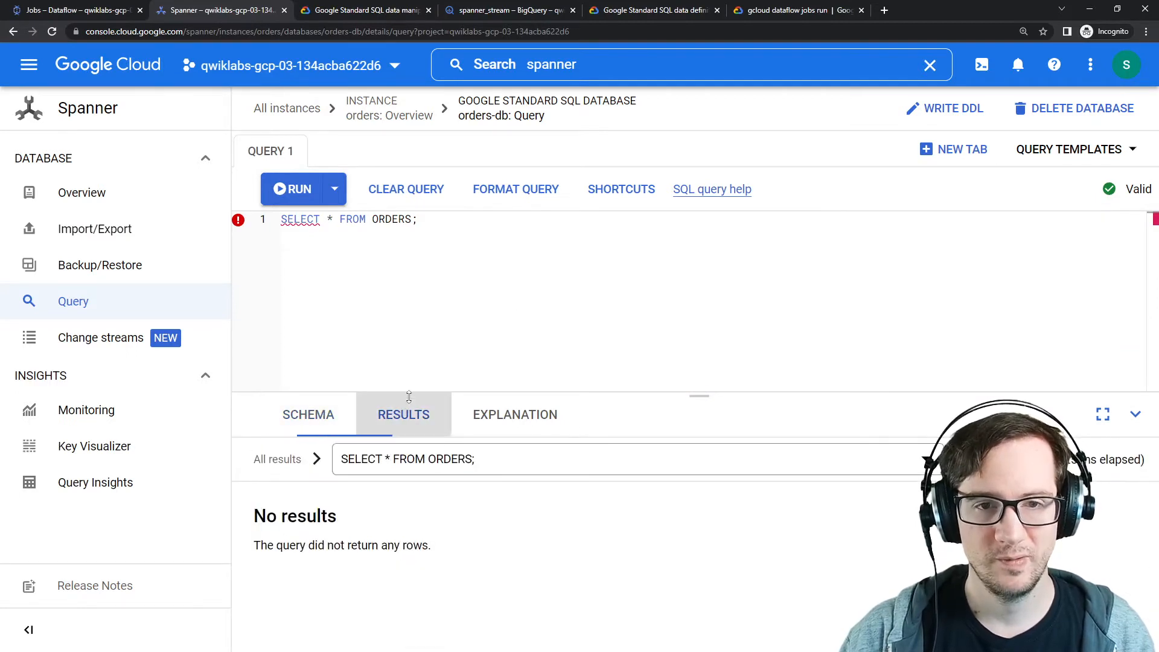
left_click(418, 220)
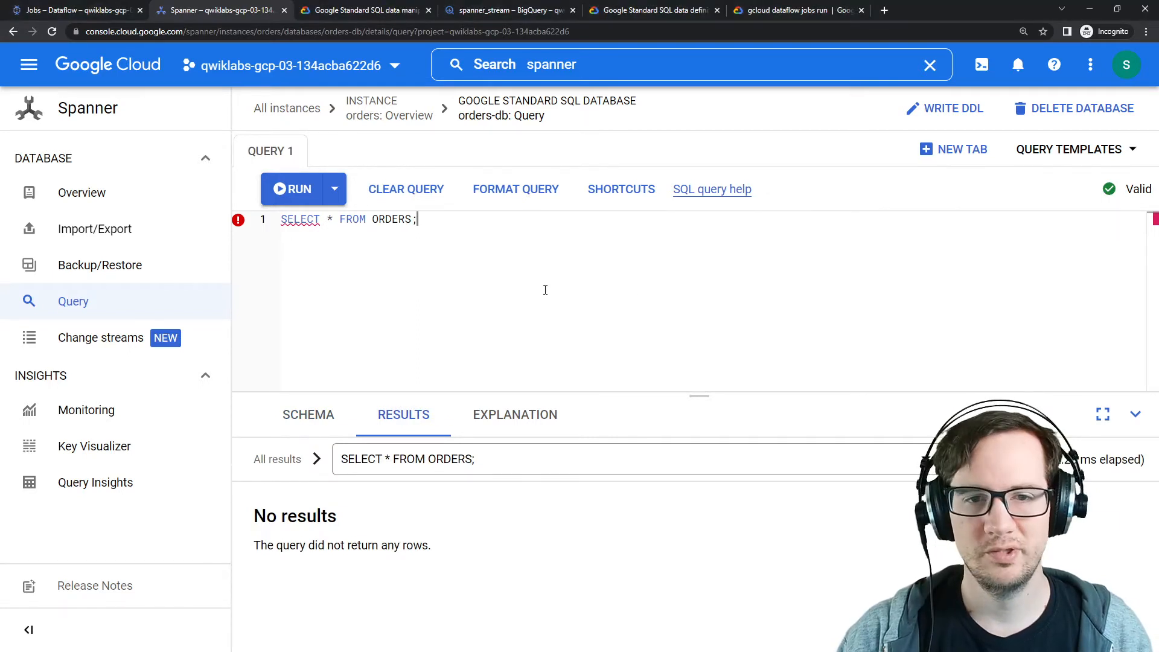
key("ctrl+a")
type("INSERT INTO orders (OrderId, CustomerId, OrderDate, Price, ProductID) VALUES (8888,'2022-08-02',12,8080);")
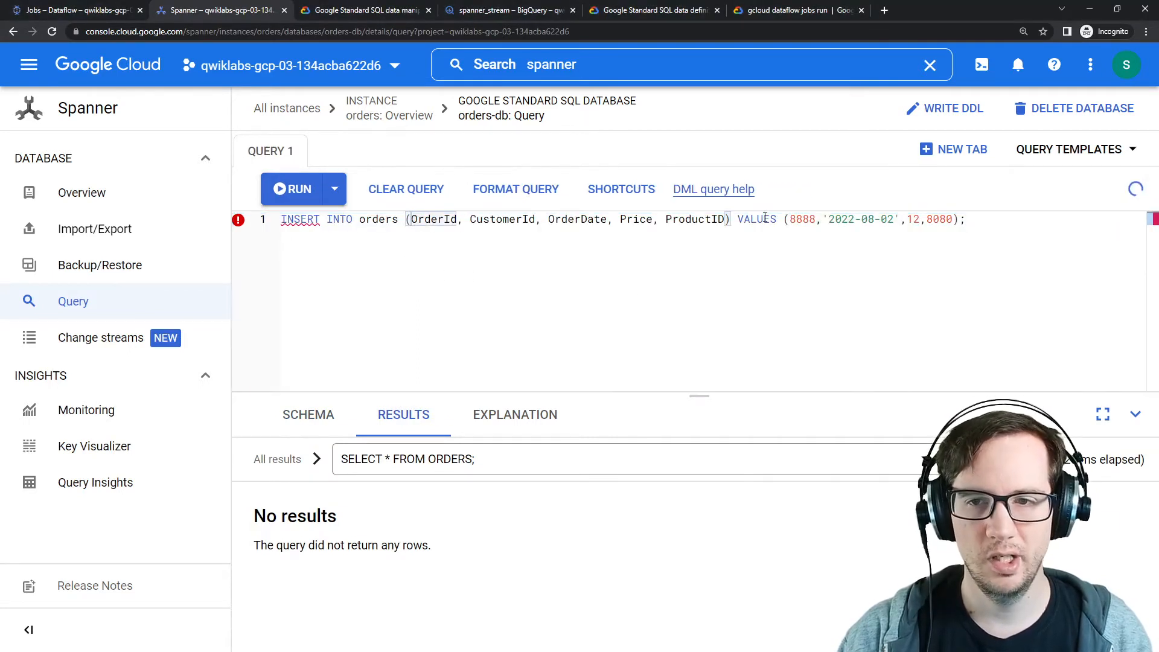
Step: Add 1 as the OrderId value at the start of the VALUES list and run the INSERT
double_click(425, 220)
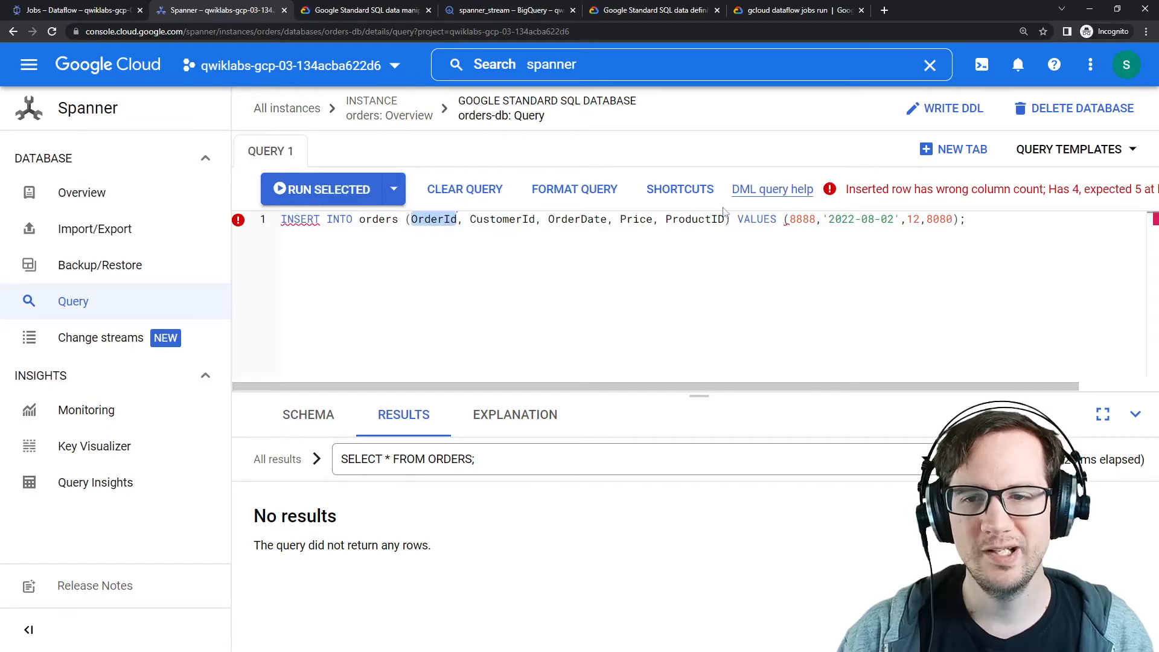
key("ctrl+c")
left_click(790, 220)
key("ctrl+v")
type(",")
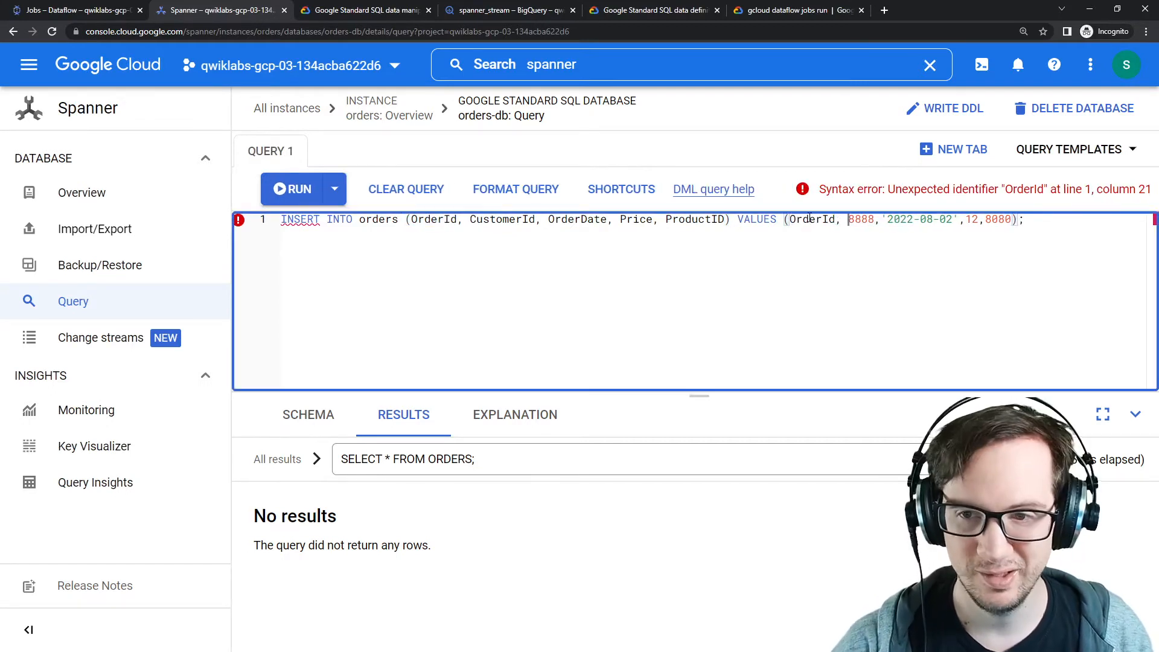
key("BackSpace")
key("BackSpace")
key("BackSpace")
key("BackSpace")
key("BackSpace")
key("BackSpace")
key("BackSpace")
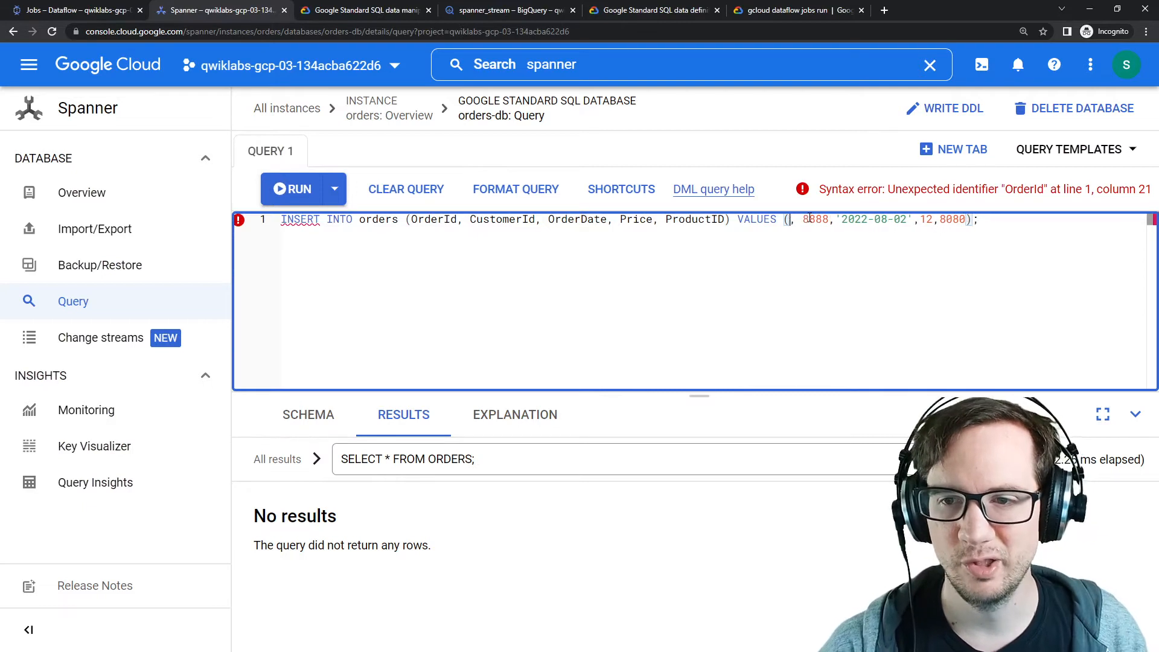
type("1")
left_click(295, 189)
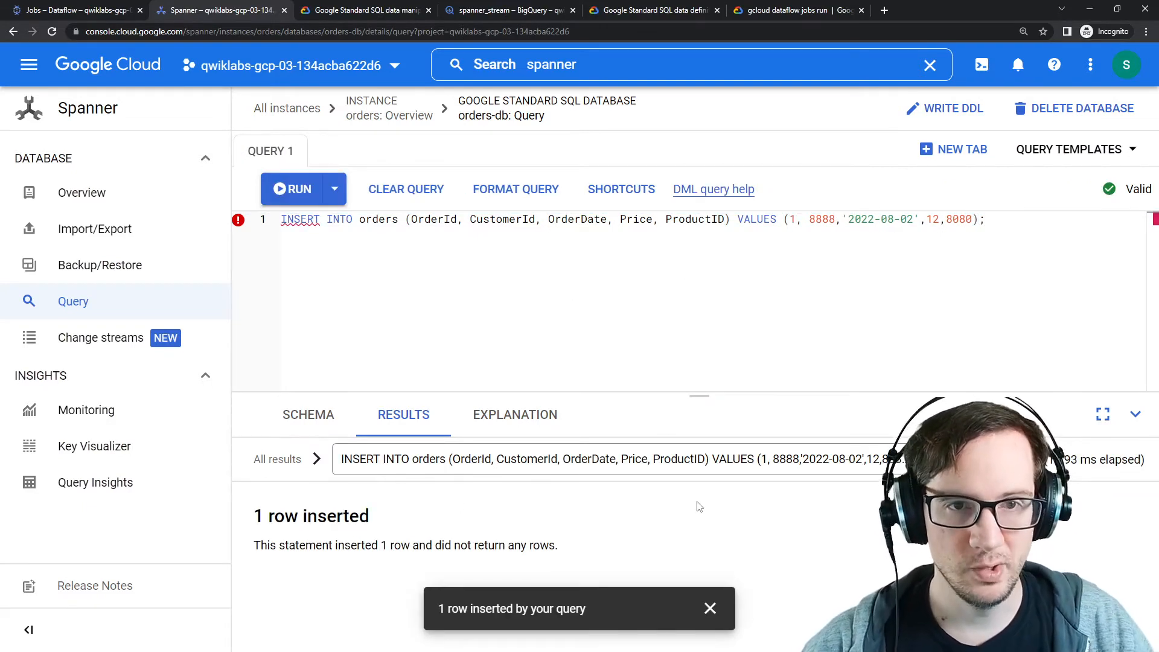
left_click(498, 12)
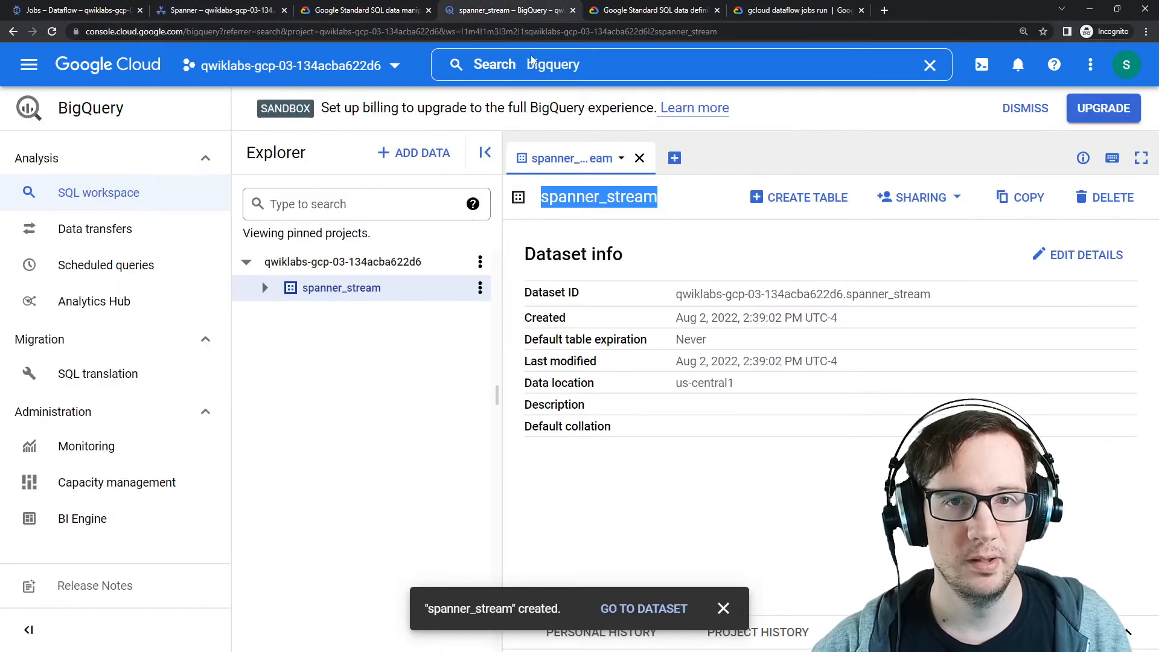
left_click(91, 14)
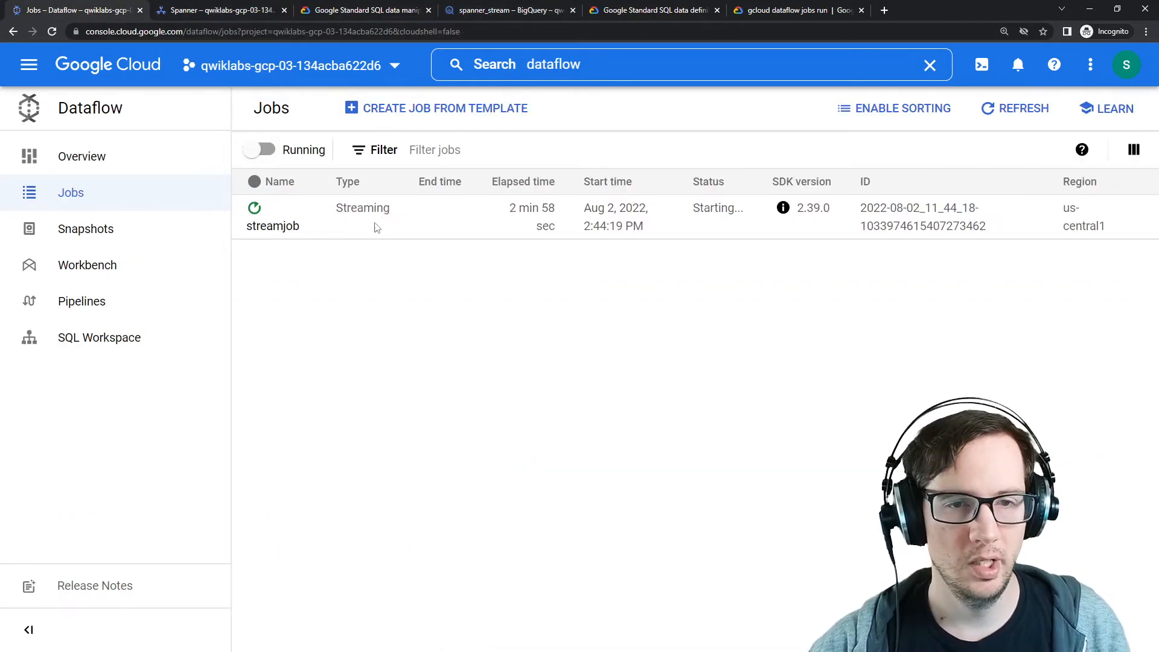
left_click(215, 11)
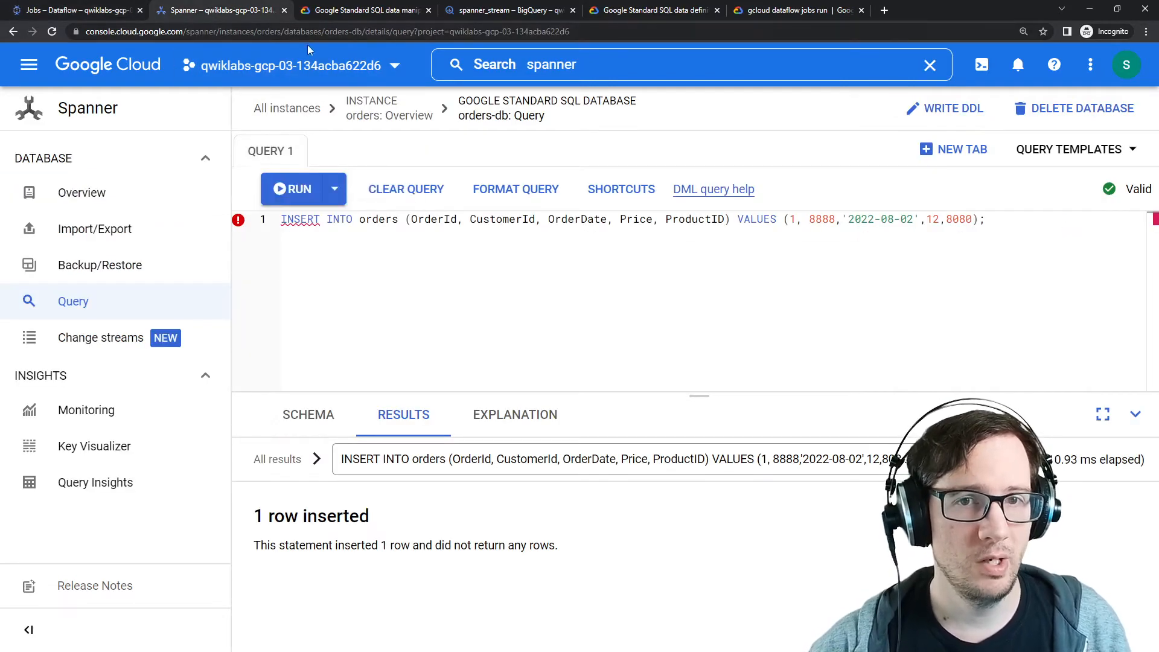
left_click(530, 12)
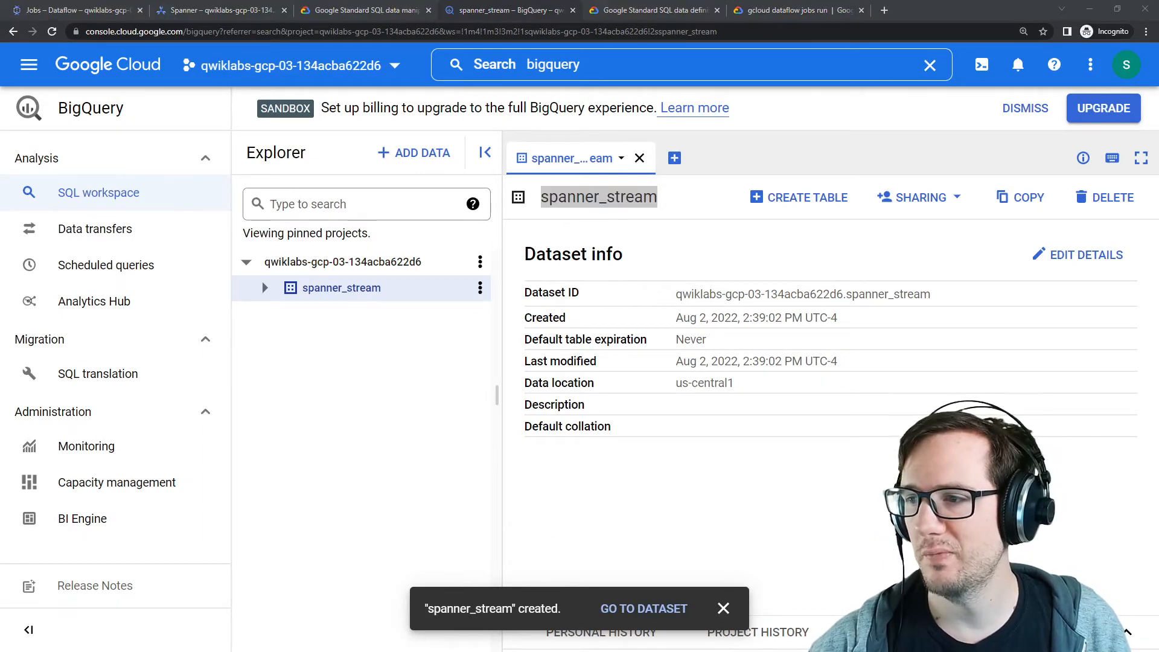
Step: Review the challenge tasks in the lab instructions and run the lab's progress check
left_click_drag(1158, 75, 736, 87)
scroll(759, 325, "down", 3)
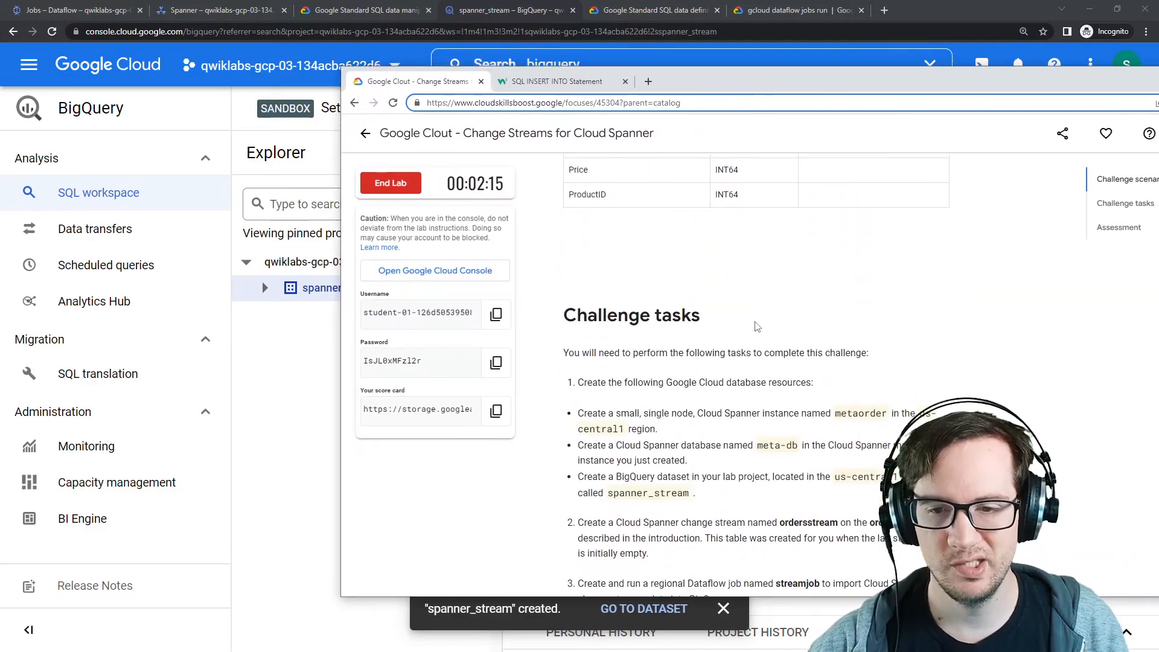
scroll(757, 326, "down", 5)
scroll(759, 350, "up", 8)
scroll(760, 377, "down", 4)
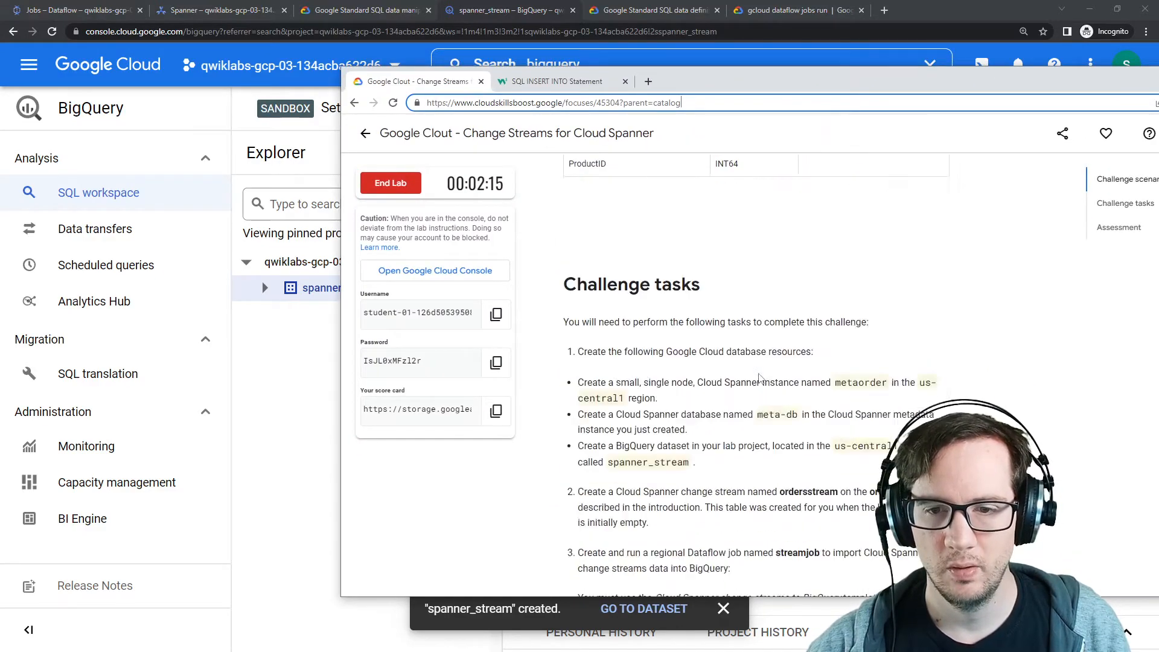
scroll(760, 378, "down", 9)
scroll(758, 368, "up", 4)
left_click(594, 421)
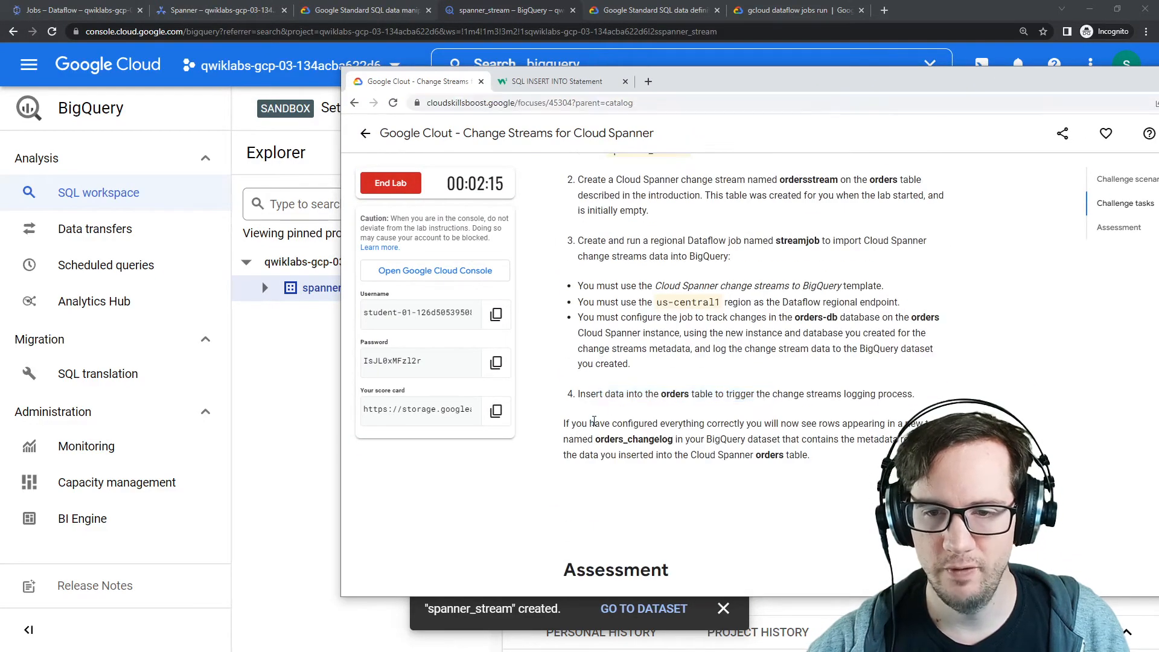
left_click_drag(594, 421, 869, 437)
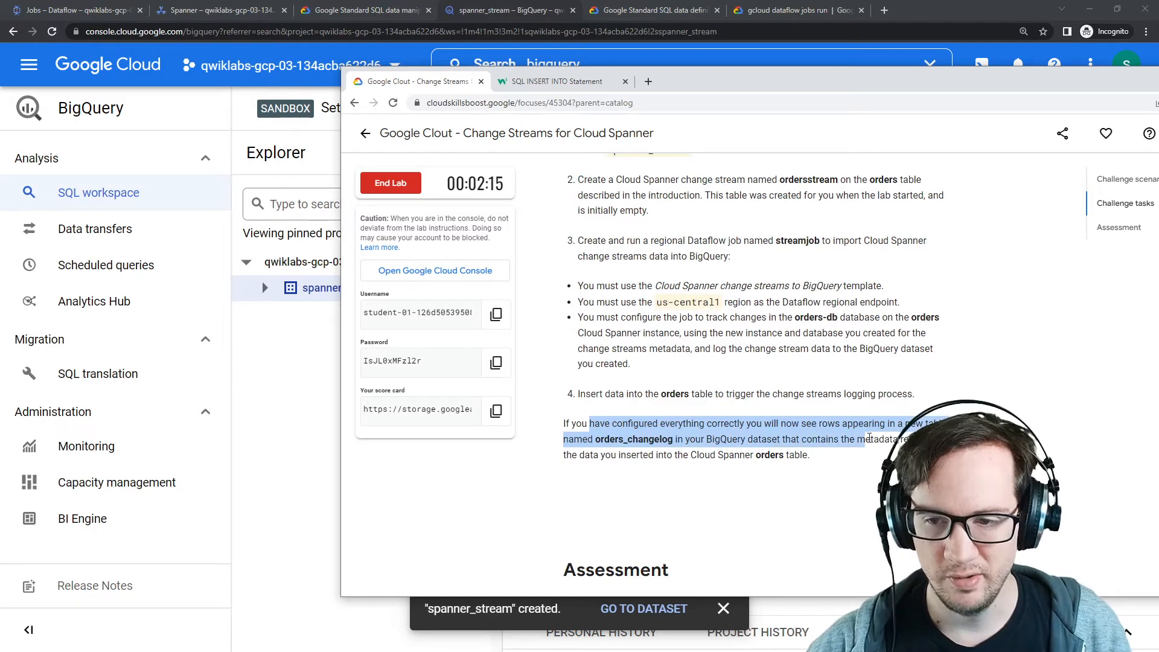
scroll(626, 305, "down", 4)
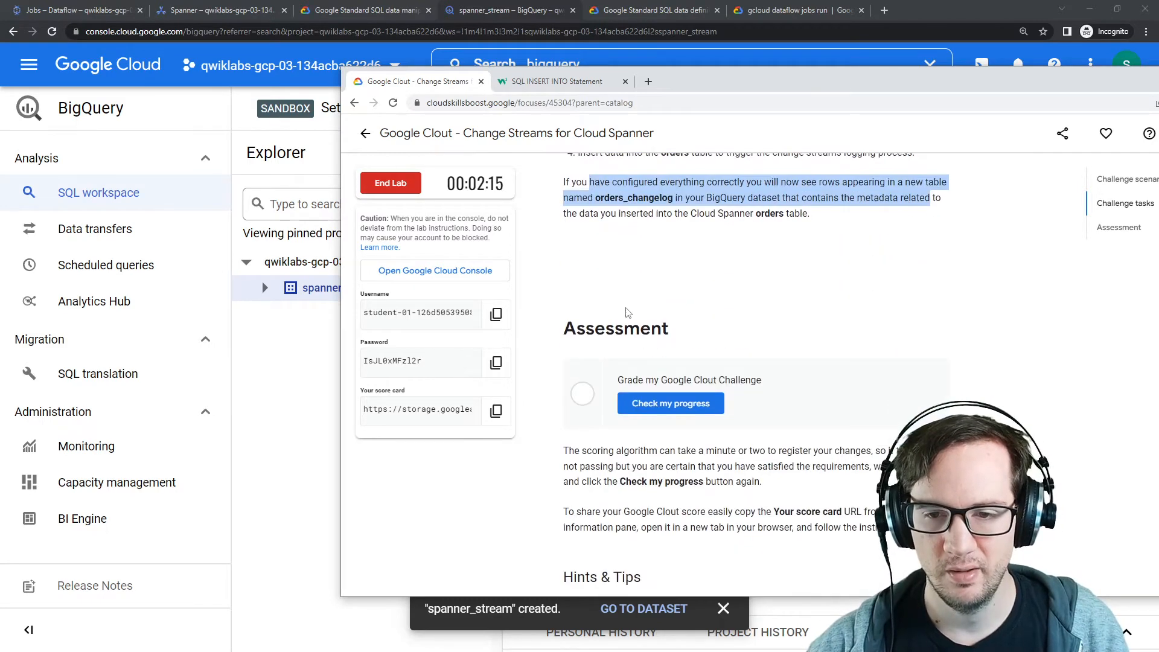
scroll(658, 350, "down", 1)
left_click(667, 353)
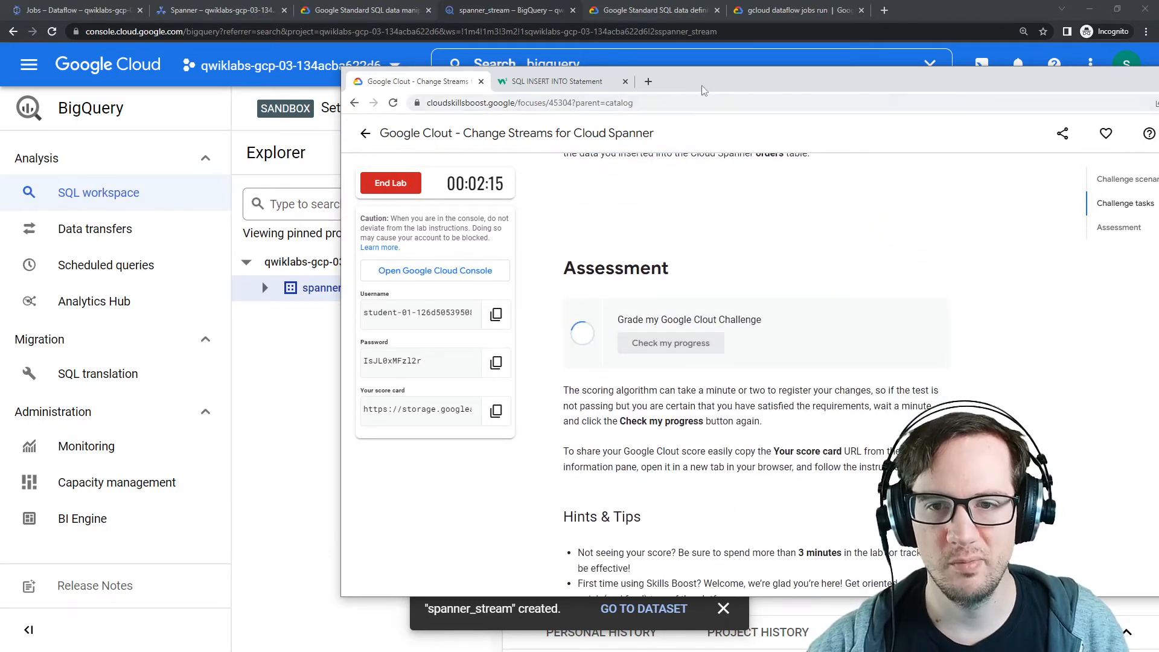
Step: Expand the spanner_stream dataset in BigQuery to look for the changelog table
key("alt+Tab")
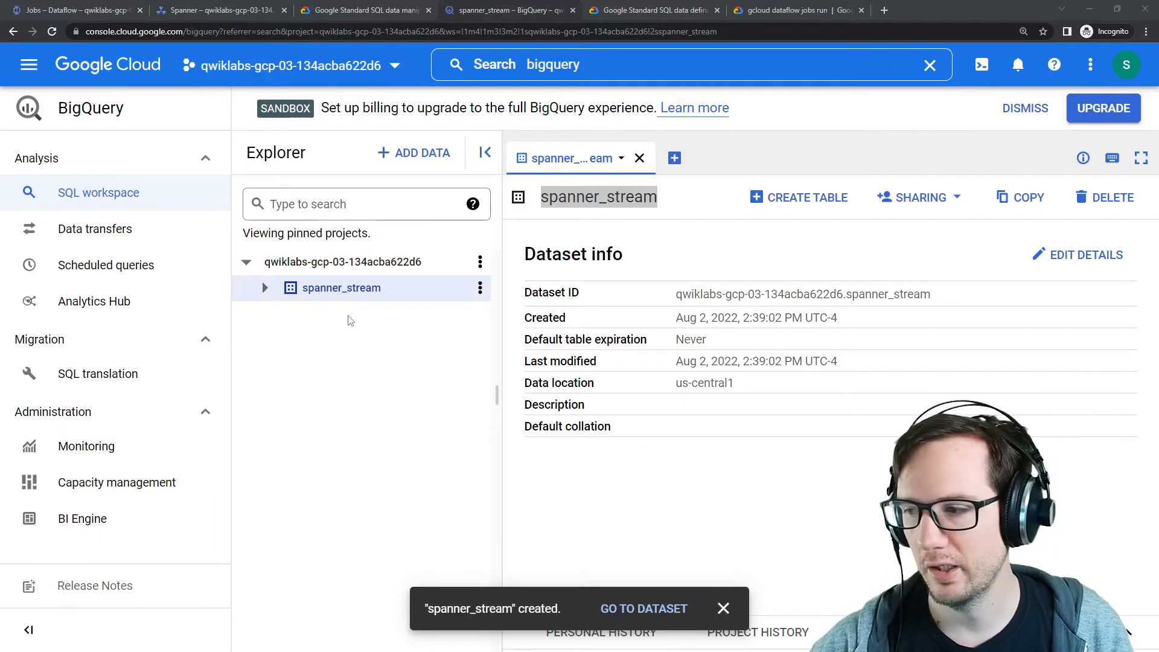
left_click(264, 288)
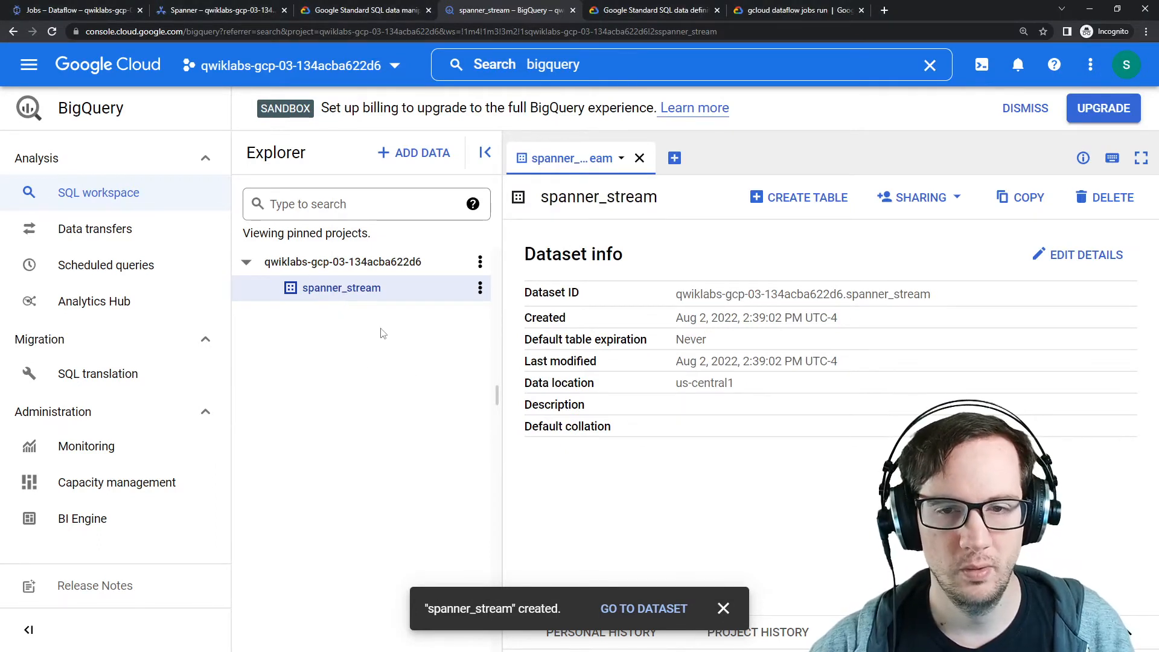
left_click(723, 608)
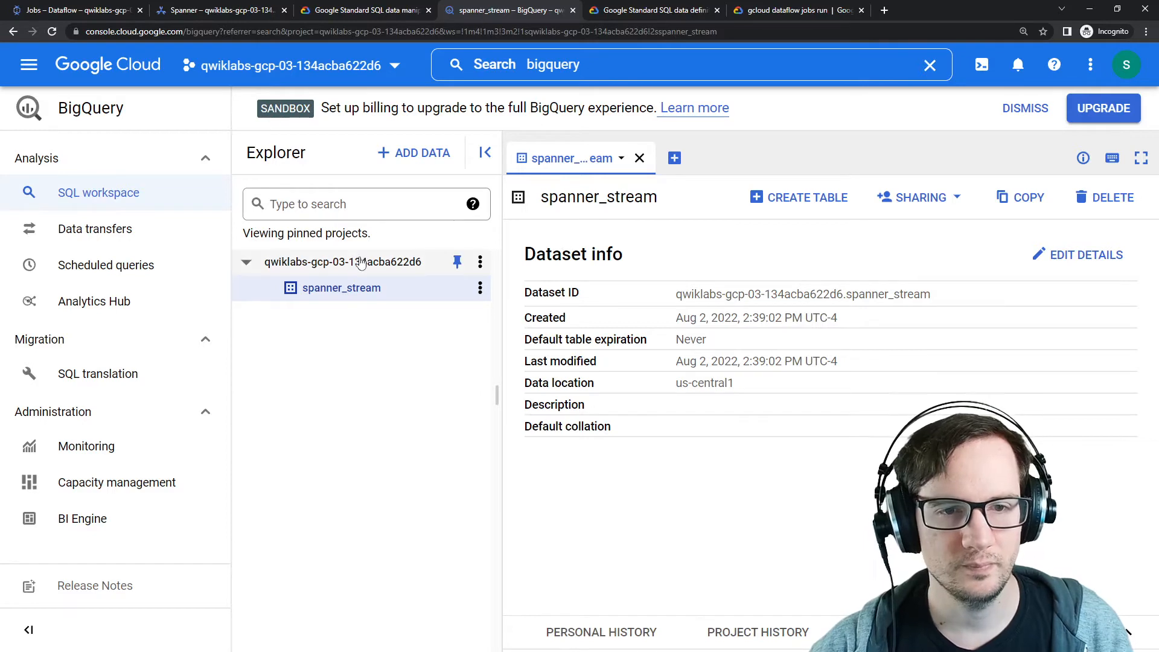
Step: Read the progress check feedback in the lab instructions window
left_click_drag(1158, 97, 520, 96)
left_click_drag(454, 367, 572, 398)
left_click(562, 395)
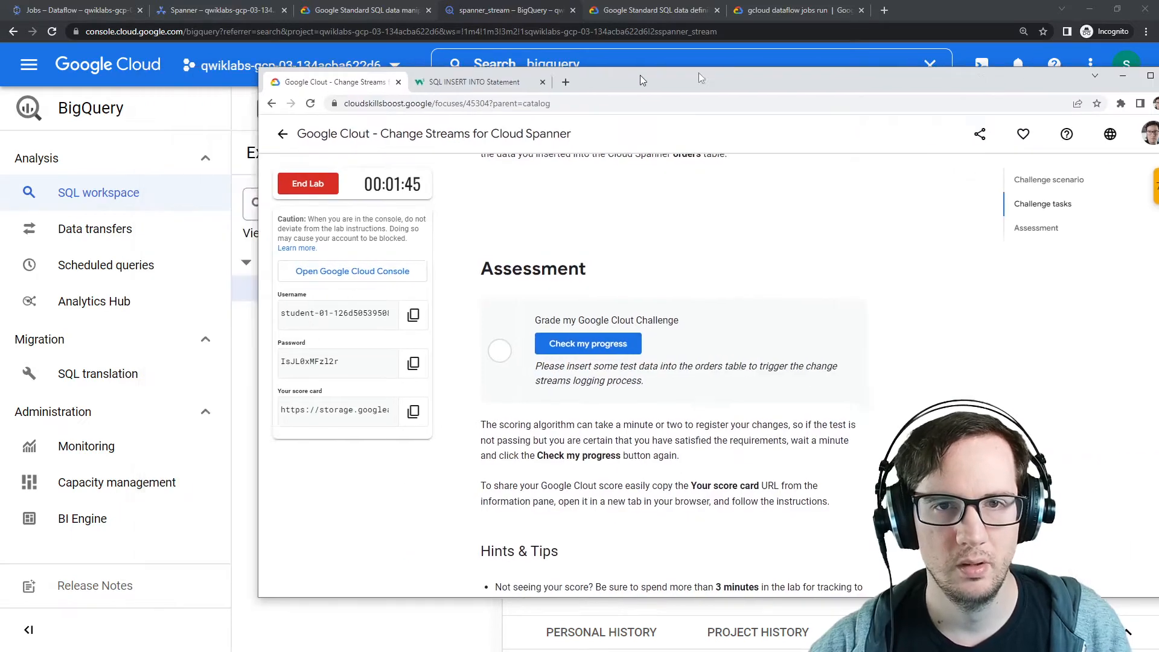
left_click(1008, 76)
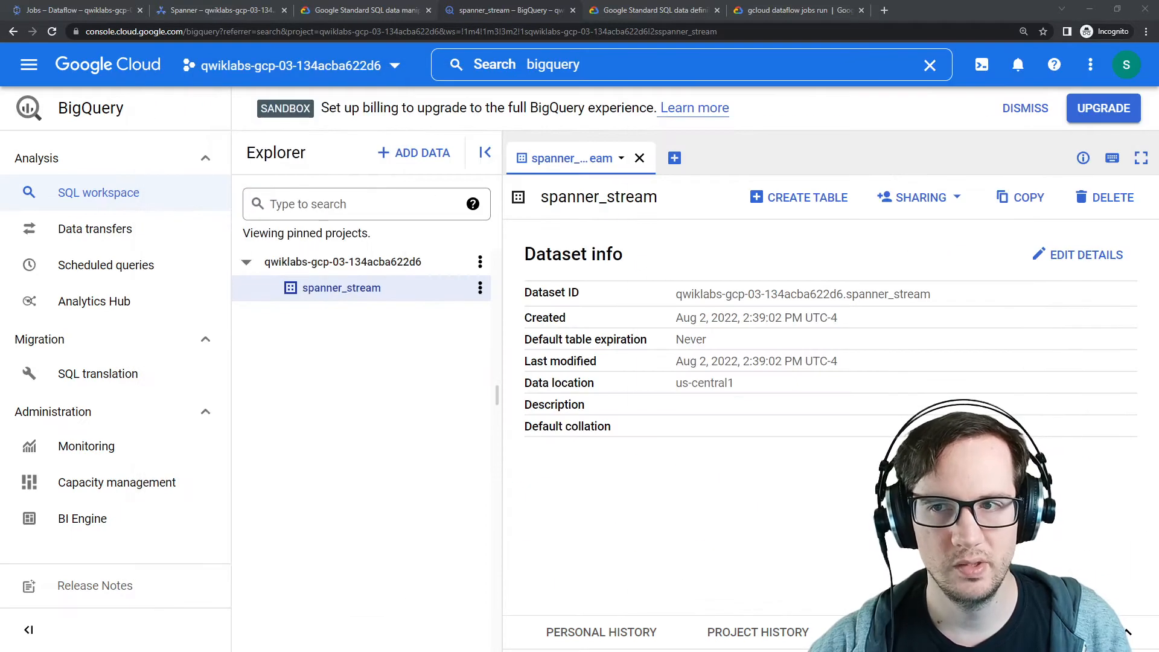
Step: Refresh the Dataflow jobs list and inspect the streamjob job's execution details and job metrics
left_click(102, 10)
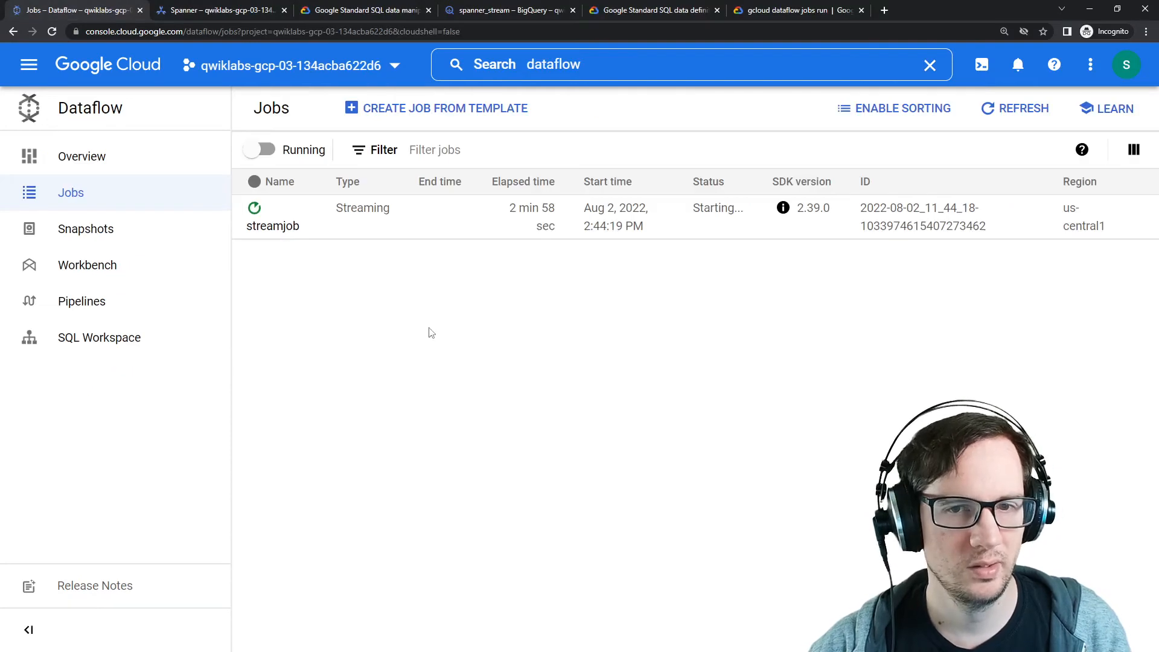
left_click(1005, 109)
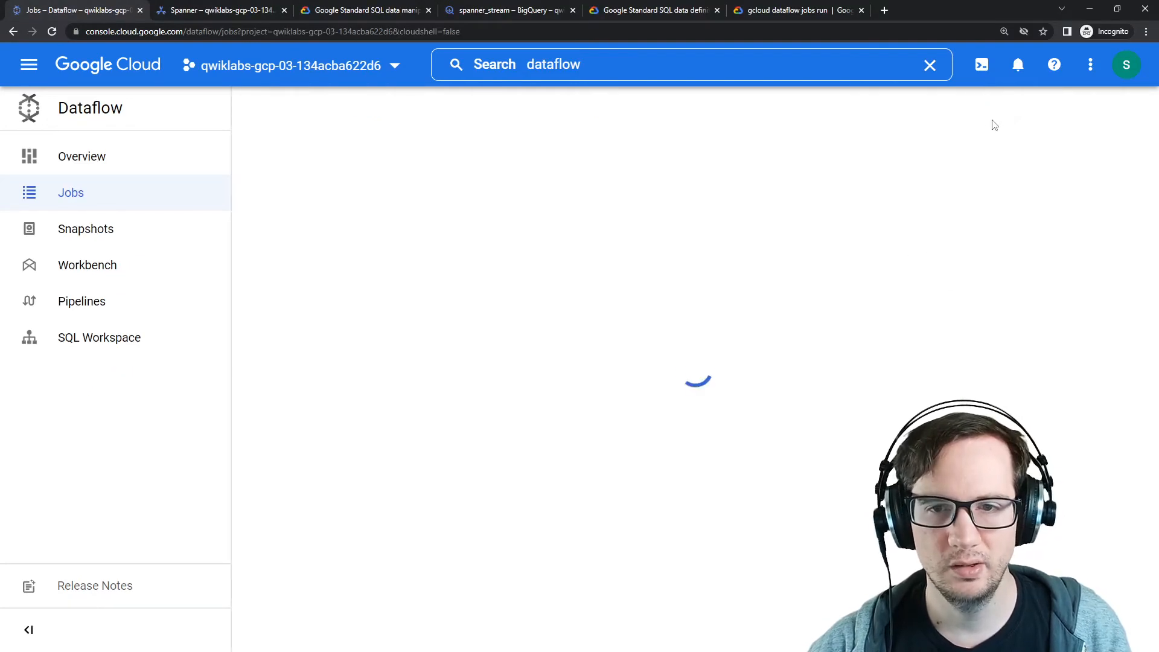
left_click(257, 228)
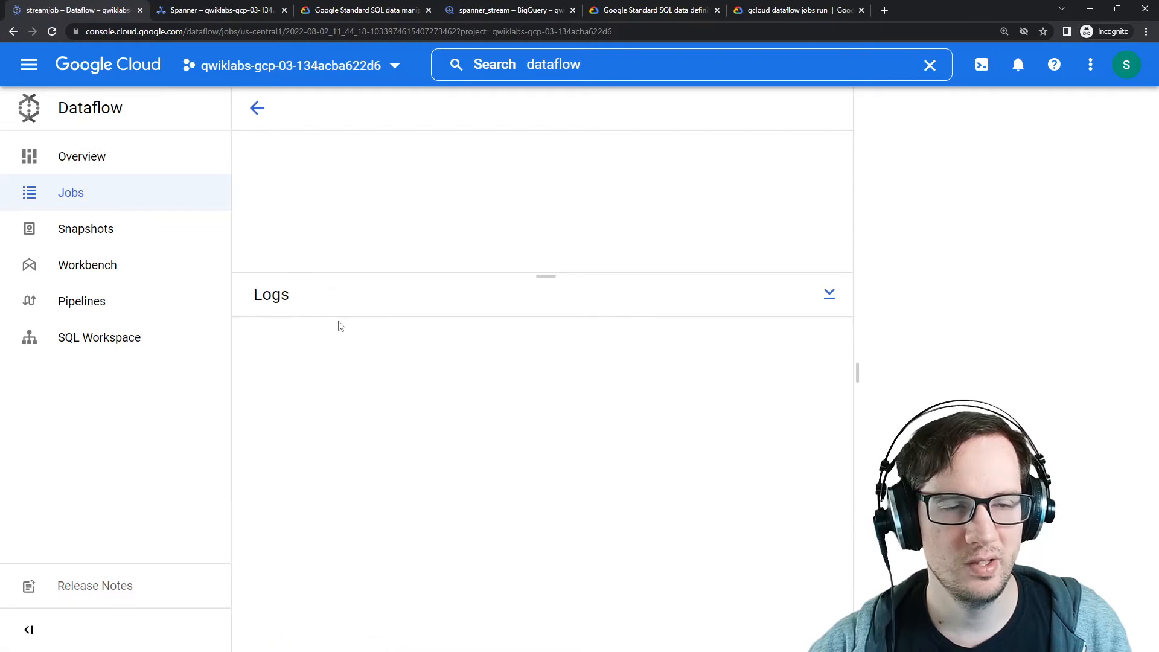
mouse_move(524, 358)
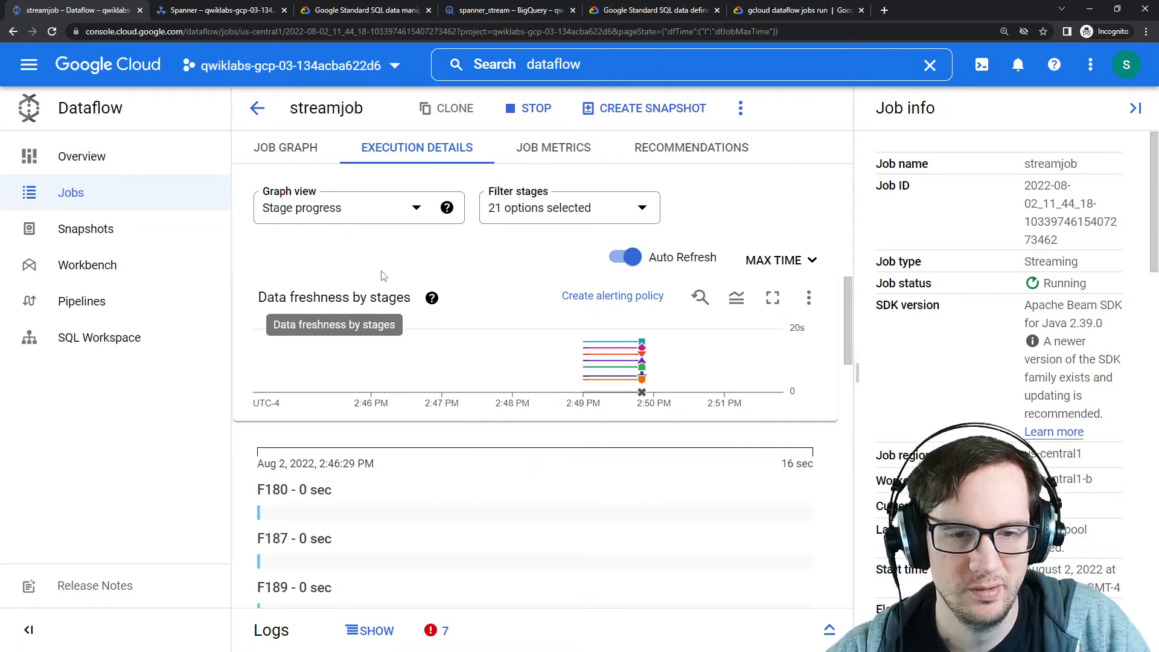
scroll(445, 384, "down", 5)
scroll(445, 385, "up", 5)
left_click(526, 156)
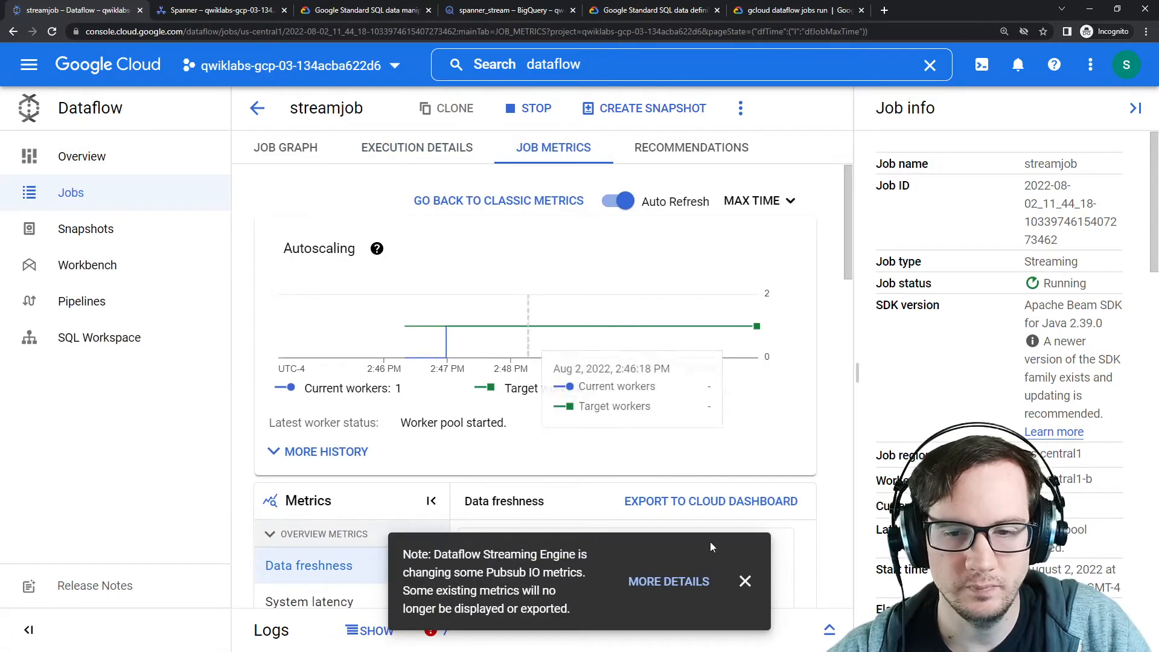
left_click(739, 588)
scroll(523, 411, "down", 5)
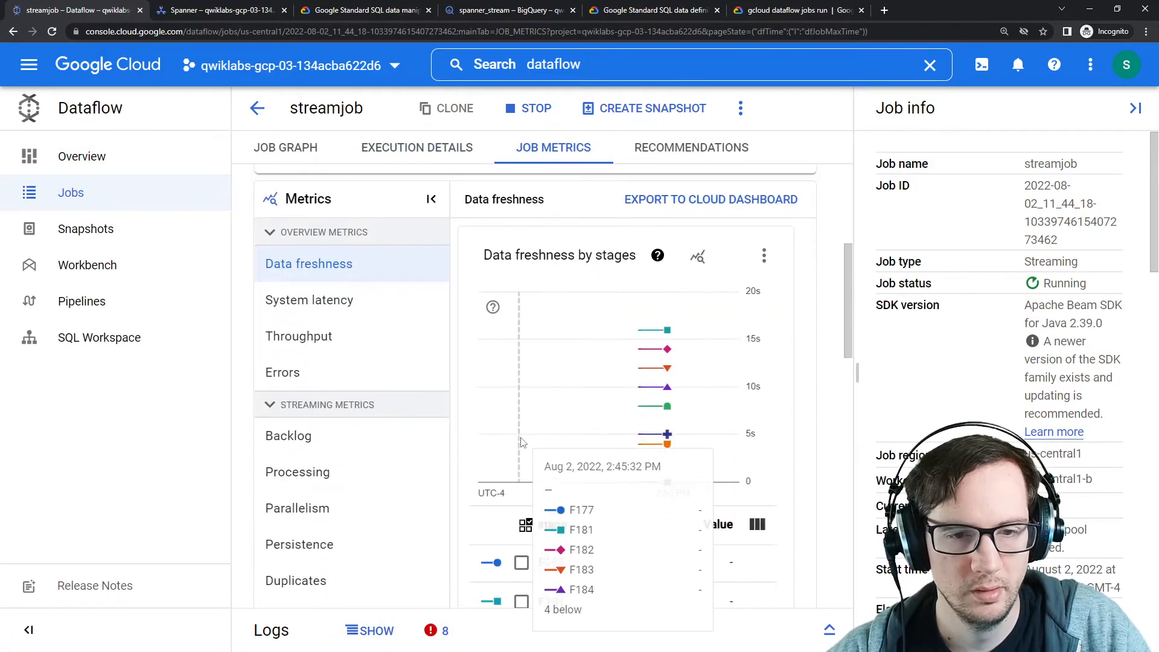
scroll(521, 402, "down", 4)
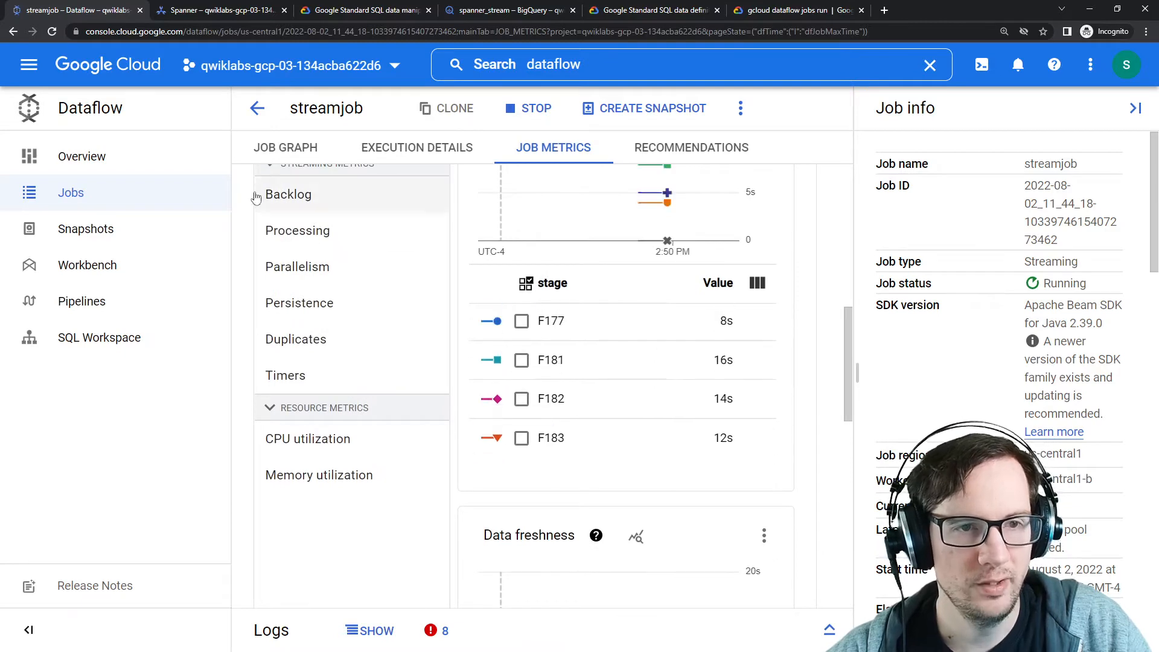
key("ctrl+0")
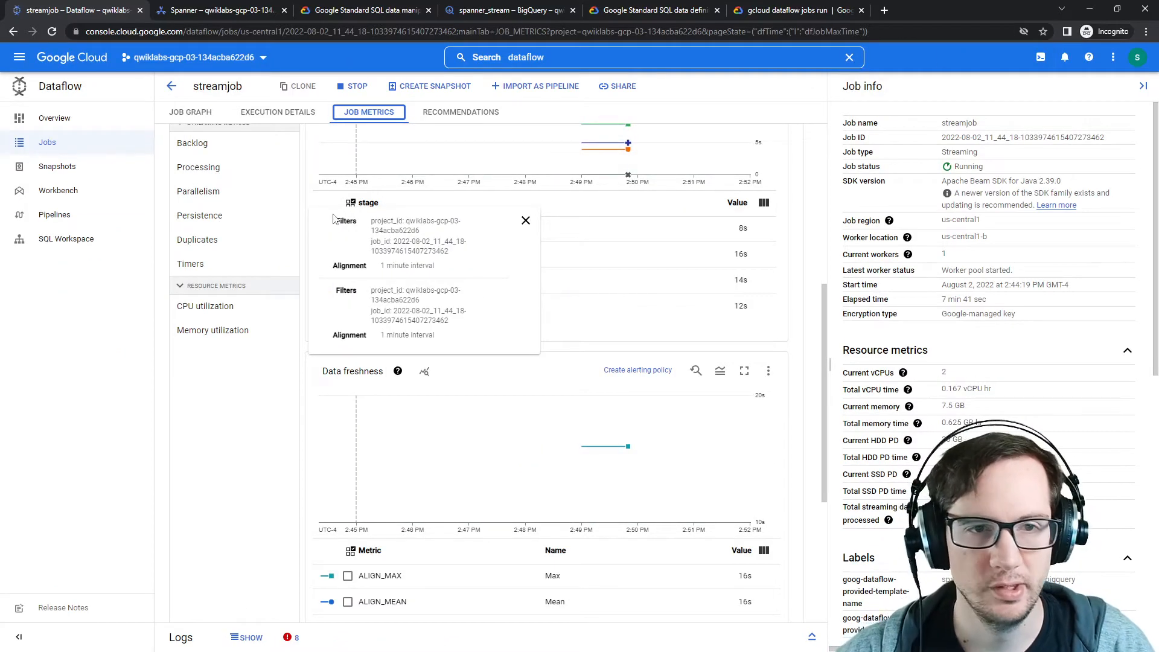
Step: Insert two more orders rows, with OrderId 2 and then 3, by editing and rerunning the INSERT statement
scroll(249, 277, "up", 5)
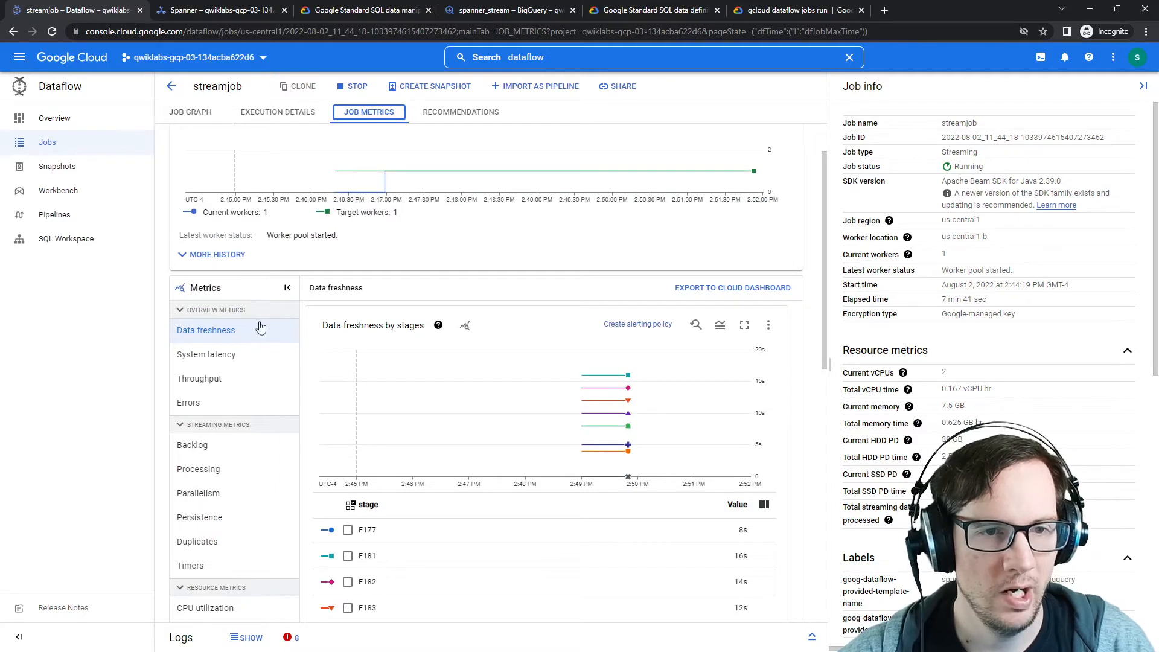
scroll(260, 327, "up", 1)
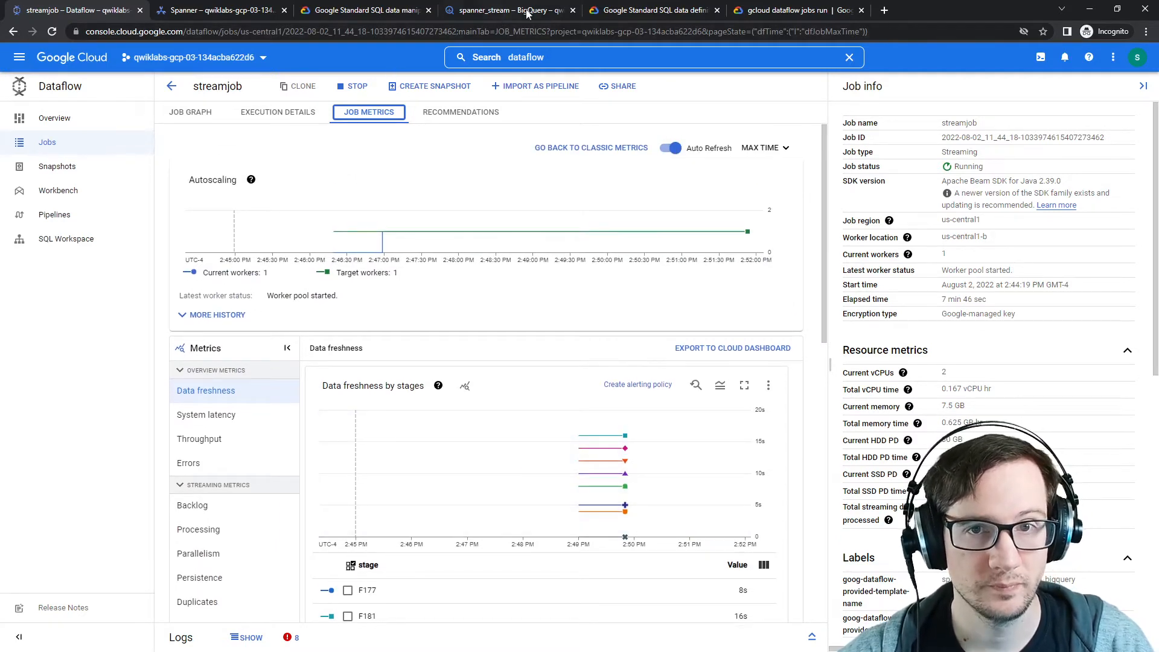
left_click(230, 13)
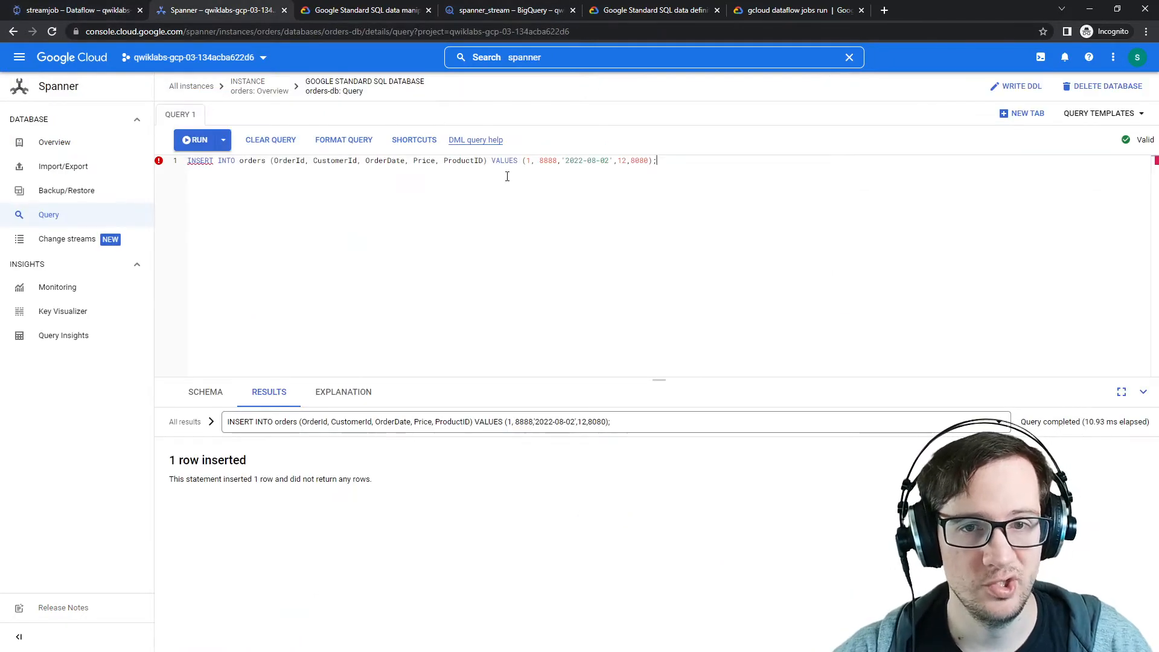
double_click(527, 178)
type("2")
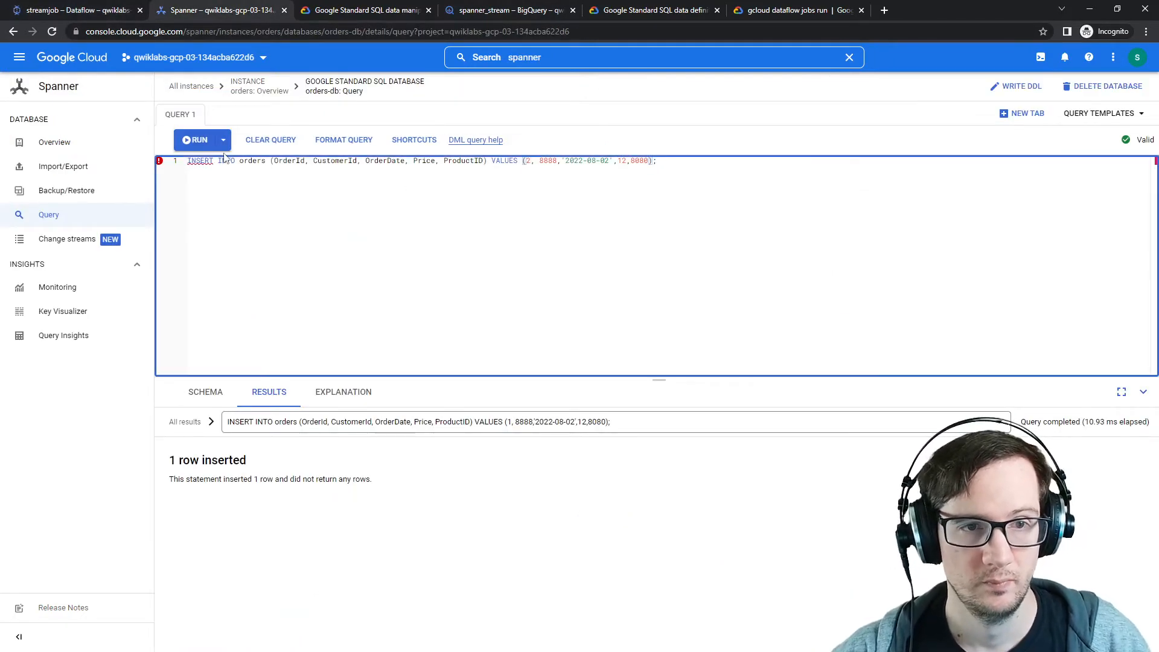
left_click(195, 143)
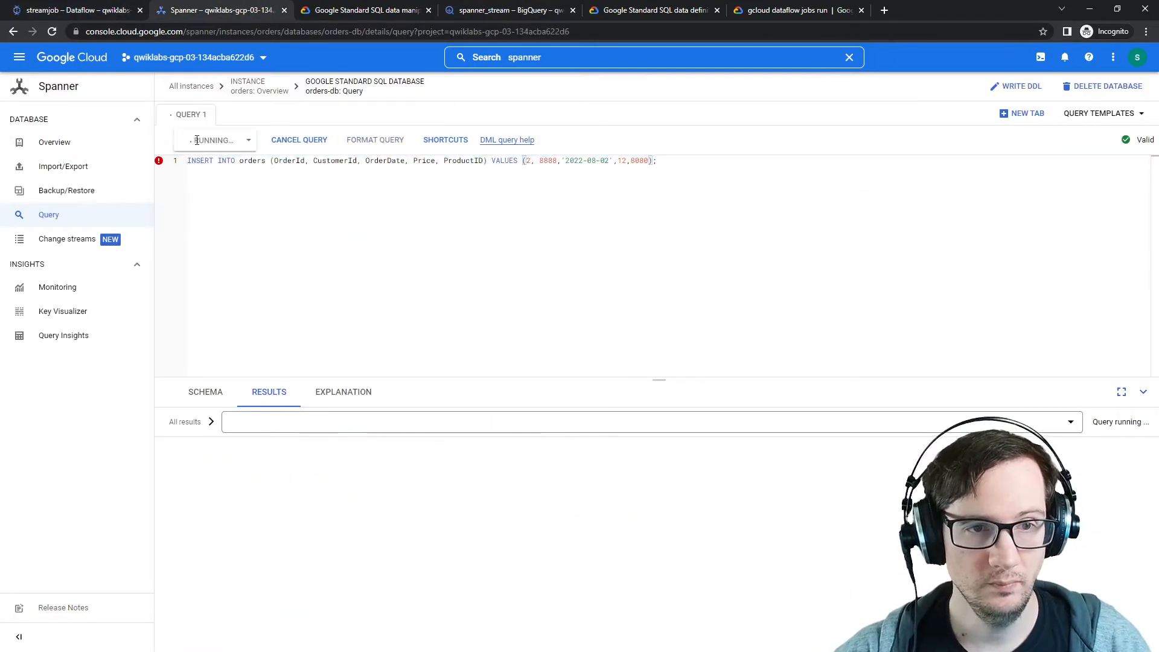
double_click(525, 175)
type("3")
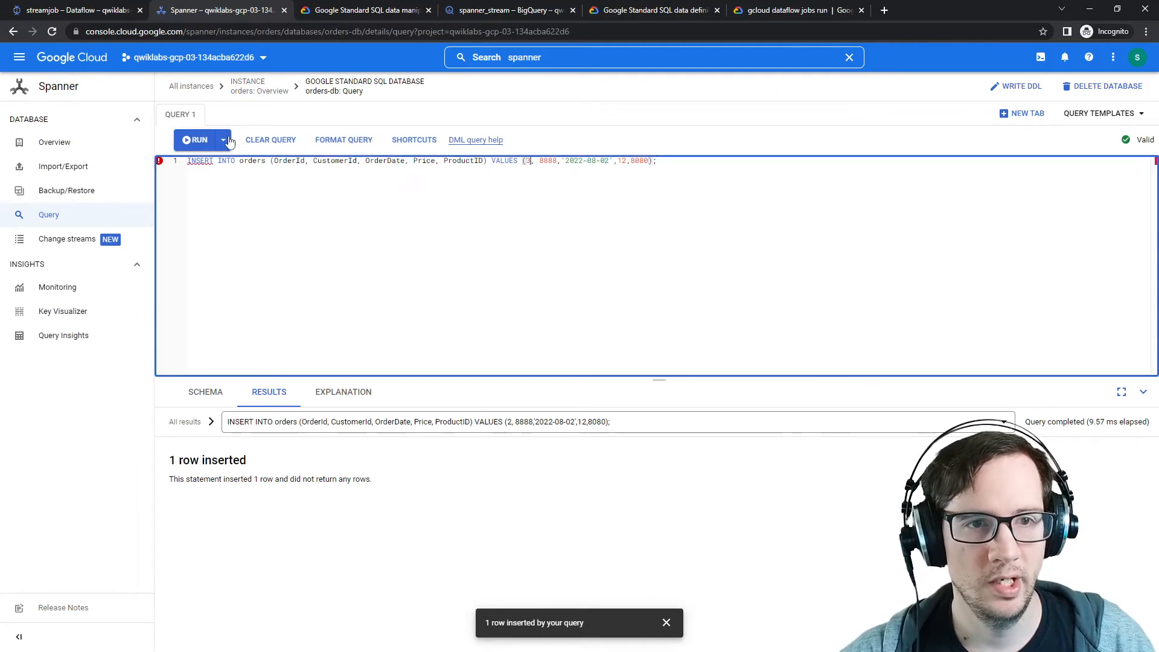
left_click(199, 143)
Step: Switch between the BigQuery dataset and the Dataflow job tabs to check for change stream output
left_click(535, 11)
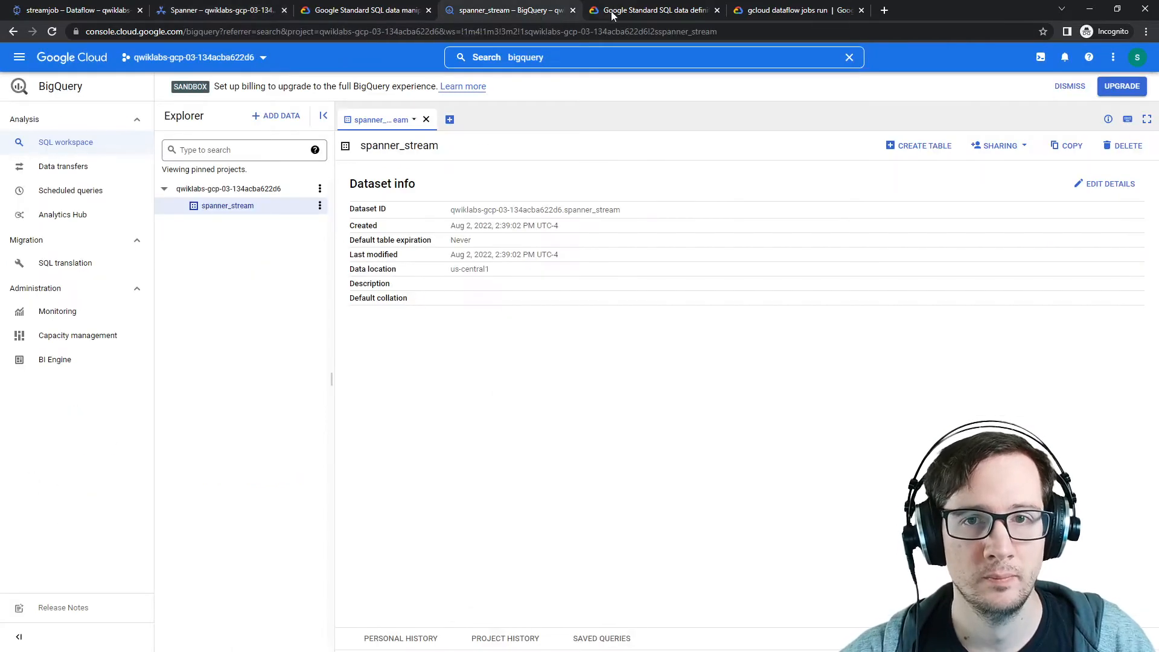
left_click(337, 12)
left_click(239, 13)
left_click(662, 14)
left_click(528, 14)
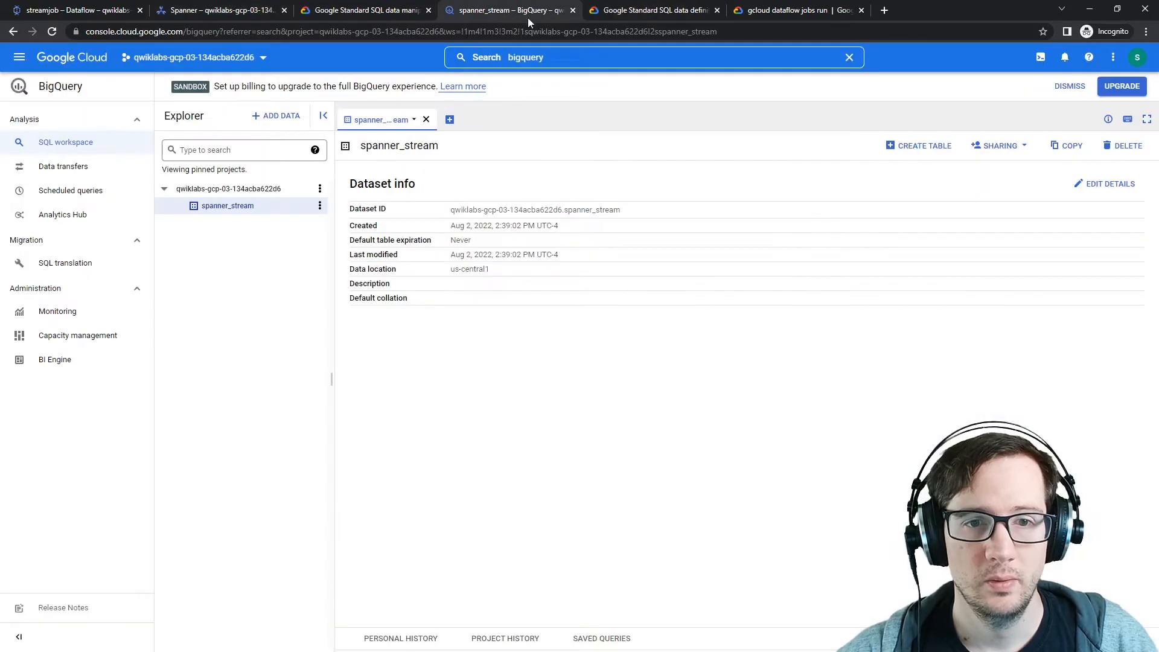
left_click(88, 12)
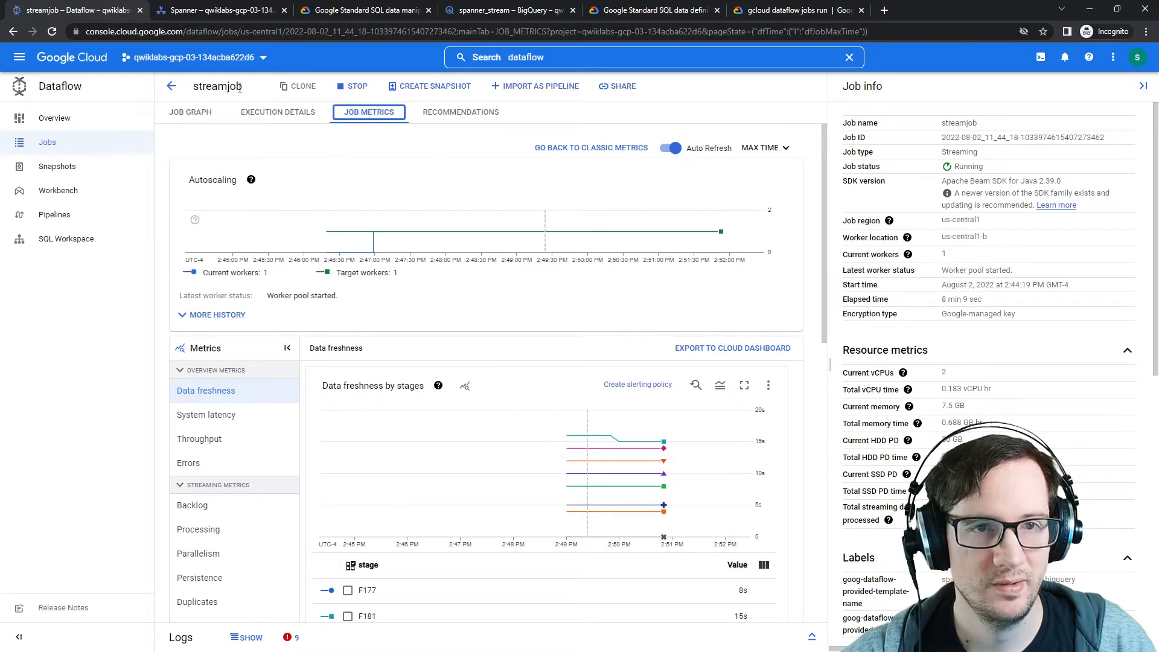
Step: Copy the INSERT statement and paste it into eight lines in the query editor
left_click(233, 11)
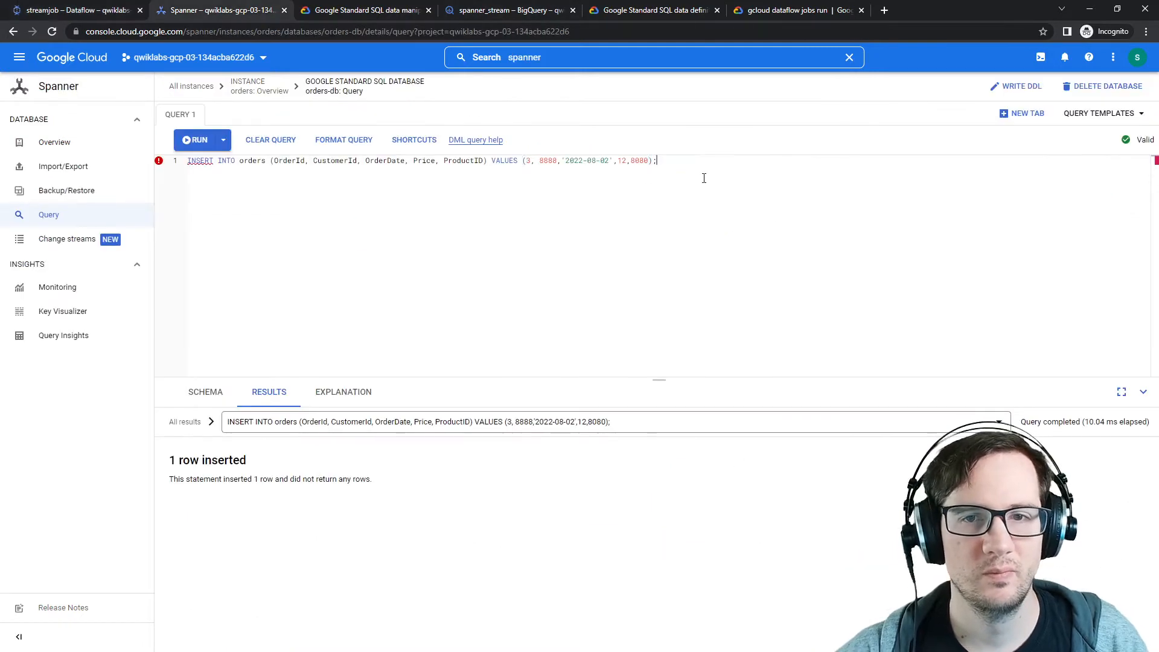
left_click_drag(704, 178, 180, 166)
key("ctrl+c")
left_click(680, 173)
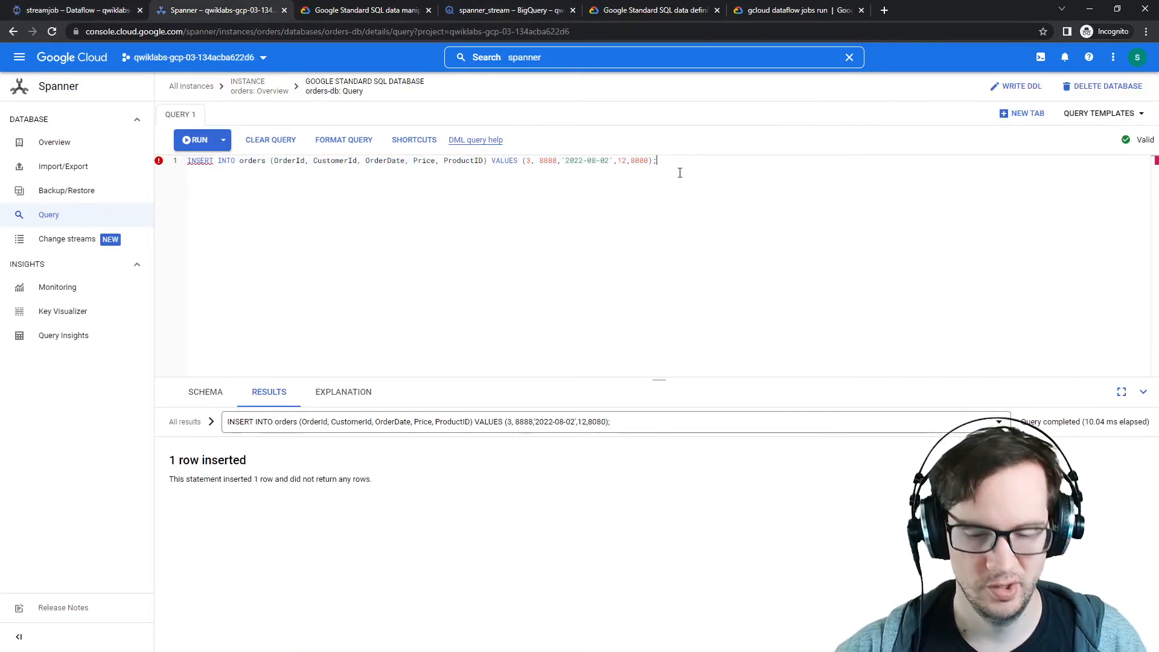
key("Return")
key("ctrl+v")
key("Return")
key("ctrl+v")
key("Return")
key("ctrl+v")
key("Return")
key("ctrl+v")
key("Return")
key("ctrl+v")
key("Return")
key("ctrl+v")
key("Return")
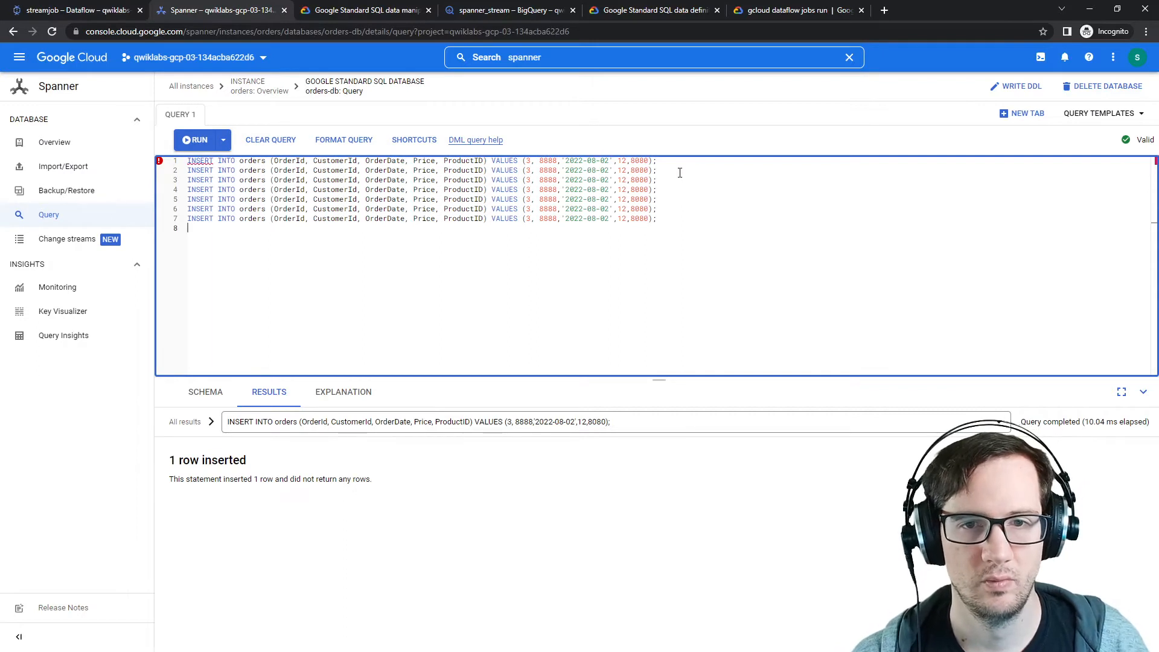
key("ctrl+v")
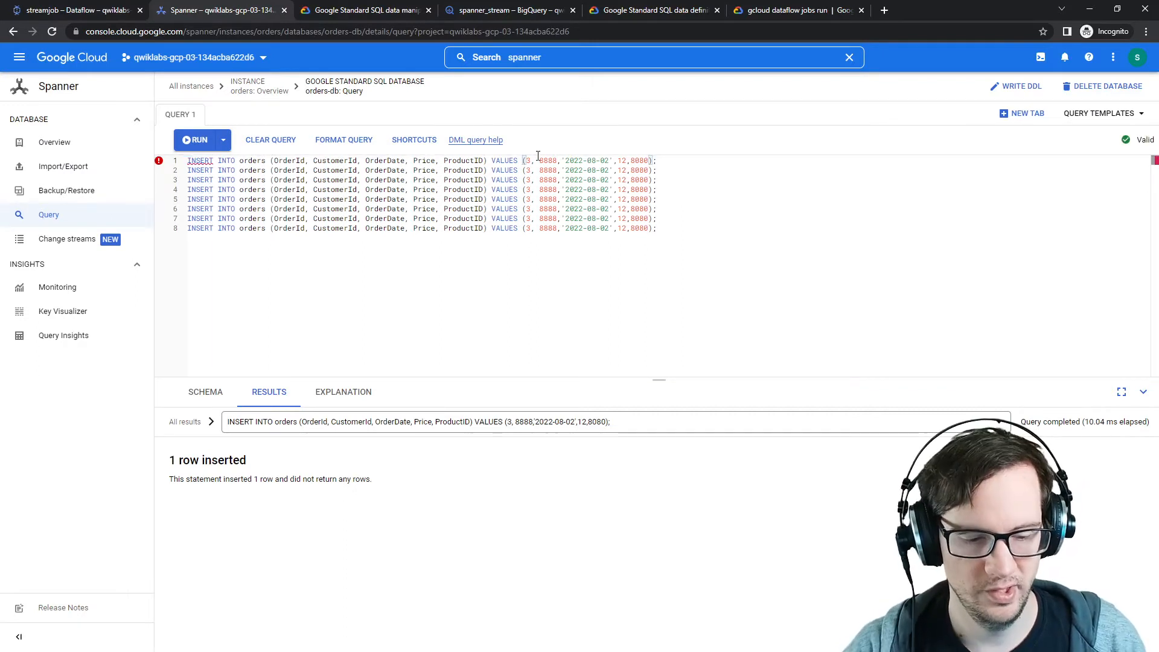
Step: Set the OrderIds of the eight INSERT statements to 4 through 11 and run them all together
left_click(530, 161)
key("BackSpace")
type("4")
key("Down")
key("BackSpace")
type("5")
key("Down")
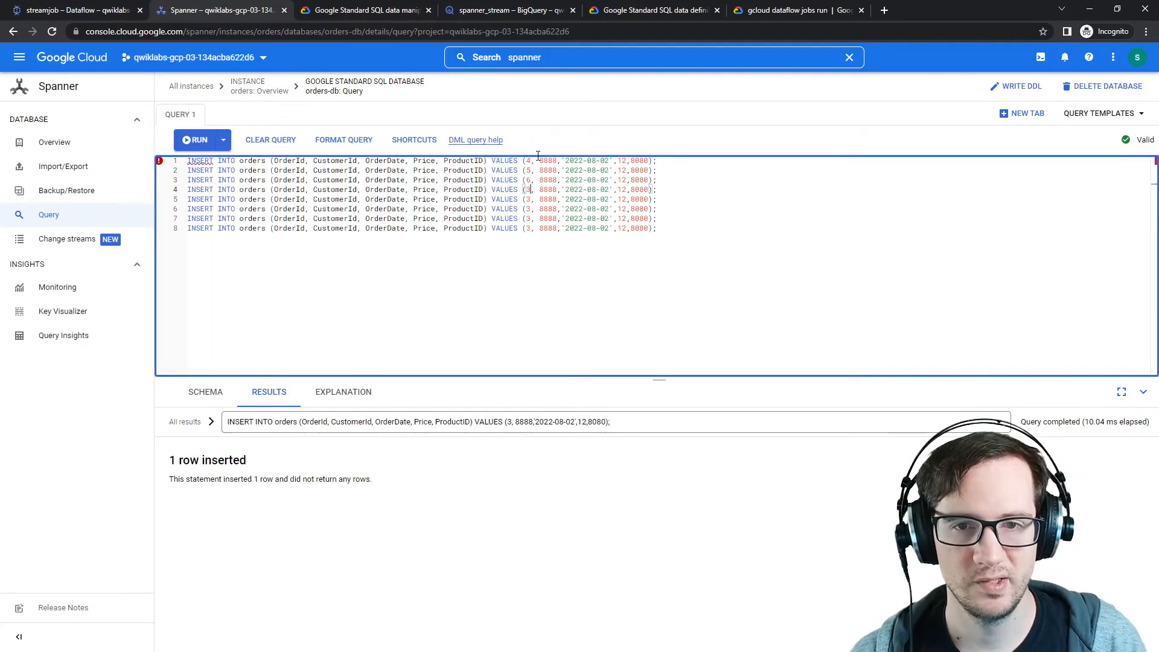
key("shift+Left")
type("7")
key("Down")
key("shift+Left")
type("8")
key("Down")
key("shift+Left")
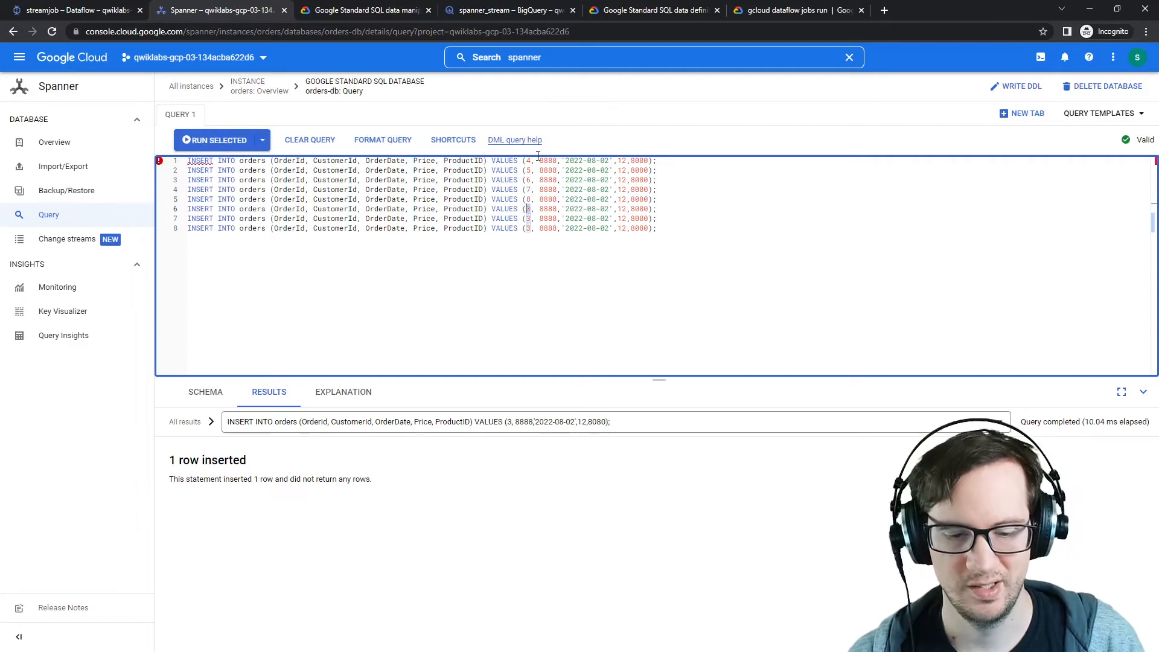
type("9")
key("Down")
key("shift+Left")
type("10")
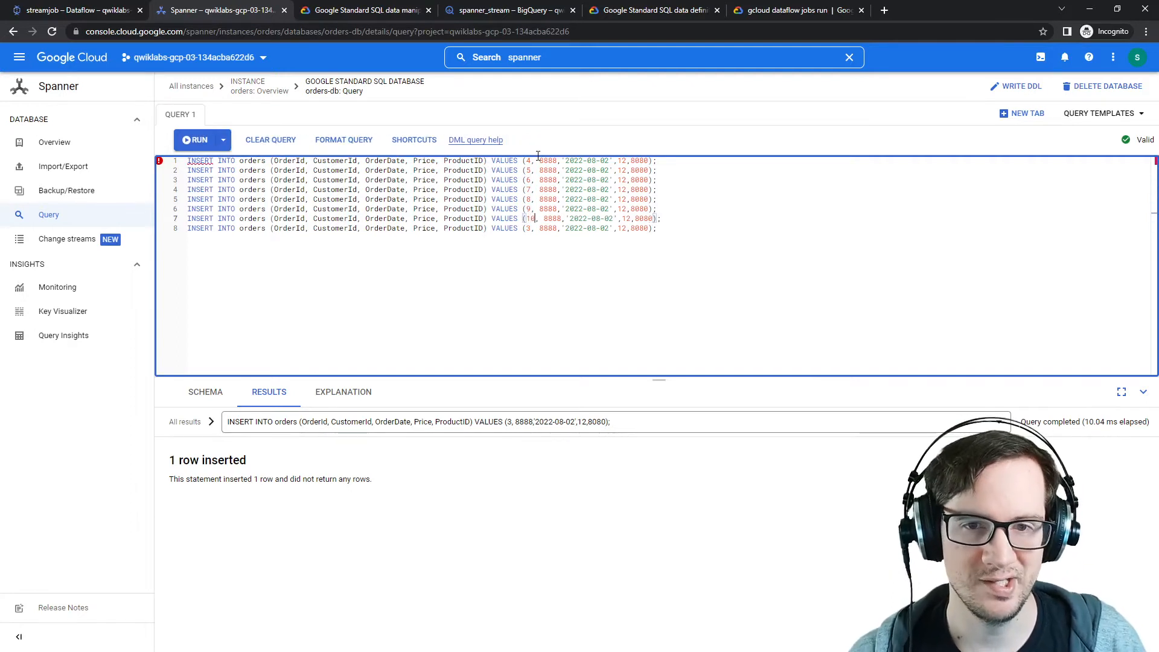
key("Down")
key("shift+Left")
key("shift+Left")
type("1")
key("BackSpace")
type("(11")
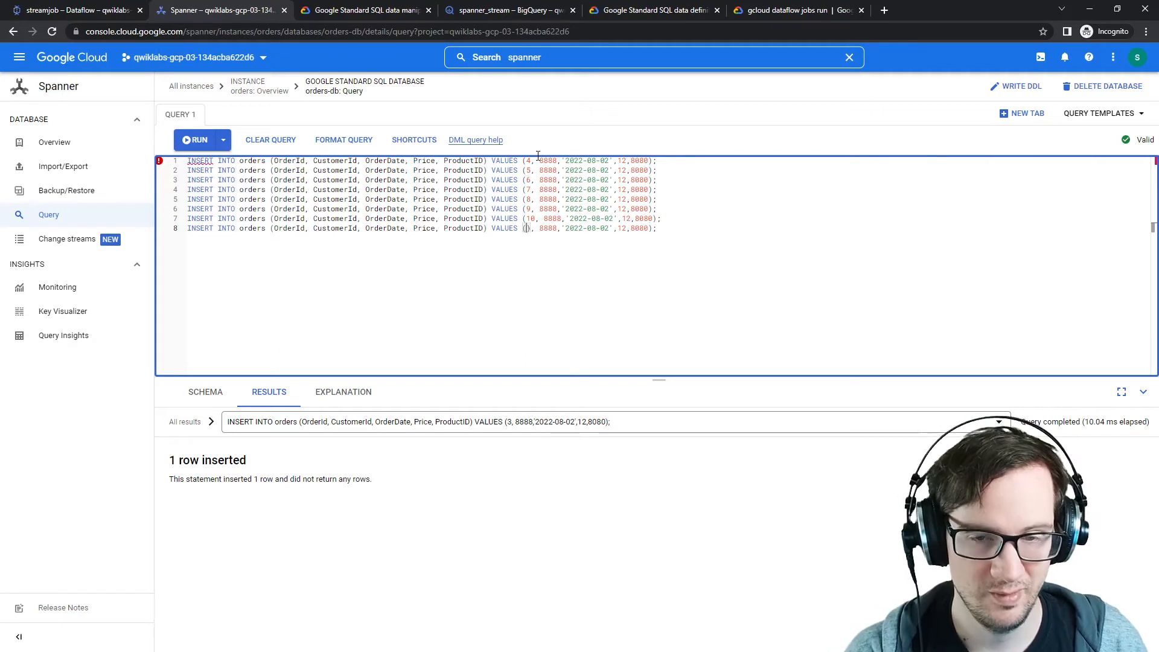
key("Delete")
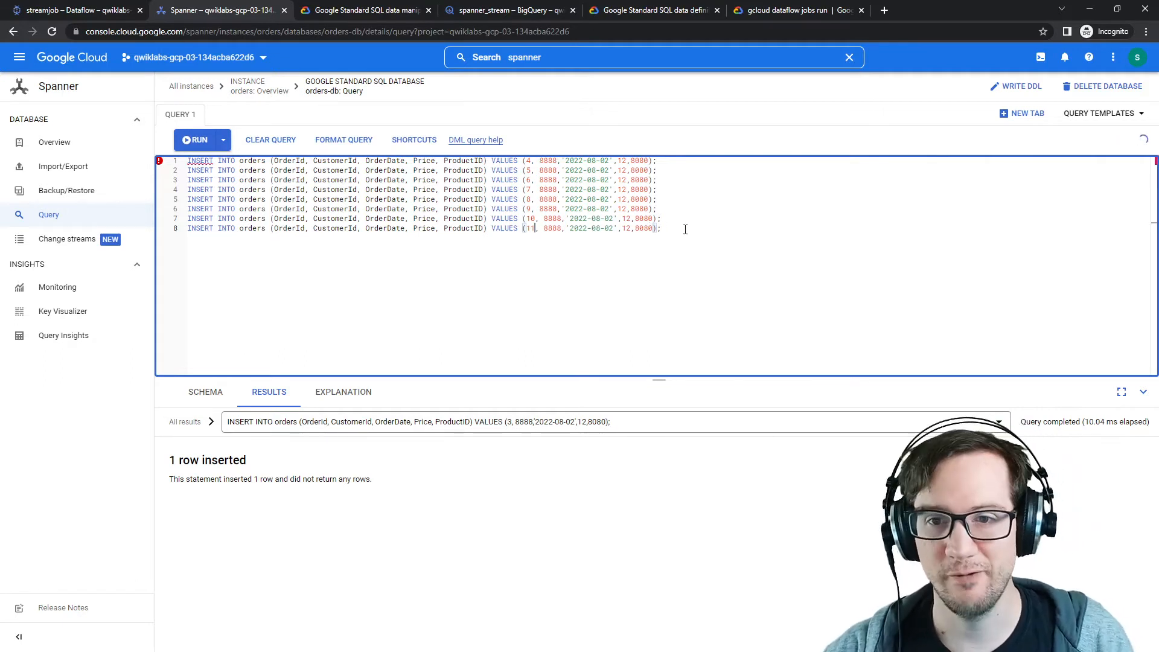
key("ctrl+a")
left_click(223, 140)
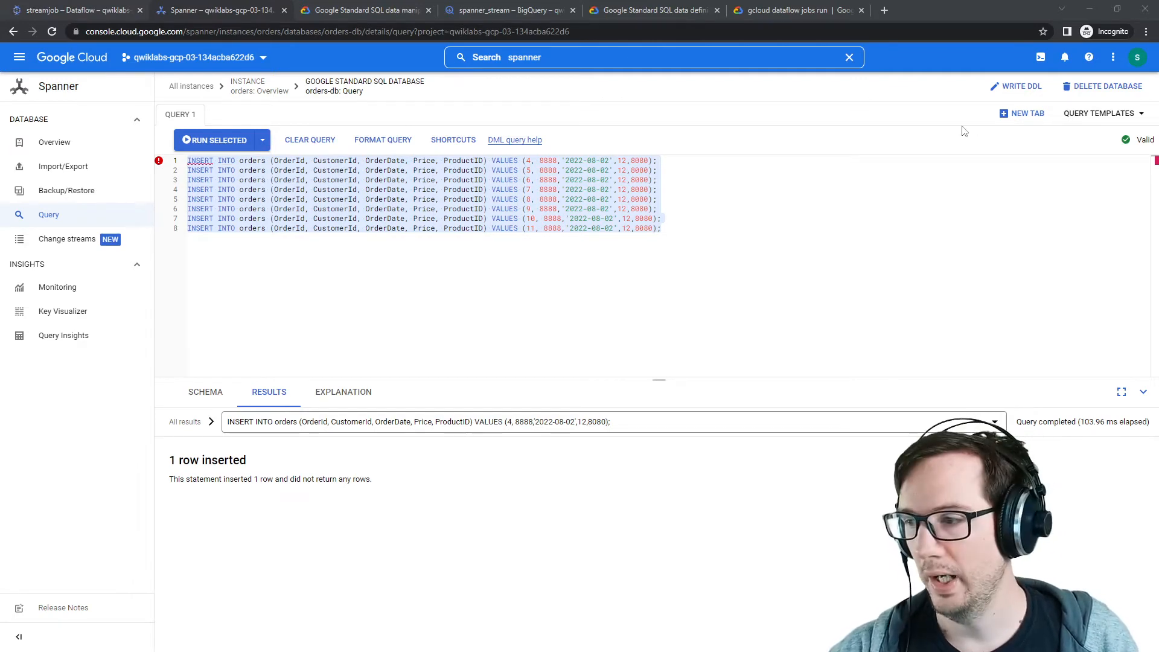
Step: Inspect the streamjob job's Backlog and Processing metrics
left_click(616, 14)
key("ctrl+Tab")
left_click(489, 13)
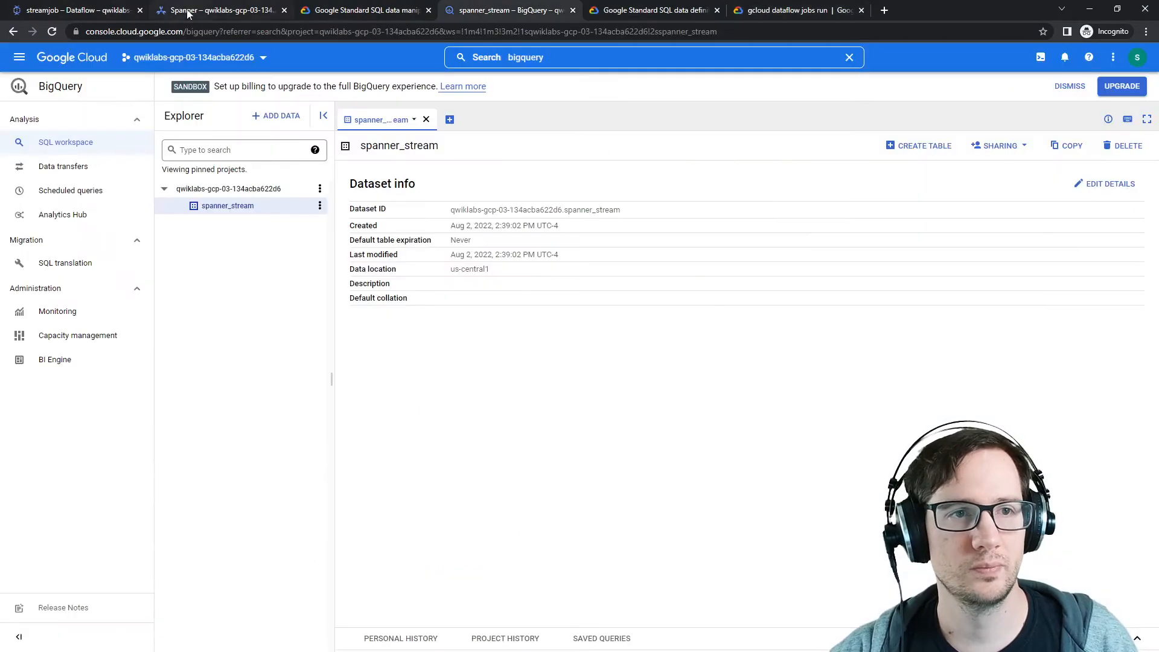
left_click(74, 13)
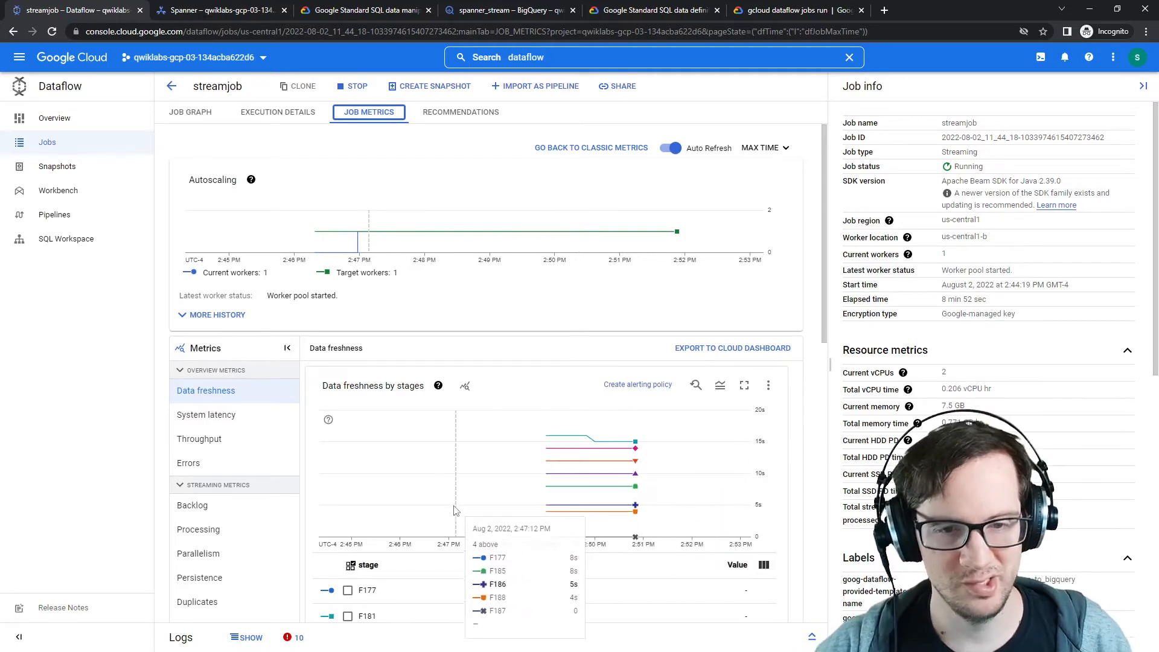
left_click(241, 514)
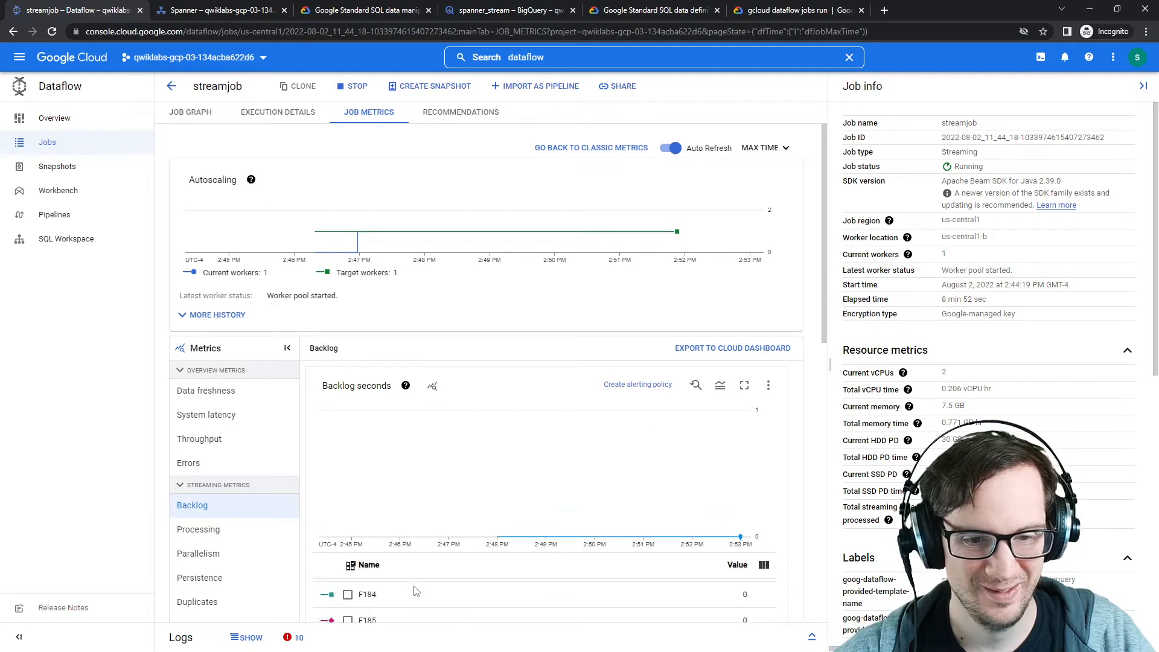
left_click(242, 530)
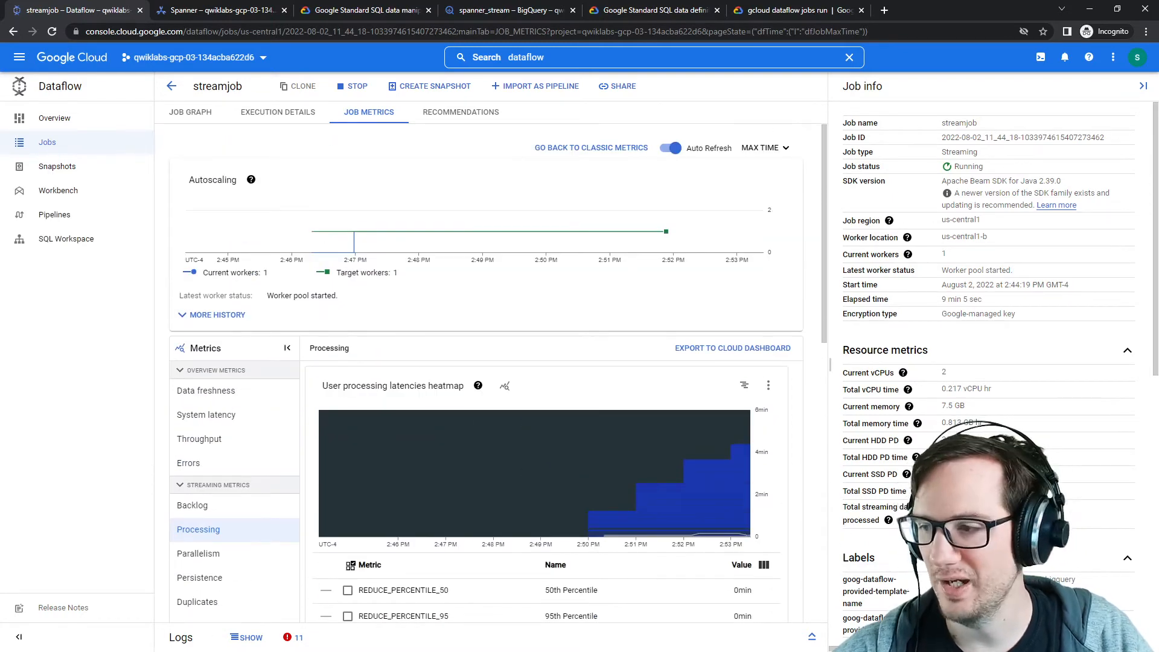
Step: Submit a five-star lab rating with a short comment in the satisfaction survey
mouse_move(1158, 104)
left_mouse_down()
mouse_move(835, 100)
mouse_move(1158, 93)
left_mouse_up()
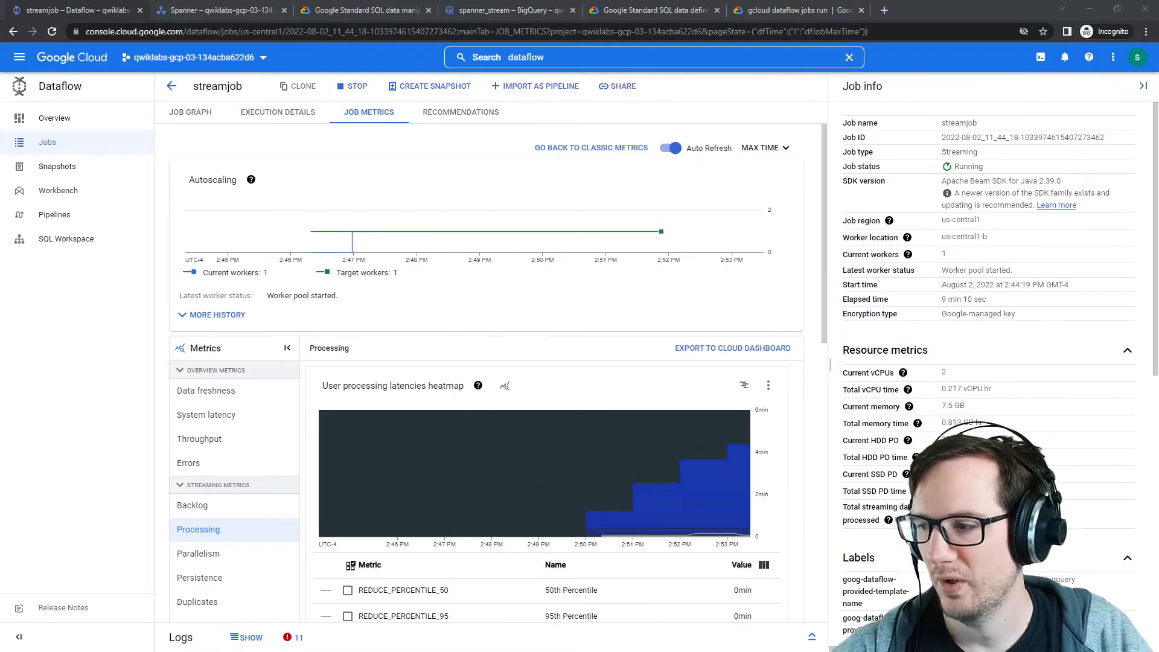
left_click_drag(1158, 120, 864, 112)
left_click(788, 361)
left_click(794, 393)
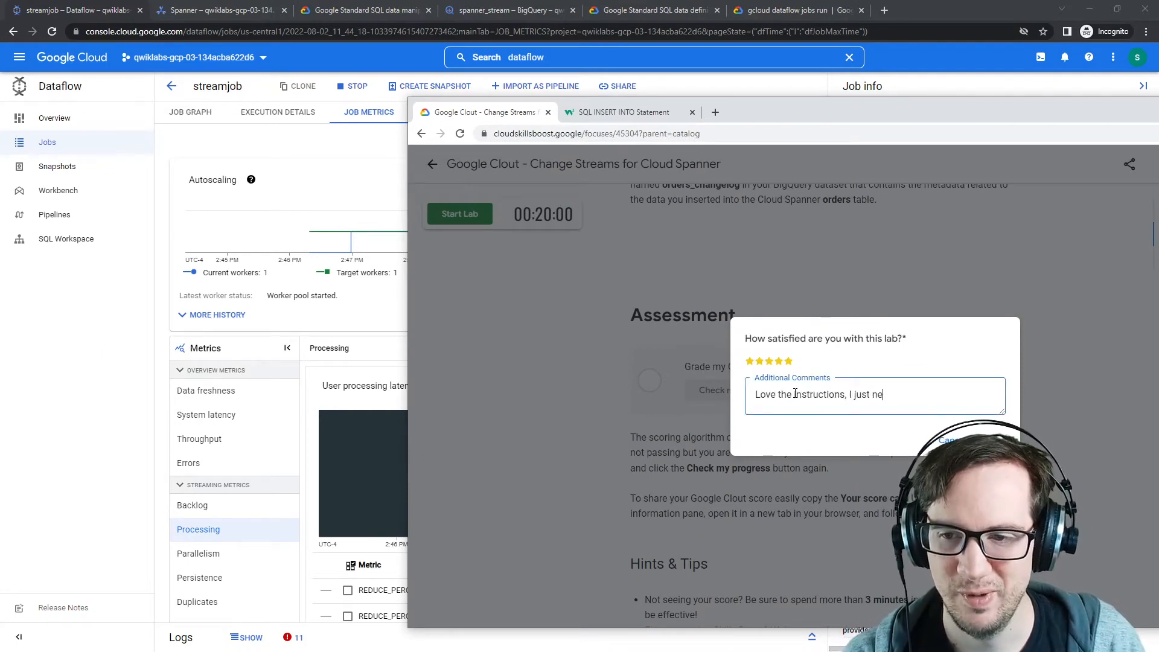
left_click(984, 435)
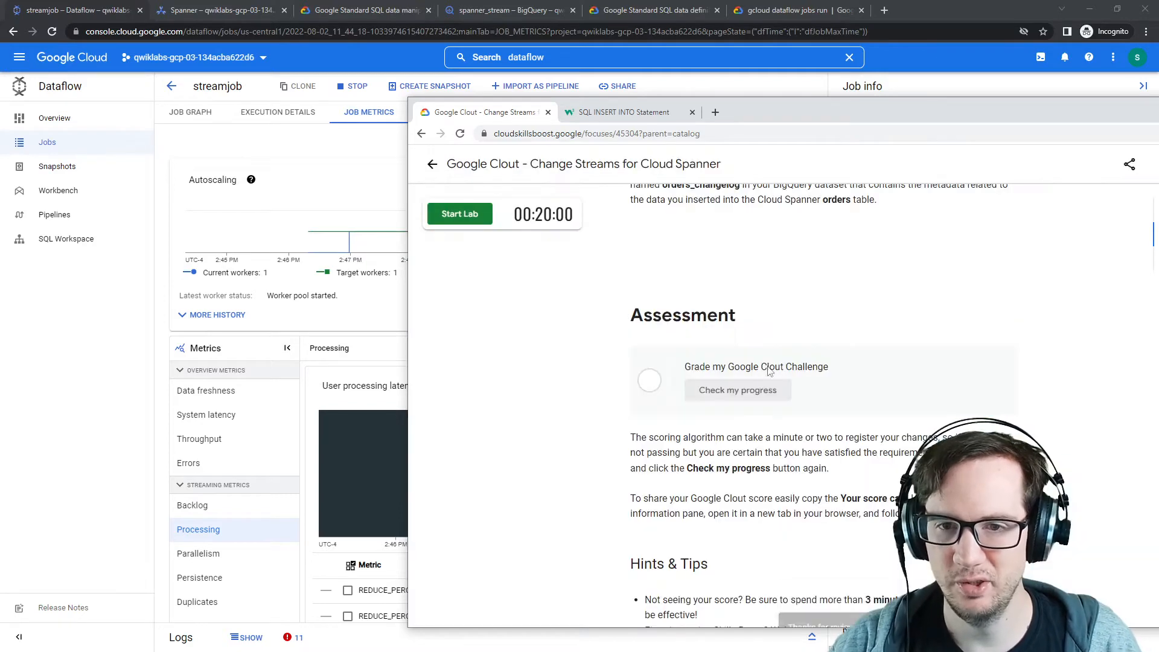
Step: Close the incognito console window
left_click_drag(793, 109, 1158, 143)
left_click(1115, 8)
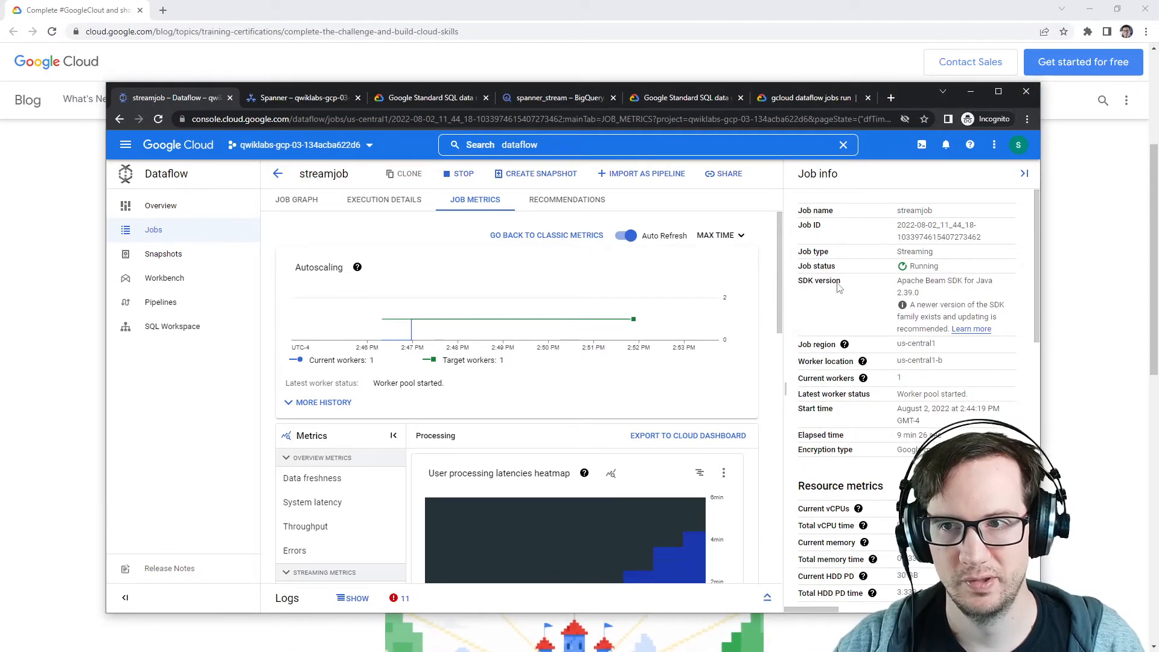
left_click(1026, 92)
Step: Start the lab again from the lab instructions
left_click_drag(1158, 118, 505, 93)
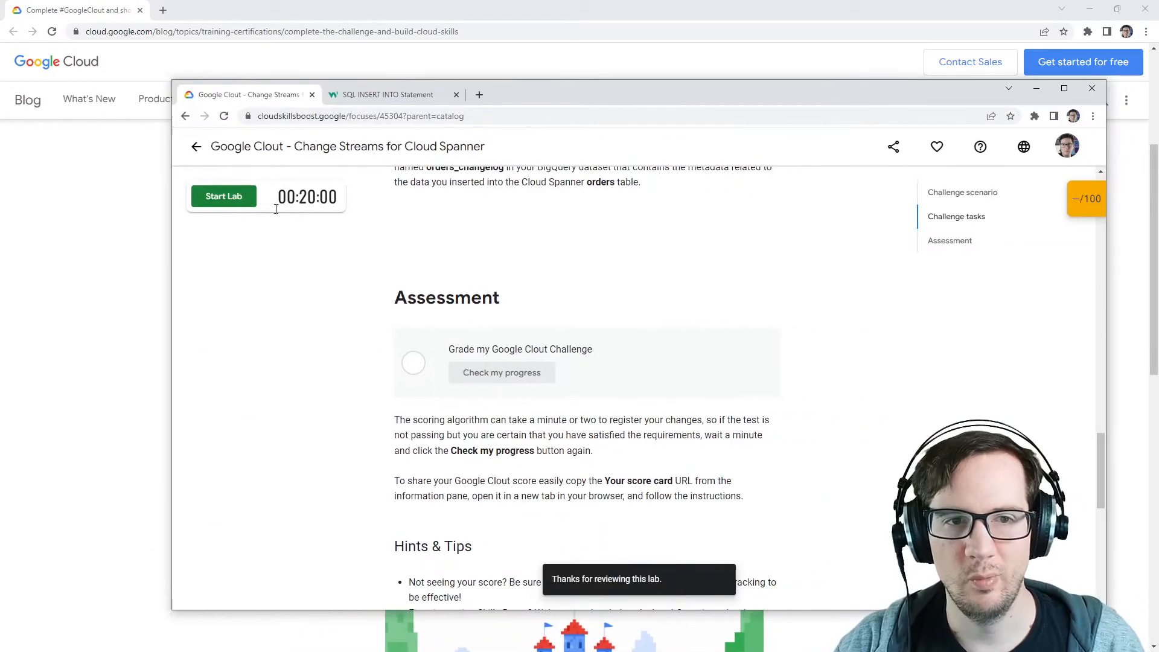
left_click(224, 198)
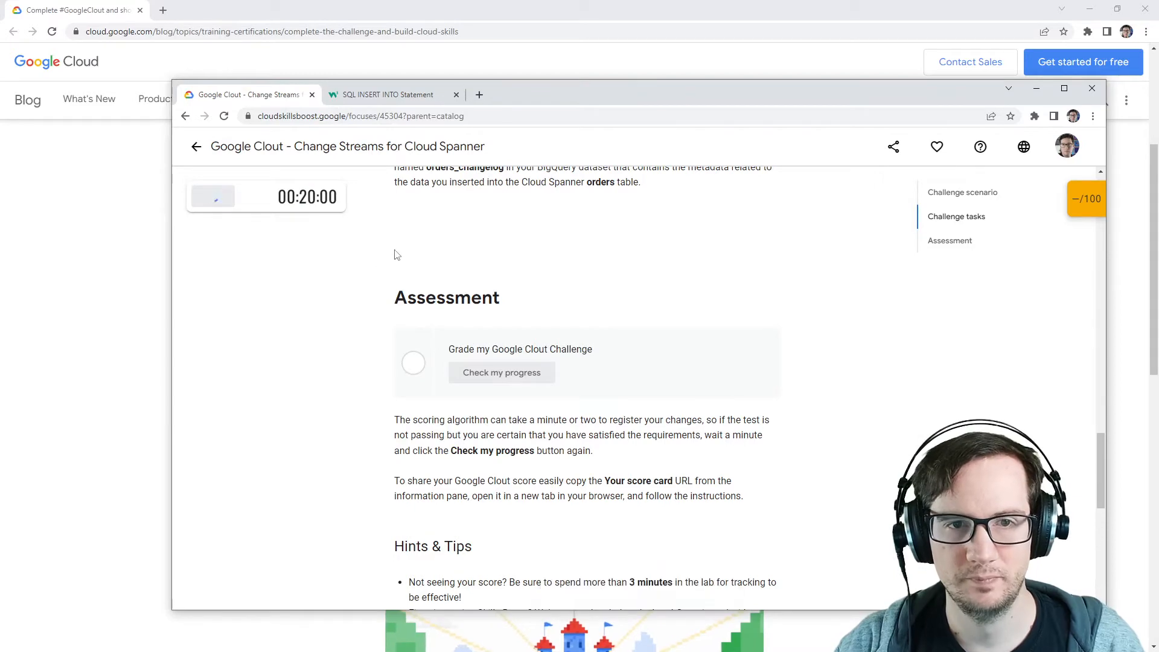
left_click(1093, 116)
left_click(1005, 164)
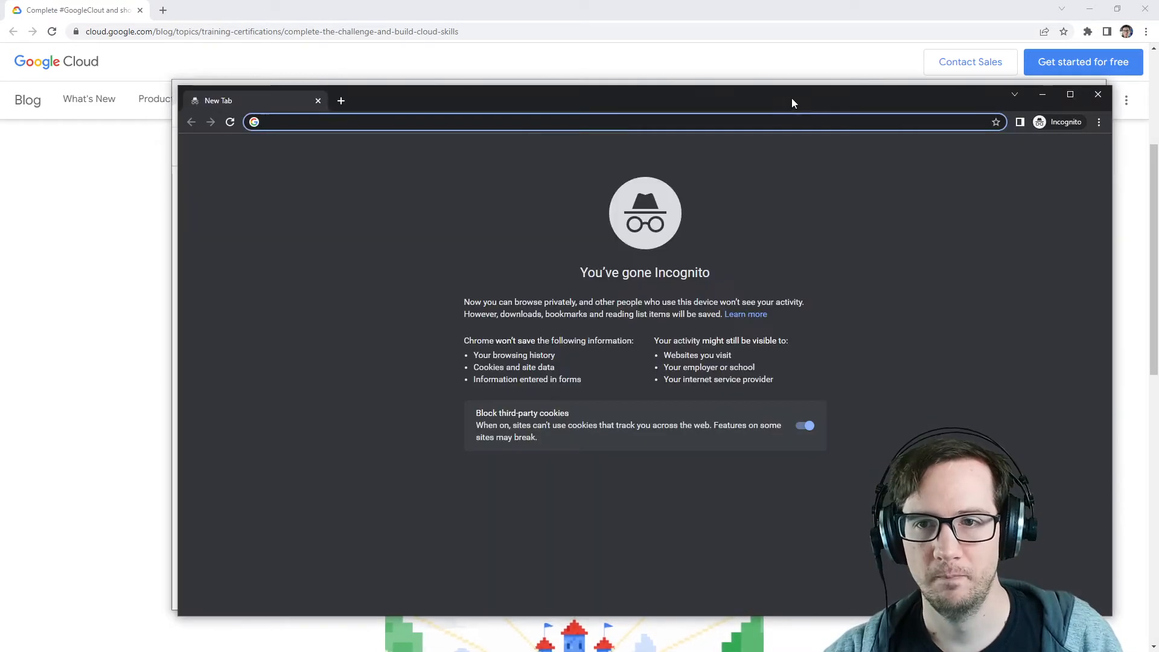
left_click_drag(791, 100, 645, 91)
left_click_drag(936, 89, 1158, 78)
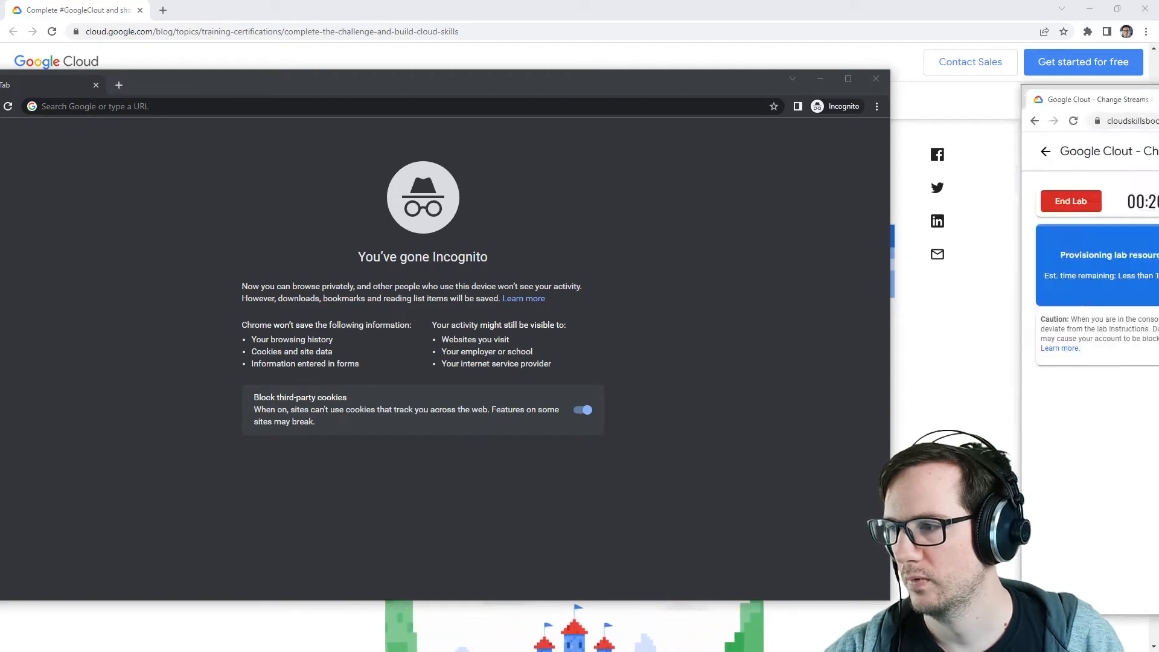
left_click_drag(1158, 120, 870, 108)
Step: Review the challenge tasks in the lab instructions
scroll(831, 281, "up", 10)
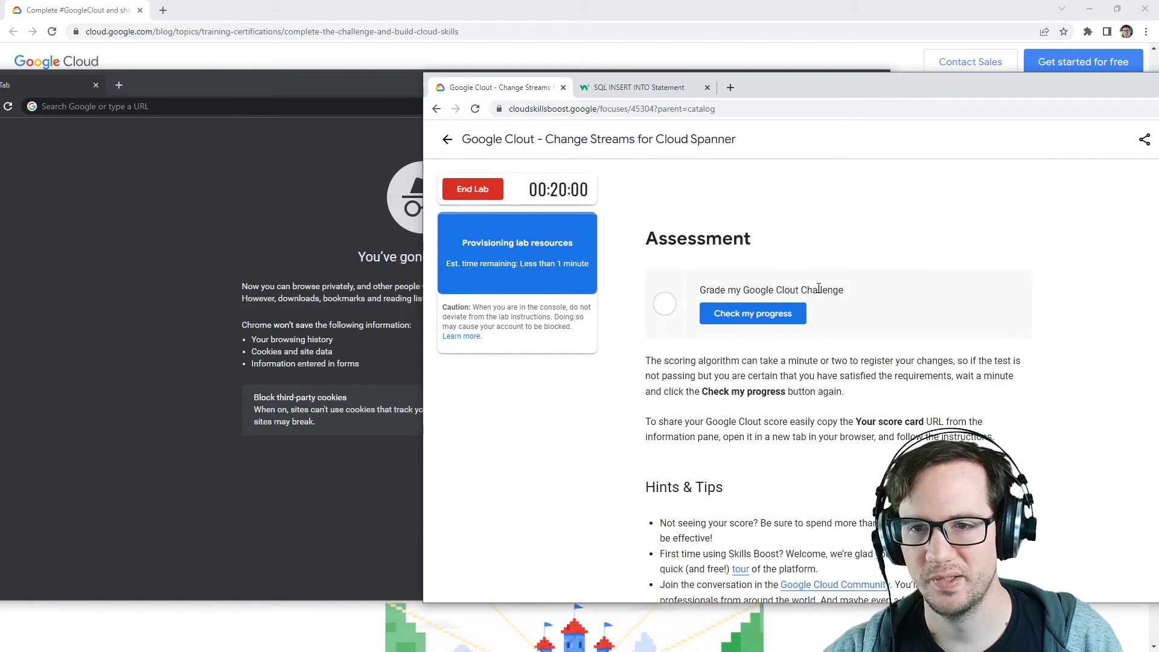
scroll(820, 289, "up", 1)
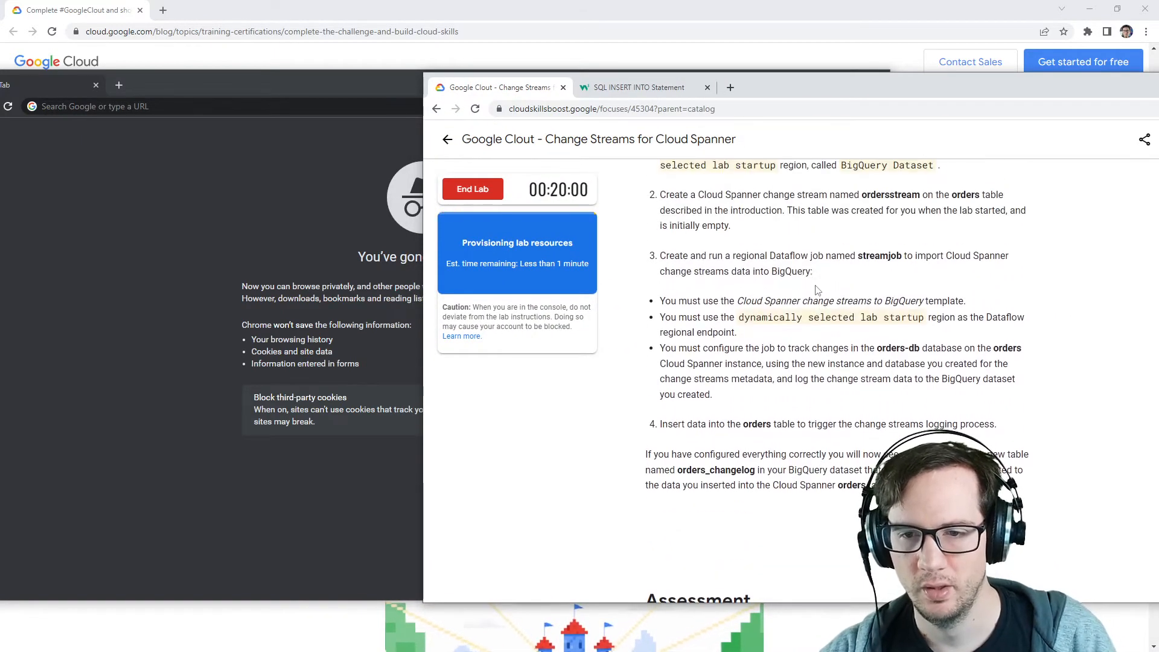
left_click_drag(750, 453, 858, 448)
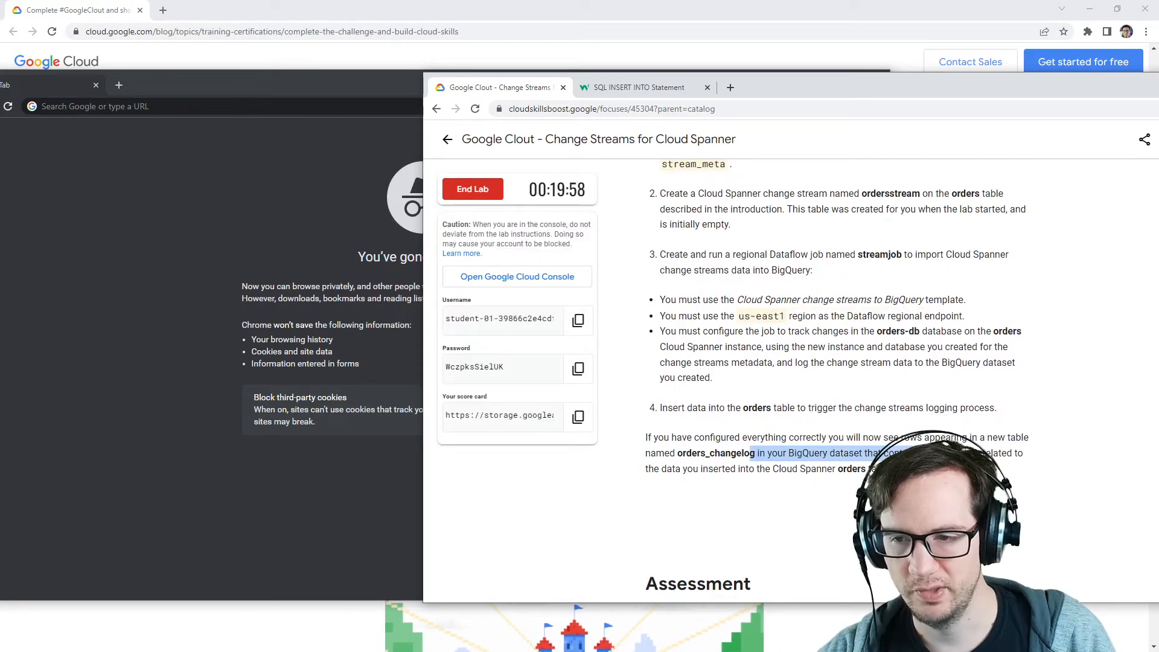
left_click_drag(791, 87, 940, 94)
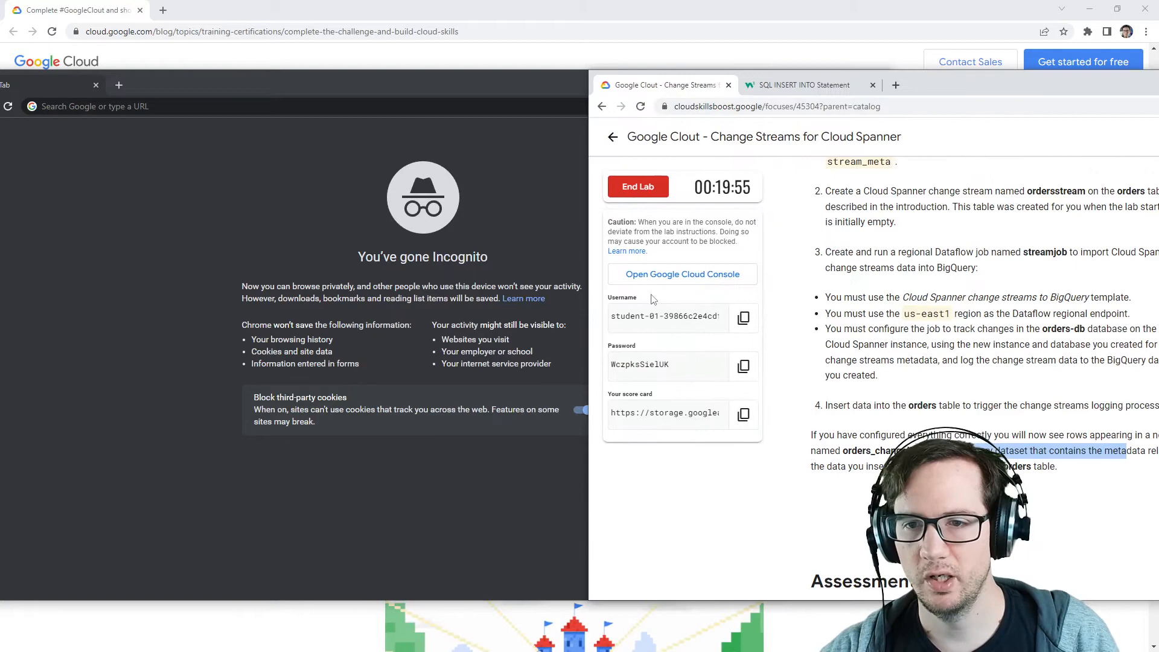
Step: Open the lab's Google Cloud Console link in the incognito window
right_click(688, 276)
left_click(747, 348)
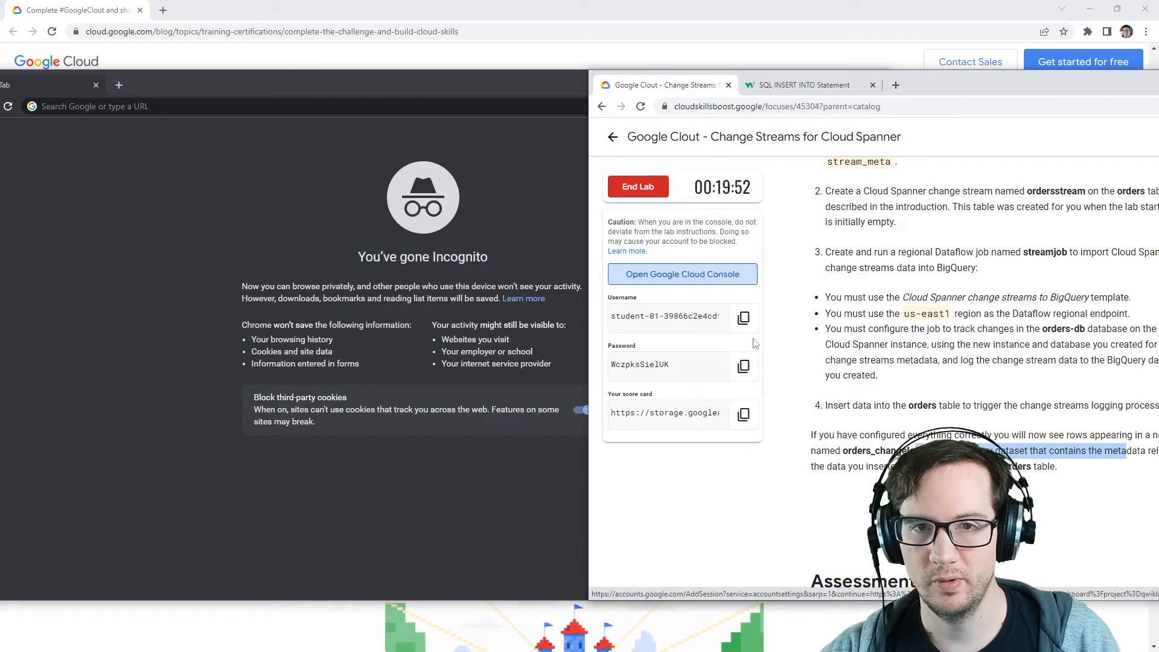
left_click(450, 108)
key("ctrl+v")
key("Return")
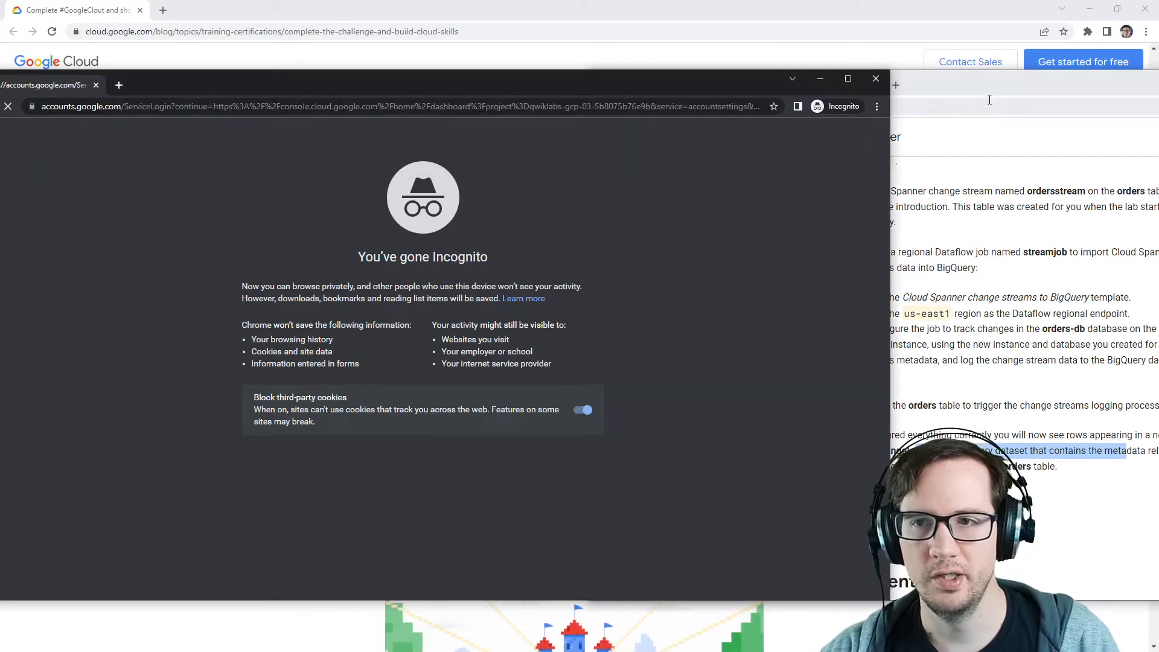
Step: Sign in with the lab username and password, then accept the new account notice
left_click(988, 79)
left_click(754, 314)
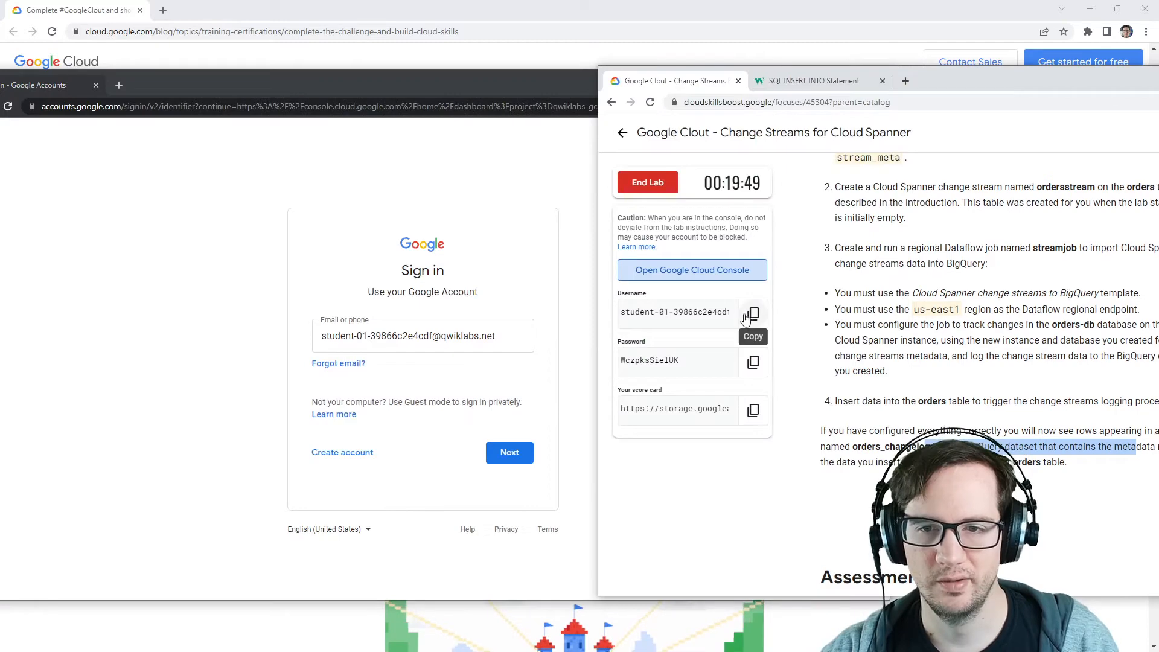
left_click(753, 361)
left_click(514, 459)
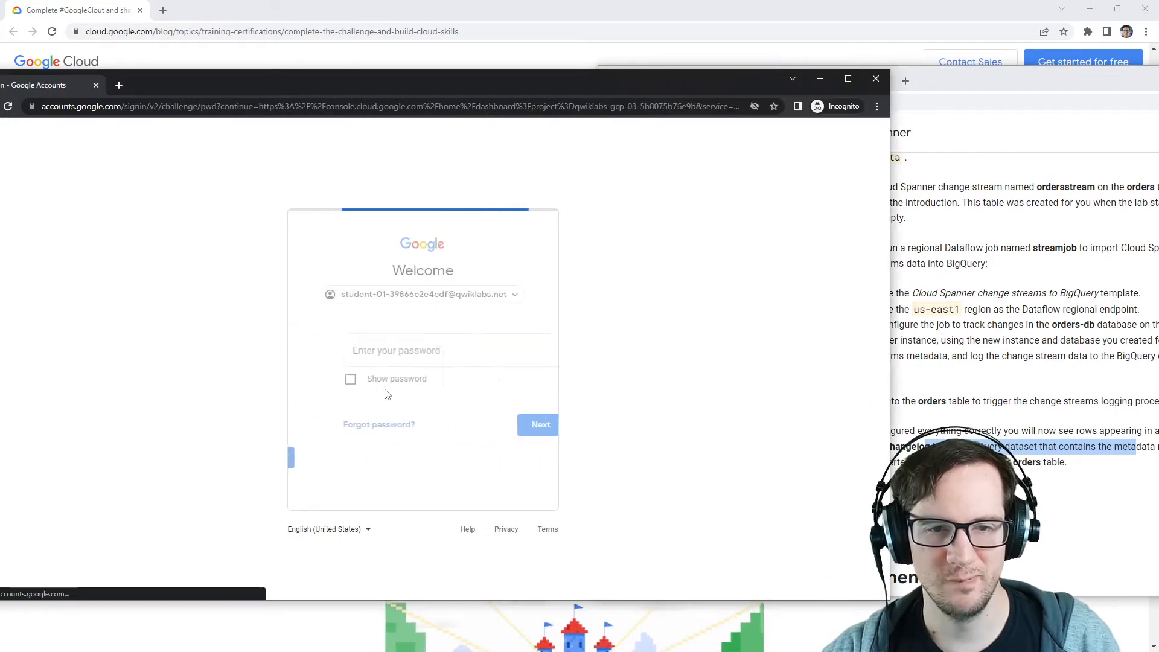
left_click(432, 356)
key("ctrl+v")
left_click(524, 436)
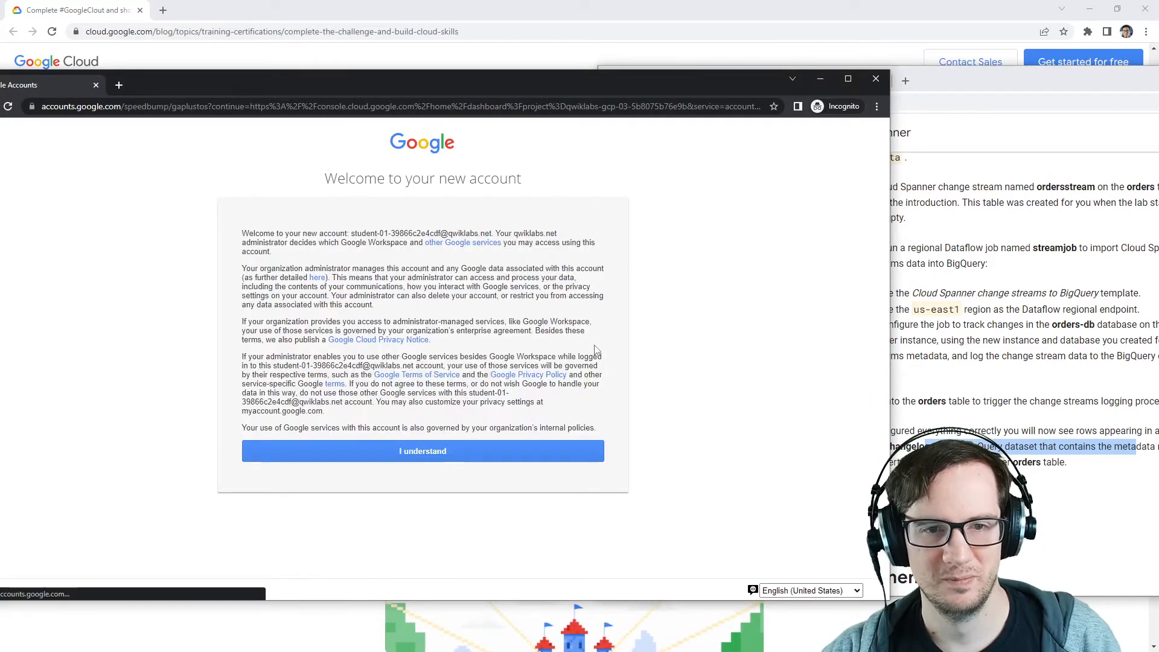
left_click(485, 454)
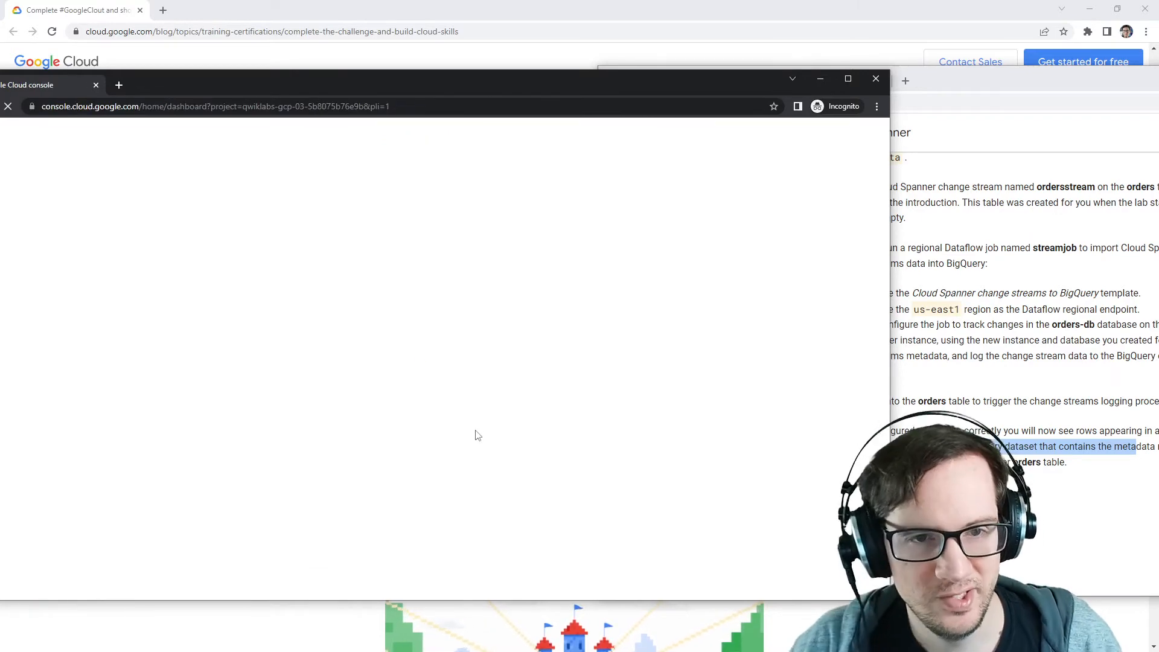
Step: Accept the Google Cloud terms of service and continue to the console
left_click_drag(469, 89, 599, 56)
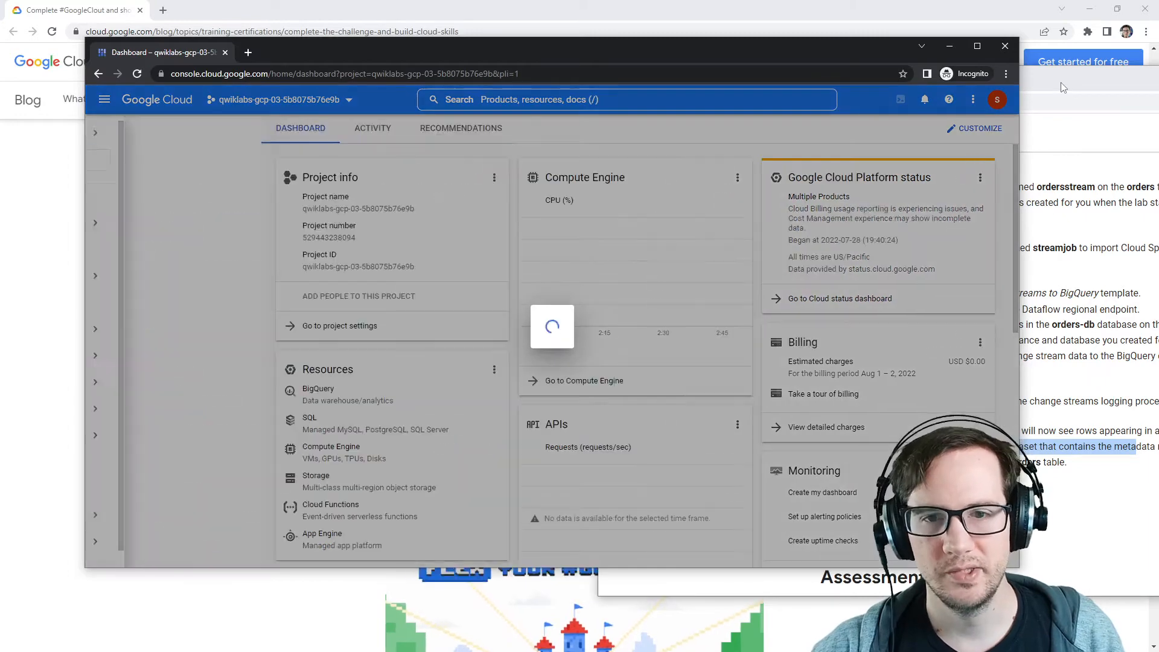
left_click(403, 350)
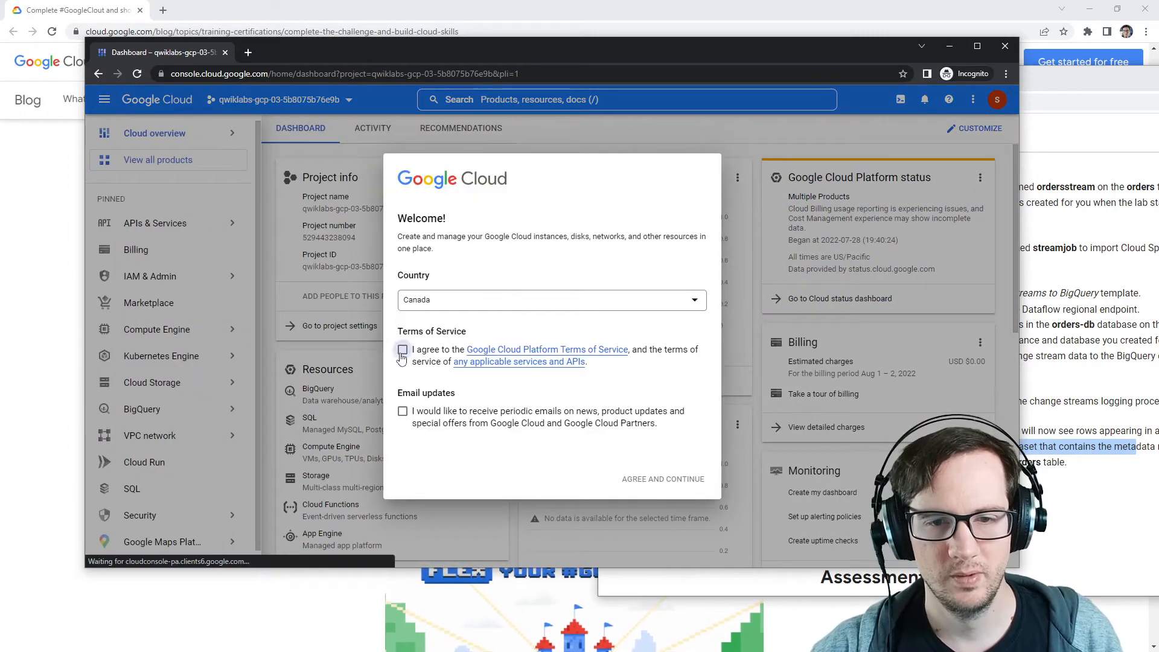
left_click(661, 480)
Step: Search for Cloud Spanner and open the Spanner instances page
left_click(545, 99)
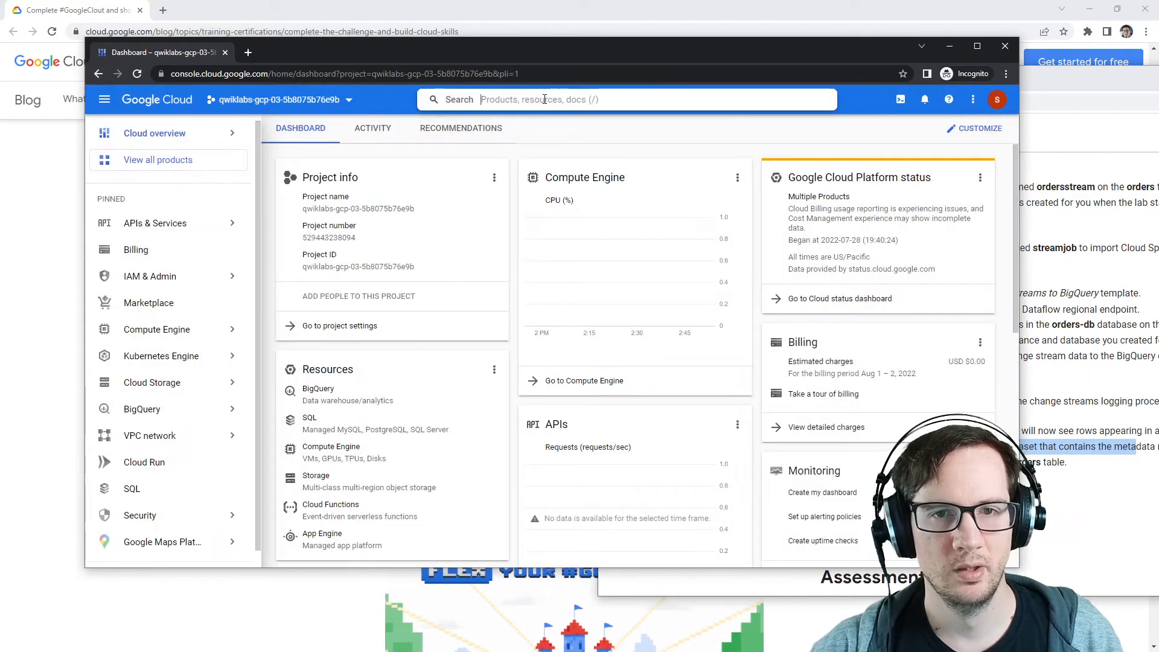
type("cloud spa")
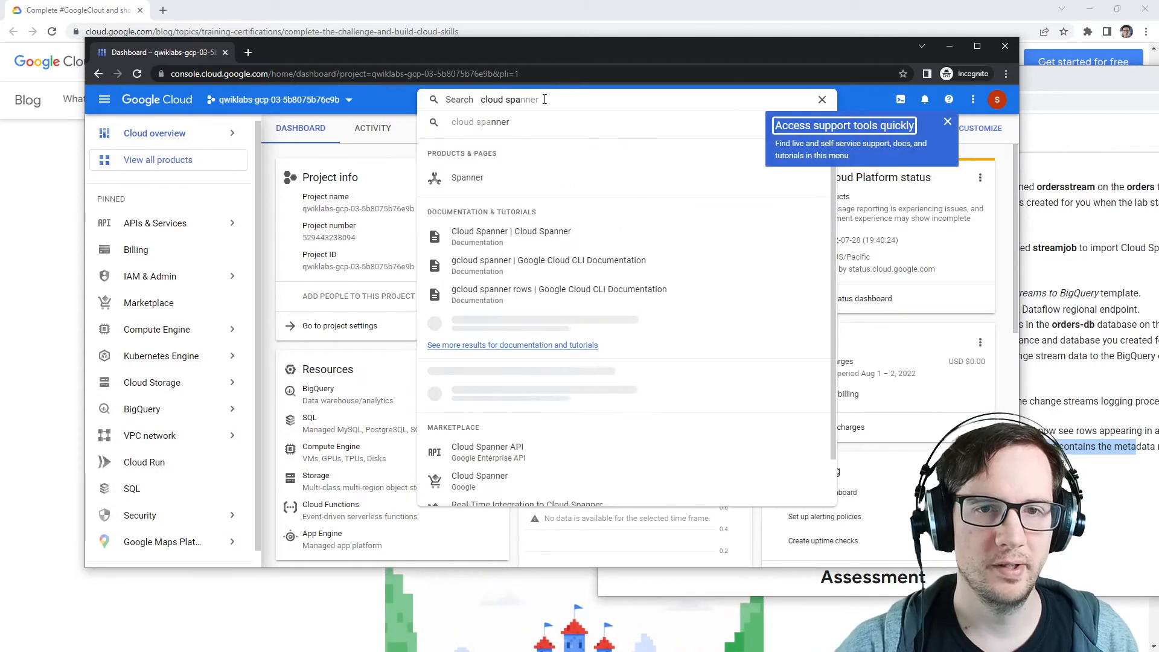
left_click(468, 176)
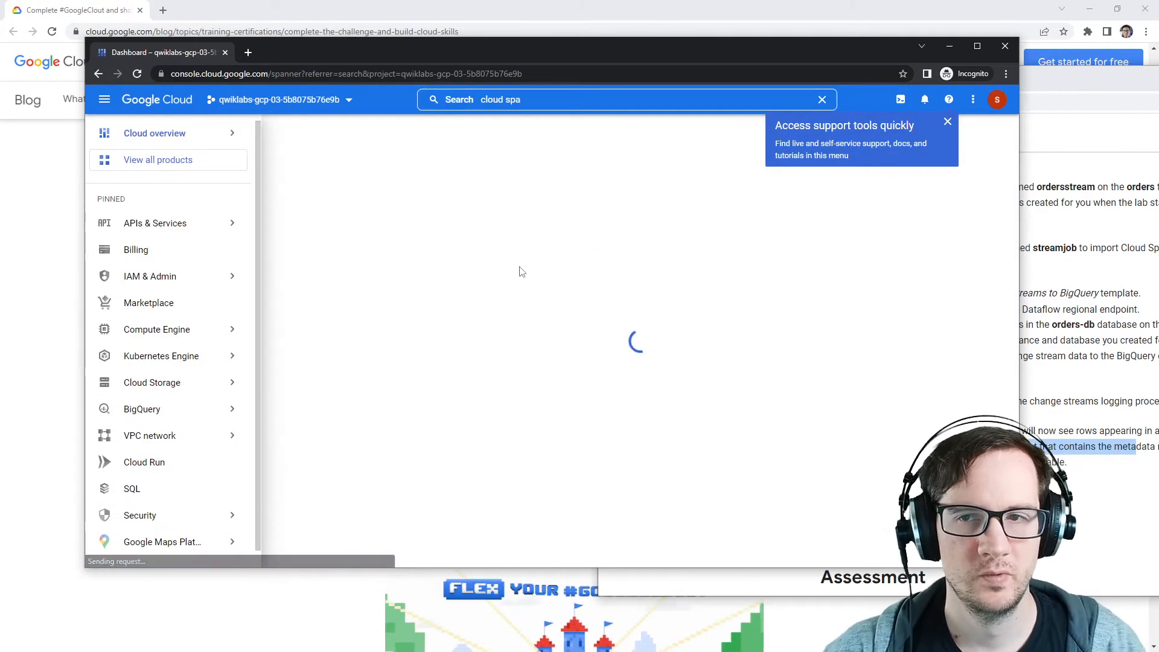
left_click(948, 122)
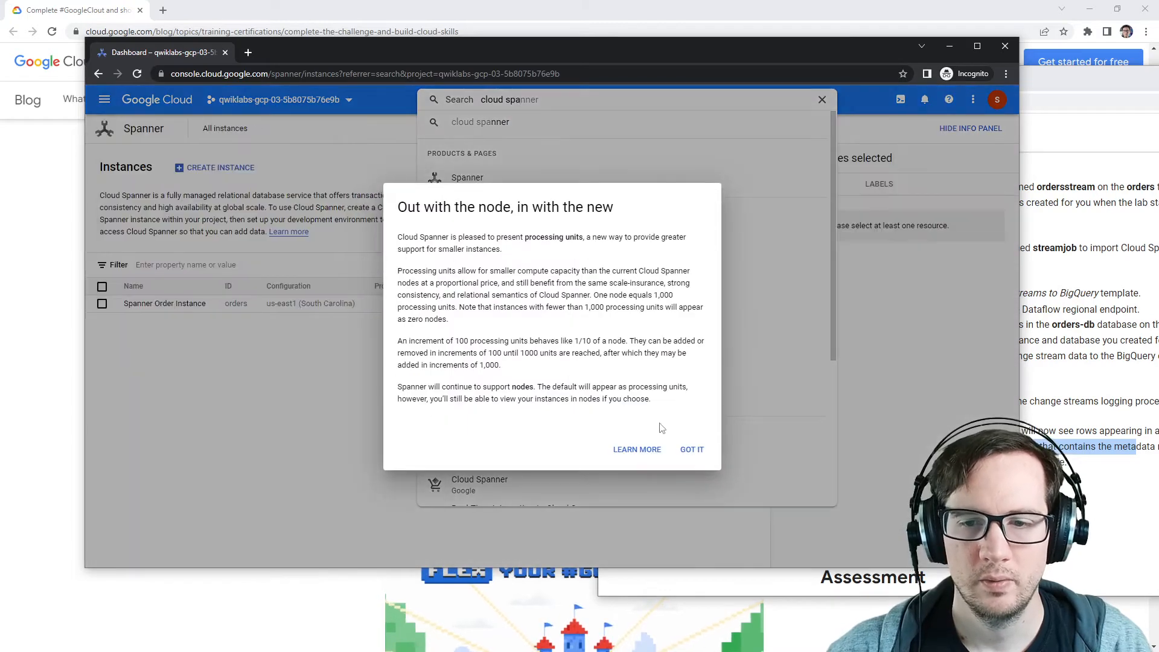
left_click(692, 452)
left_click(357, 378)
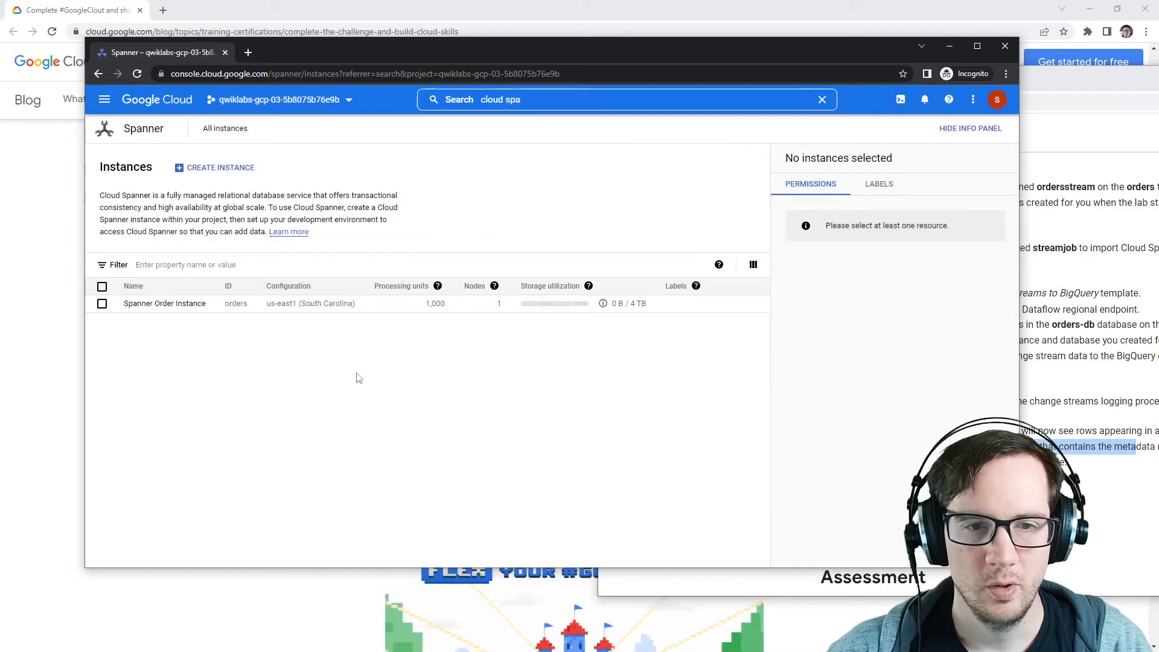
Step: Start creating a Spanner instance and name it meta, copied from the lab instructions
left_click(221, 167)
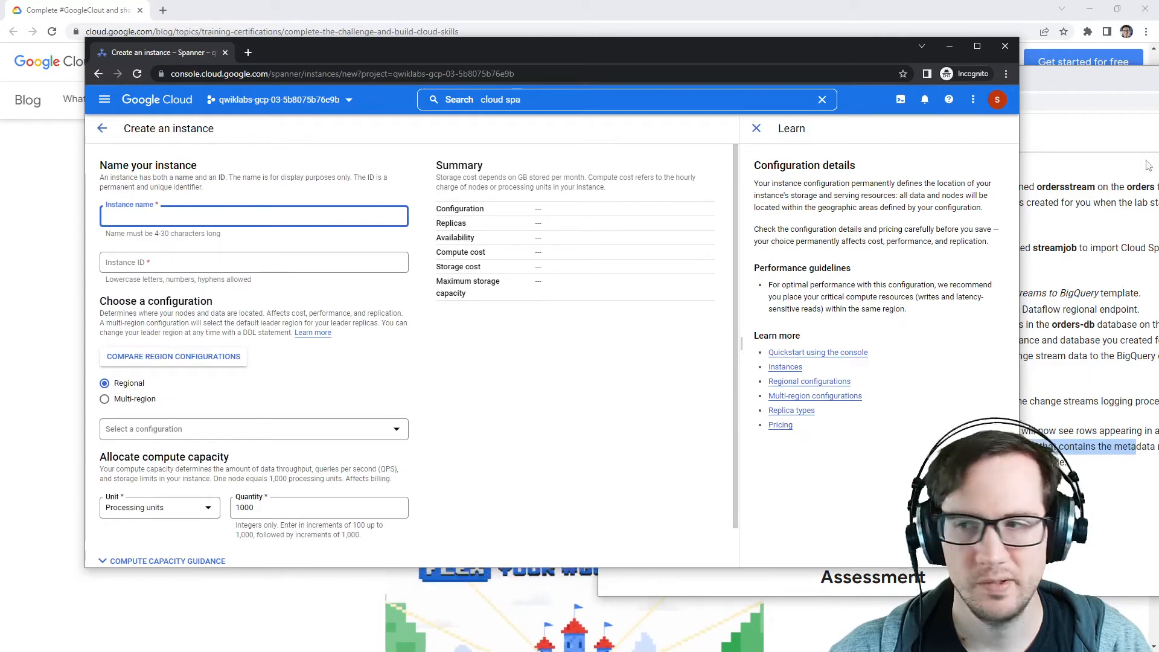
key("alt+Tab")
left_click_drag(1153, 77, 853, 71)
scroll(728, 383, "up", 20)
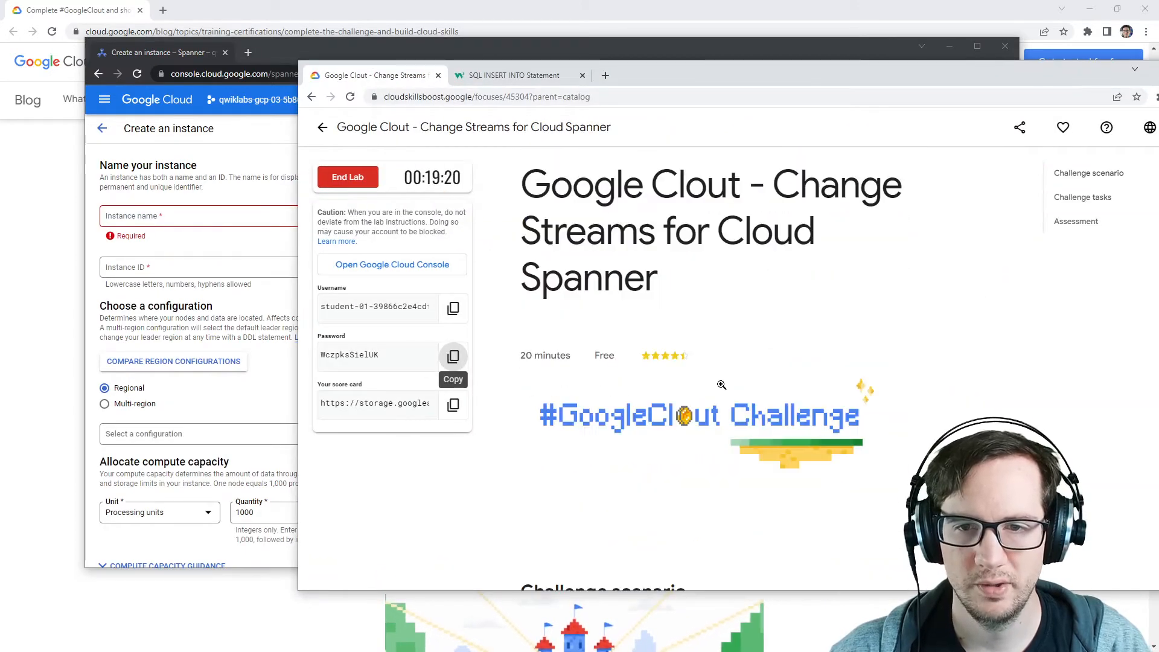
scroll(721, 387, "down", 9)
scroll(720, 389, "down", 5)
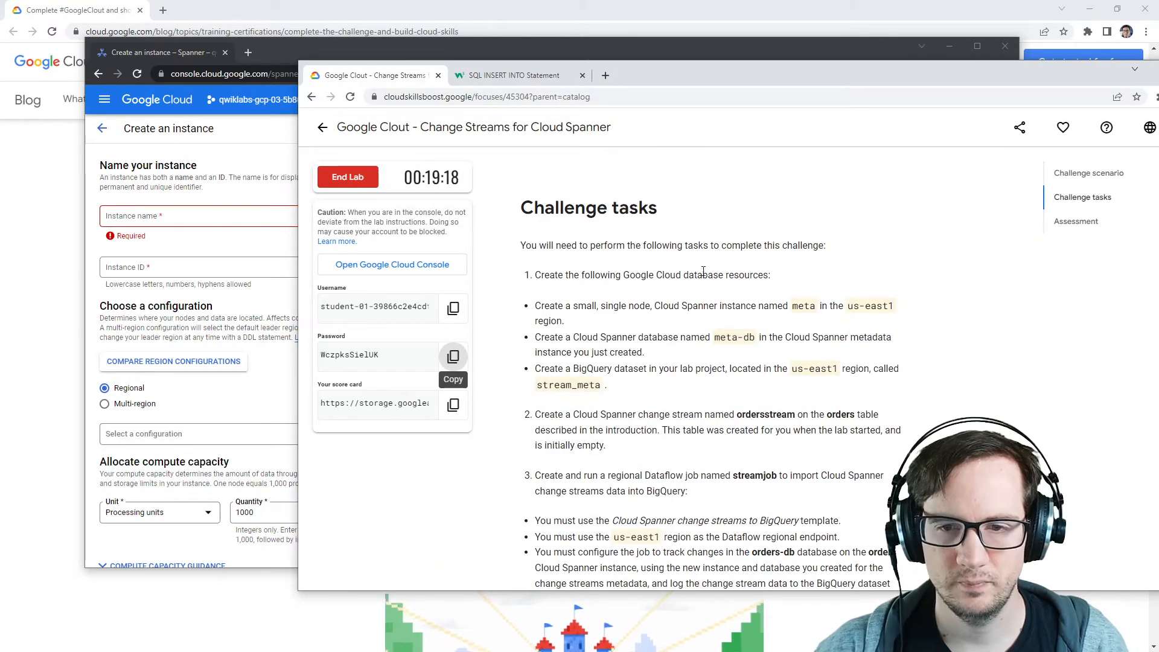
double_click(804, 306)
key("ctrl+c")
key("alt+Tab")
left_click(200, 216)
key("ctrl+v")
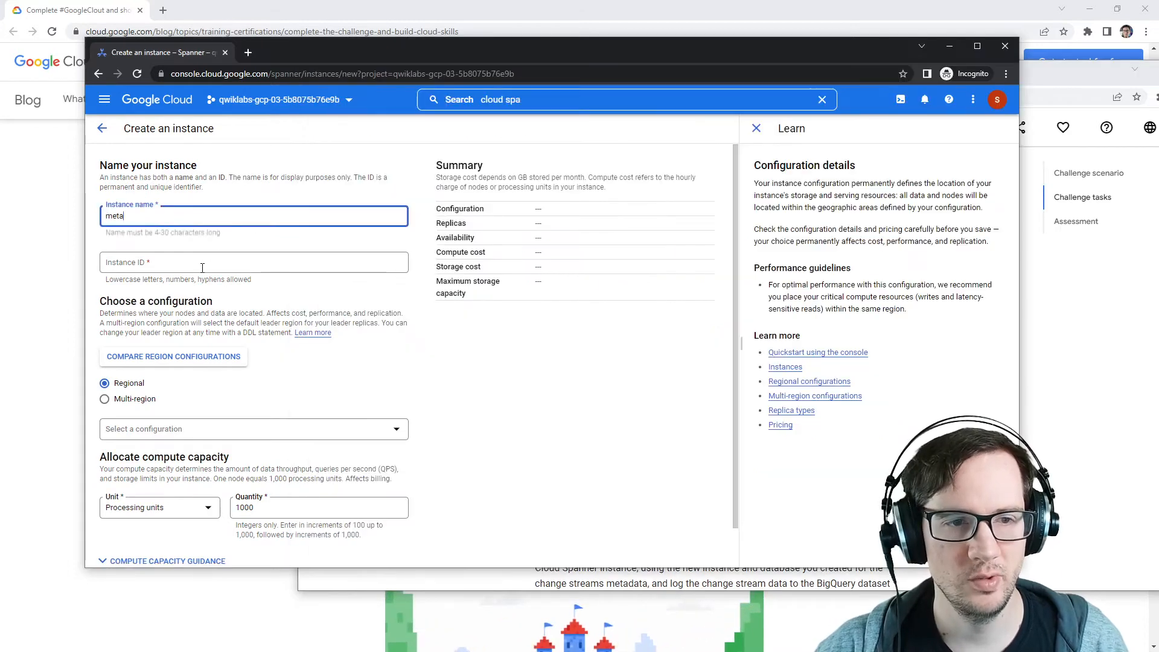
Step: Choose the us-east1 (South Carolina) regional configuration for the instance
left_click(202, 268)
key("alt+Tab")
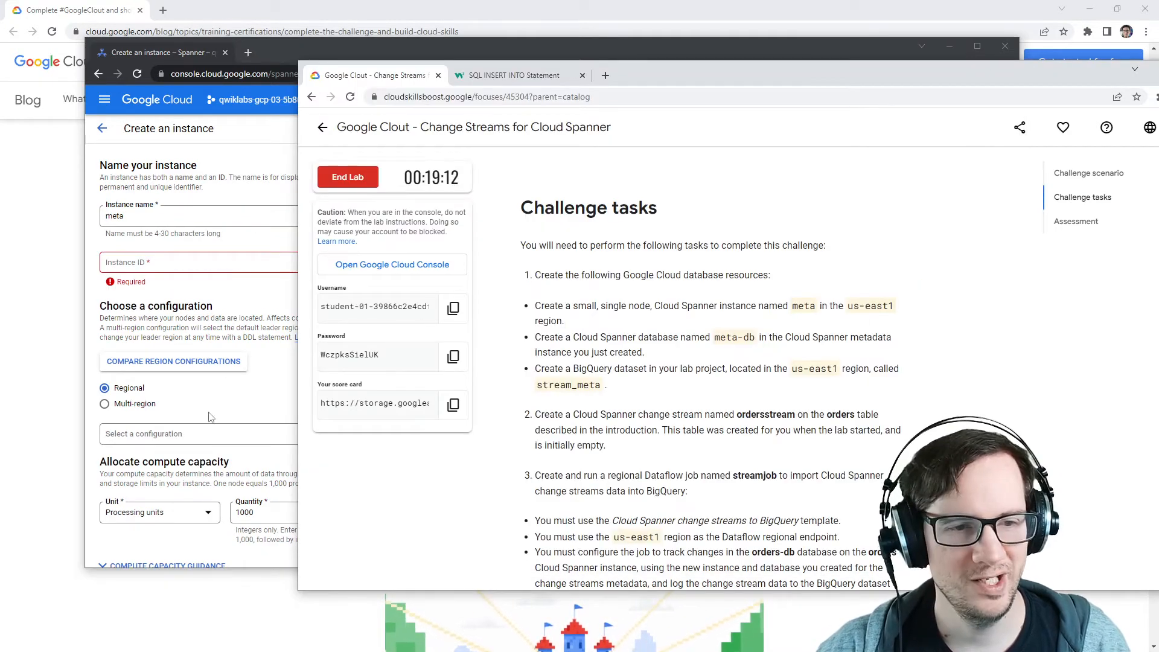
left_click(187, 435)
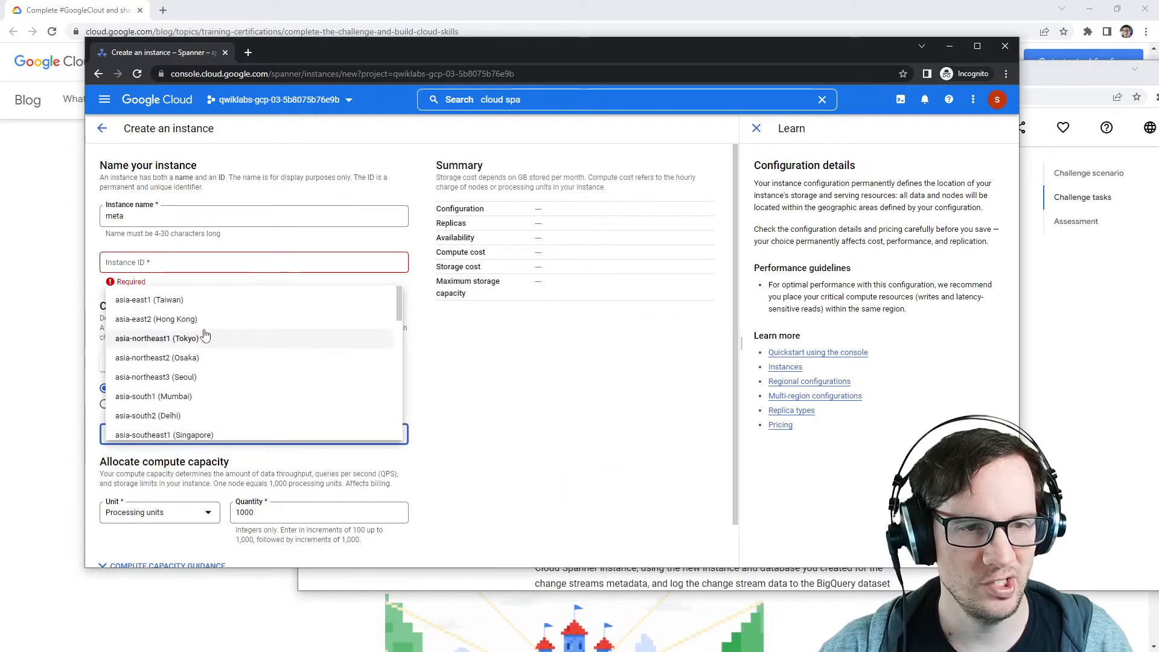
scroll(202, 331, "down", 10)
scroll(201, 329, "up", 2)
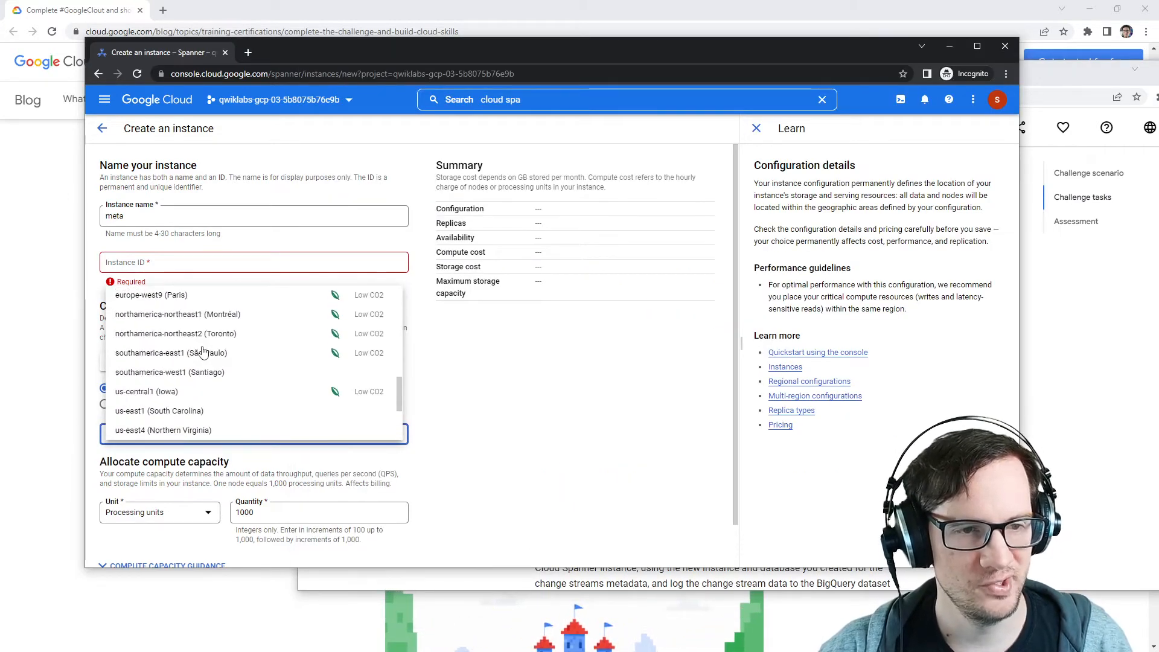
left_click(210, 411)
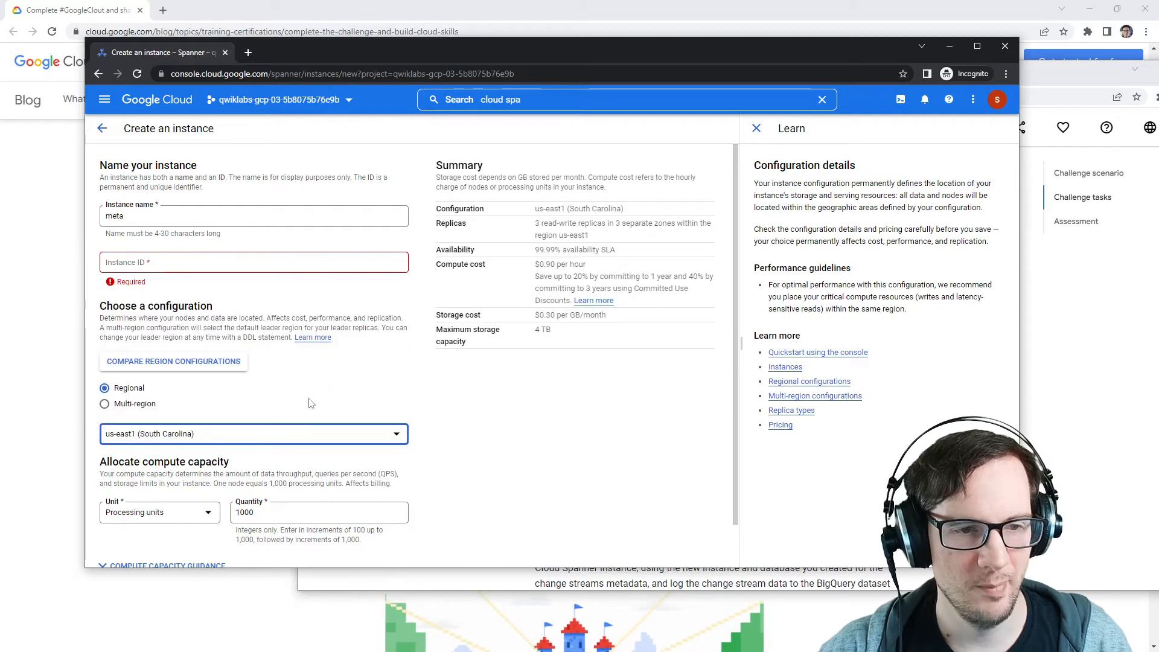
Step: Set the instance ID to meta
scroll(239, 338, "down", 1)
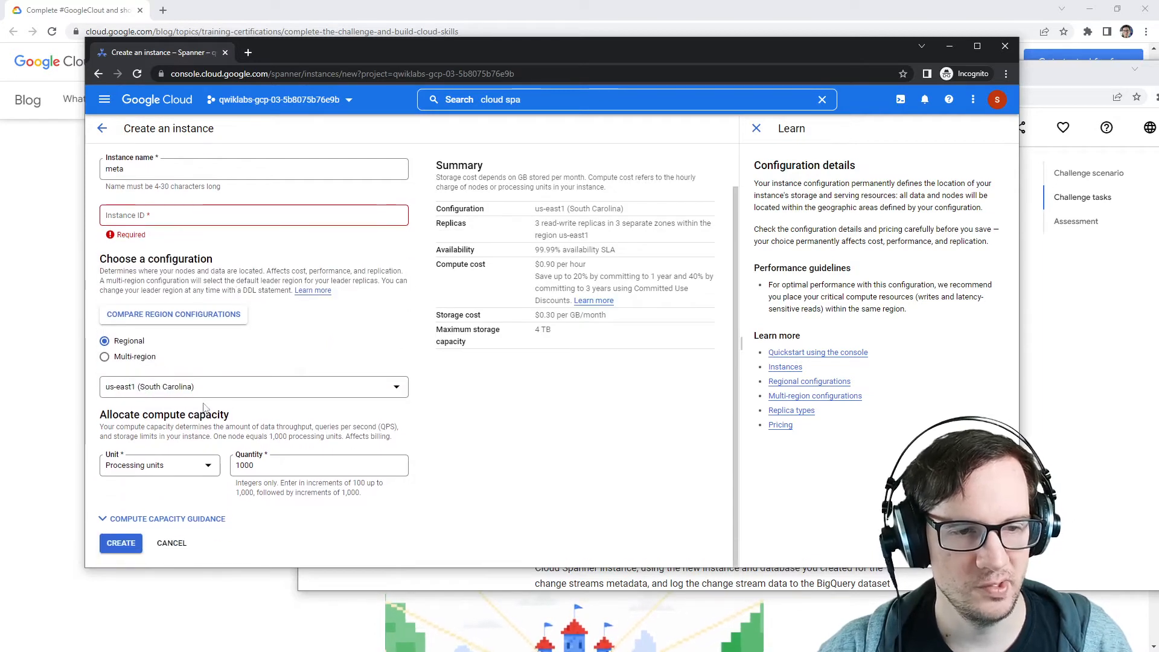
double_click(115, 169)
left_click(167, 224)
key("ctrl+v")
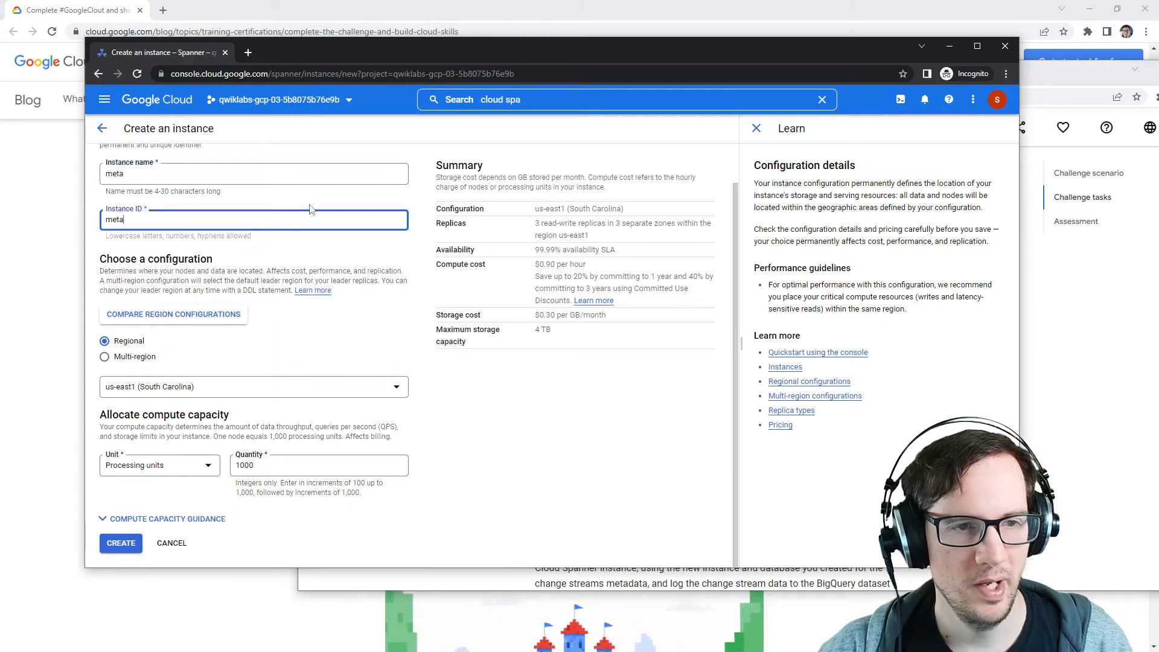
Step: Create the meta instance with 1000 processing units
left_click(1067, 304)
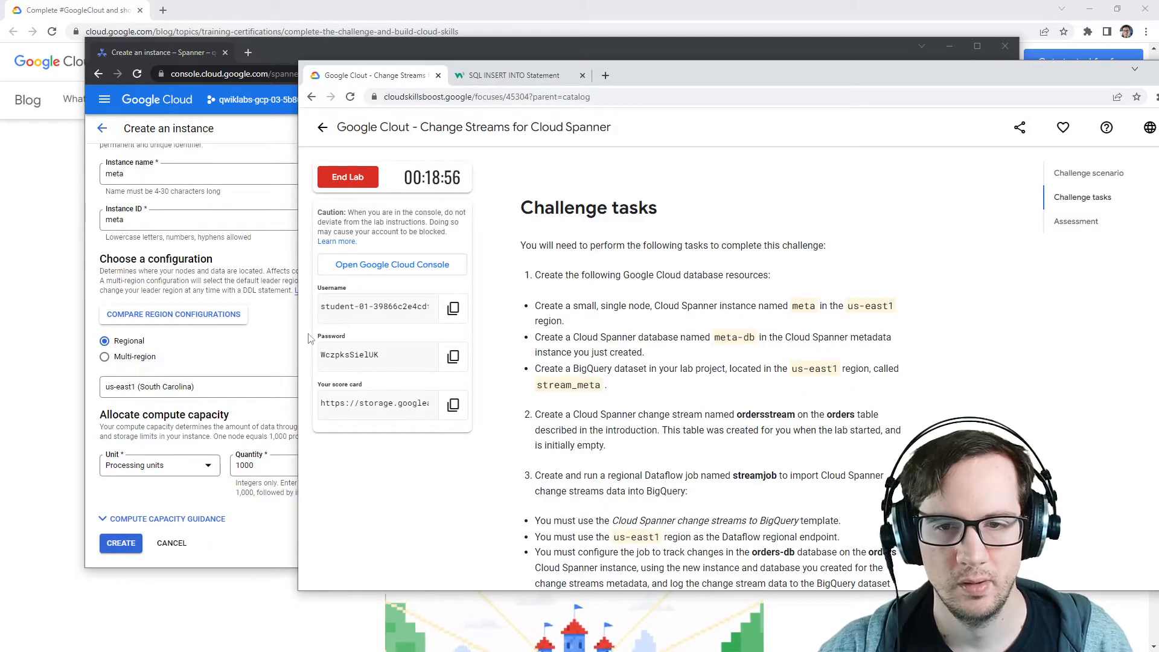
left_click(264, 537)
left_click(122, 544)
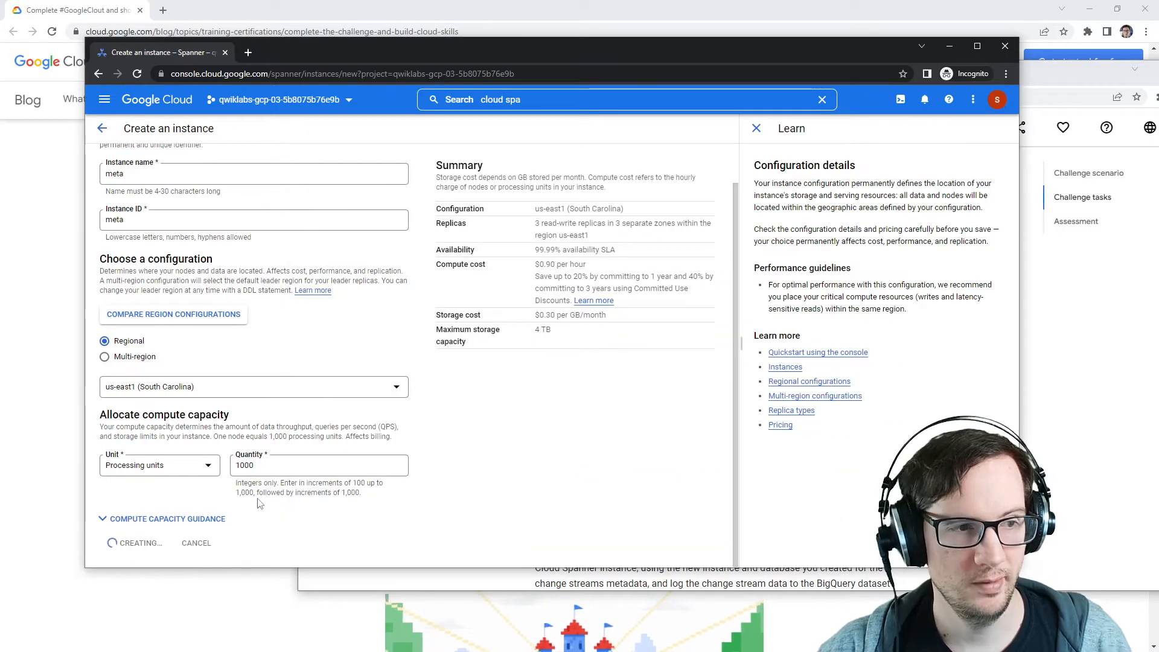
Step: Switch to Notepad and jot down the instance ID meta
left_click_drag(1158, 54, 938, 53)
left_click(914, 157)
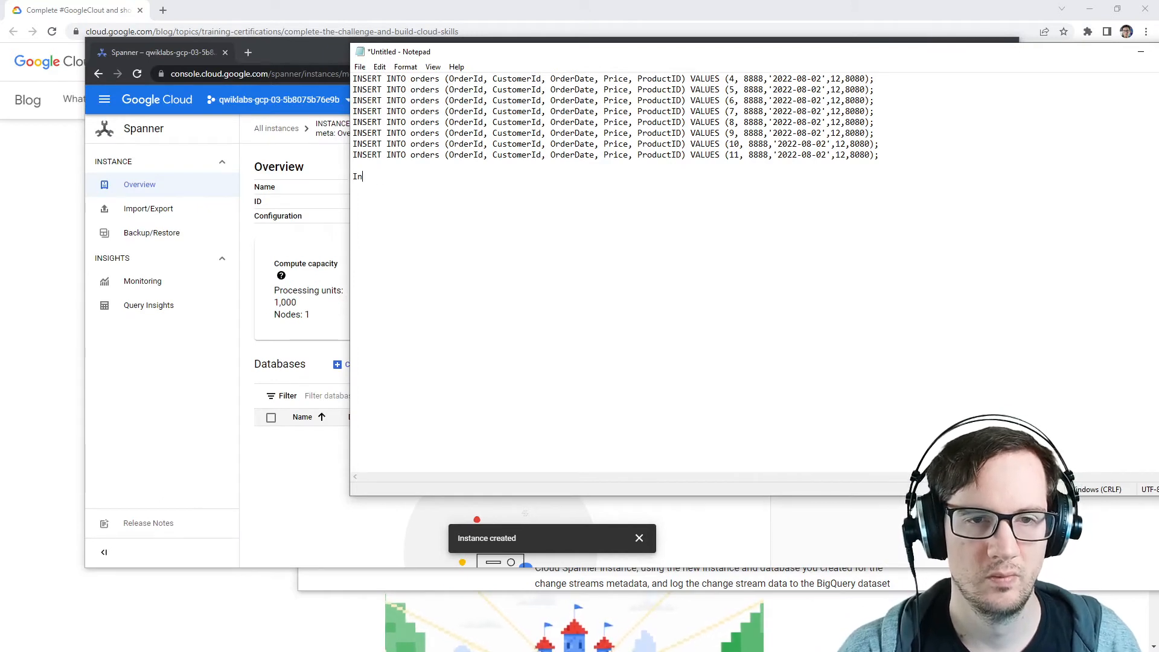
type("meta")
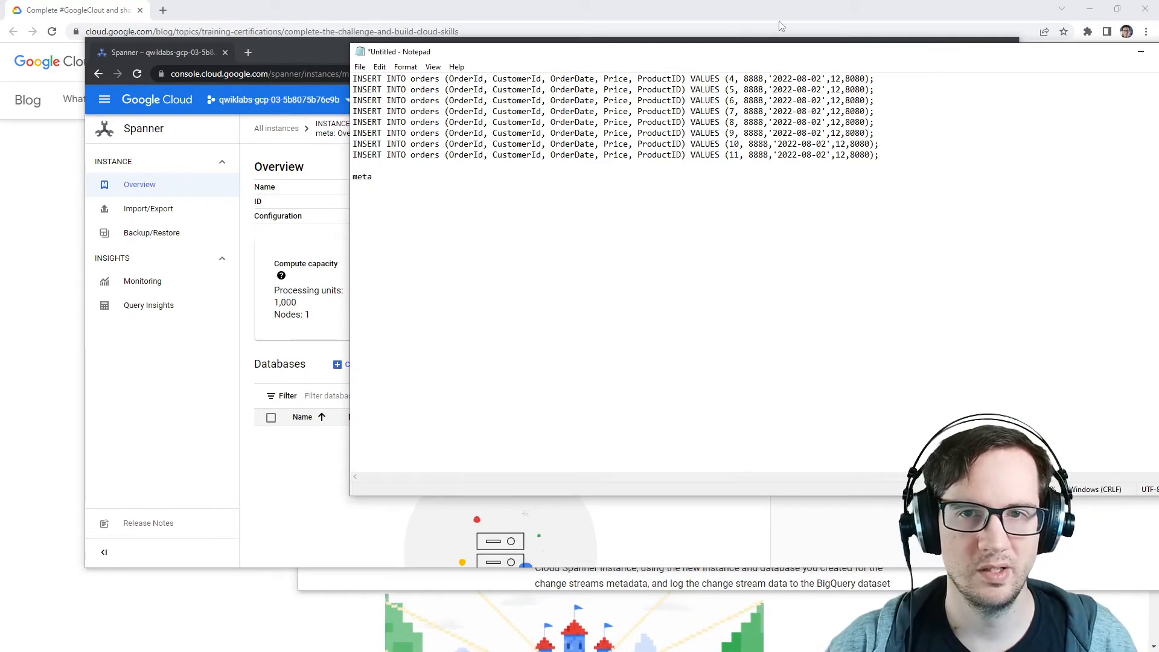
left_click_drag(772, 54, 765, 96)
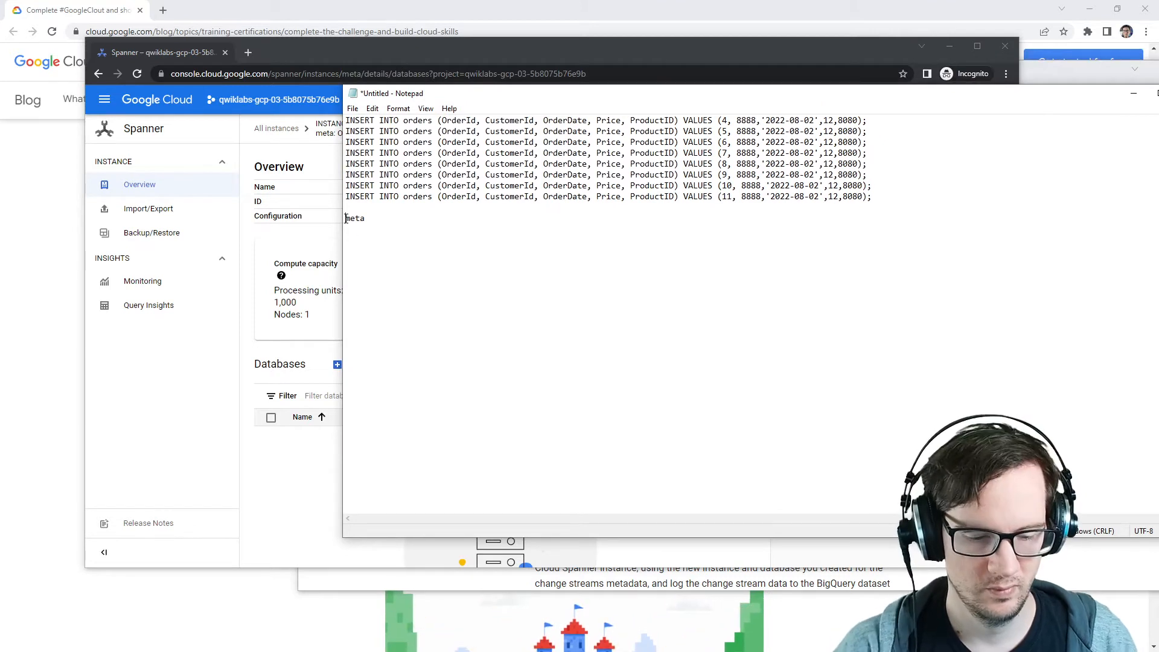
type("e ID META")
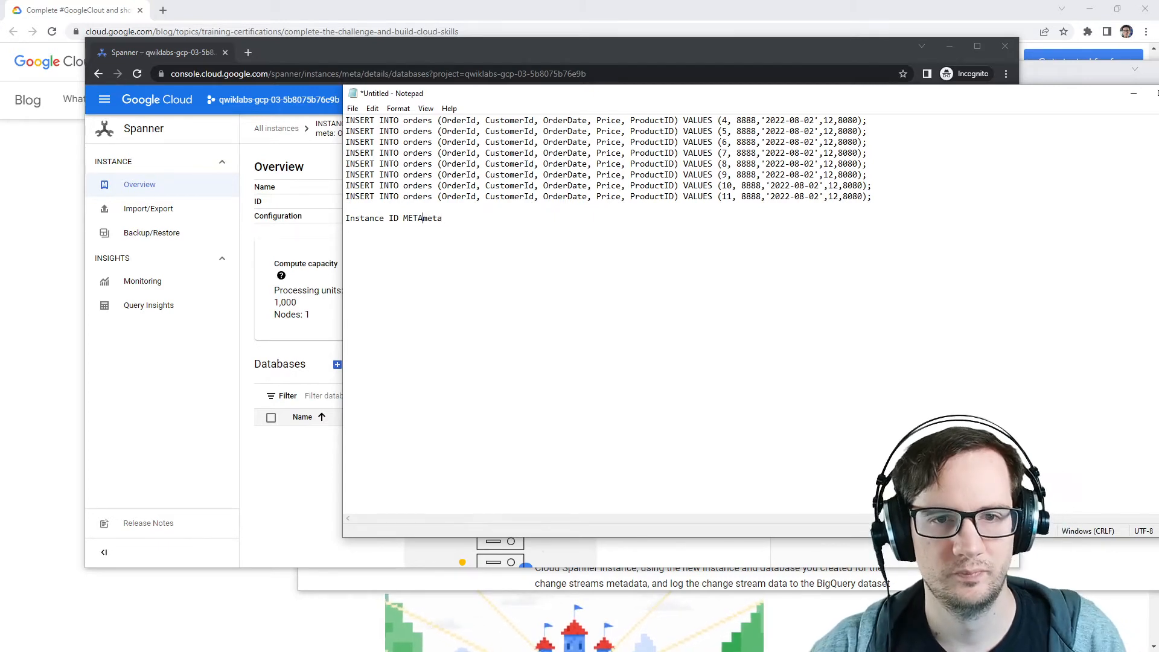
Step: Start a new database in the meta instance and name it meta-db, copied from the instructions
key("alt+Tab")
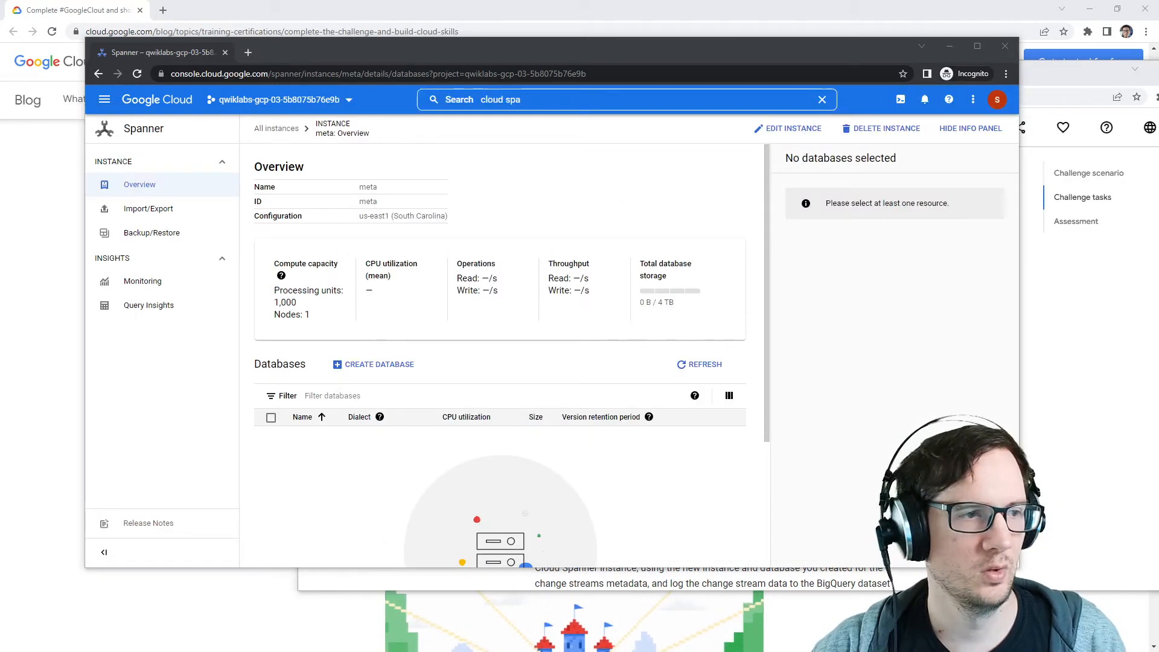
left_click(1074, 342)
left_click(285, 362)
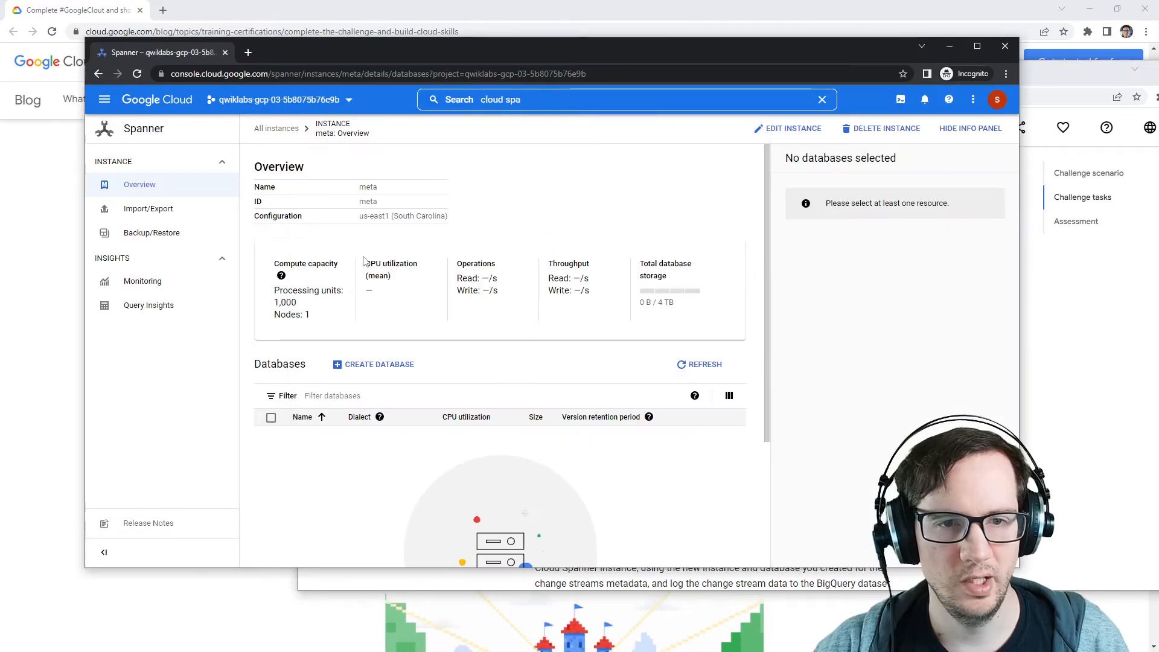
left_click(361, 365)
key("alt+Tab")
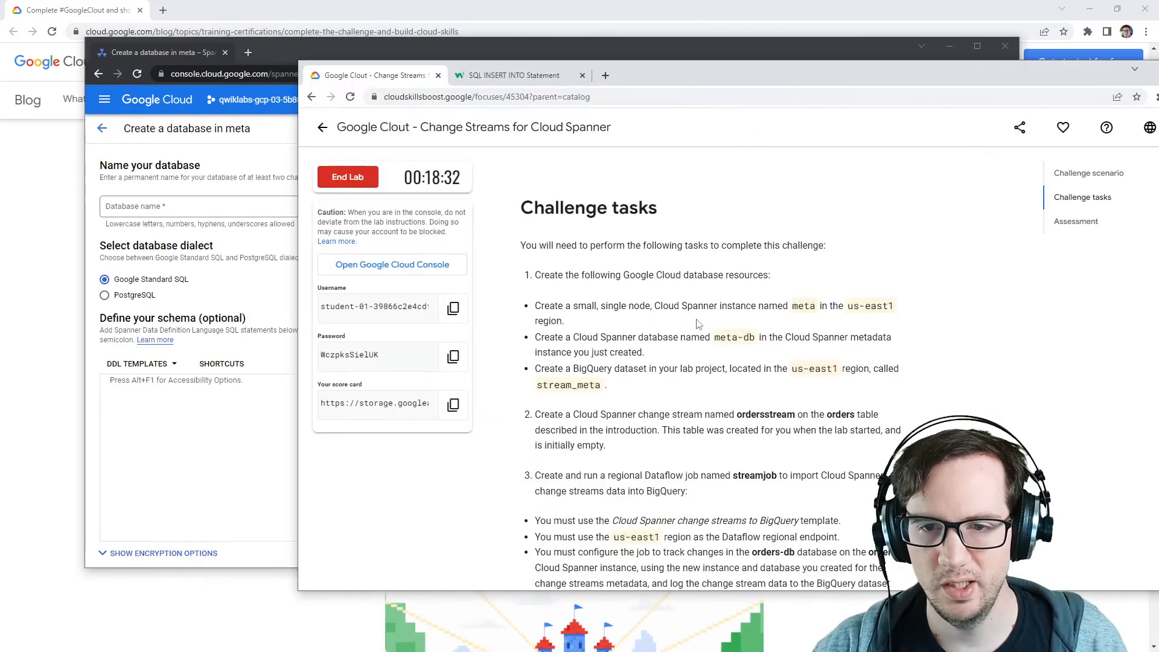
left_click_drag(715, 337, 749, 335)
key("ctrl+c")
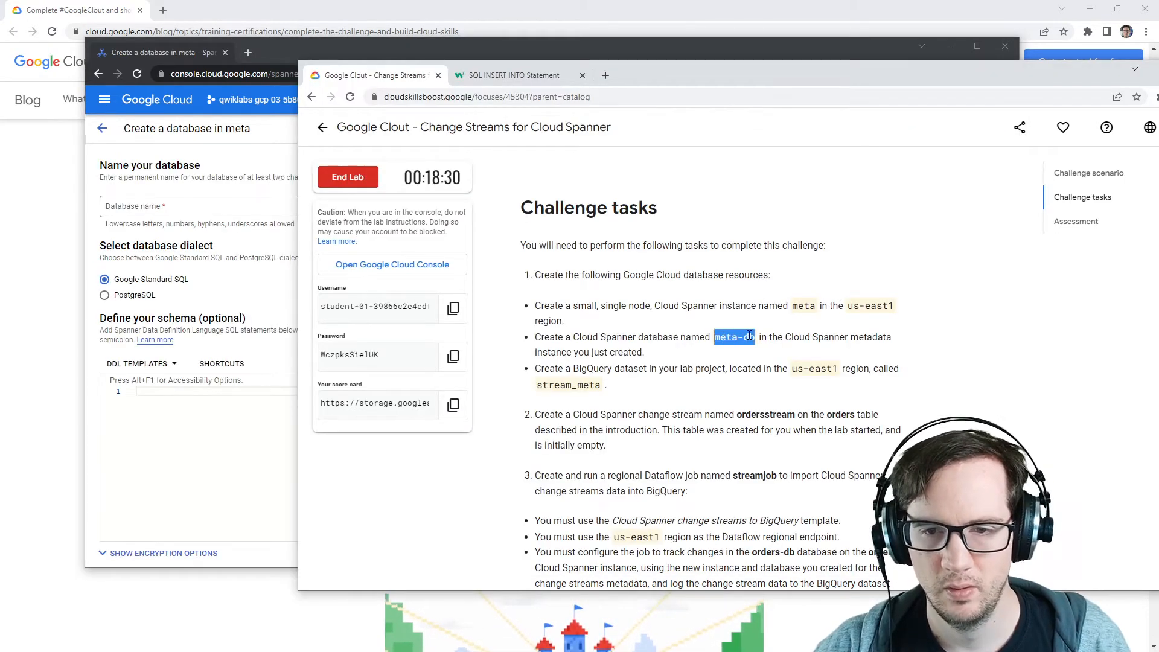
left_click(168, 464)
left_click(200, 207)
key("ctrl+v")
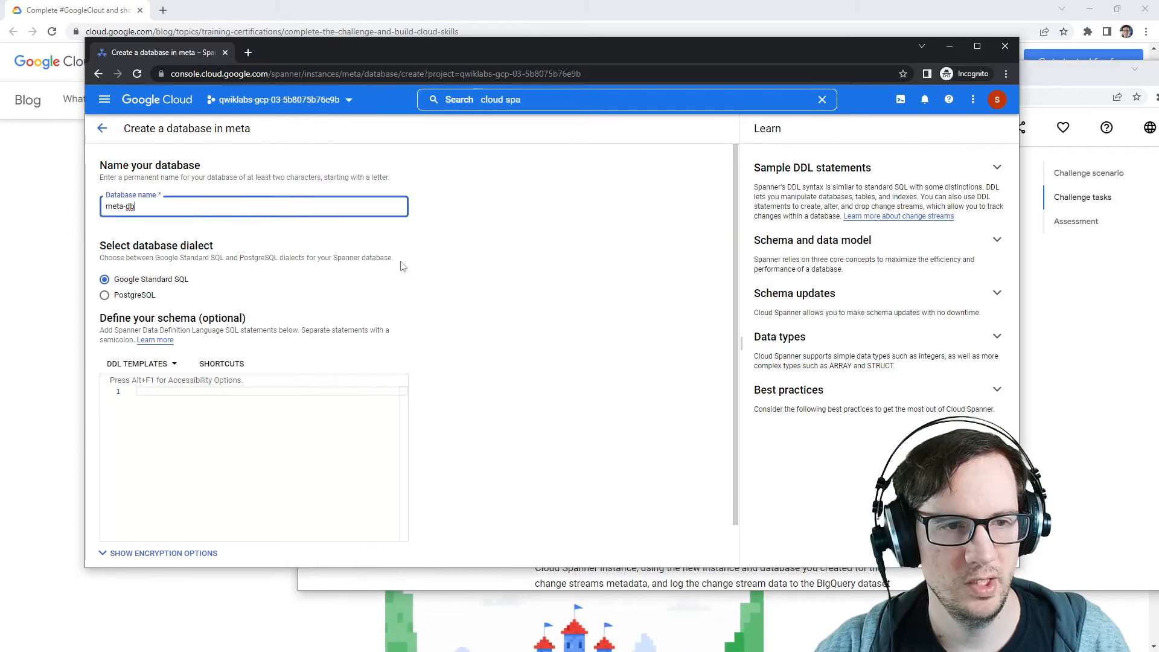
Step: Create the meta-db database with the Google Standard SQL dialect
left_click(402, 264)
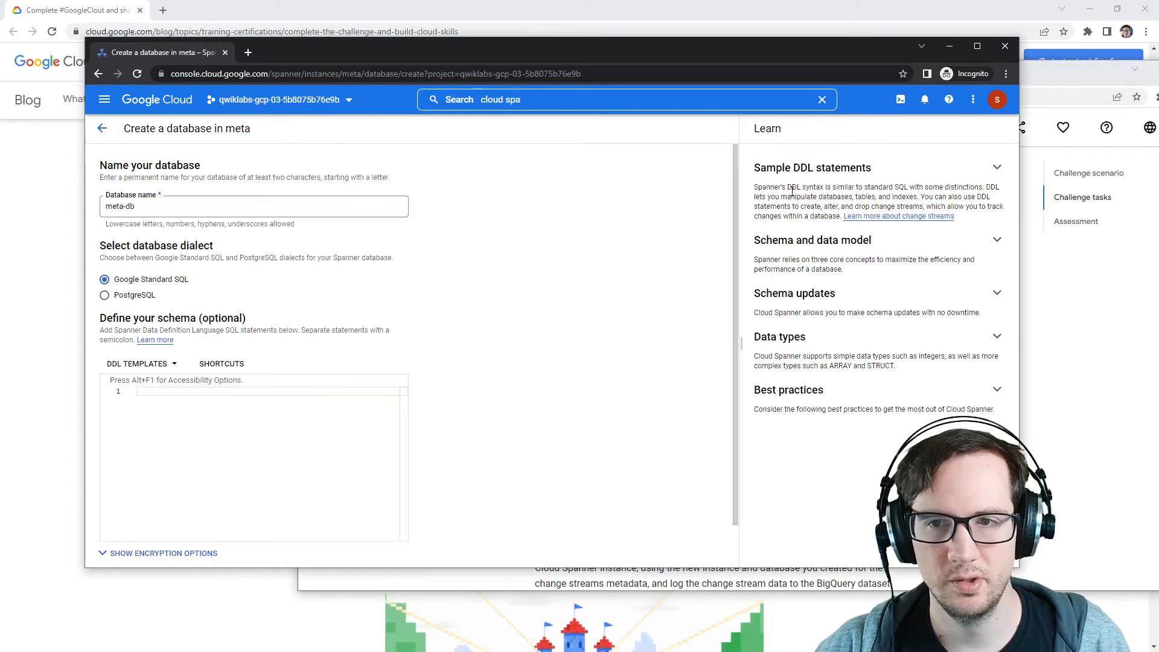
scroll(613, 445, "down", 1)
left_click(138, 542)
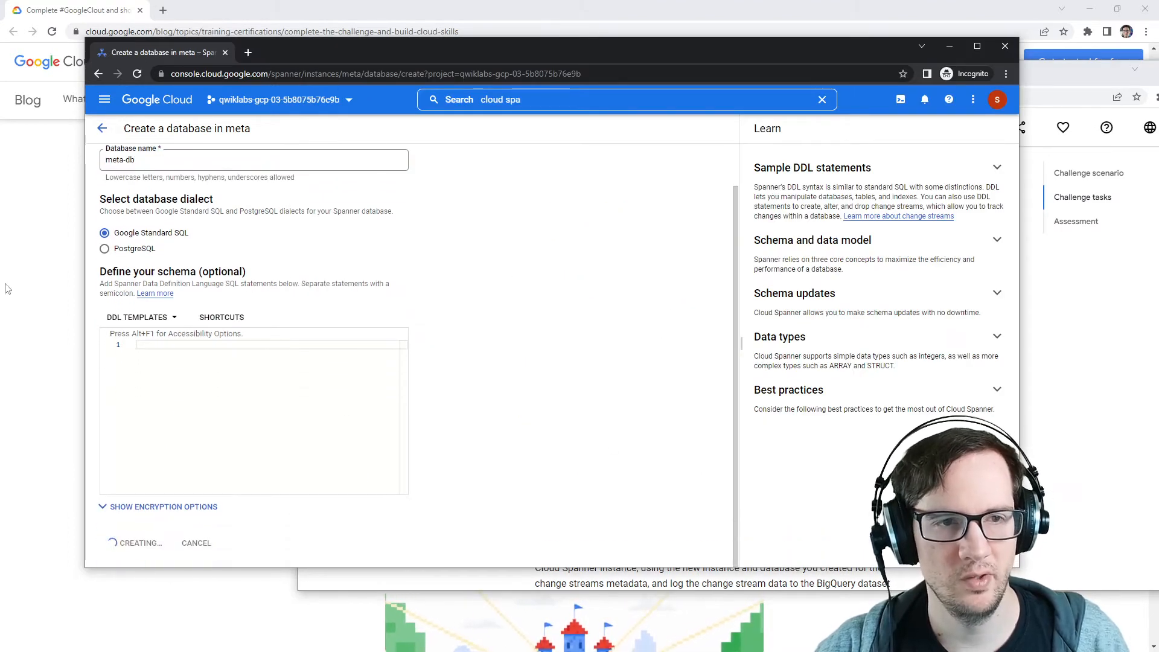
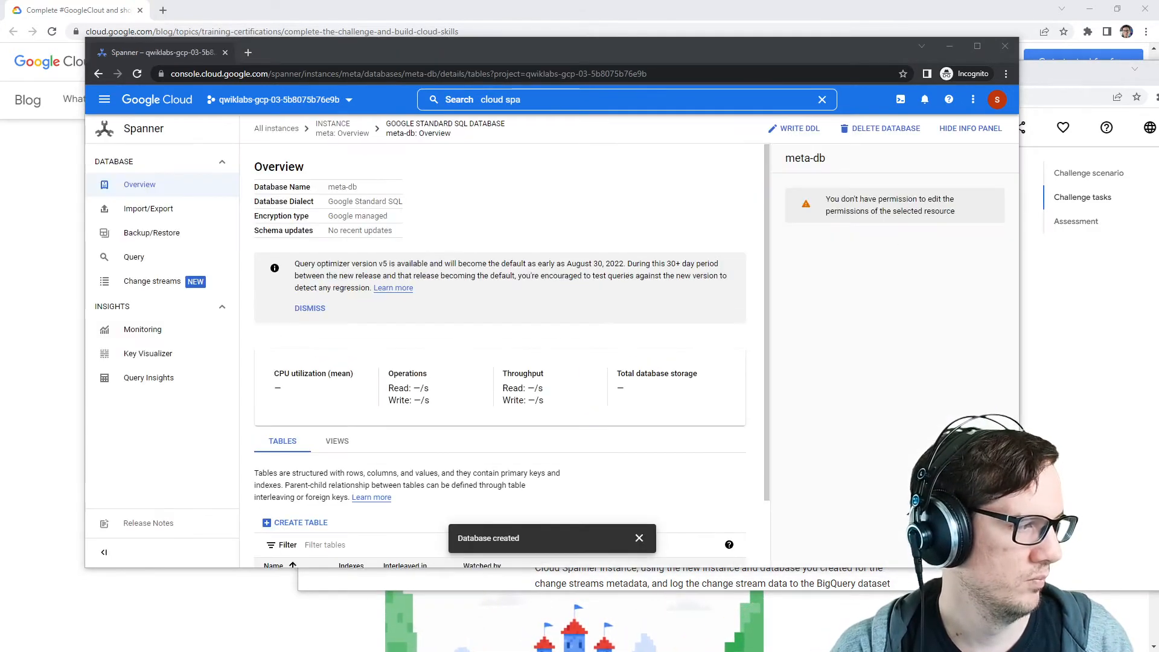
Step: Open BigQuery in a new console tab by searching for big query
left_click(1077, 347)
left_click_drag(535, 369, 822, 371)
left_click(990, 379)
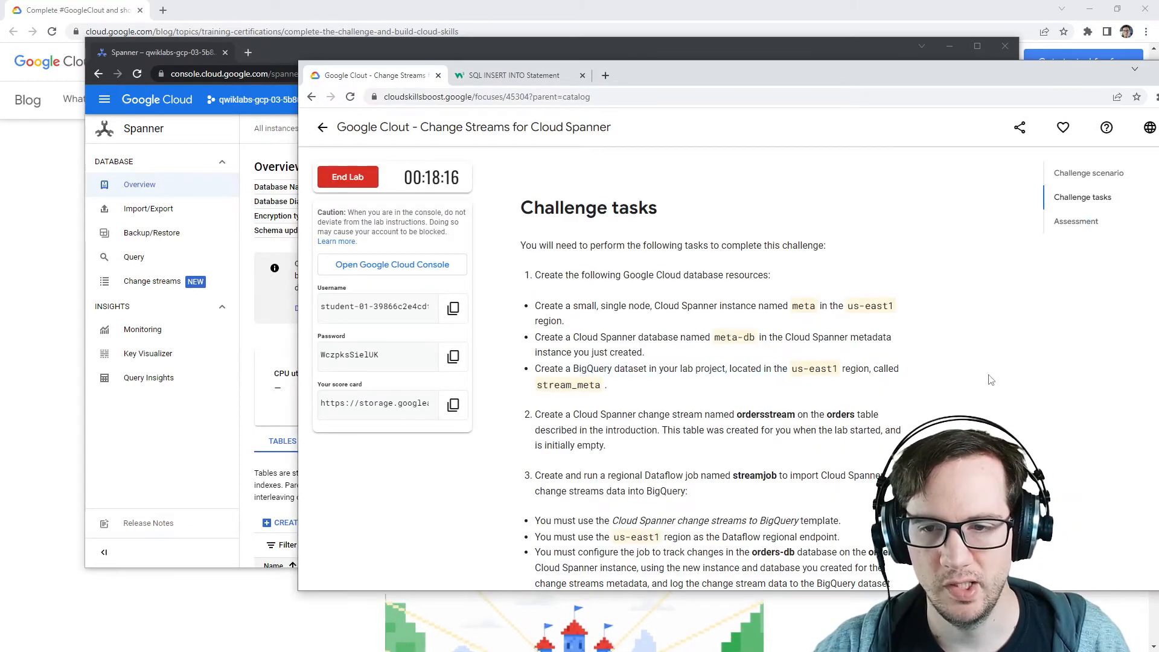
left_click(254, 145)
left_click(494, 103)
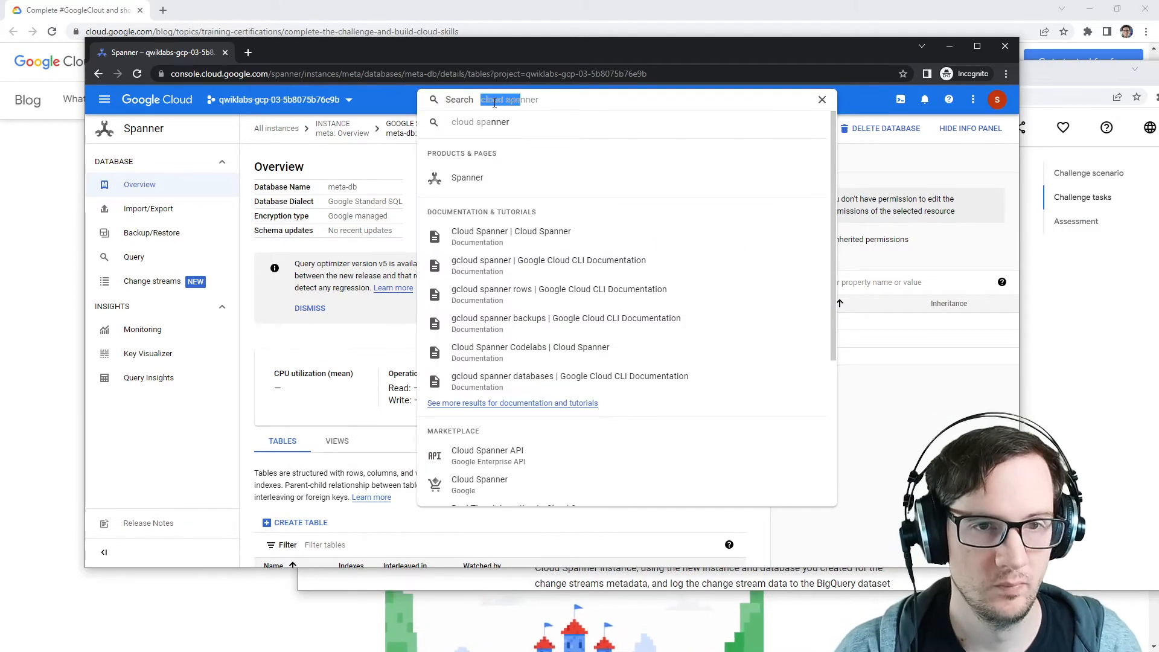
left_click(135, 101)
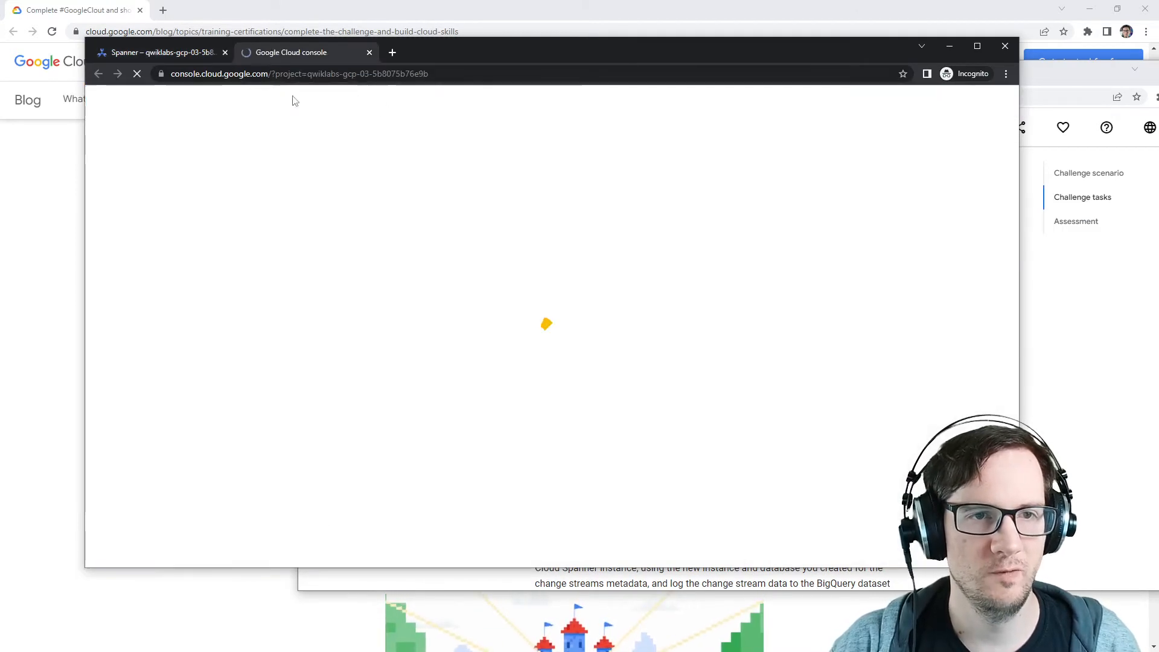
left_click(538, 100)
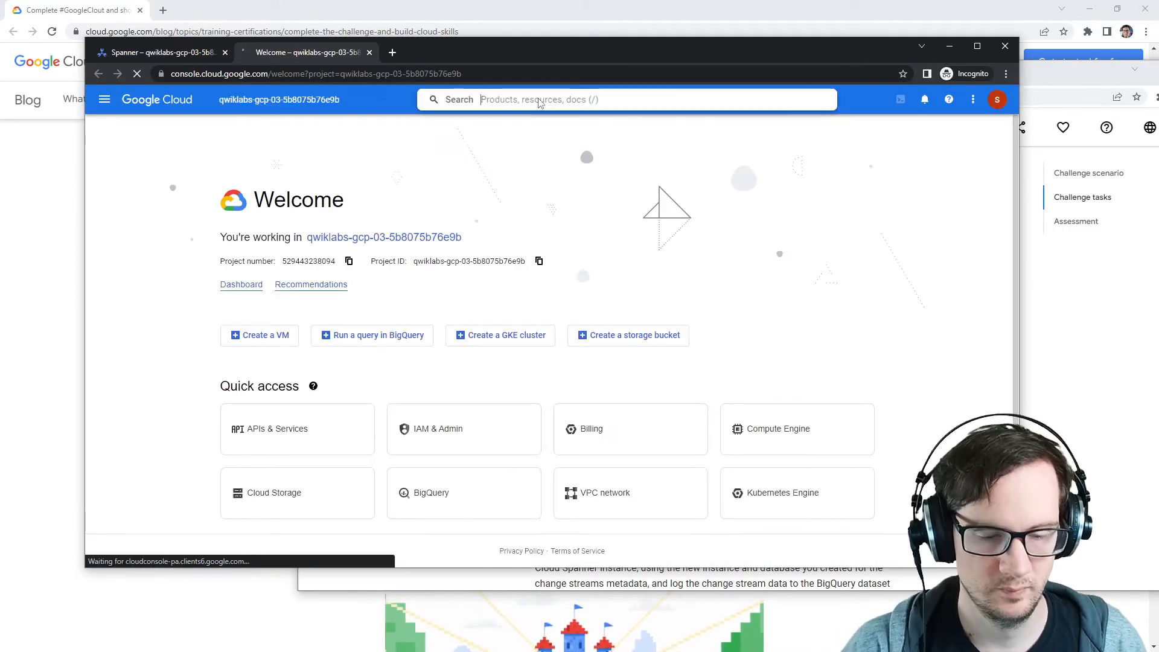
type("big query")
left_click(524, 151)
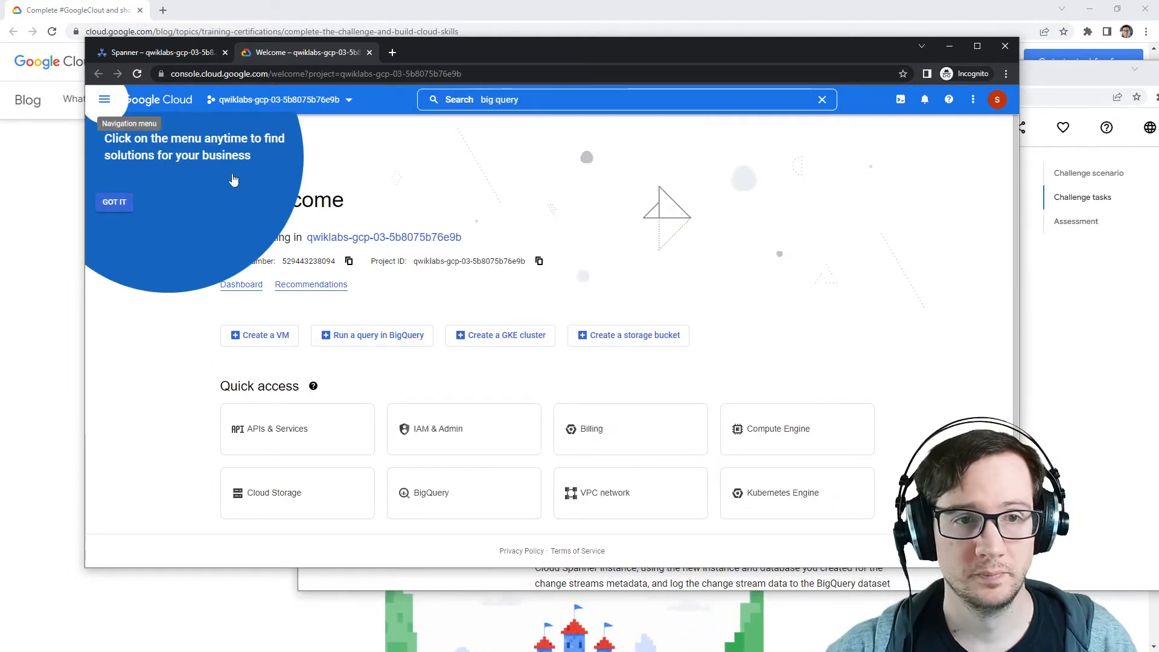
left_click(115, 203)
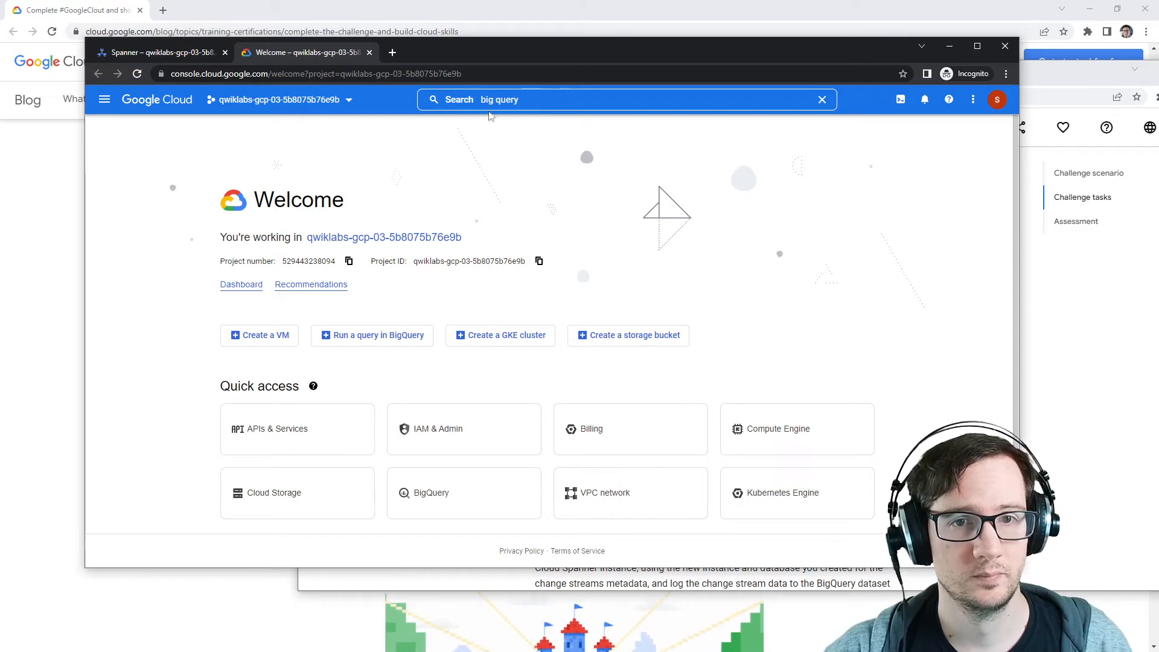
left_click(539, 100)
left_click(492, 150)
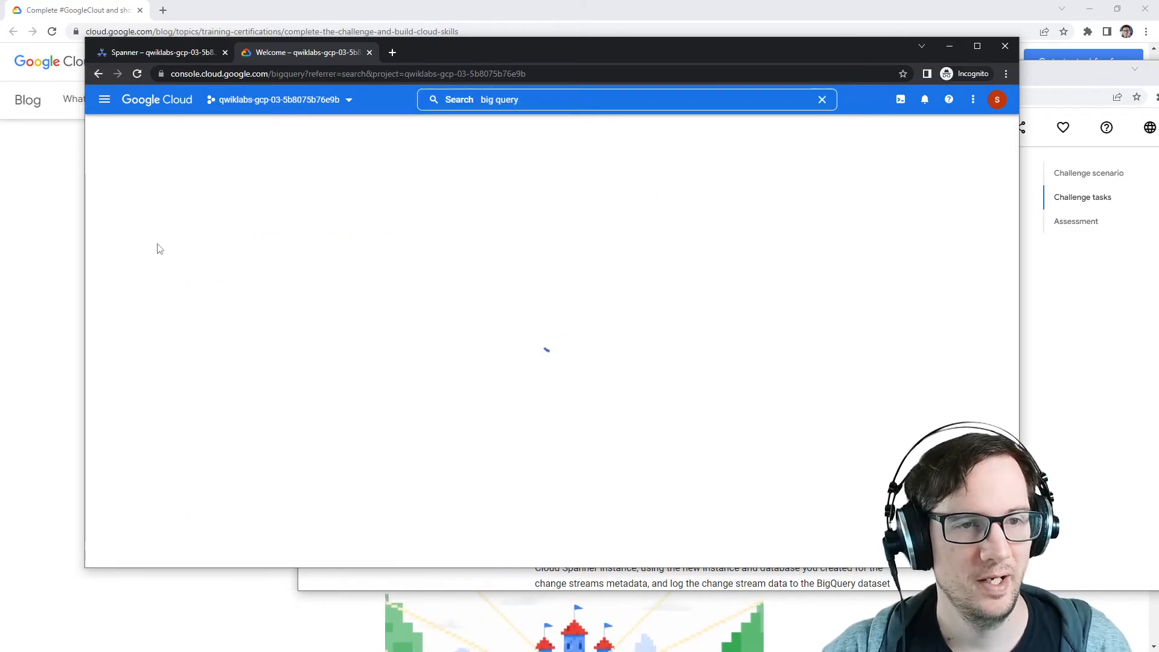
Step: Start a new BigQuery dataset in the lab project and name it stream_meta, copied from the instructions
left_click(1035, 381)
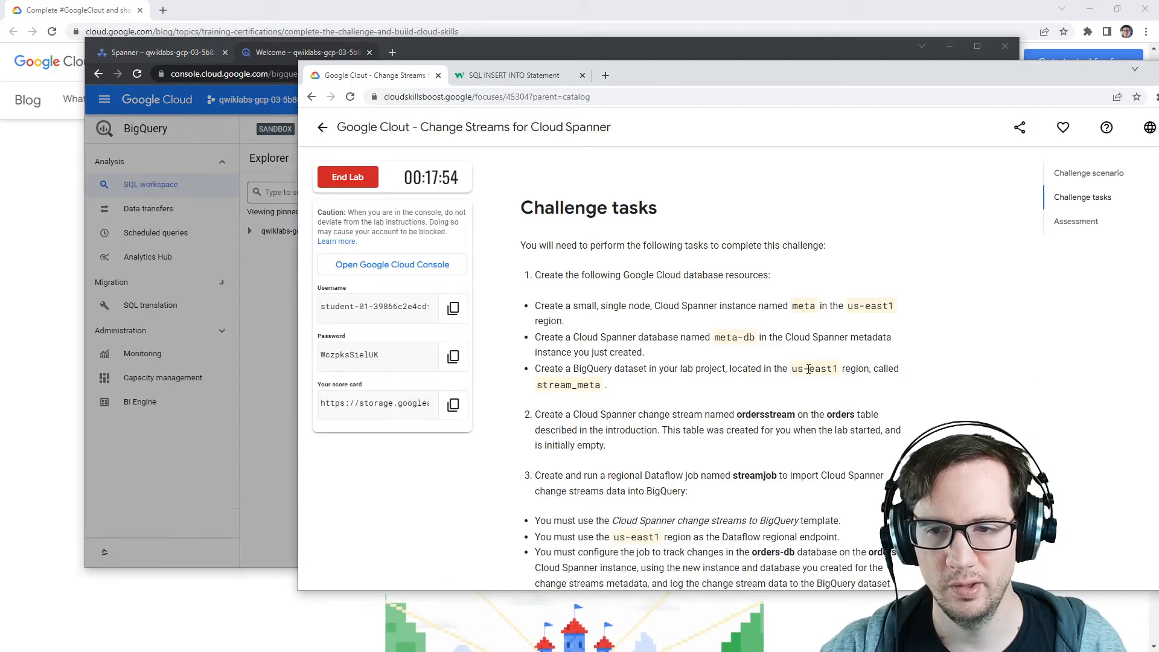
double_click(560, 385)
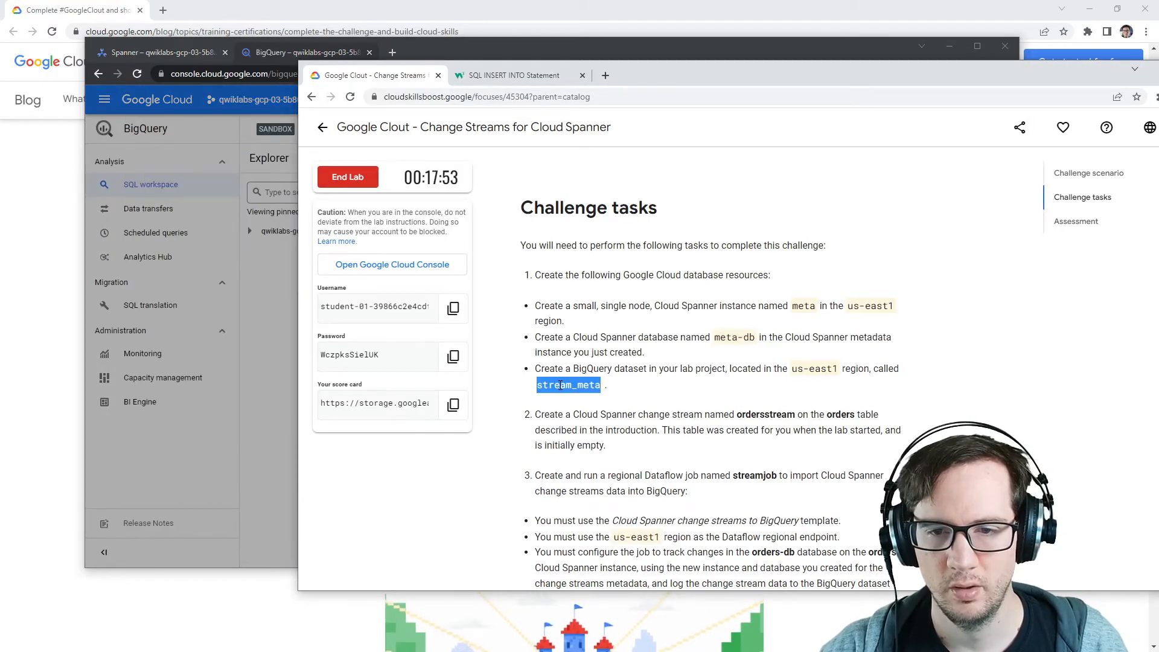
left_click(271, 378)
left_click(405, 230)
left_click(447, 251)
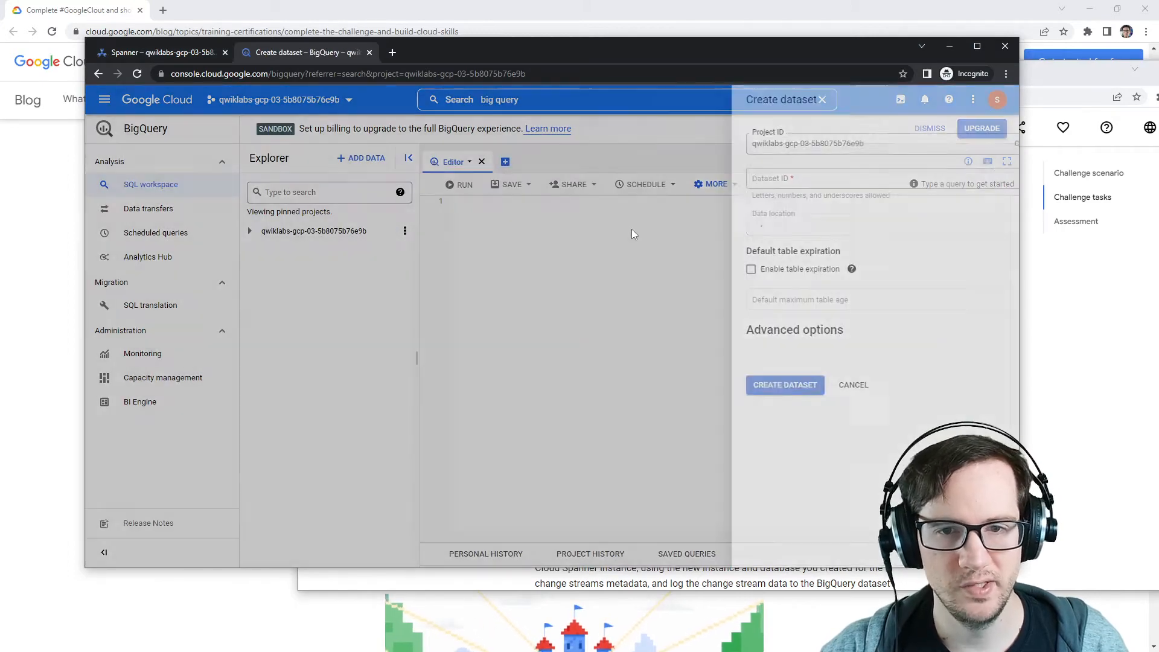
type("stream_meta")
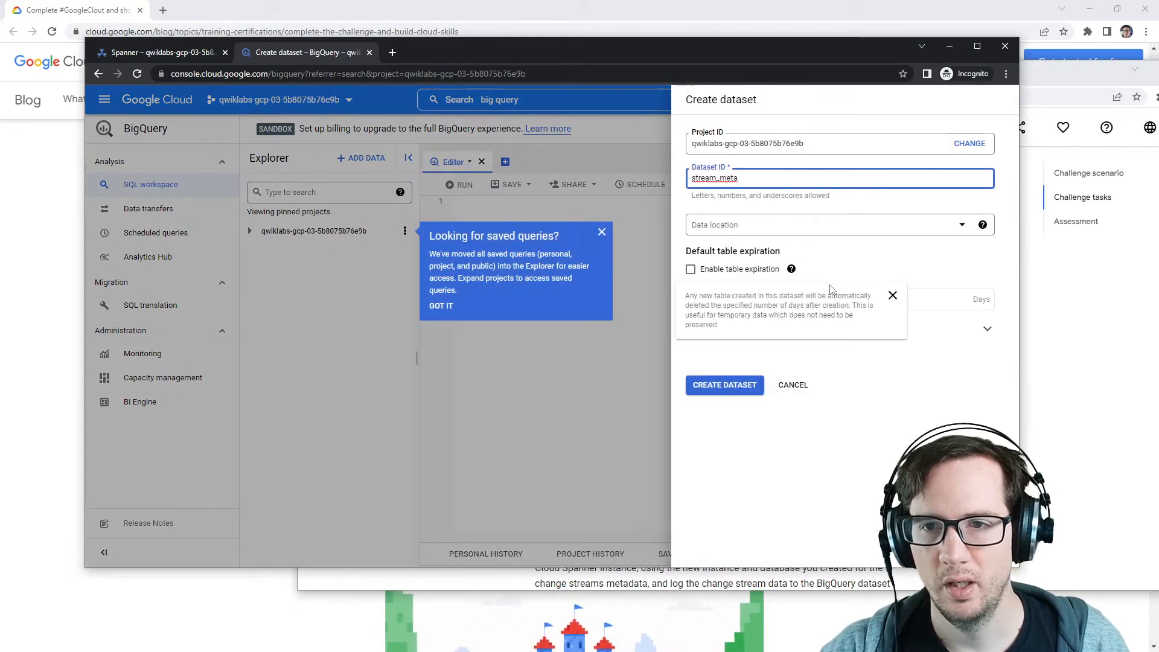
Step: Set the dataset's location to us-east1 (South Carolina) and create the dataset
left_click(776, 234)
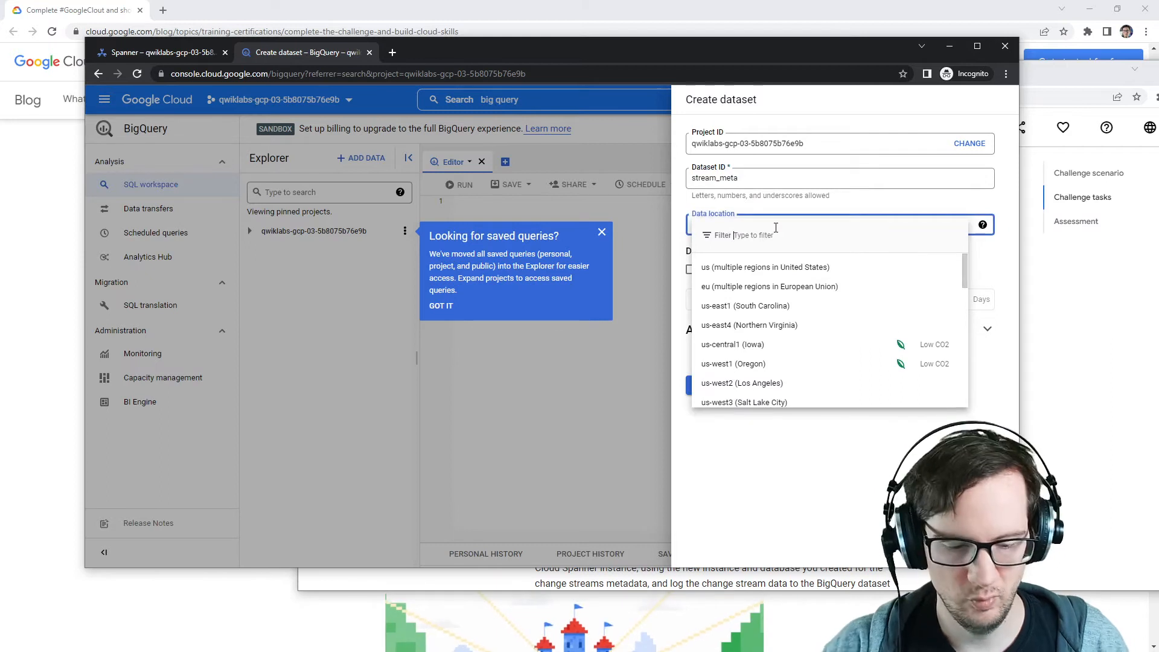
type("us-east-1")
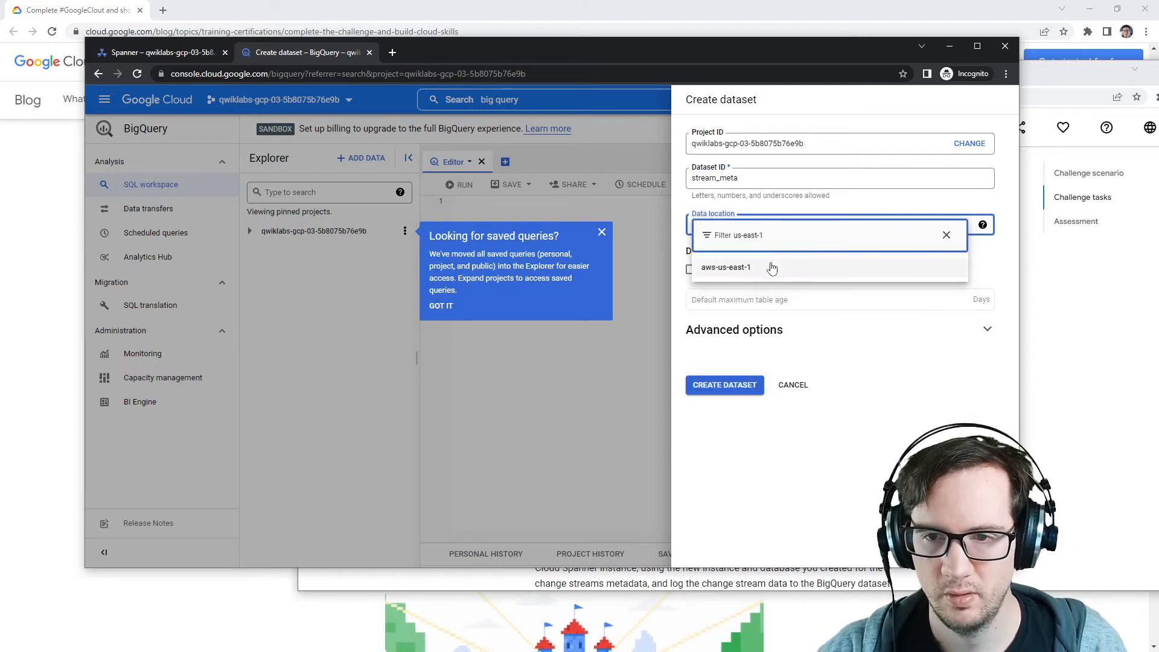
key("BackSpace")
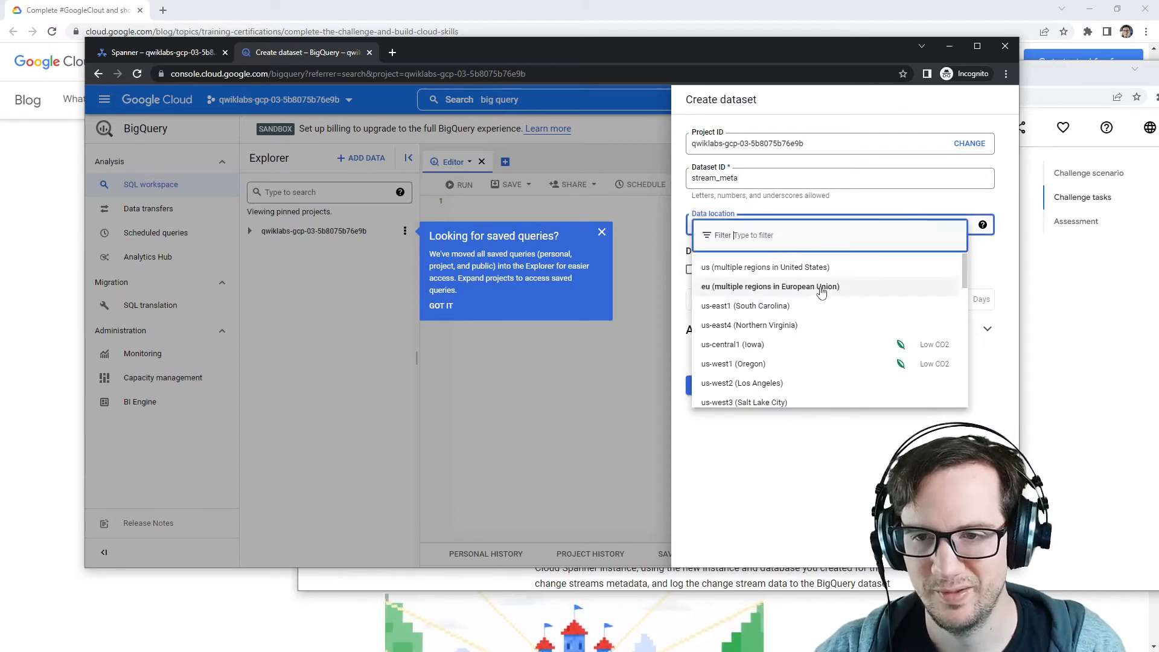
left_click(783, 307)
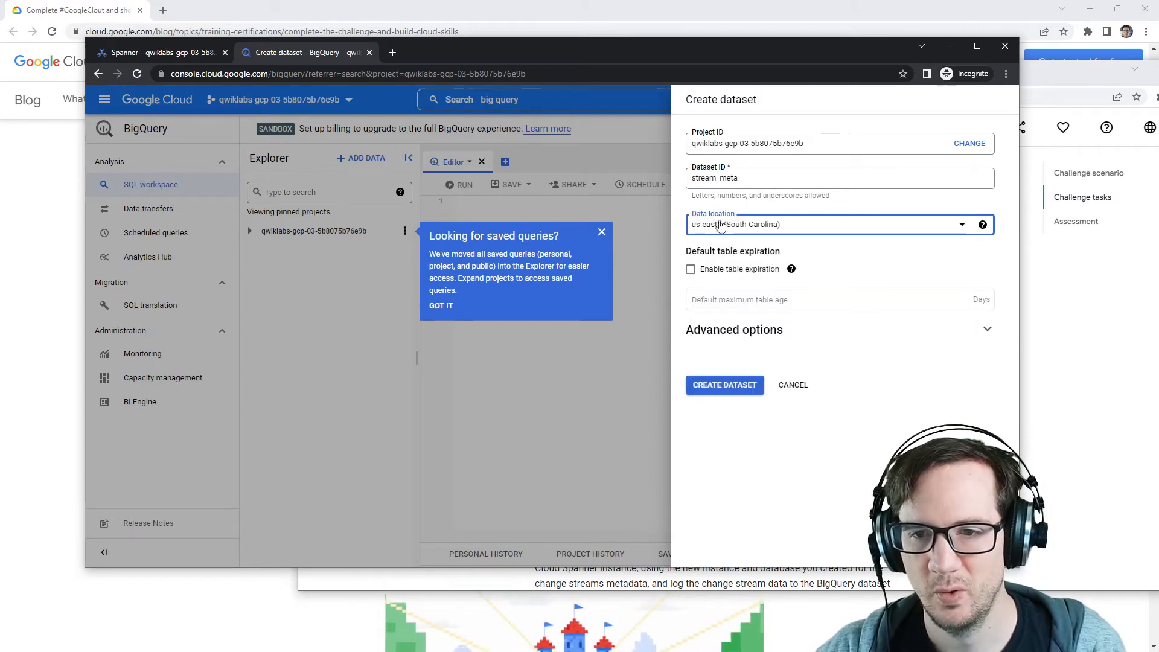
left_click(712, 387)
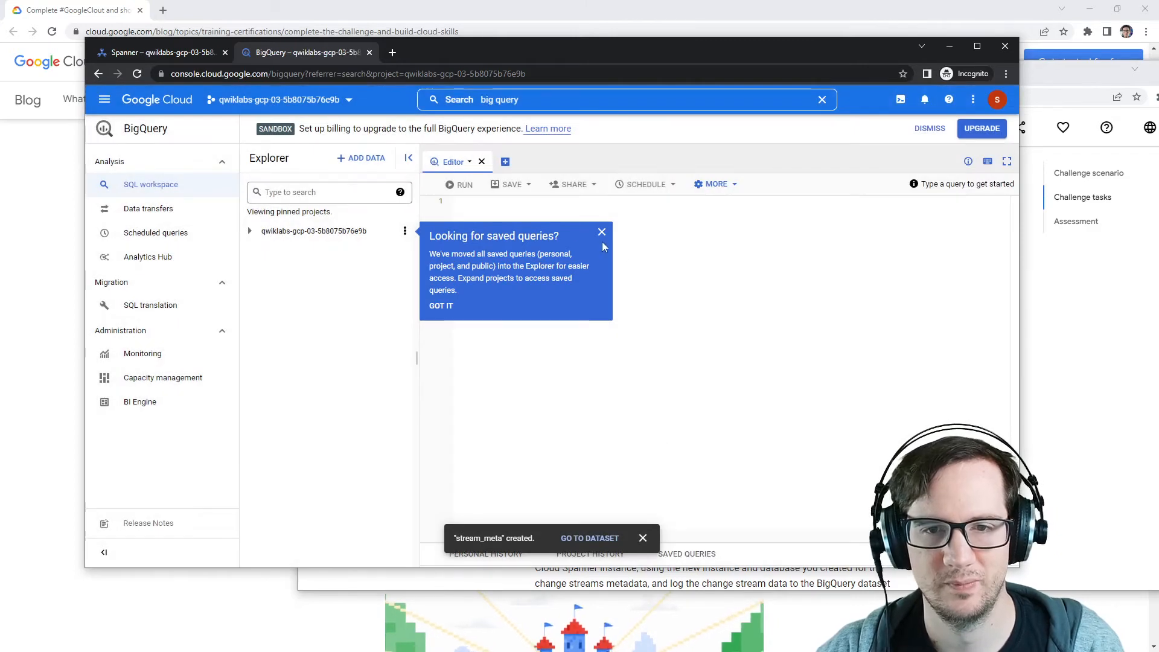
left_click(602, 233)
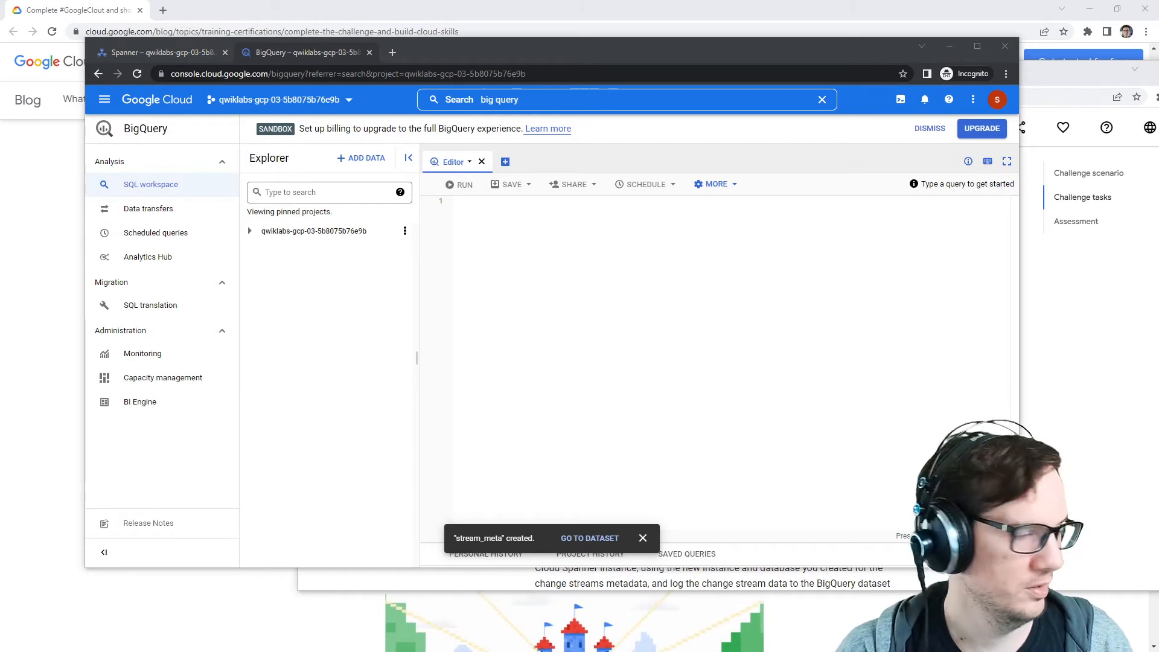
Step: Go to the orders-db database in the orders instance and start creating a new change stream
left_click(1098, 352)
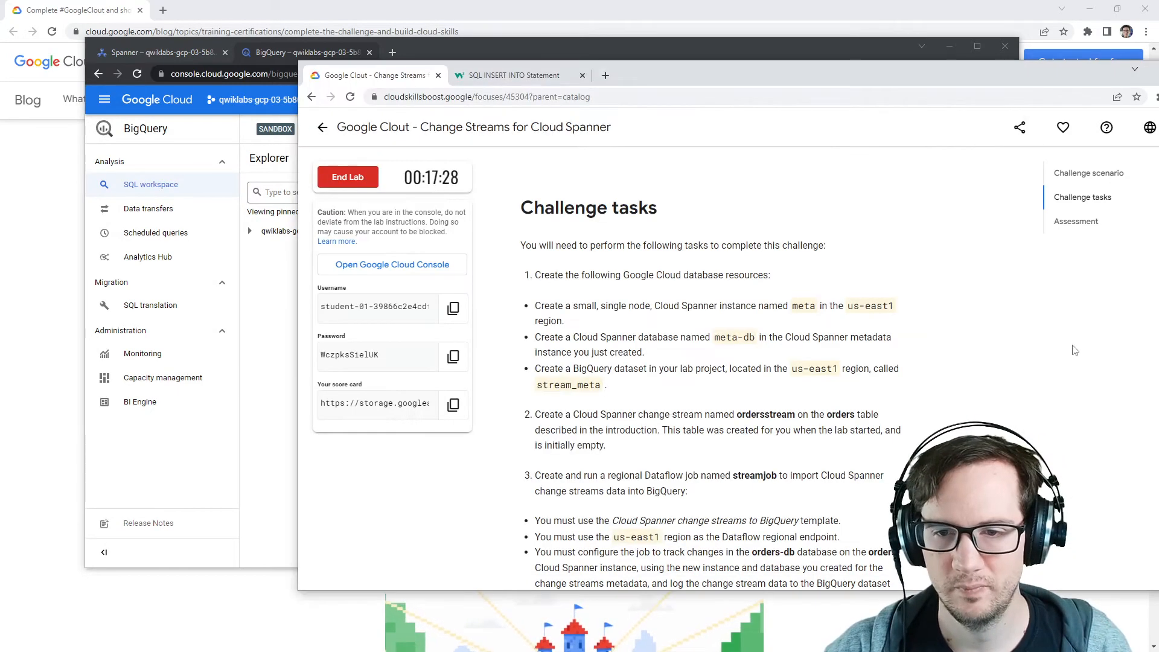
left_click_drag(535, 415, 819, 414)
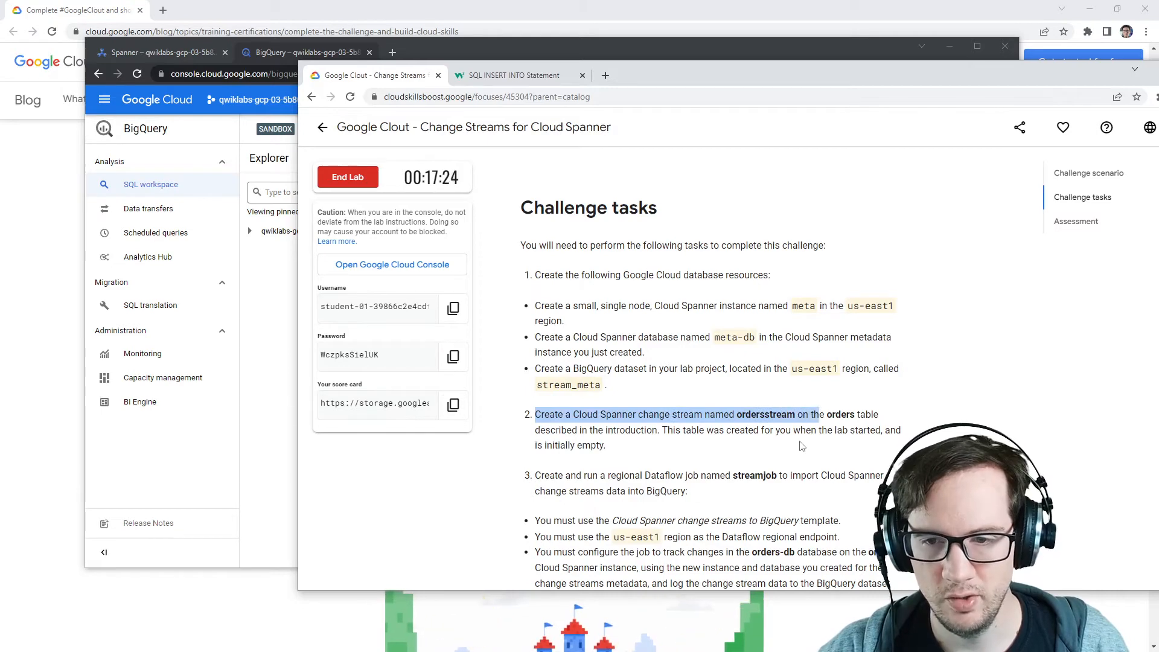
double_click(713, 416)
double_click(768, 415)
left_click(837, 415)
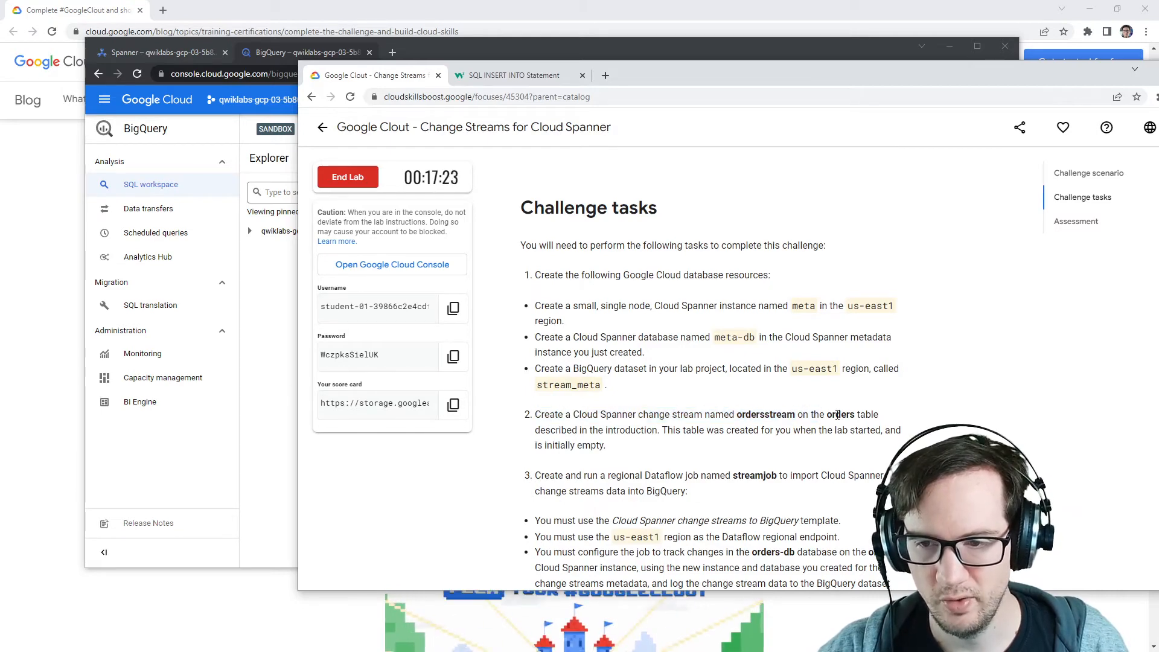
left_click(276, 335)
left_click(227, 49)
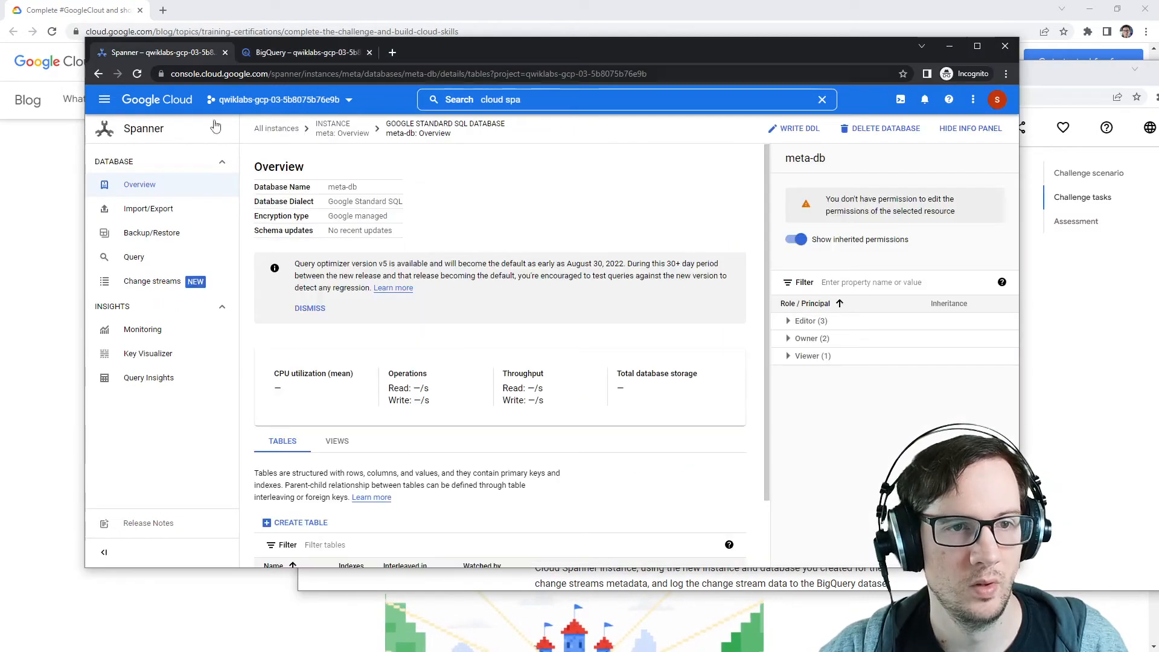
left_click(276, 128)
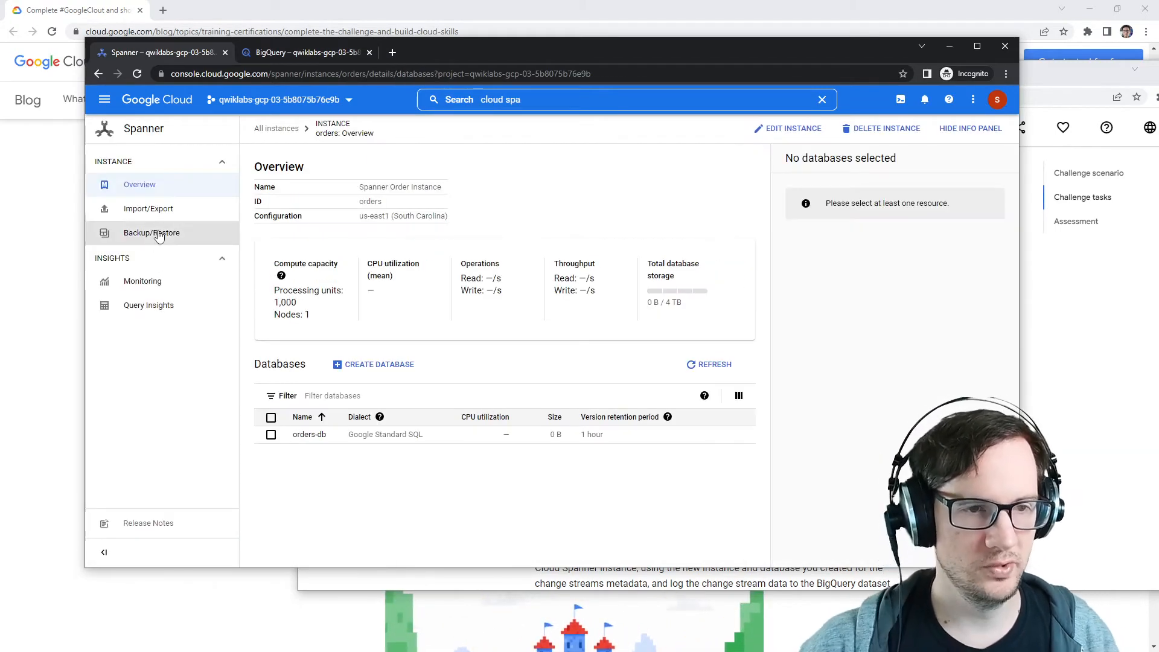
left_click(308, 435)
left_click(163, 281)
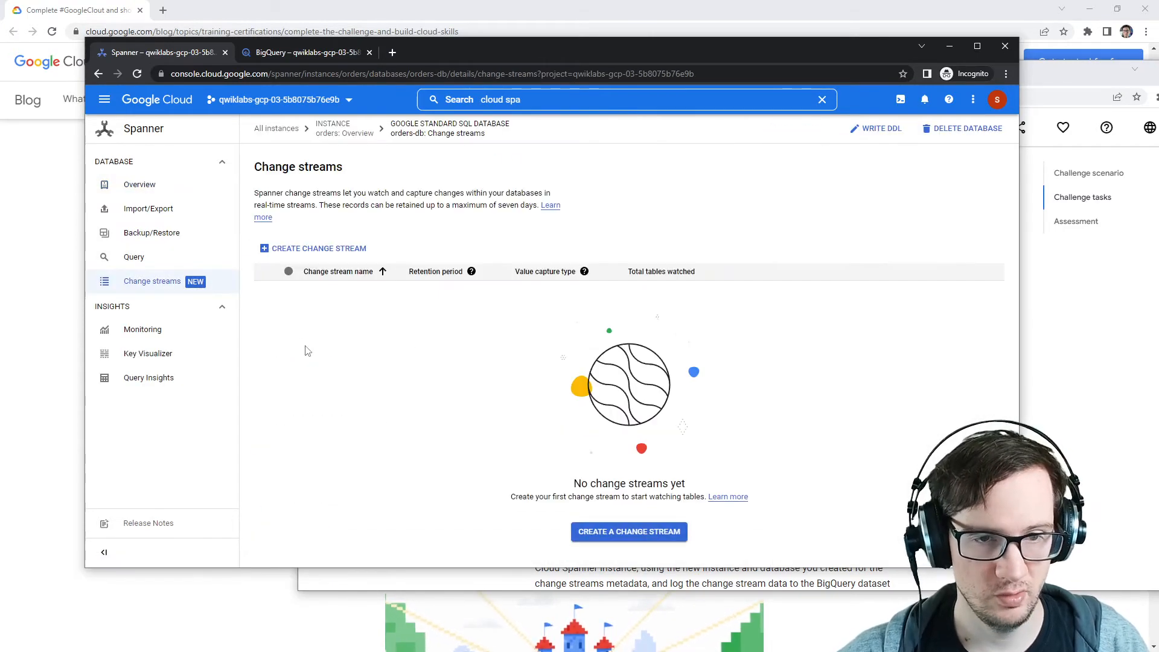
left_click(649, 537)
Step: Write the DDL statement CREATE CHANGE STREAM ordersstream FOR orders; using names copied from the instructions
left_click(1051, 326)
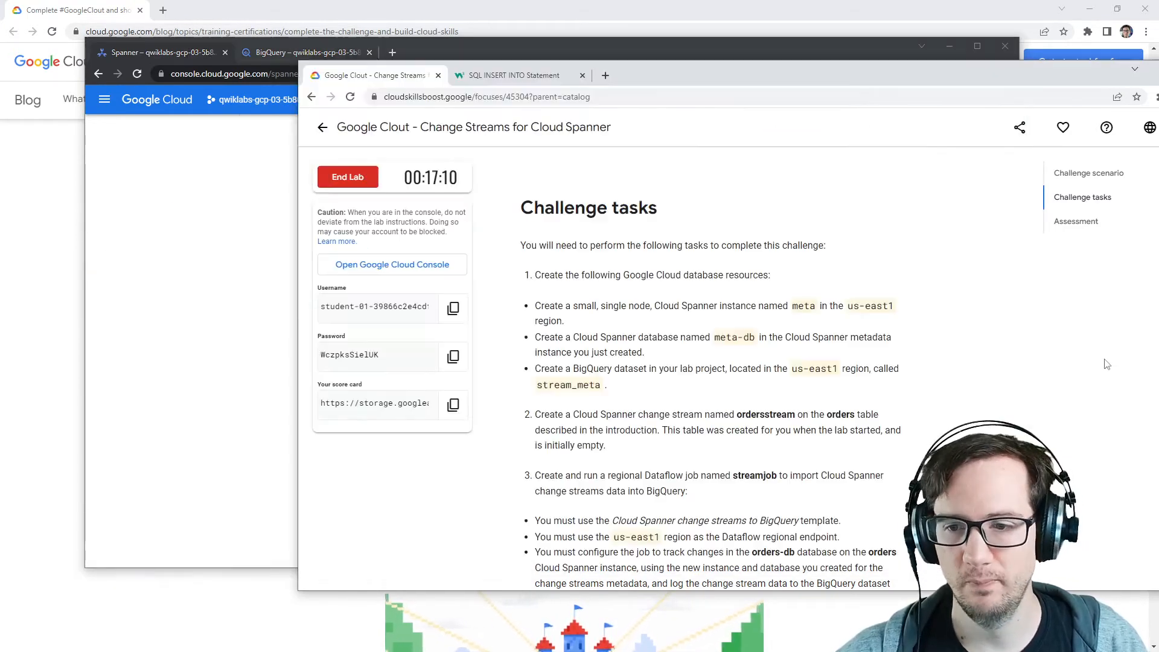
double_click(766, 415)
key("ctrl+c")
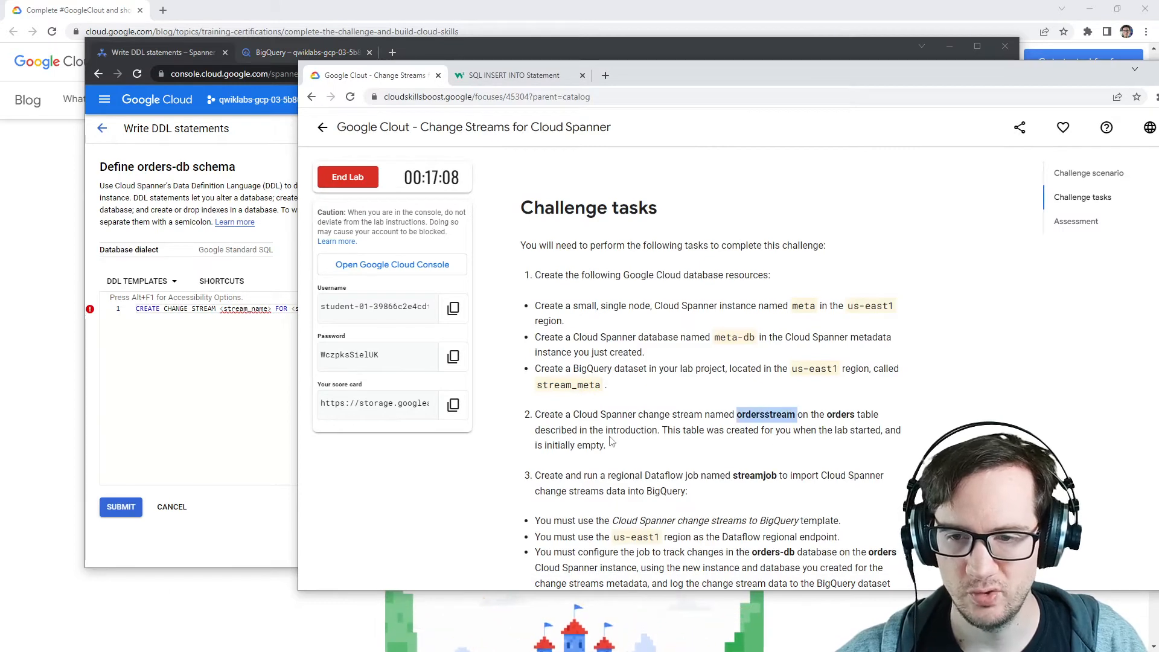
left_click(275, 309)
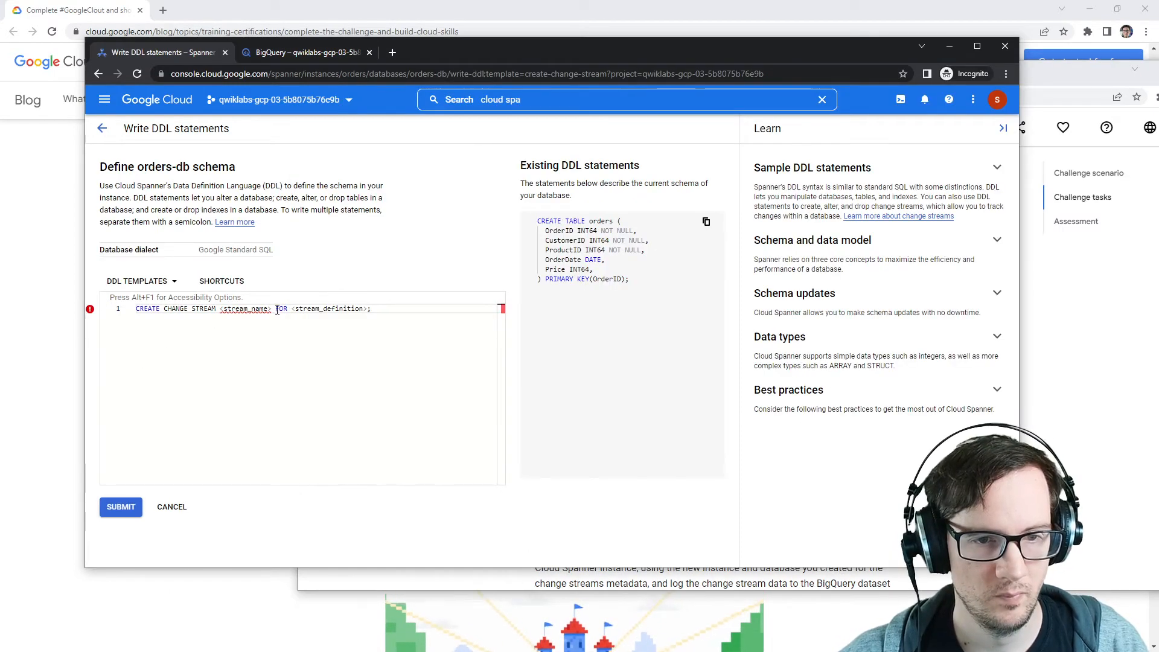
left_click_drag(277, 309, 240, 311)
key("ctrl+v")
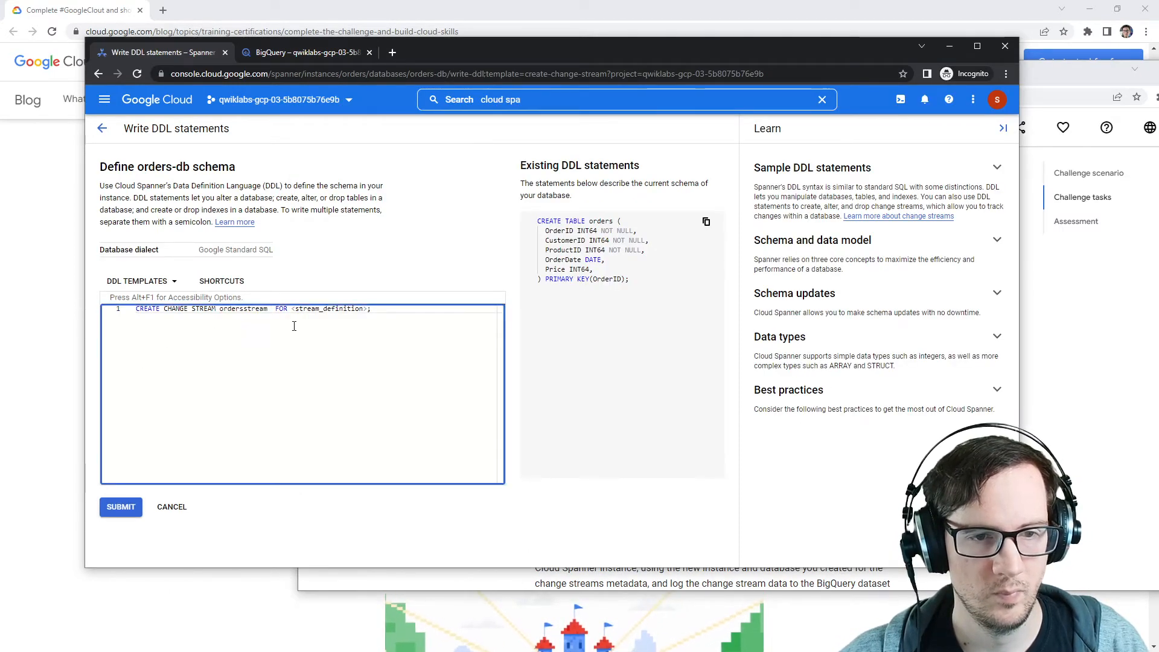
key("Delete")
left_click(1090, 423)
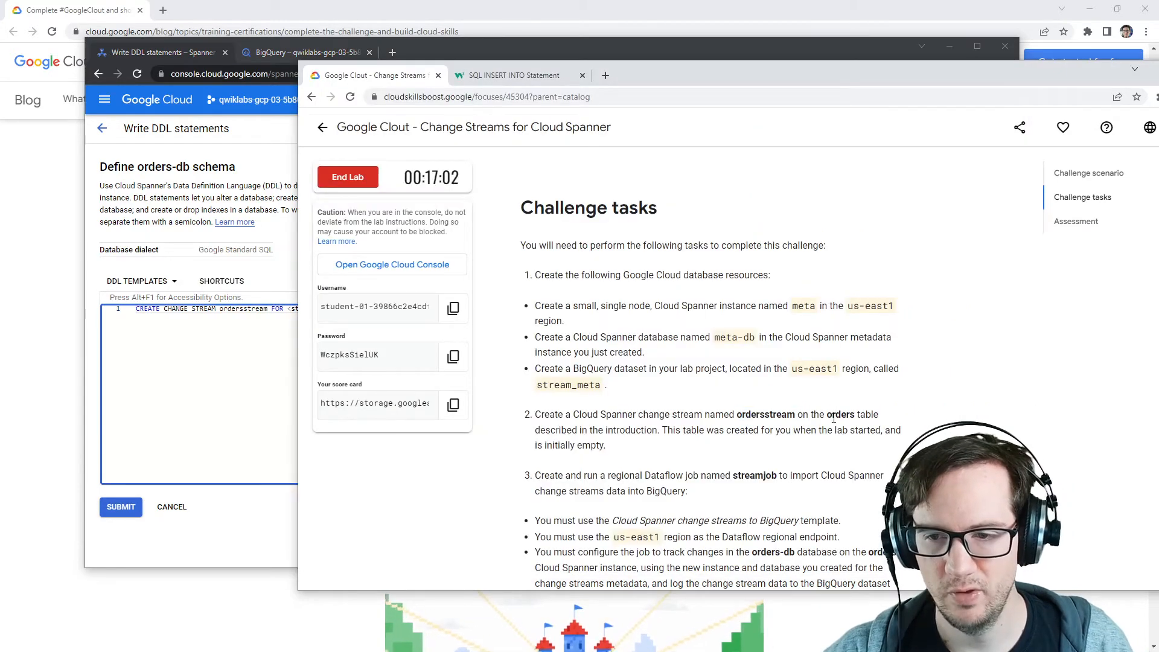
double_click(839, 415)
left_click(248, 386)
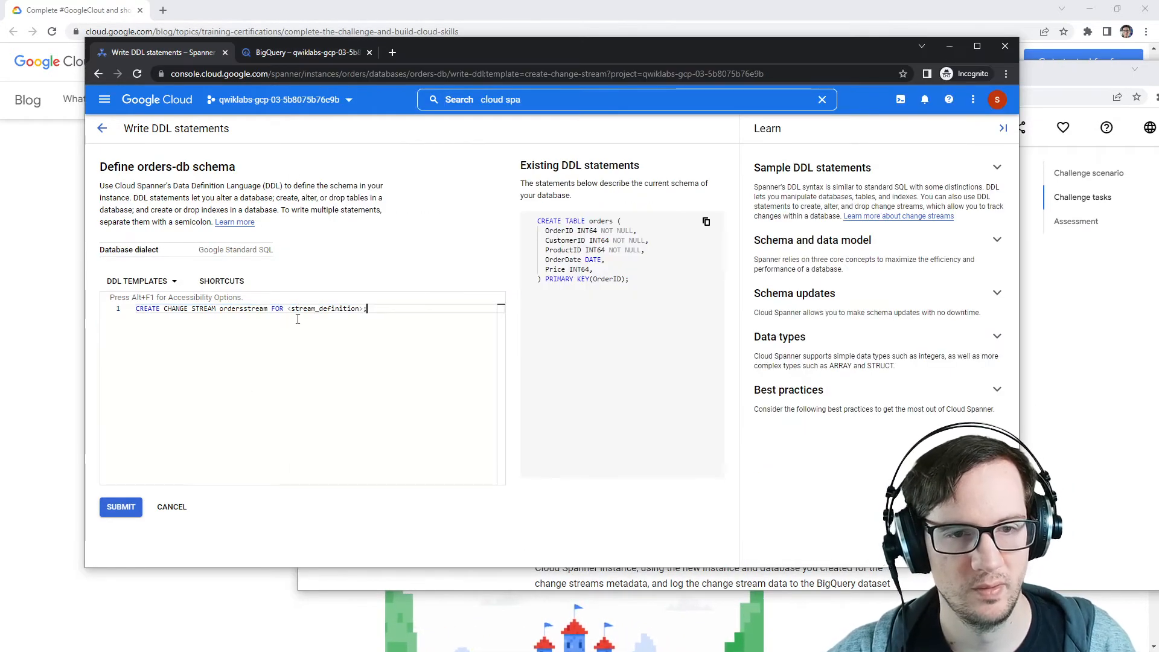
left_click_drag(289, 308, 366, 309)
type("orders")
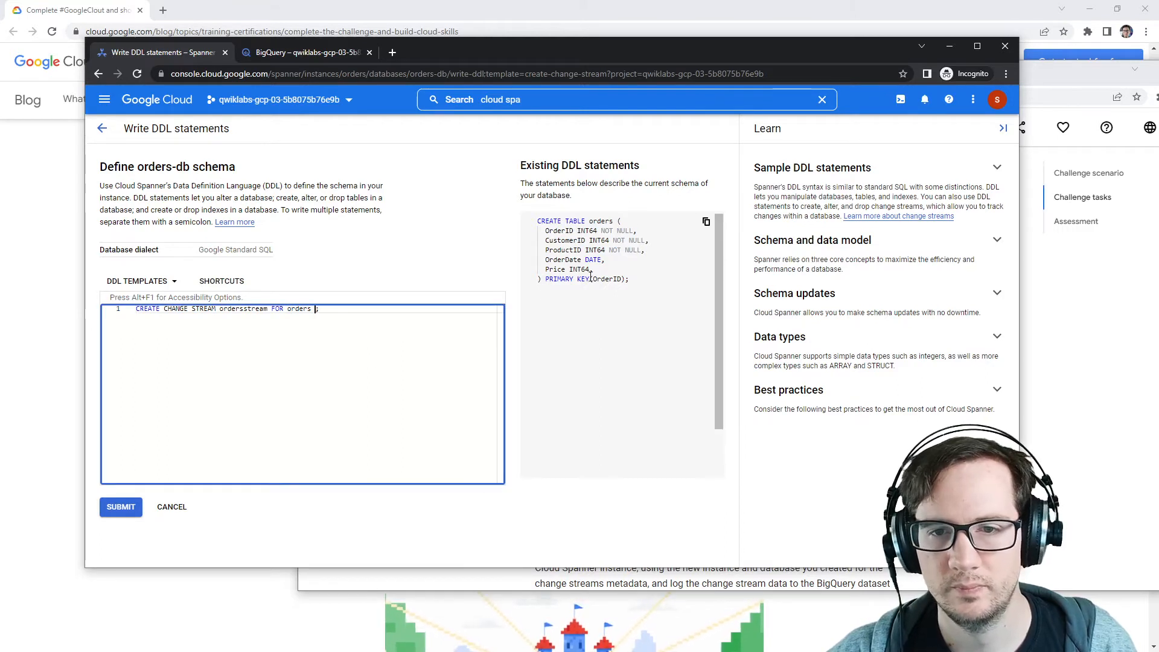
left_click(472, 236)
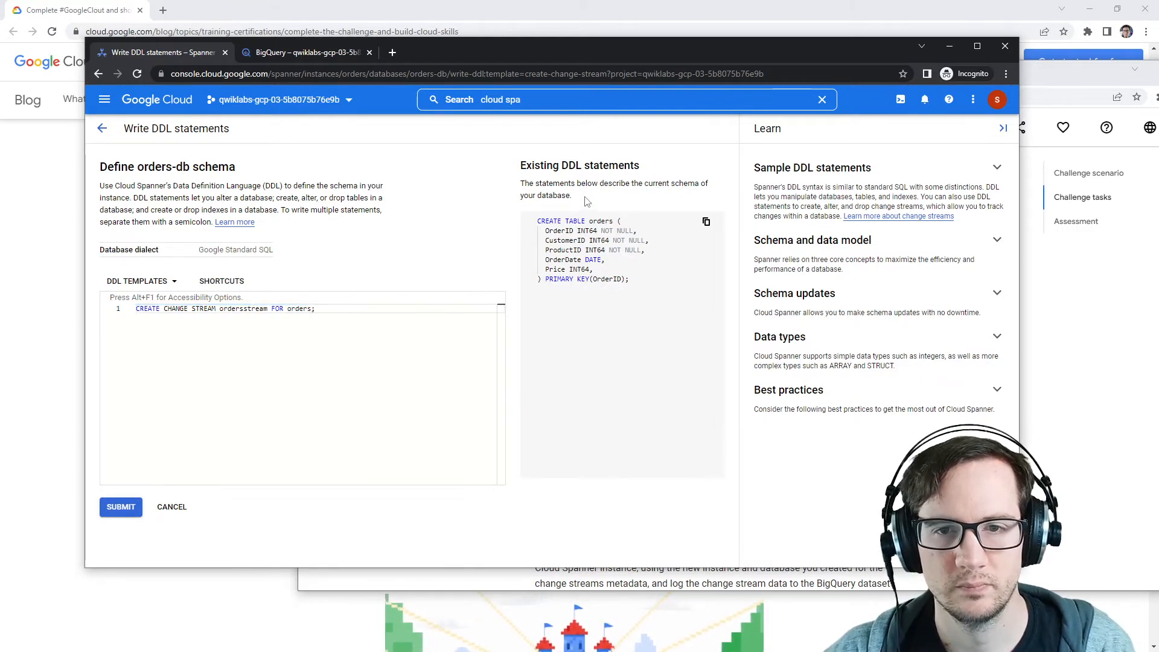
Step: Expand the sample DDL statements and schema guidance in the Learn panel to check the change stream syntax
left_click_drag(519, 188, 628, 219)
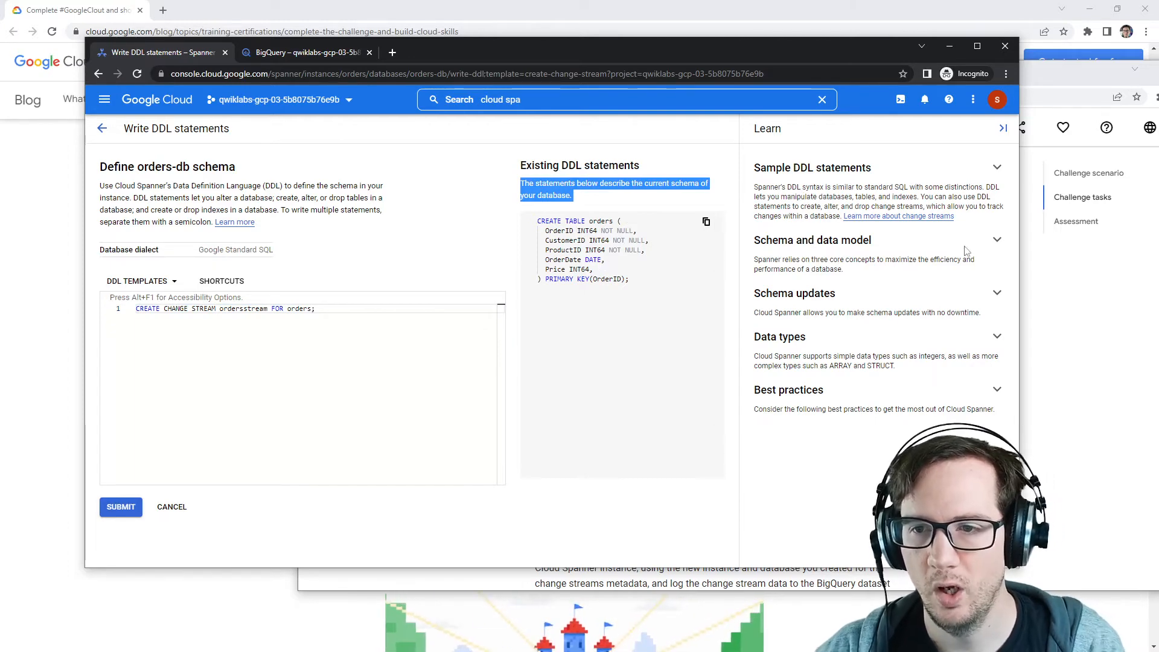
left_click(996, 169)
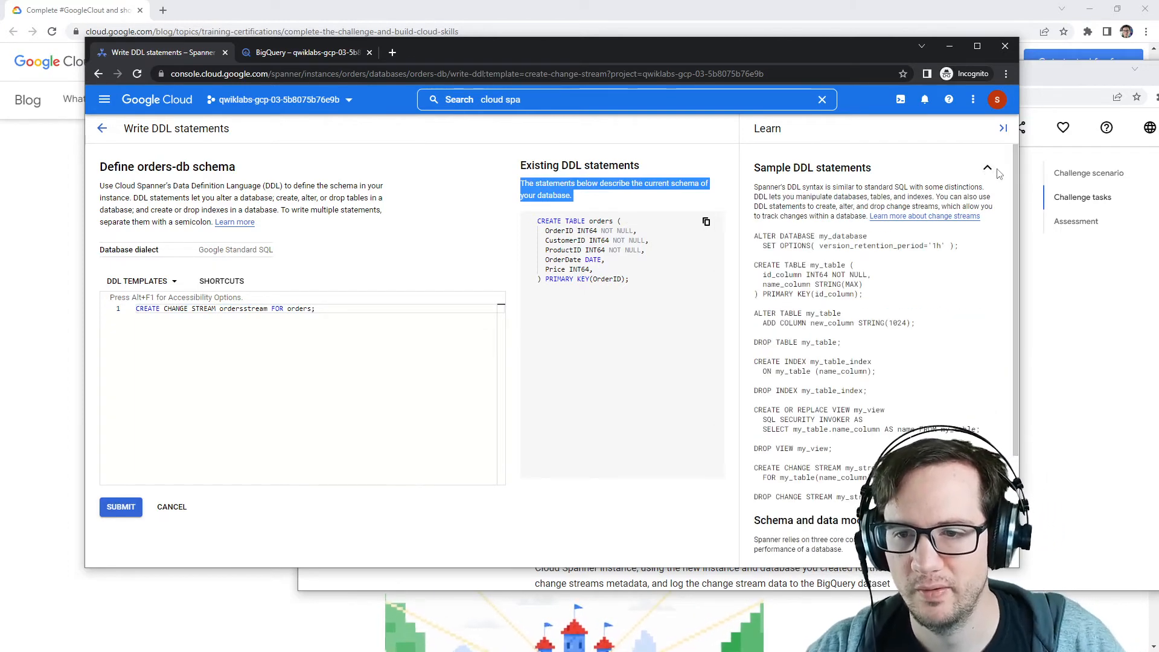
left_click(998, 173)
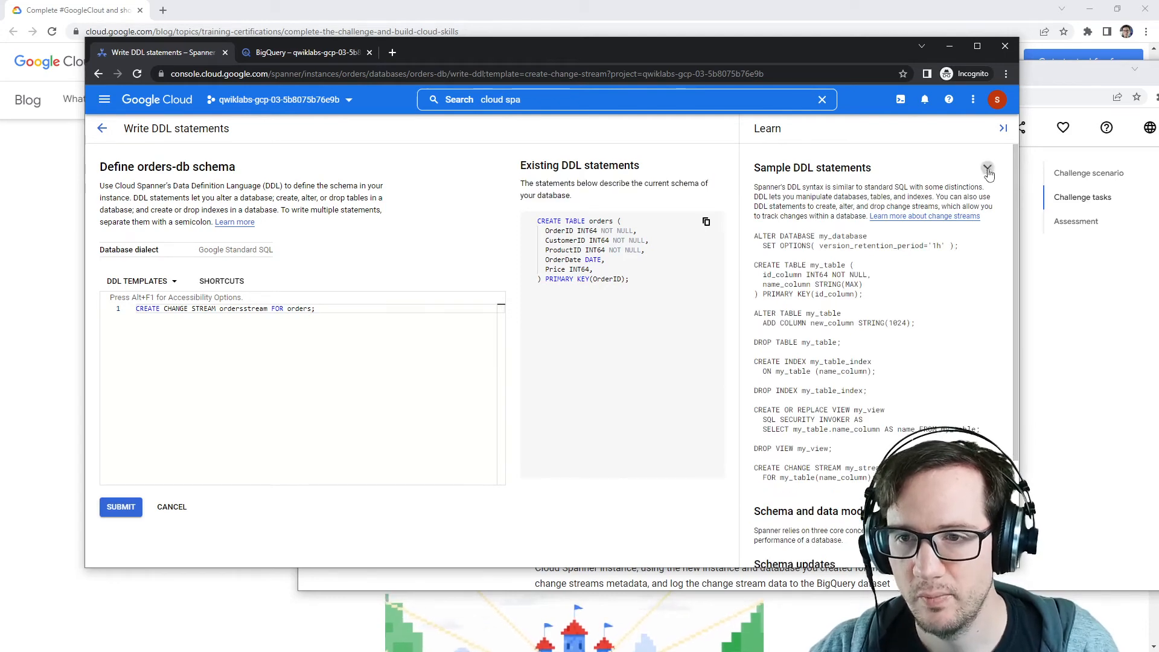
left_click(990, 174)
left_click(993, 243)
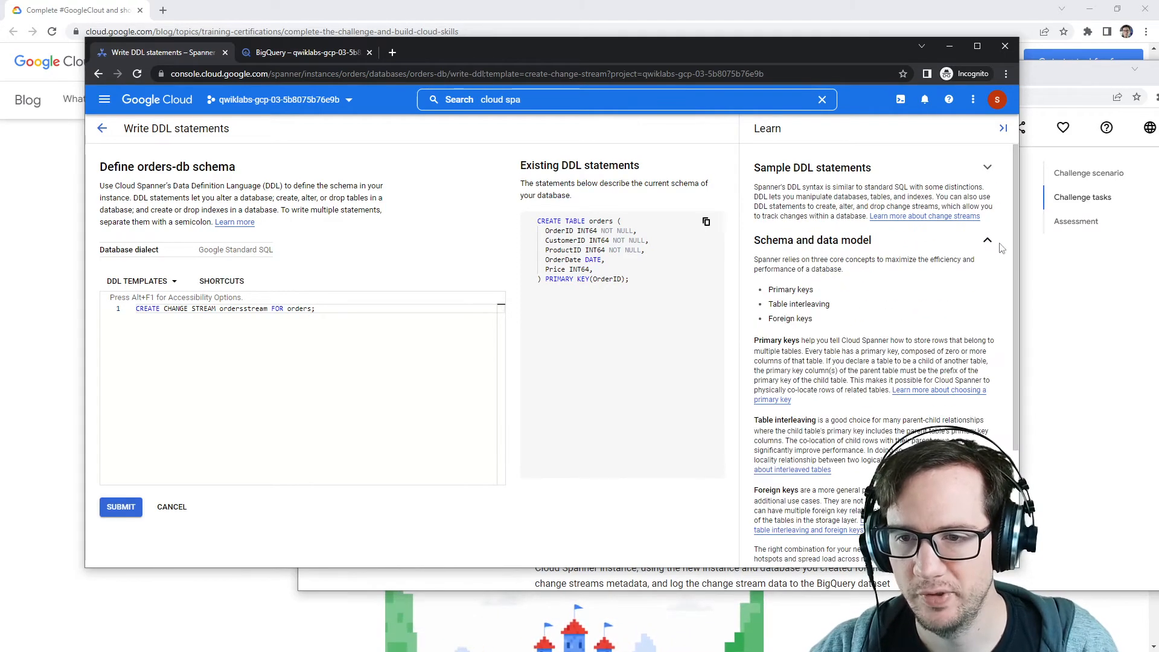
Step: Collapse the Learn panel sections and submit the change stream DDL statement
left_click(1000, 243)
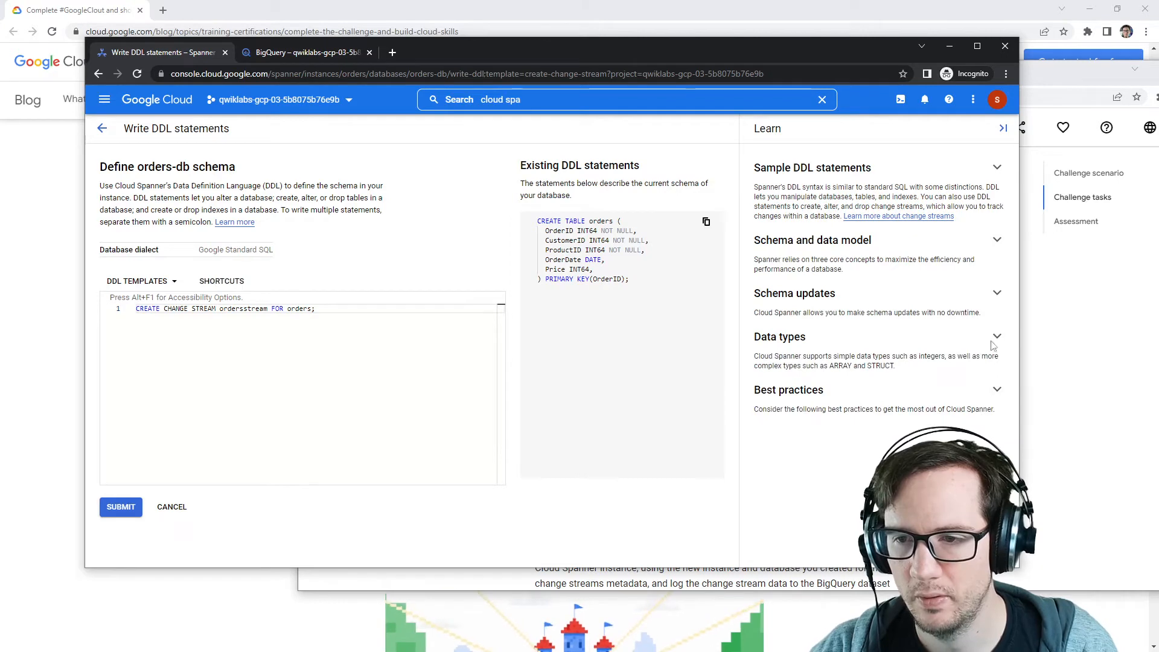
left_click(997, 296)
left_click(995, 295)
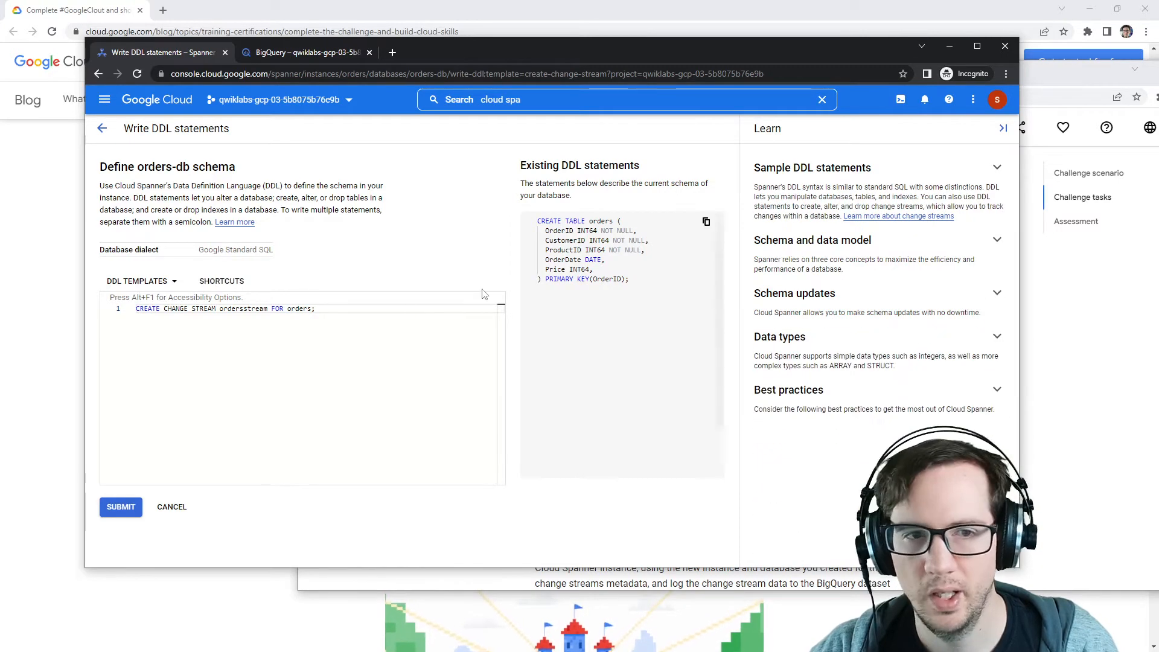
left_click(123, 509)
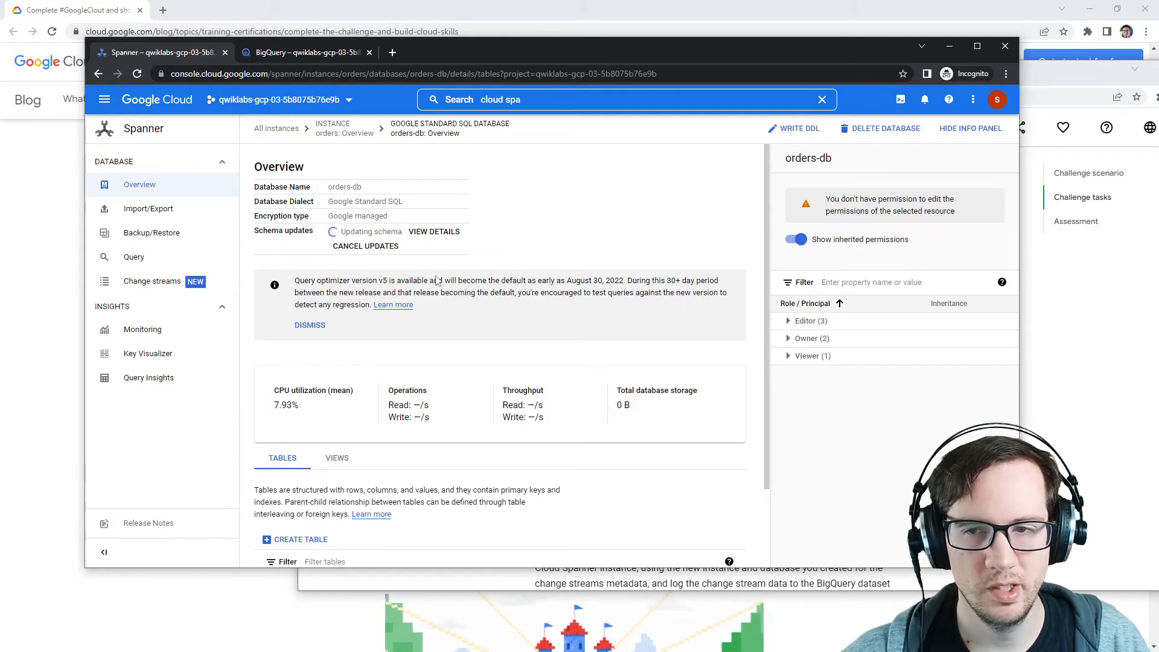
Step: Review the change stream and Dataflow tasks in the instructions and open a new Cloud console tab
left_click(1111, 444)
scroll(664, 362, "down", 1)
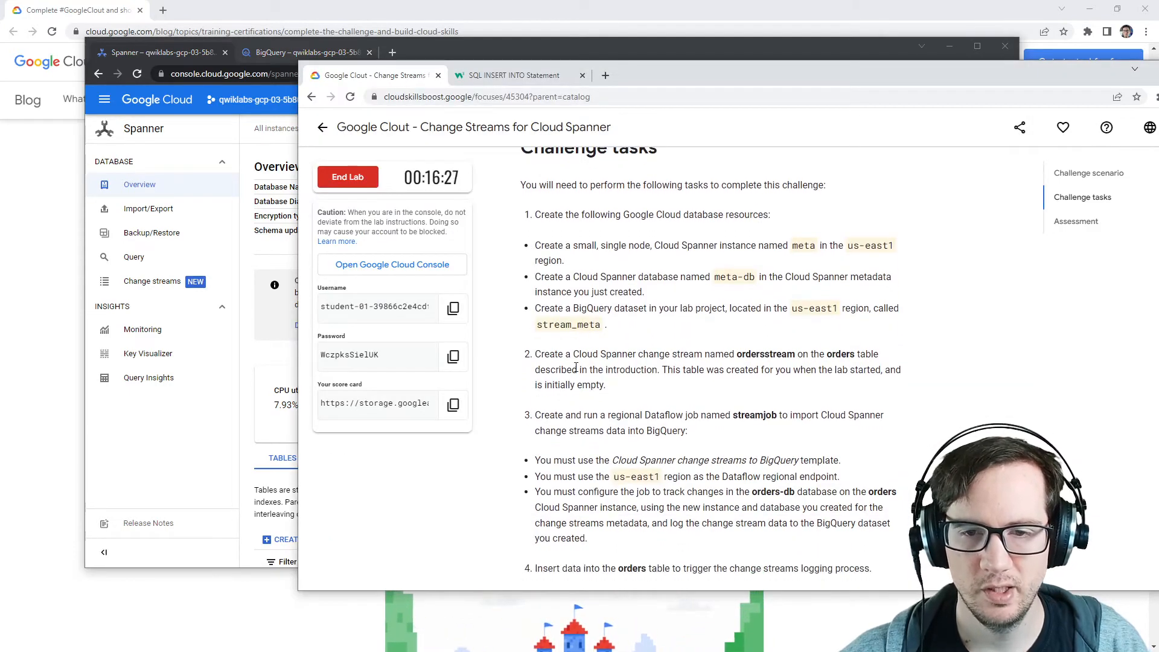
left_click_drag(543, 355, 881, 370)
left_click_drag(560, 416, 785, 423)
left_click(797, 430)
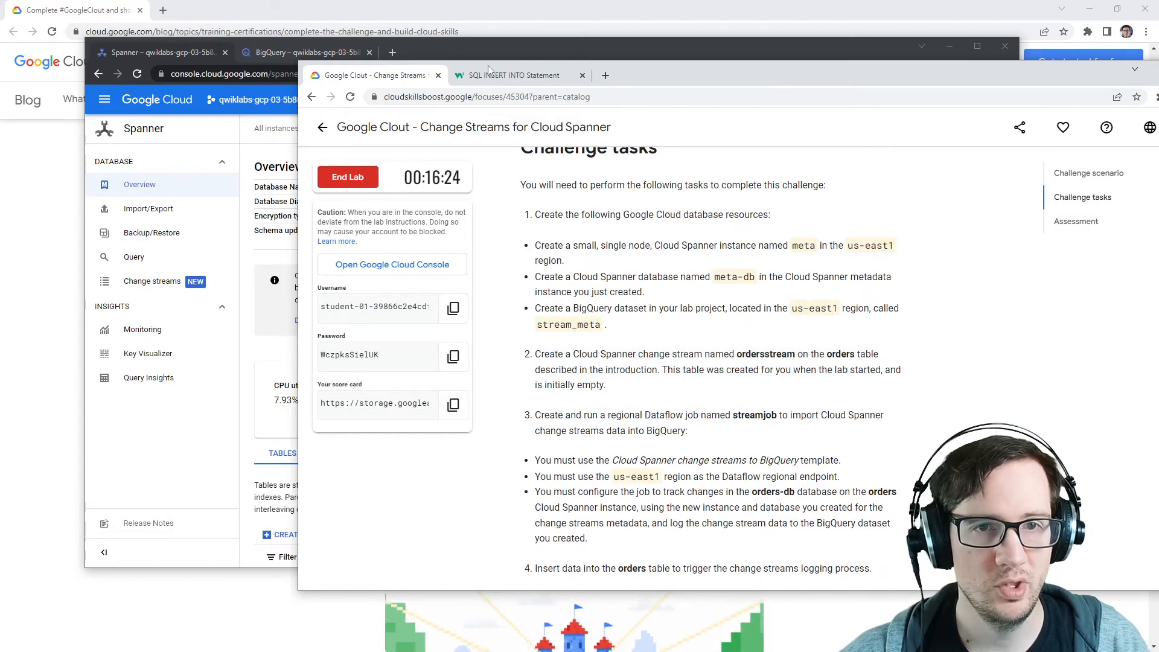
left_click(543, 55)
middle_click(170, 103)
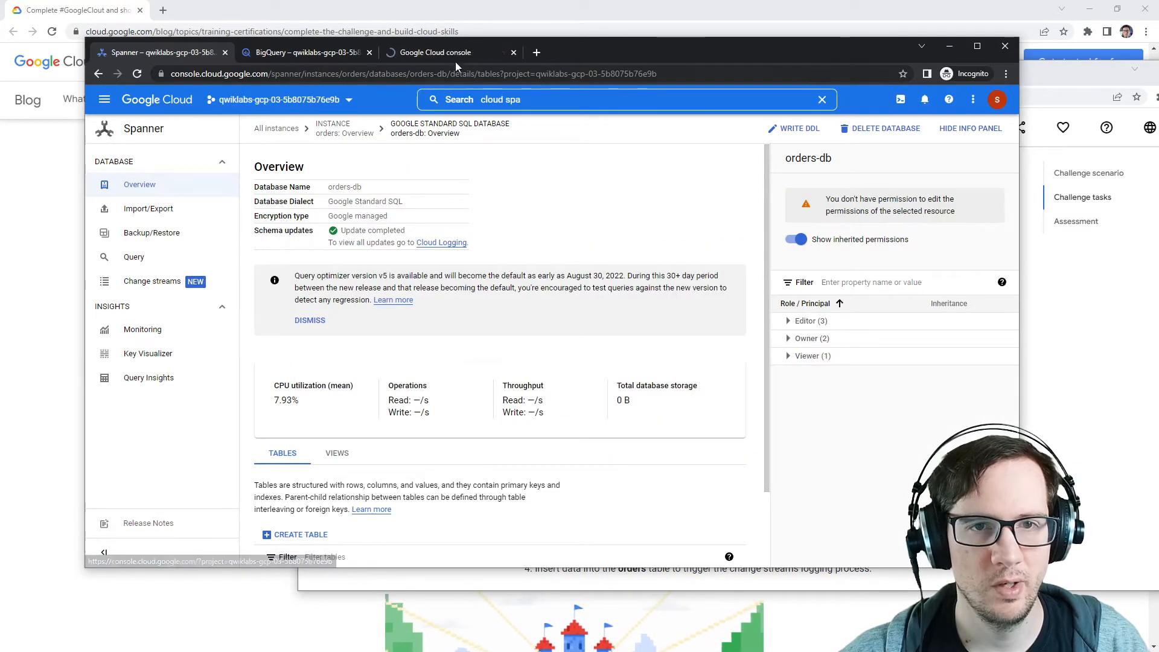
Step: Search the console for Dataflow and open its Jobs page
left_click(441, 52)
left_click(485, 99)
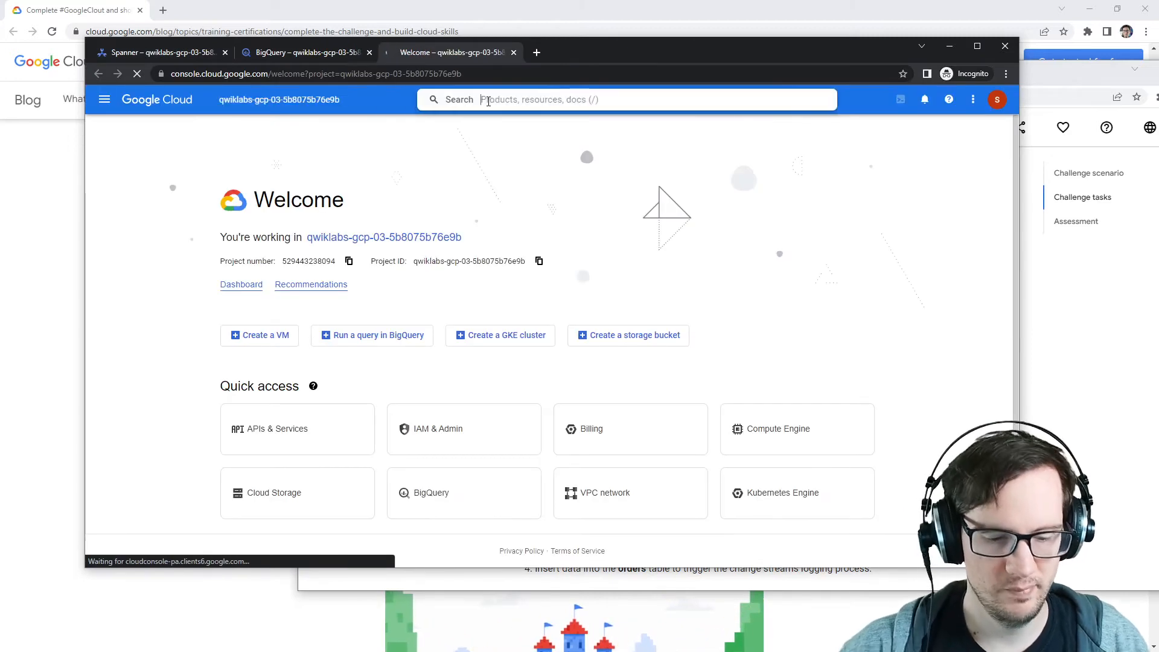
type("jobs")
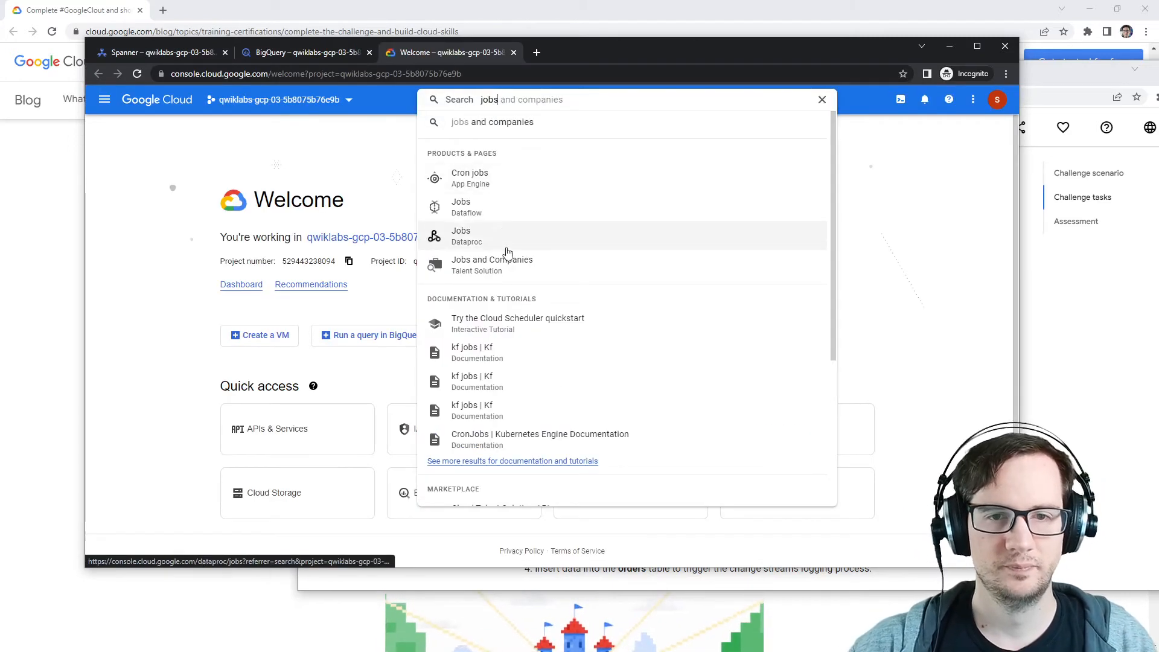
key("ctrl+a")
type("dat")
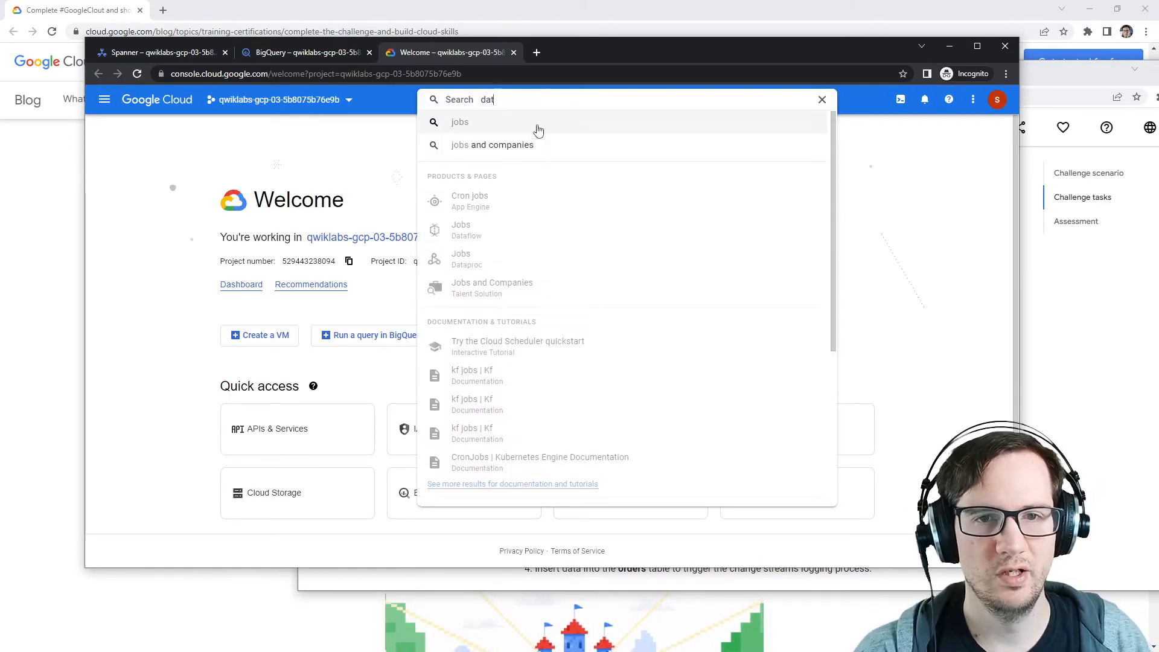
type("aflow")
left_click(480, 184)
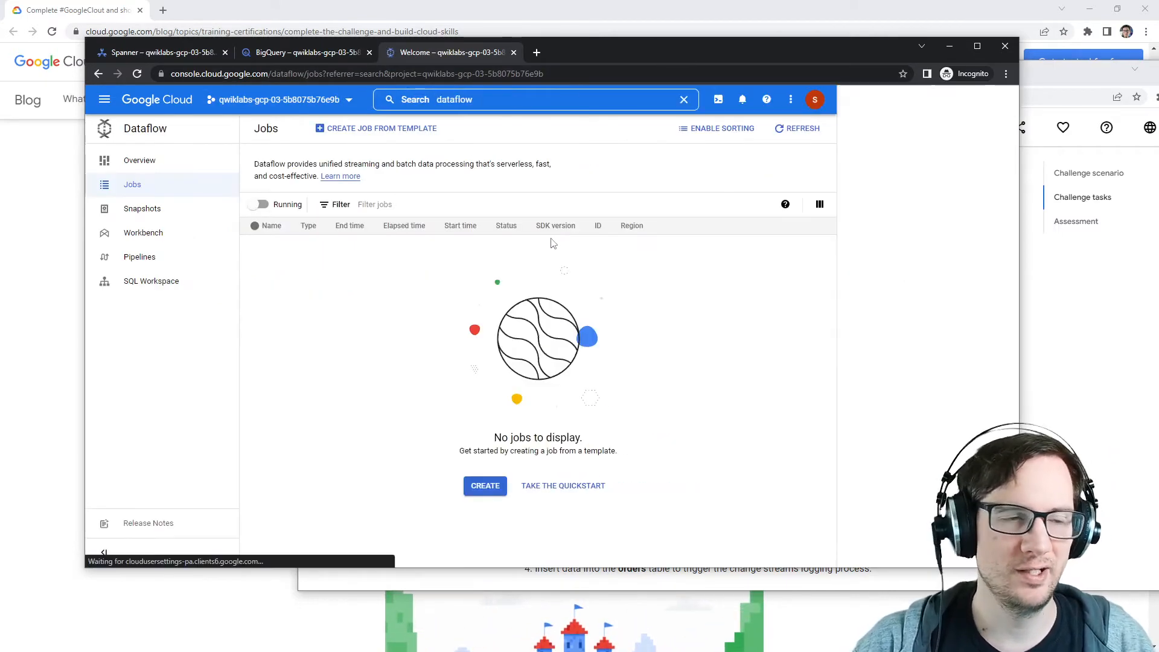
Step: Start creating a Dataflow job from a template and name it streamjob, copied from the instructions
left_click(486, 486)
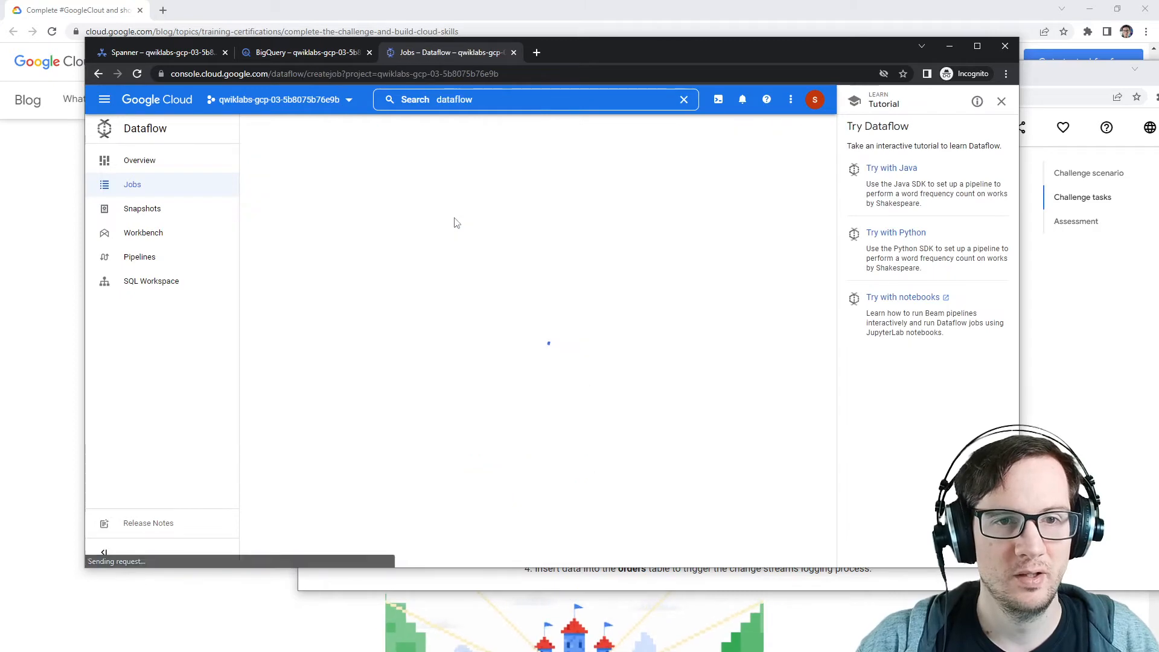
left_click(97, 73)
left_click(114, 74)
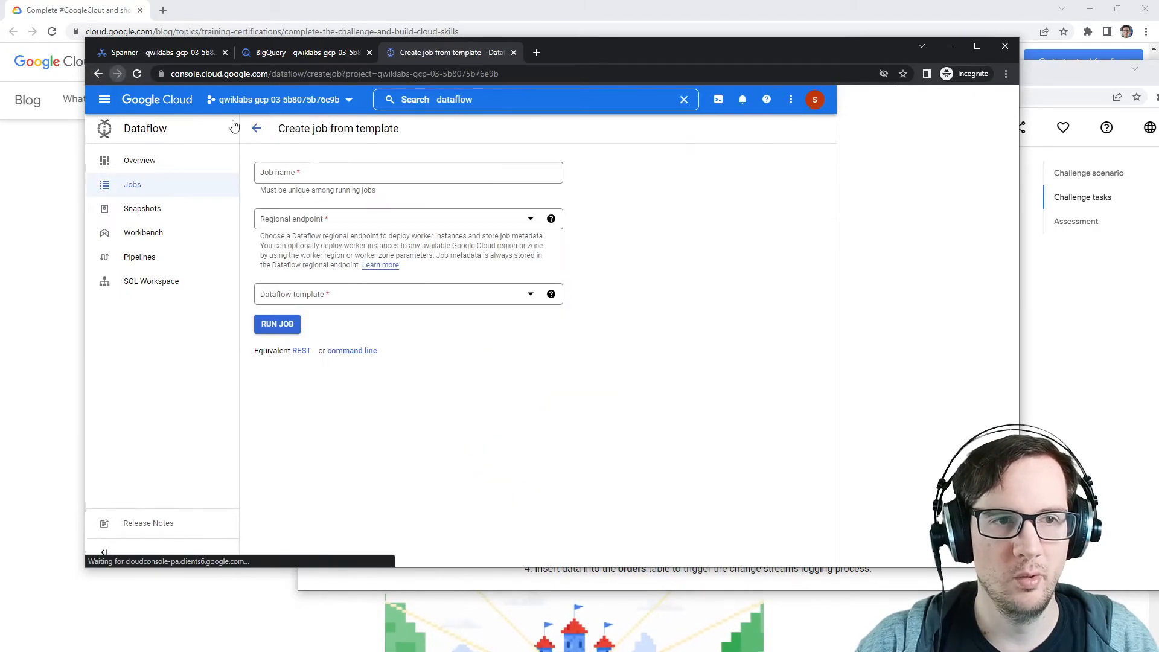
left_click(402, 170)
left_click(1105, 345)
double_click(757, 416)
key("ctrl+c")
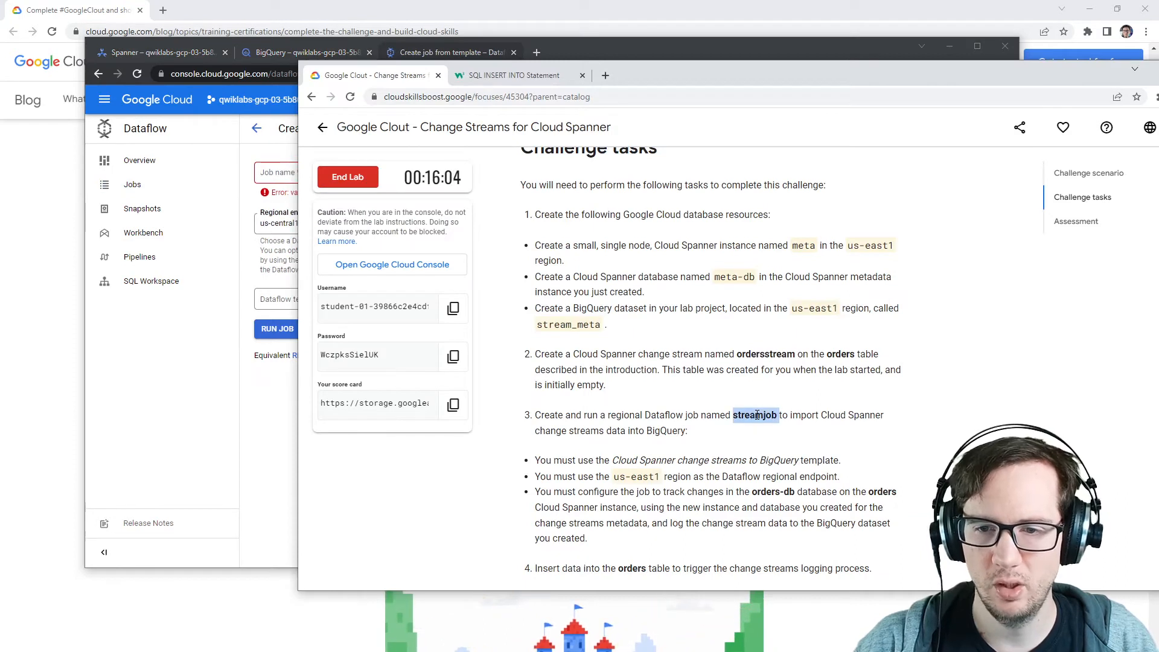
key("alt+Tab")
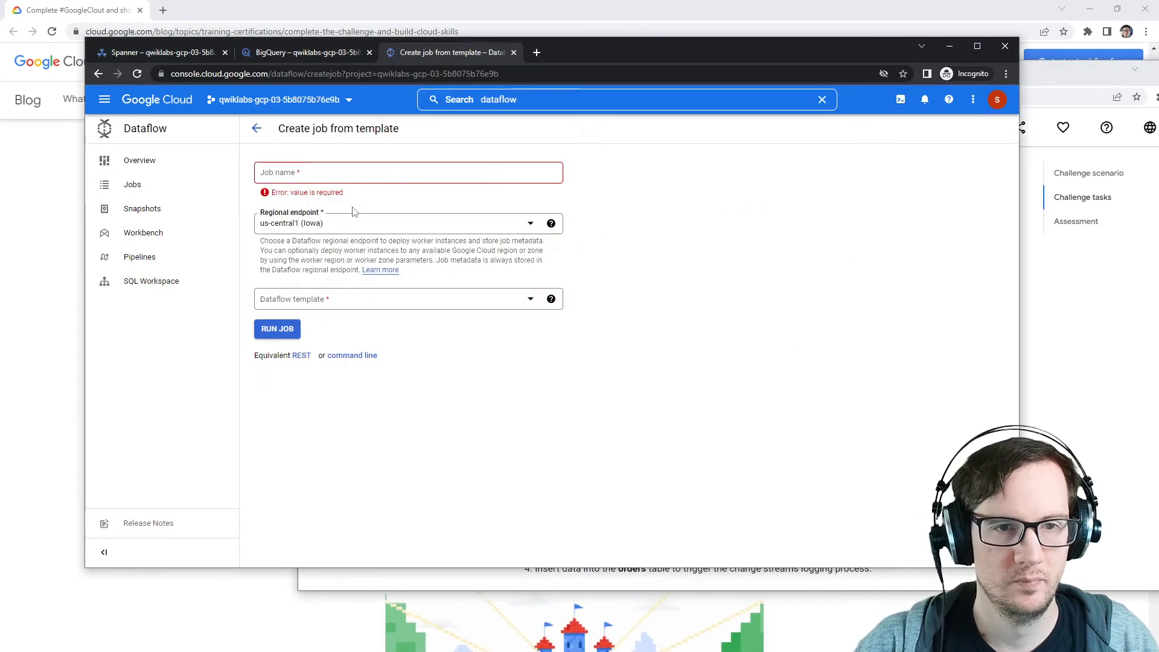
left_click(394, 174)
key("ctrl+v")
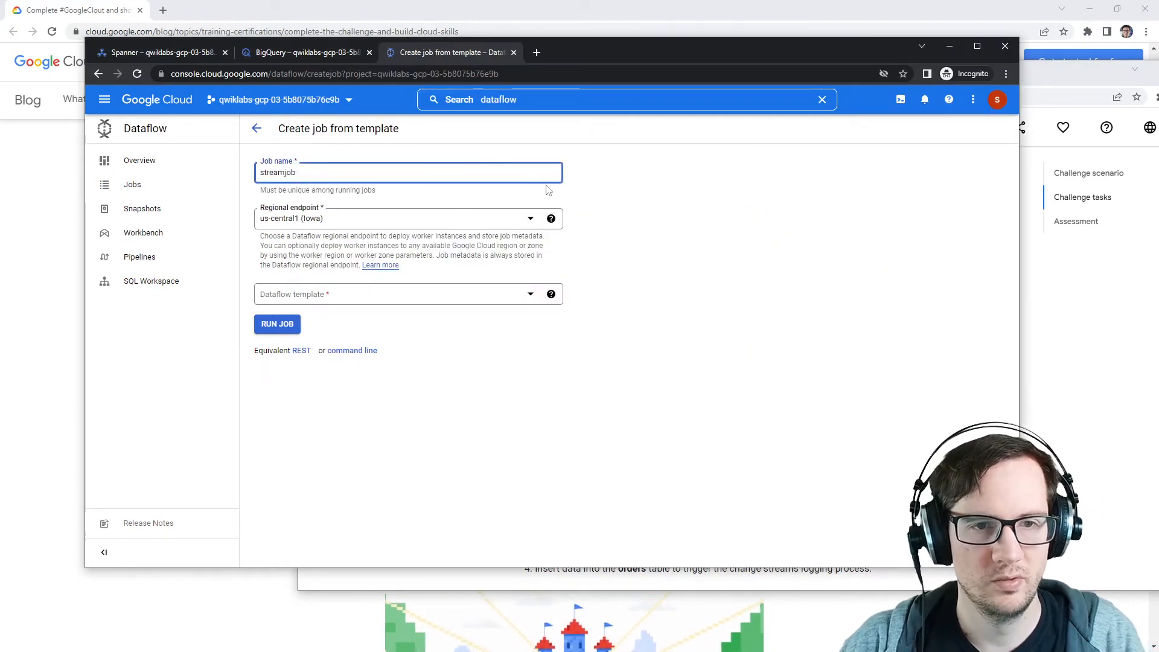
Step: Set the job's regional endpoint to us-east1 (South Carolina)
left_click(338, 232)
left_click(1030, 343)
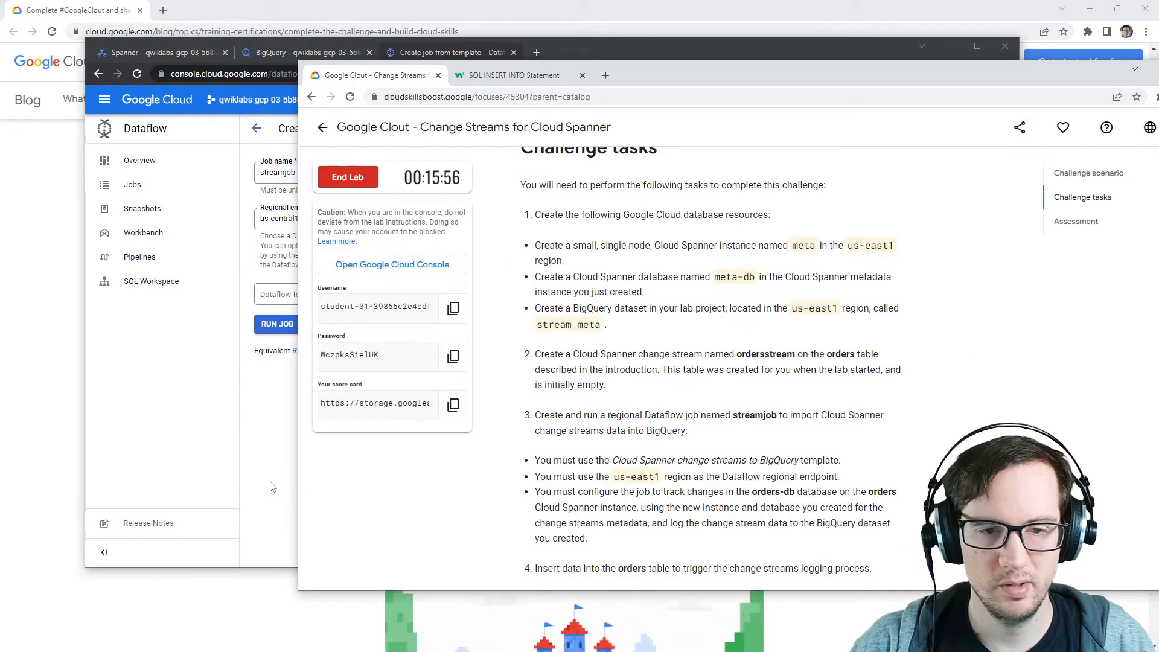
scroll(510, 452, "down", 7)
scroll(513, 465, "up", 6)
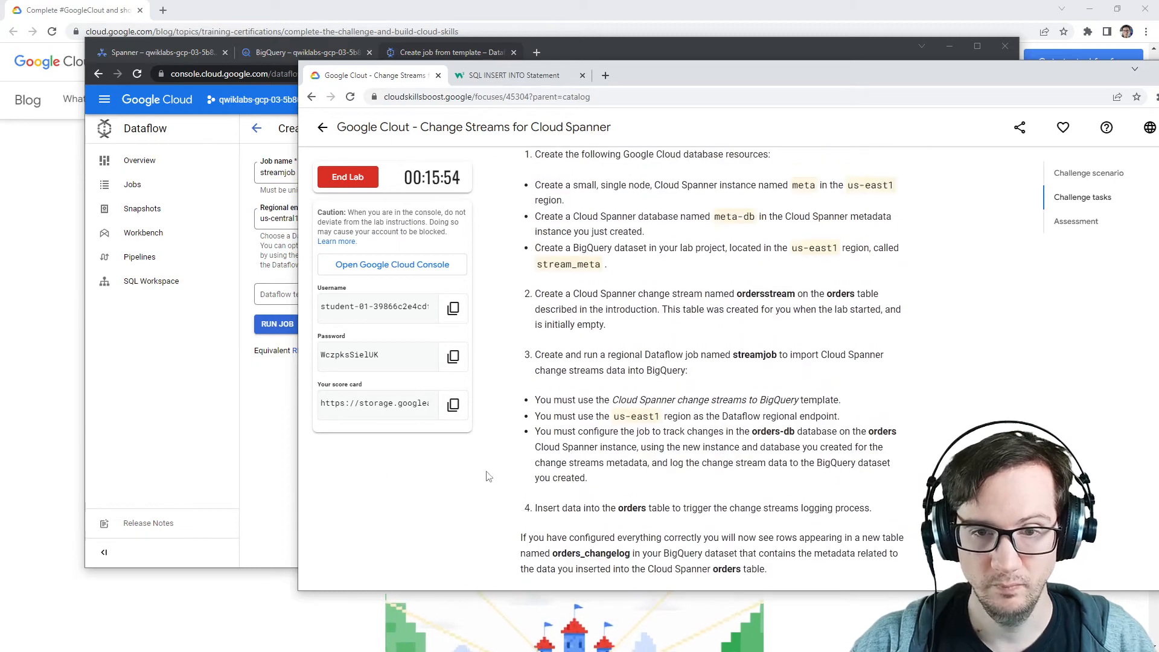
left_click(263, 410)
left_click(343, 223)
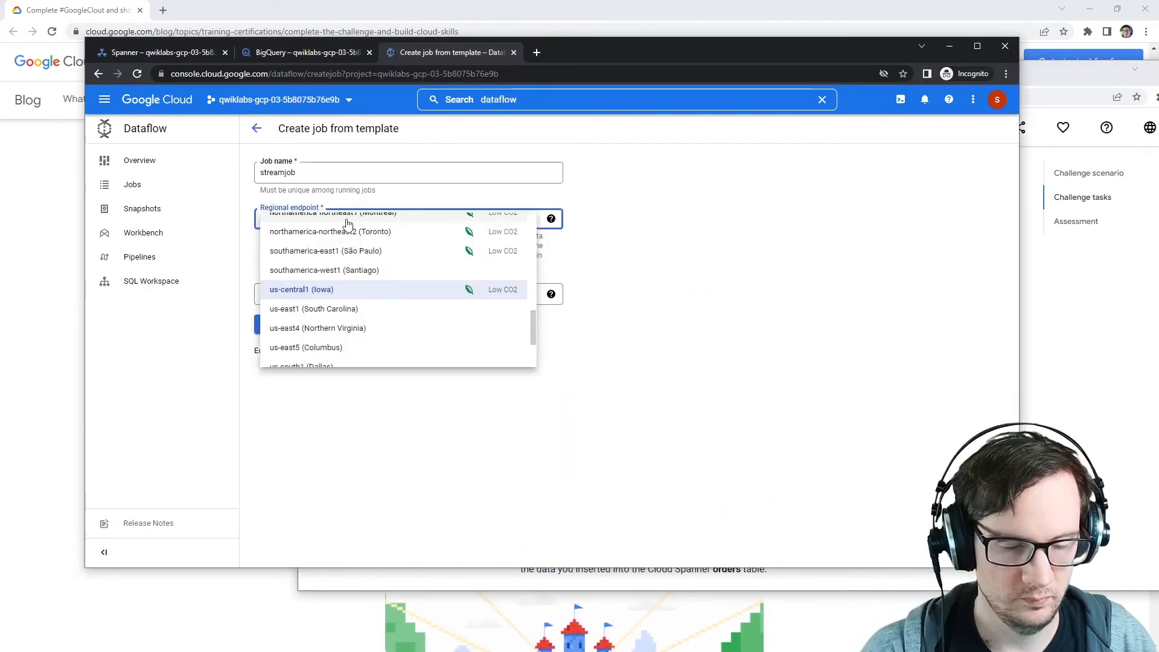
key("Down")
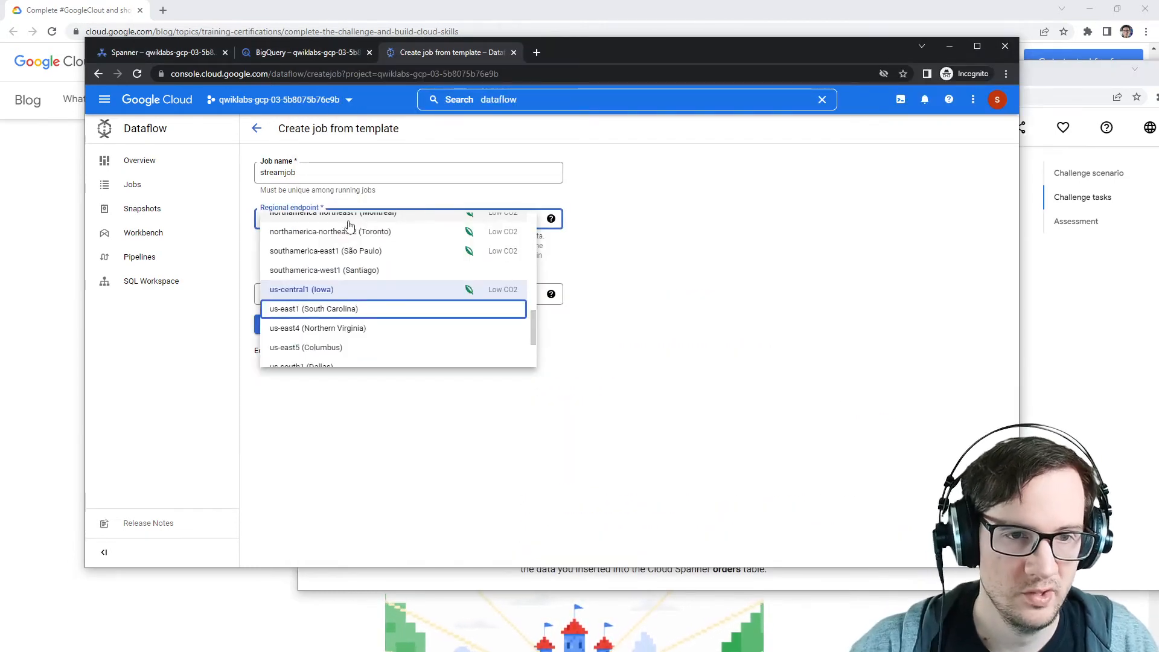
left_click(342, 310)
Step: Choose the Cloud Spanner change streams to BigQuery template and set the Cloud Spanner instance ID to orders
left_click(342, 297)
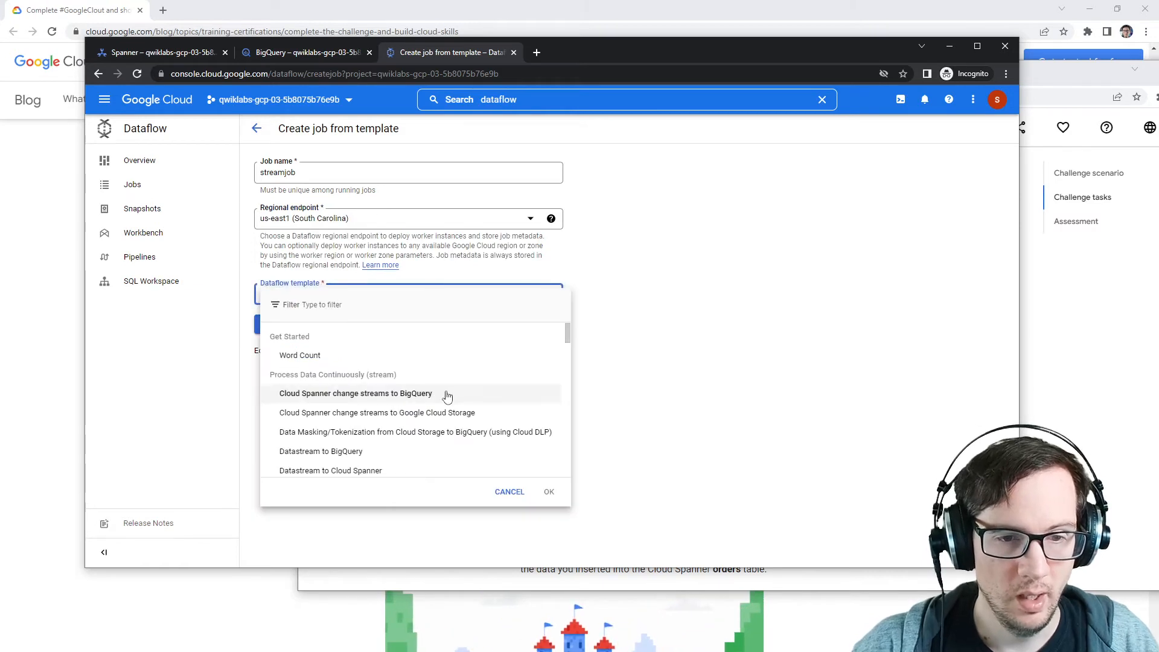
left_click(481, 398)
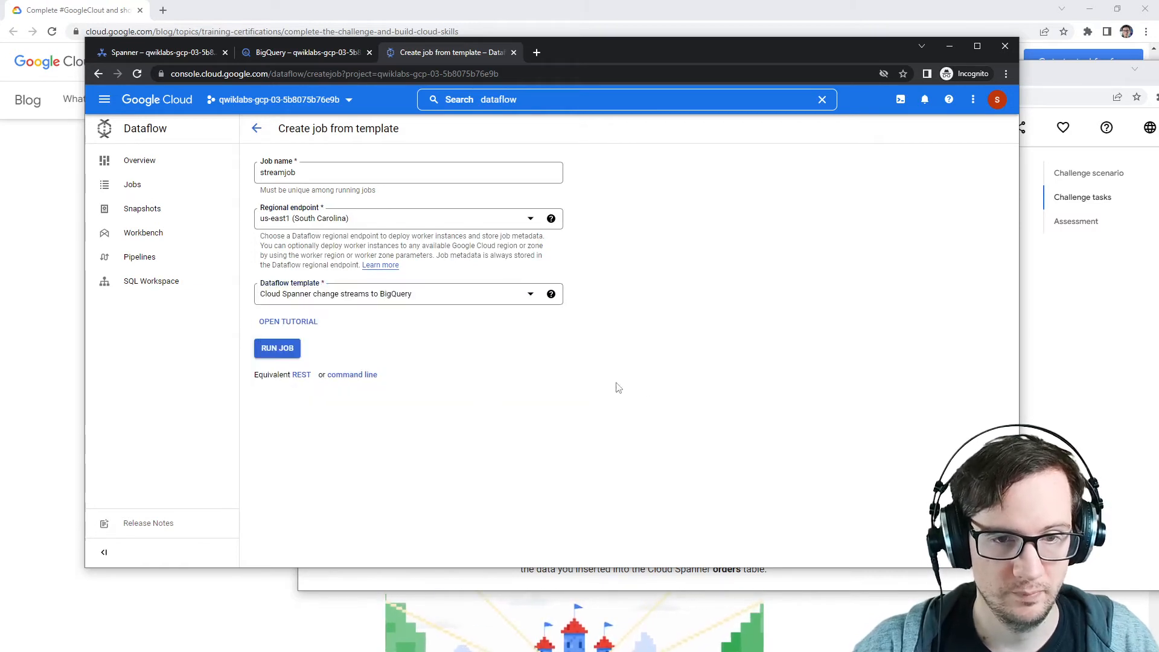
scroll(452, 430, "down", 2)
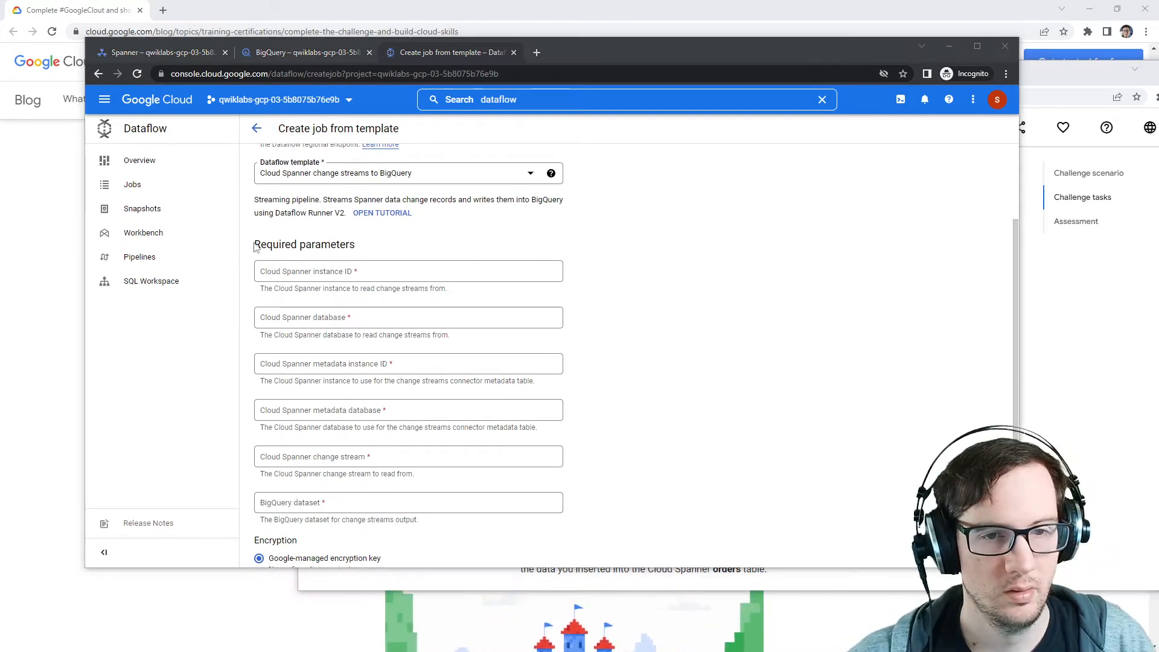
left_click(317, 270)
type("orders")
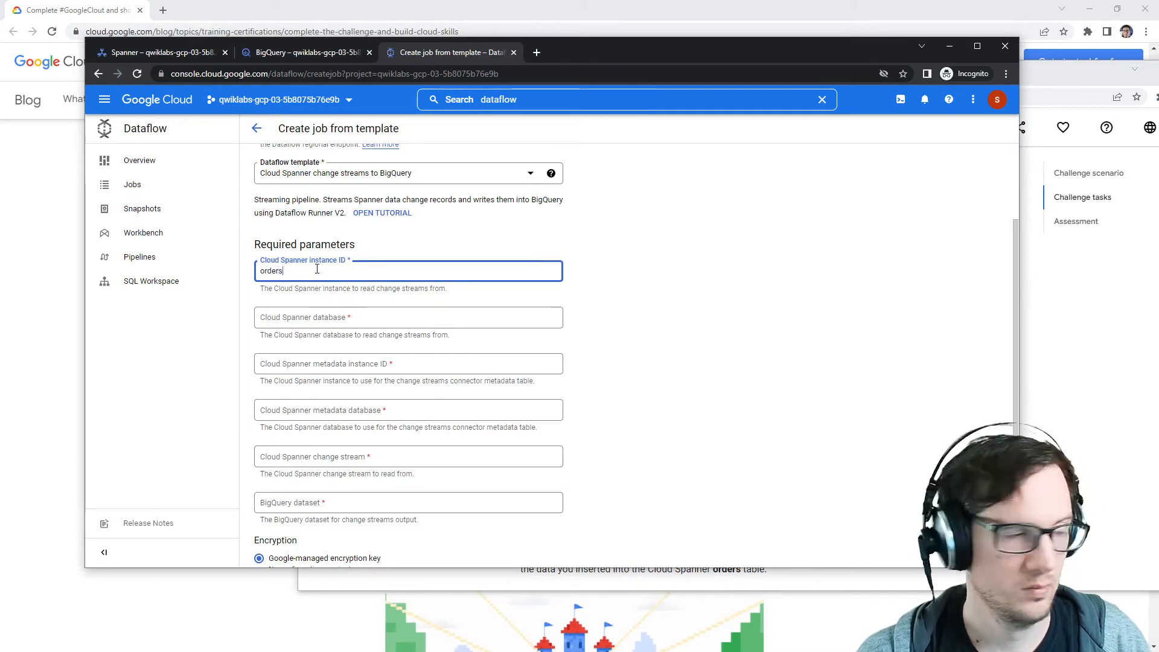
key("Tab")
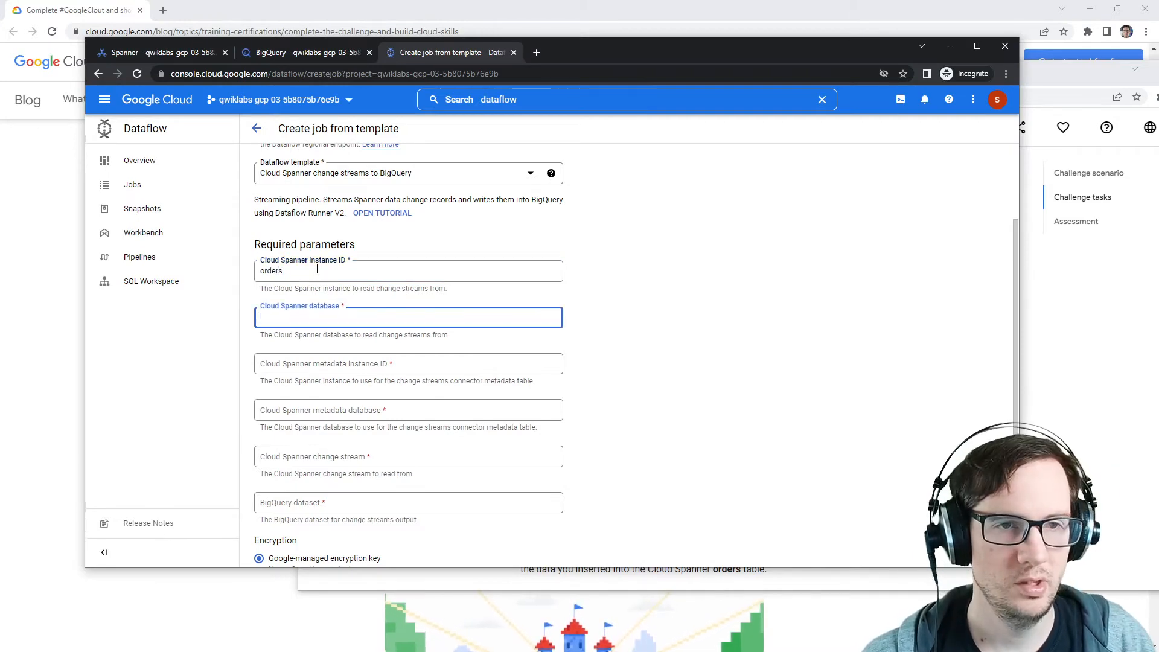
Step: Check the Spanner database overview and set the Cloud Spanner database parameter to orders
left_click(161, 55)
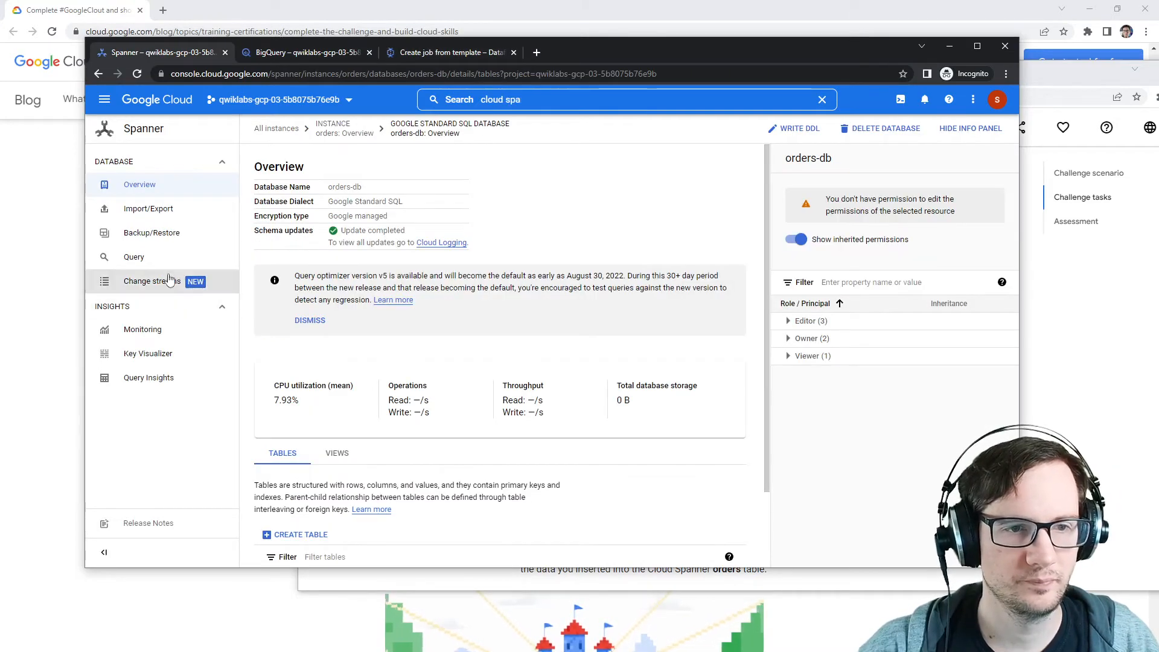
scroll(353, 363, "down", 3)
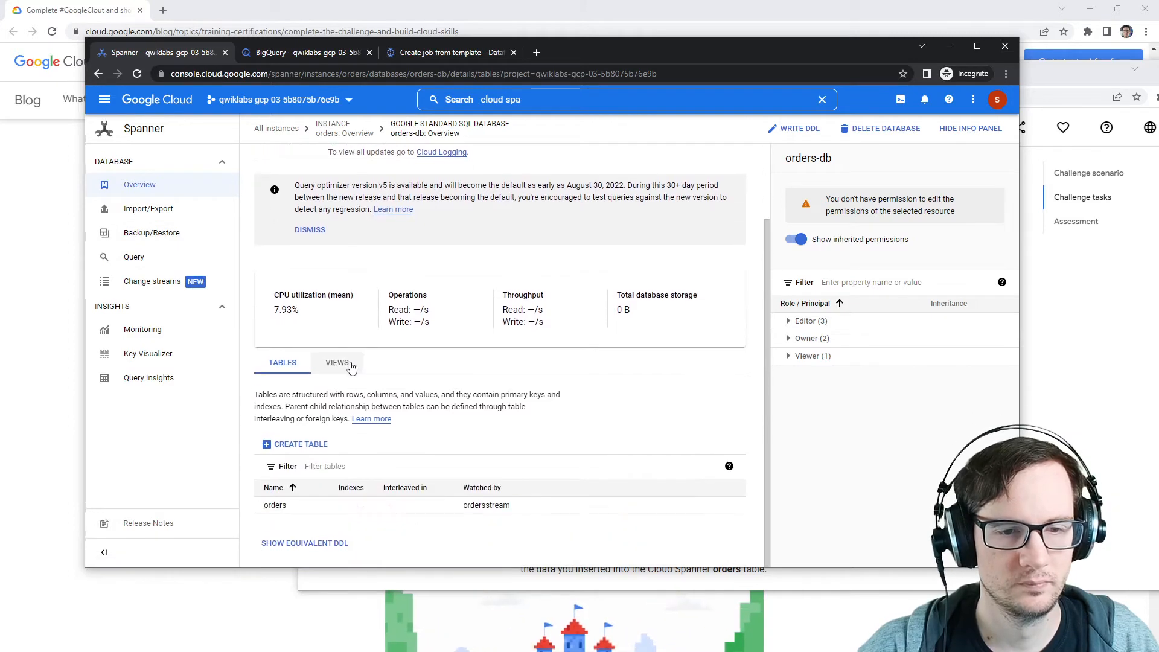
left_click(477, 53)
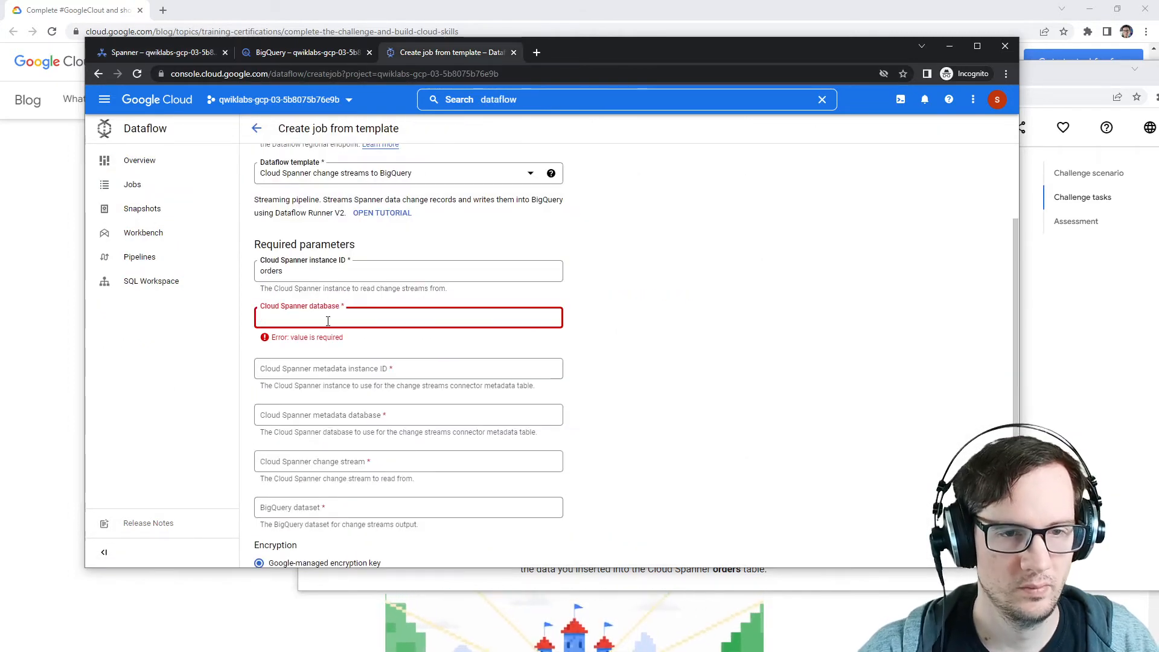
type("orders")
Step: Set the Cloud Spanner metadata instance ID to meta and the metadata database to meta-db
left_click(442, 362)
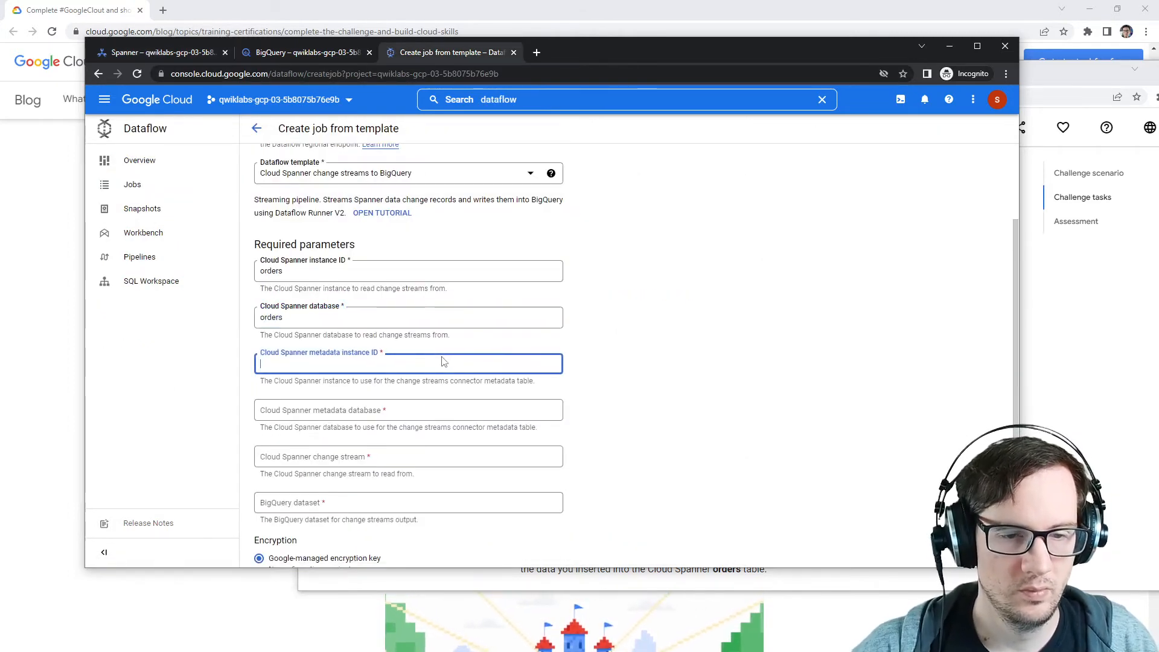
type("meta")
key("Tab")
type("m")
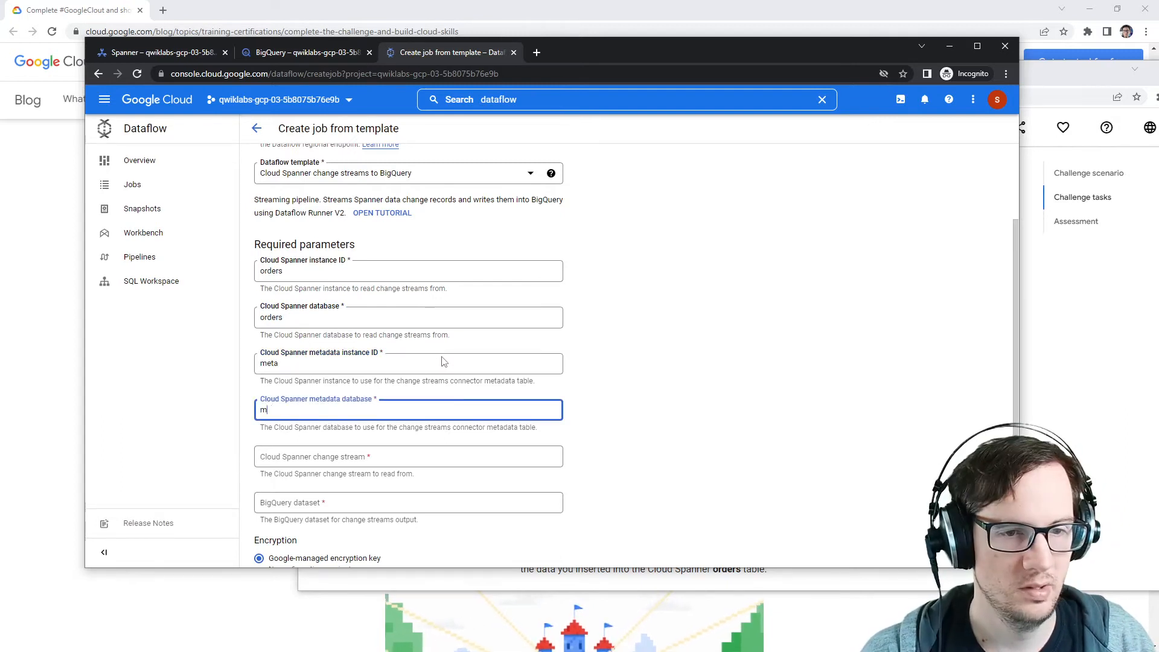
key("Tab")
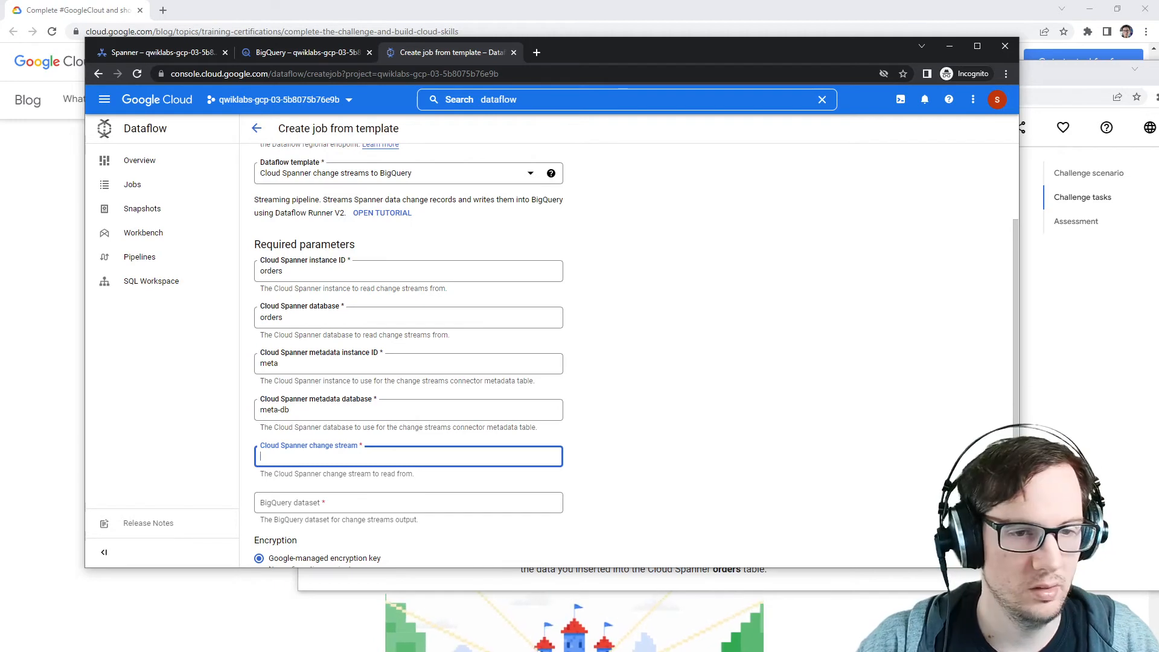
Step: Set the BigQuery dataset parameter to stream_meta
left_click(365, 507)
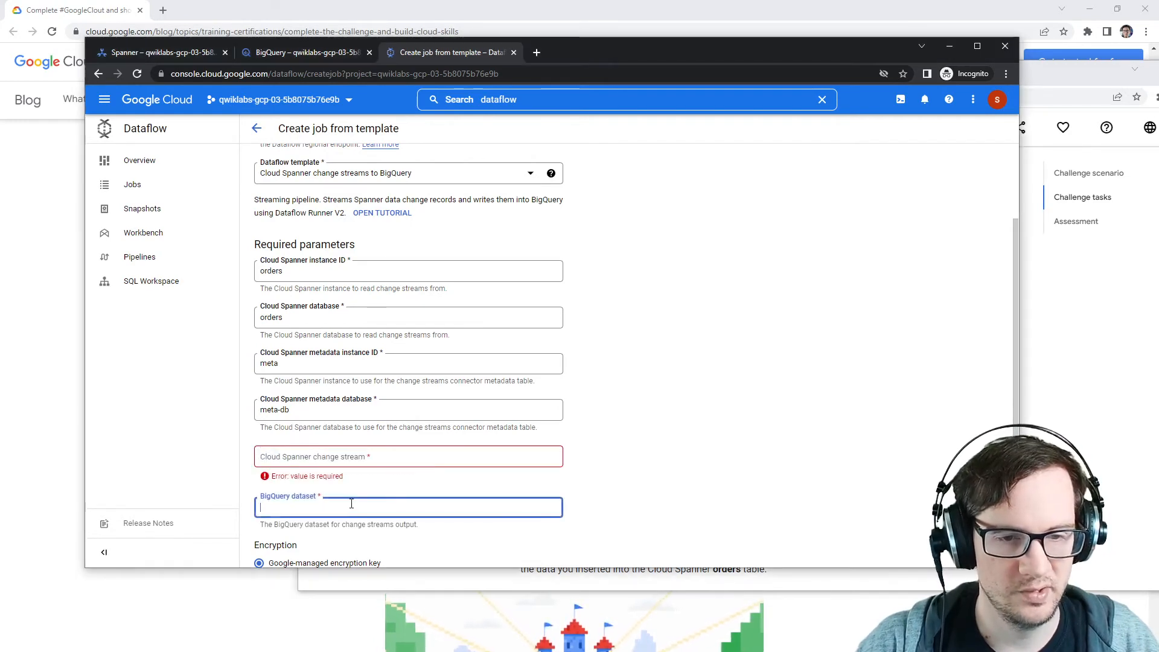
type("stream_meta")
left_click(406, 449)
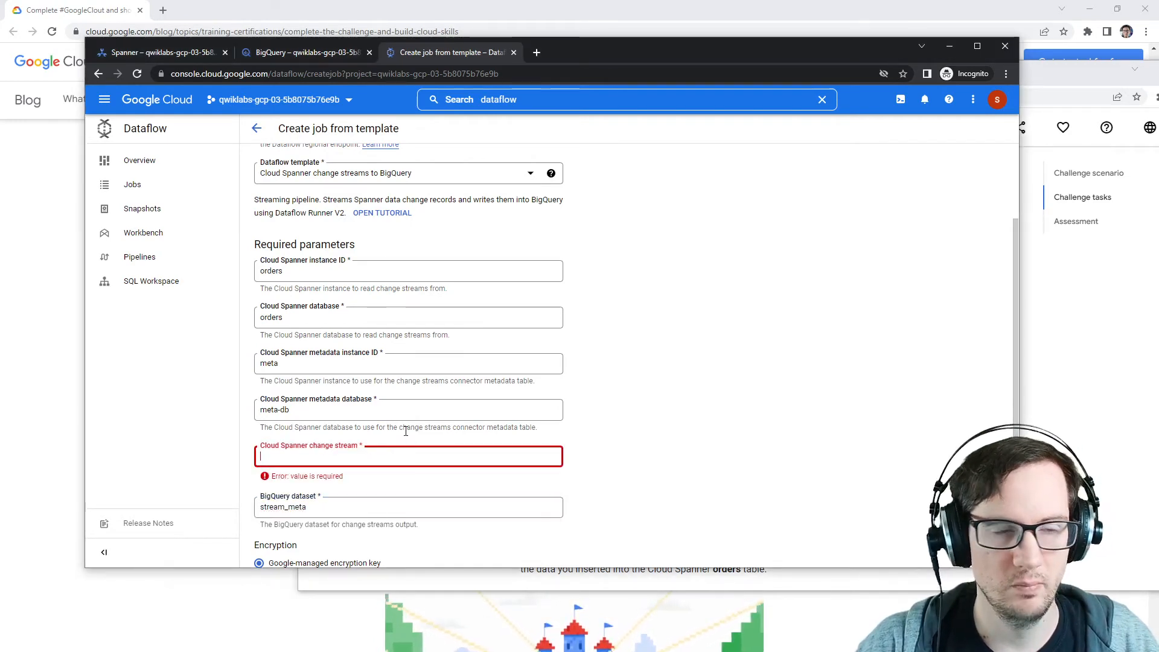
Step: Copy the ordersstream name from the lab instructions and set the Cloud Spanner change stream parameter to ordersstream
left_click(1079, 341)
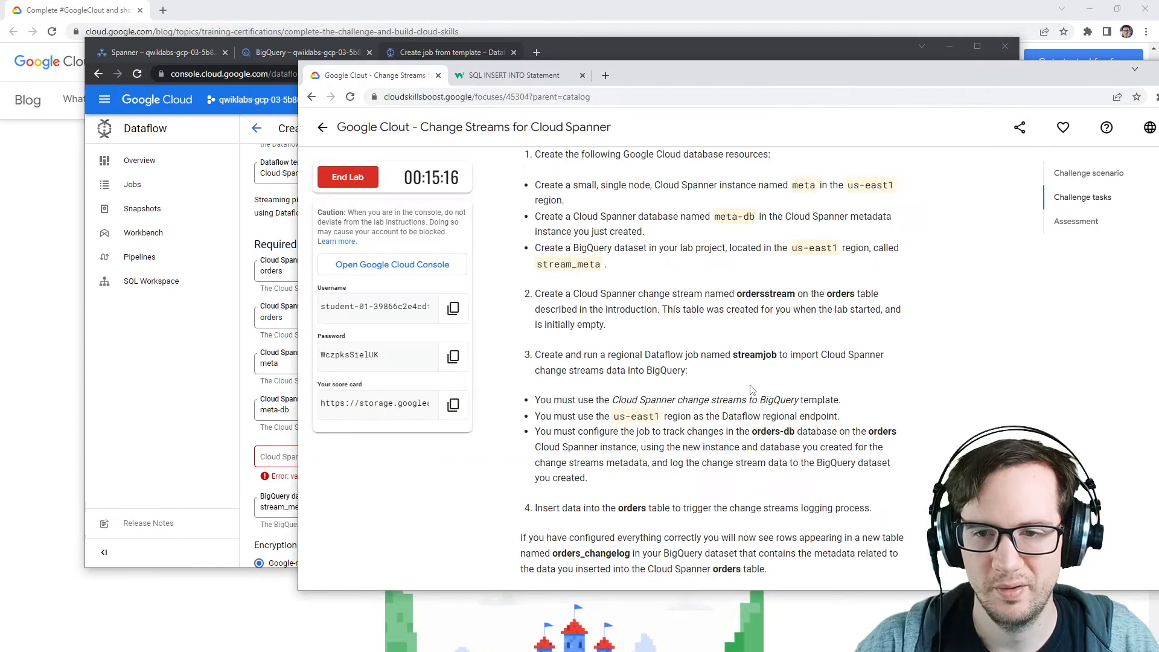
double_click(755, 355)
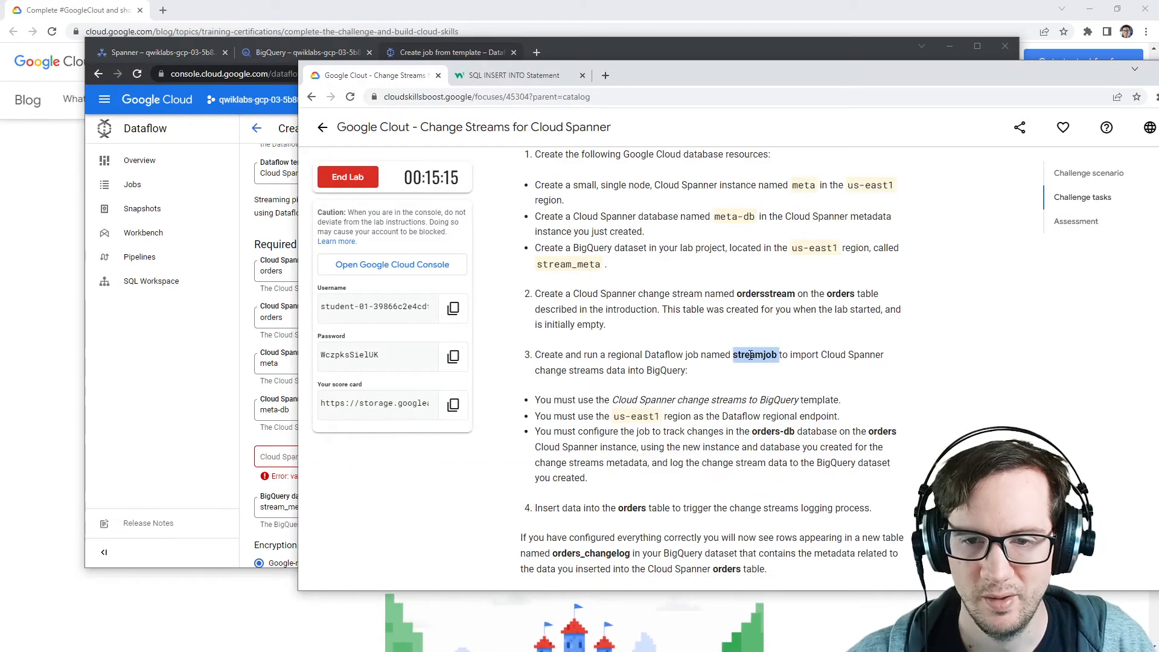
double_click(782, 293)
key("ctrl+c")
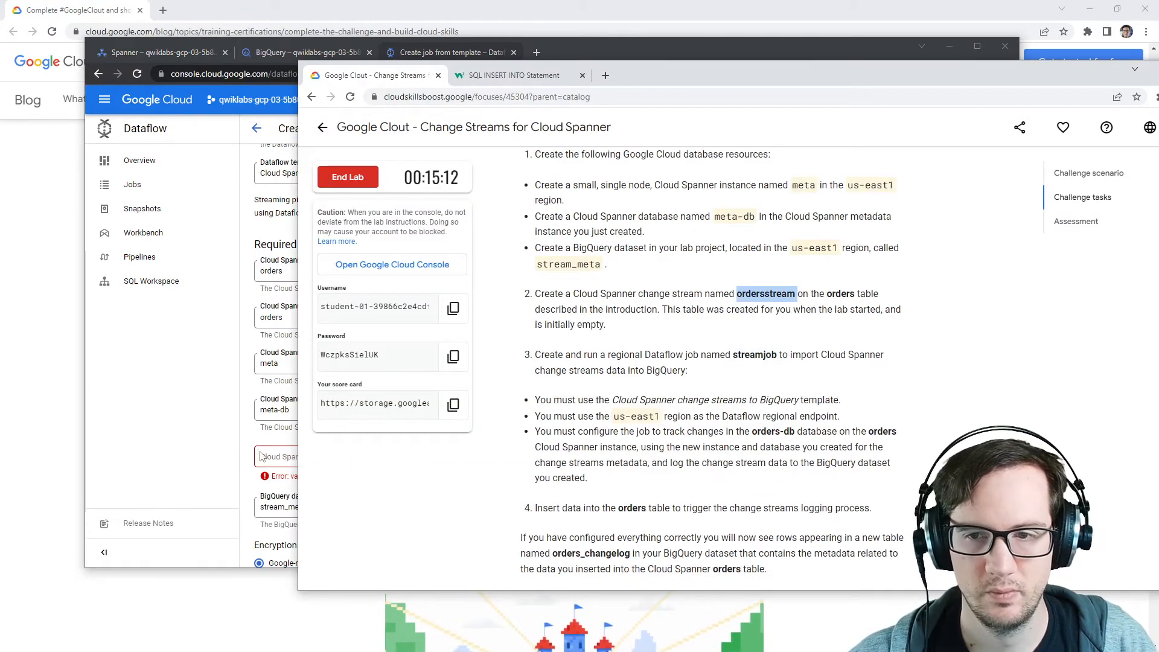
key("alt+Tab")
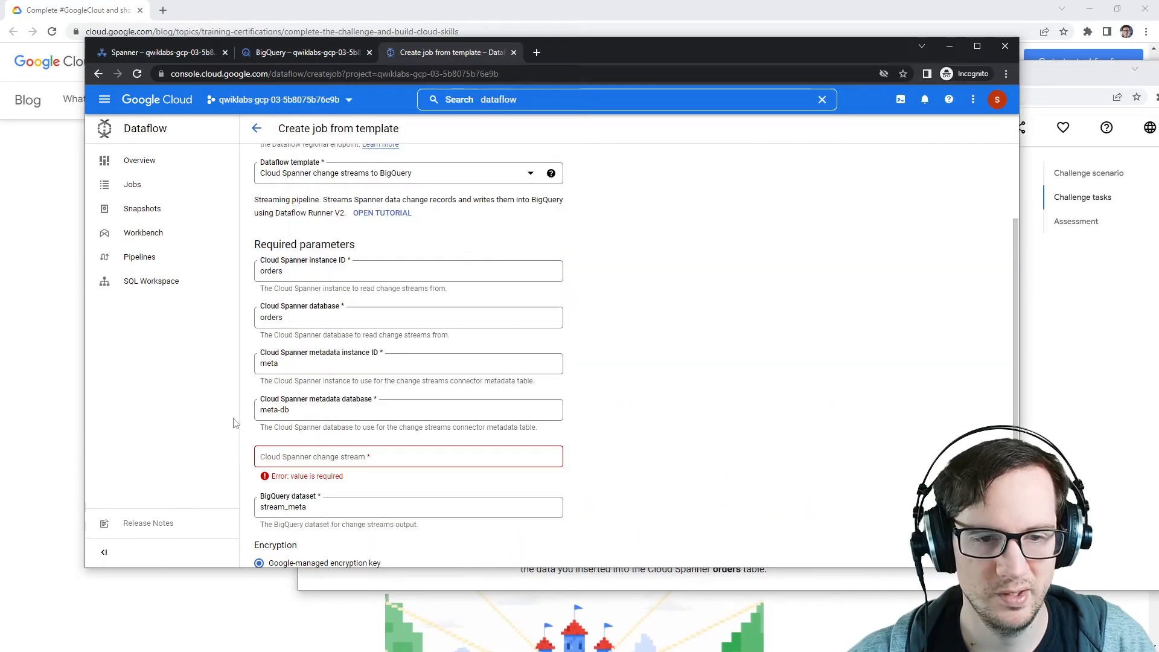
left_click(436, 452)
key("ctrl+v")
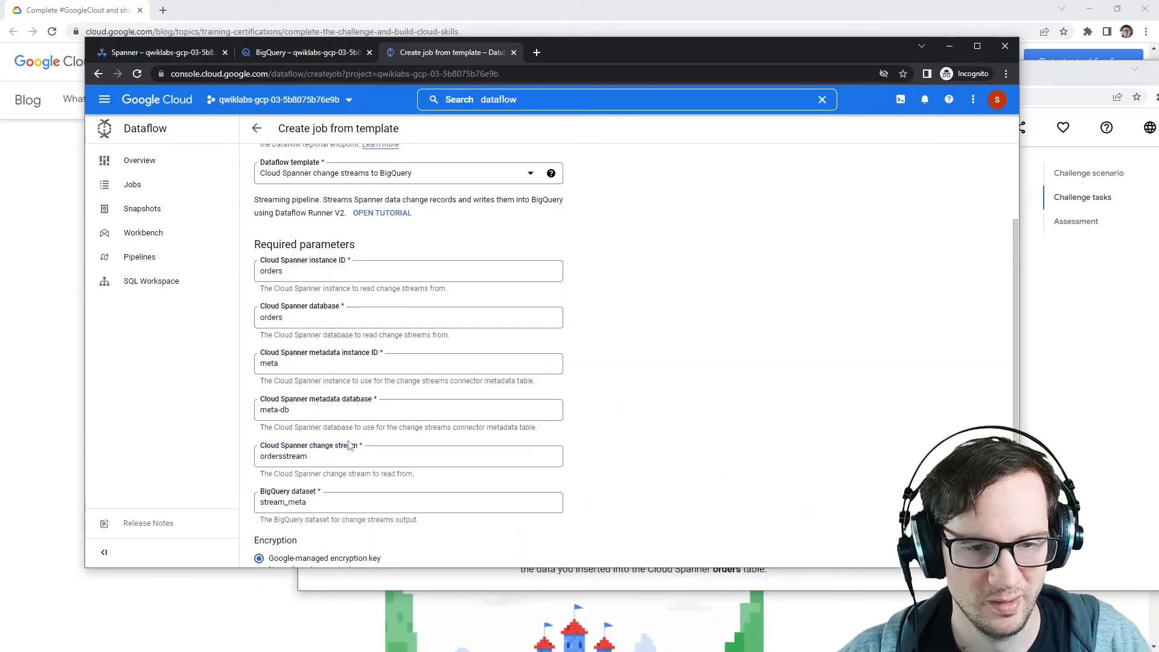
Step: Review the optional parameters and run the streamjob Dataflow job
scroll(286, 386, "down", 2)
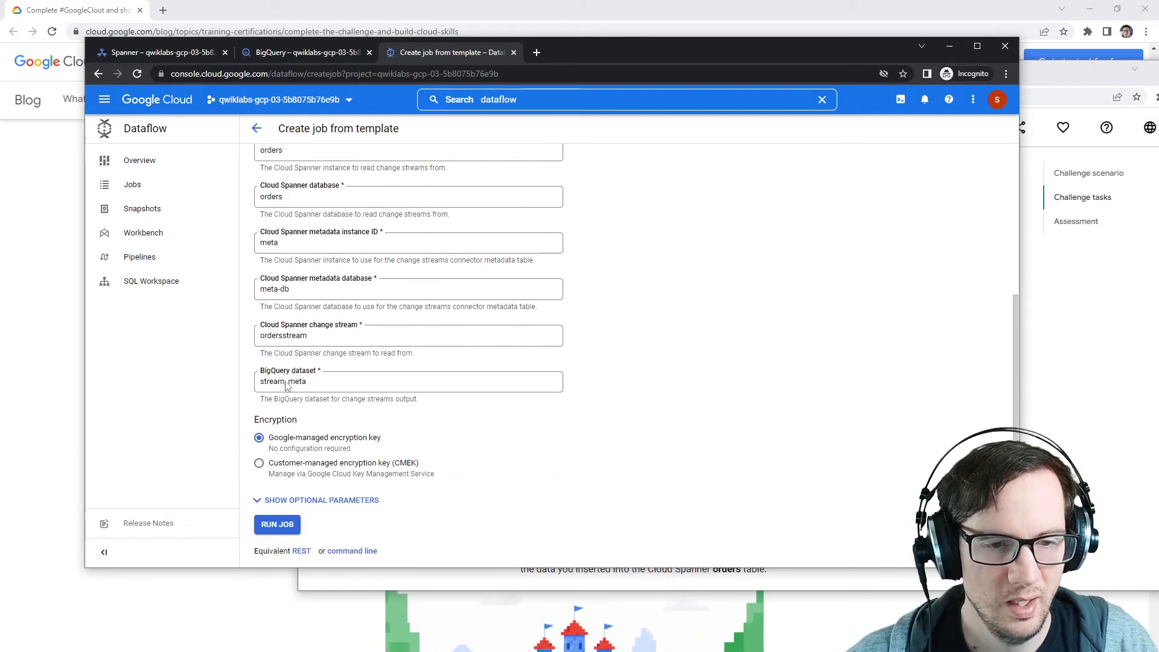
left_click(308, 501)
scroll(240, 350, "down", 10)
scroll(265, 377, "up", 4)
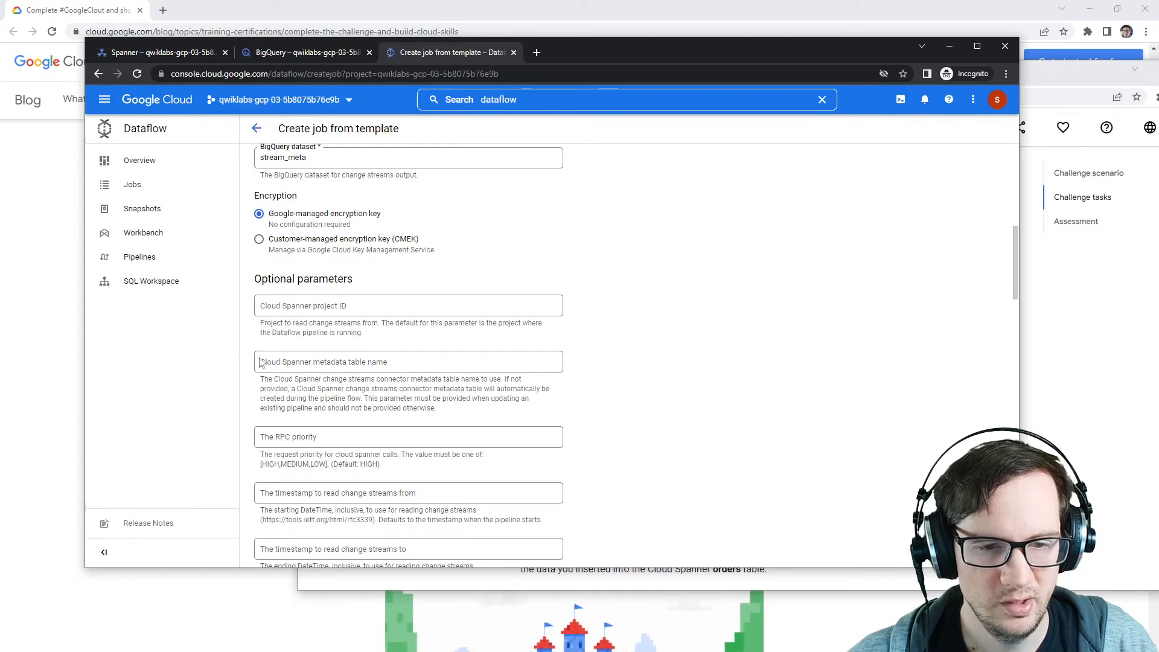
scroll(308, 361, "down", 5)
scroll(356, 366, "down", 12)
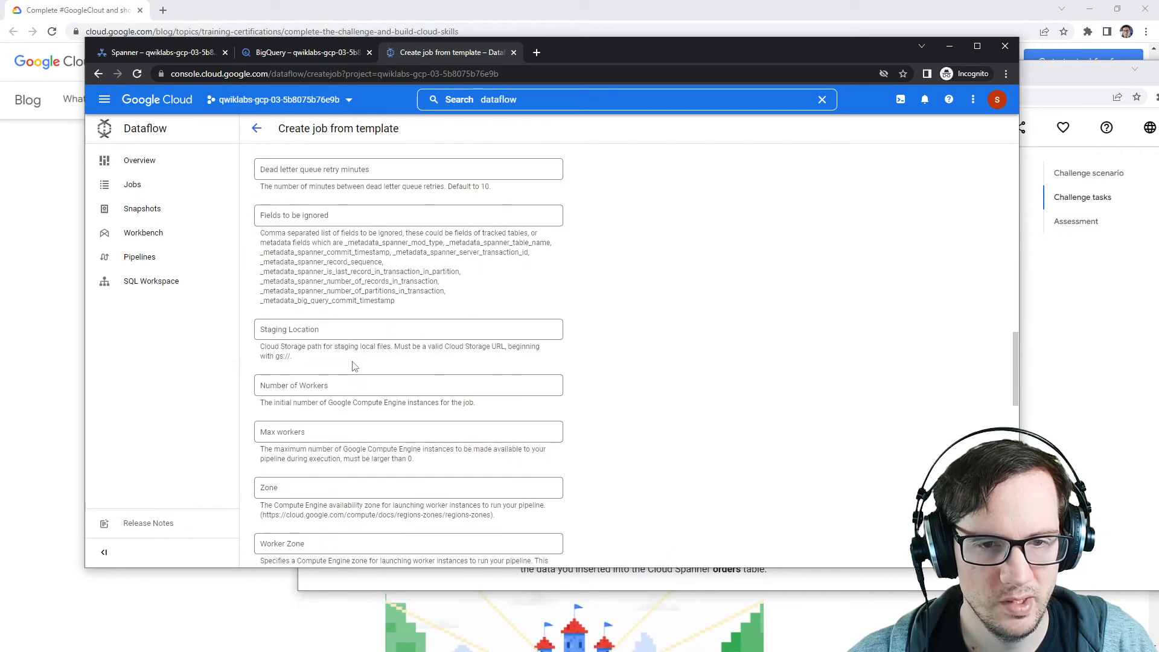
scroll(354, 365, "down", 3)
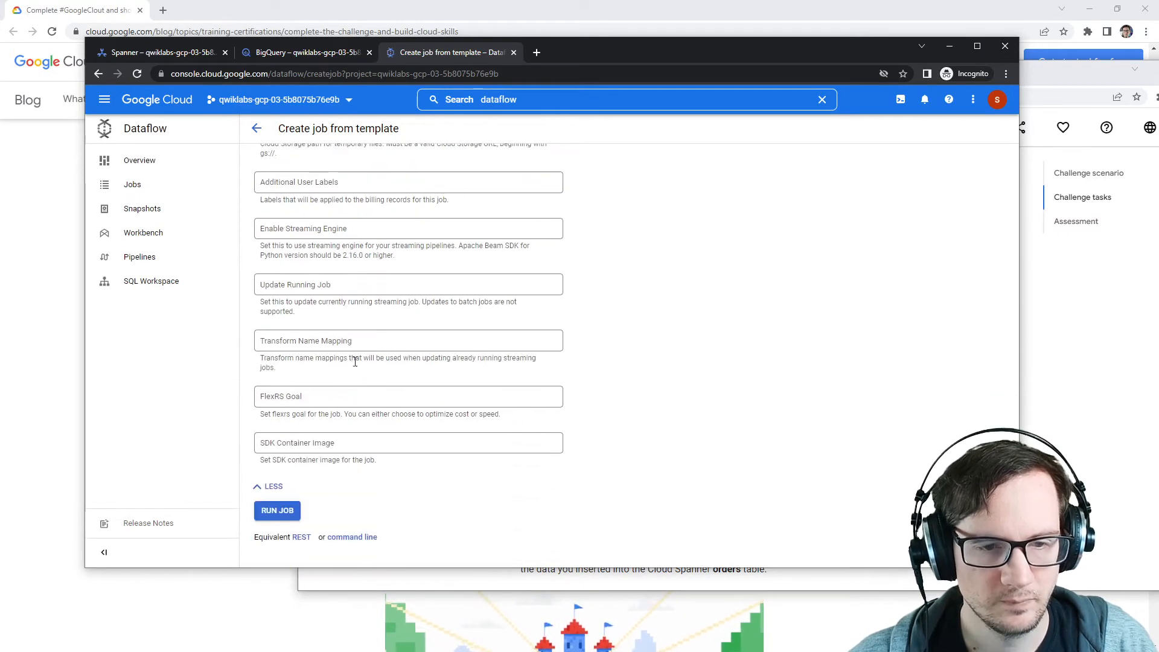
left_click(279, 511)
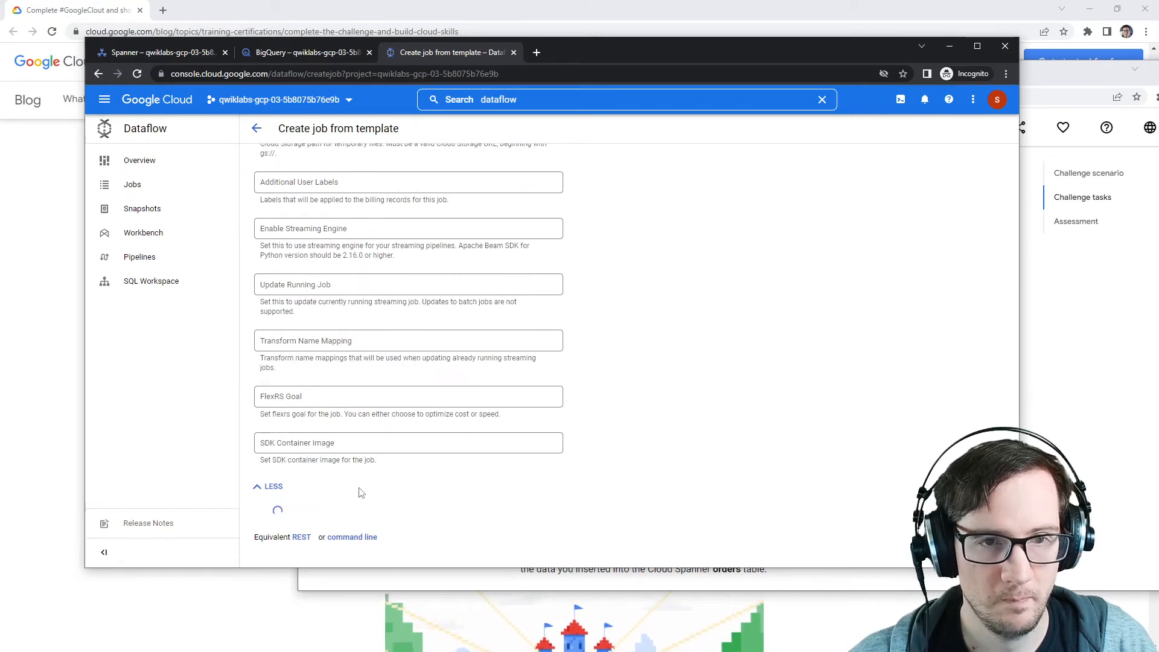
Step: Review the lab scenario and the streamjob job details, then return to the Dataflow jobs list
key("alt+Tab")
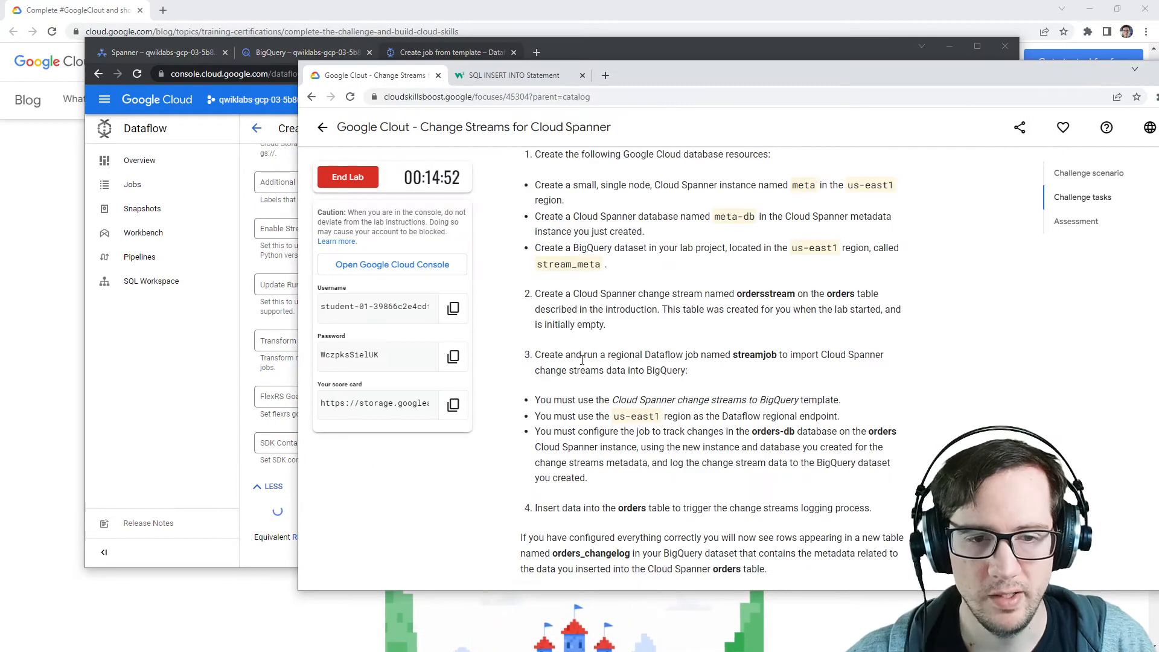
scroll(610, 335, "down", 3)
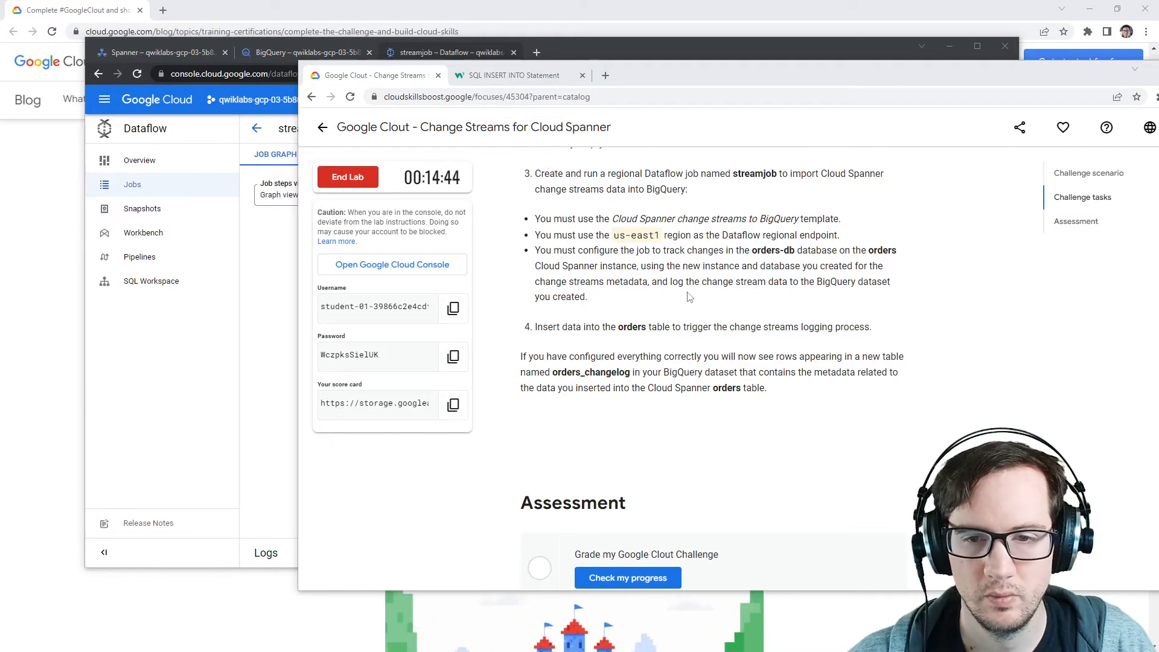
scroll(691, 297, "up", 2)
scroll(690, 296, "up", 8)
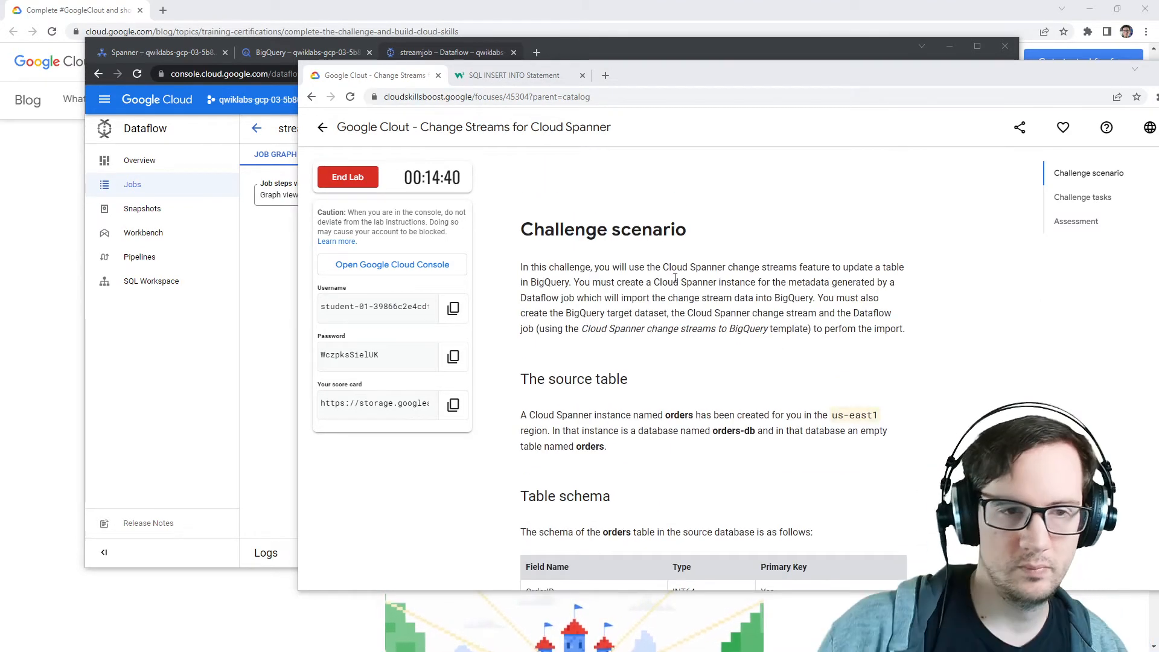
left_click(248, 154)
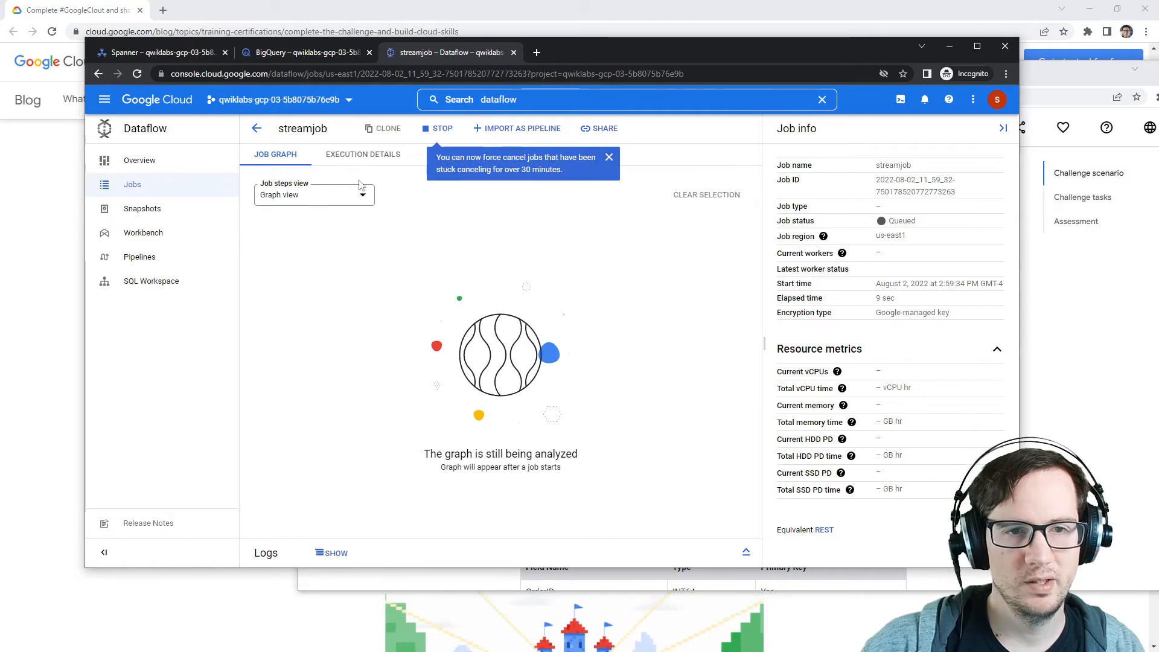
left_click(609, 157)
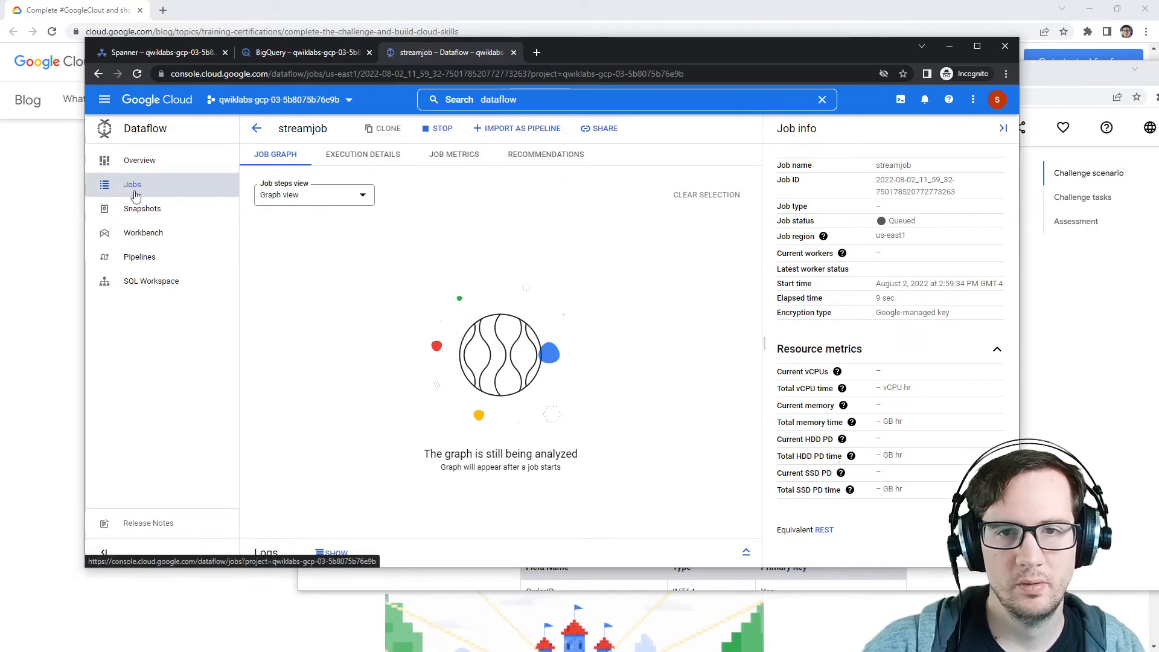
left_click(257, 128)
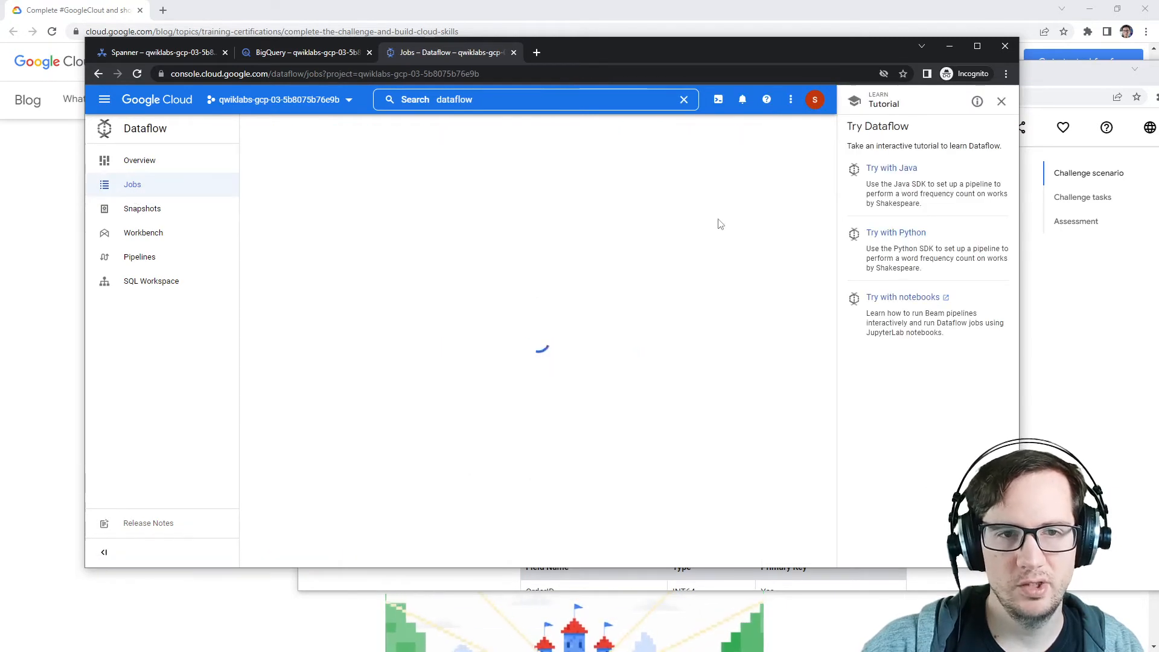
Step: Reread the lab's challenge tasks about the orders_changelog table and check the Dataflow jobs list
key("alt+Tab")
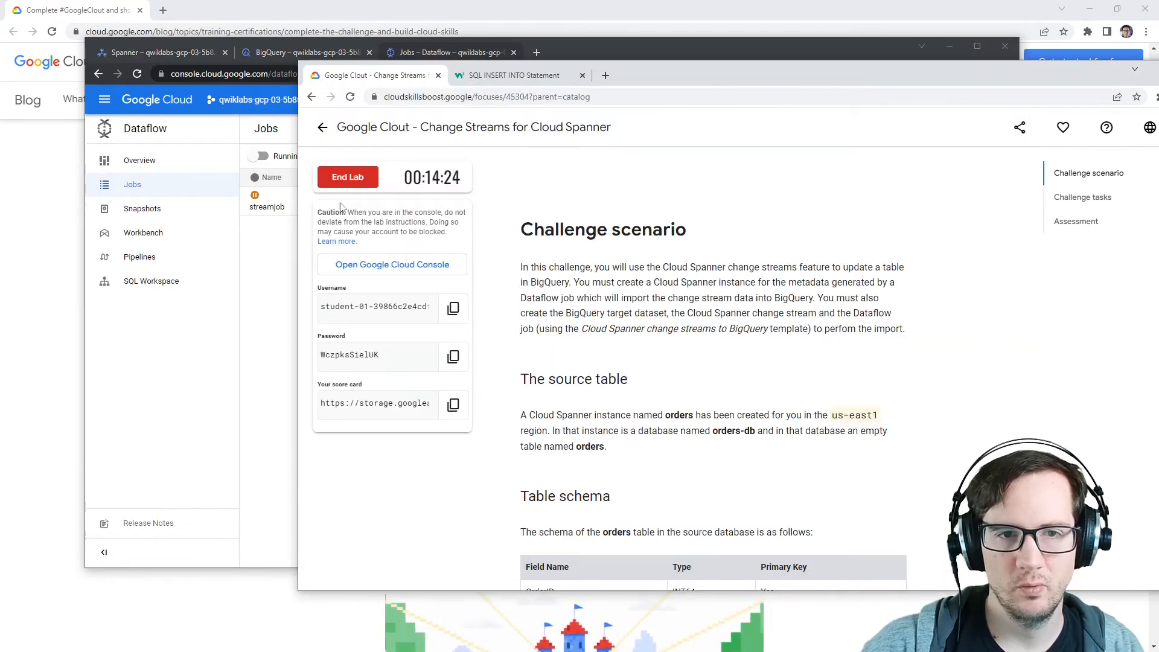
left_click(278, 285)
left_click_drag(772, 52, 707, 52)
left_click(1045, 273)
scroll(746, 312, "down", 8)
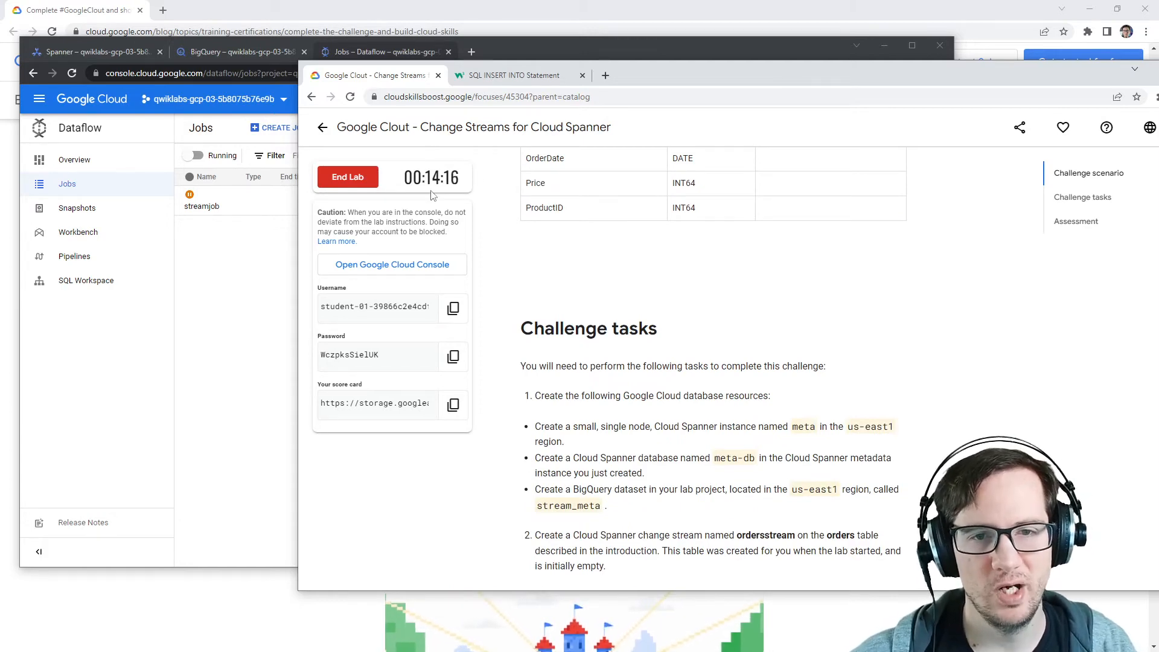
scroll(664, 281, "down", 4)
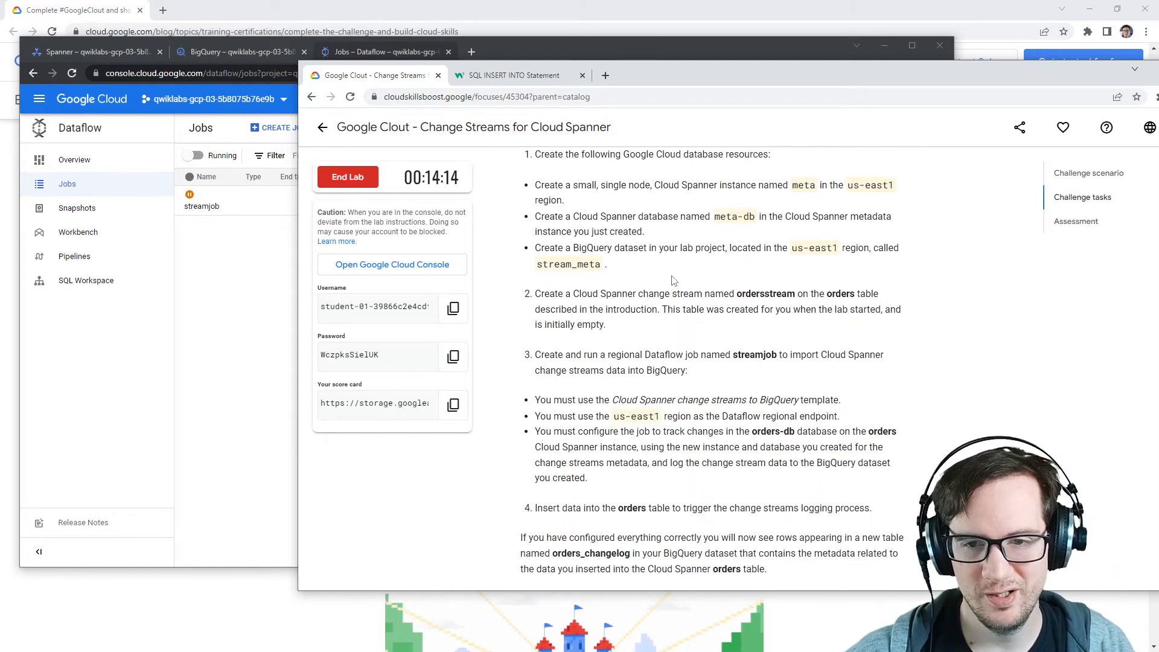
scroll(673, 282, "down", 2)
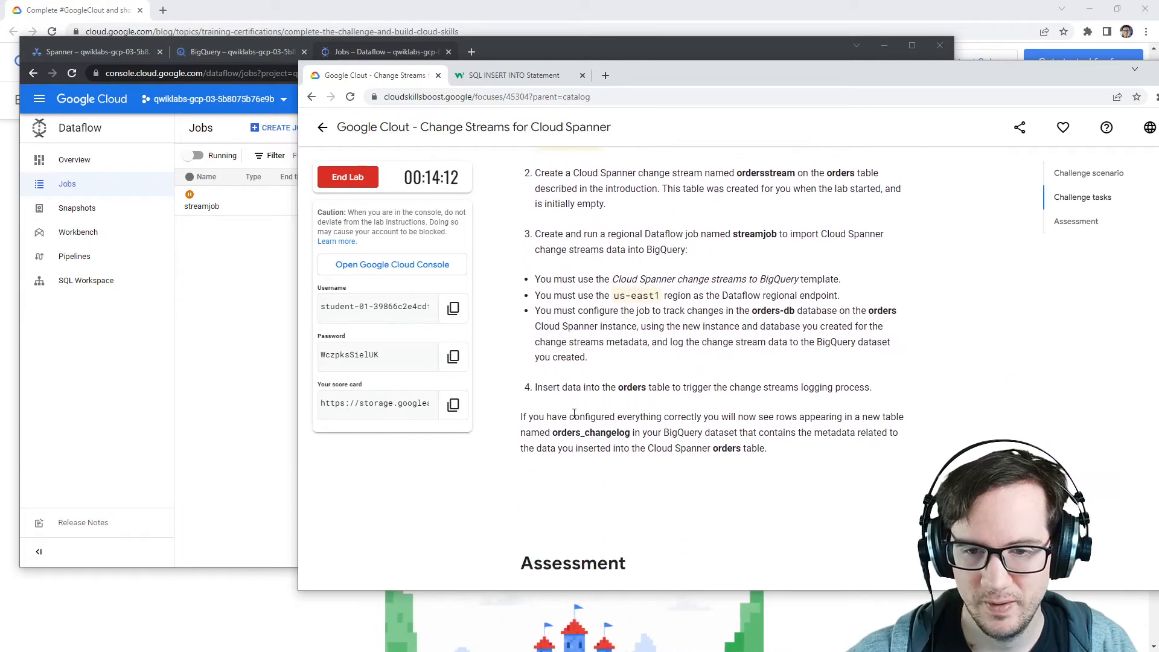
left_click_drag(522, 417, 854, 437)
left_click(839, 419)
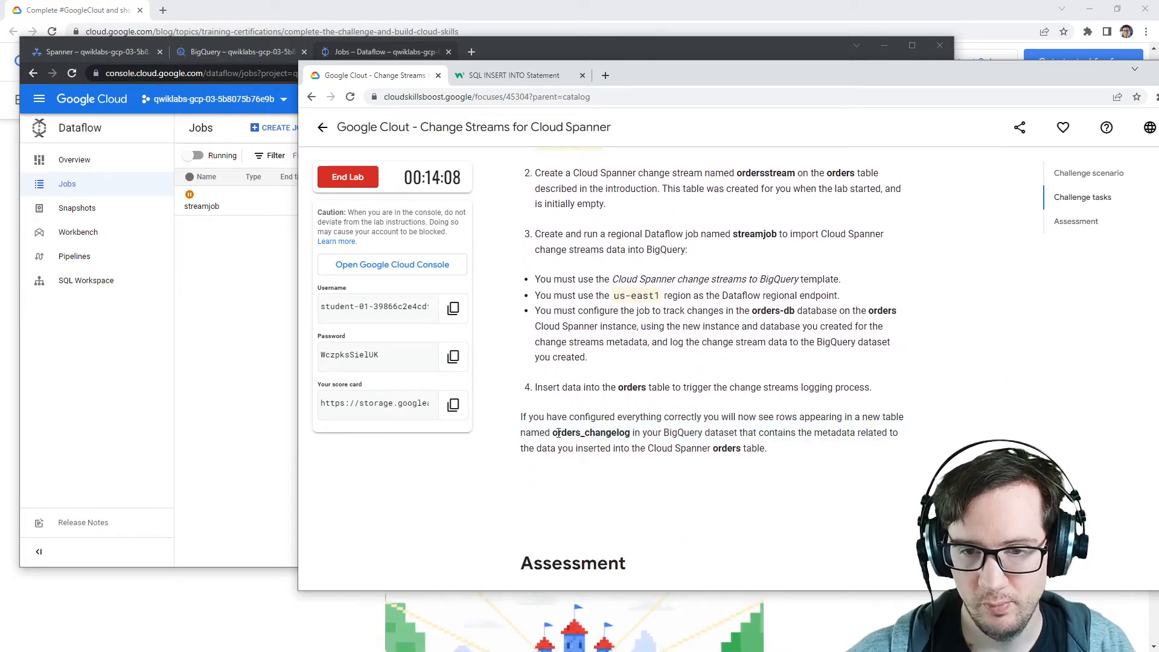
left_click_drag(559, 434, 631, 433)
left_click_drag(652, 433, 885, 432)
left_click(888, 451)
left_click(235, 200)
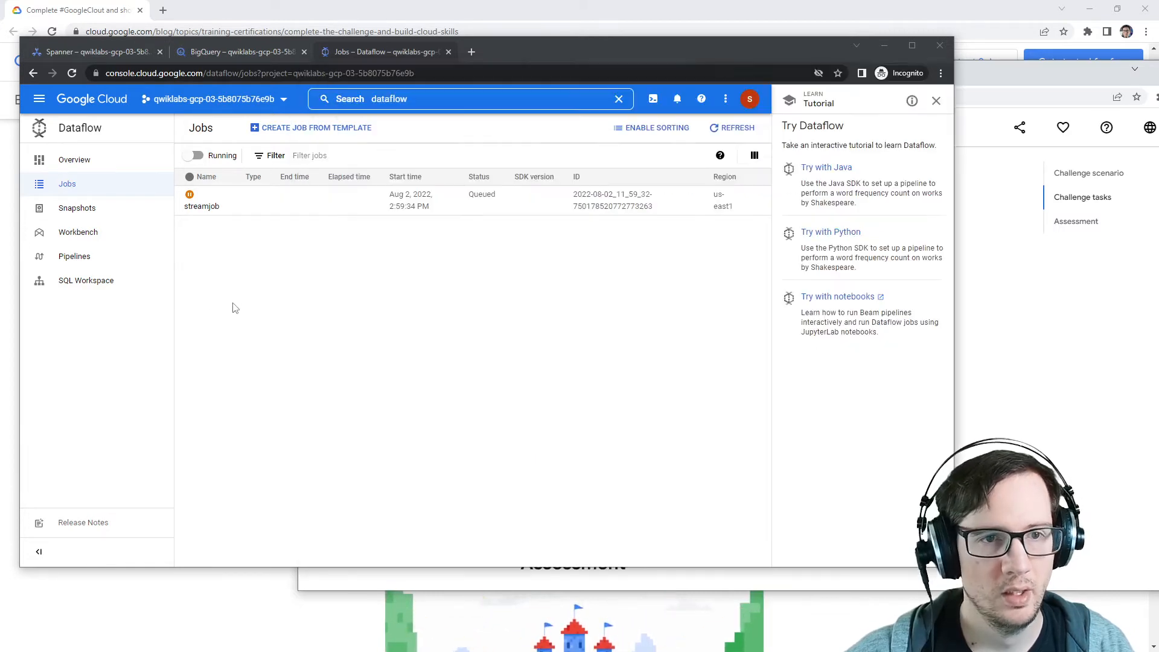
Step: Expand the lab project in BigQuery Explorer and compare its datasets with the lab task list
left_click(207, 52)
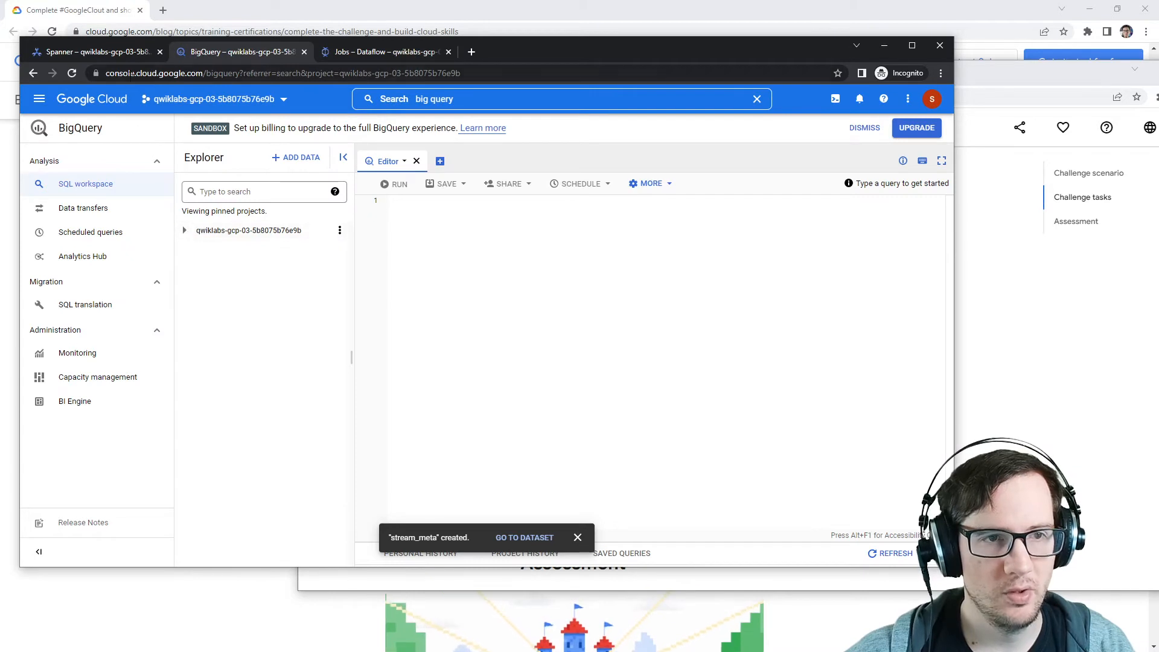
left_click(184, 230)
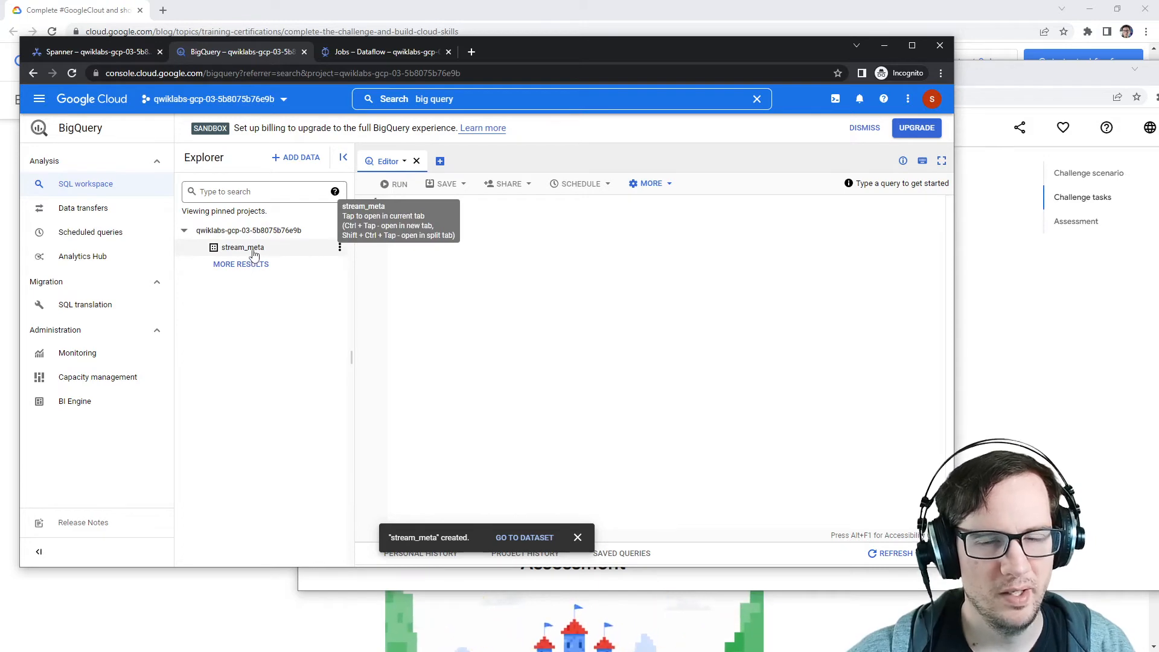
left_click(1108, 389)
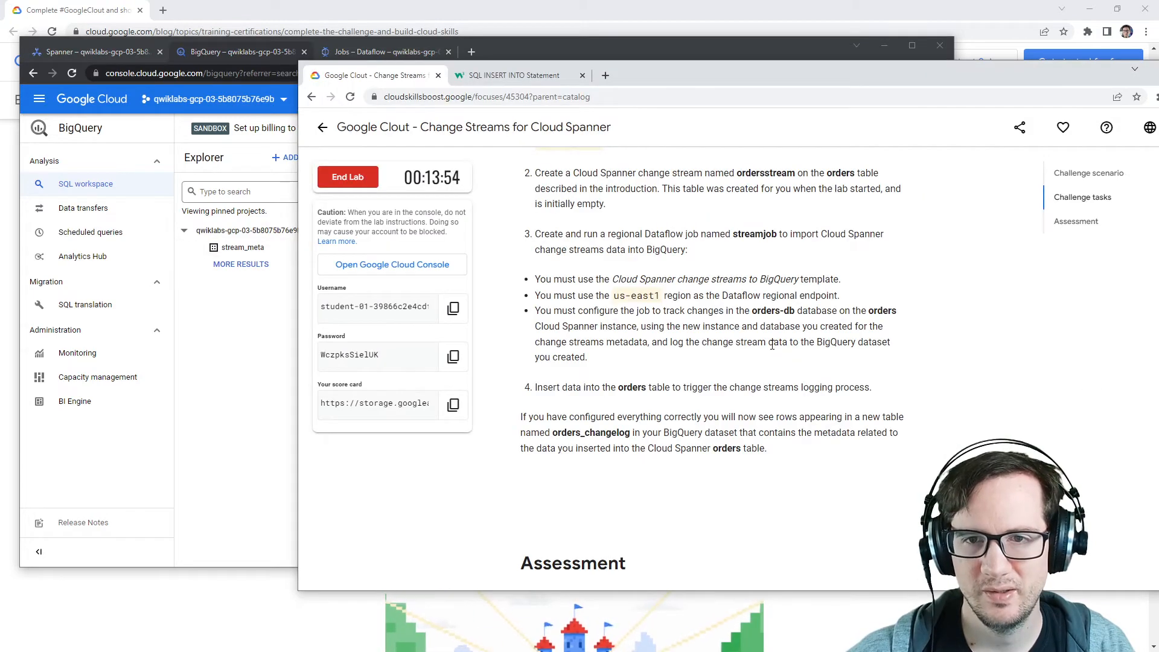
scroll(772, 345, "up", 2)
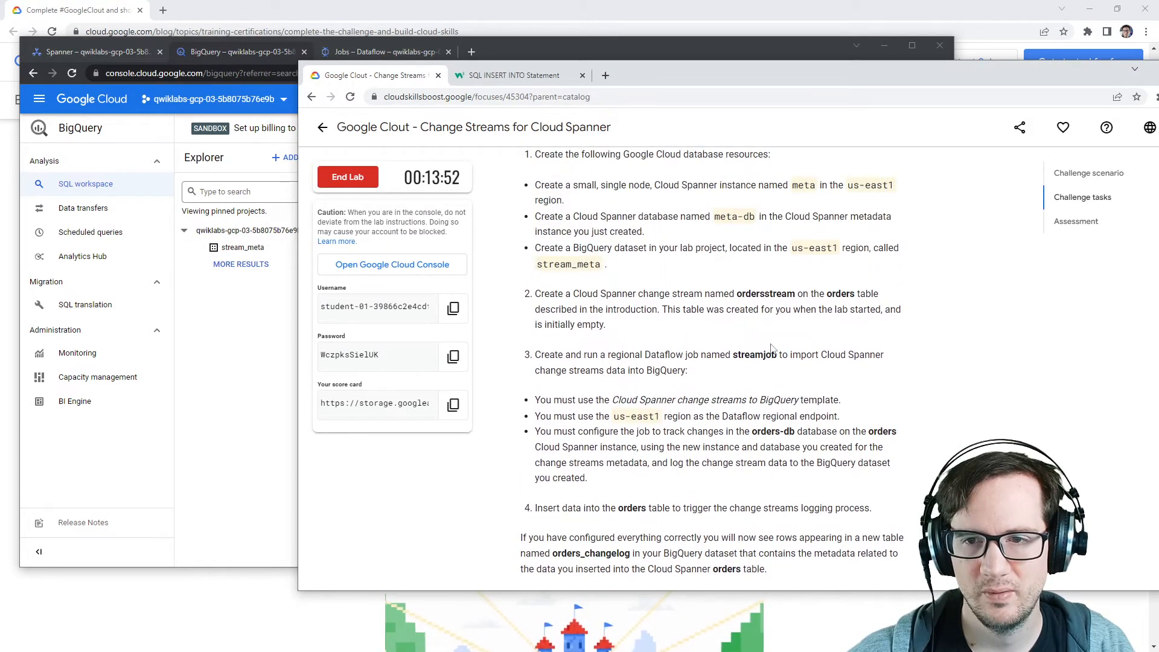
scroll(771, 349, "up", 1)
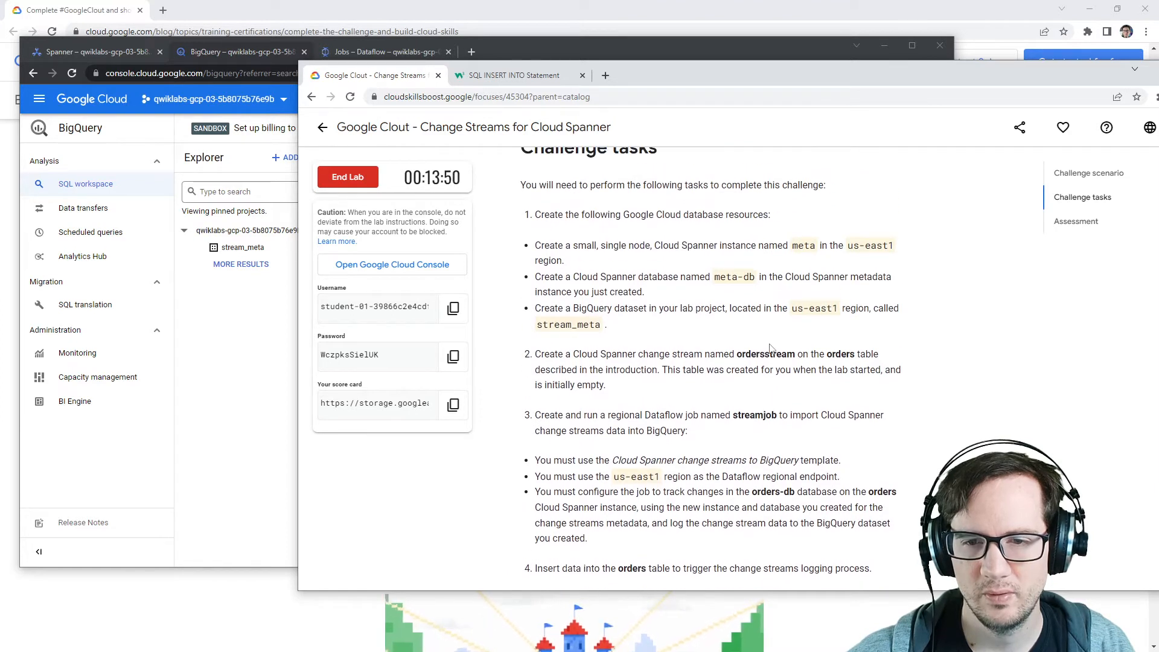
left_click_drag(544, 414, 793, 415)
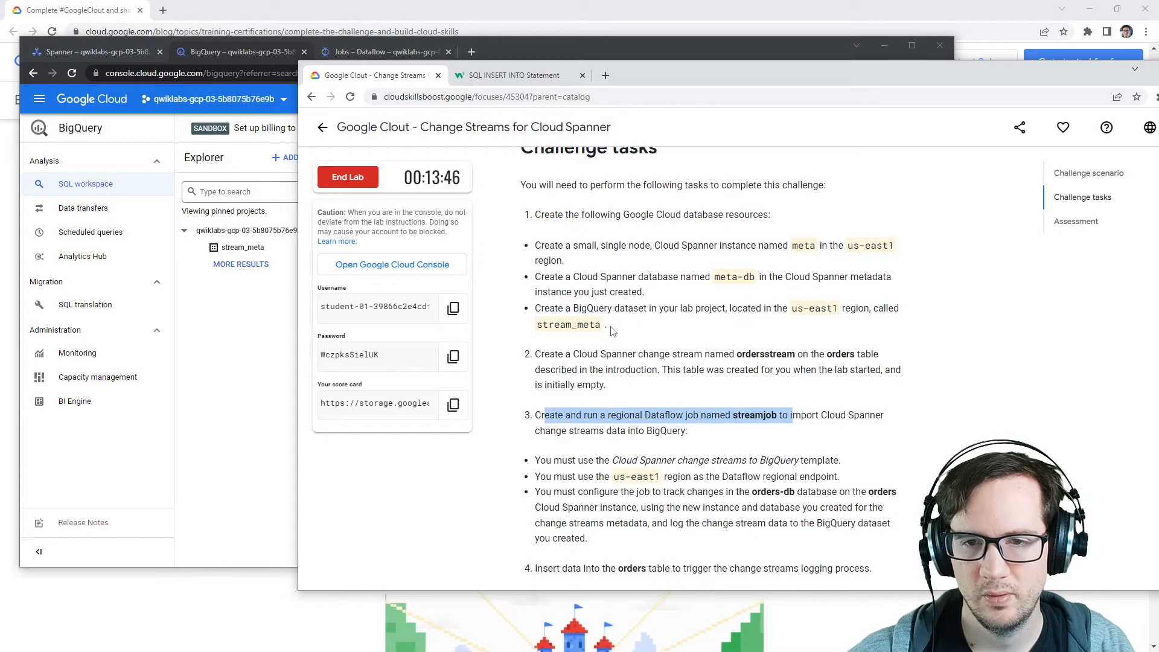
double_click(569, 324)
left_click(288, 370)
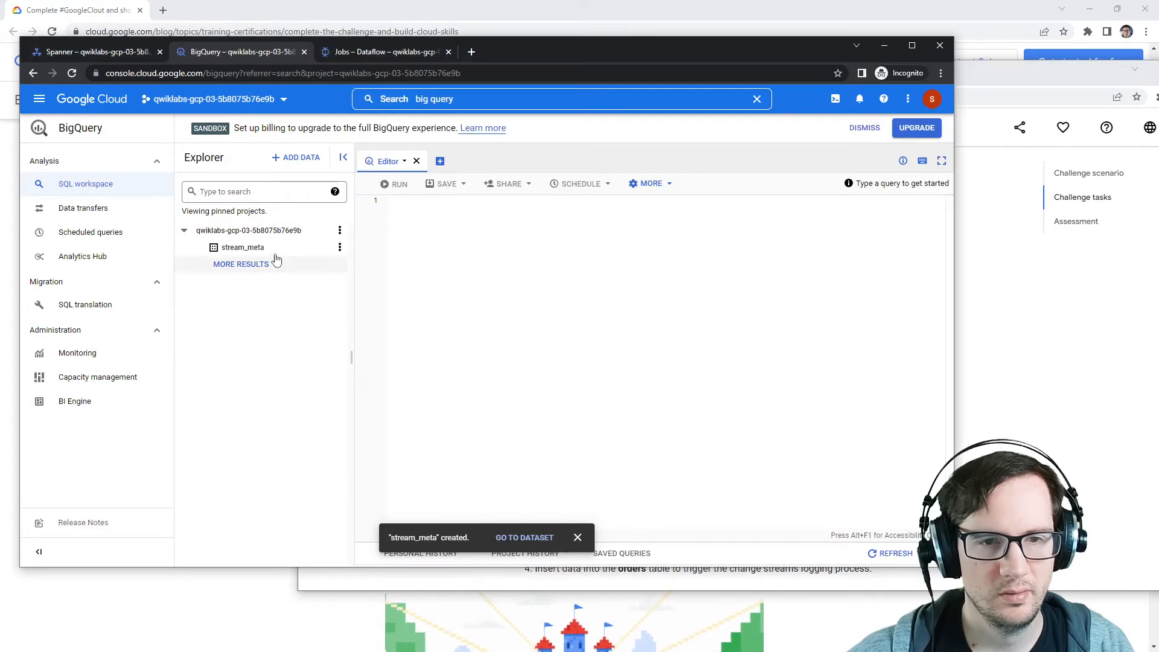
left_click(340, 248)
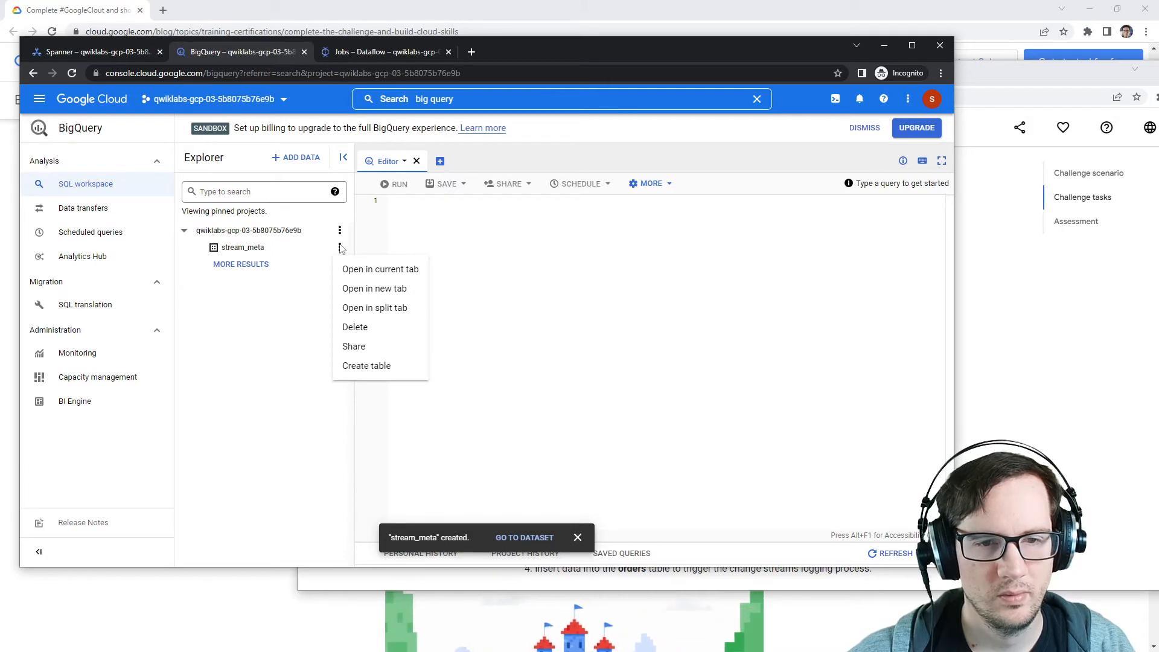
left_click(296, 333)
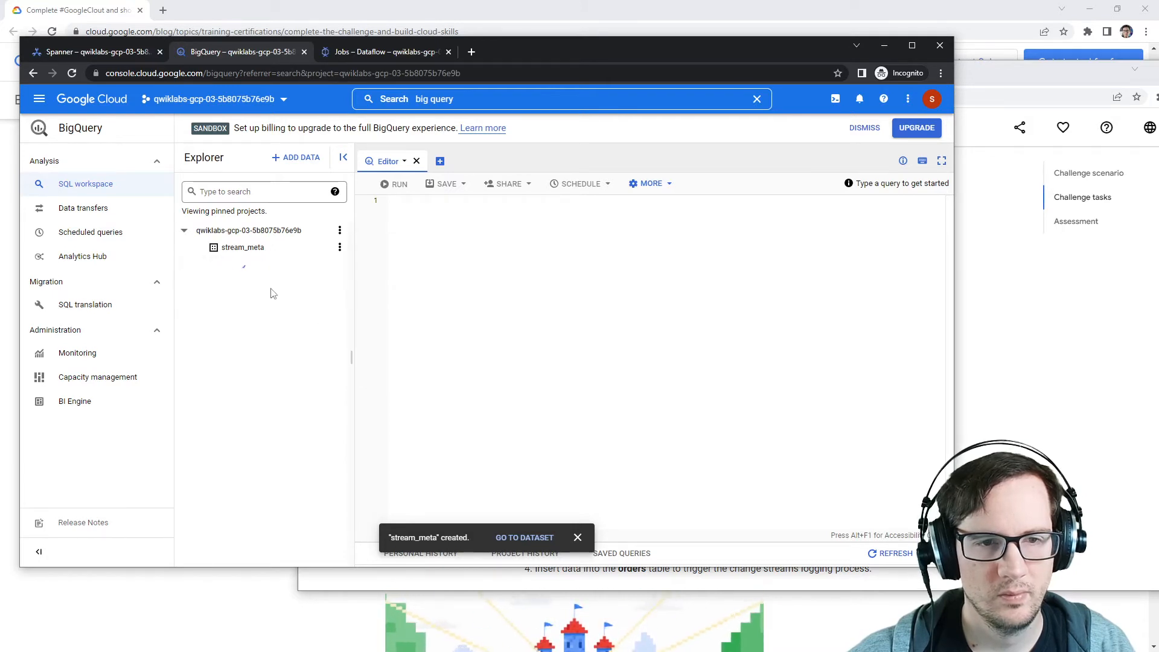
left_click(341, 248)
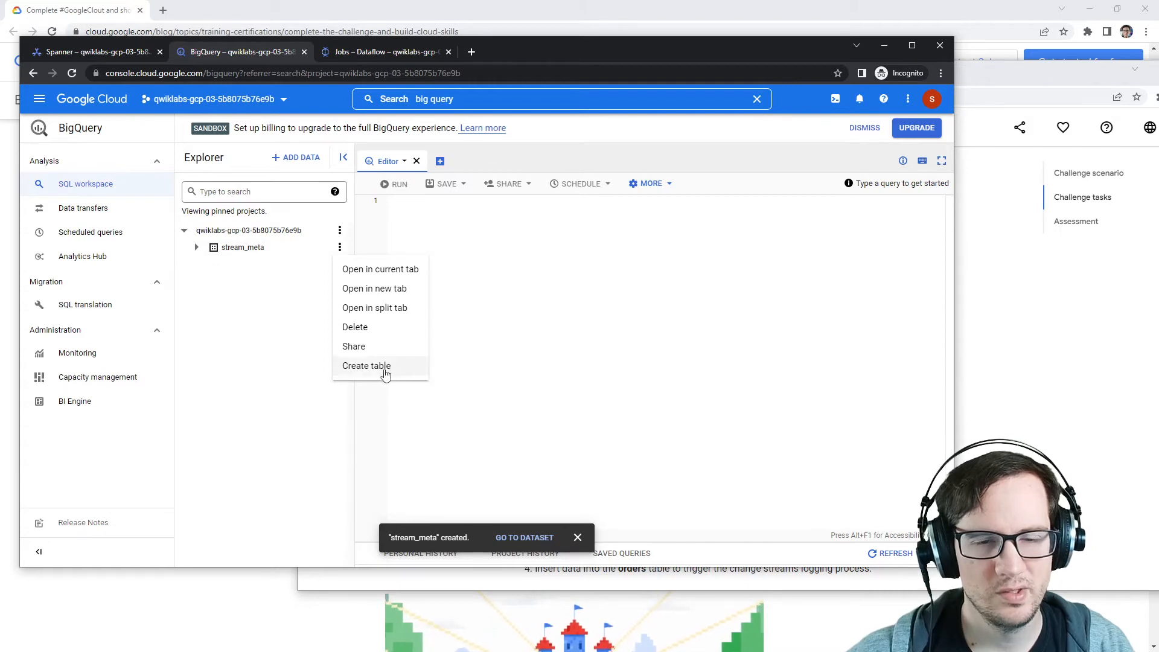
left_click(1061, 384)
scroll(784, 397, "down", 7)
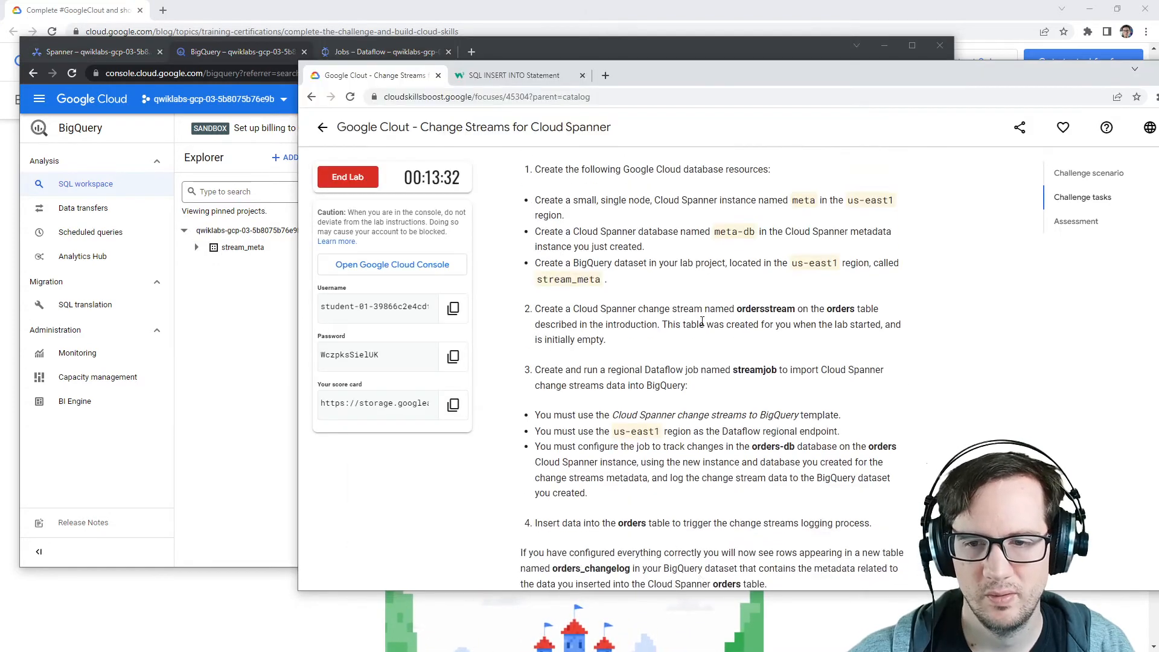
Step: Reread the lab's orders_changelog requirement, then switch to BigQuery and on to the Dataflow jobs list
left_click_drag(798, 296, 646, 328)
double_click(607, 313)
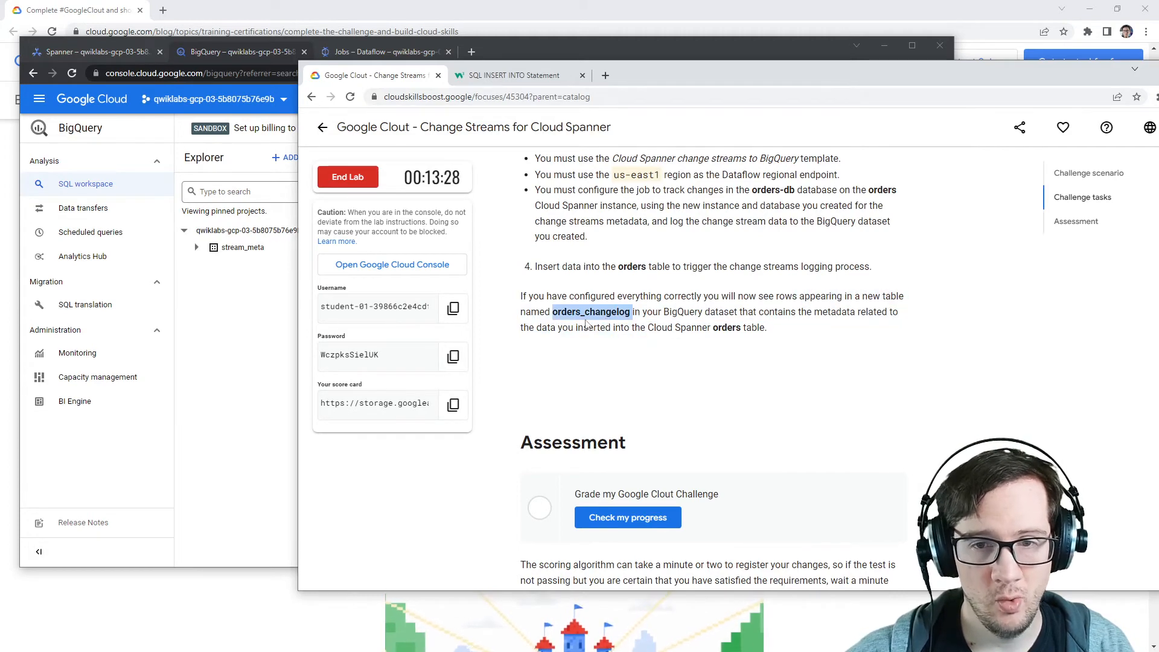
left_click(287, 298)
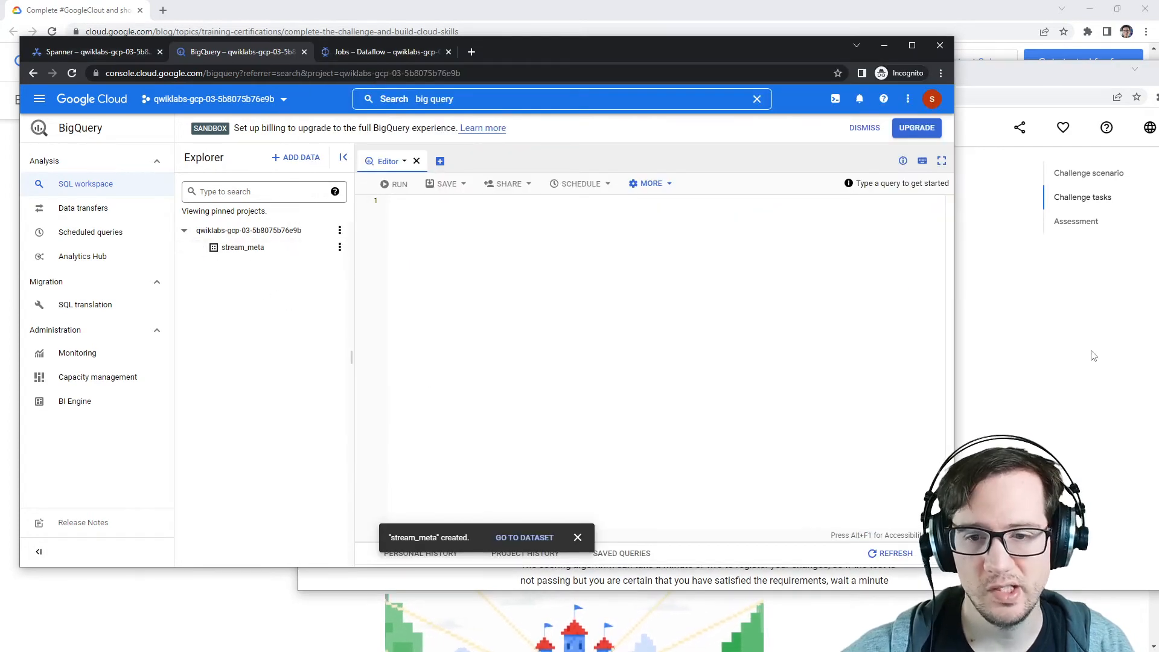
left_click(1092, 356)
left_click(233, 337)
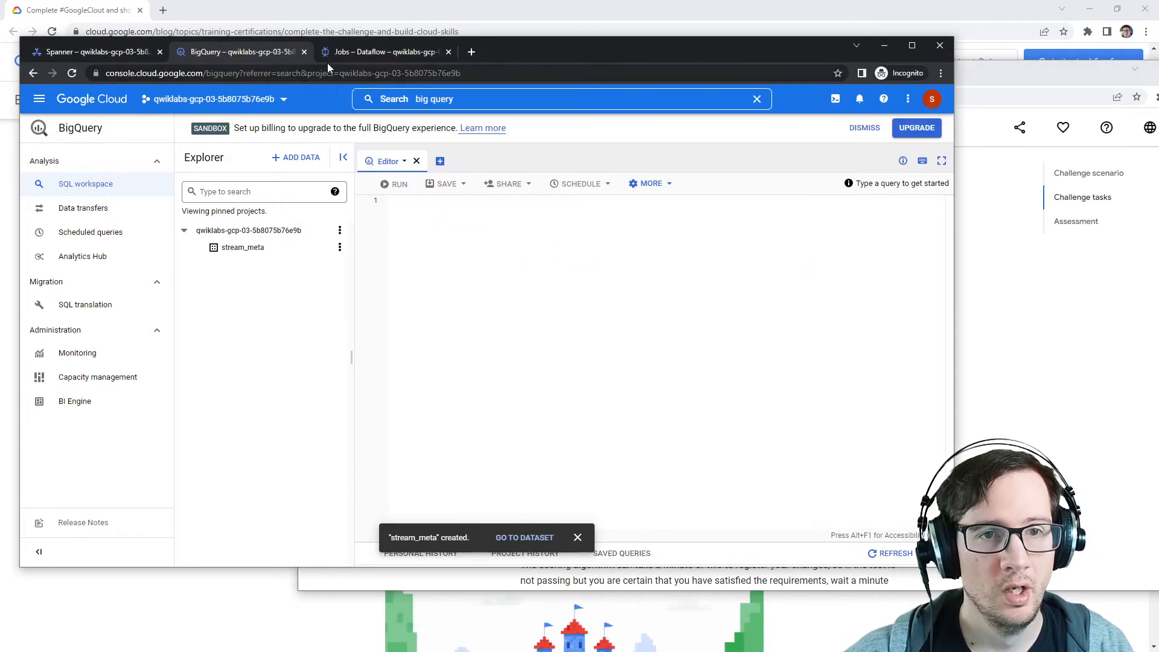
left_click(338, 53)
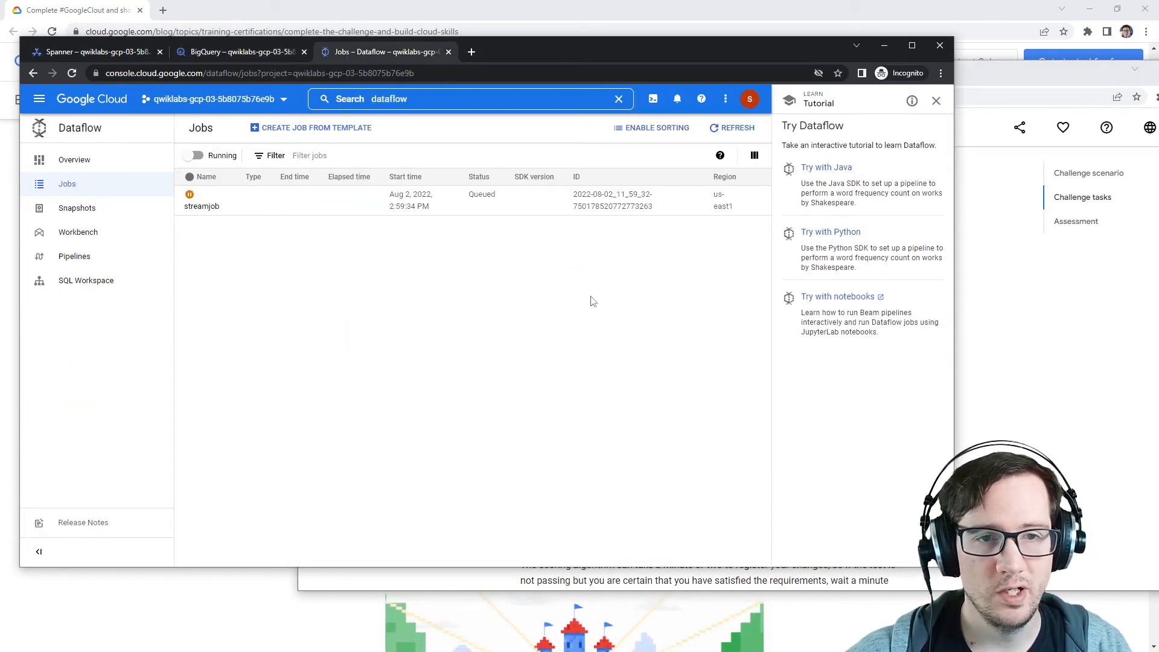
Step: Inspect the streamjob job's graph, execution details and metrics, then browse the Dataflow overview and pipelines pages
left_click(730, 128)
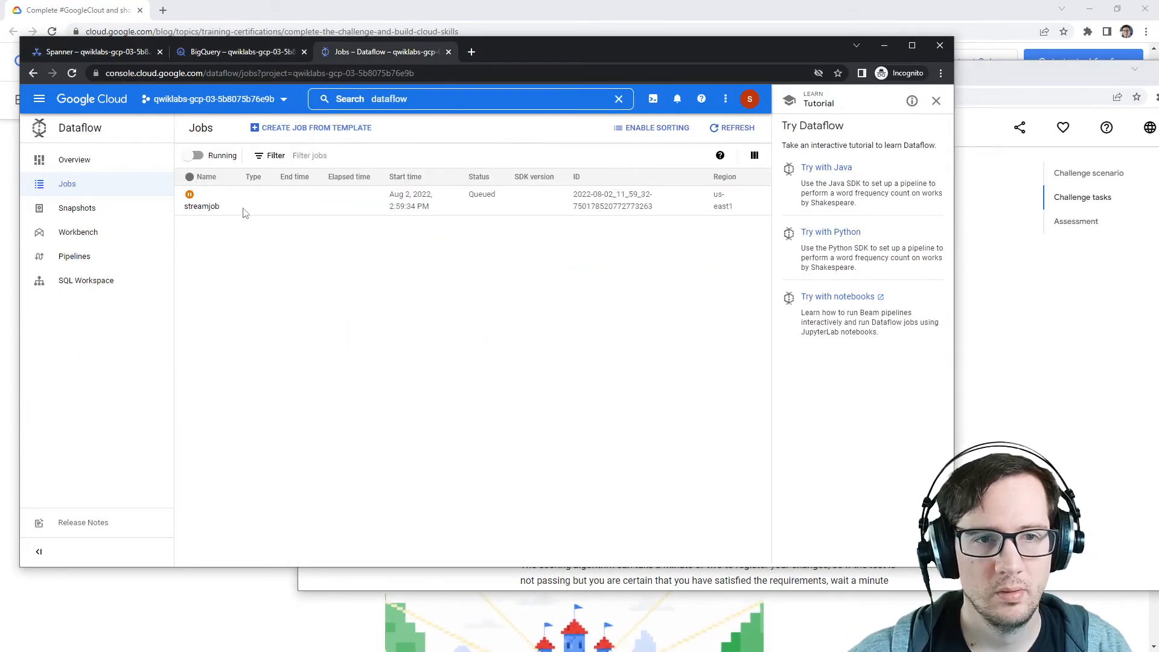
left_click(207, 209)
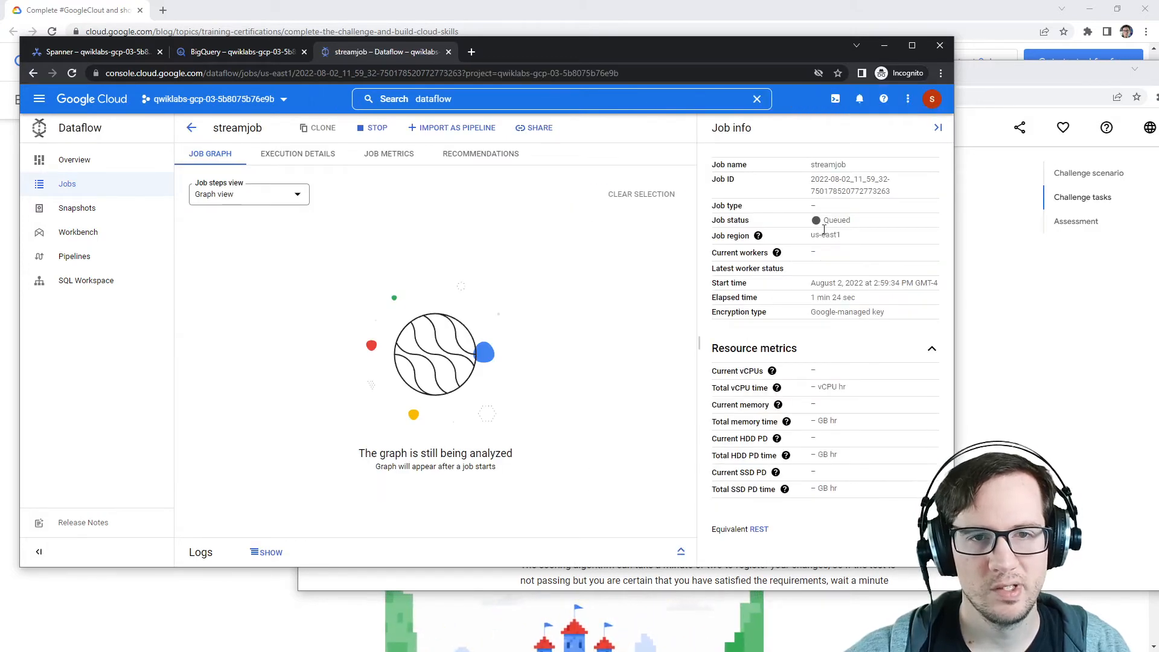
left_click(293, 196)
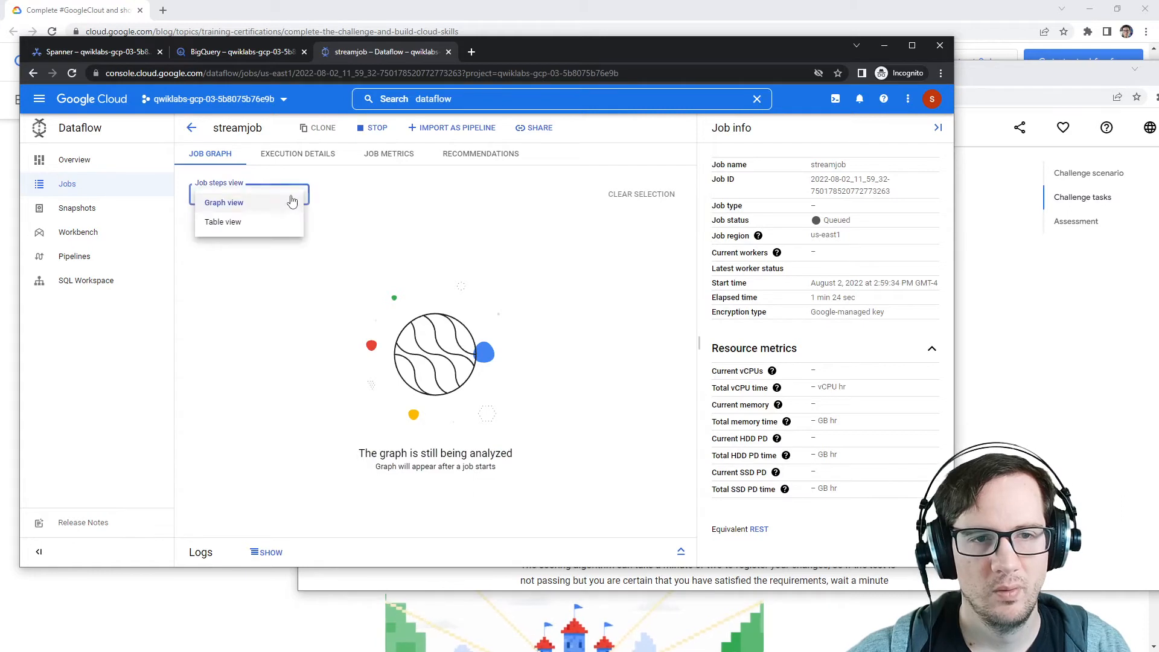
left_click(292, 201)
left_click(310, 155)
left_click(388, 155)
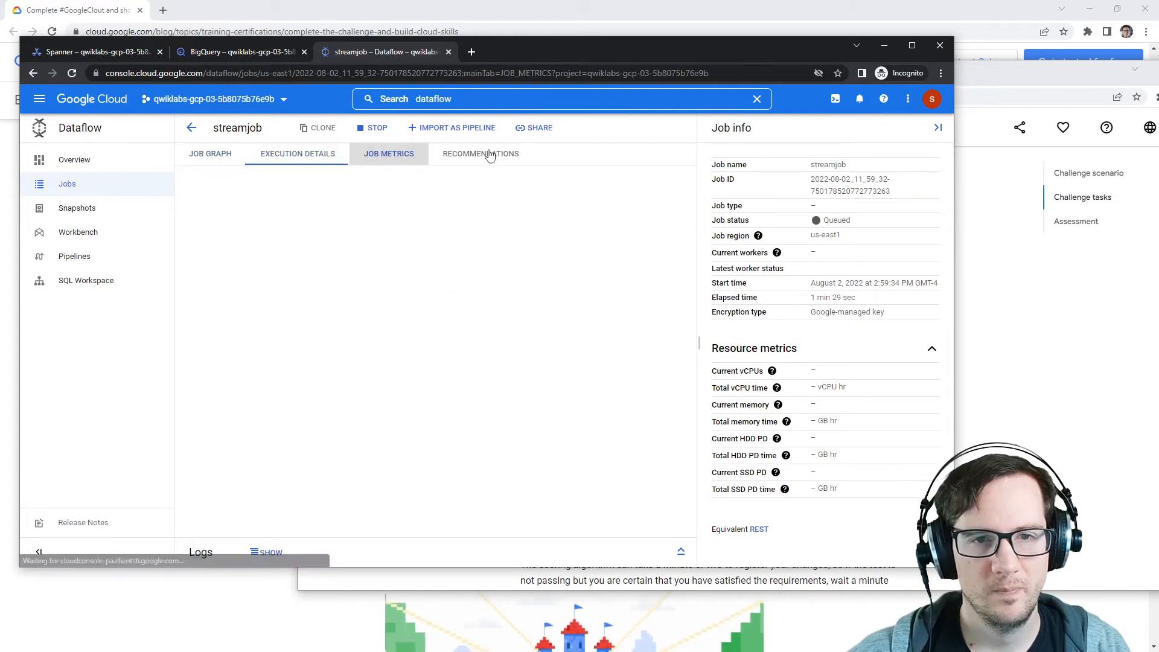
left_click(209, 154)
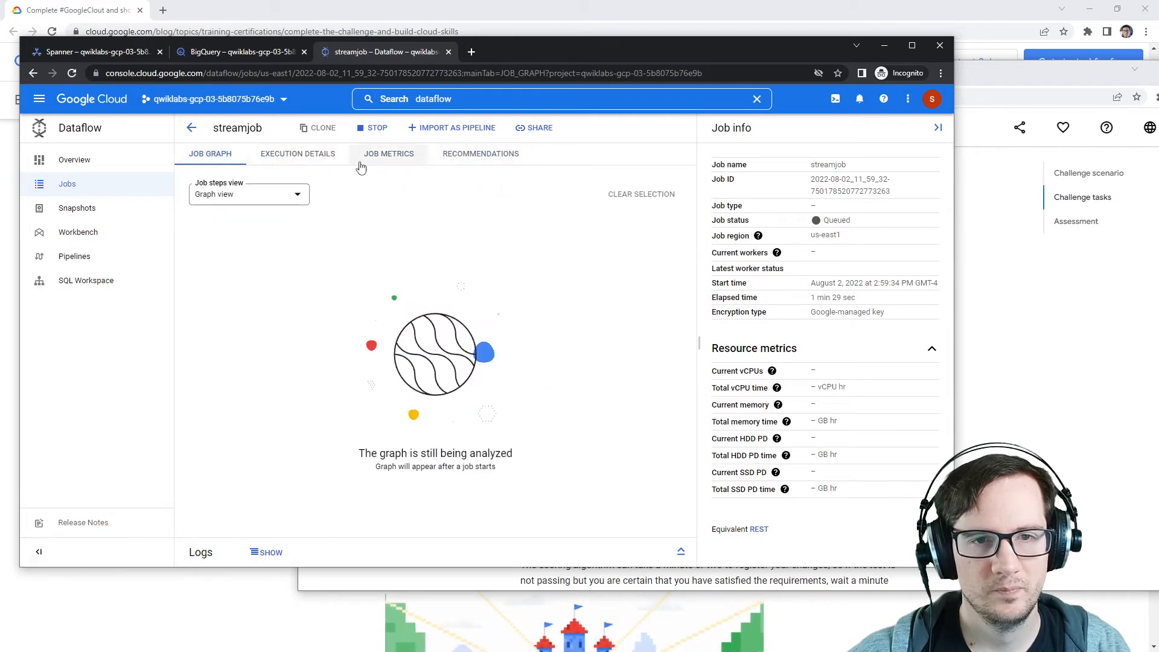
left_click(191, 128)
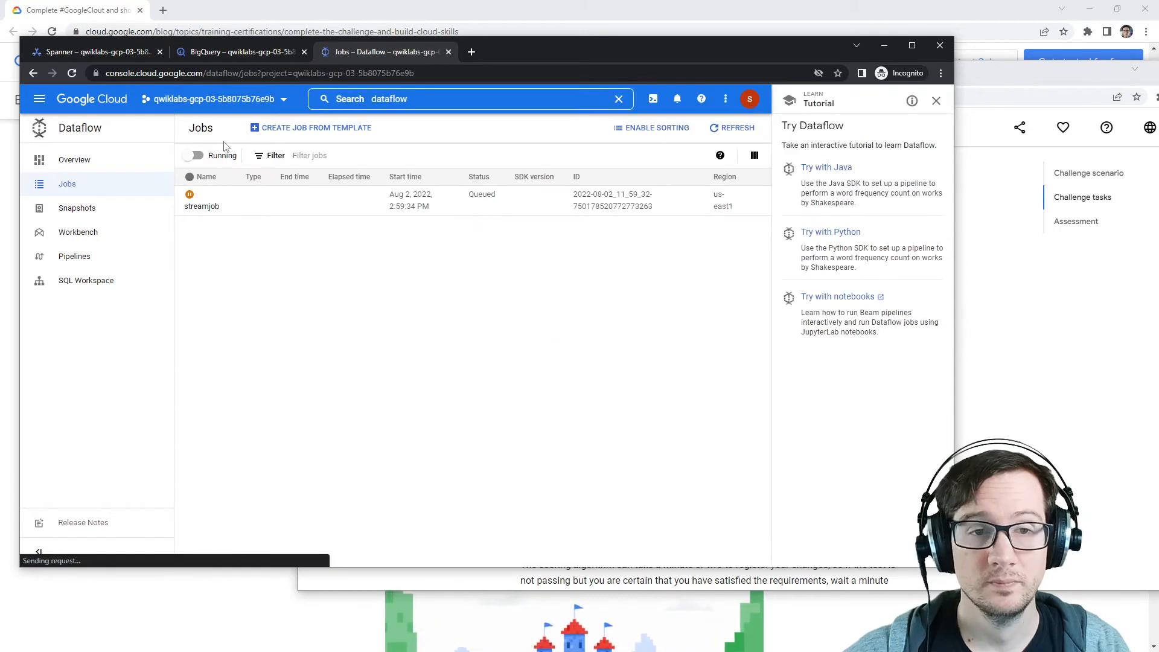
left_click(718, 127)
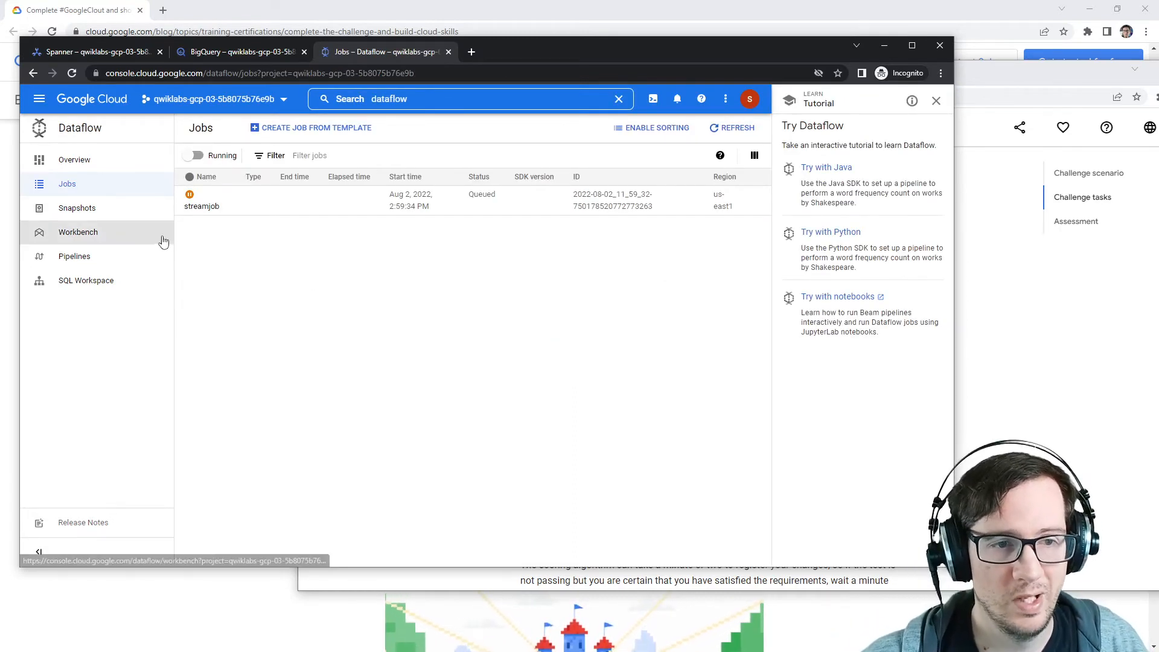
left_click(112, 164)
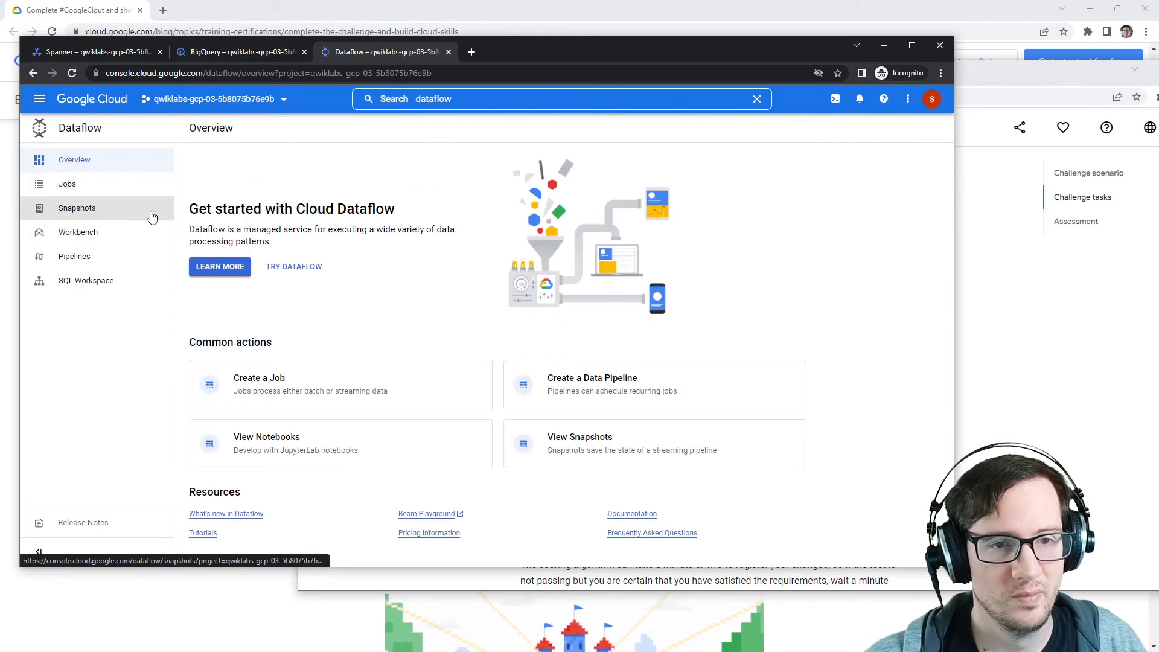
left_click(121, 183)
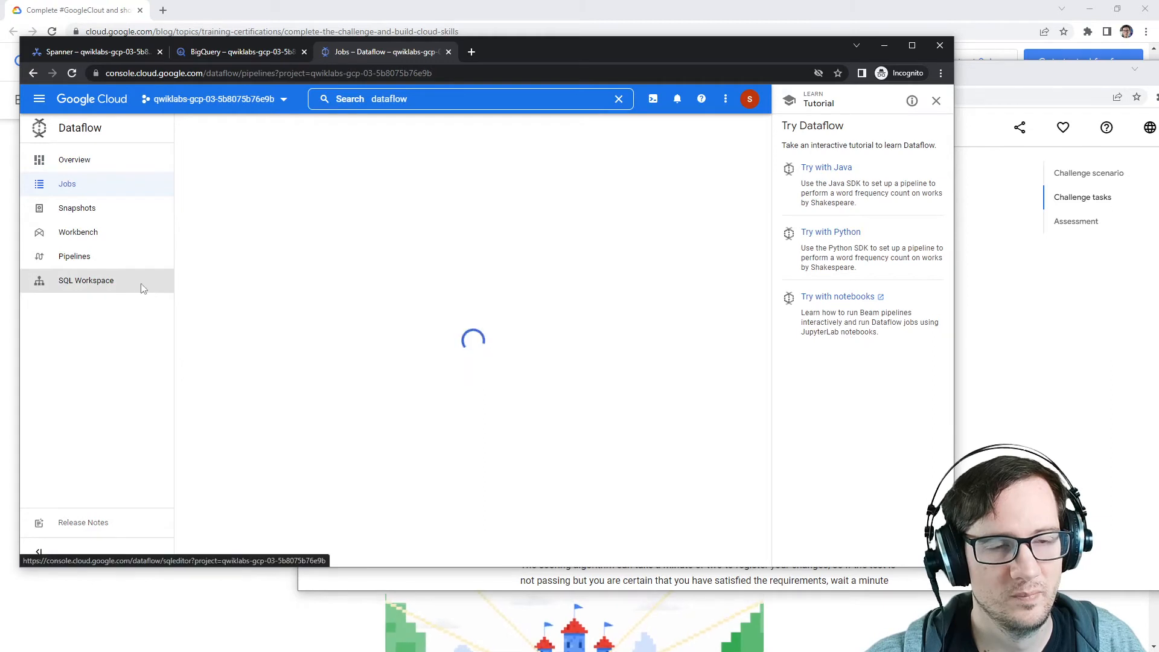
left_click(125, 183)
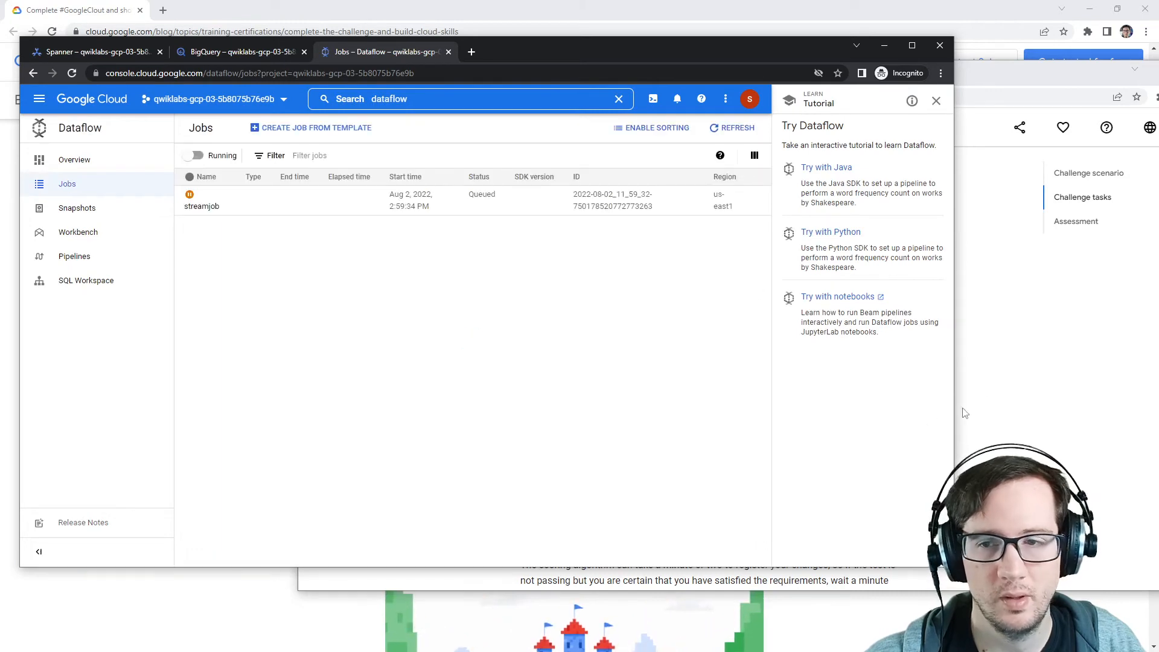
Step: Reread the Dataflow job requirements about the us-east1 region and the orders-db database
left_click(1014, 379)
scroll(700, 412, "up", 2)
scroll(700, 413, "up", 2)
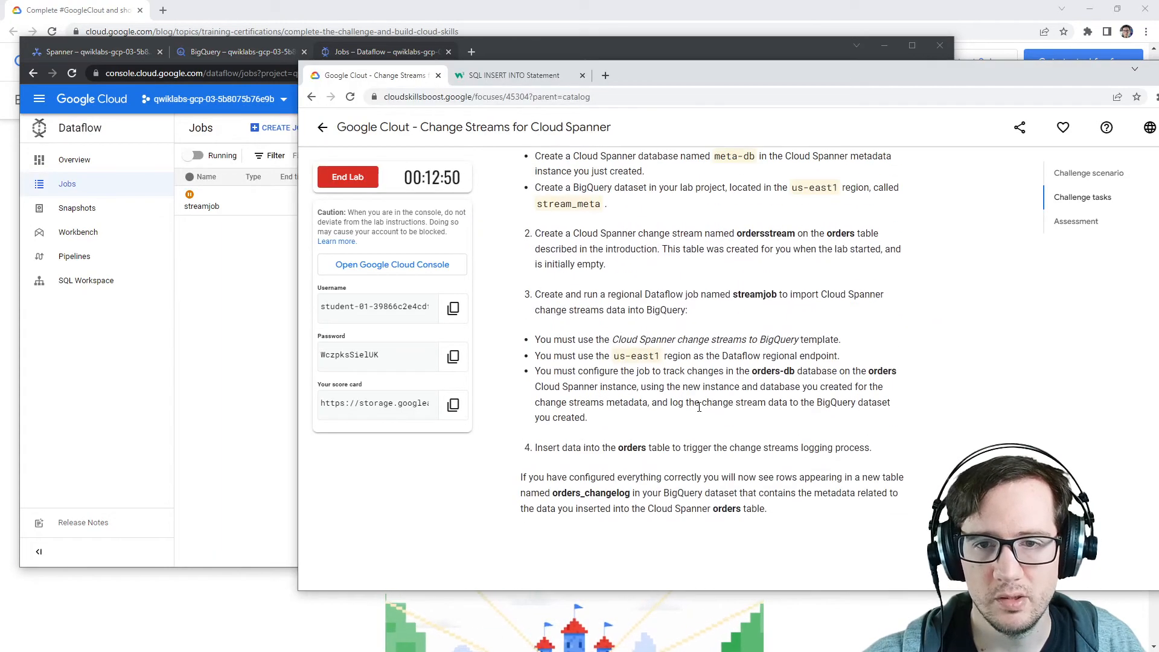
left_click_drag(536, 338, 821, 345)
left_click_drag(541, 357, 912, 364)
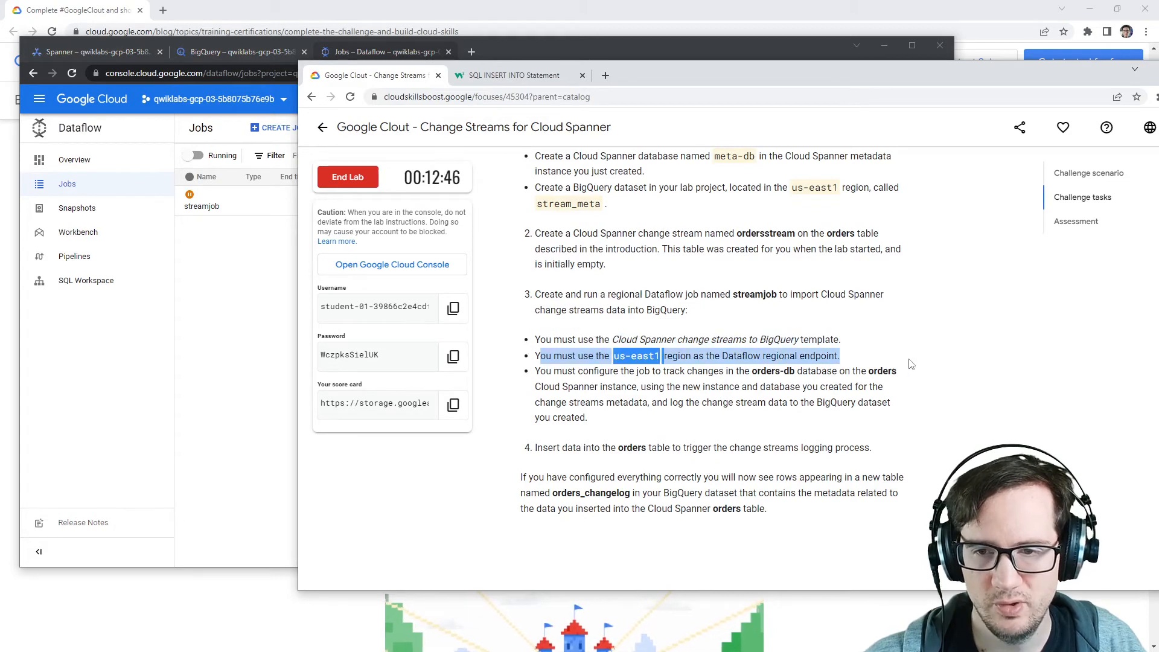
left_click_drag(541, 371, 758, 370)
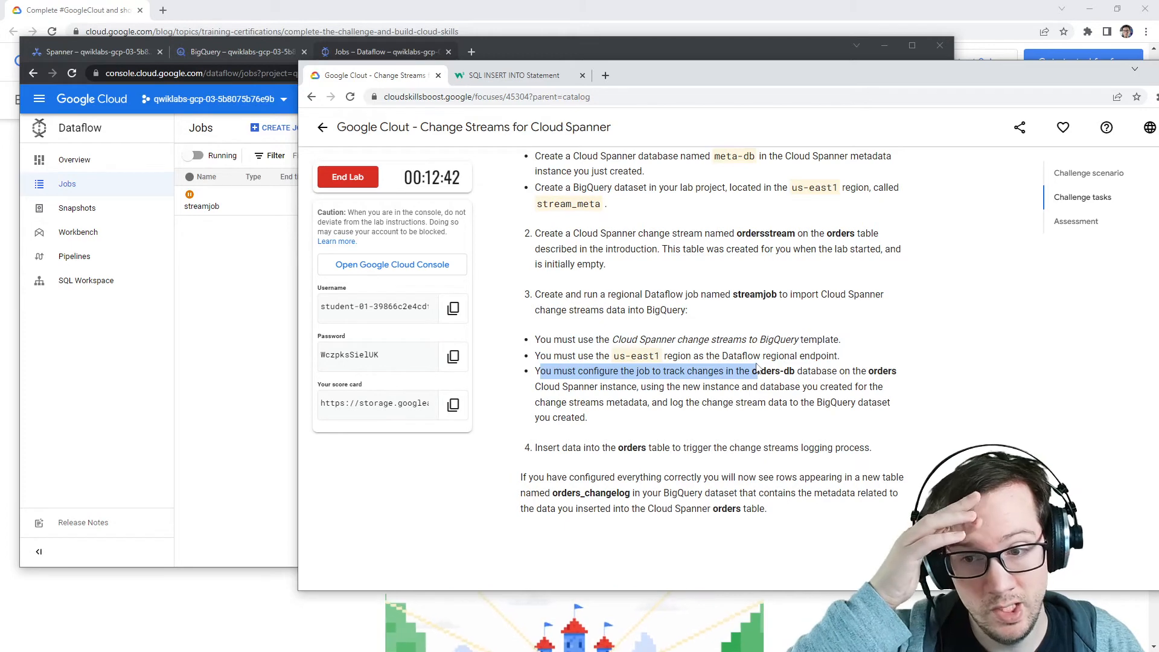
double_click(776, 375)
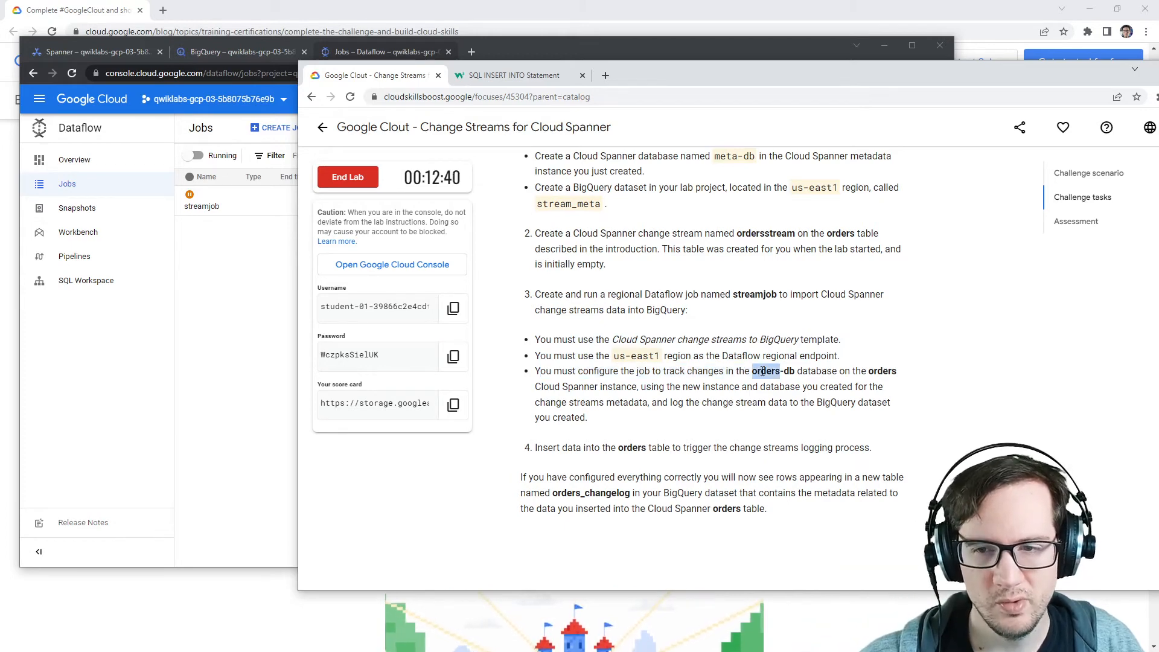
left_click_drag(796, 372, 744, 372)
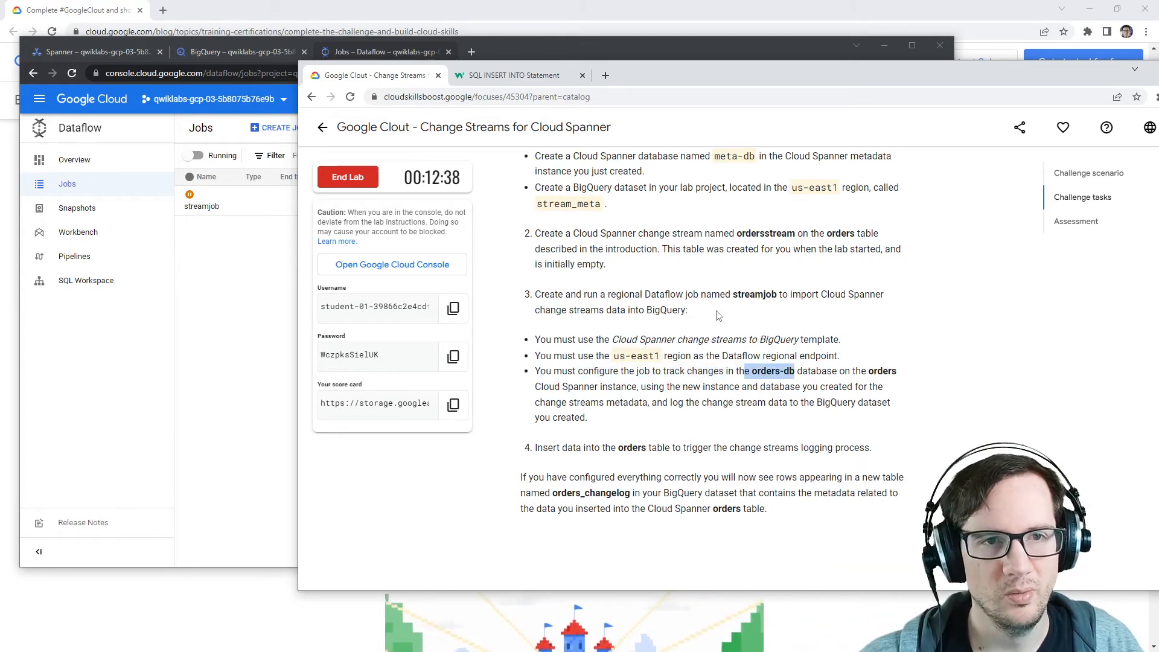
Step: Review the orders Spanner instance overview, then reopen the streamjob job from the Dataflow jobs list
left_click(226, 256)
left_click(117, 53)
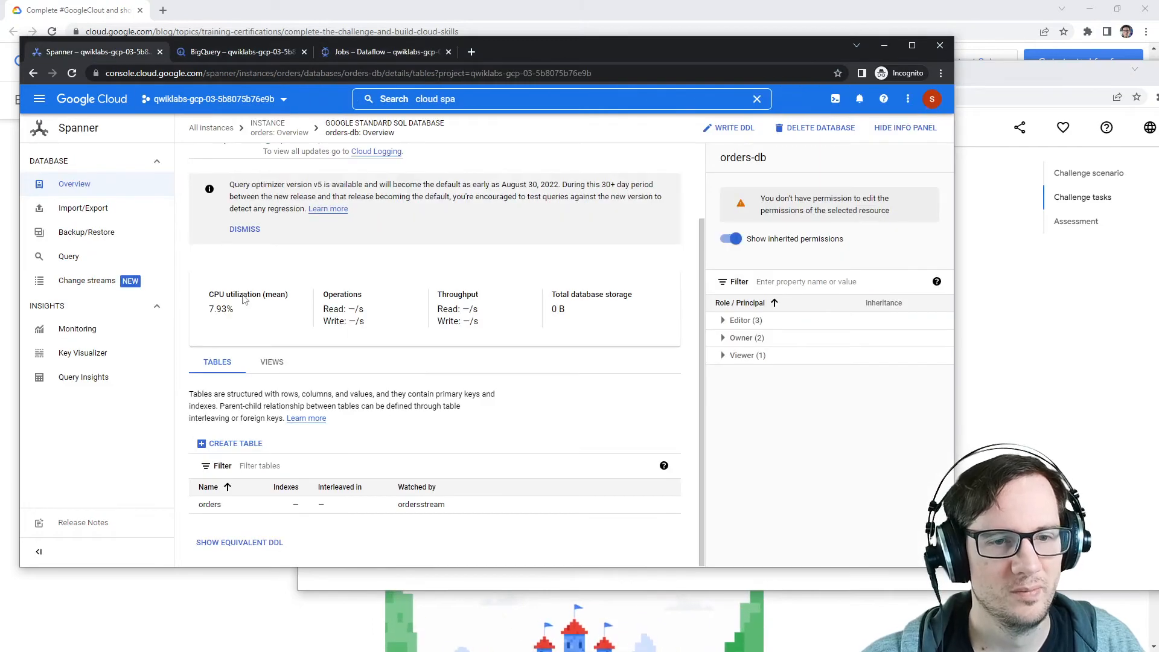
left_click(259, 133)
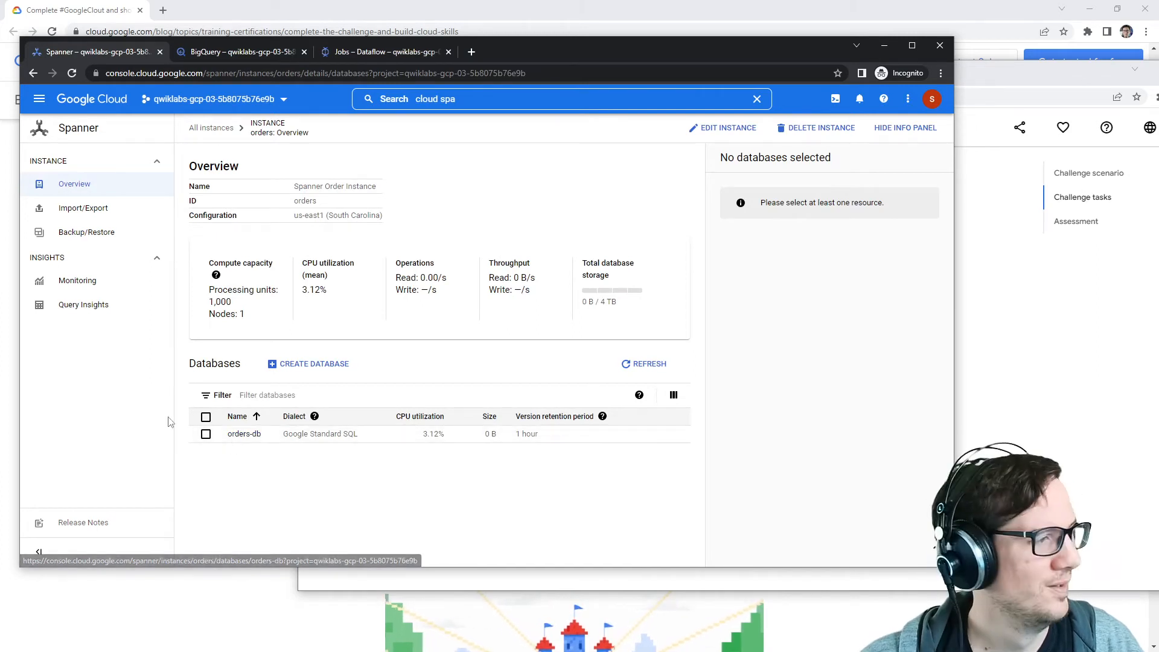
left_click(342, 51)
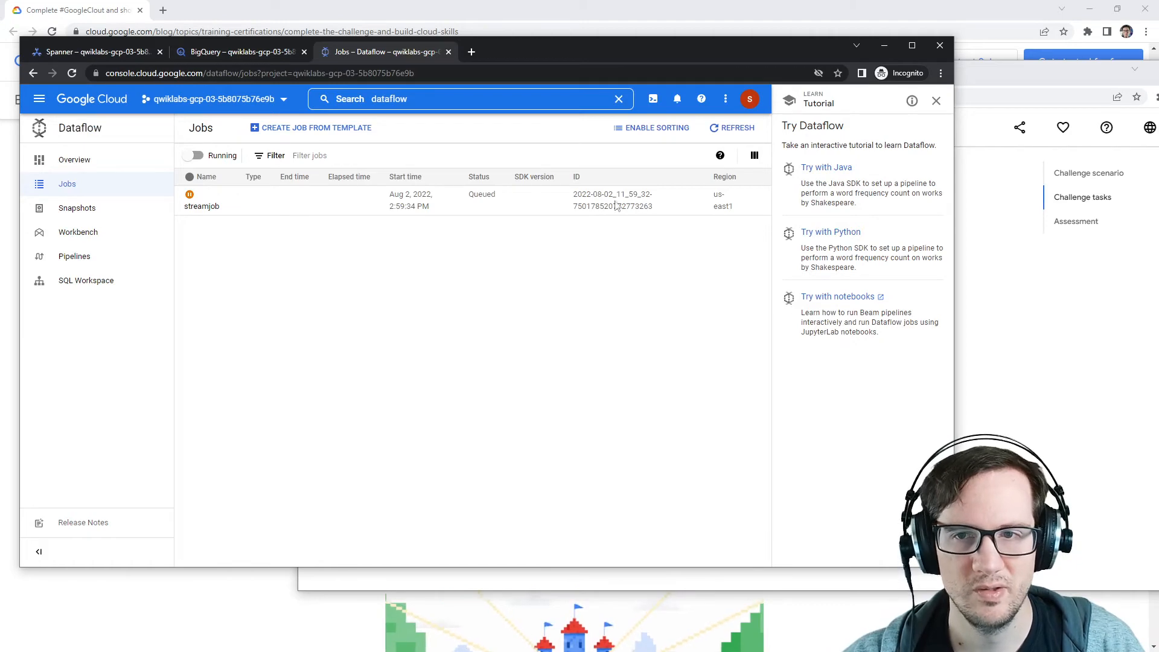
left_click(75, 160)
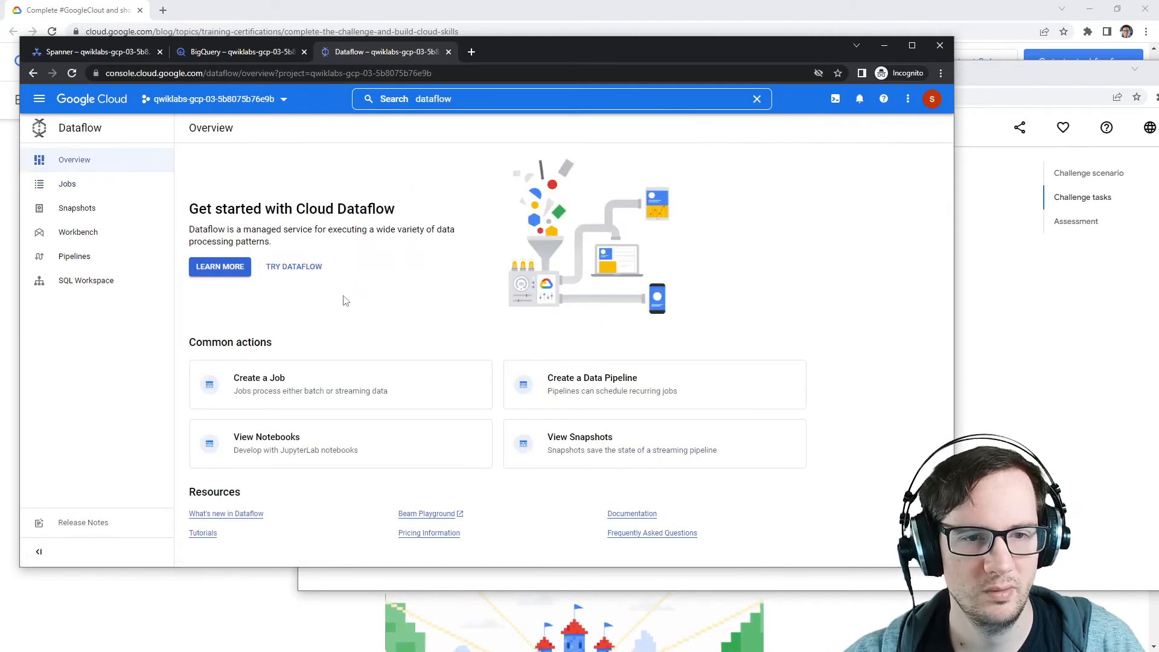
left_click(116, 182)
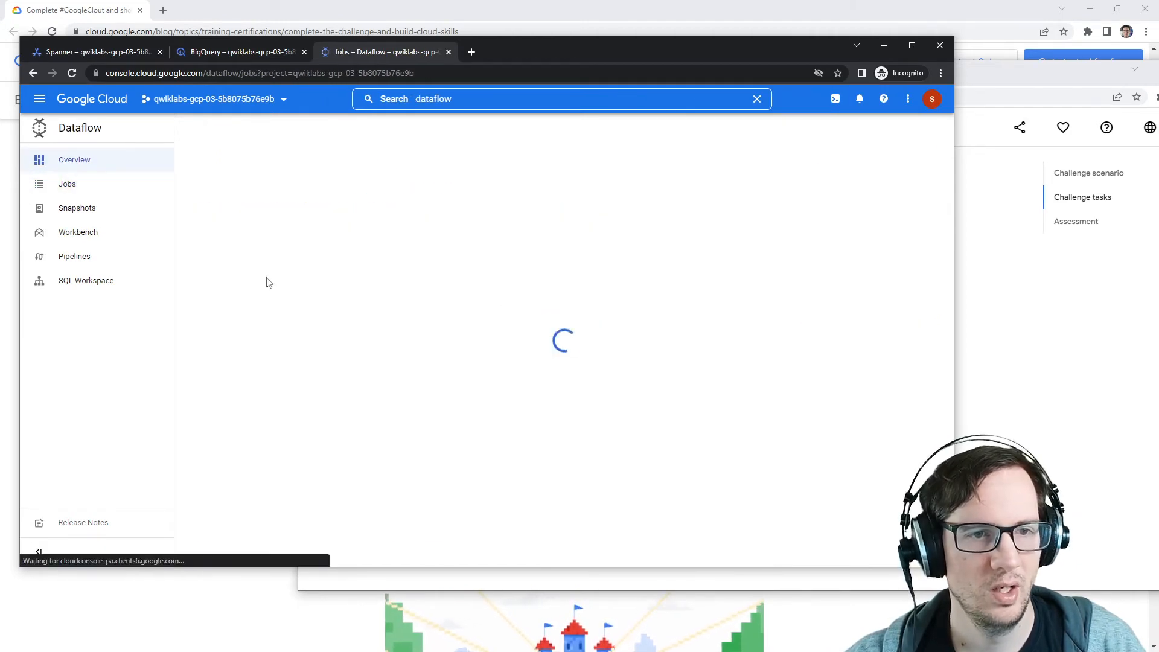
left_click(208, 207)
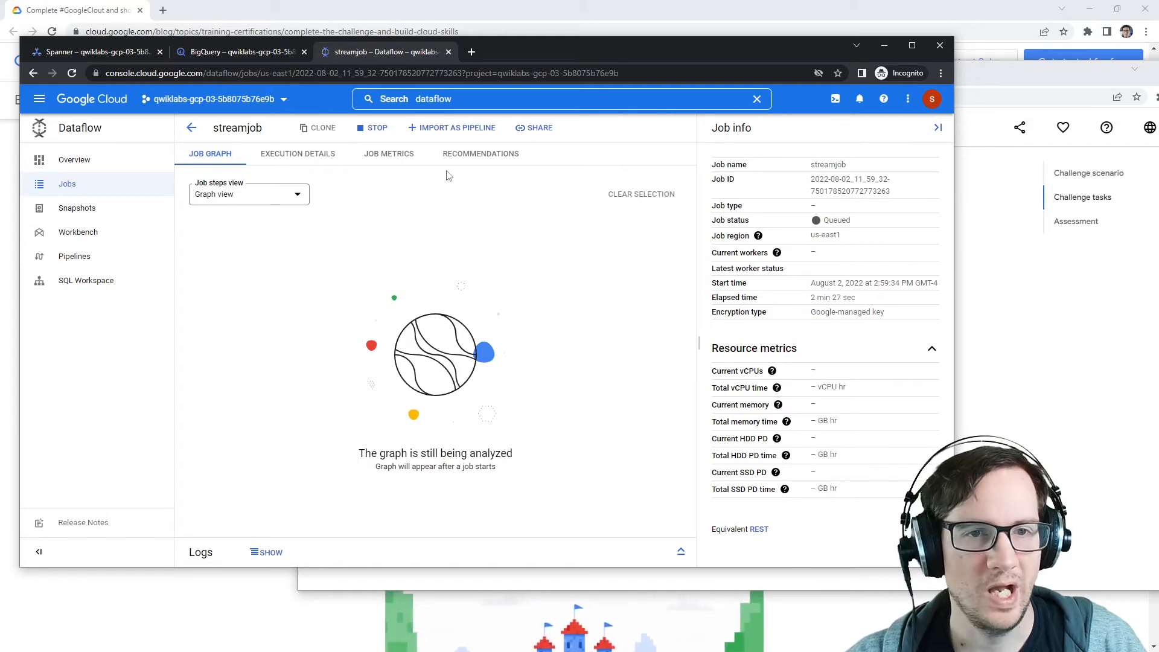
Step: Stop the queued streamjob Dataflow job using the Cancel option and return to the jobs list
left_click(1019, 393)
left_click_drag(751, 375, 802, 373)
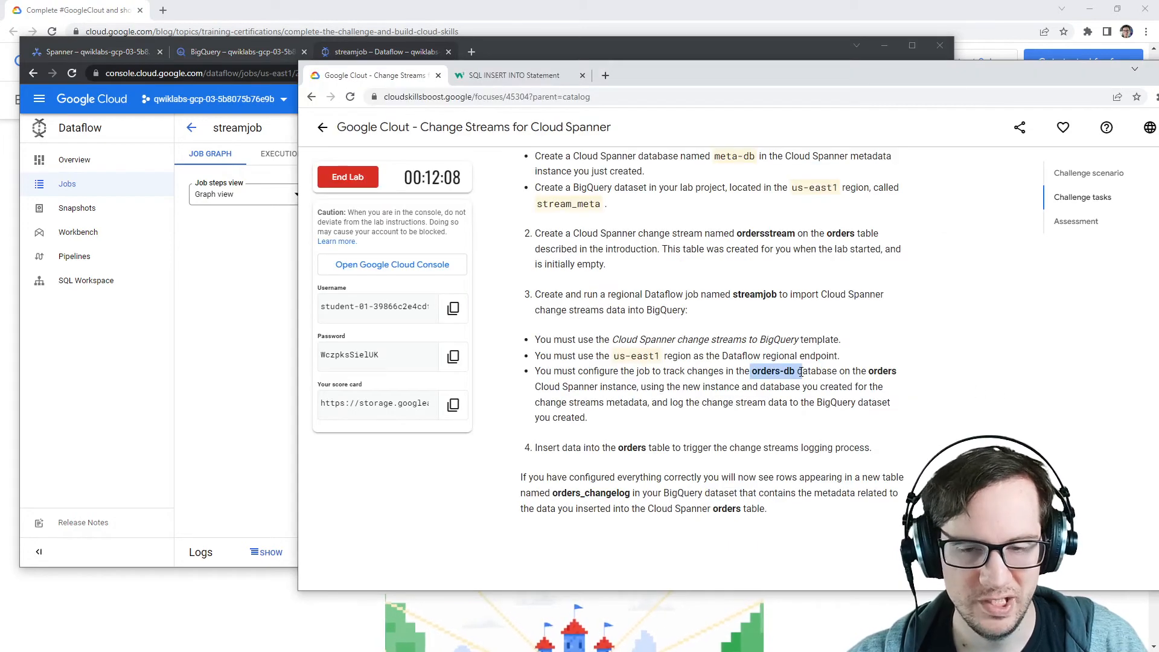
left_click(205, 376)
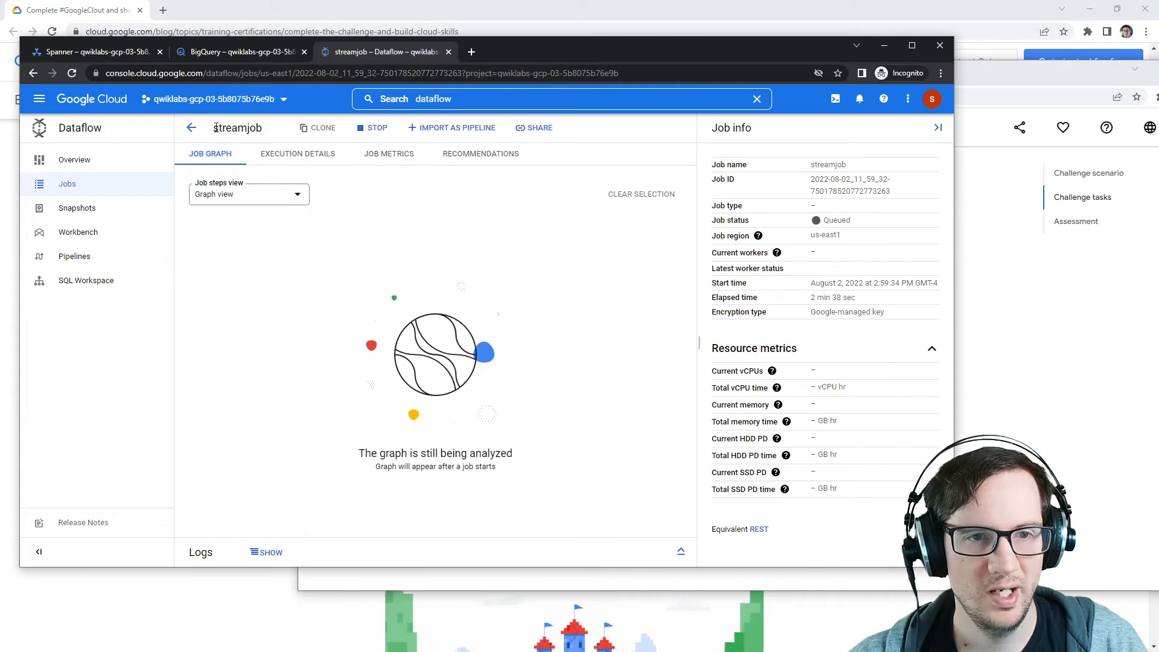
left_click(191, 127)
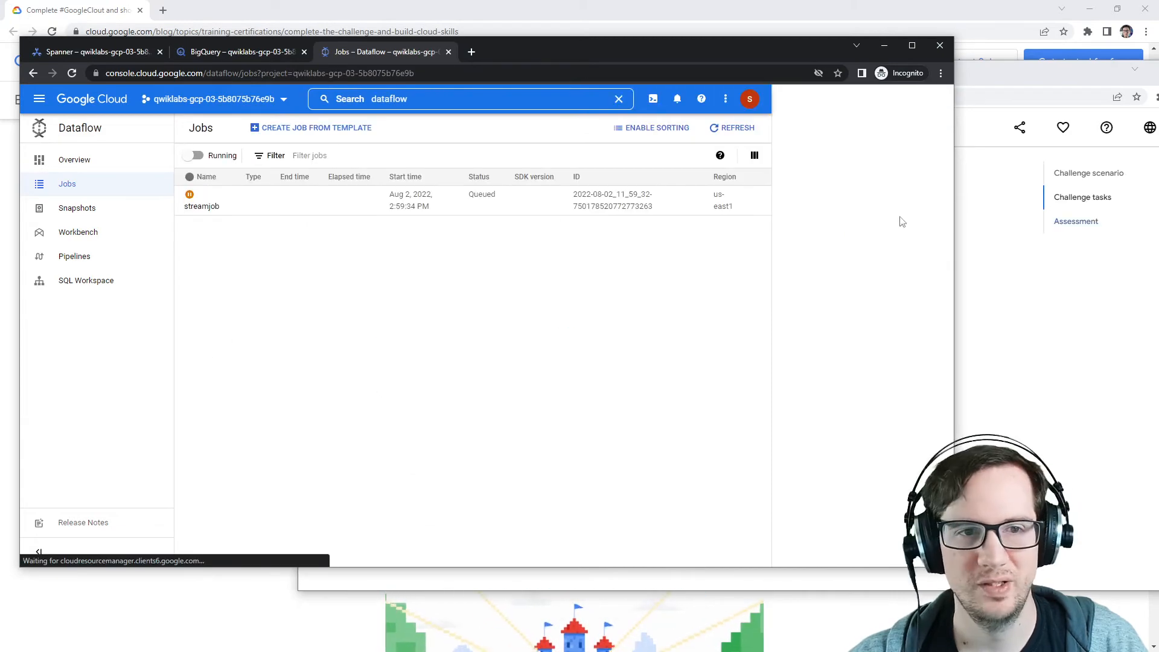
left_click(201, 207)
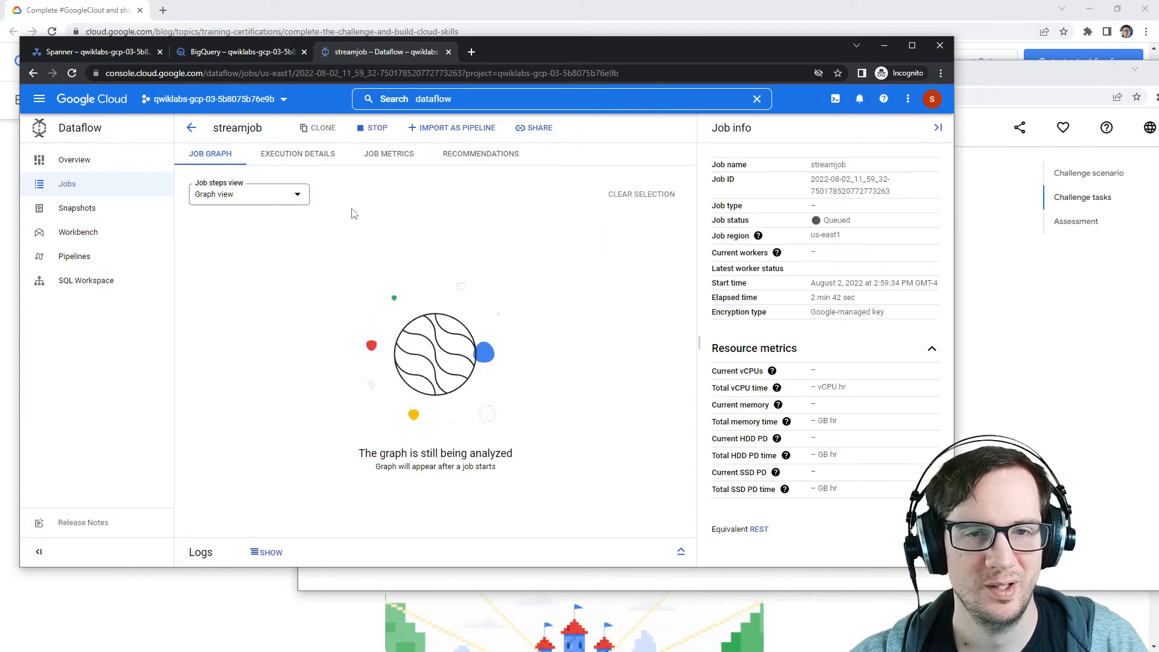
left_click(372, 128)
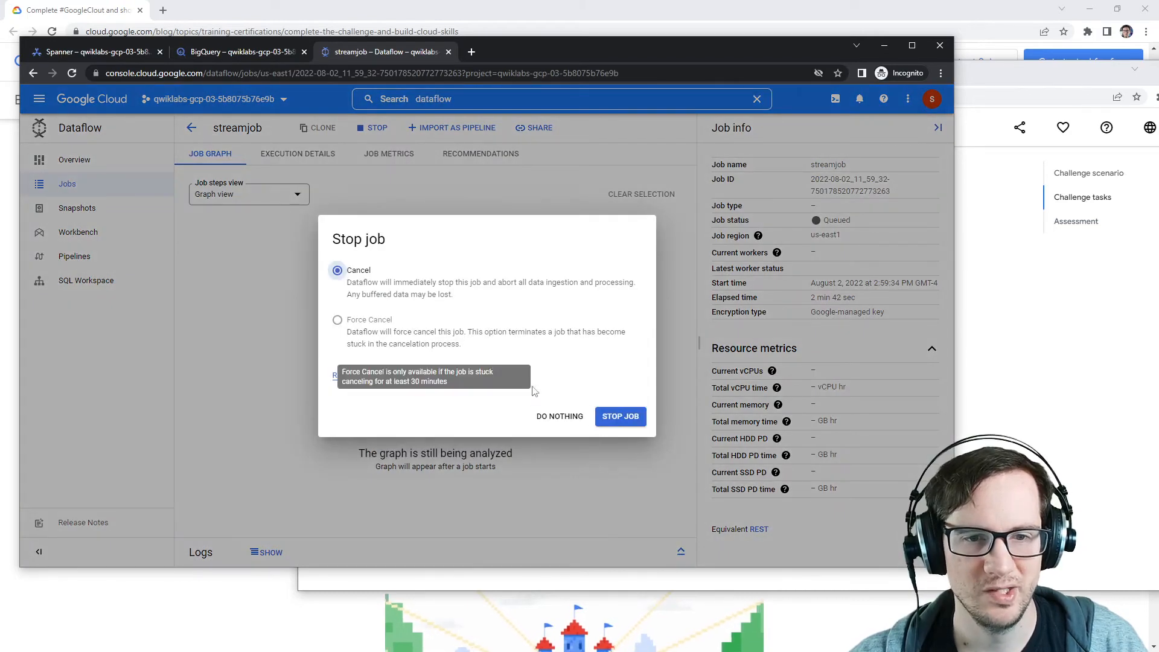
left_click(620, 416)
left_click(192, 128)
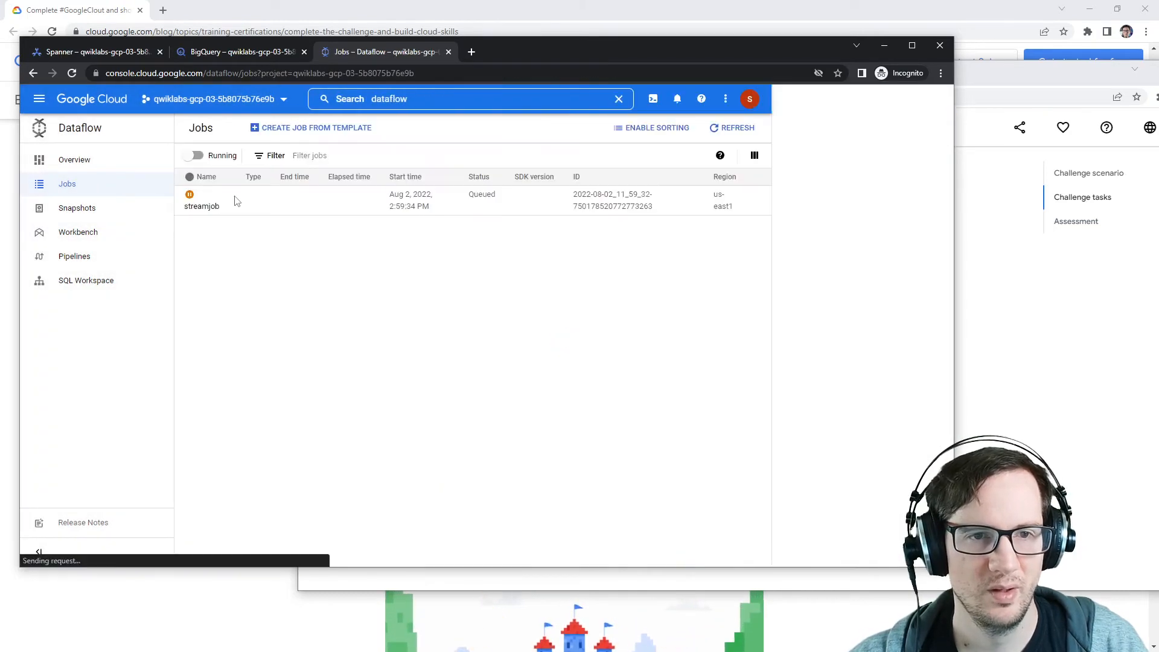
Step: Refresh the Dataflow jobs list and bring up the Notepad notes with the INSERT statements and resource names
left_click(728, 134)
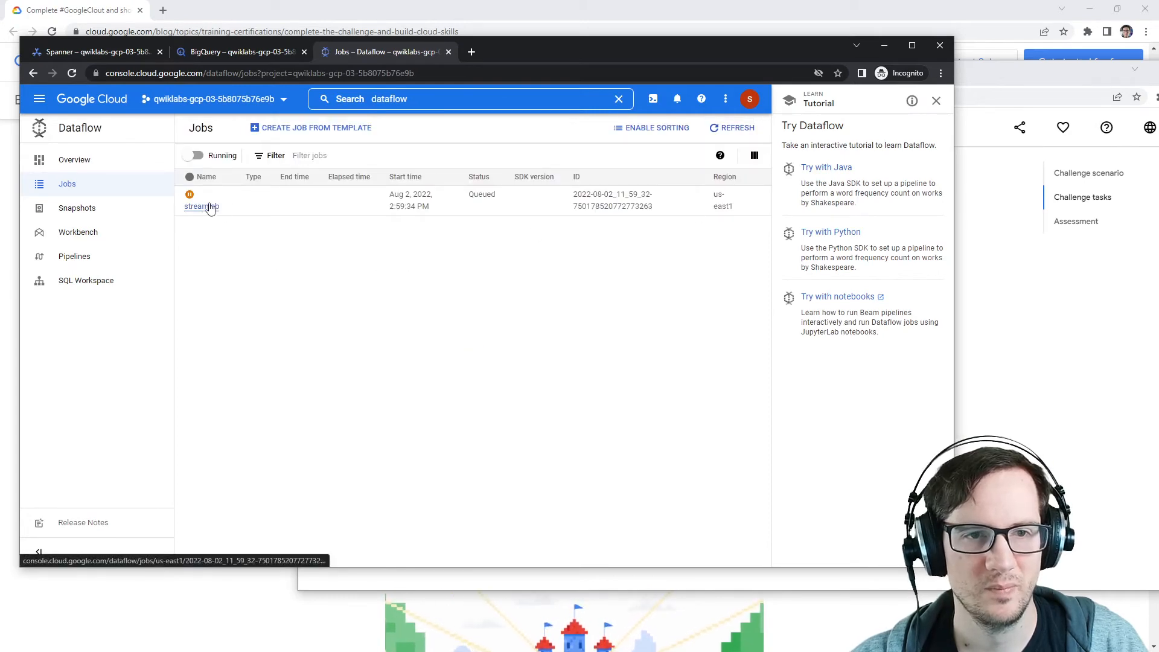
left_click(728, 131)
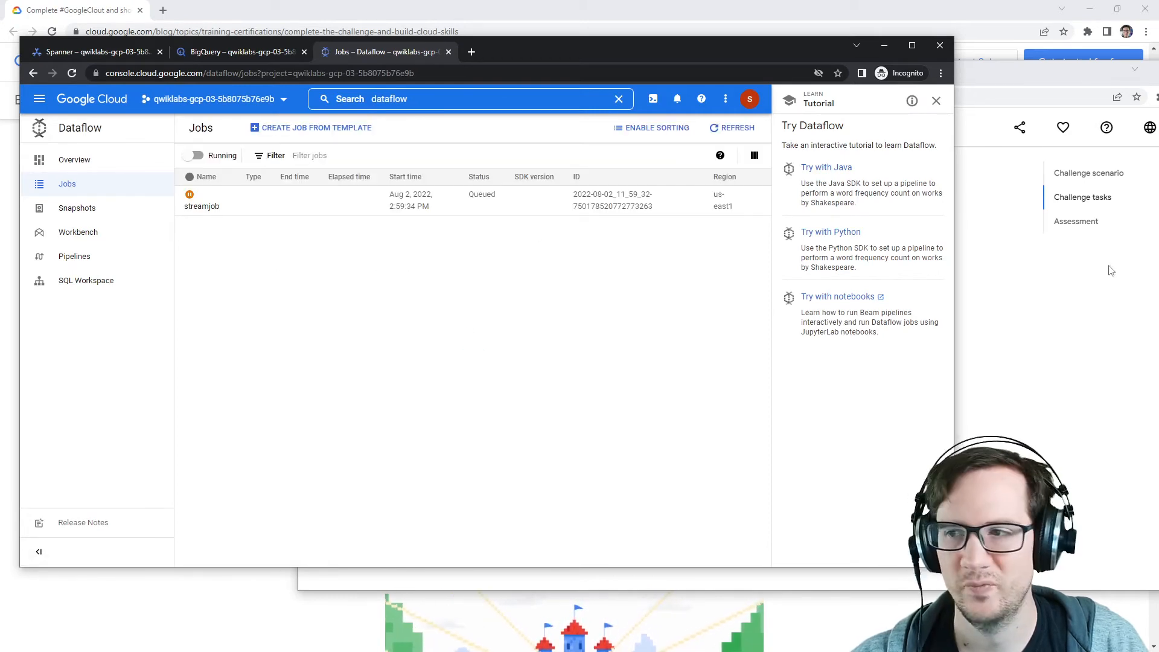
left_click(989, 288)
left_click_drag(688, 75, 1158, 85)
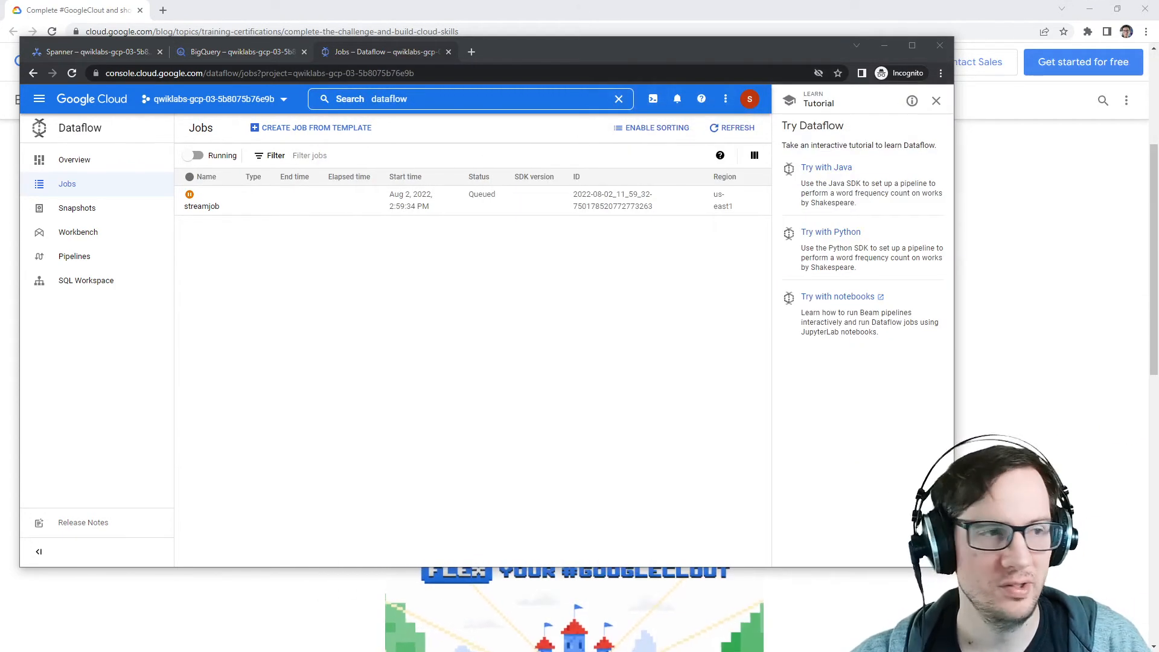
left_click_drag(0, 91, 979, 209)
left_click(544, 376)
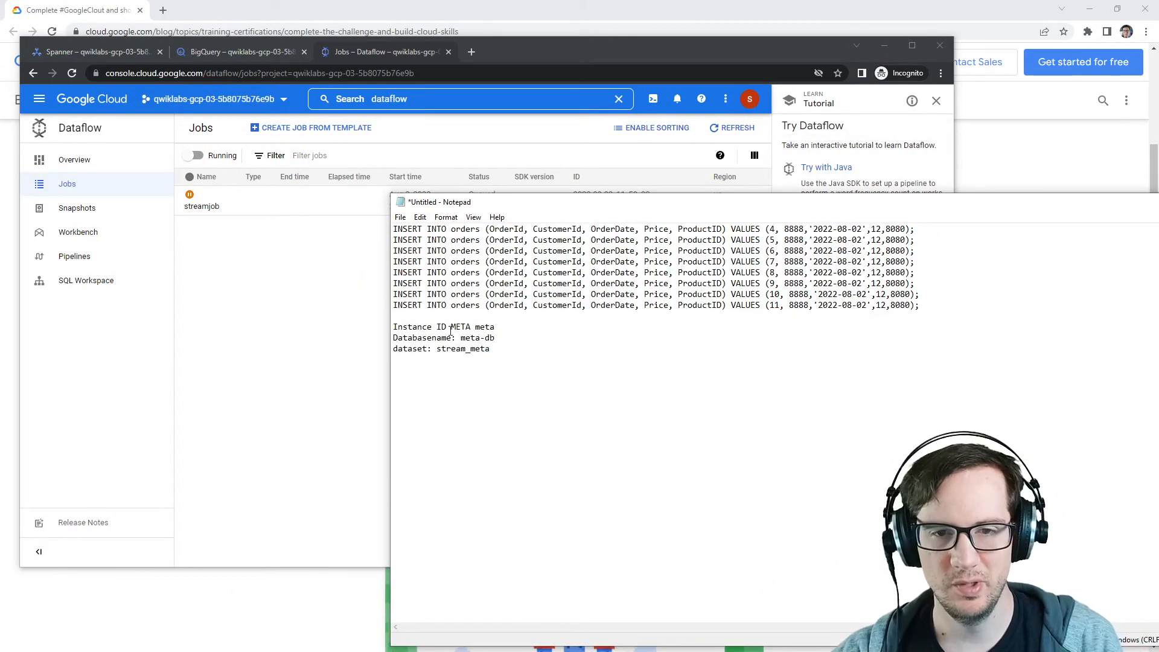
Step: Open the Create job from template page in a new tab and choose the Cloud Spanner change streams to BigQuery template
left_click_drag(472, 327, 385, 328)
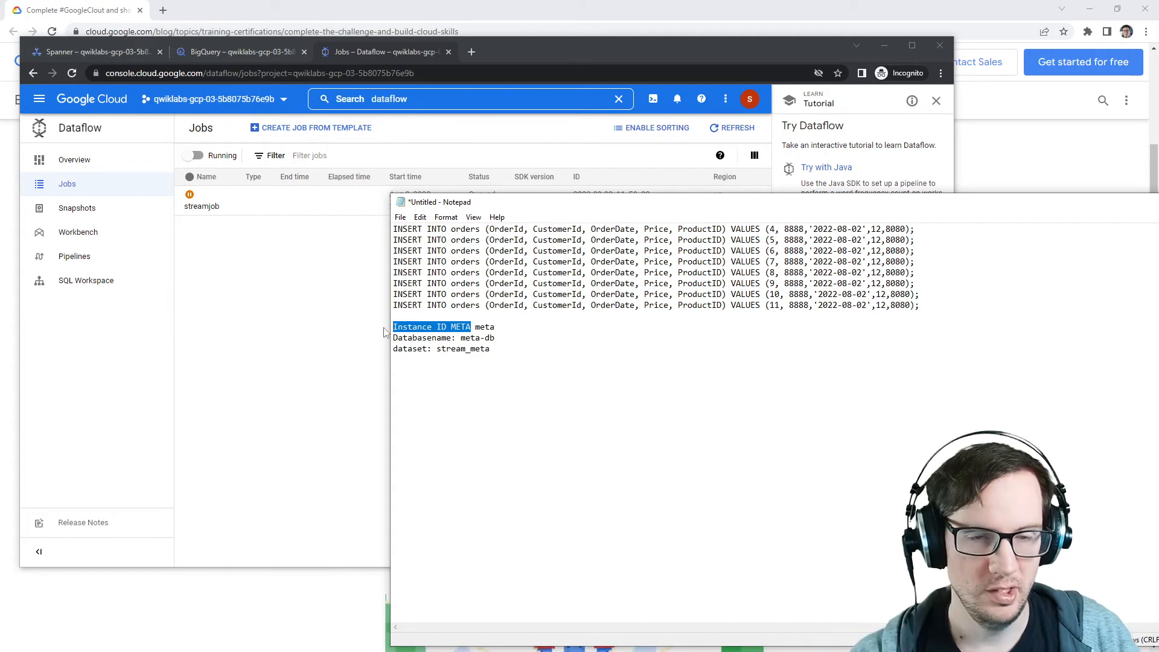
left_click_drag(759, 203, 1158, 197)
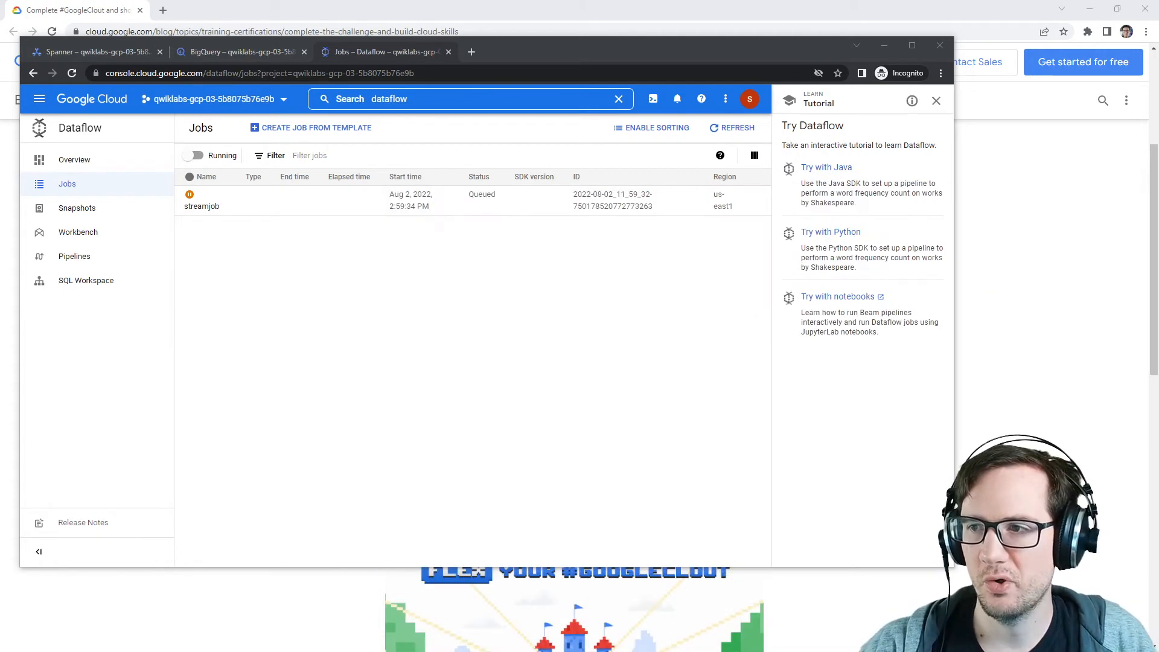
right_click(314, 126)
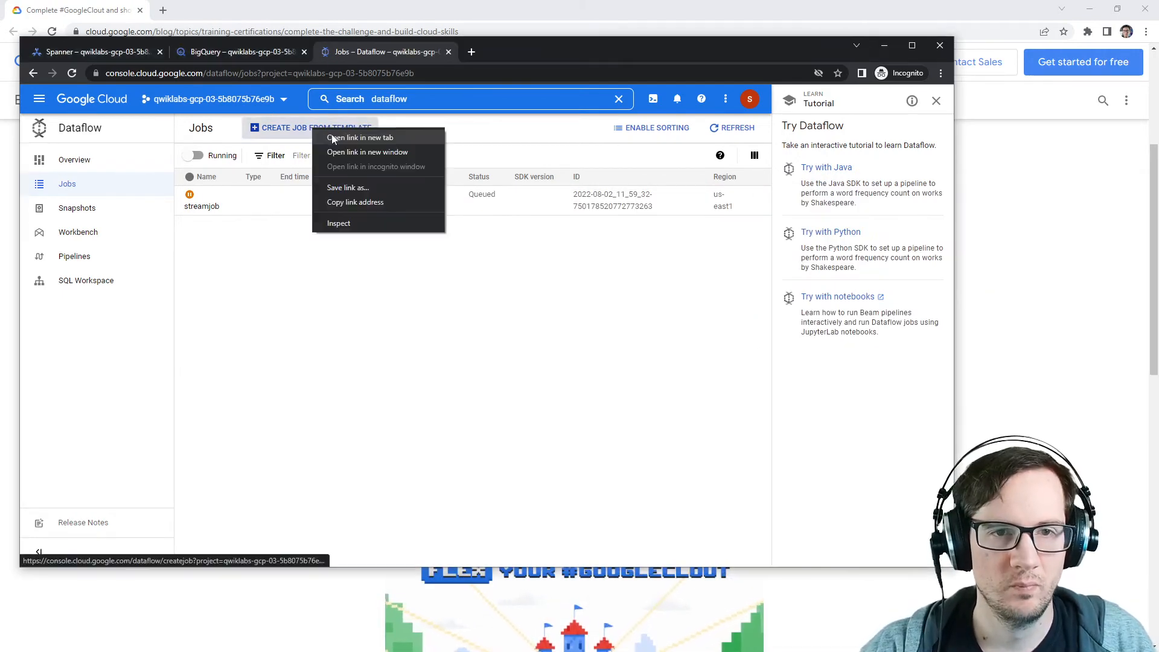
left_click(344, 138)
left_click(476, 53)
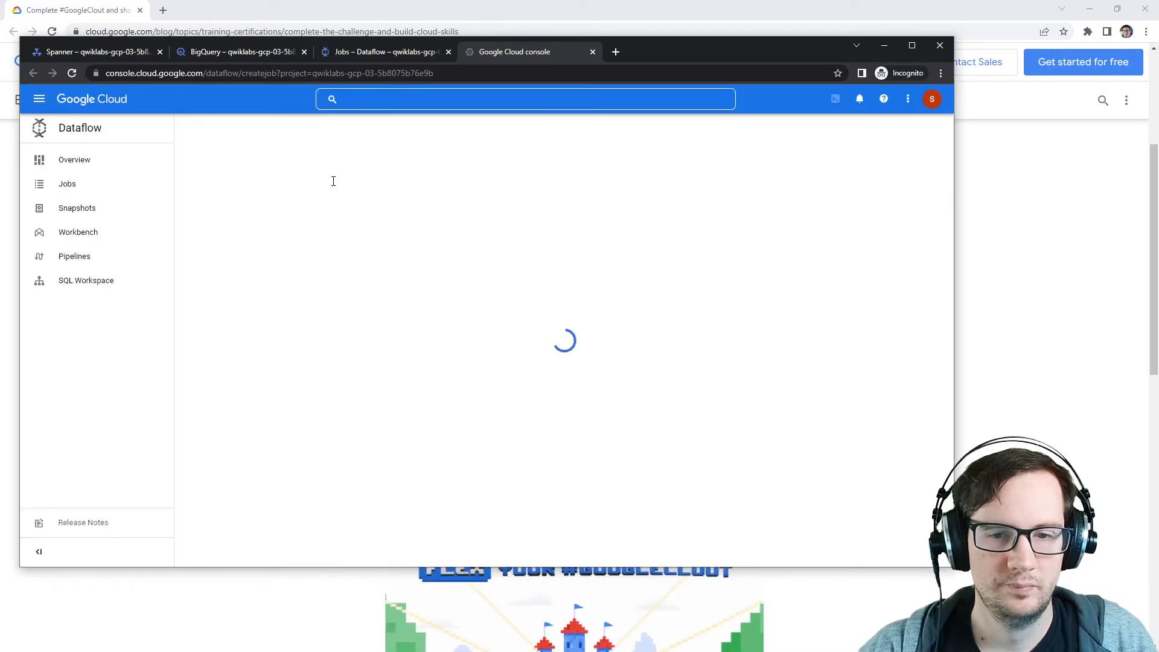
left_click(327, 294)
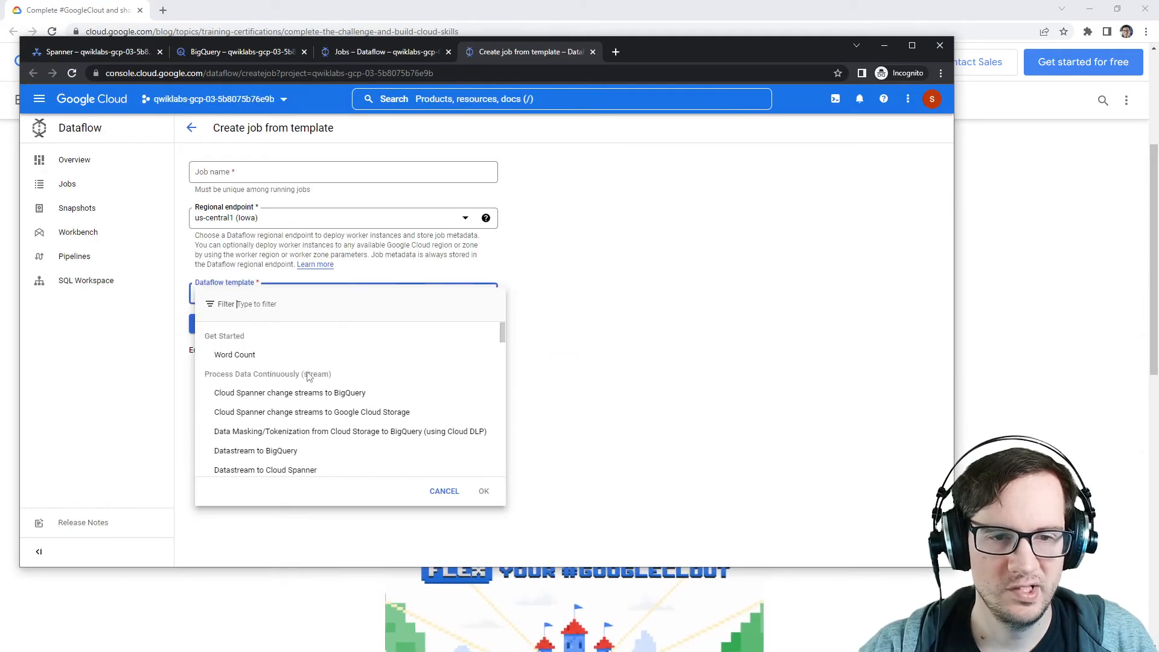
left_click(268, 393)
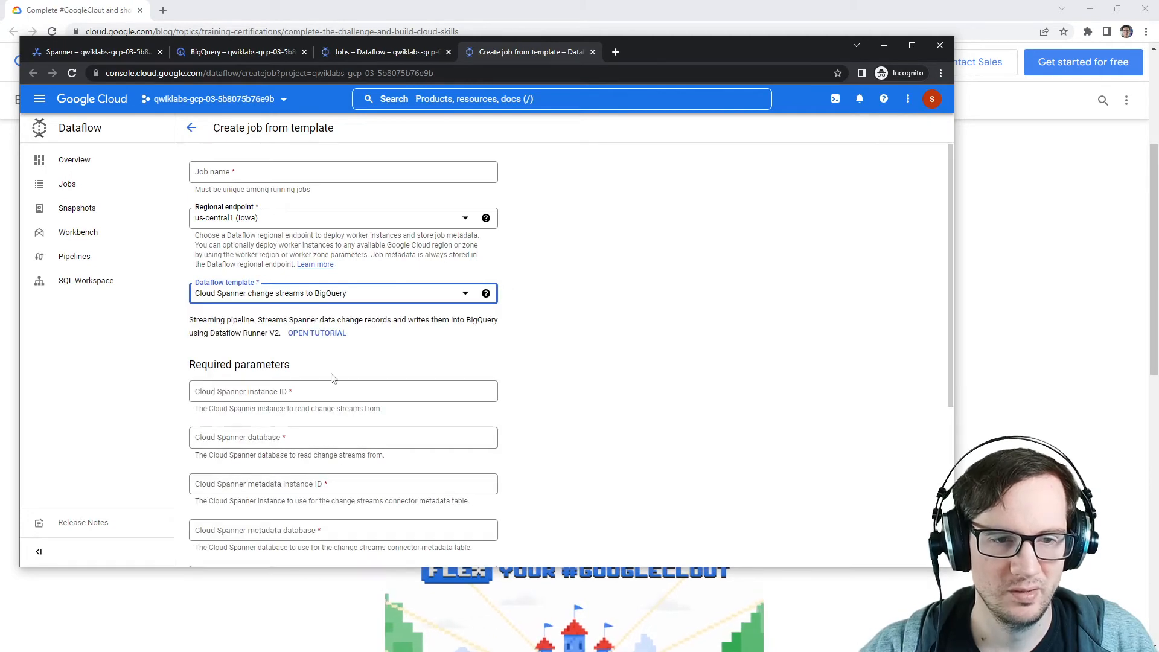
scroll(333, 379, "down", 2)
Step: Switch to Notepad and note the Cloud Spanner Instance ID as orders and the Cloud Spanner database as orders-db
key("alt+Tab")
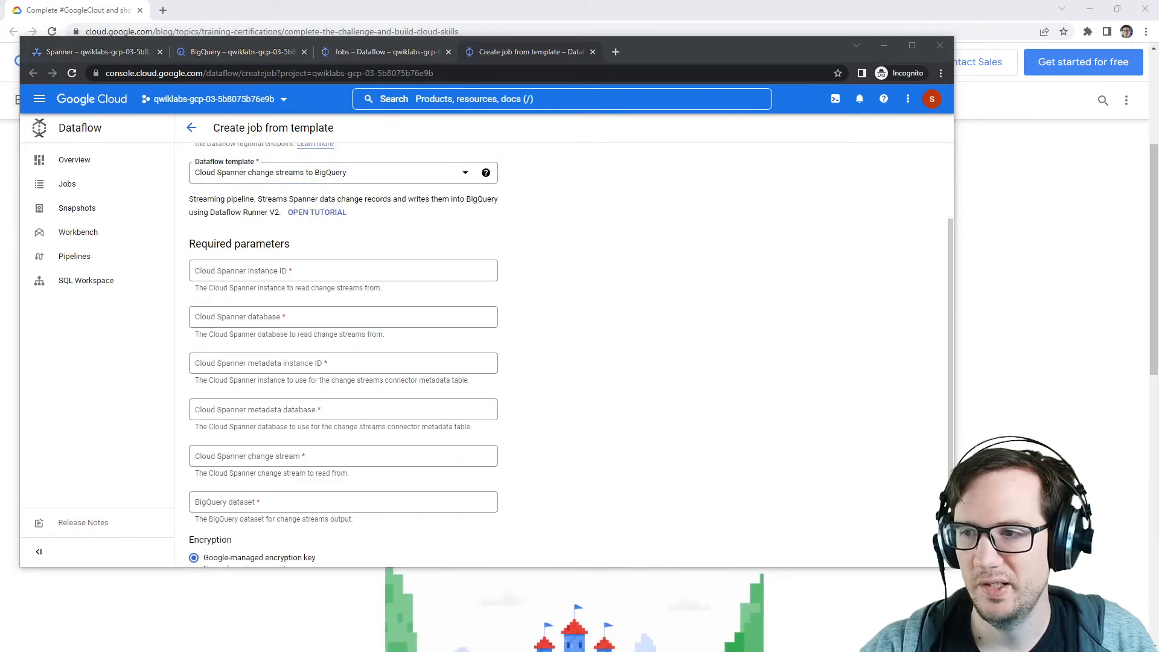
left_click(445, 286)
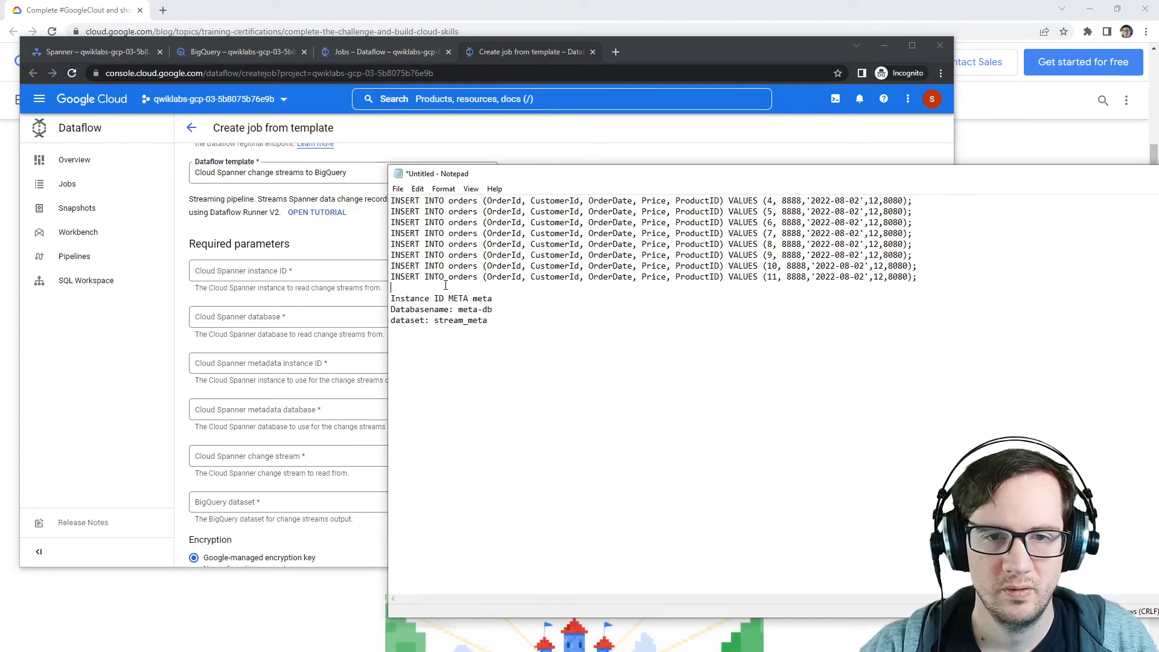
key("Return")
type("Cloud")
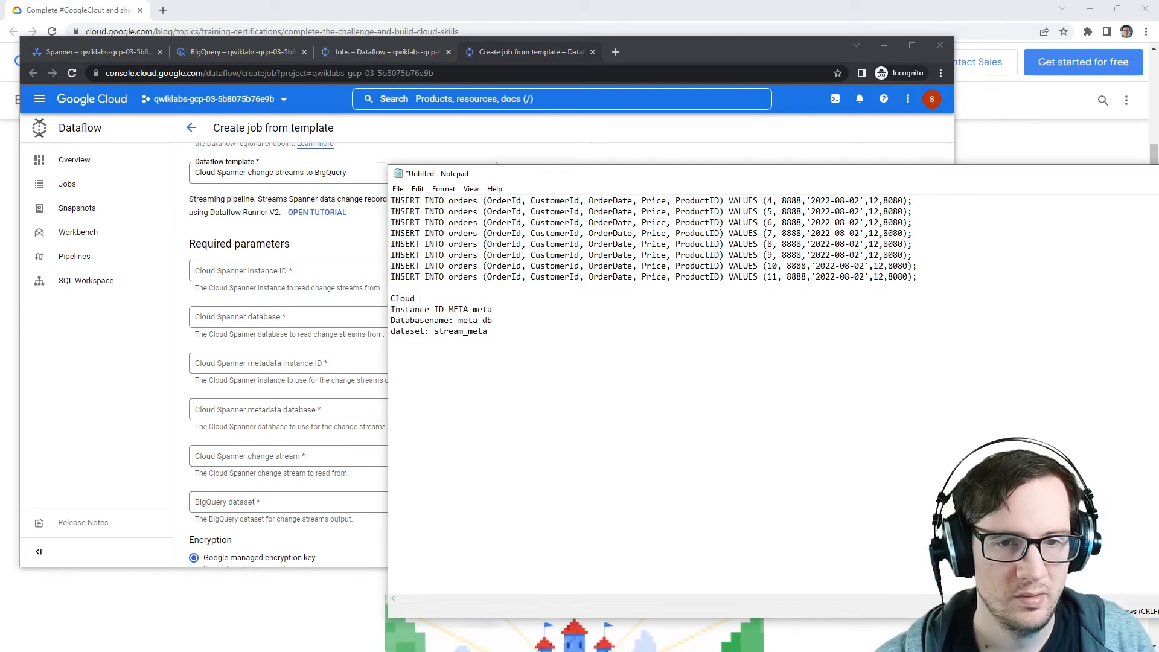
type(" Spanner Instance ")
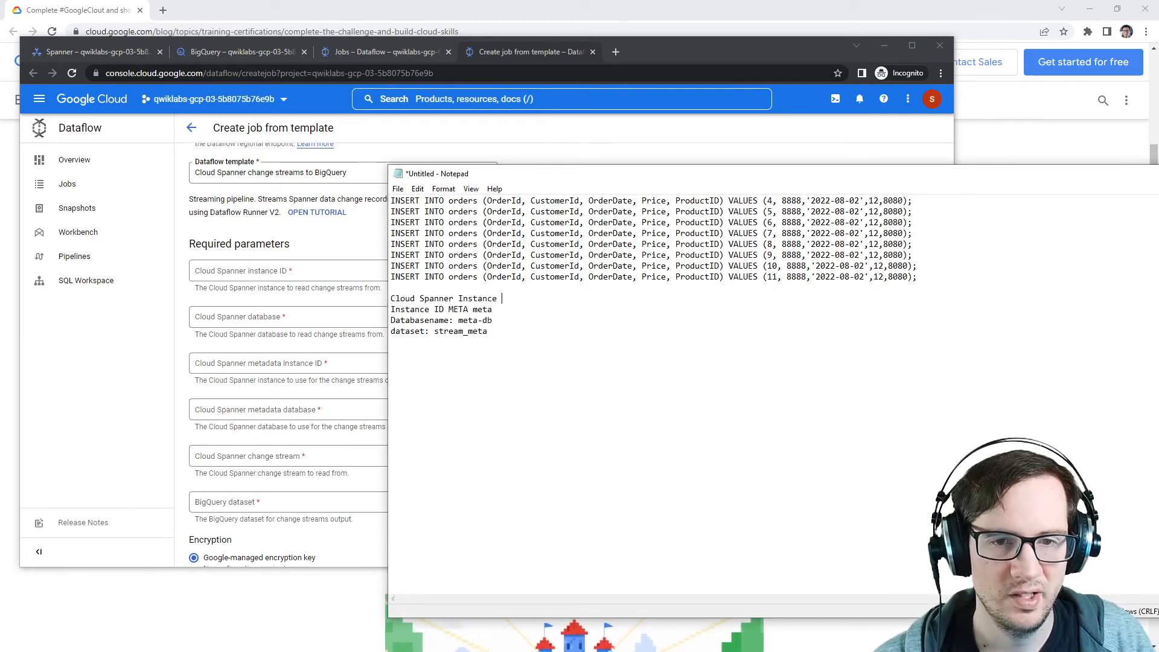
type("ID: orders")
key("Return")
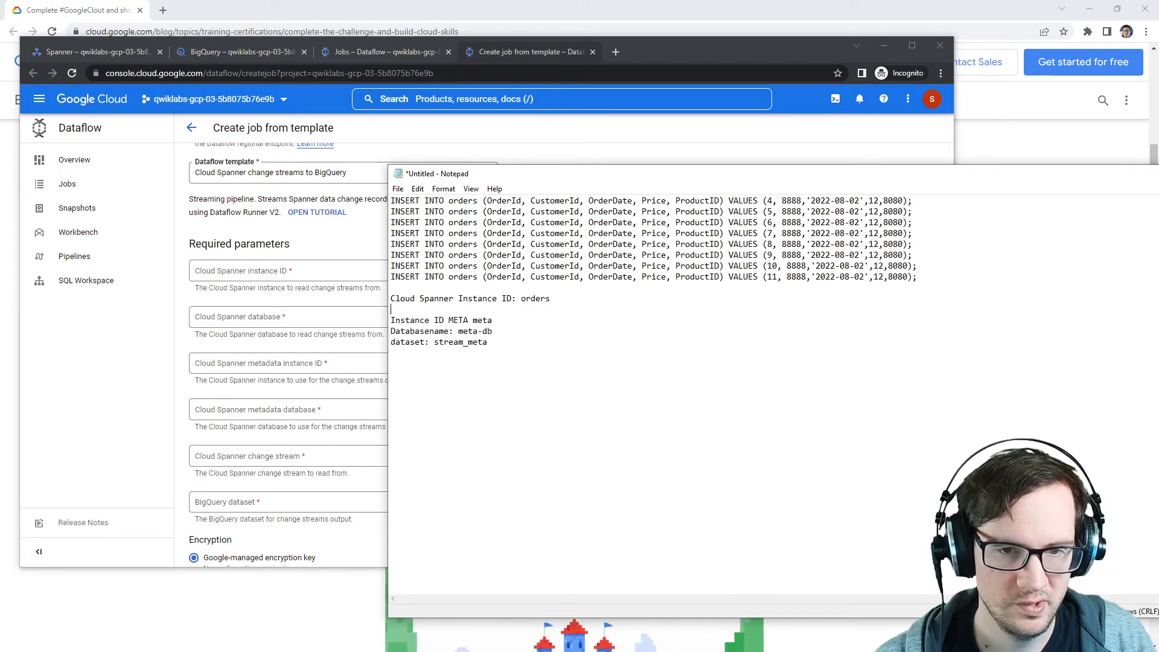
type("Clodu Spanne")
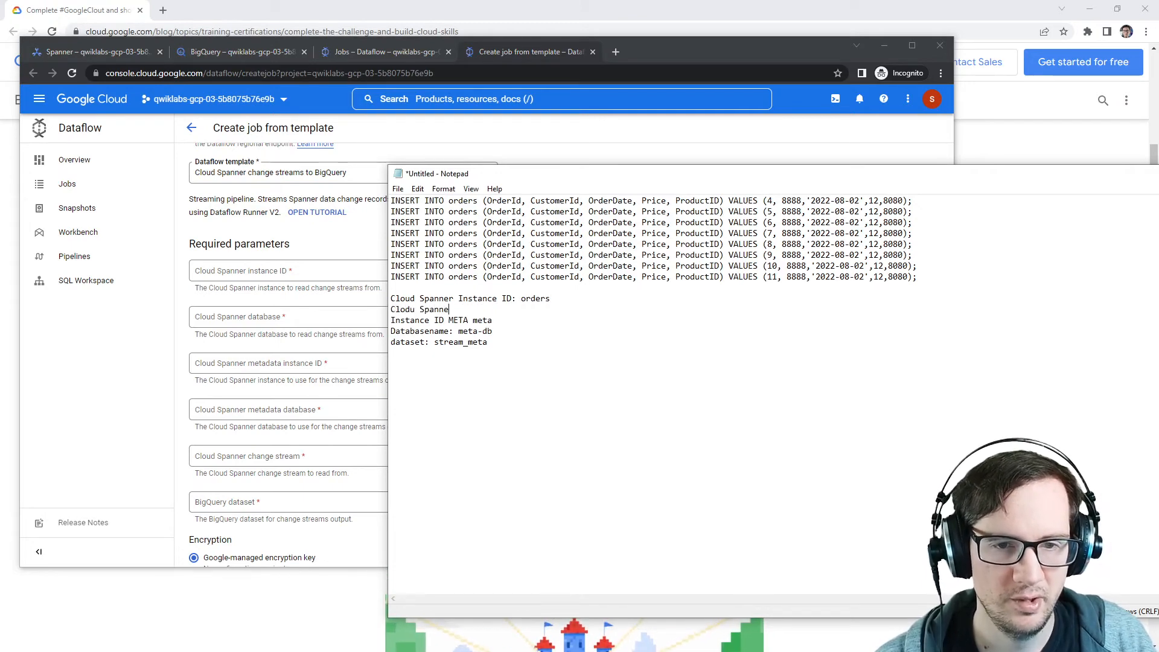
type("r database: order")
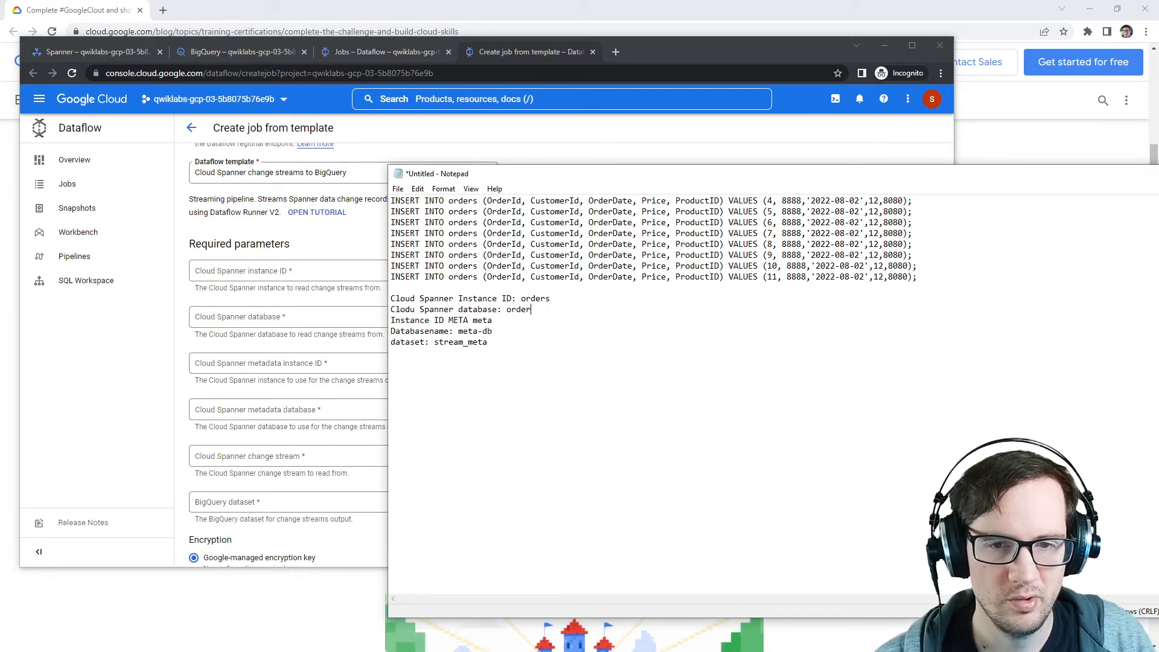
type("s-db")
key("Return")
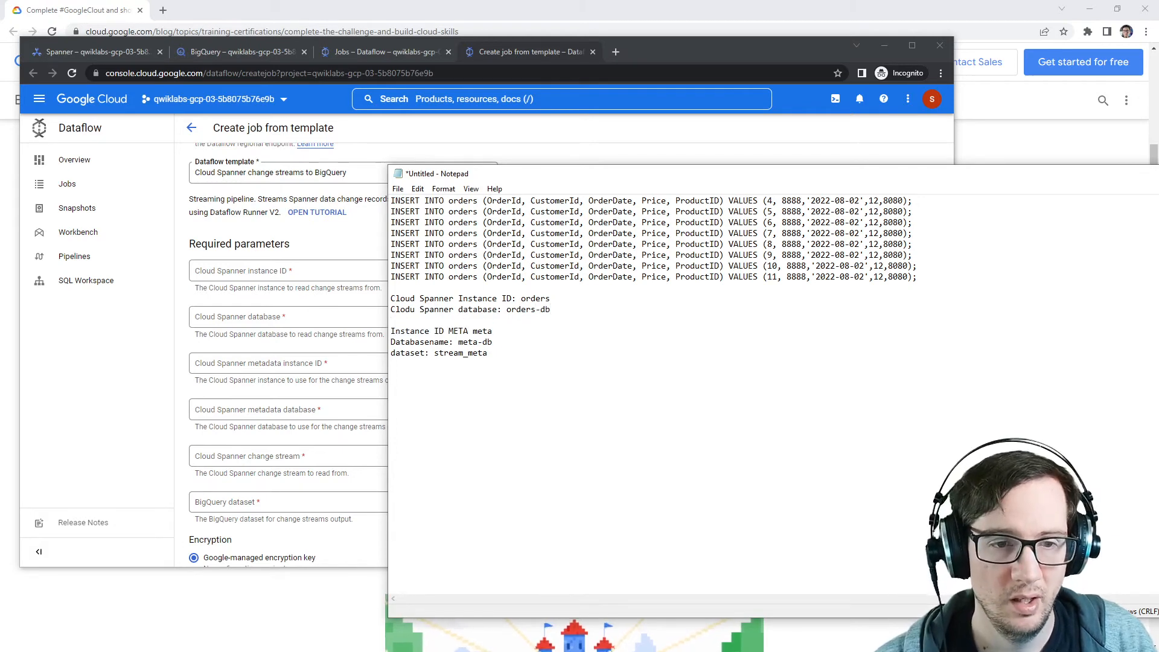
Step: Add notes for the Cloud Spanner metadata Instance ID meta and metadata database meta-db
type("Cloud ")
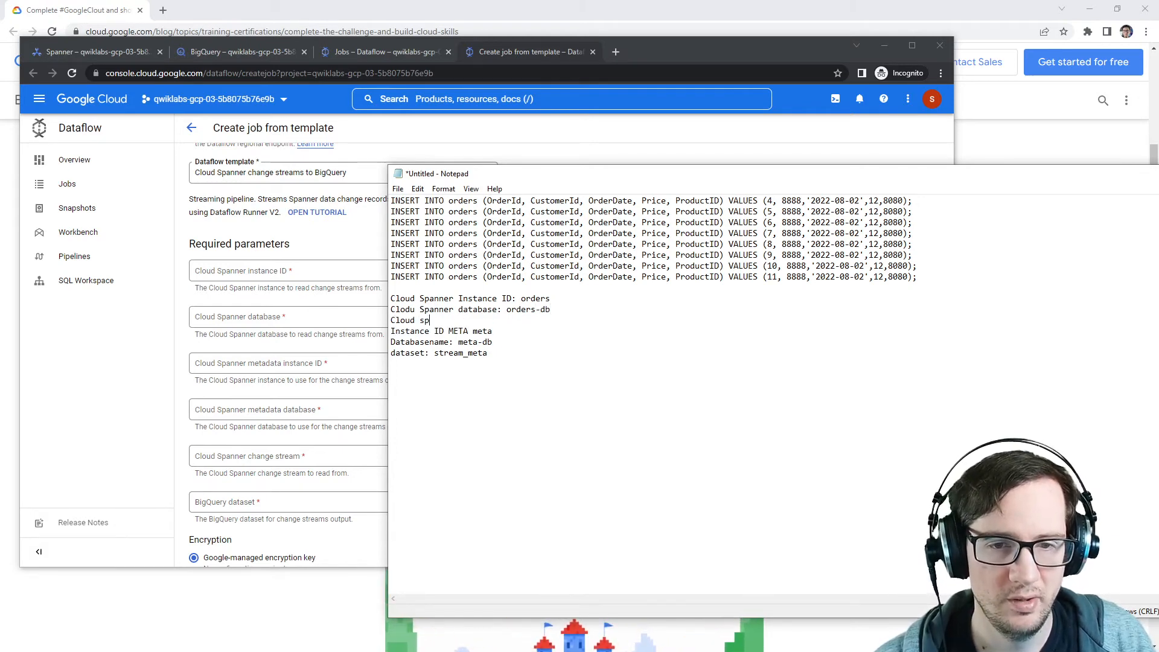
type("sp")
key("BackSpace")
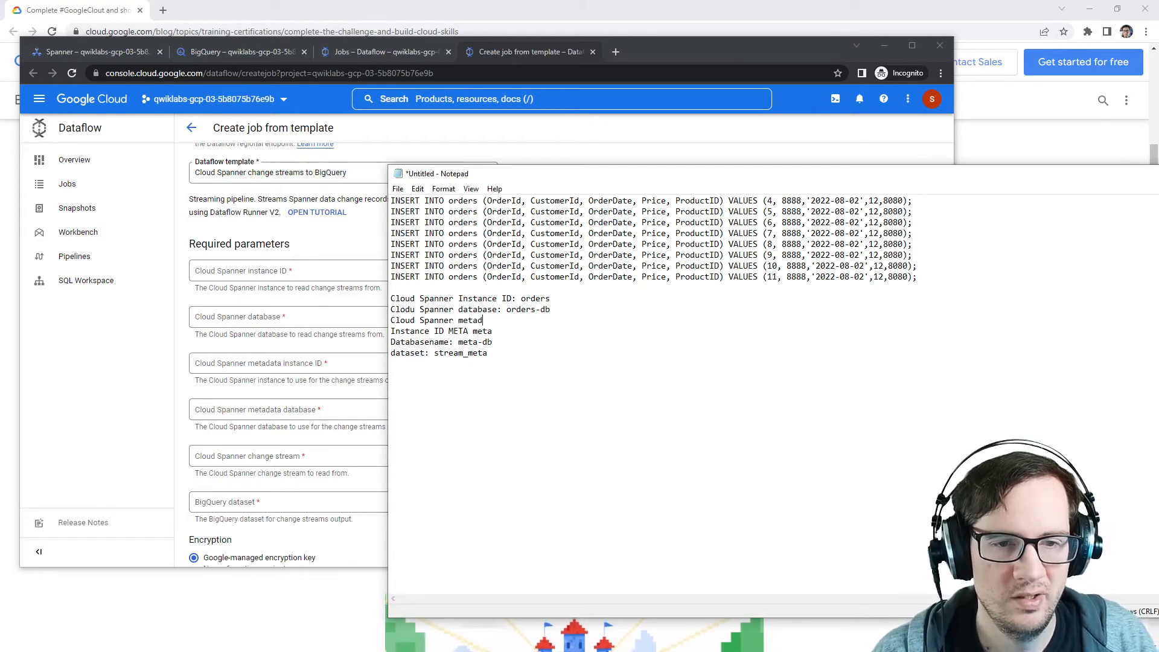
type("panner metadaa")
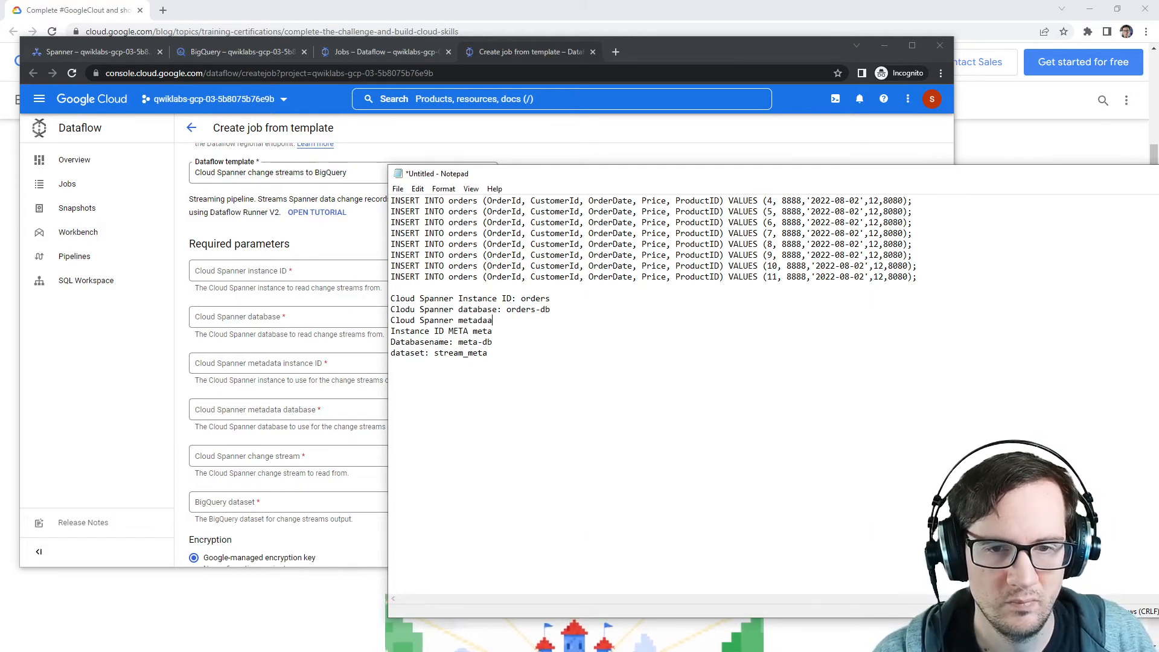
key("BackSpace")
type("ta Instanc")
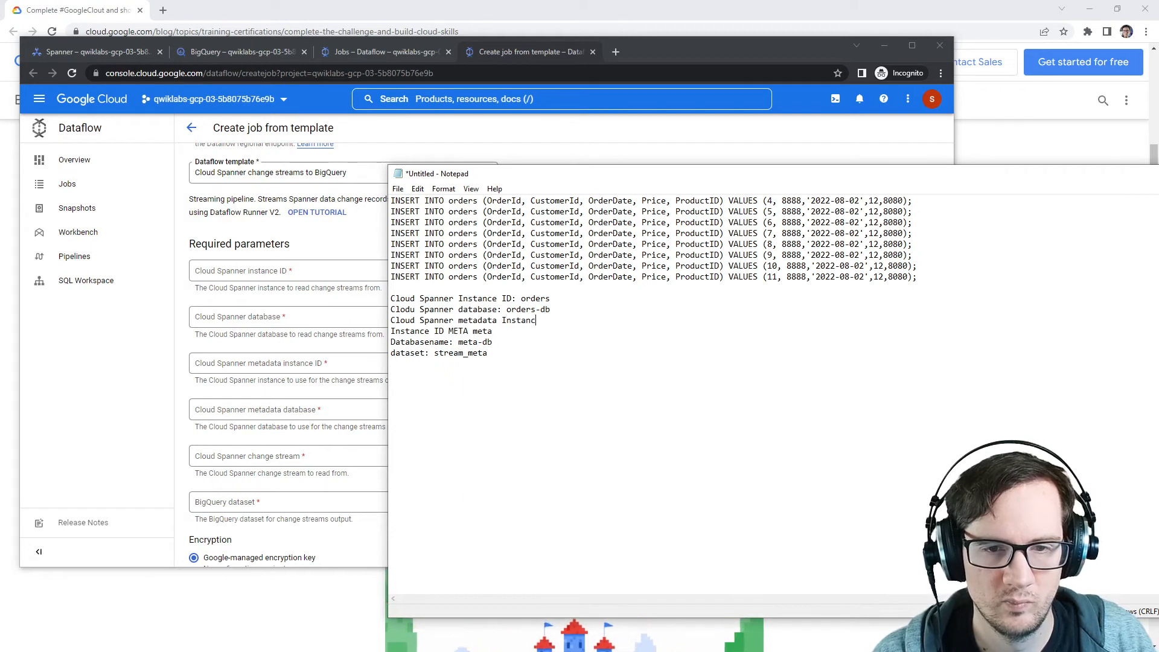
type("e ID: meta")
key("Return")
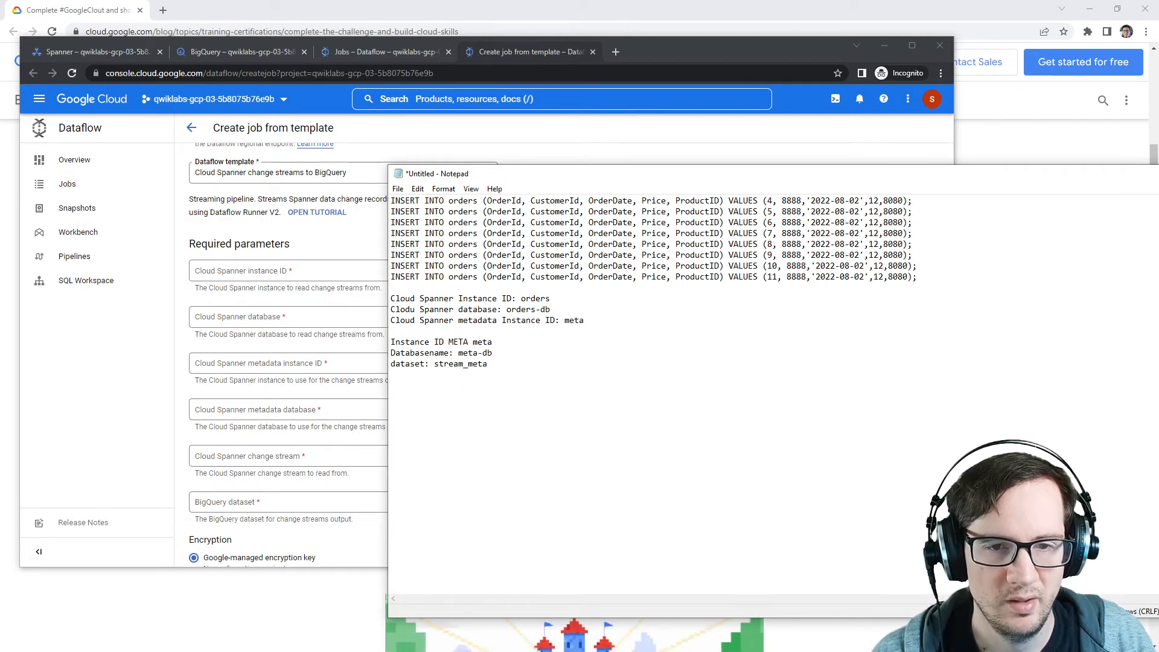
type("Cloud Spanner metadata")
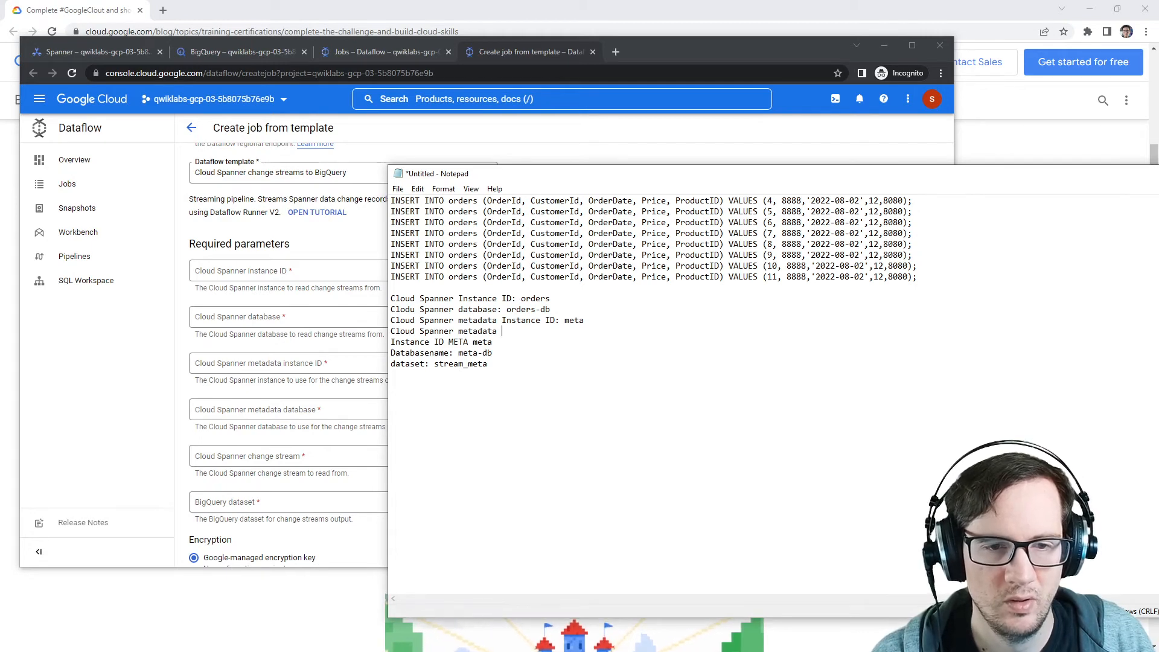
type(" databsaea")
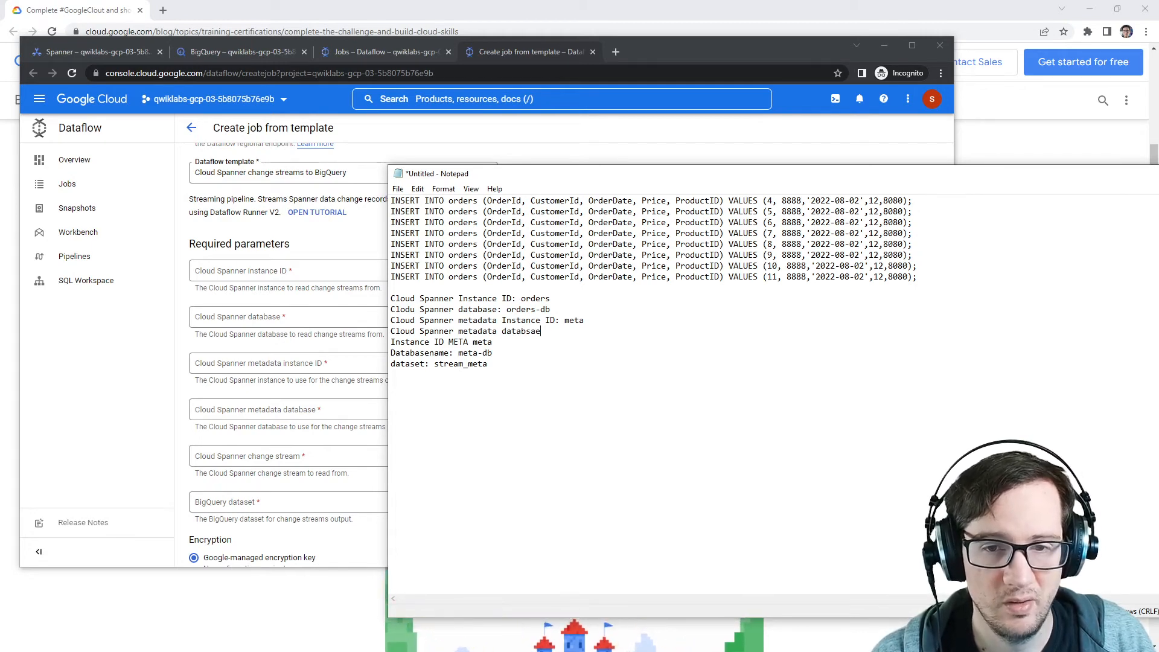
key("BackSpace")
key("BackSpace")
key("BackSpace")
type("ase: ")
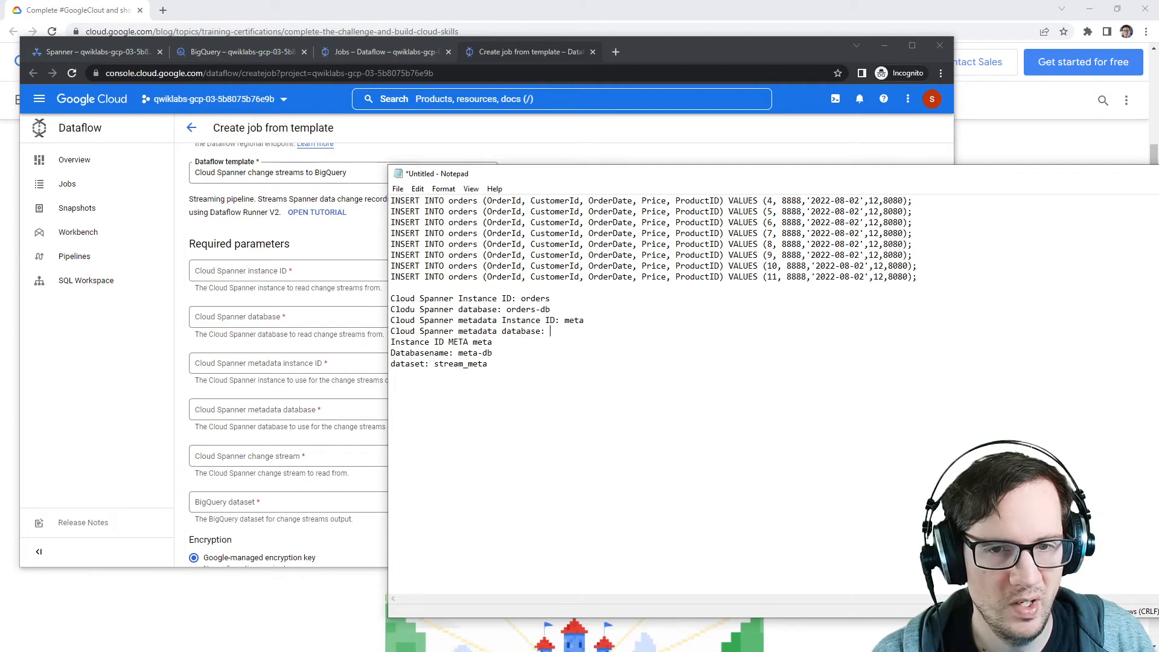
type("meta-db")
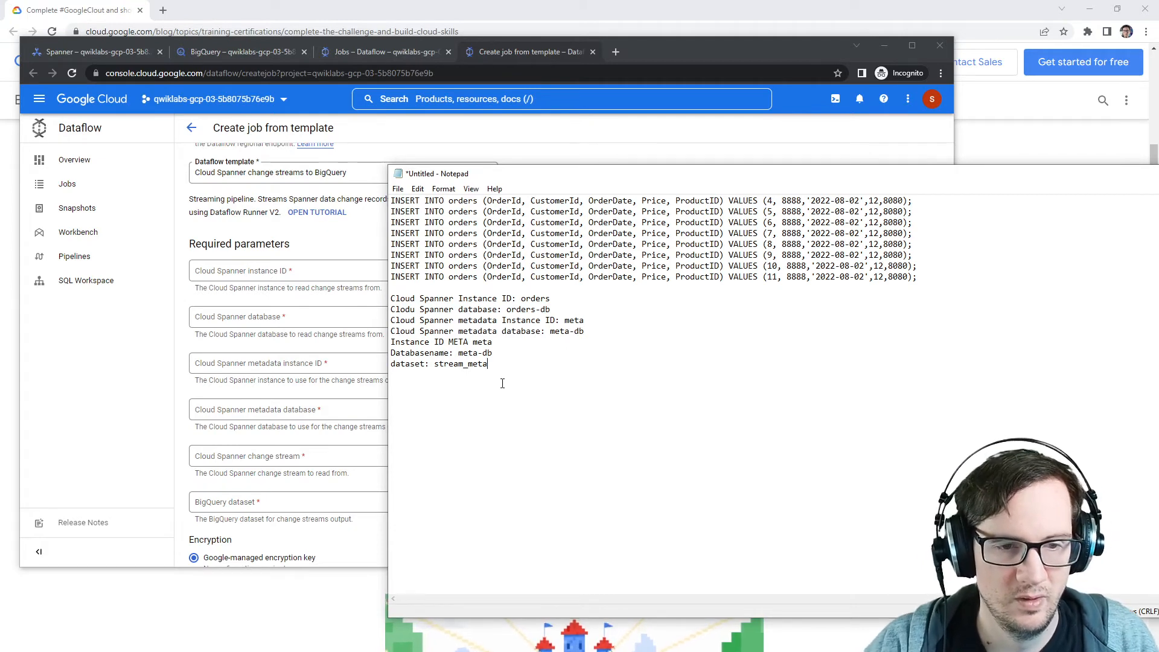
Step: Replace the old META instance and database lines with a Cloud Spanner change stream line reading ordersstream
left_click_drag(522, 359, 392, 342)
left_click(477, 352)
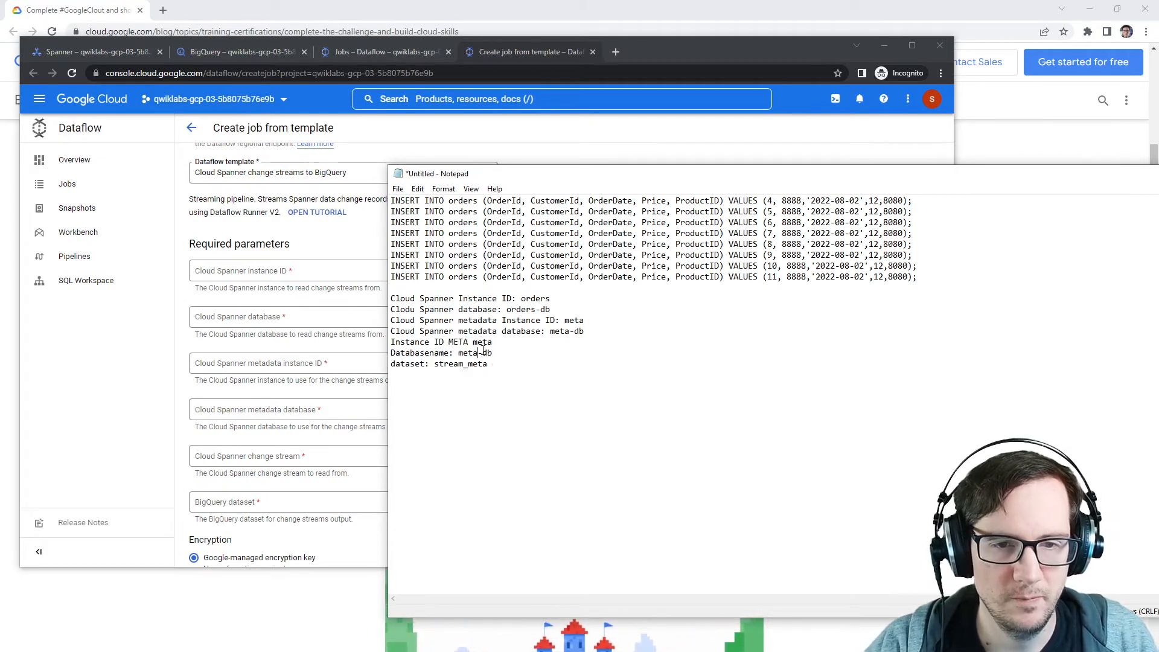
left_click_drag(507, 352, 388, 341)
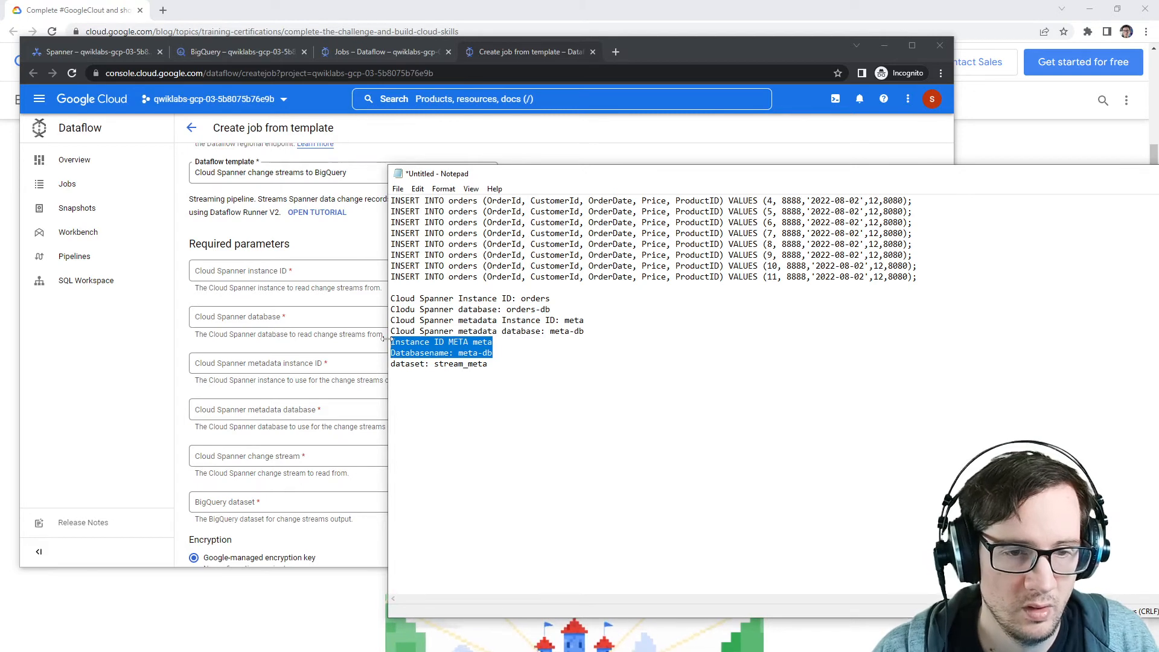
type("Cloud Spanne")
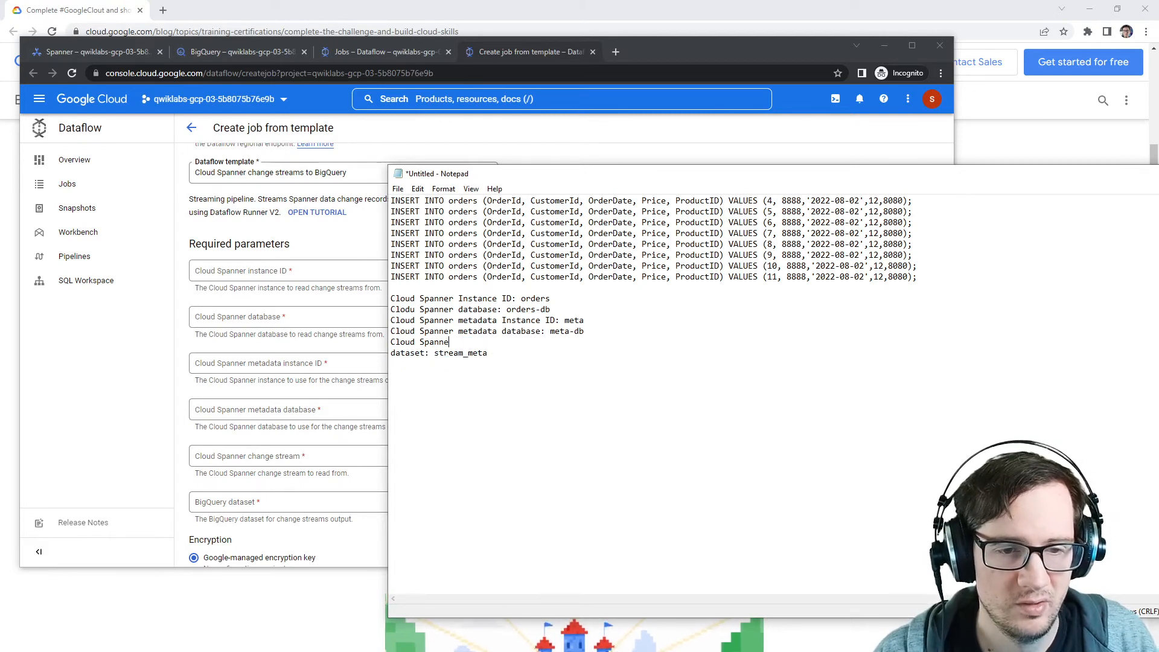
type("r change stream")
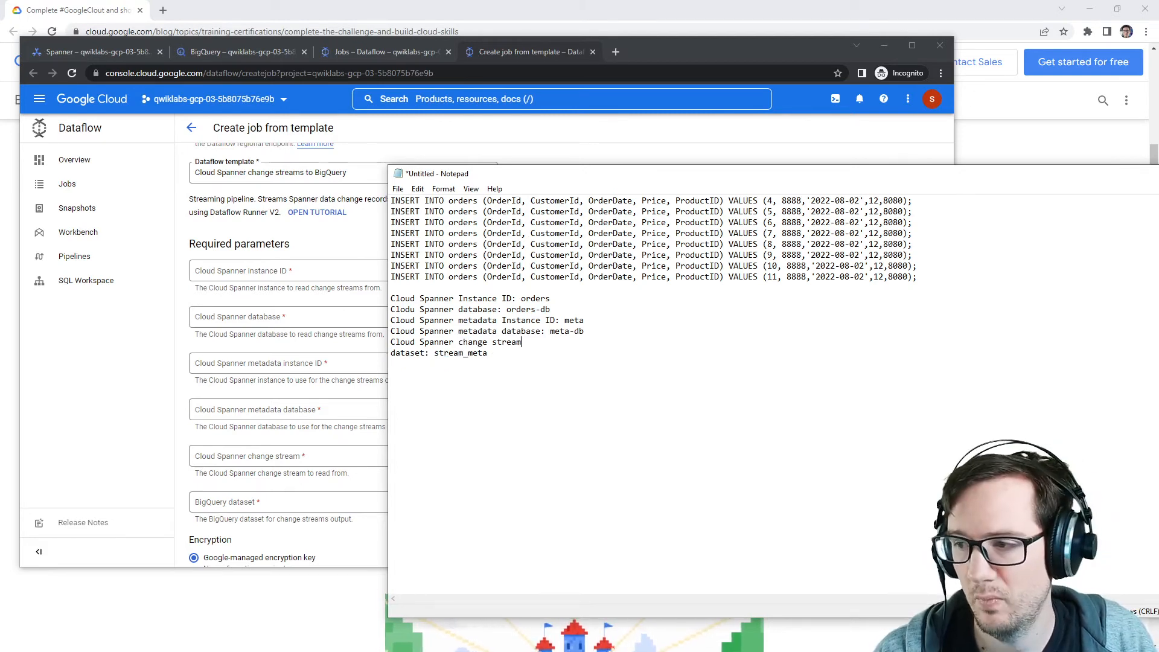
type(": orderstrea")
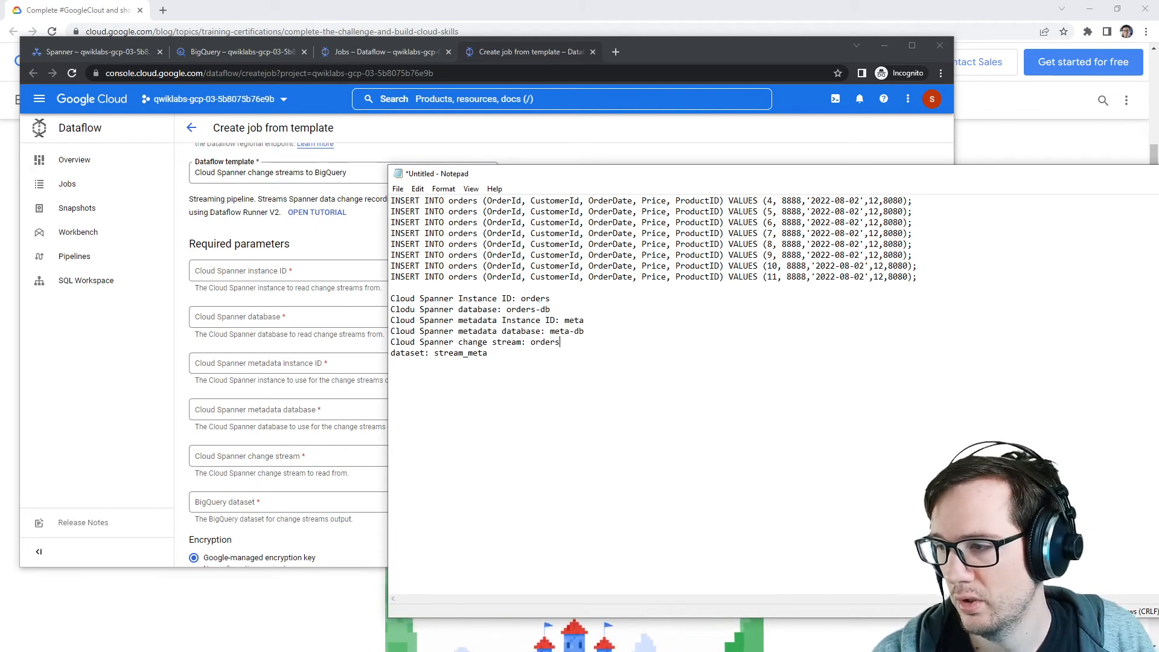
key("BackSpace")
key("BackSpace")
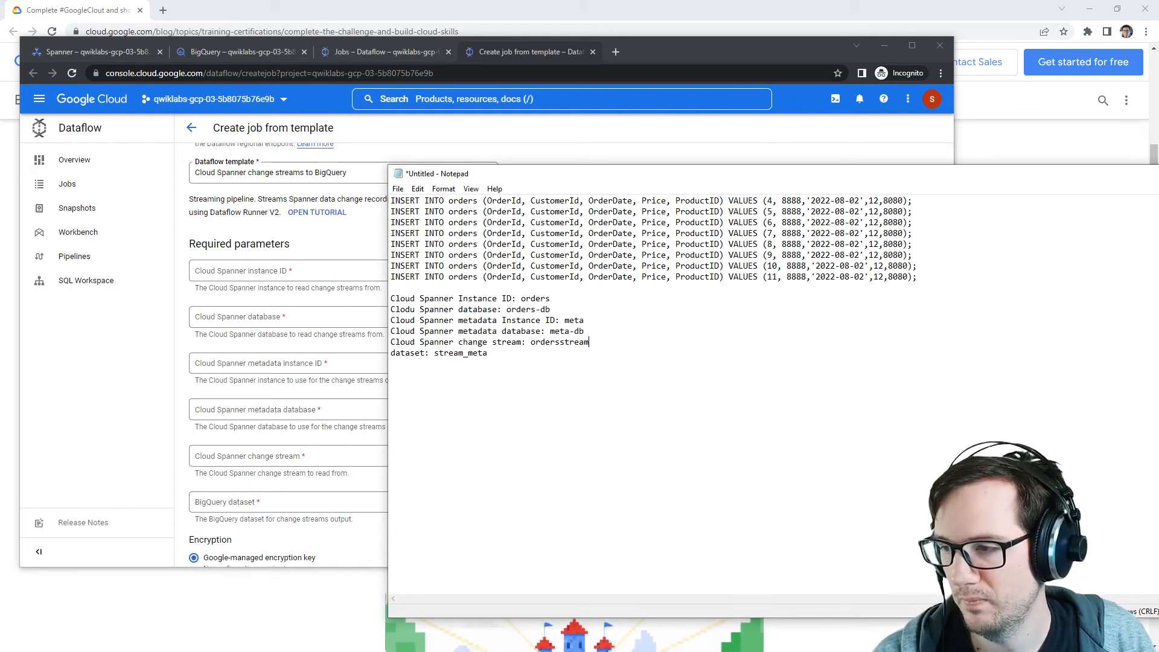
key("Return")
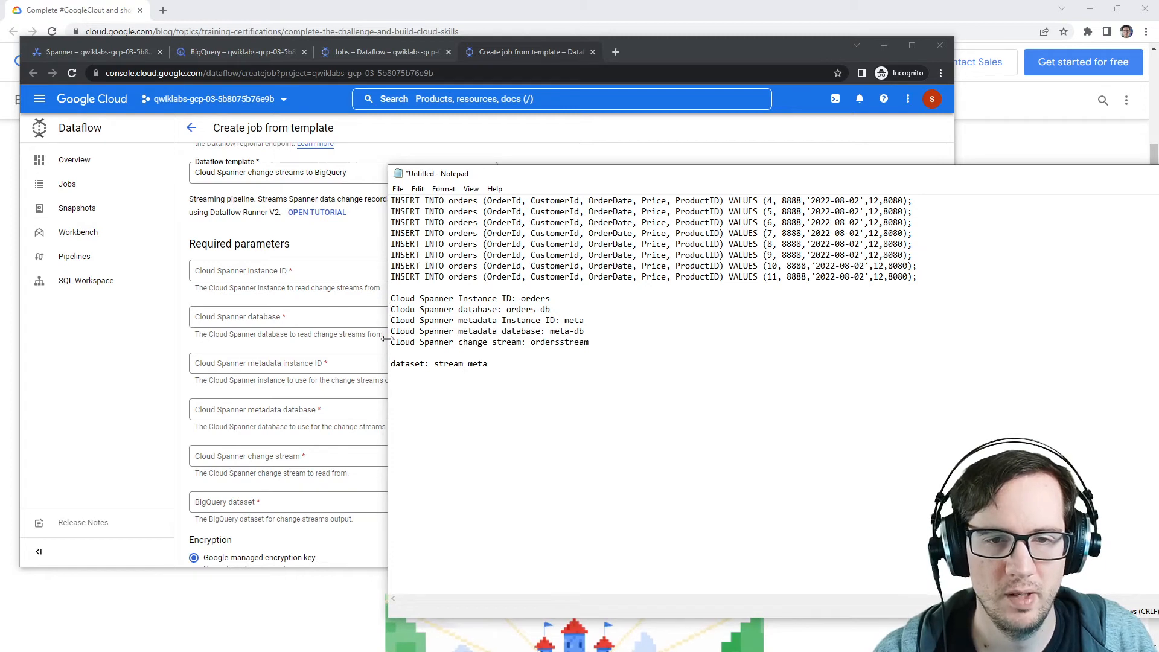
Step: Add a 'Dataflow Job Steram: streamjobs' line above the parameter notes and remove the blank line before the dataset note
key("Up")
key("Return")
key("Return")
key("Up")
key("Up")
type("Dataflow")
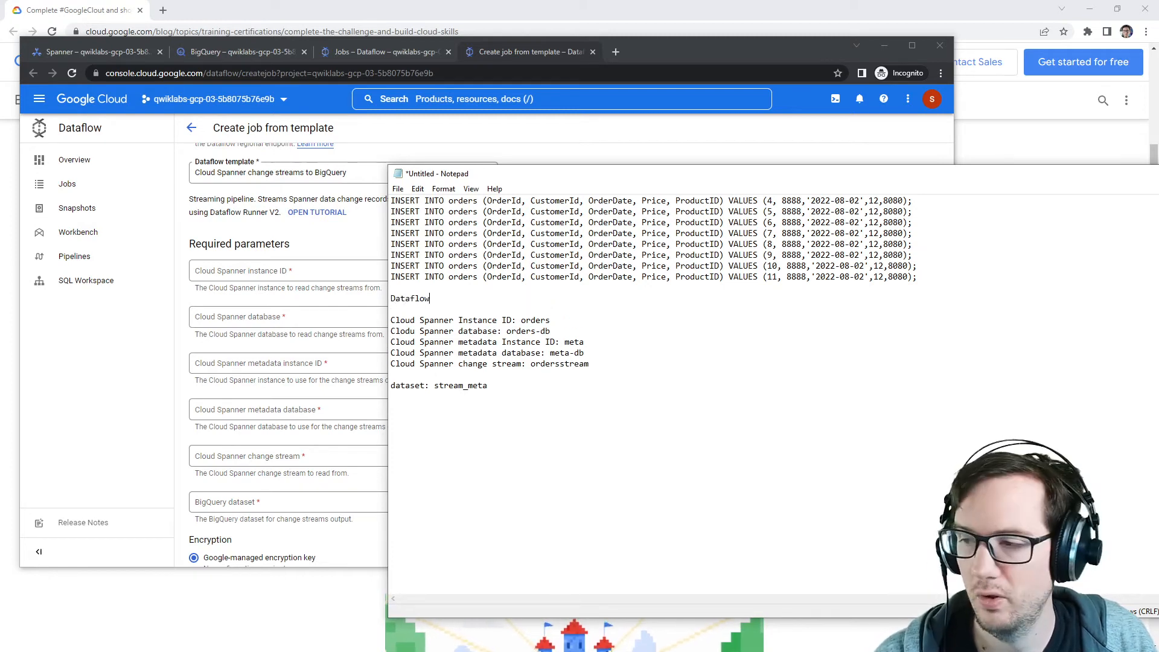
type(" Job Steram: ")
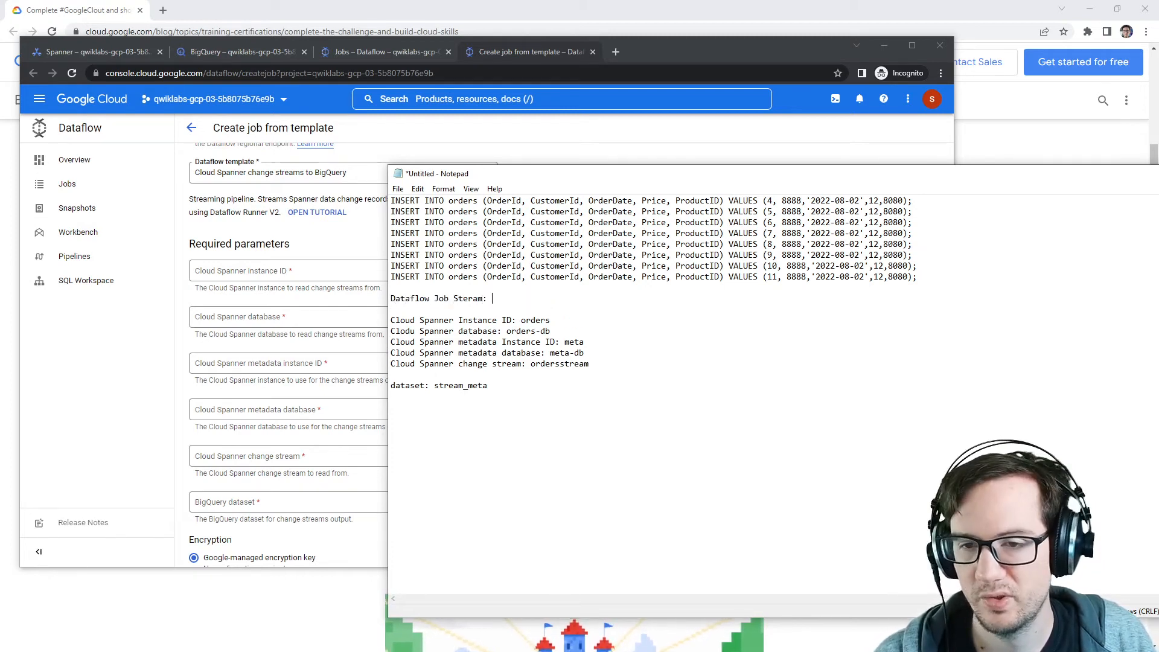
type("streamjobs")
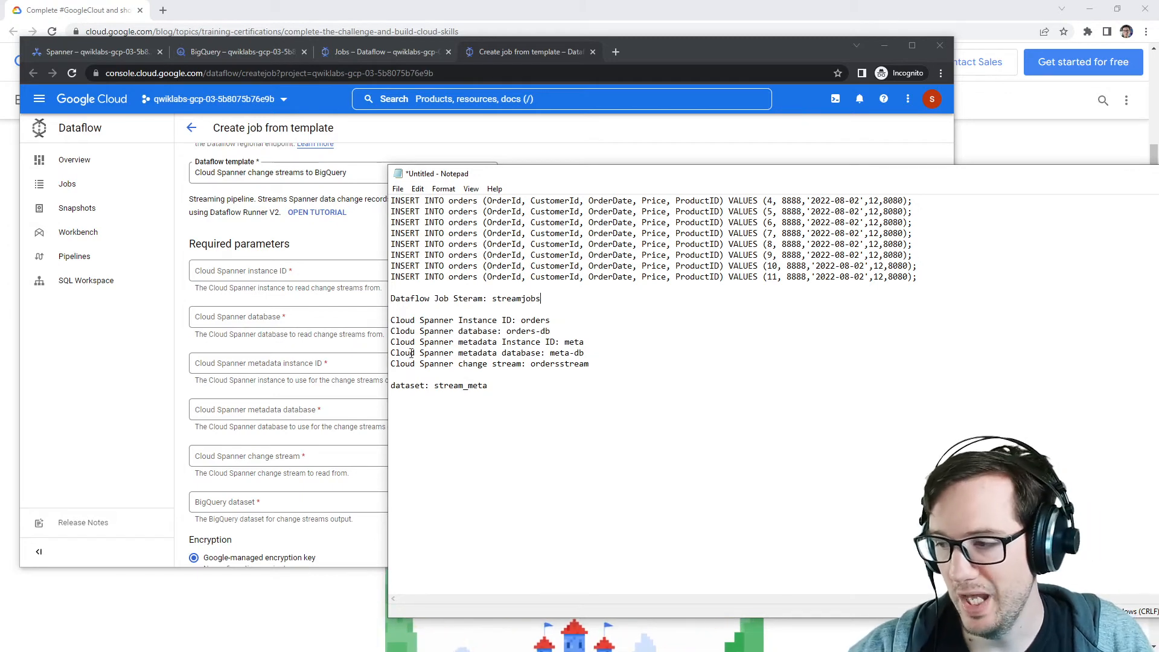
double_click(462, 387)
left_click(539, 385)
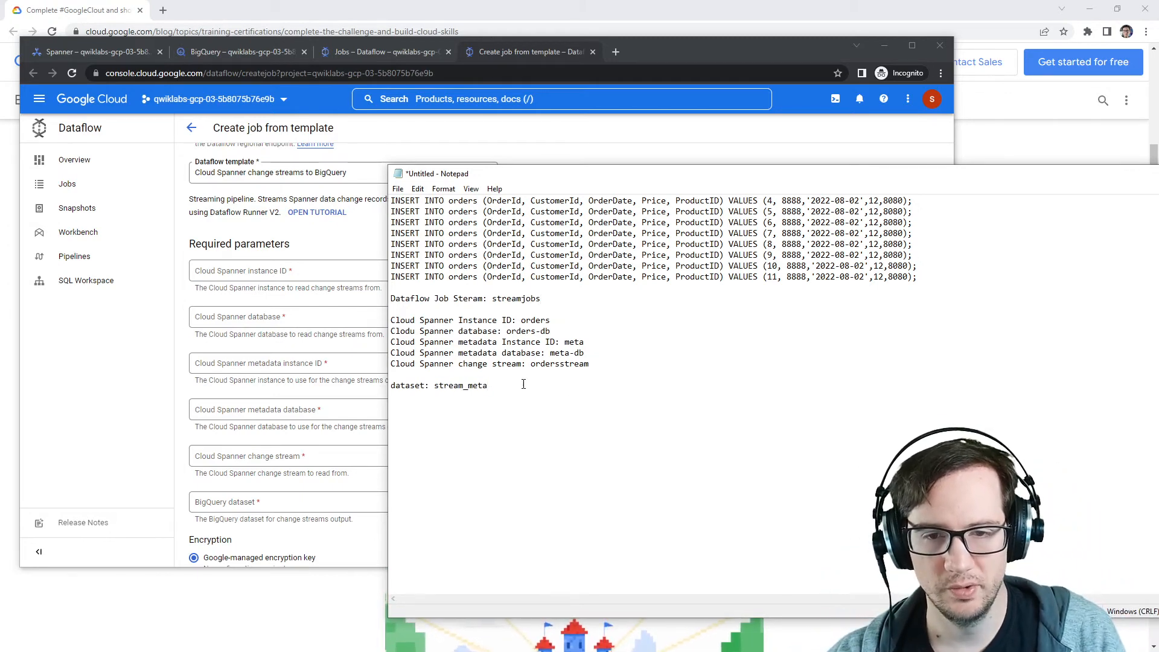
key("BackSpace")
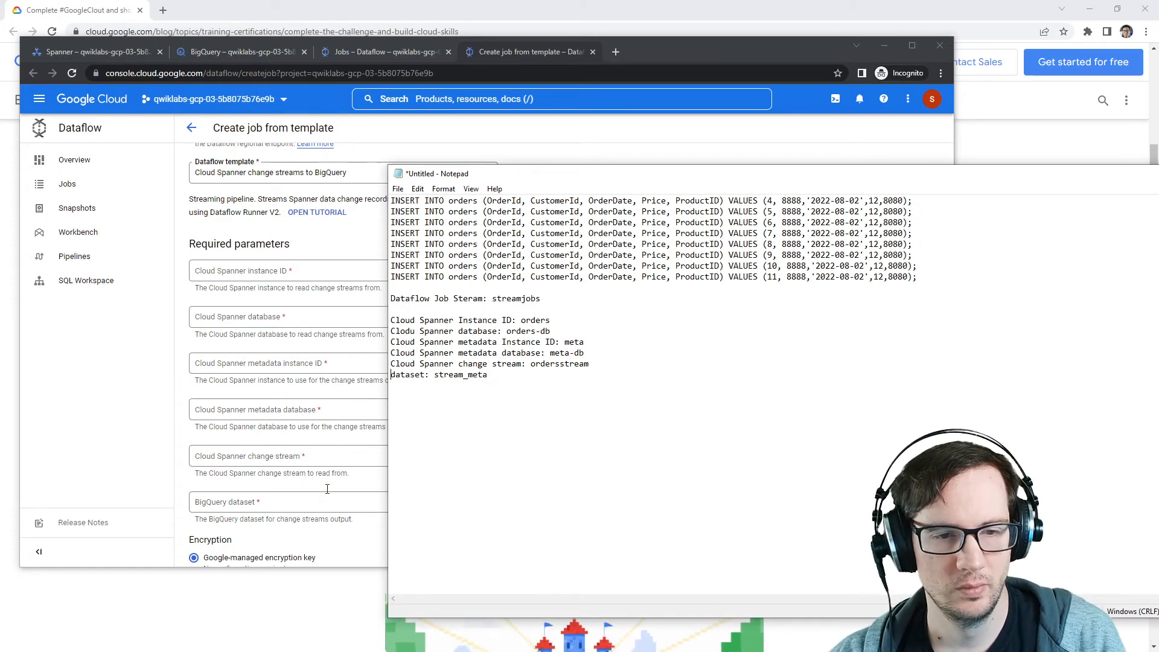
Step: Rewrite the dataset note line to read 'BigQuery Dataset: stream_meta'
double_click(410, 374)
type("Big")
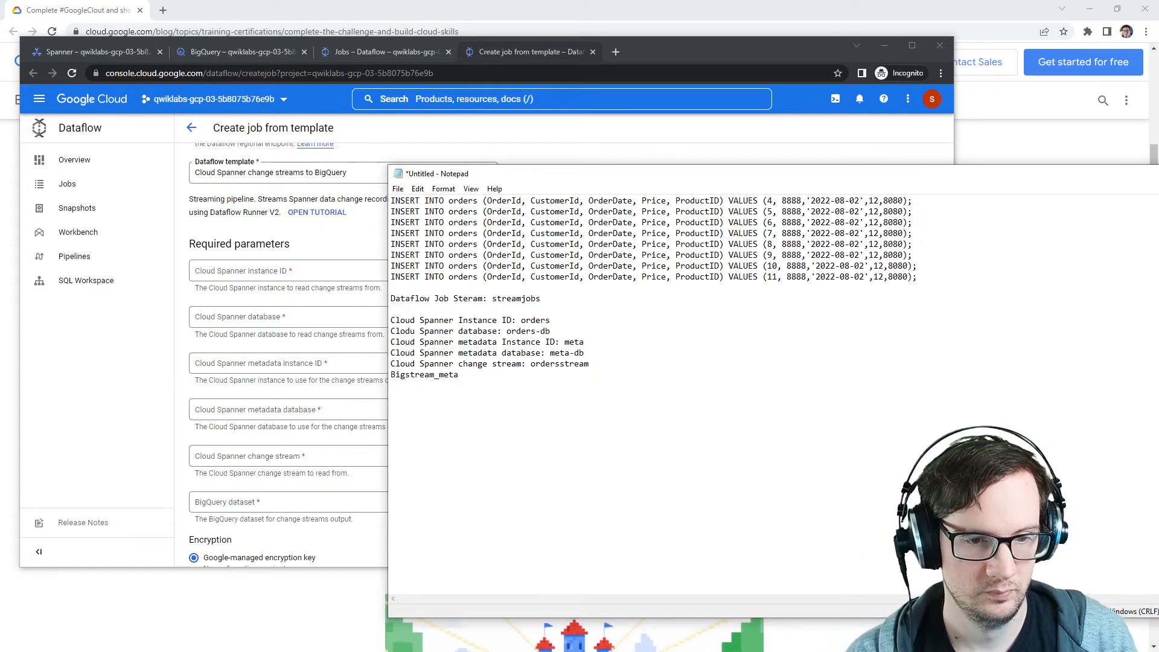
type("Query Datab")
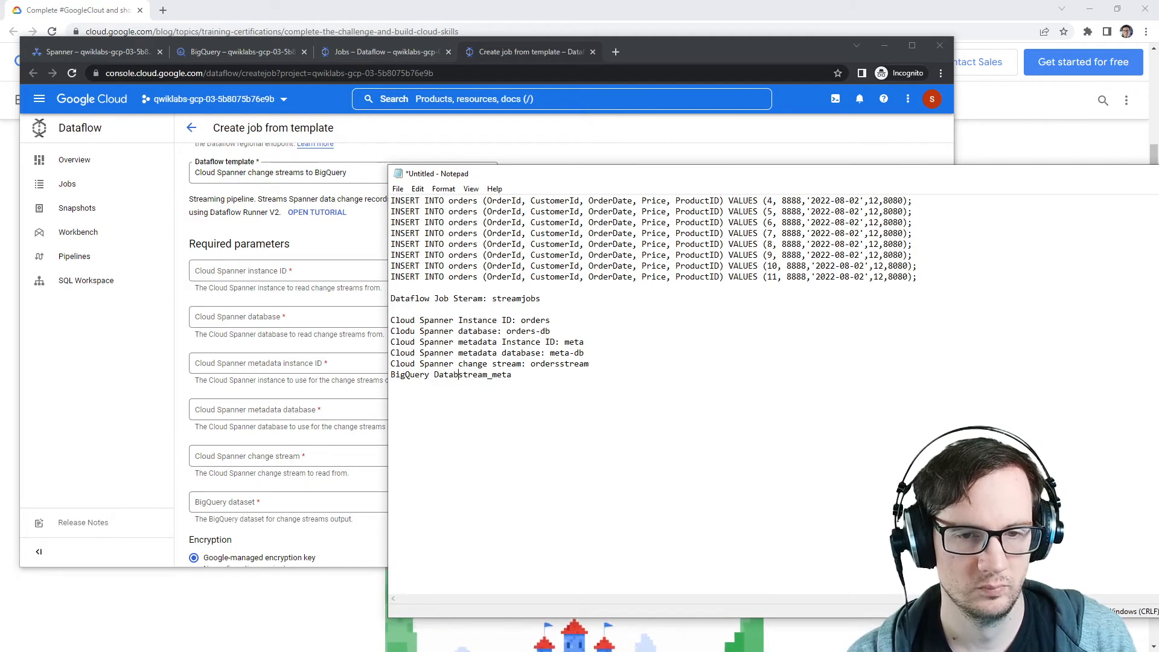
key("BackSpace")
type("set:")
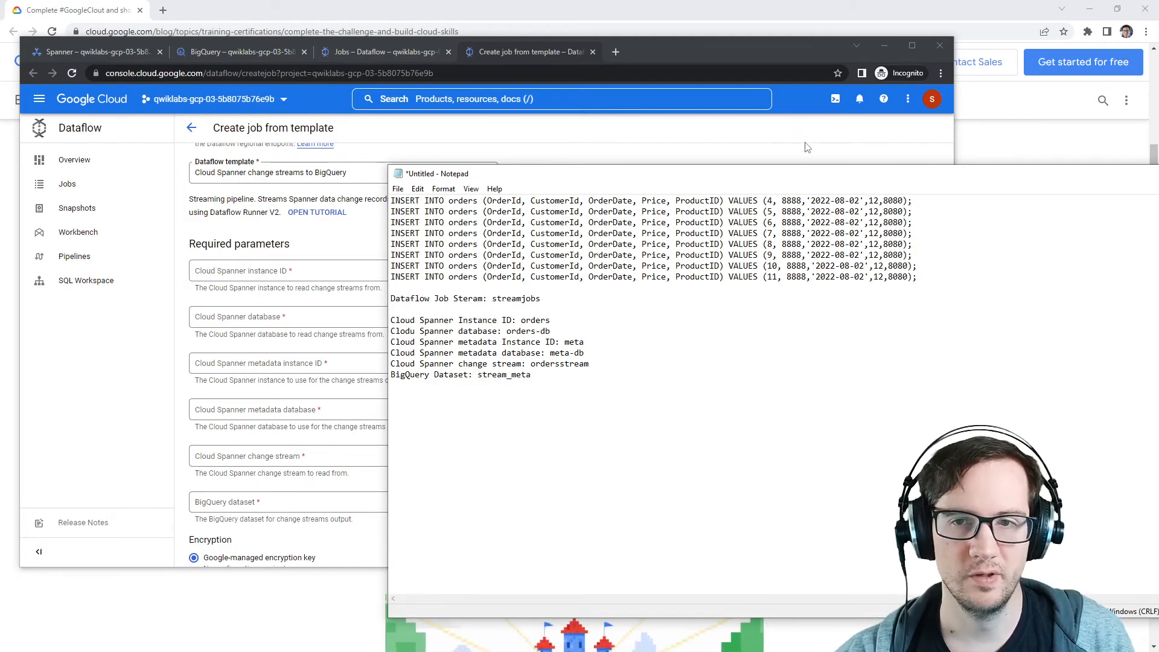
Step: Open the existing streamjob Dataflow job to check its status and return to the jobs list
left_click_drag(812, 175, 0, 192)
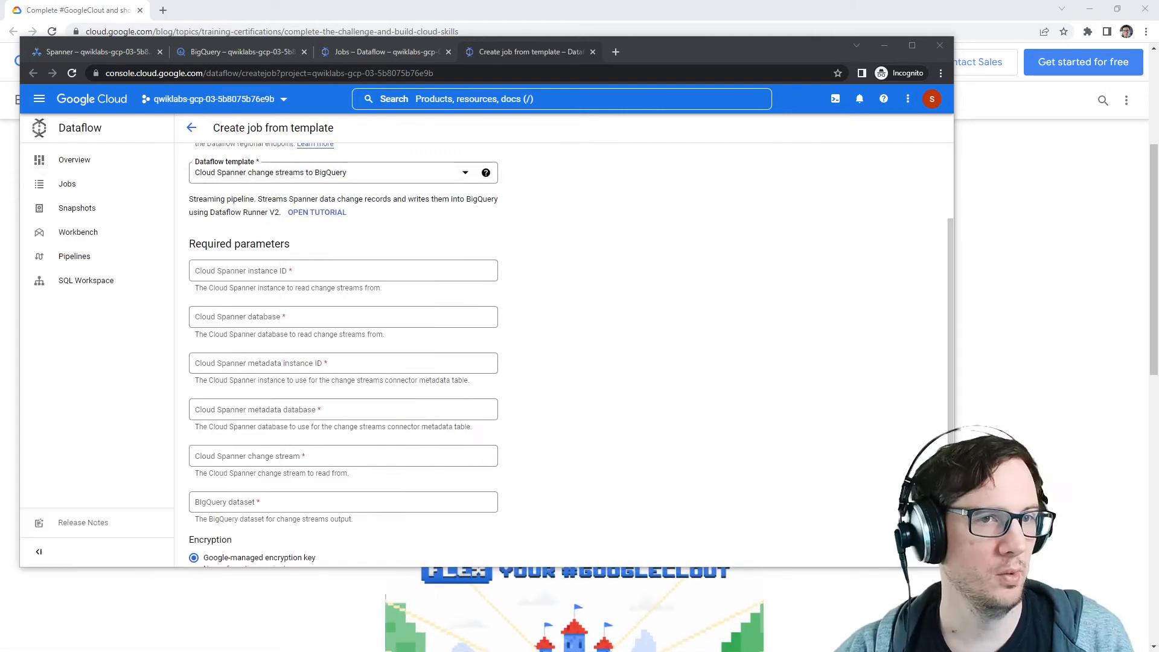
left_click(421, 49)
left_click(731, 129)
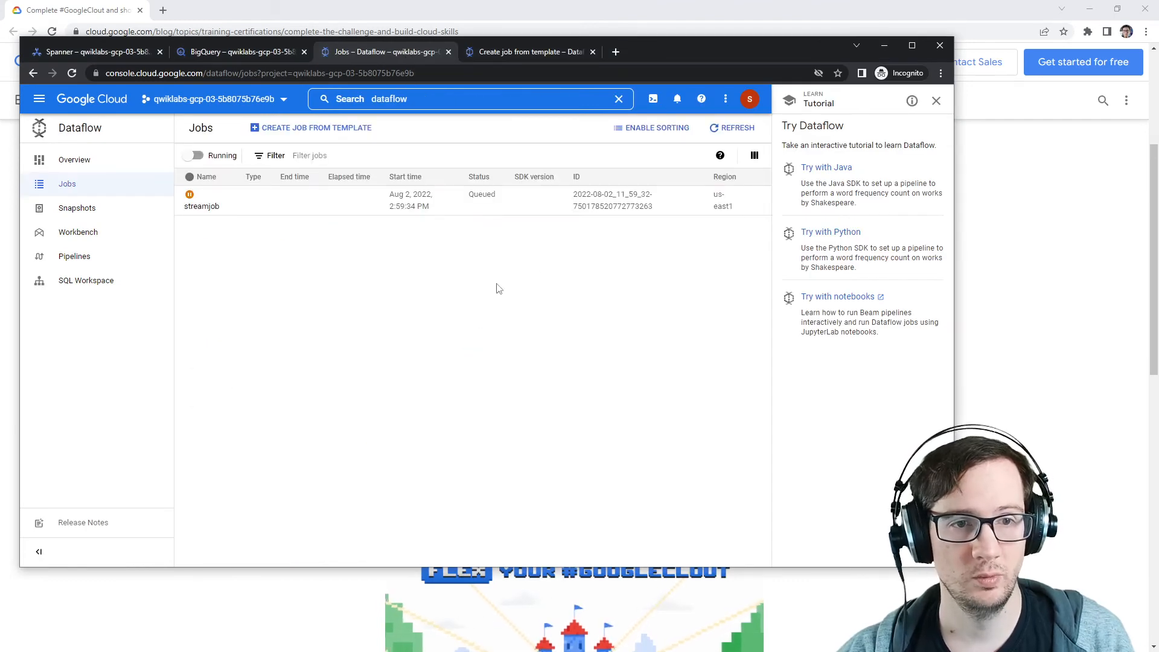
left_click(202, 206)
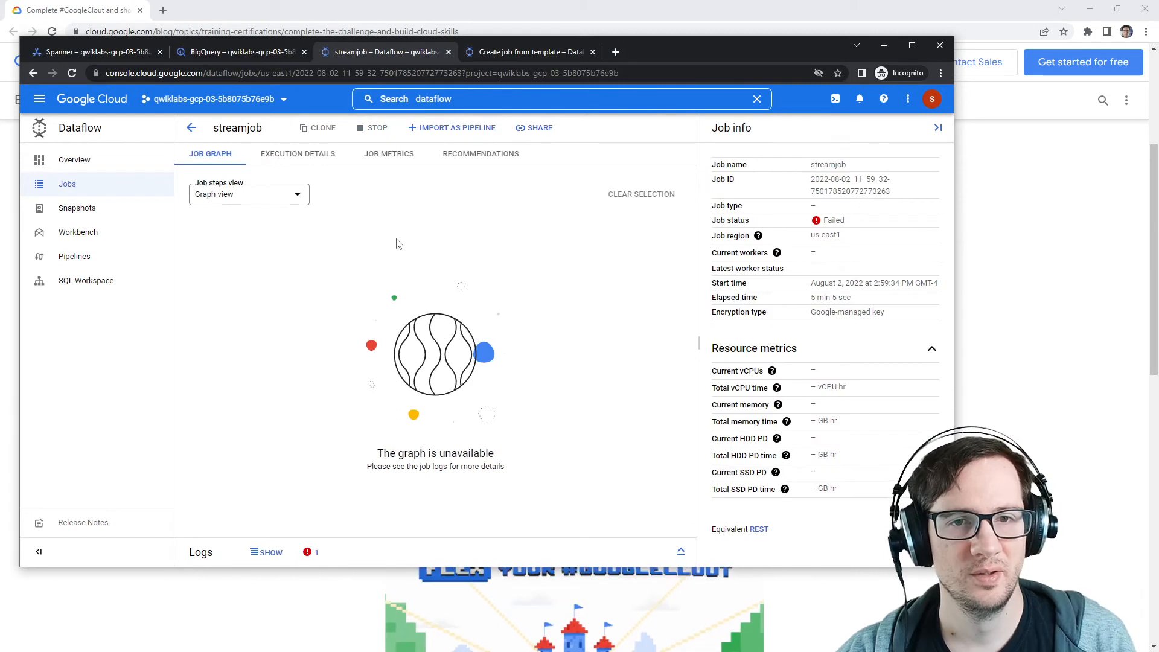
left_click(191, 128)
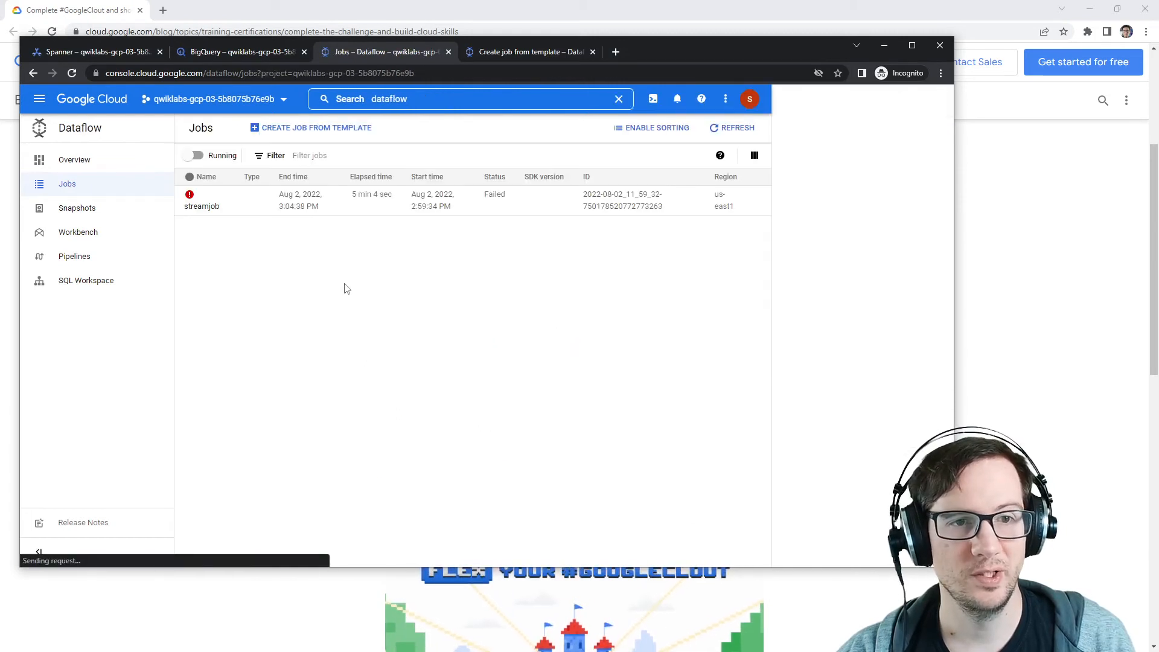
Step: Start a new job from template named streamjobs with the us-east1 (South Carolina) regional endpoint
left_click(290, 128)
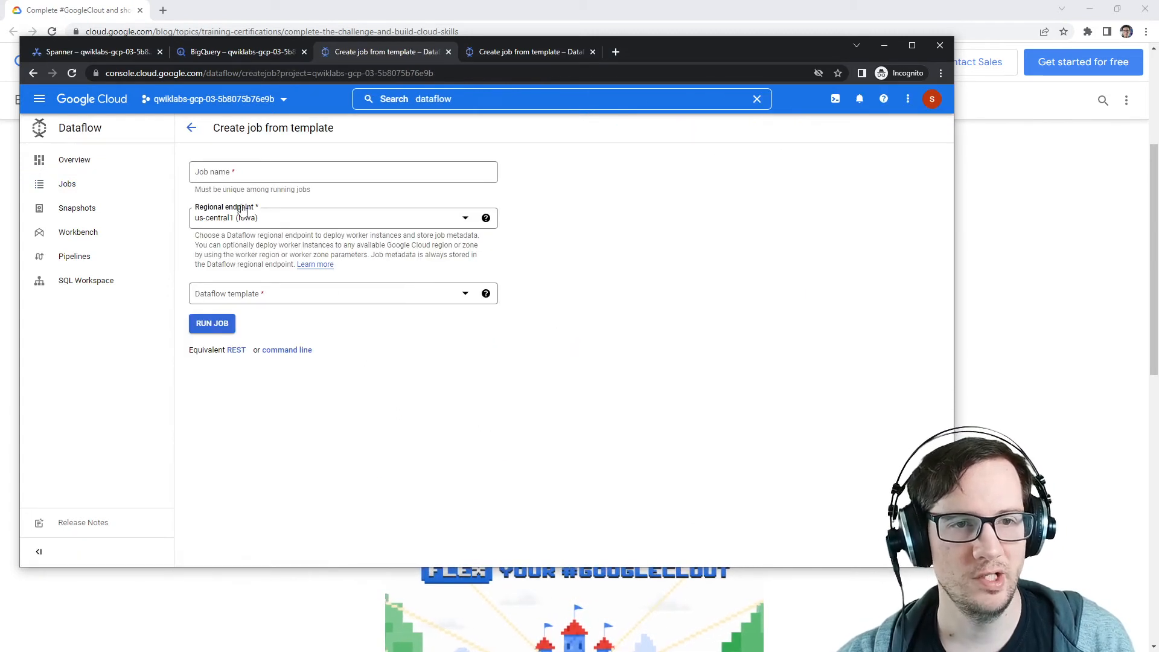
left_click(33, 73)
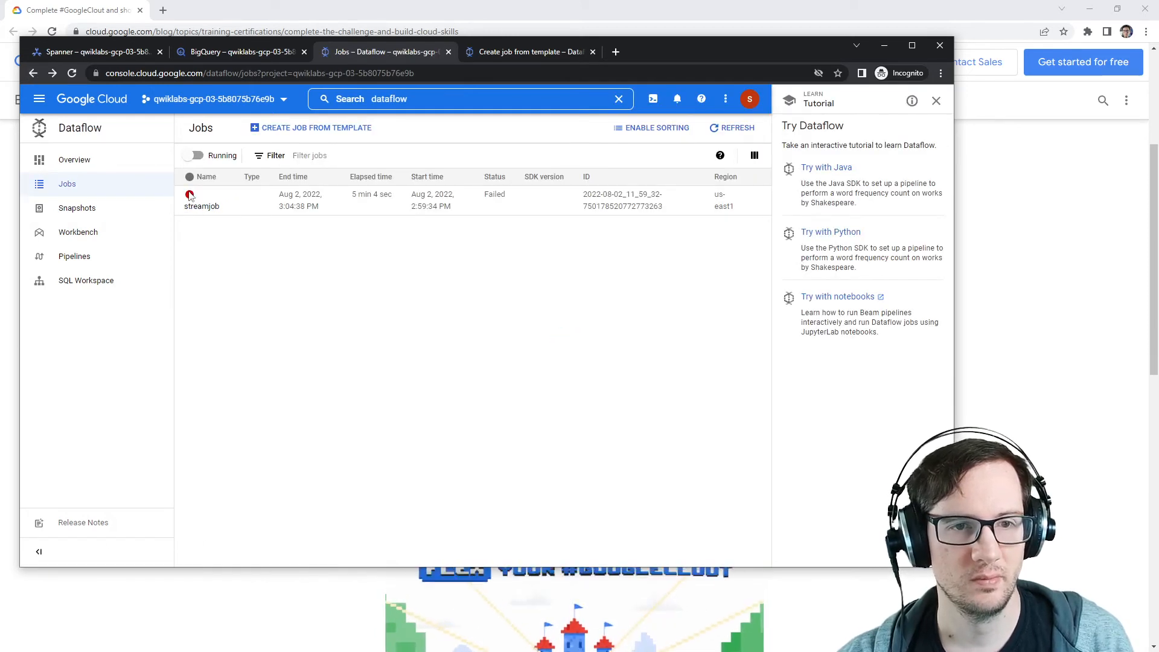
left_click(281, 128)
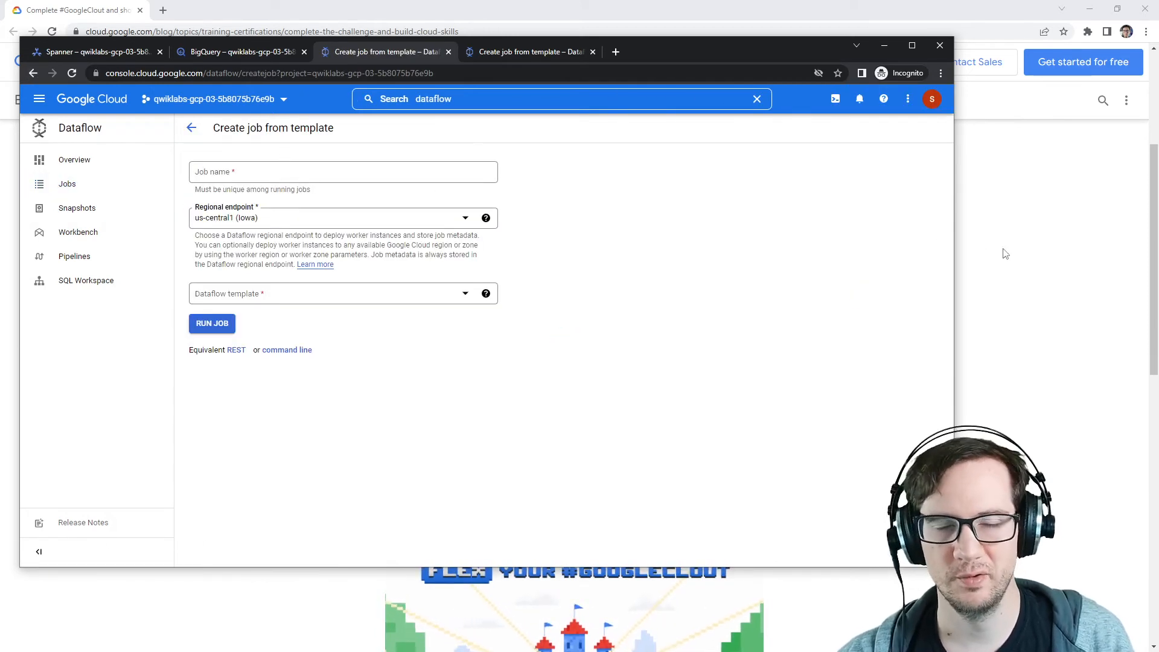
key("alt+Tab")
left_click_drag(1006, 253, 1158, 170)
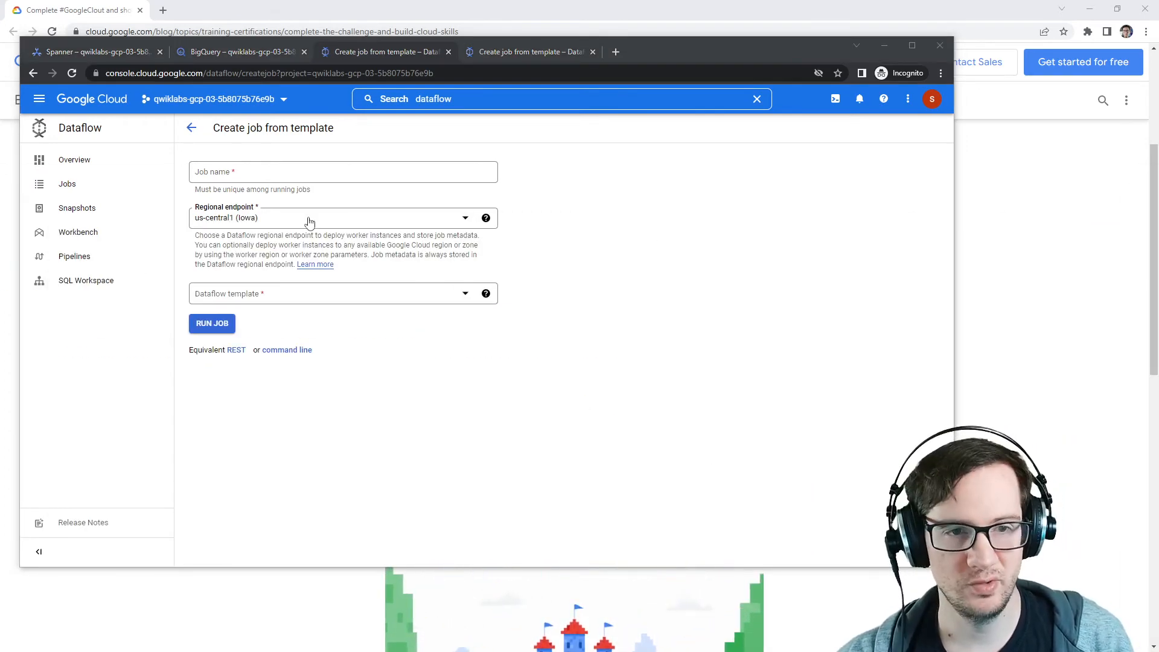
left_click(284, 172)
type("streamjobs")
left_click(287, 223)
key("Down")
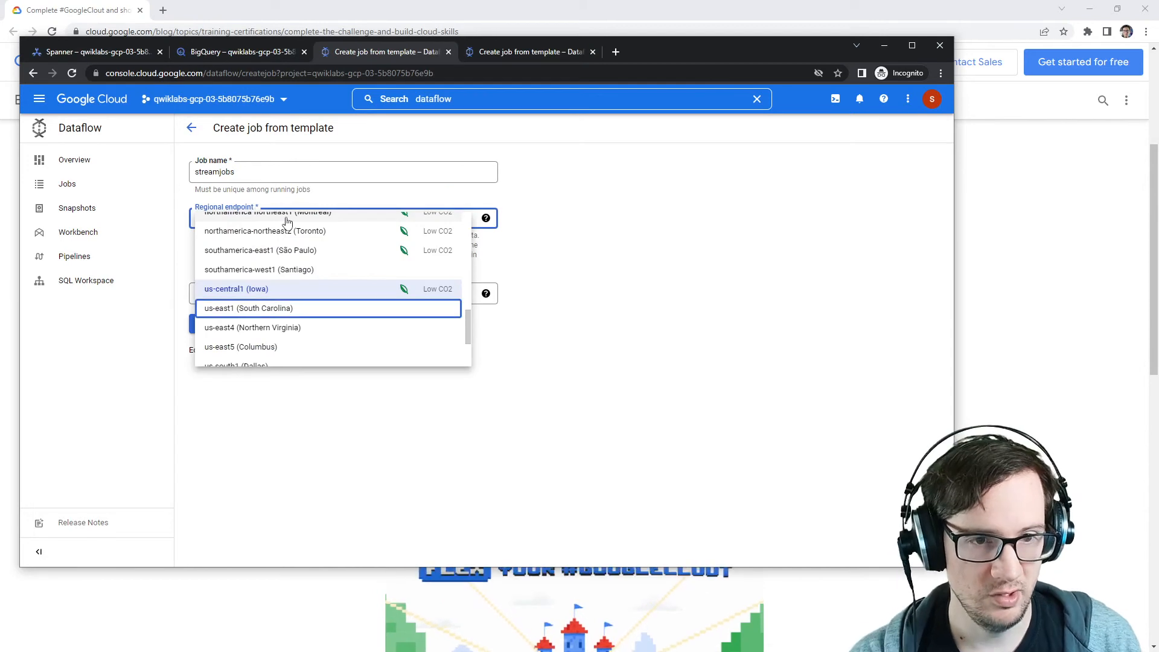
left_click(284, 308)
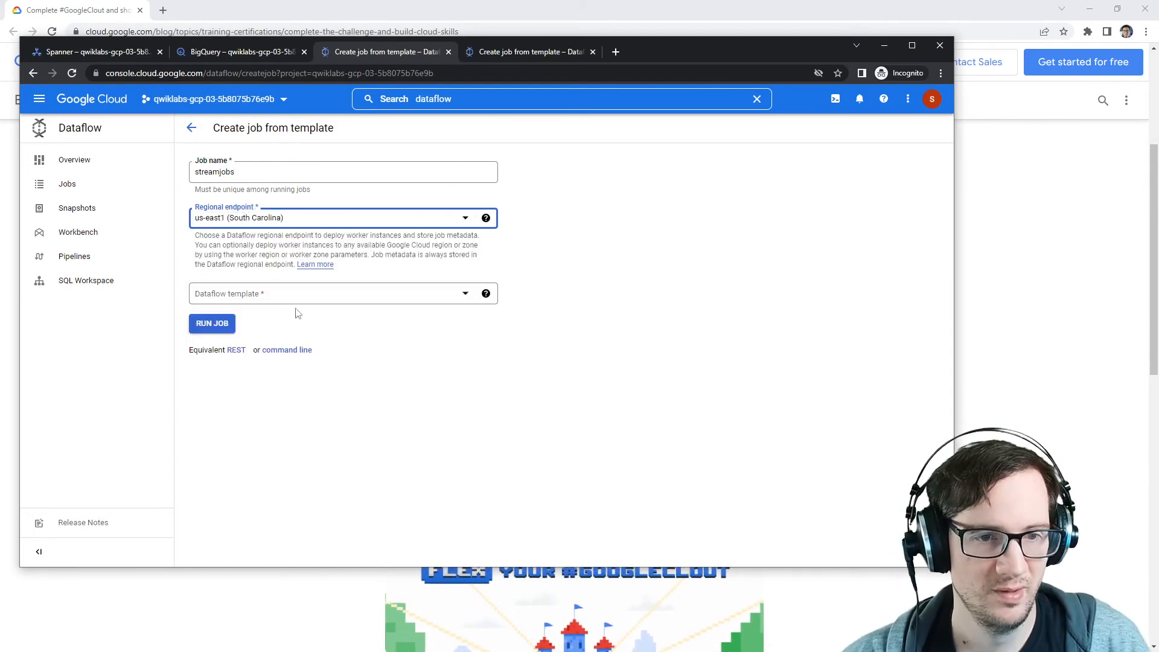
Step: Choose the Cloud Spanner change streams to BigQuery template and set the Cloud Spanner instance ID to orders
left_click(298, 295)
left_click(298, 399)
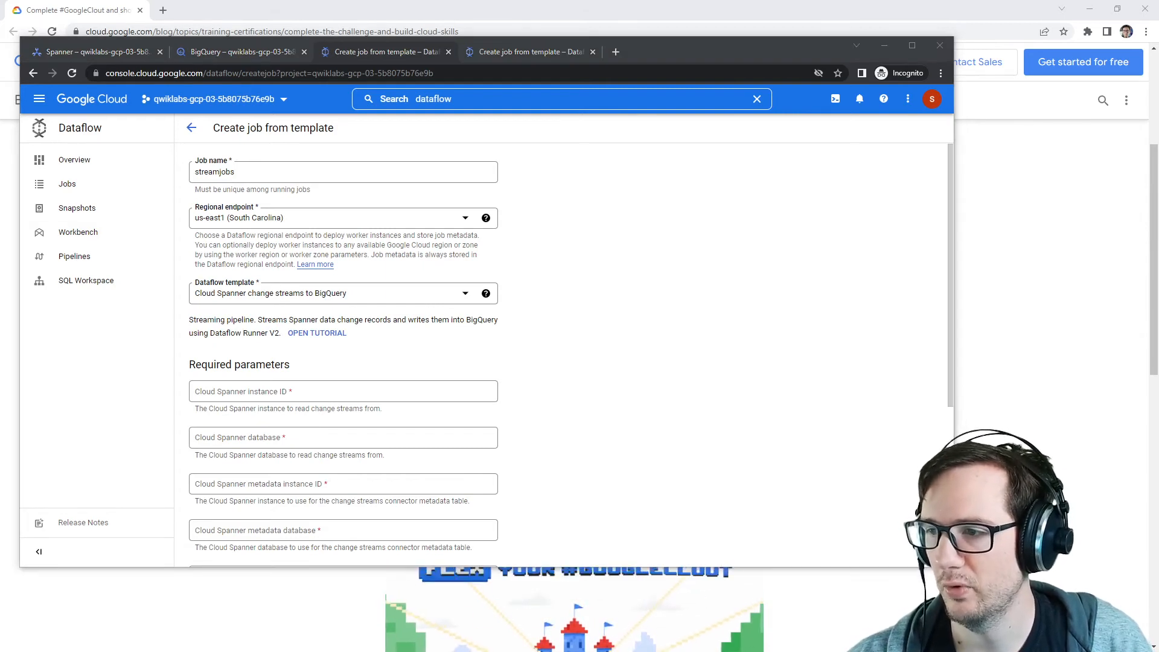
left_click(263, 383)
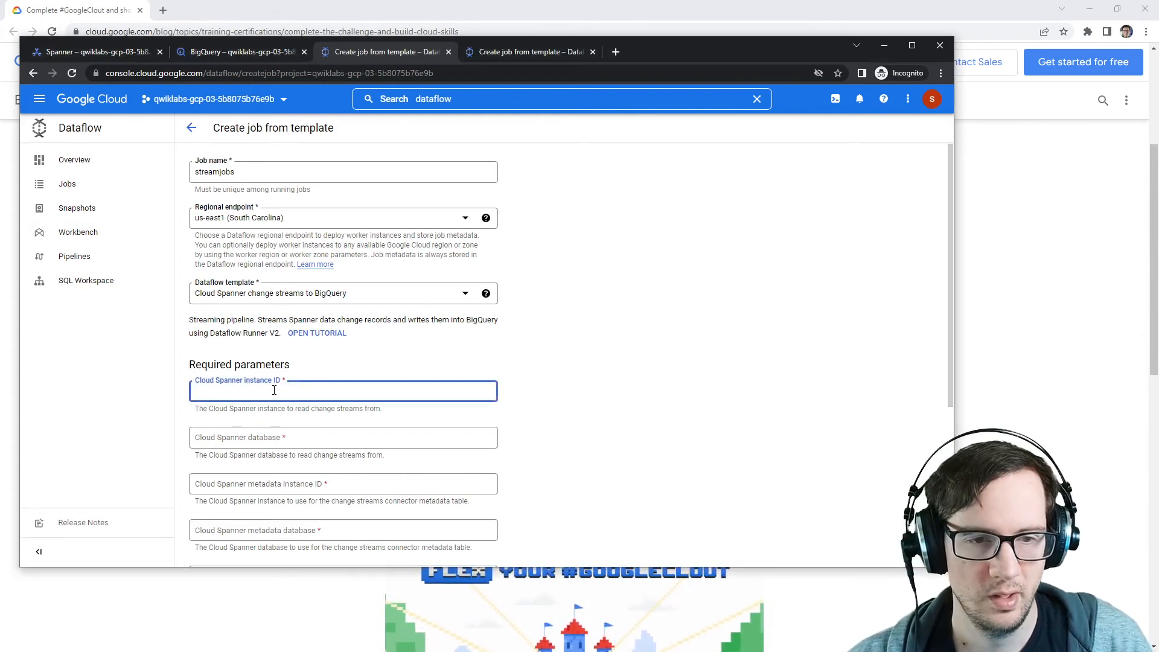
type("orders")
key("alt+Tab")
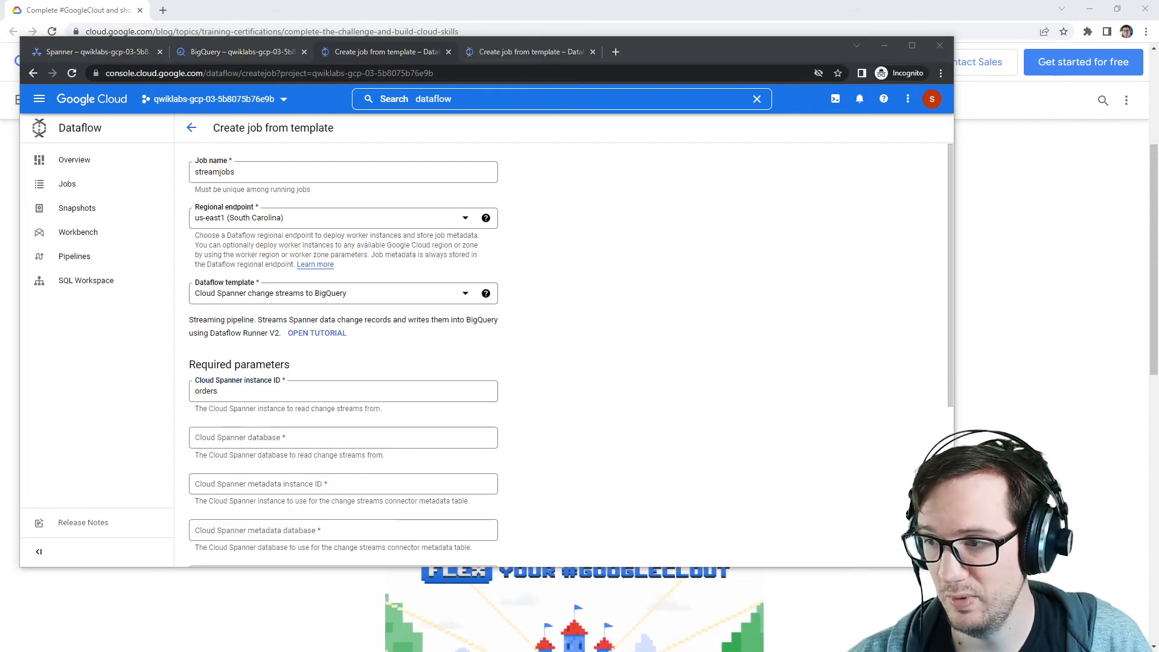
Step: Set the Cloud Spanner database to orders-db and the metadata instance ID to meta
left_click(285, 441)
type("orders-db")
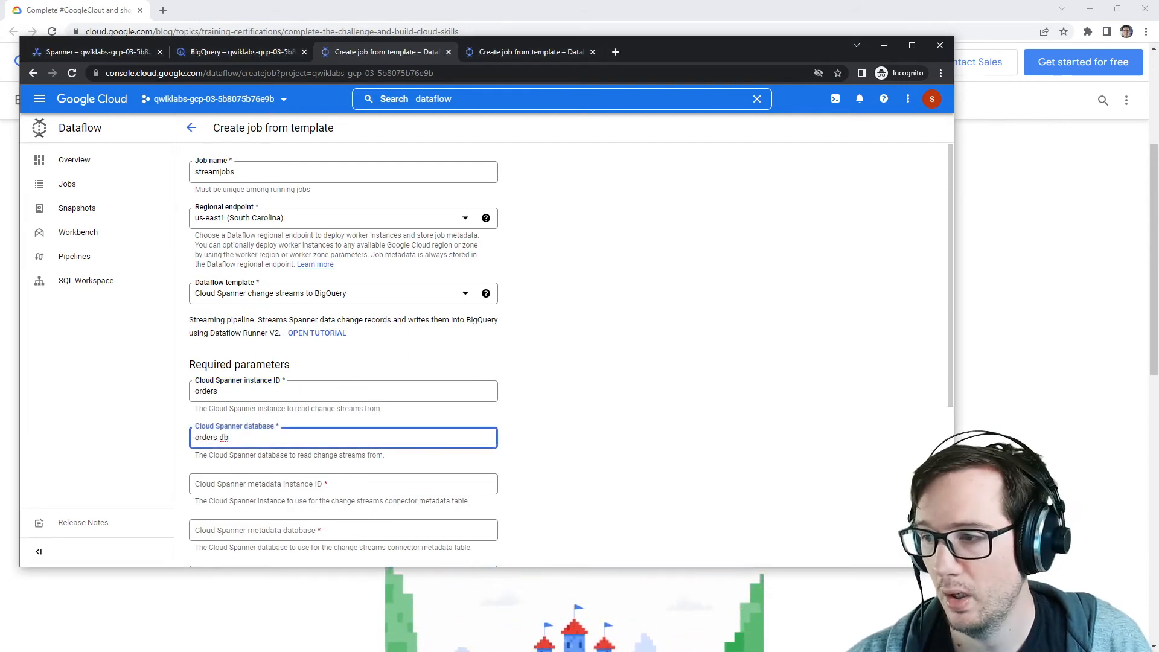
key("alt+Tab")
left_click(366, 483)
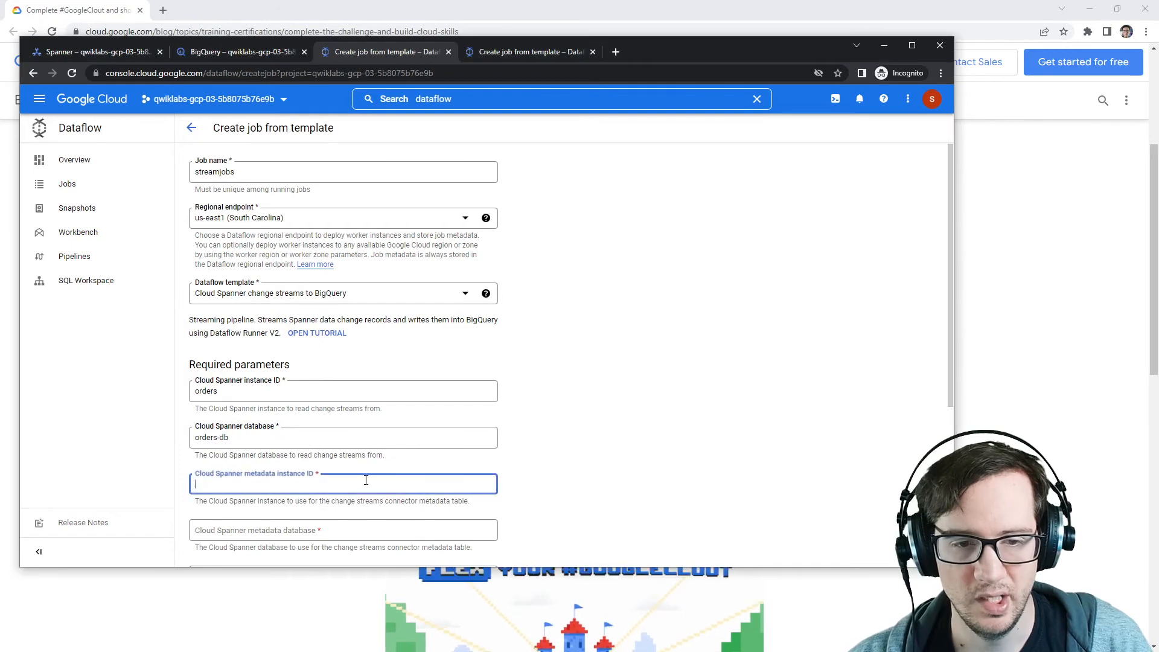
type("meta")
key("alt+Tab")
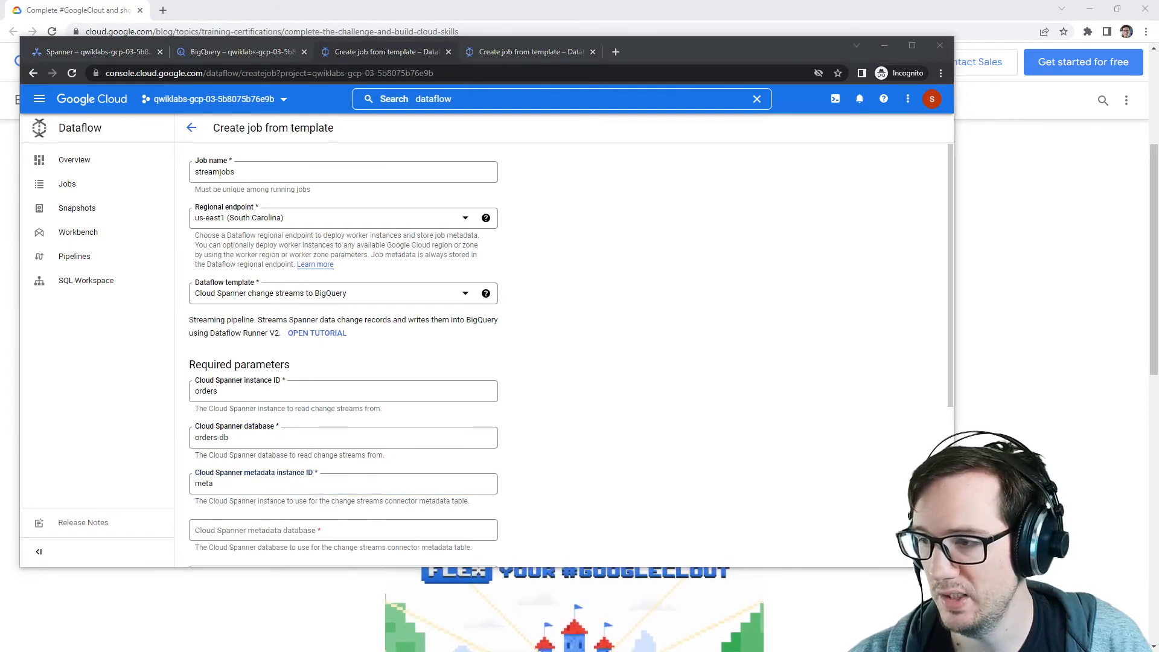
Step: Set the metadata database to meta-db and paste ordersstream as the Cloud Spanner change stream
left_click(323, 525)
type("meta-db")
scroll(302, 423, "down", 3)
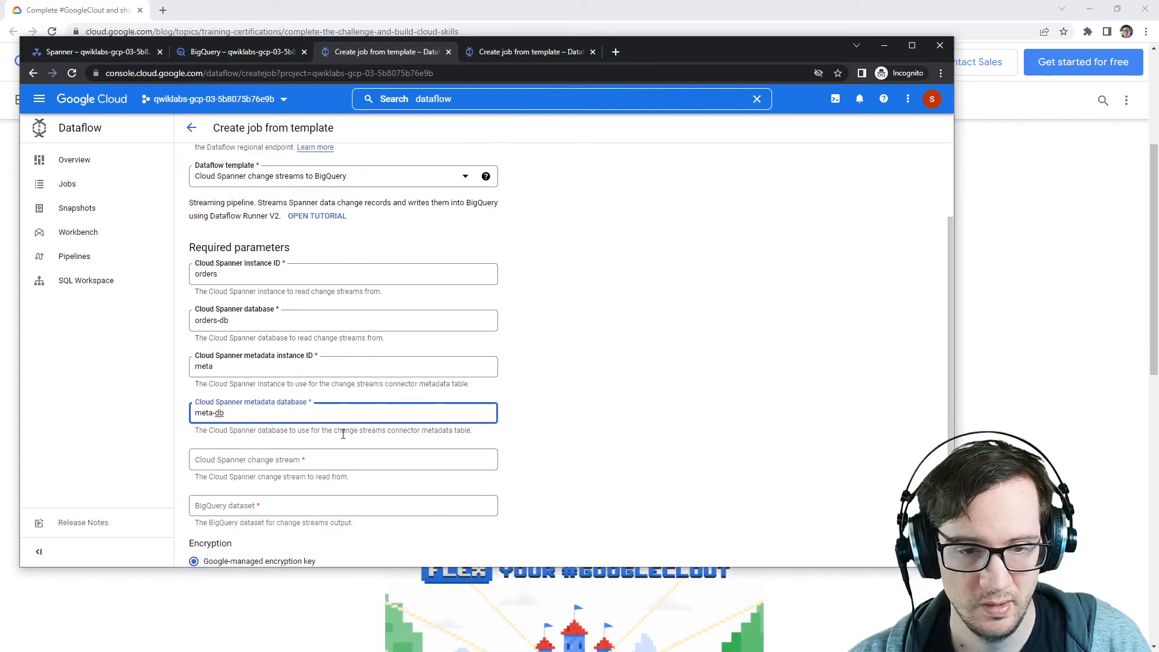
key("alt+Tab")
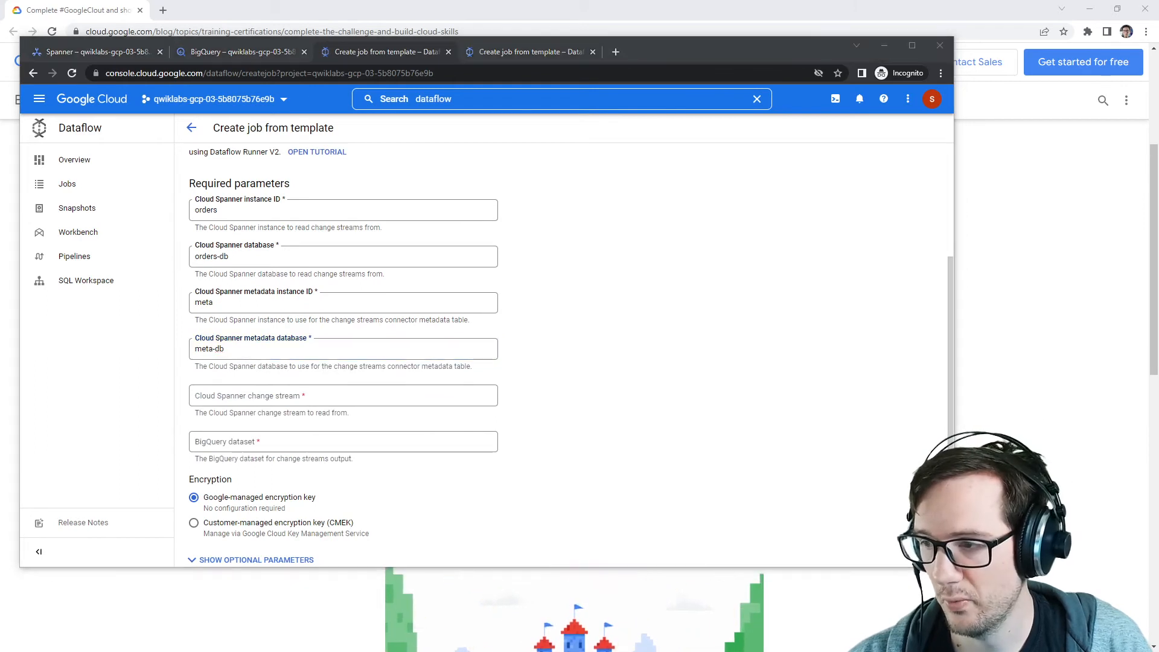
left_click(292, 396)
type("ordersstream")
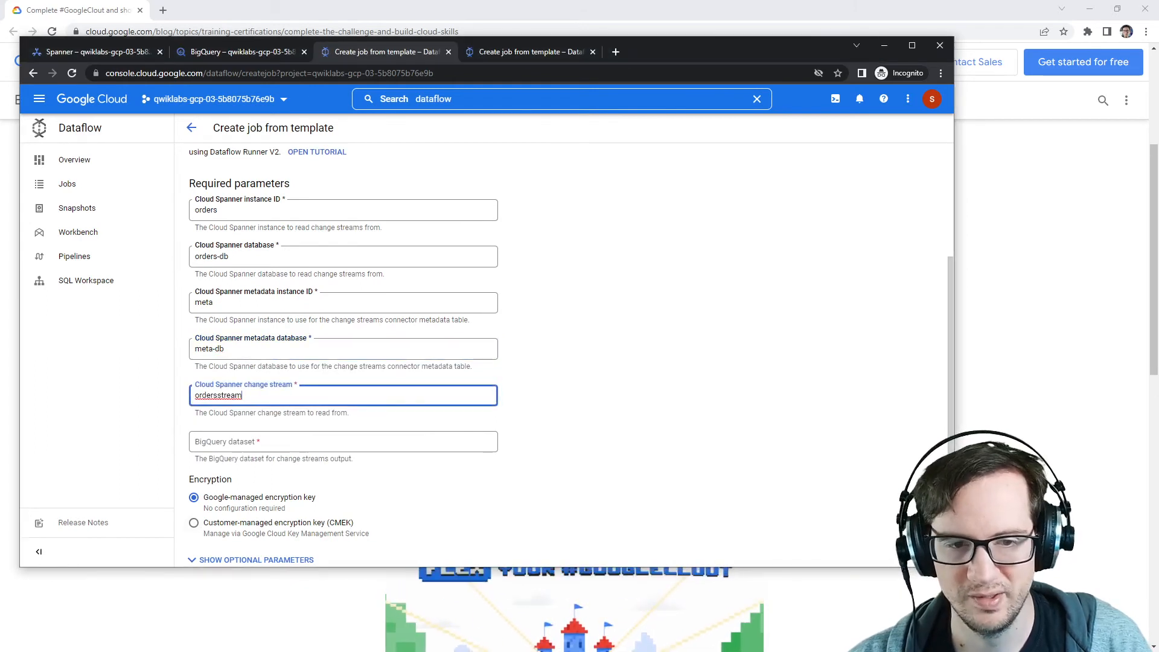
Step: Paste stream_meta as the BigQuery dataset and run the job
key("alt+Tab")
left_click(350, 440)
type("stream_meta")
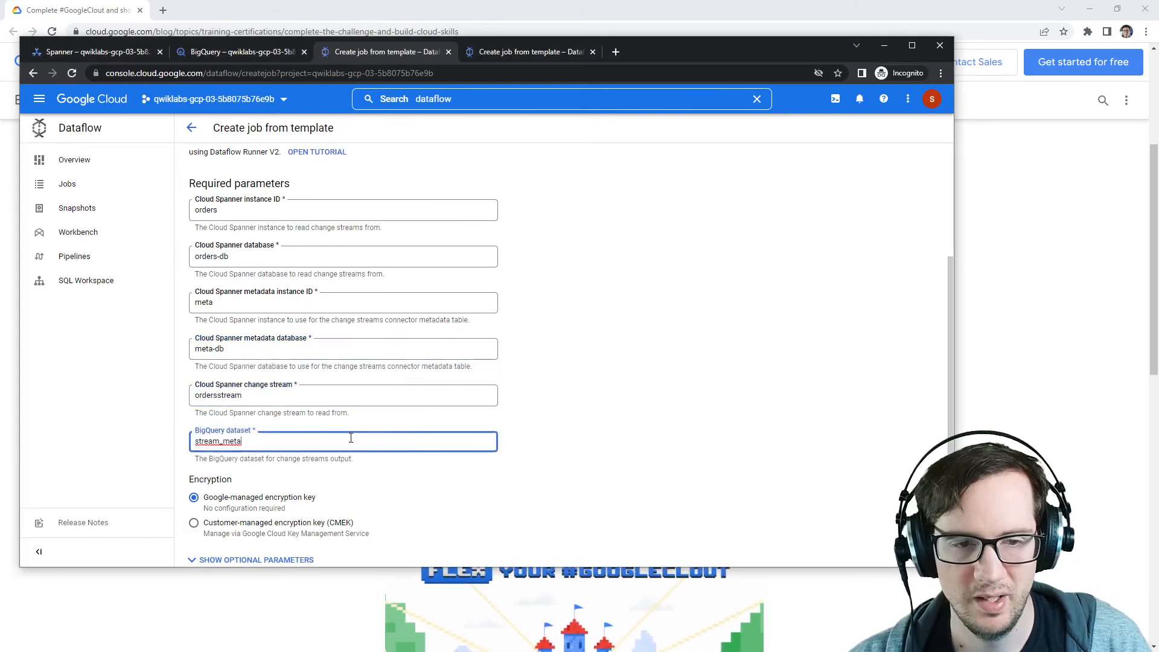
left_click(628, 406)
scroll(357, 414, "down", 2)
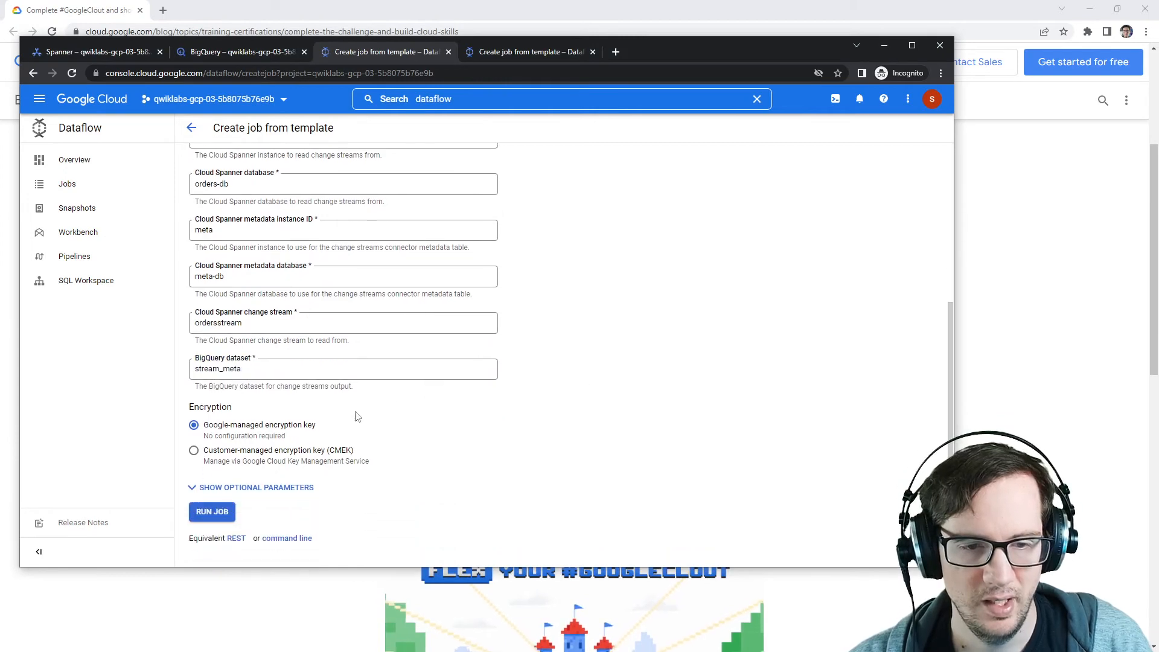
scroll(225, 508, "up", 4)
scroll(225, 507, "down", 4)
left_click(217, 510)
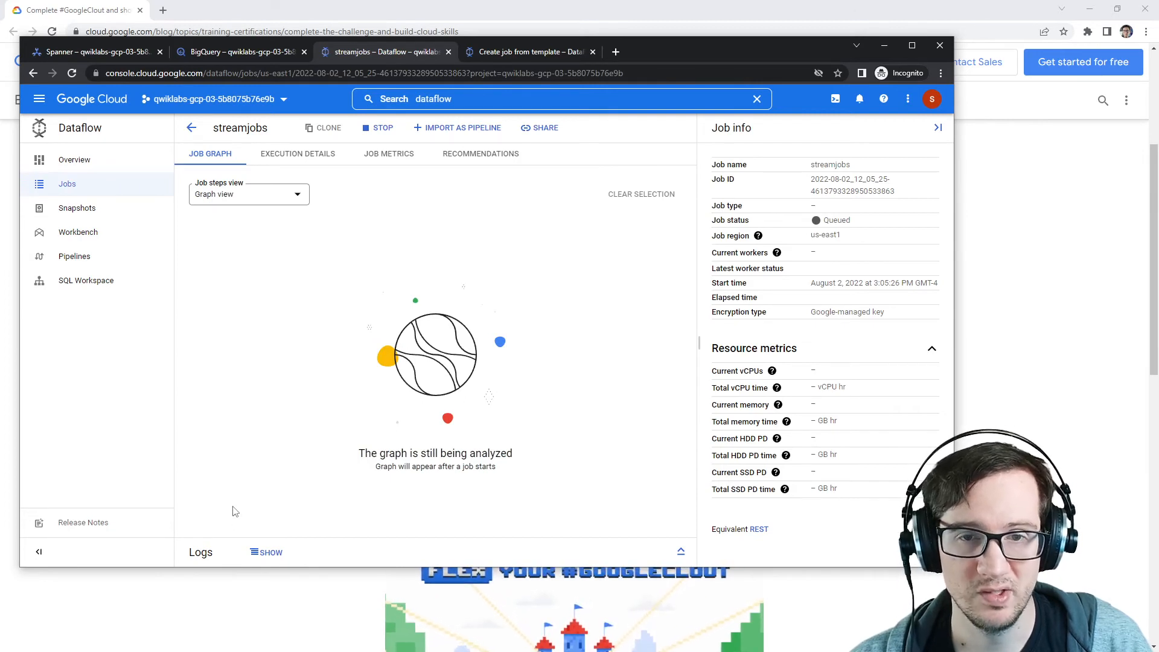
Step: Review the Dataflow jobs list and the lab's challenge task requirements
left_click(192, 127)
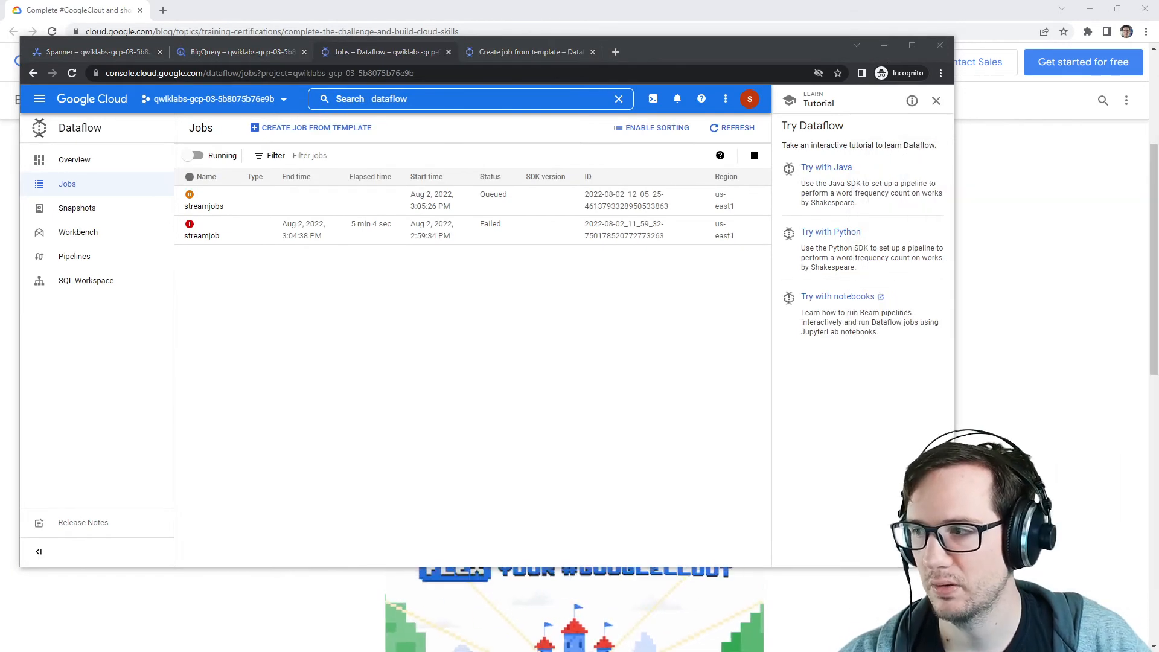
left_click_drag(1158, 115, 621, 89)
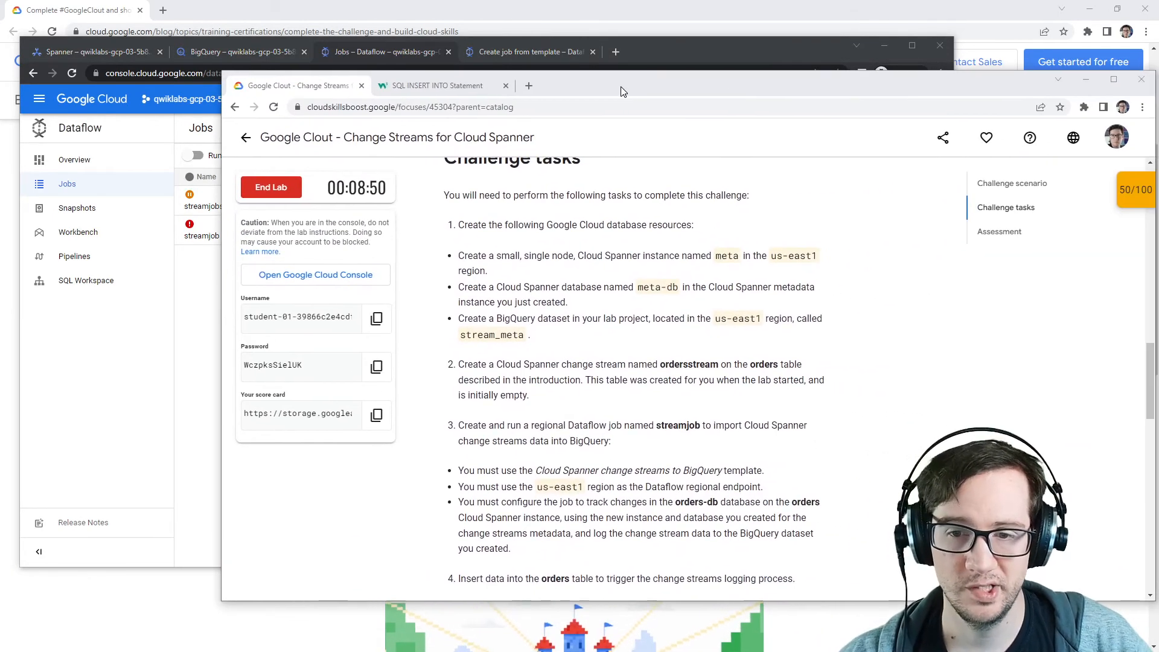
scroll(682, 298, "down", 3)
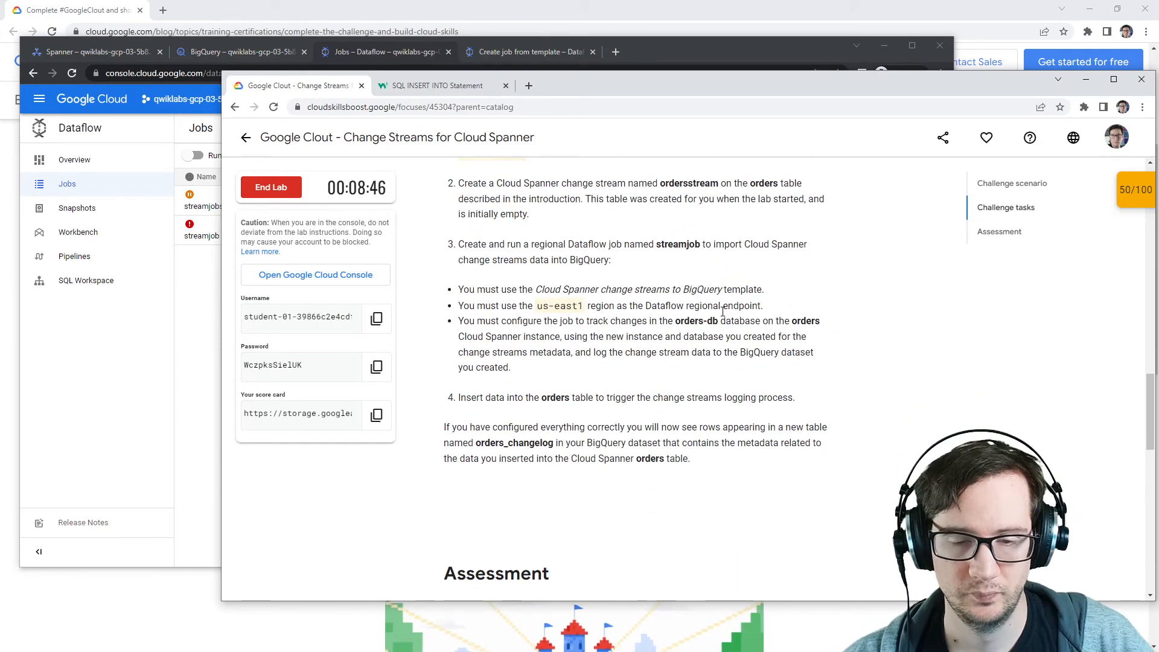
scroll(720, 307, "up", 10)
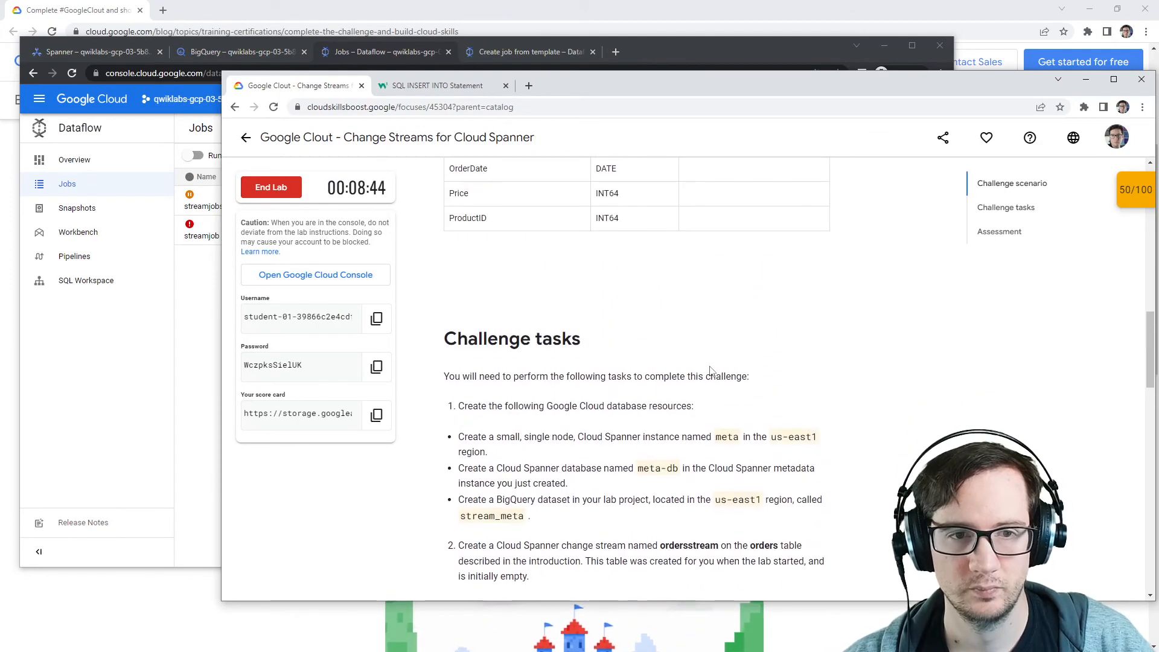
Step: Search the web for how long for dataflow job to run
left_click(456, 88)
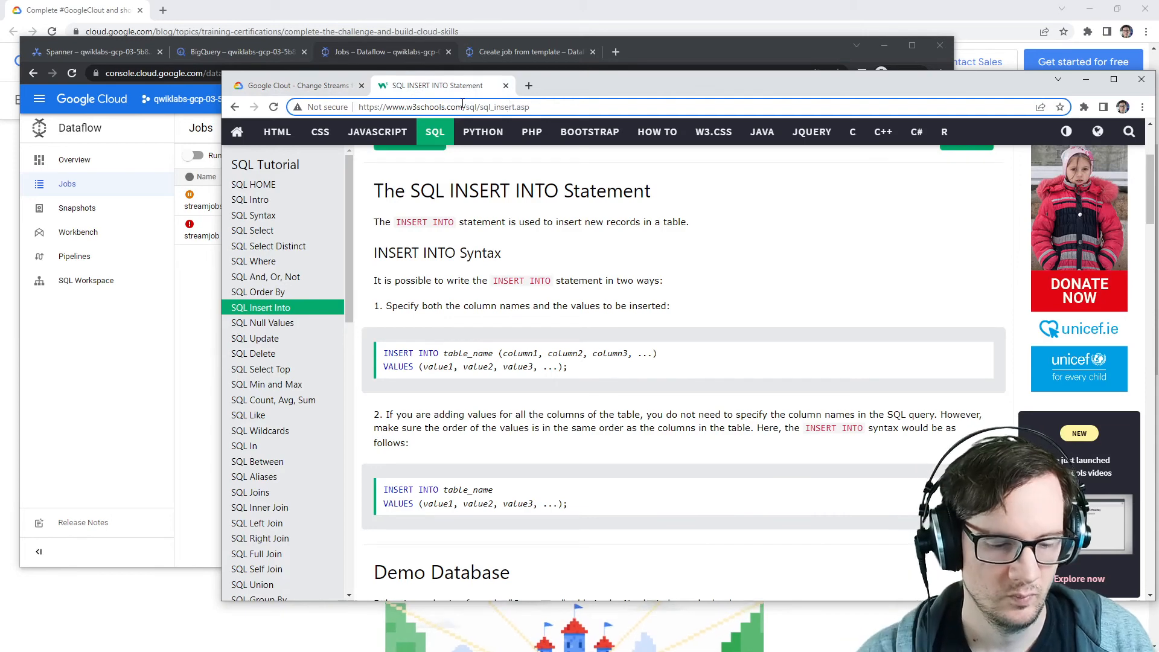
left_click(463, 107)
type("how long for data")
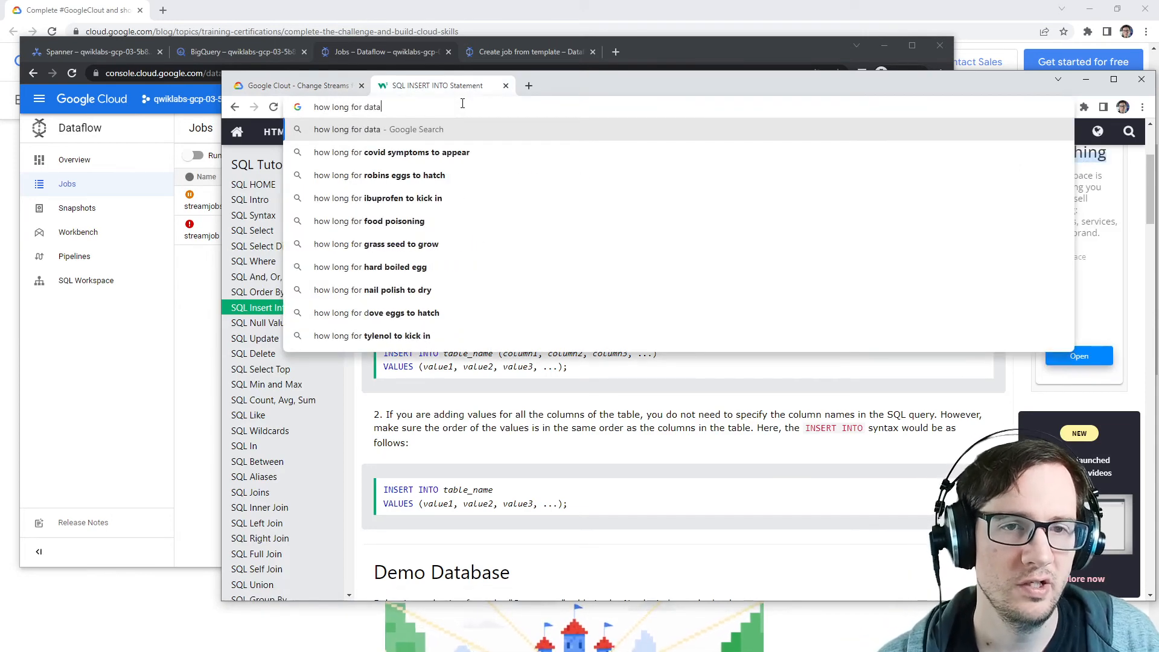
type("flow job to")
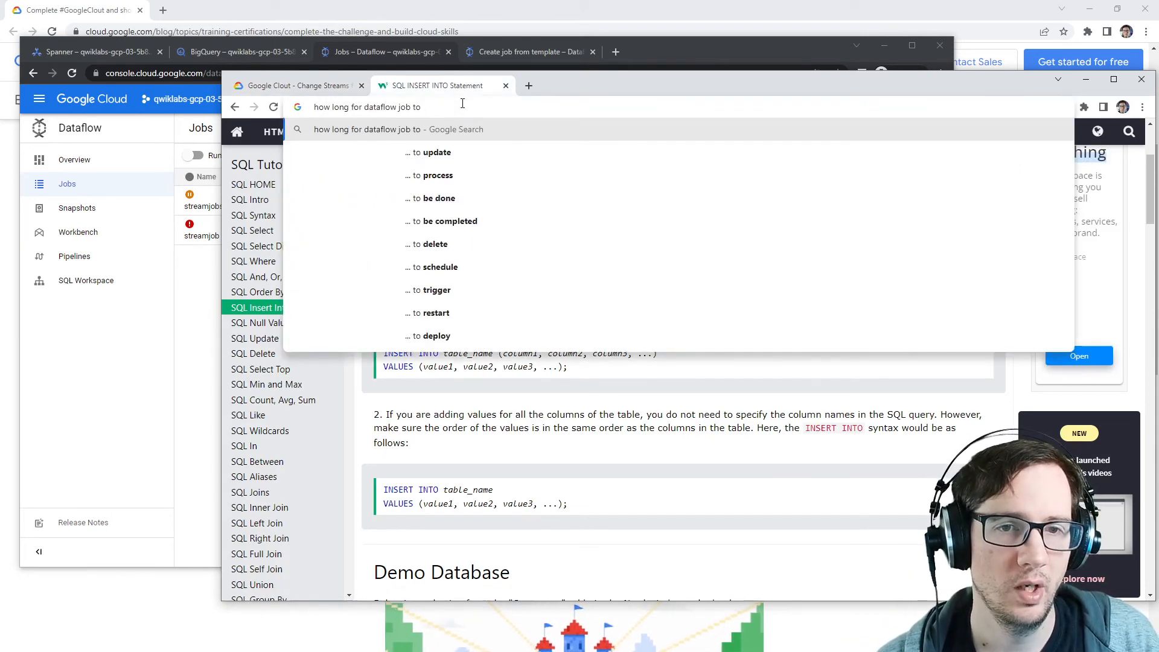
type(" run")
key("Return")
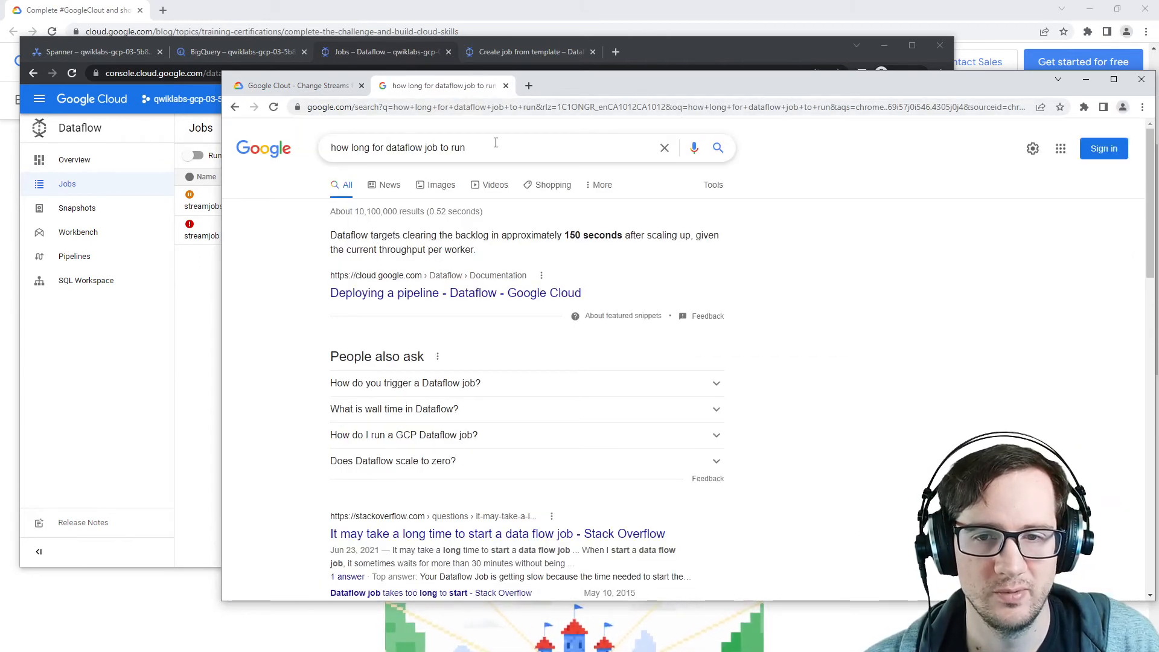
Step: Open the Stack Overflow result about slow Dataflow job starts and read the answer
scroll(498, 358, "down", 1)
left_click(520, 473)
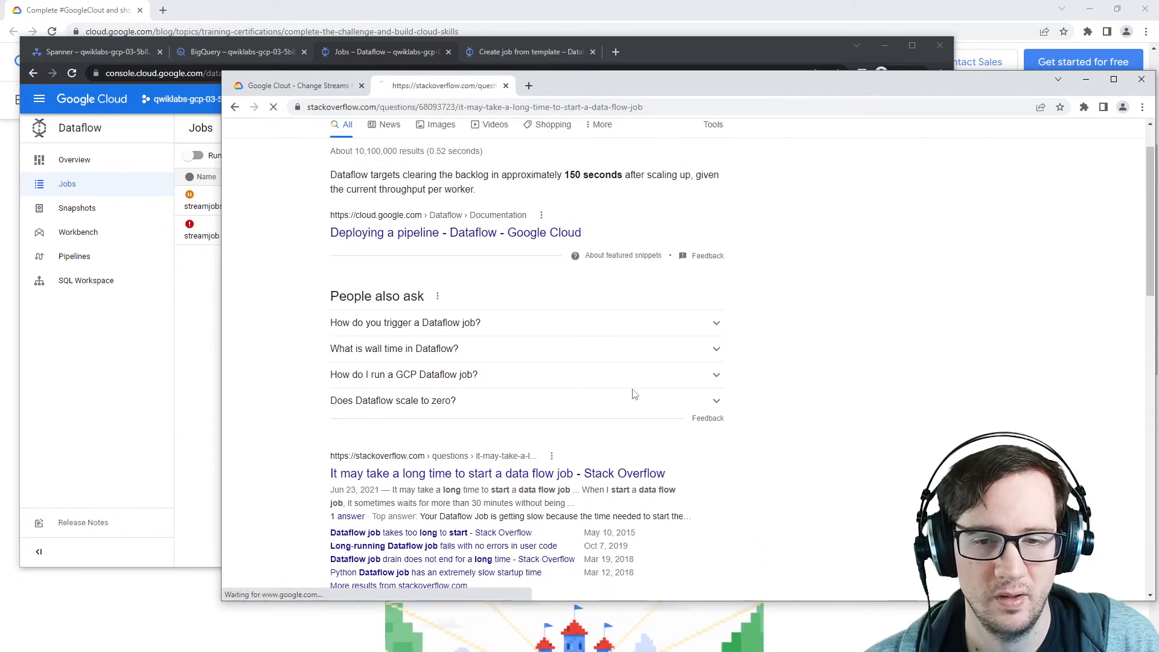
scroll(484, 300, "down", 2)
scroll(483, 300, "down", 1)
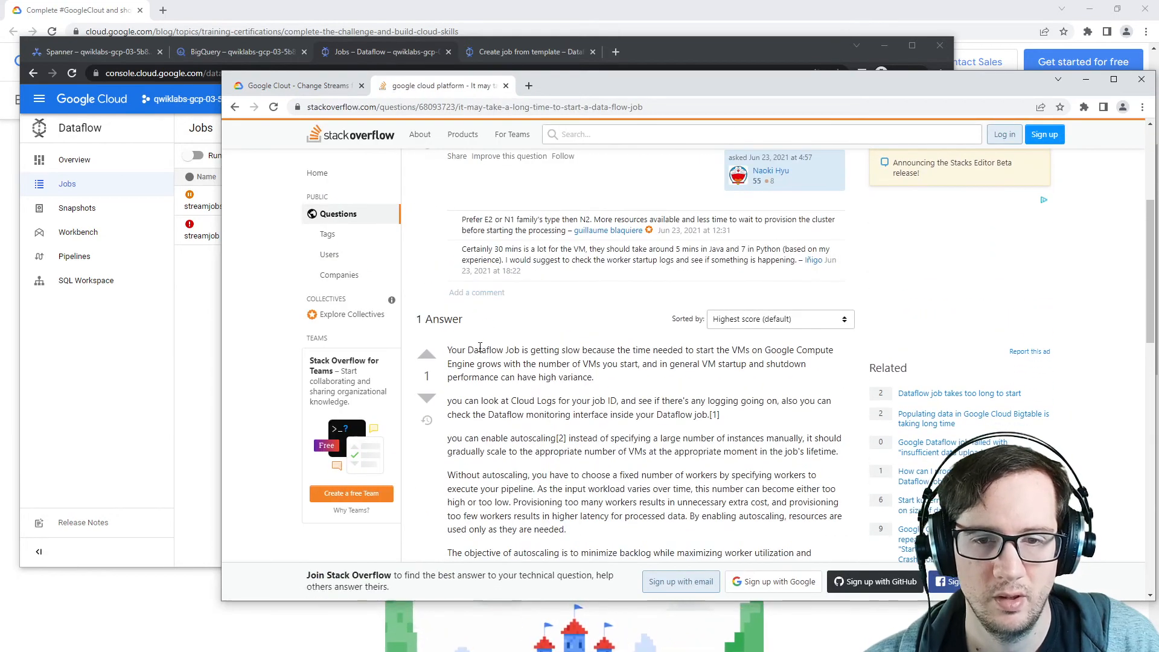
left_click_drag(457, 350, 701, 364)
left_click_drag(629, 90, 1158, 86)
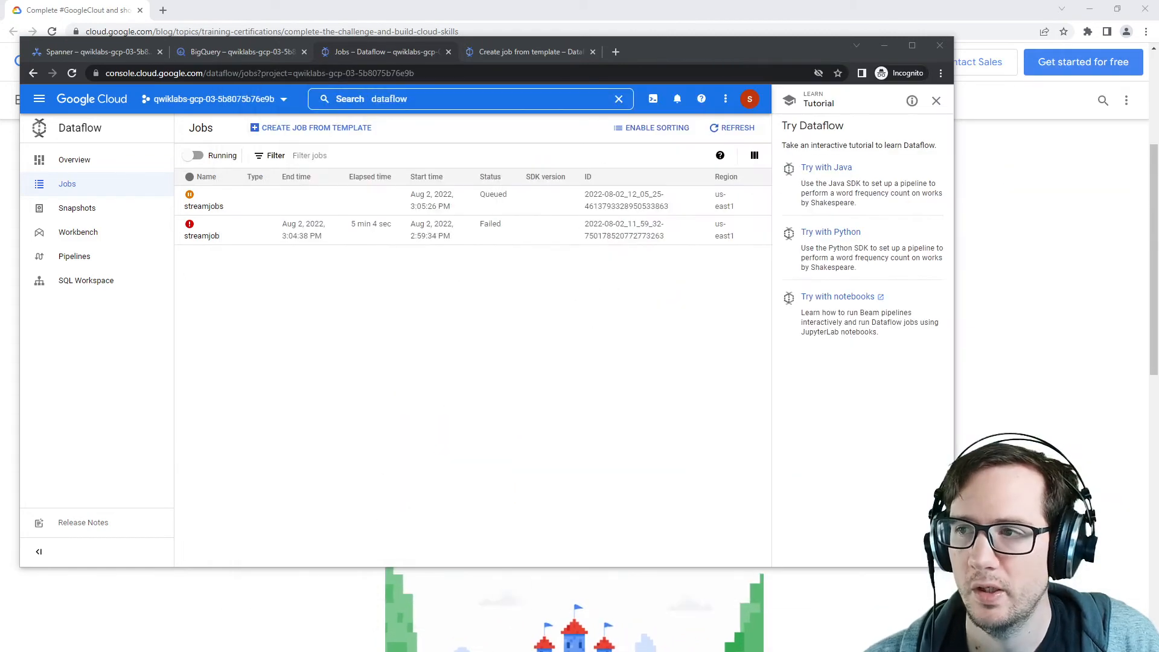
Step: Open the console in a new tab and go to the Compute Engine VM instances list
right_click(118, 103)
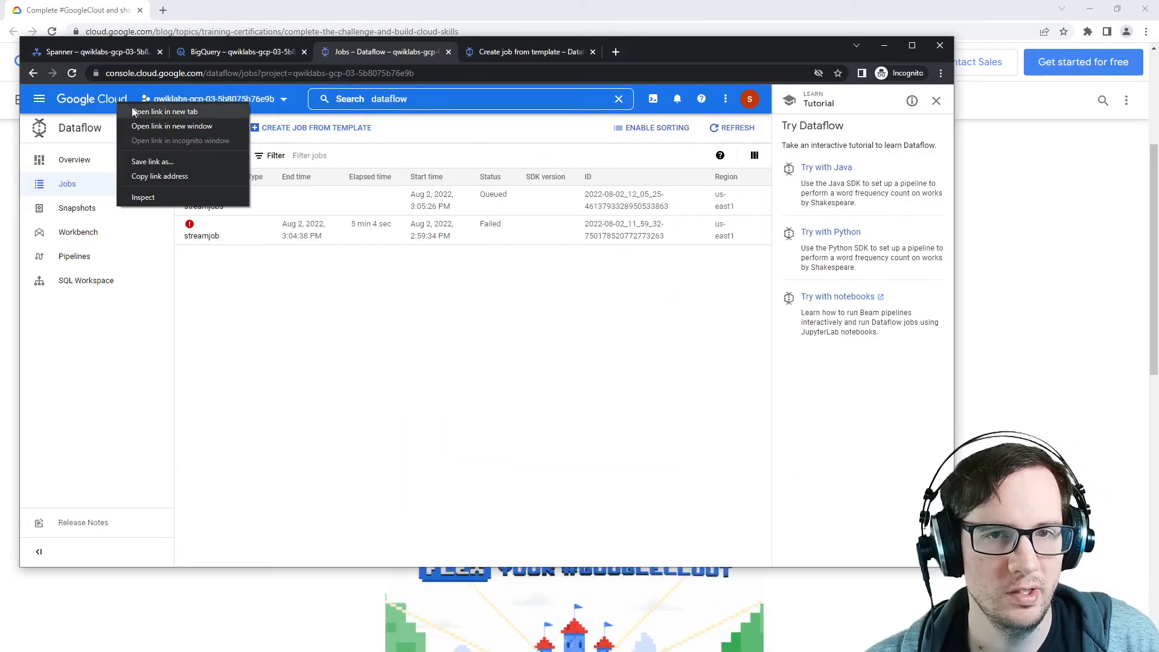
left_click(157, 110)
left_click(643, 54)
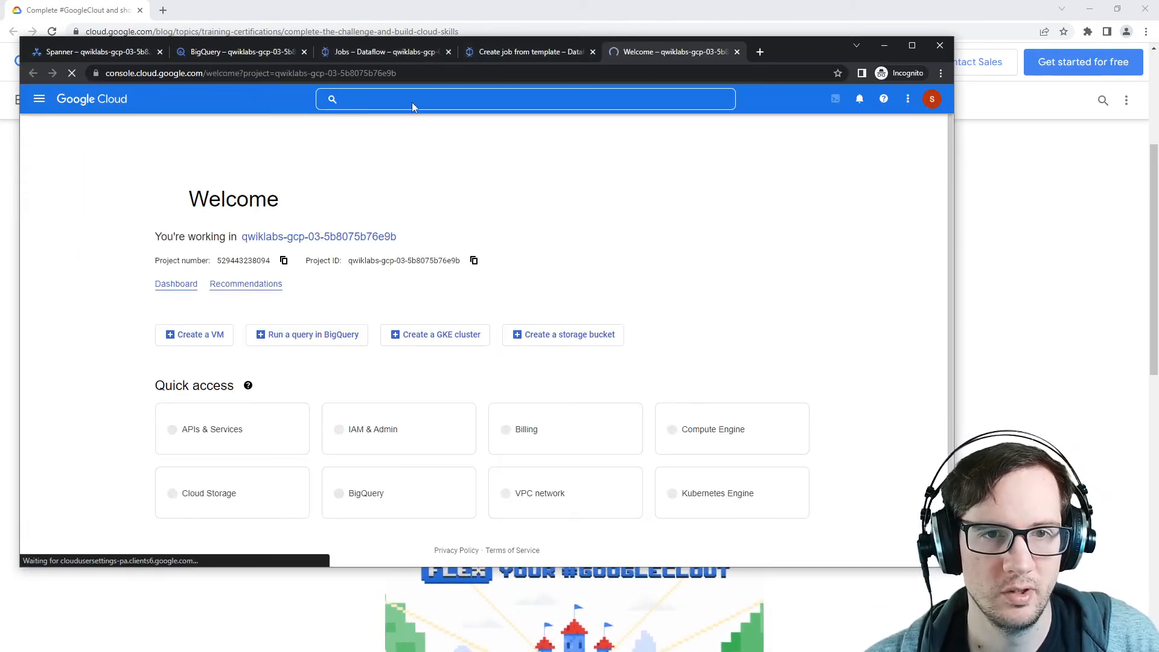
left_click(412, 103)
type("com")
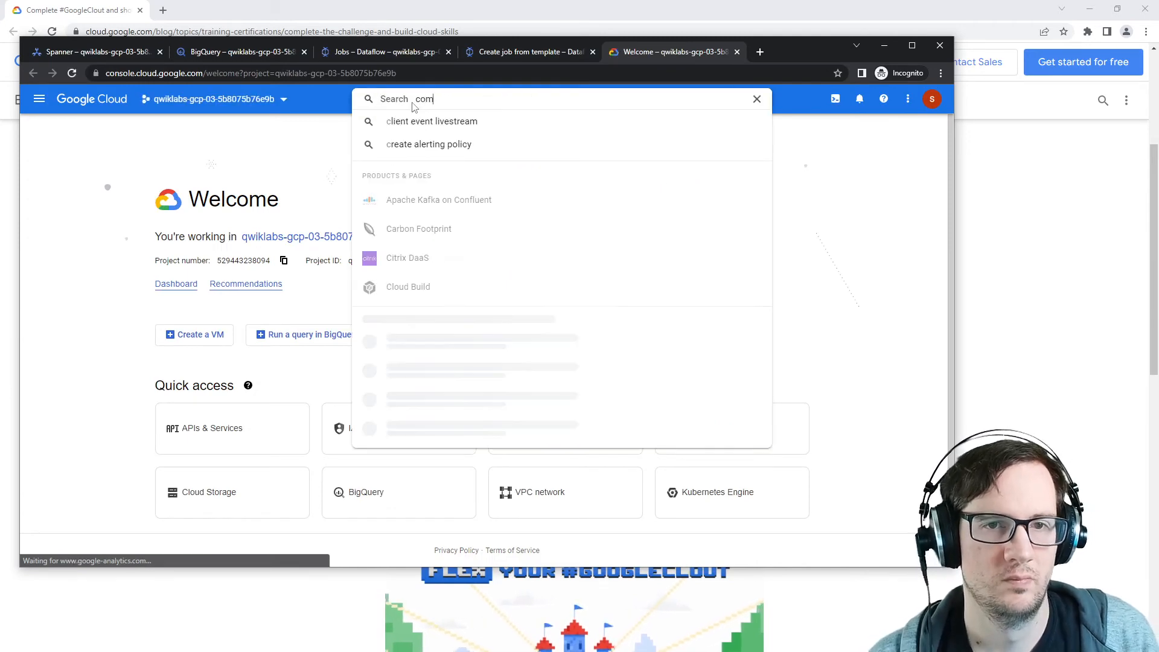
type("pute engine")
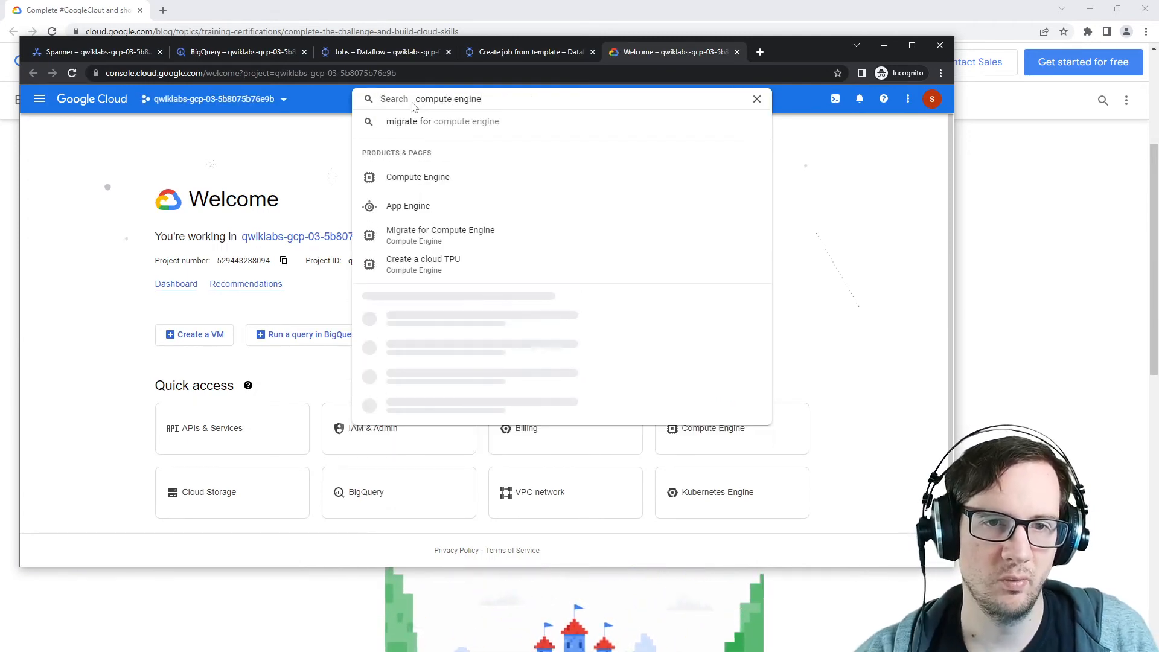
left_click(444, 278)
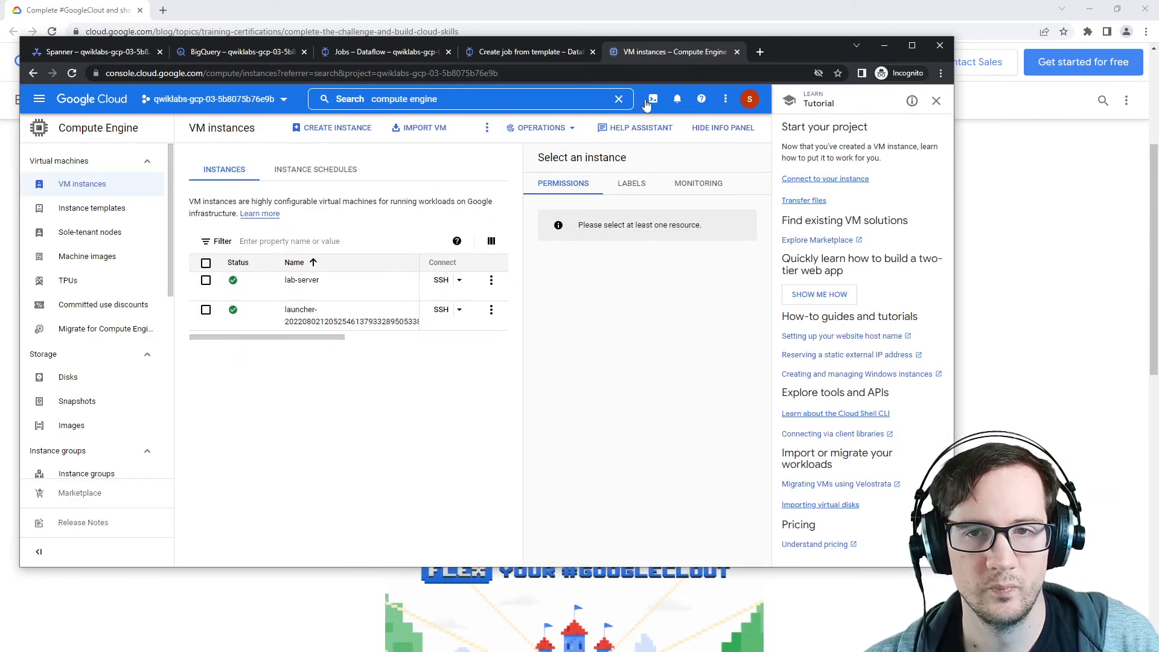
Step: Close the duplicate Create job from template tab, widen the browser window and refresh the Dataflow jobs list
left_click(738, 52)
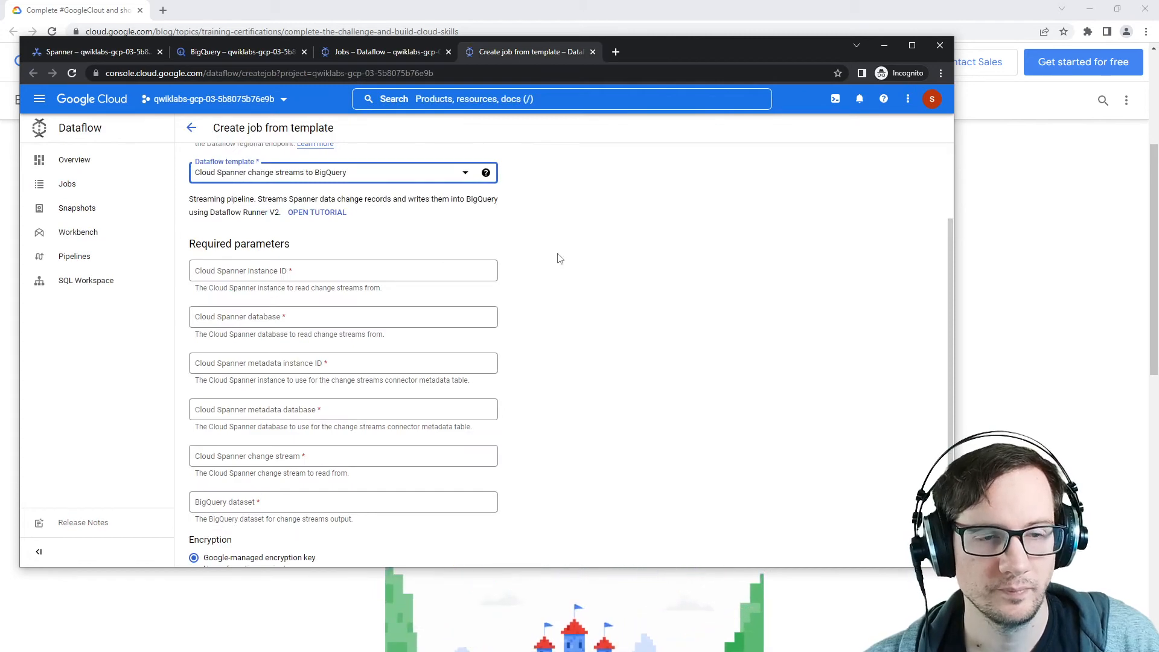
scroll(445, 295, "up", 2)
scroll(443, 296, "down", 10)
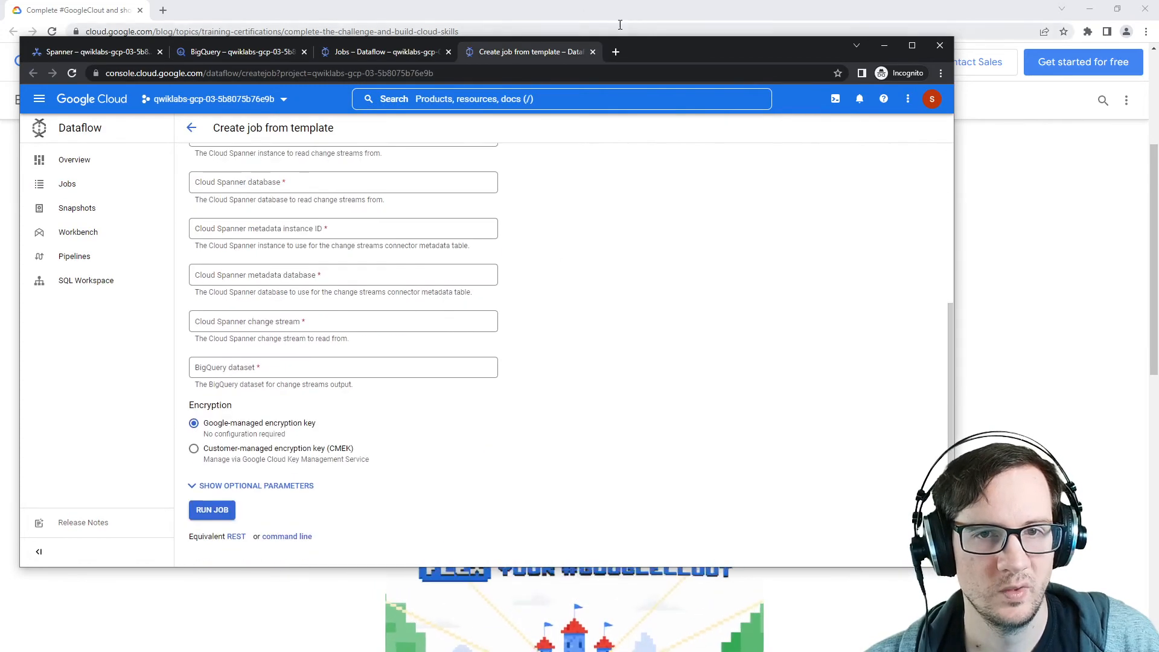
left_click(593, 51)
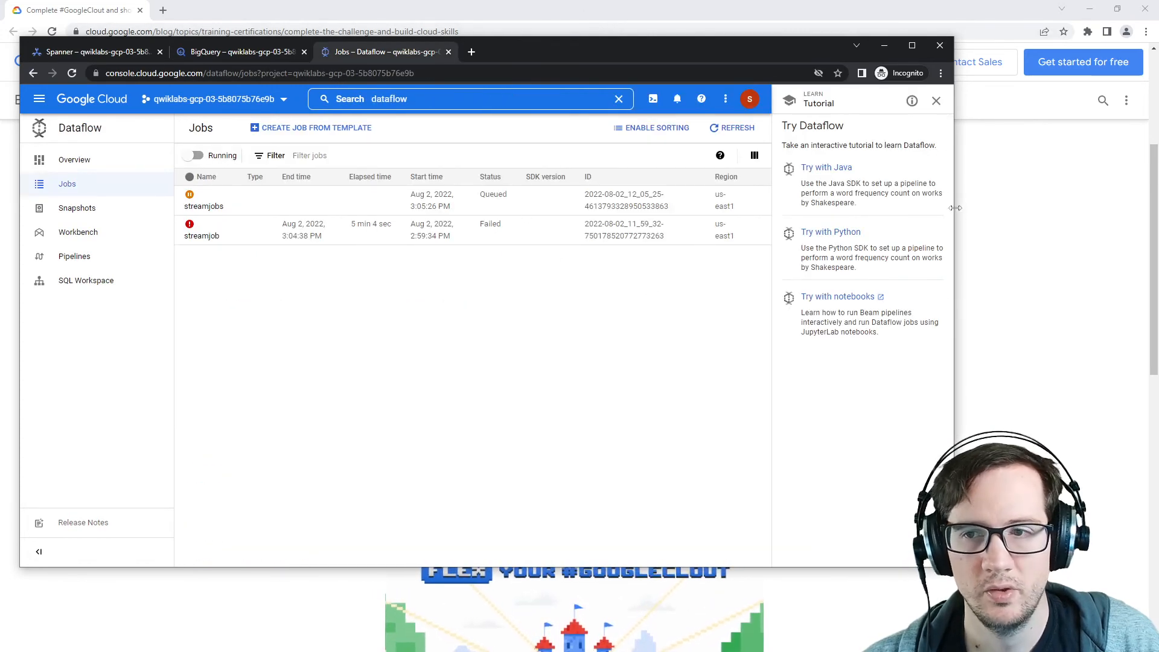
left_click_drag(955, 208, 1113, 227)
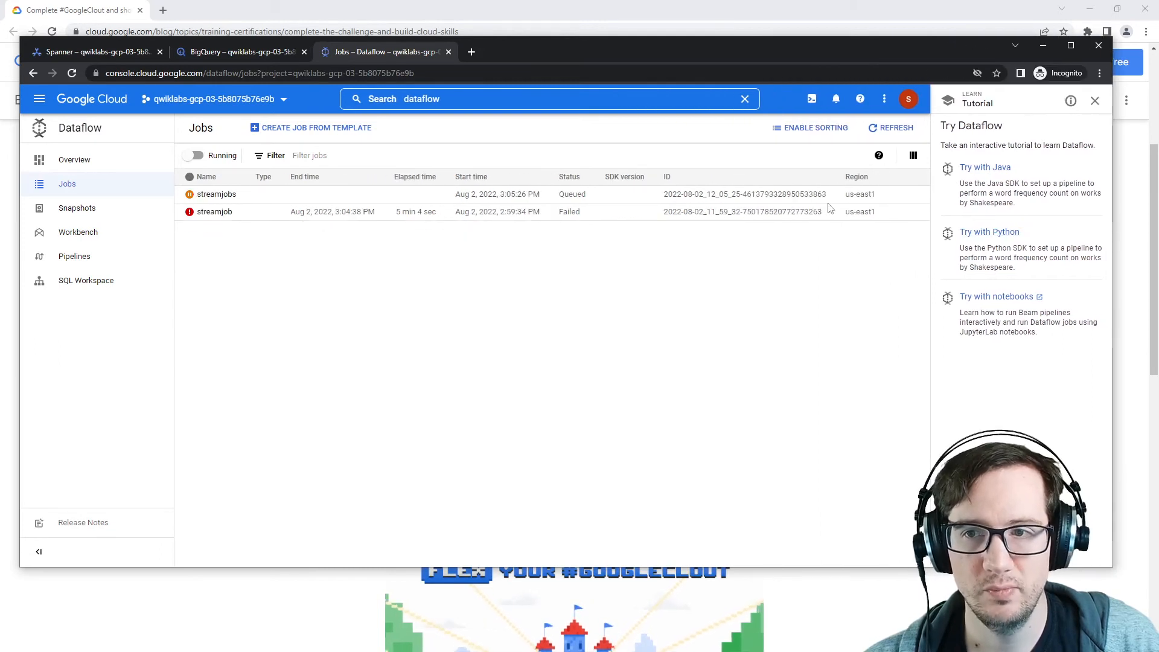
left_click(888, 127)
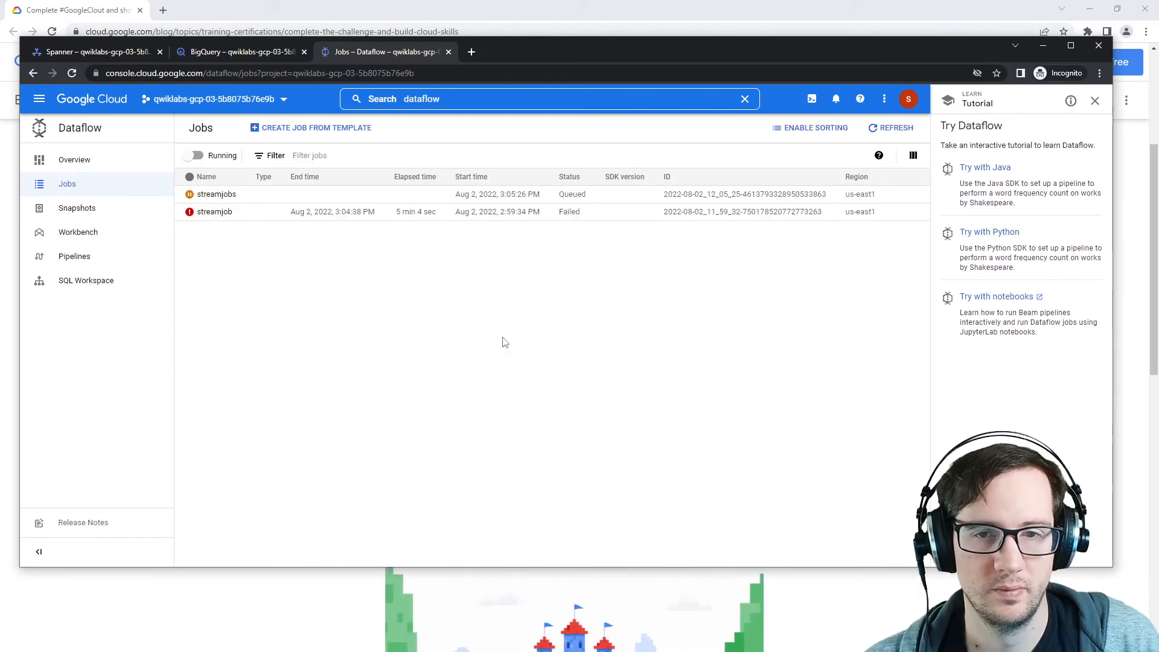
Step: In the orders-db Spanner query editor, paste and run INSERT INTO orders (OrderId, CustomerId, OrderDate, Price, ProductID) VALUES (1, 8888,'2022-08-02',12,8080)
left_click(128, 53)
left_click(224, 53)
left_click(116, 52)
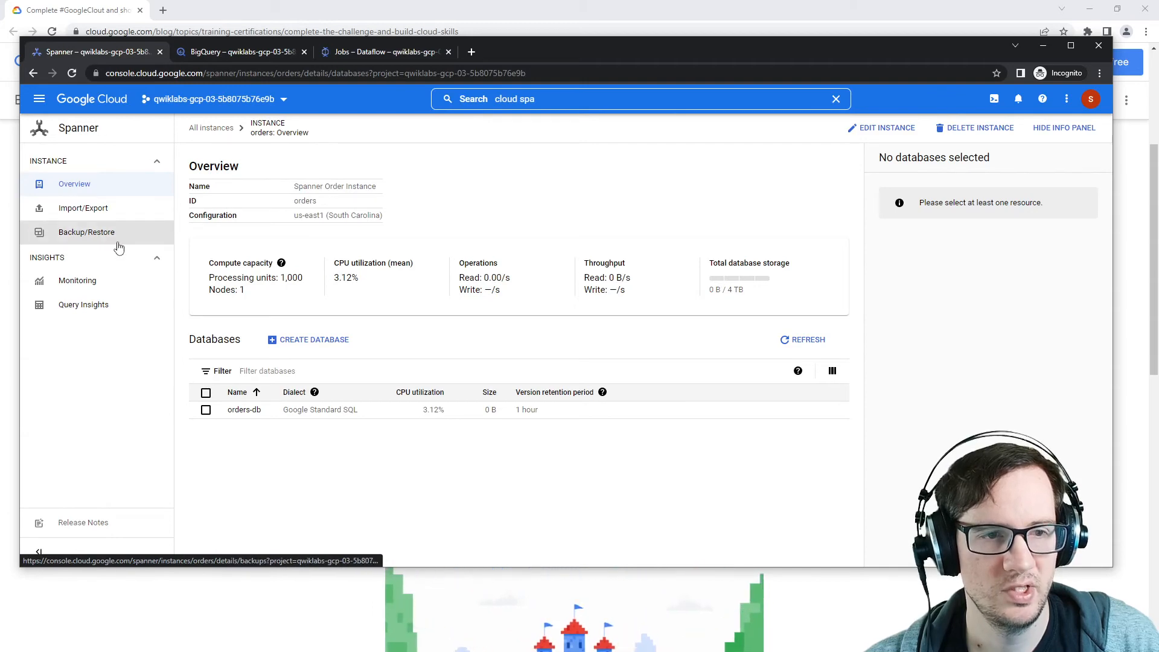
left_click(244, 410)
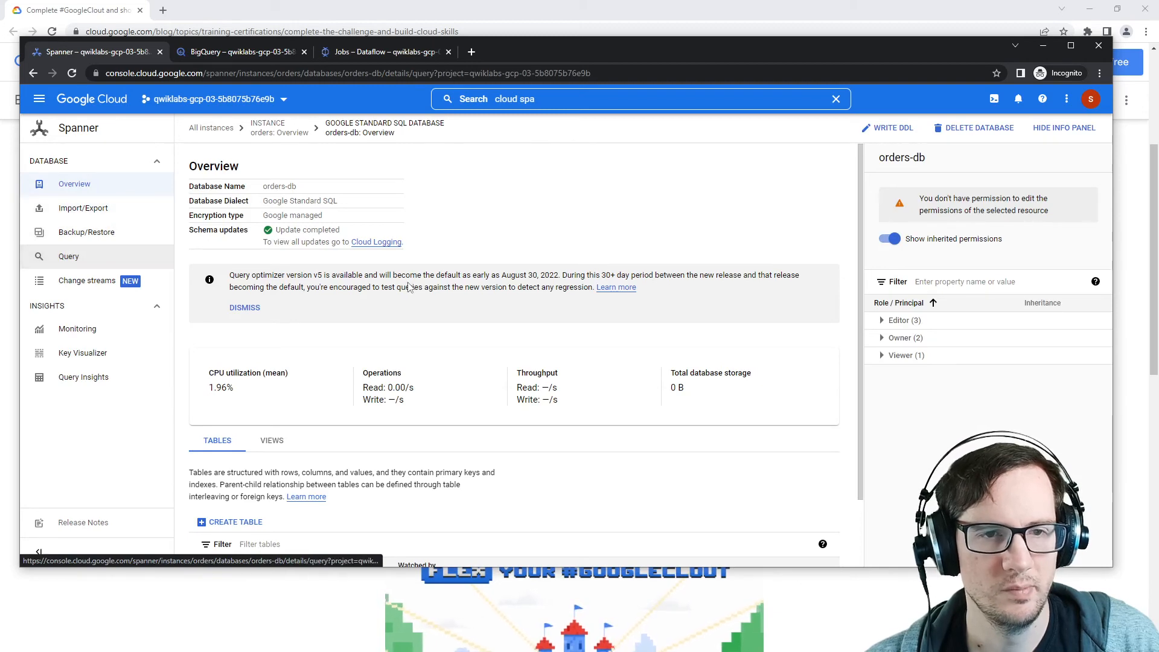
left_click(107, 256)
key("ctrl+Tab")
key("ctrl+Tab")
key("ctrl+Tab")
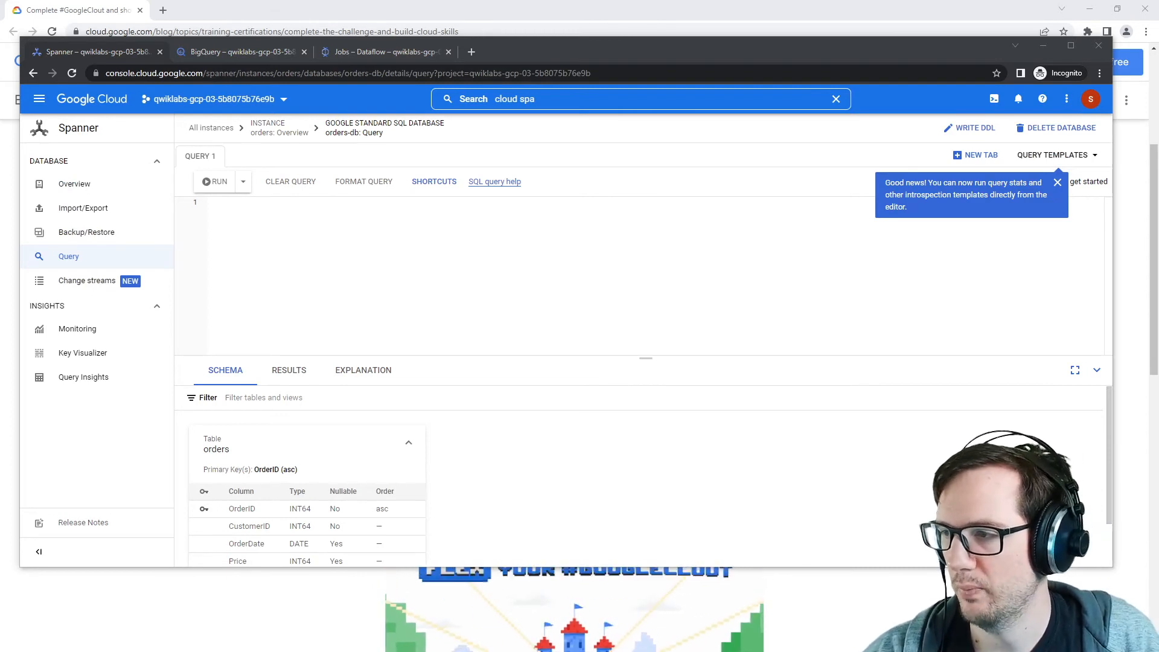
left_click(528, 277)
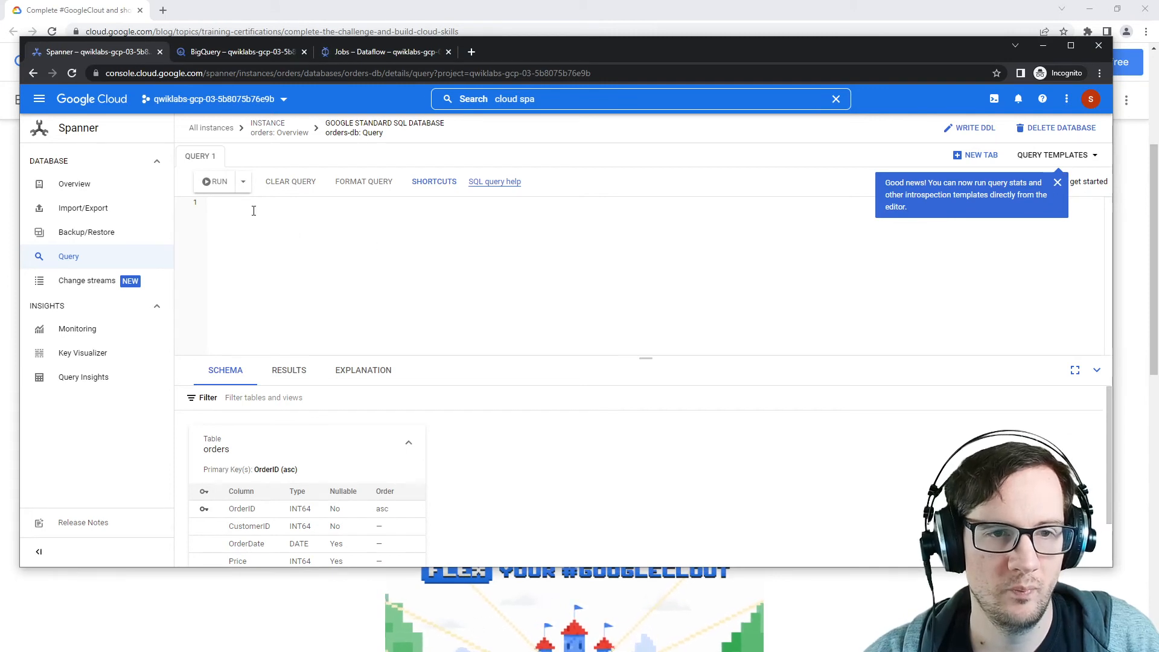
left_click(1058, 182)
right_click(378, 237)
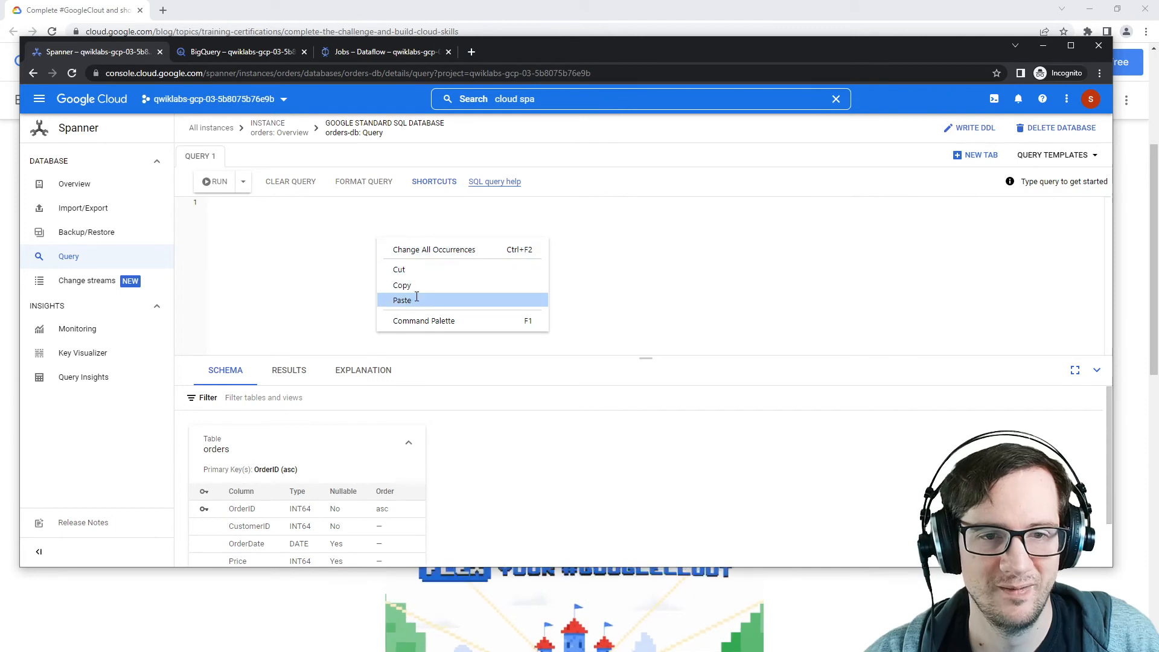
left_click(388, 299)
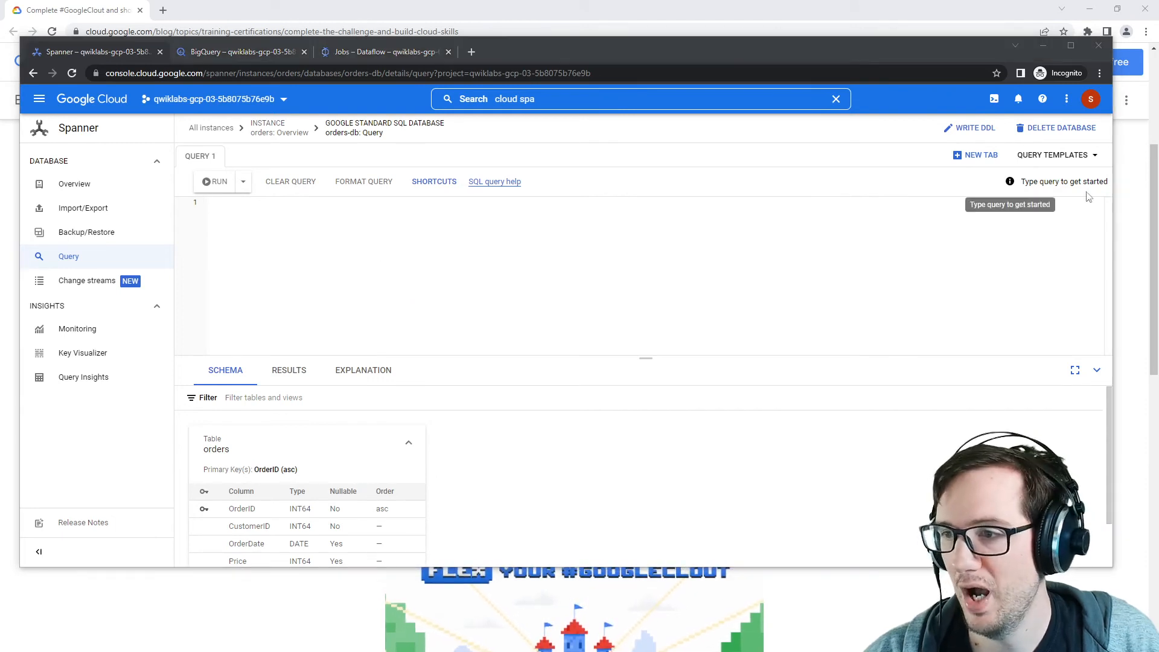
left_click(411, 233)
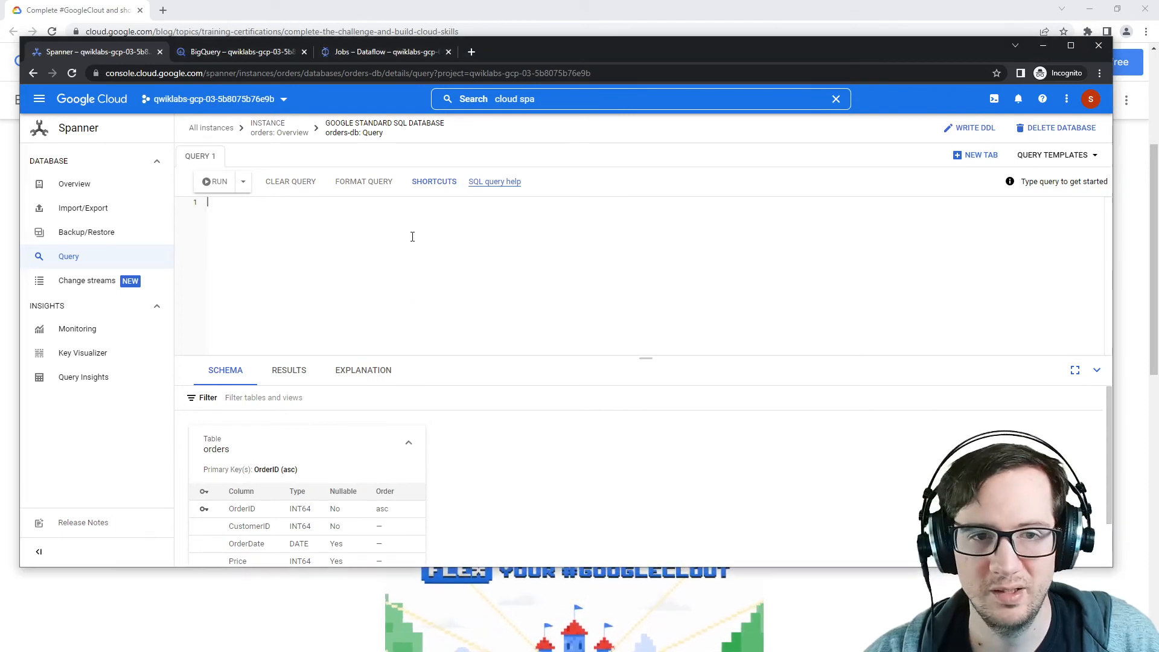
right_click(410, 235)
left_click(468, 296)
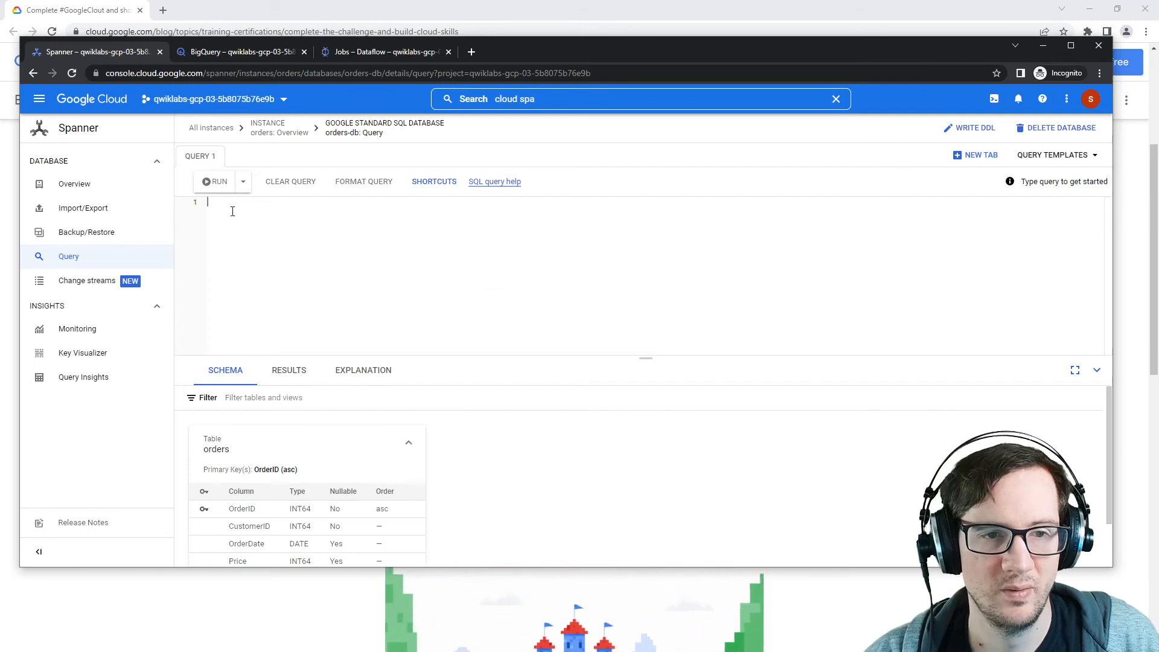
type("INSERT INTO orders (OrderId, CustomerId, OrderDate, Price, ProductID) VALUES (1, 8888,'2022-08-02',12,8080);")
key("ctrl+Return")
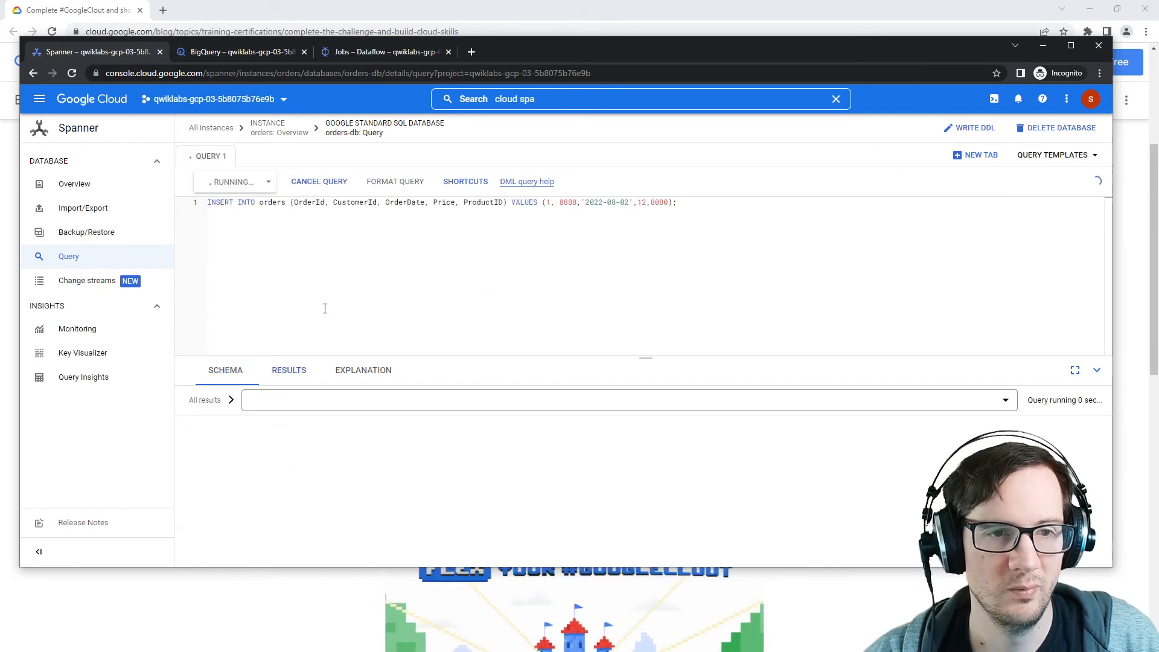
Step: Check the BigQuery explorer and refresh the Dataflow jobs list for the streamjobs job's status
left_click(260, 53)
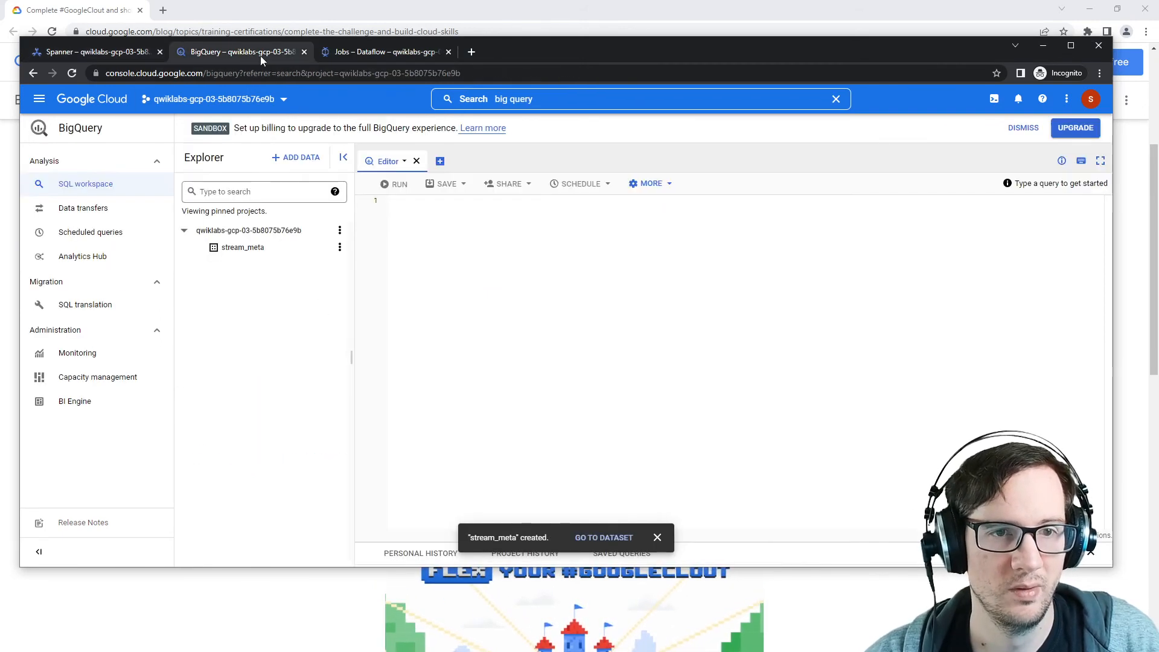
left_click(352, 52)
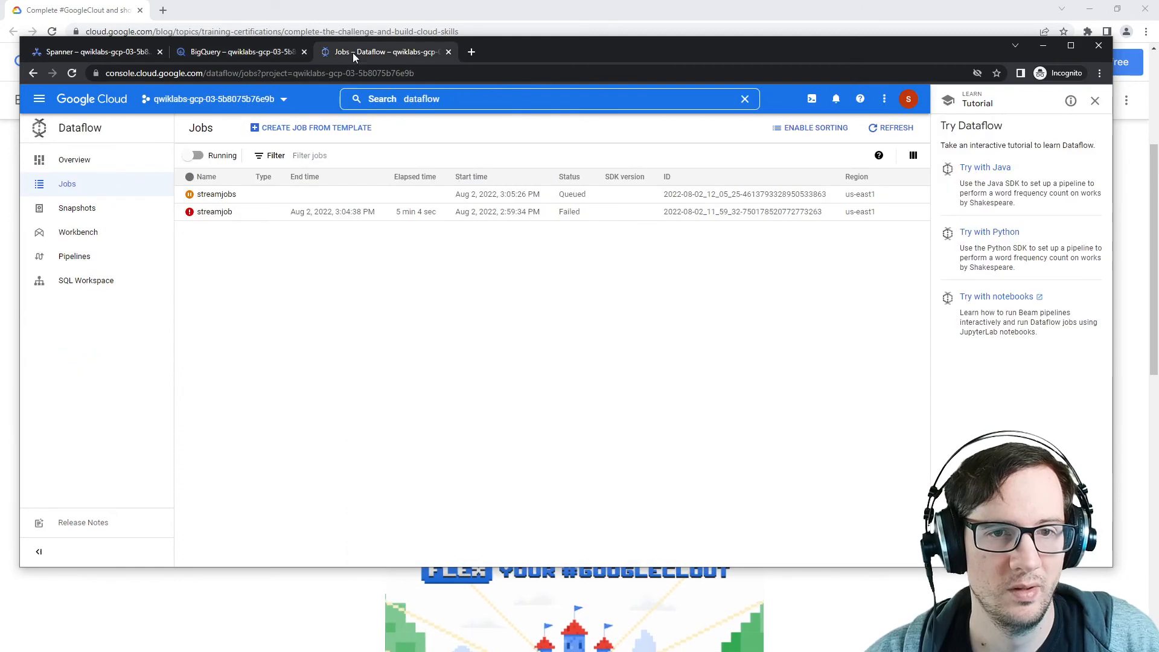
left_click(891, 127)
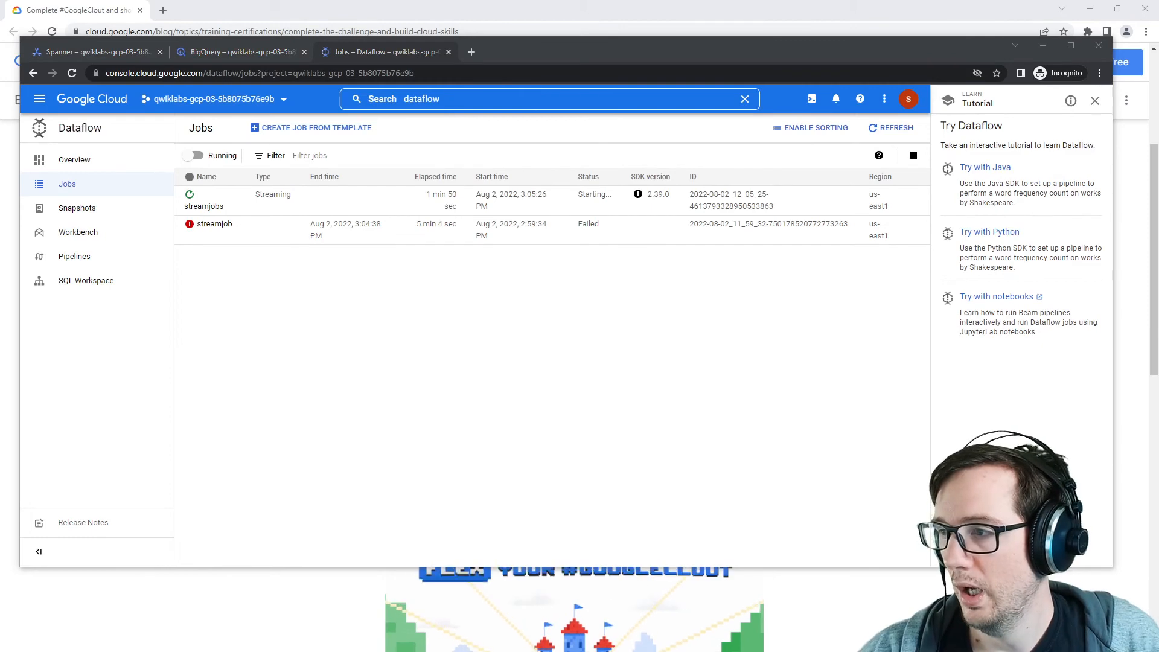
left_click_drag(1158, 155, 1158, 182)
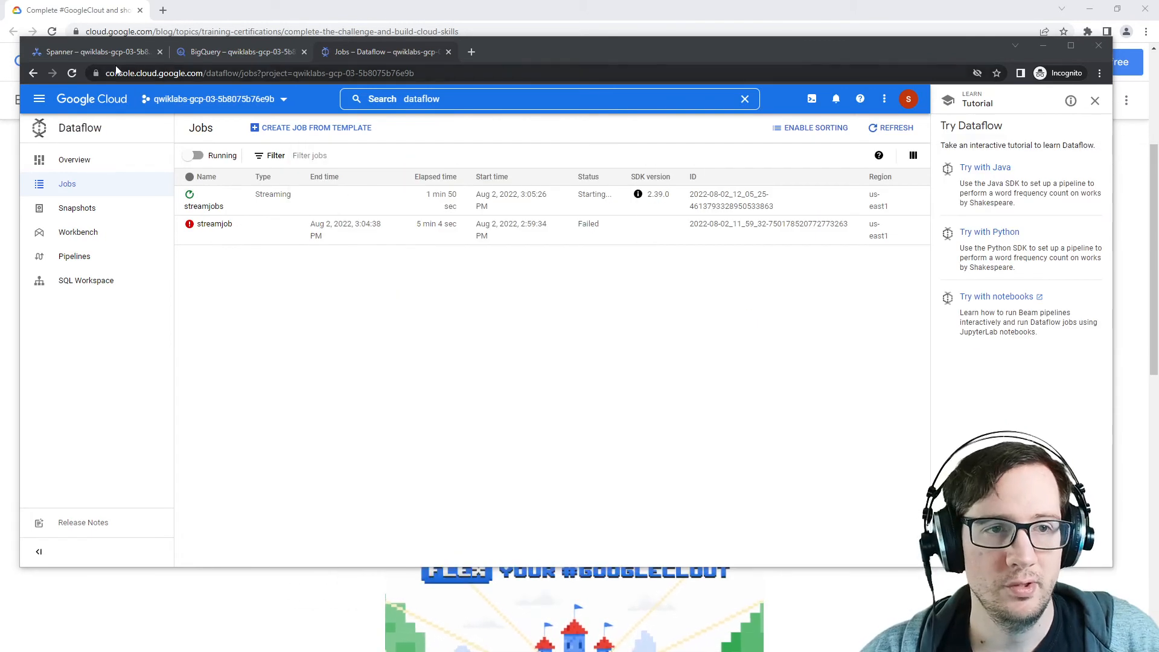
Step: Rerun the orders insert four more times, changing the OrderId to 2, 3, 4 and 5
left_click(216, 56)
left_click(133, 56)
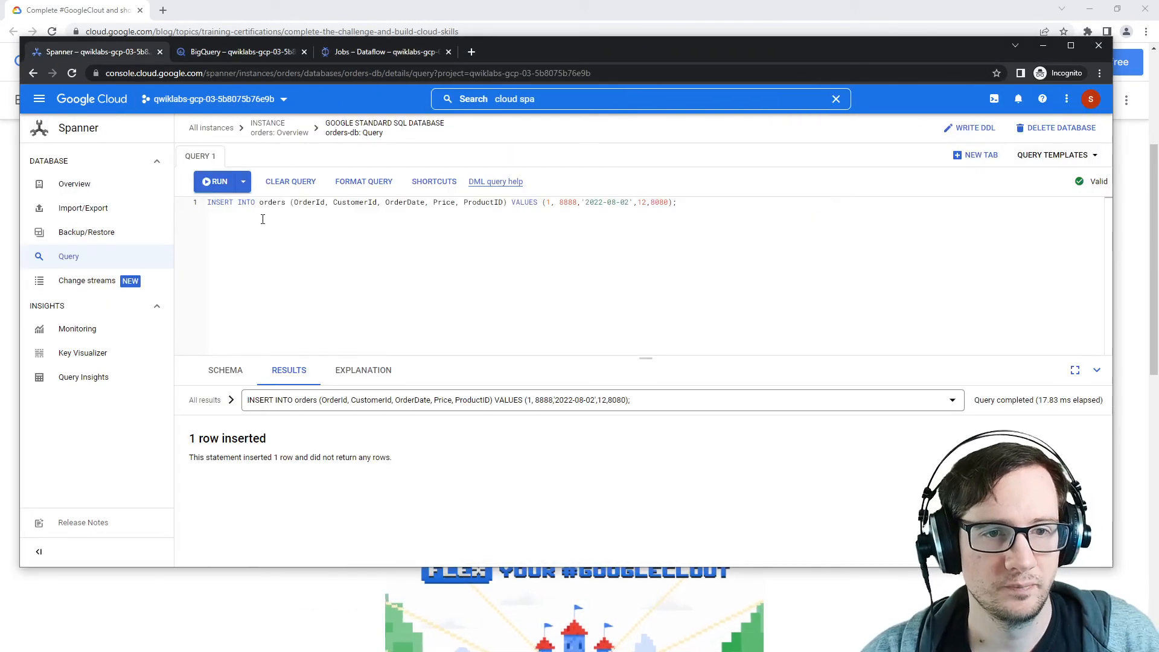
double_click(548, 203)
type("2")
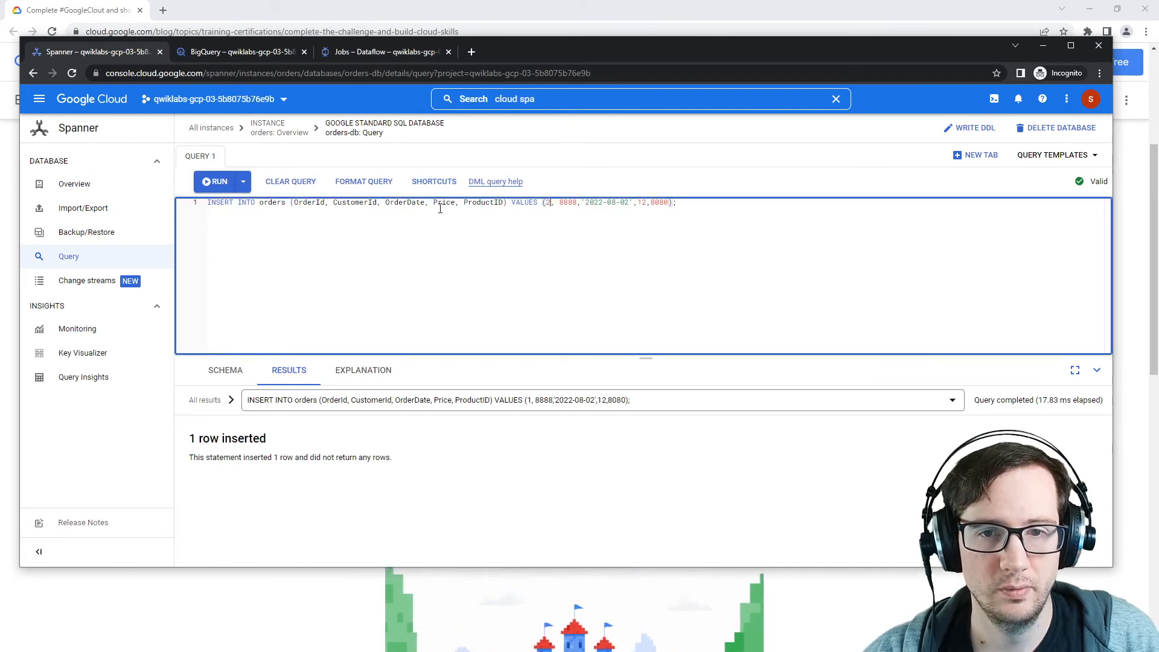
left_click(230, 182)
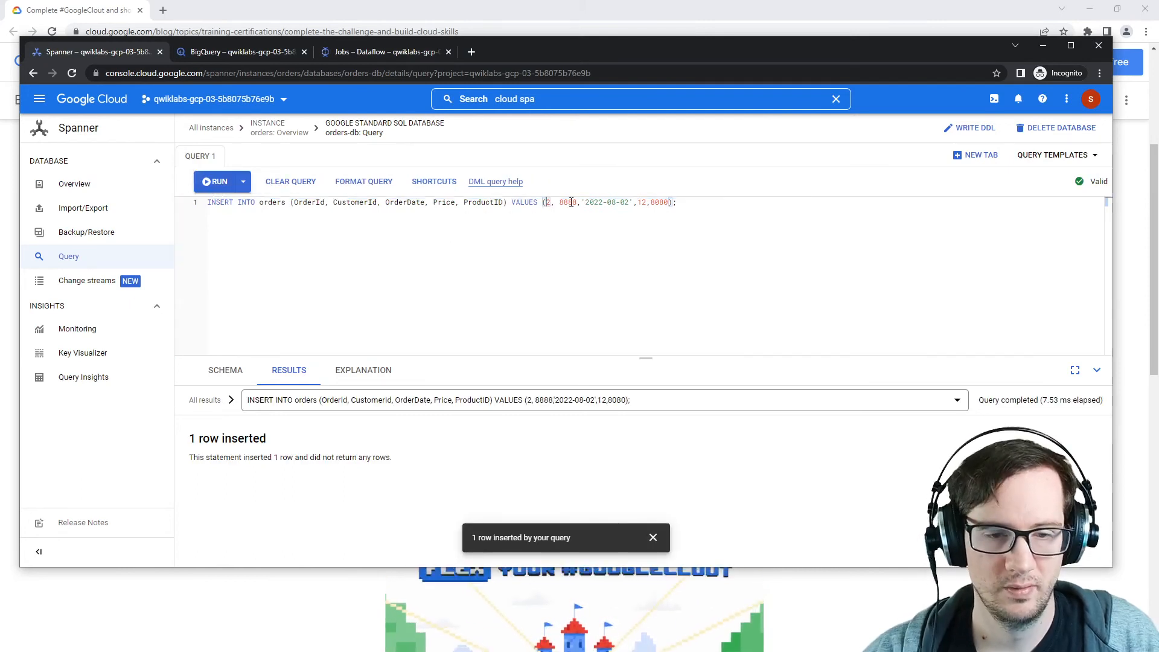
double_click(548, 202)
type("3")
key("ctrl+Return")
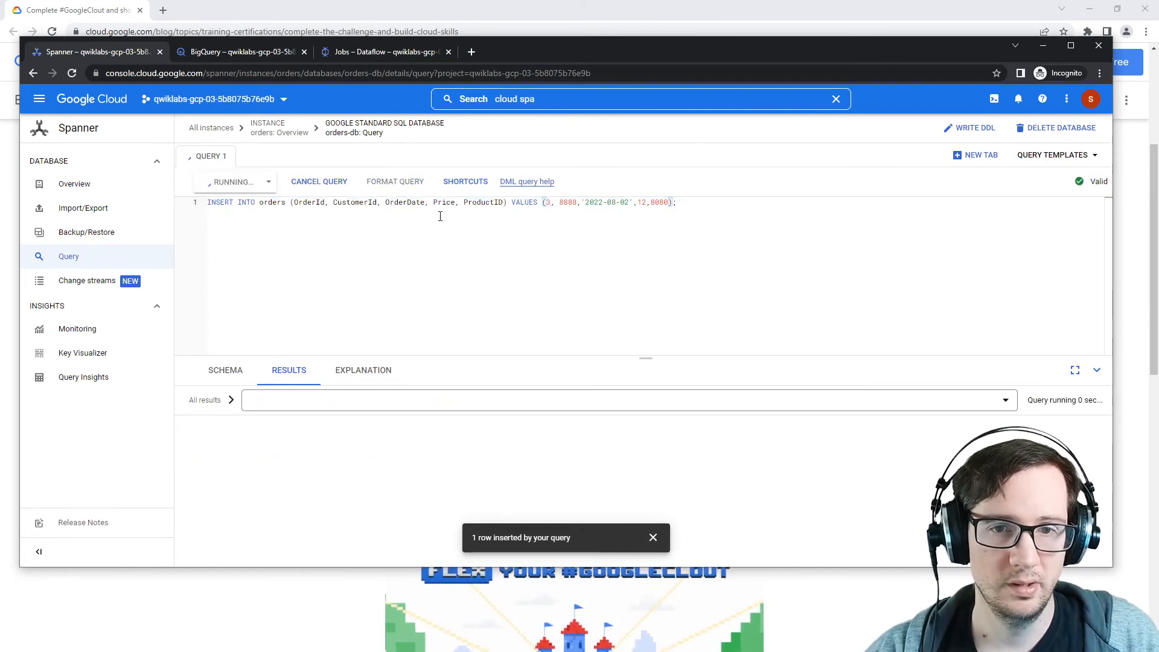
double_click(548, 203)
type("4")
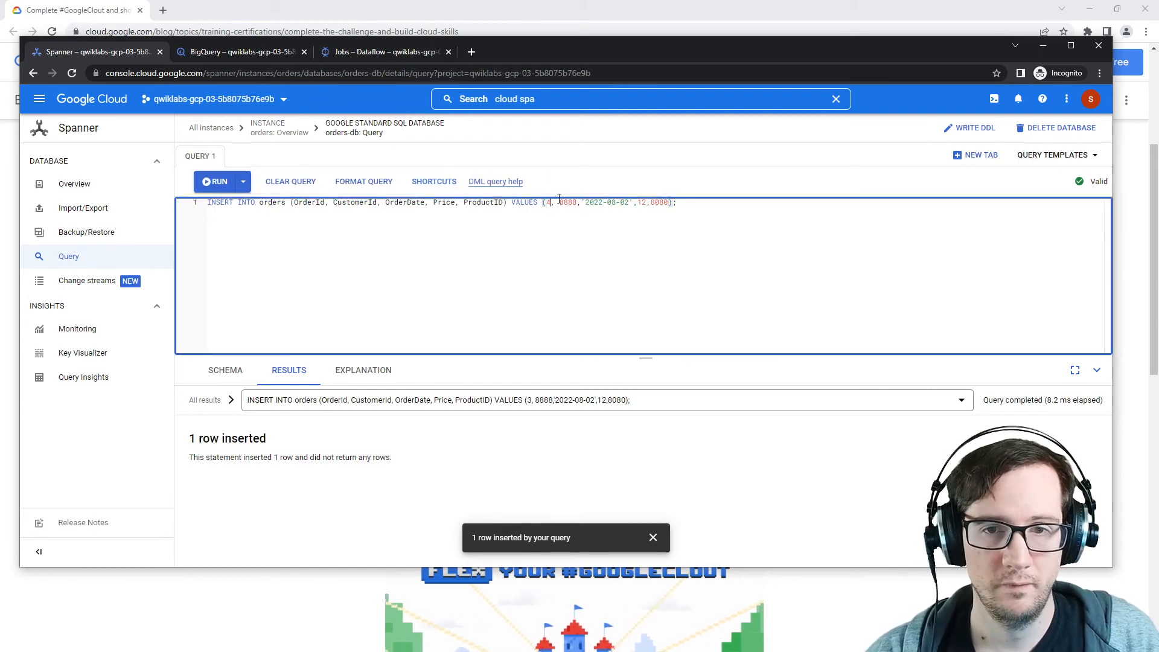
left_click(219, 183)
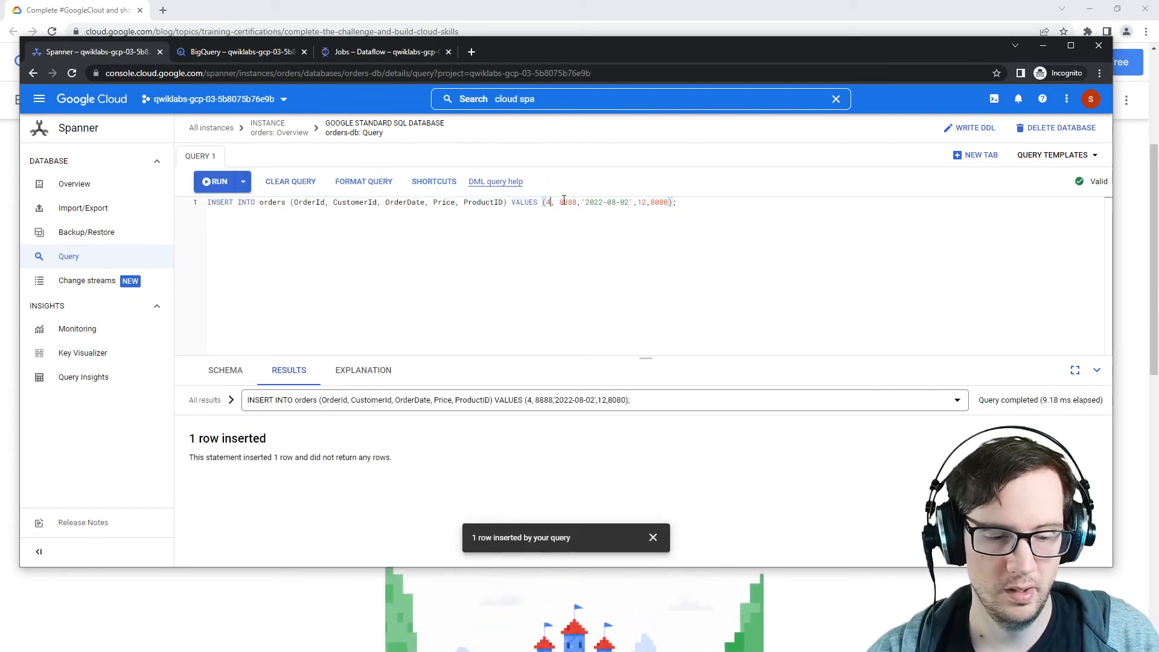
double_click(547, 202)
type("5")
left_click(217, 182)
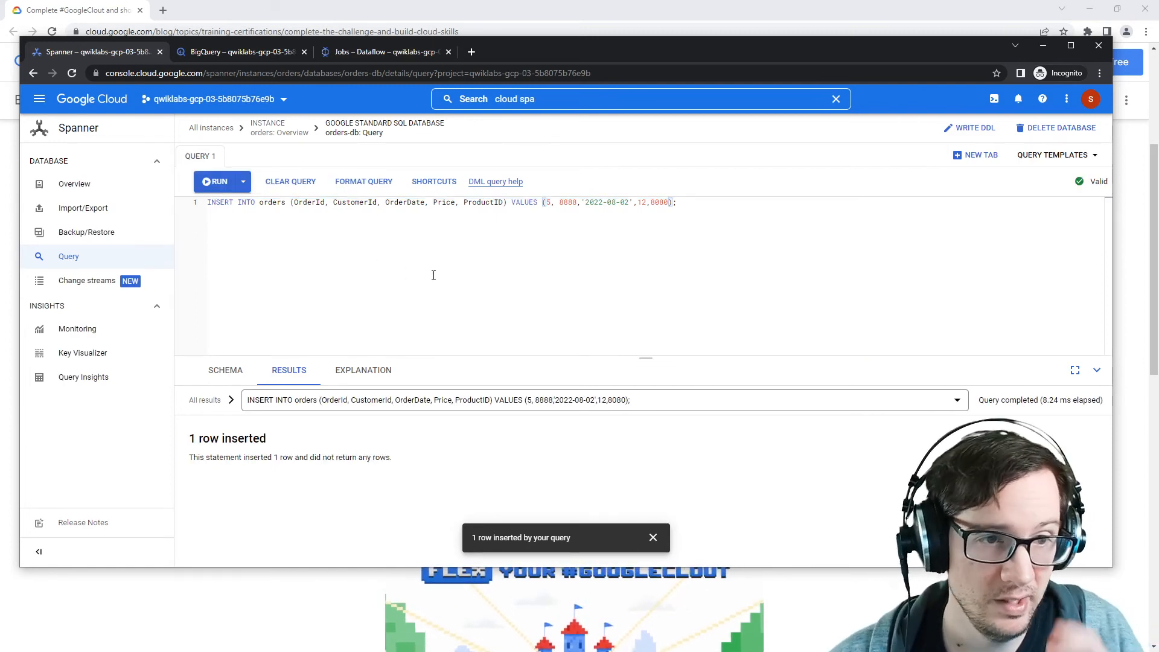
Step: Open the database's change streams and inspect the ordersstream's watched orders table columns
left_click(98, 292)
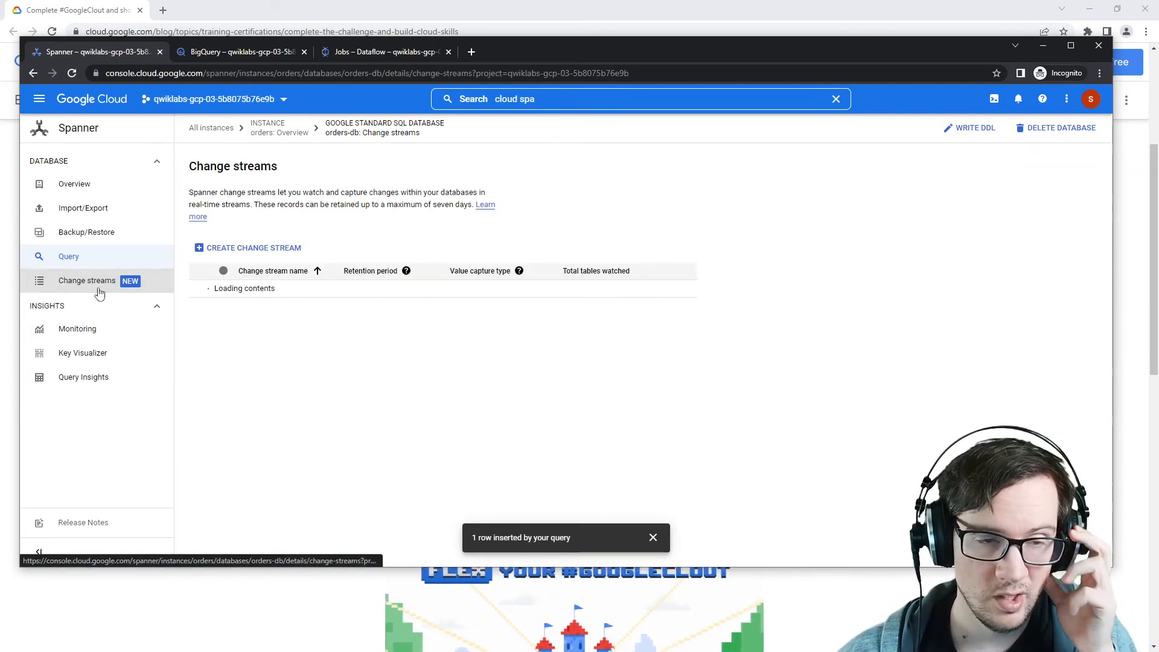
left_click(275, 290)
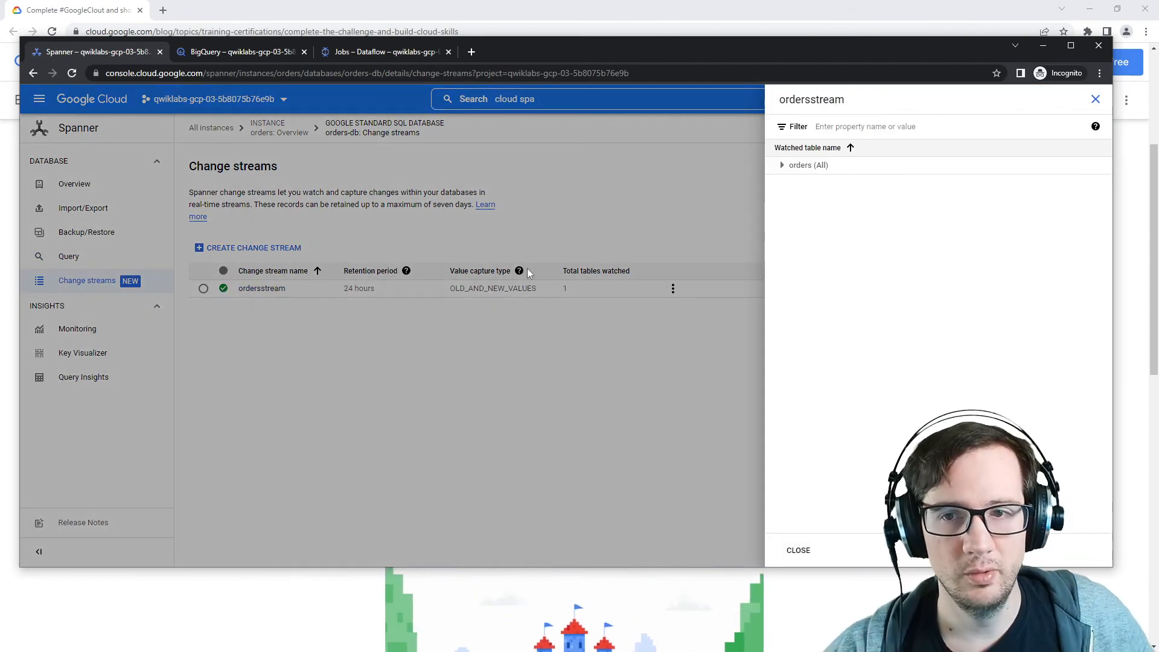
left_click(782, 165)
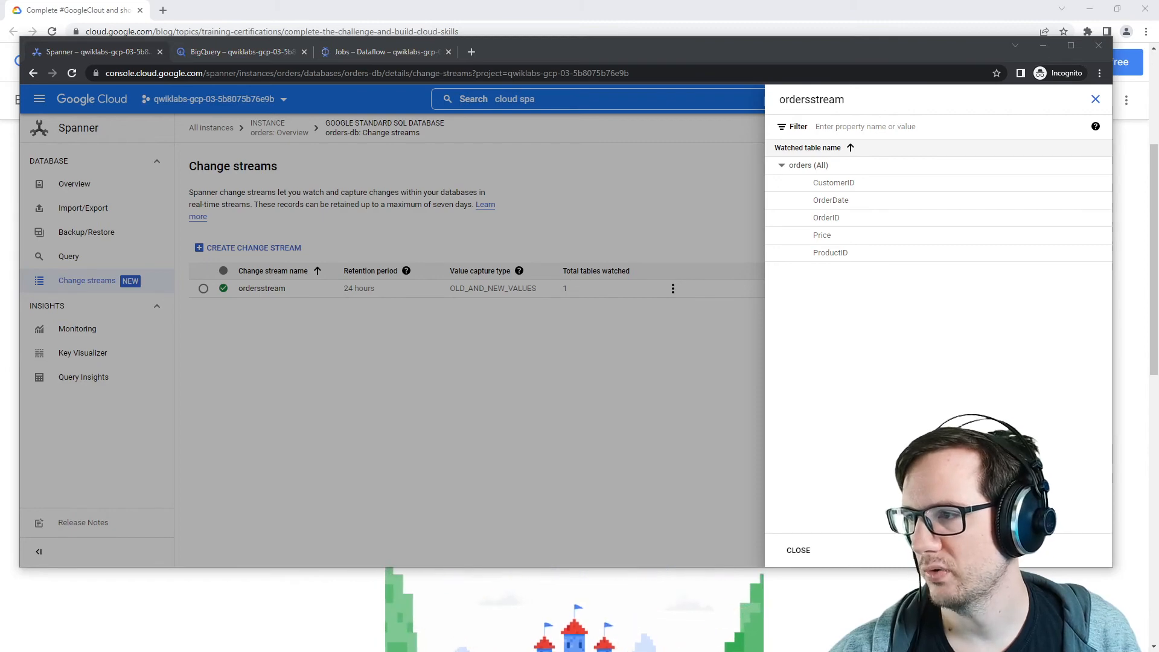
mouse_move(1158, 55)
left_mouse_down()
mouse_move(751, 50)
mouse_move(1158, 53)
left_mouse_up()
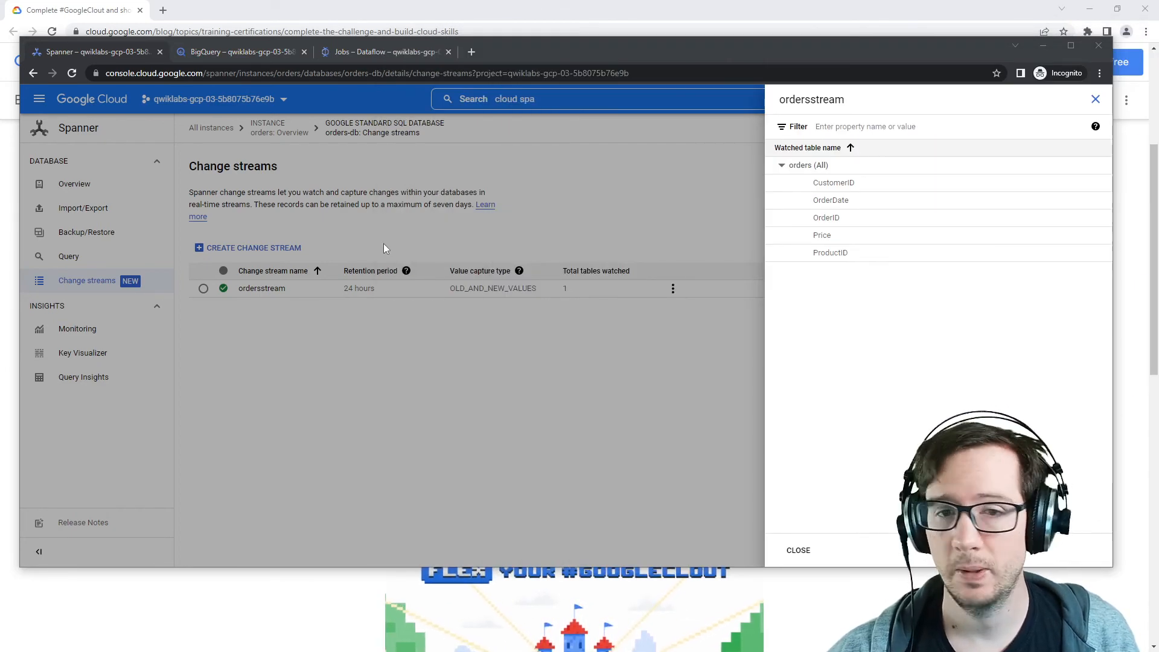
Step: Close the change stream details and open the stream_meta dataset in BigQuery, expanding the project in the explorer
left_click(1096, 100)
left_click(250, 56)
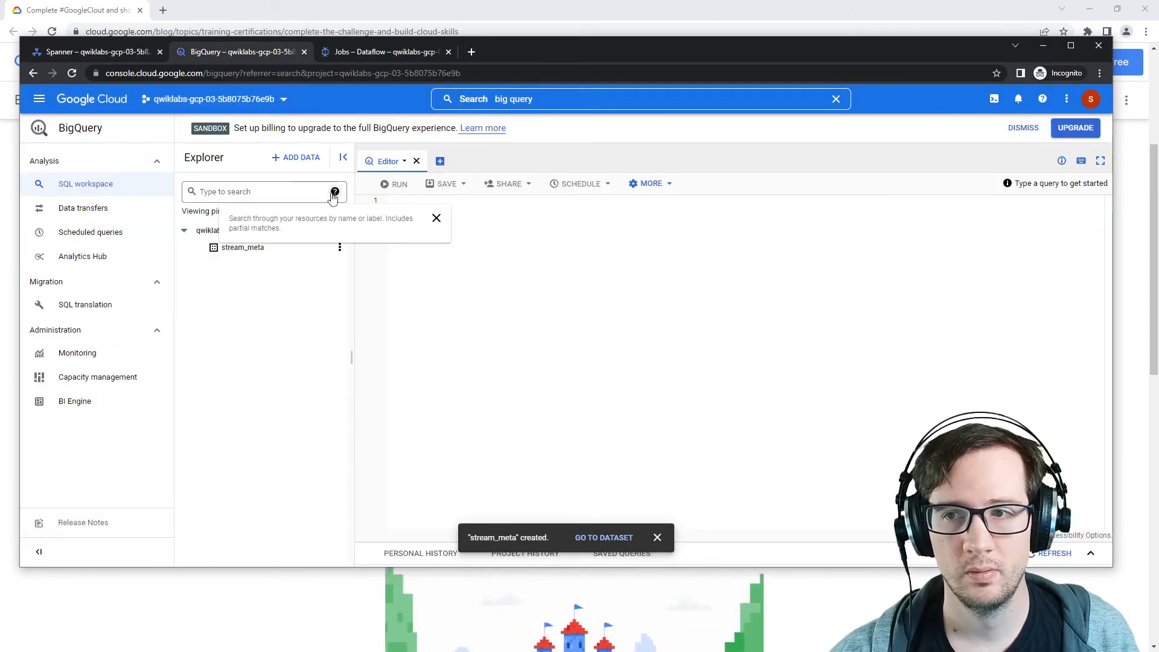
left_click(287, 249)
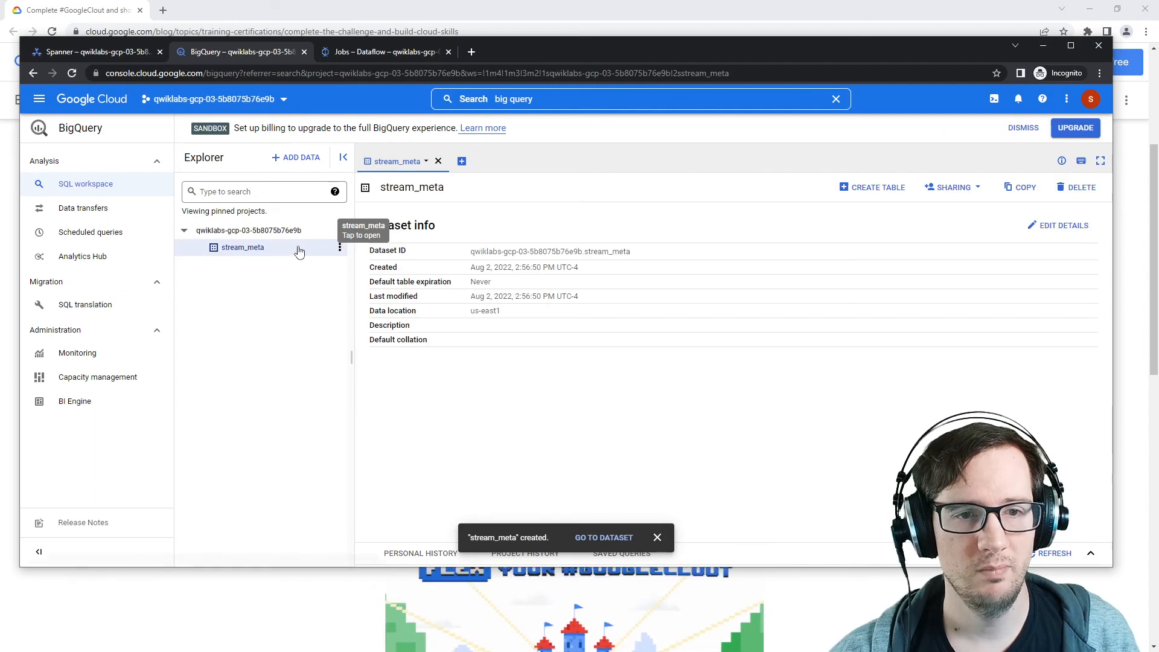
left_click(393, 73)
key("Return")
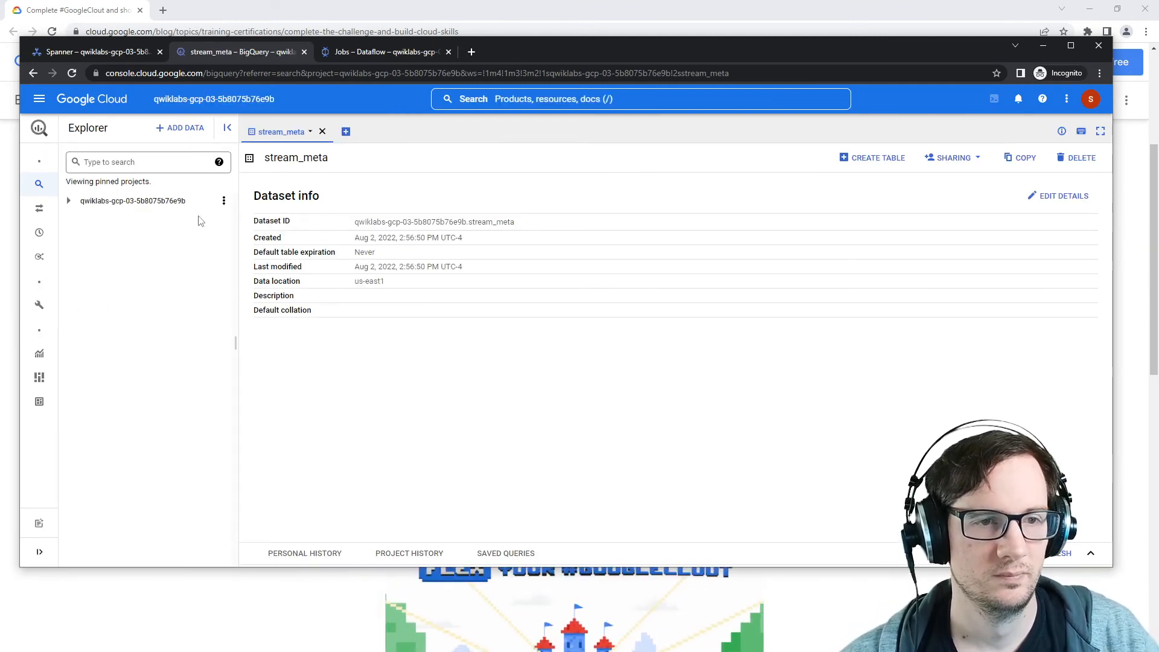
left_click(68, 201)
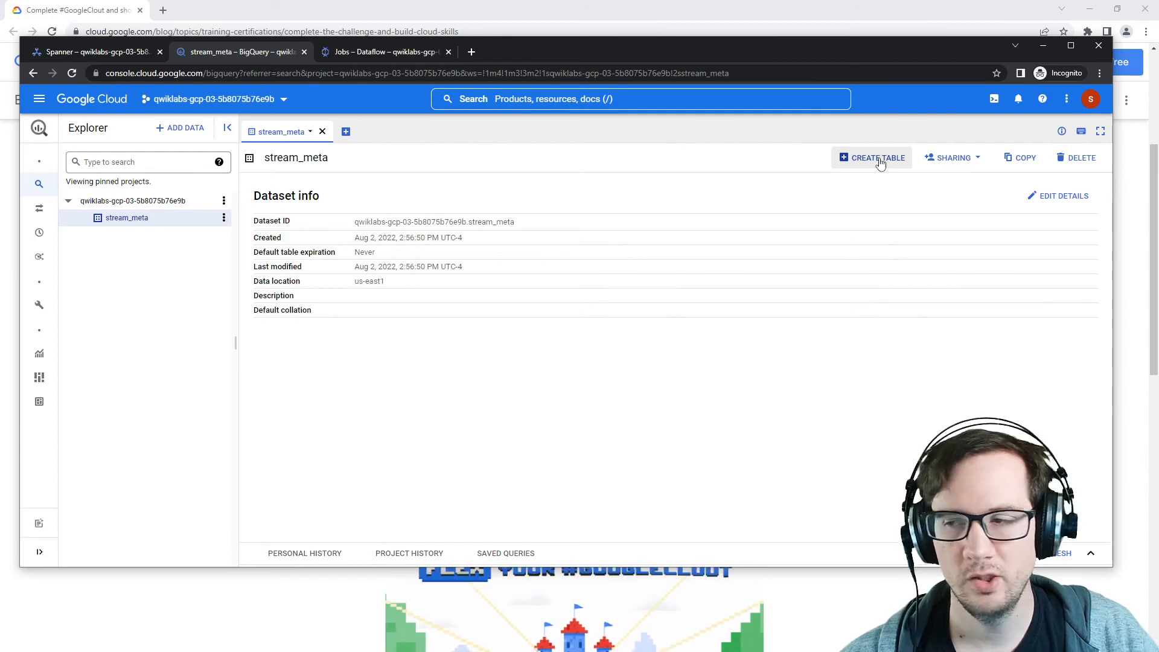
Step: Bring the lab instructions into view and read the task describing the expected orders_changelog table
left_click_drag(1158, 105, 877, 106)
scroll(884, 263, "up", 5)
scroll(883, 262, "down", 15)
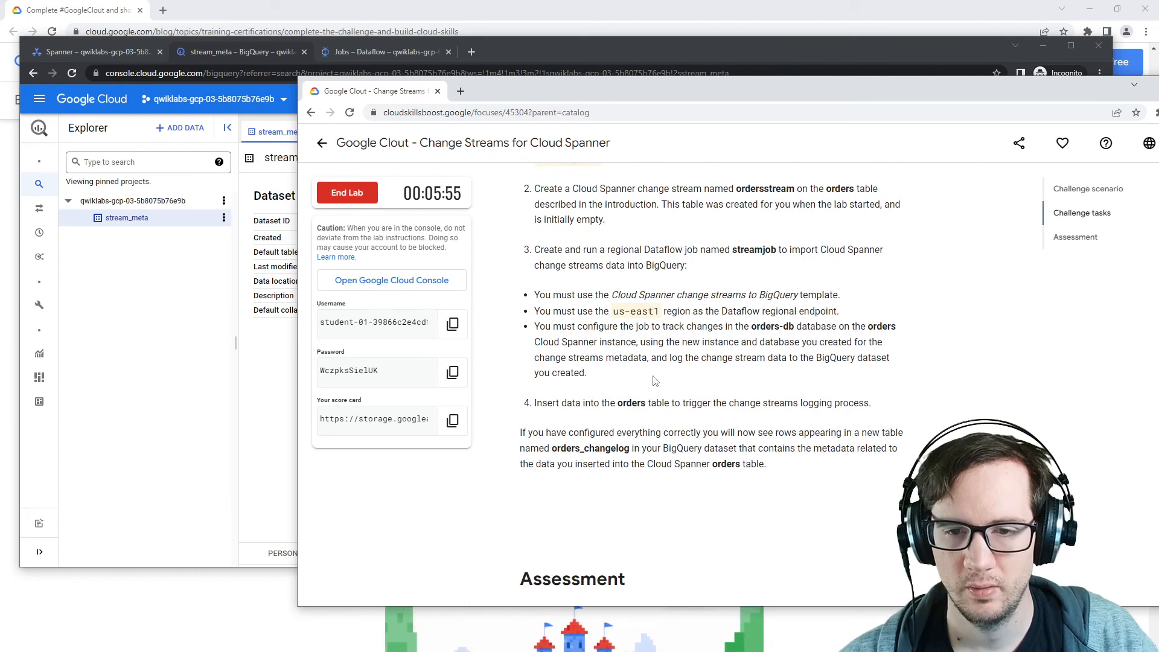
left_click_drag(548, 433, 818, 427)
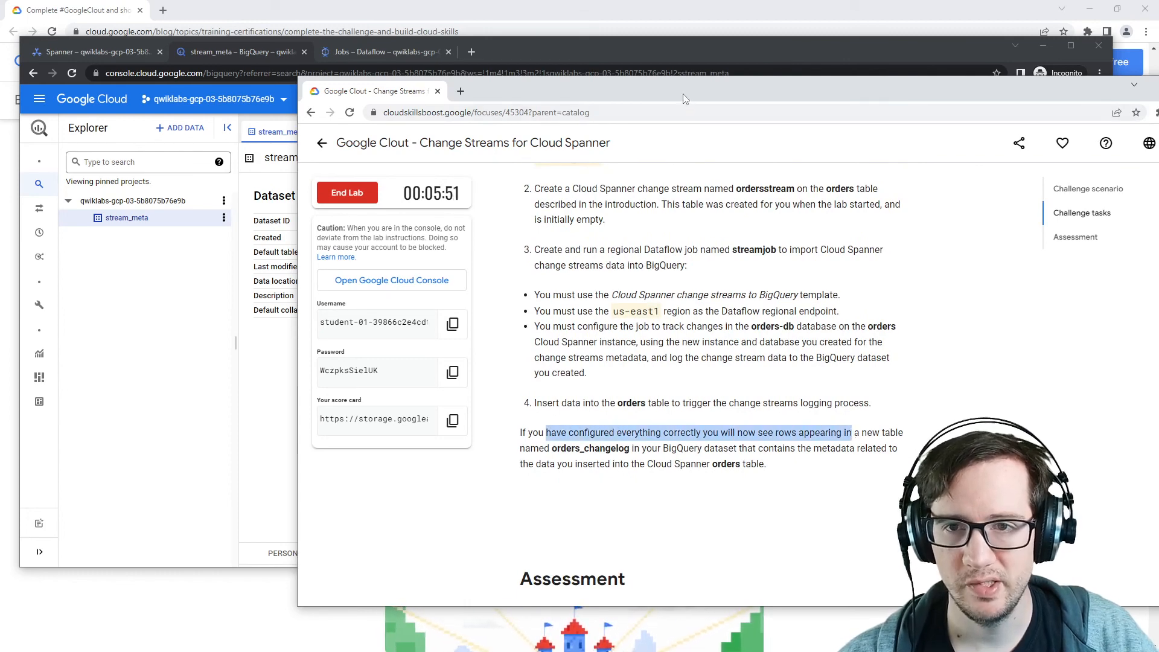
left_click_drag(682, 98, 1158, 99)
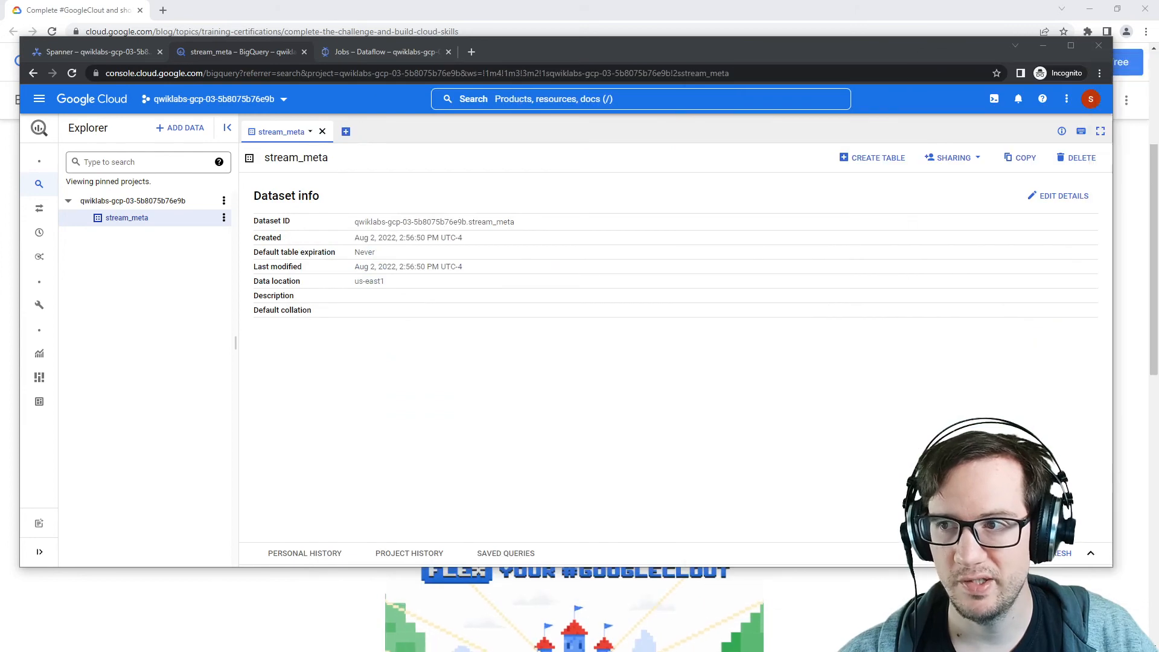
Step: Open the streamjobs Dataflow job and inspect its job graph and the Read from Spanner Change Streams step's throughput
left_click(118, 53)
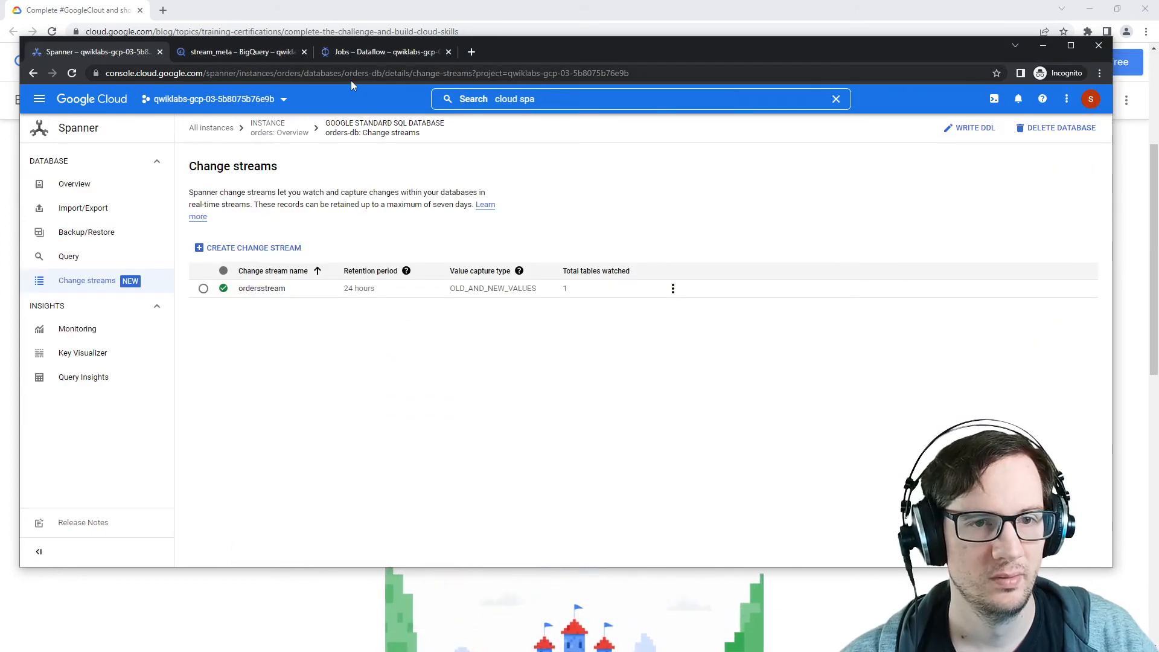
left_click(375, 53)
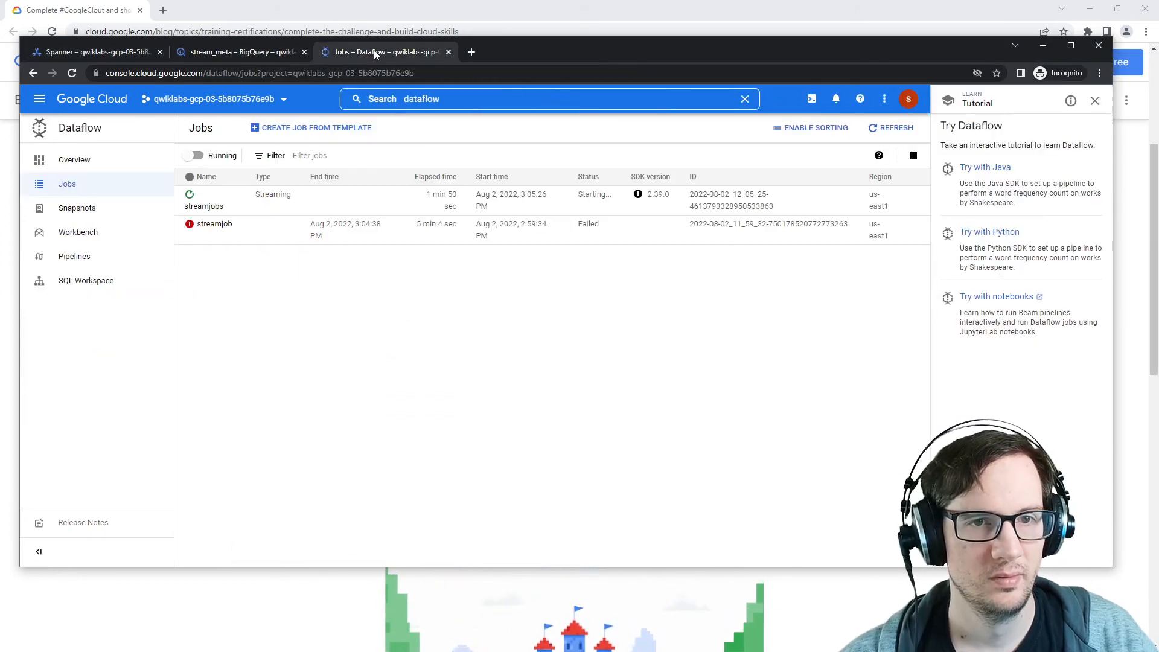
left_click(203, 205)
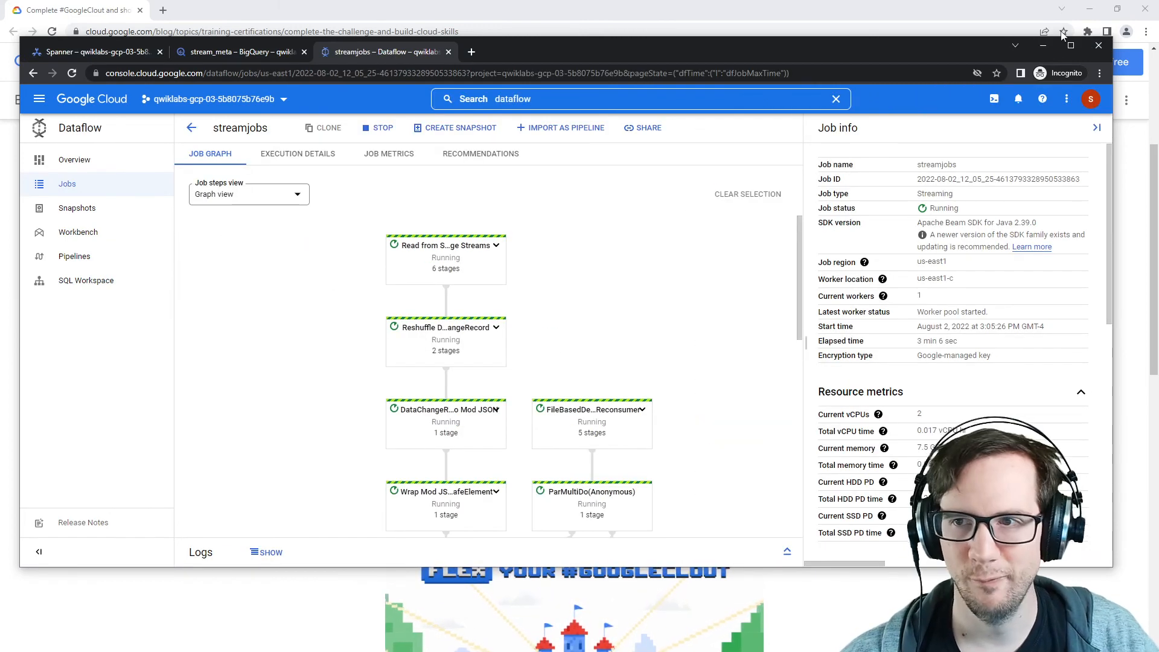
left_click(1070, 45)
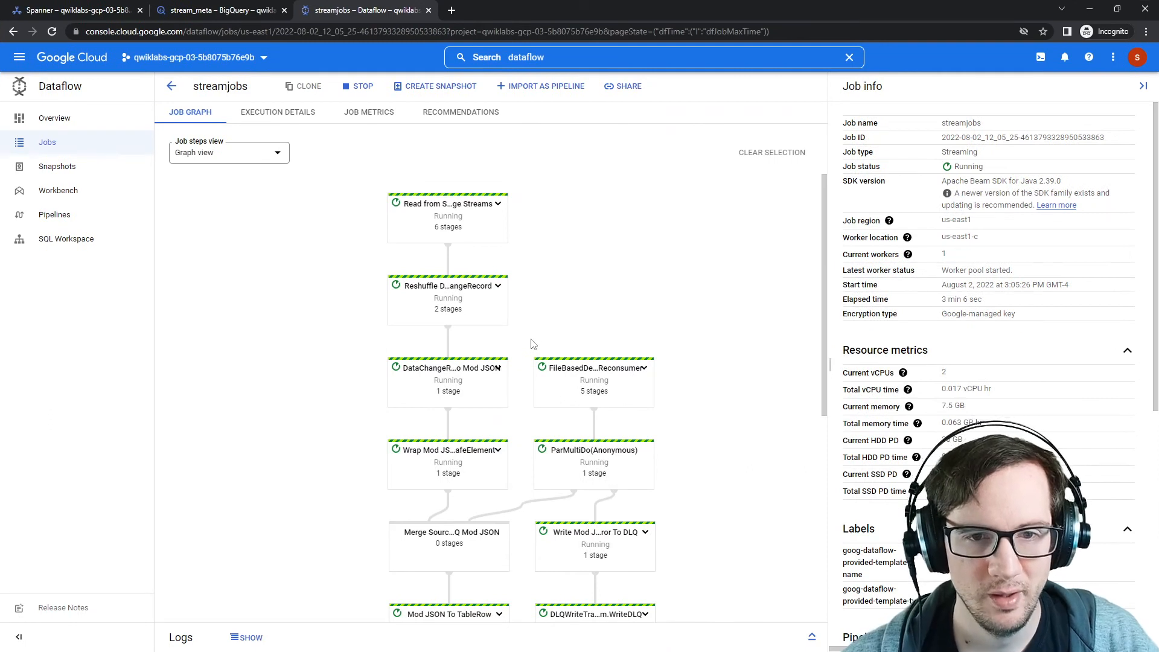
scroll(346, 370, "down", 2)
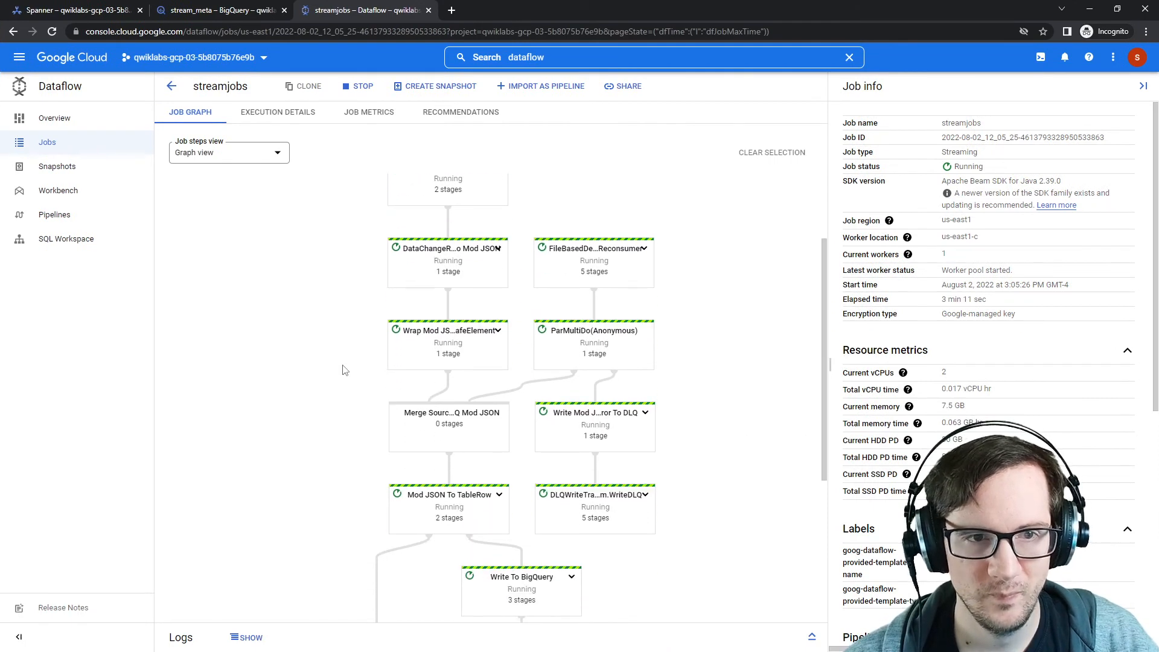
scroll(345, 371, "up", 2)
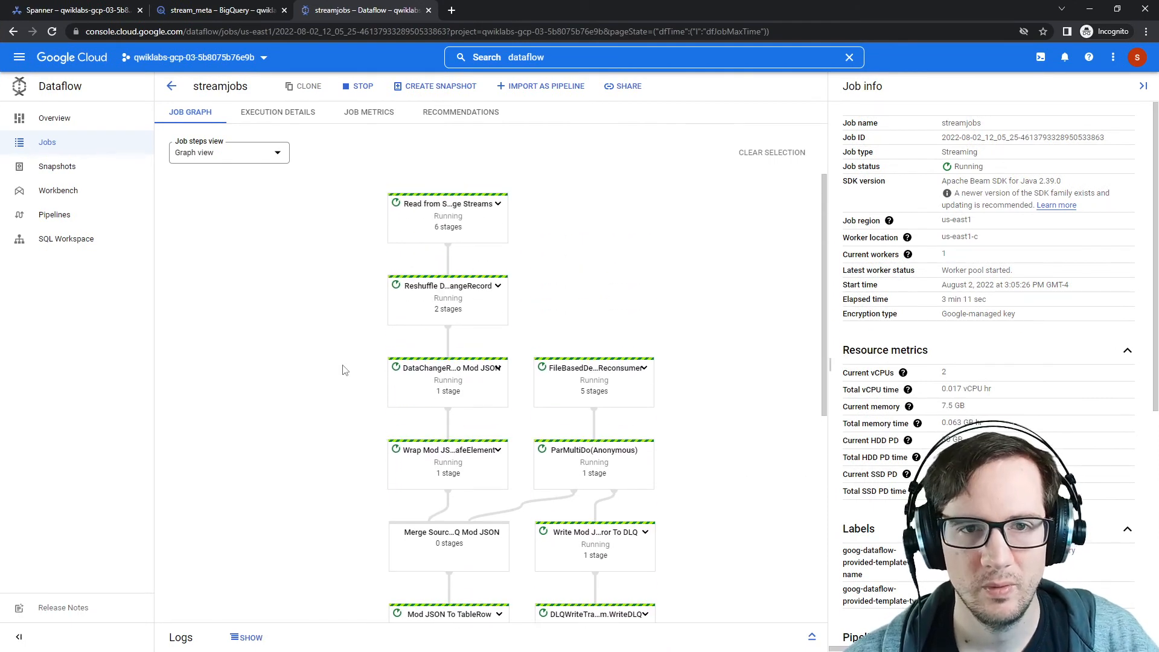
scroll(345, 370, "down", 5)
scroll(346, 370, "up", 5)
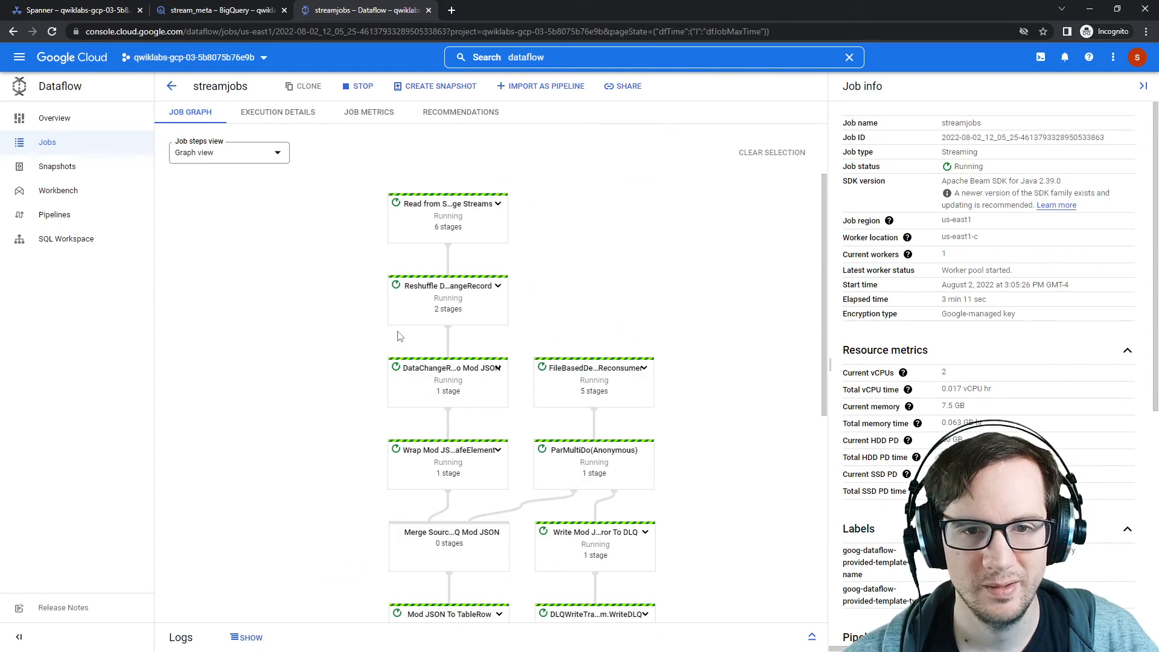
left_click(487, 225)
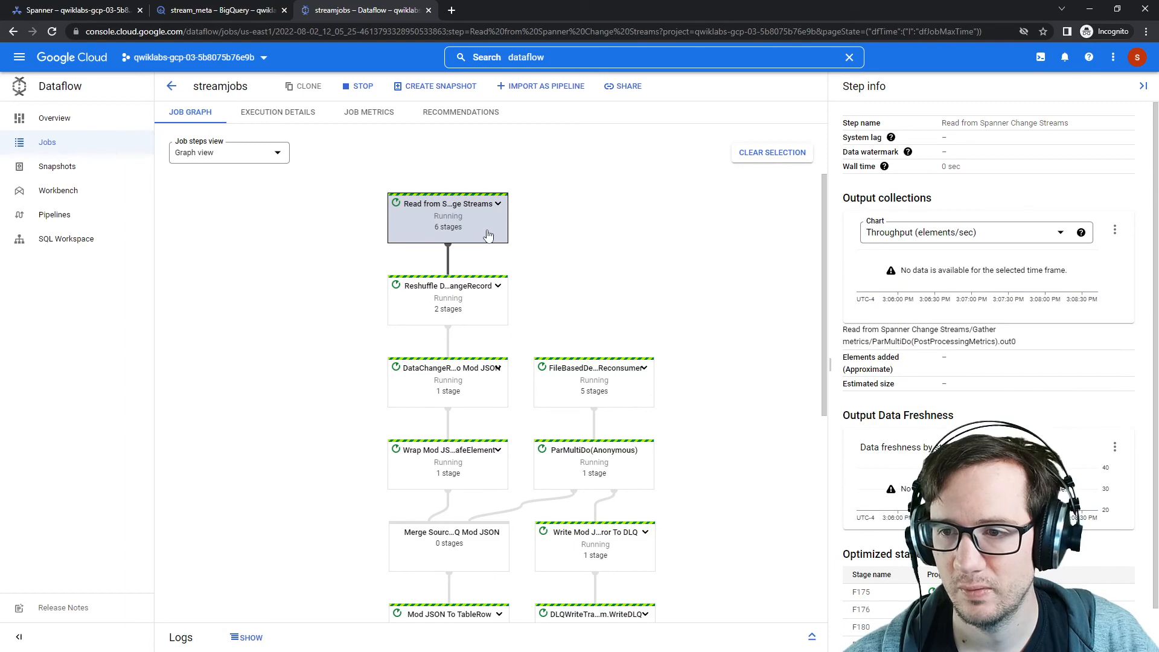
left_click(1007, 241)
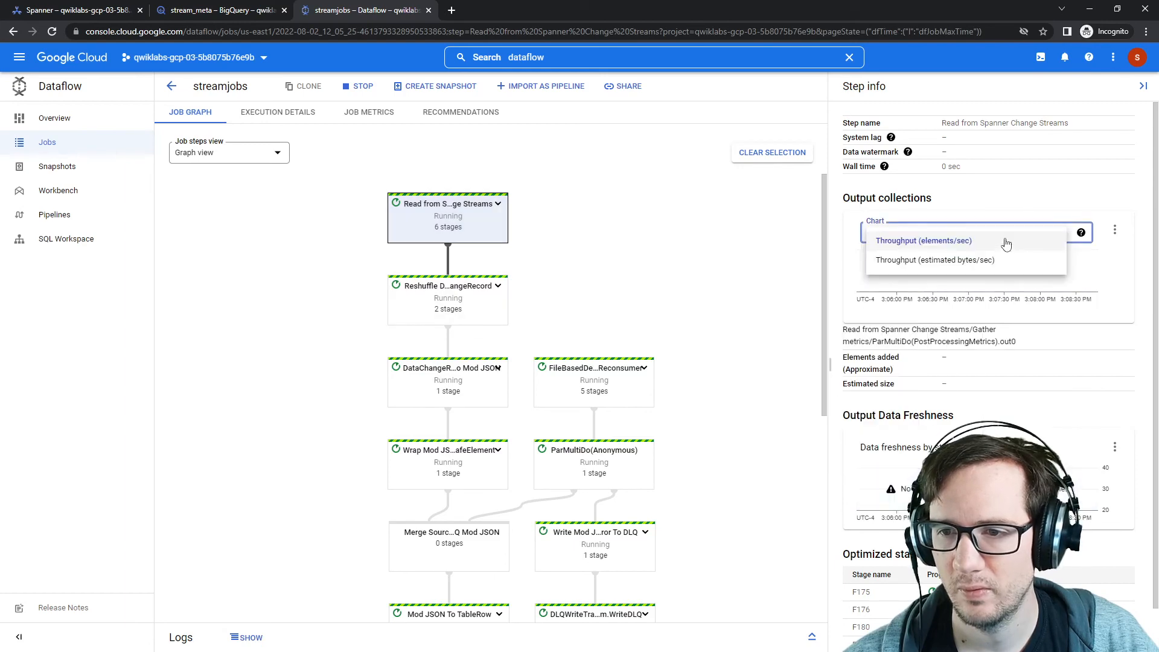
left_click(1007, 242)
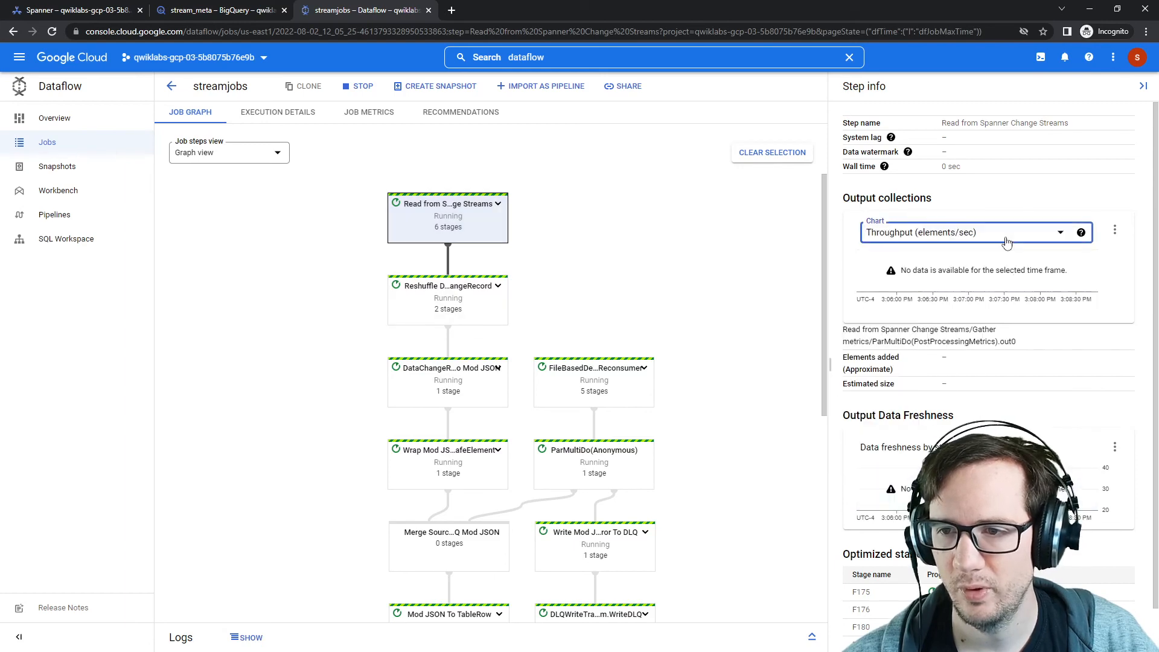
Step: Return to the orders-db query editor and rerun the orders insert with the OrderId changed to 6
left_click(210, 12)
left_click(136, 10)
left_click(210, 13)
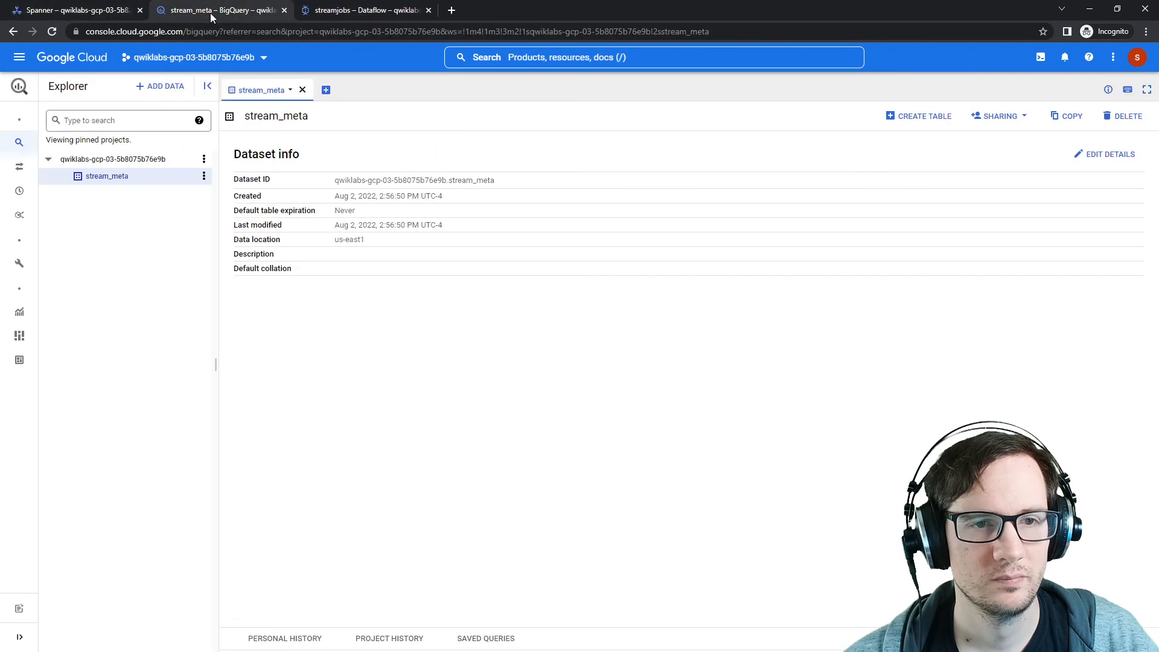
left_click(88, 13)
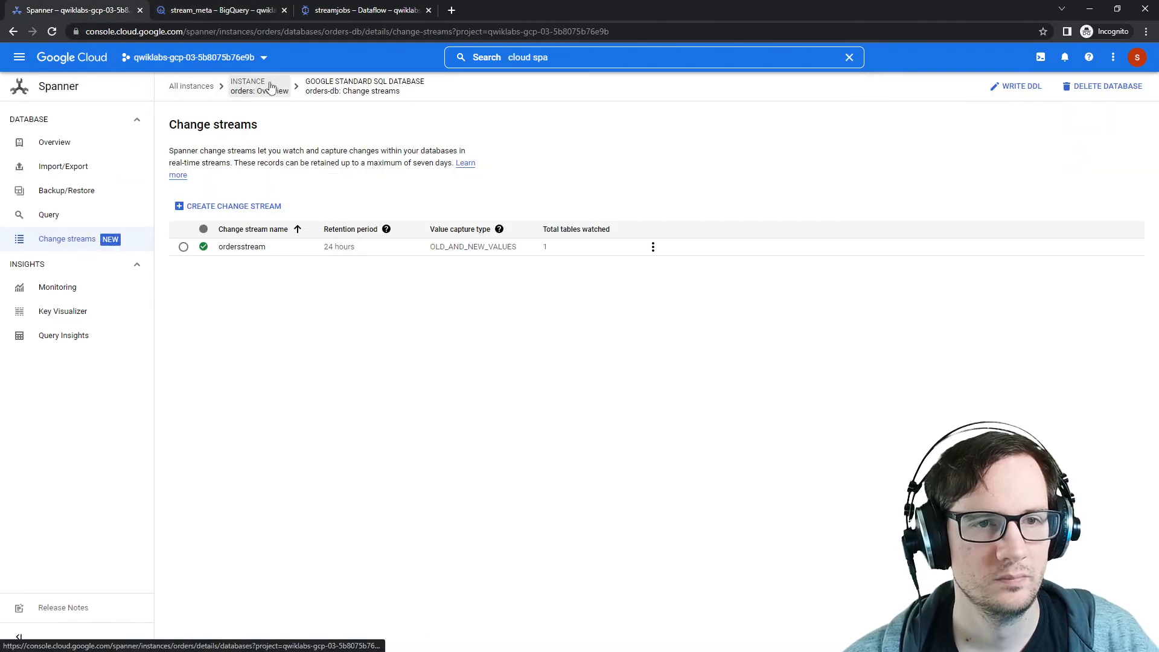
left_click_drag(241, 248, 135, 238)
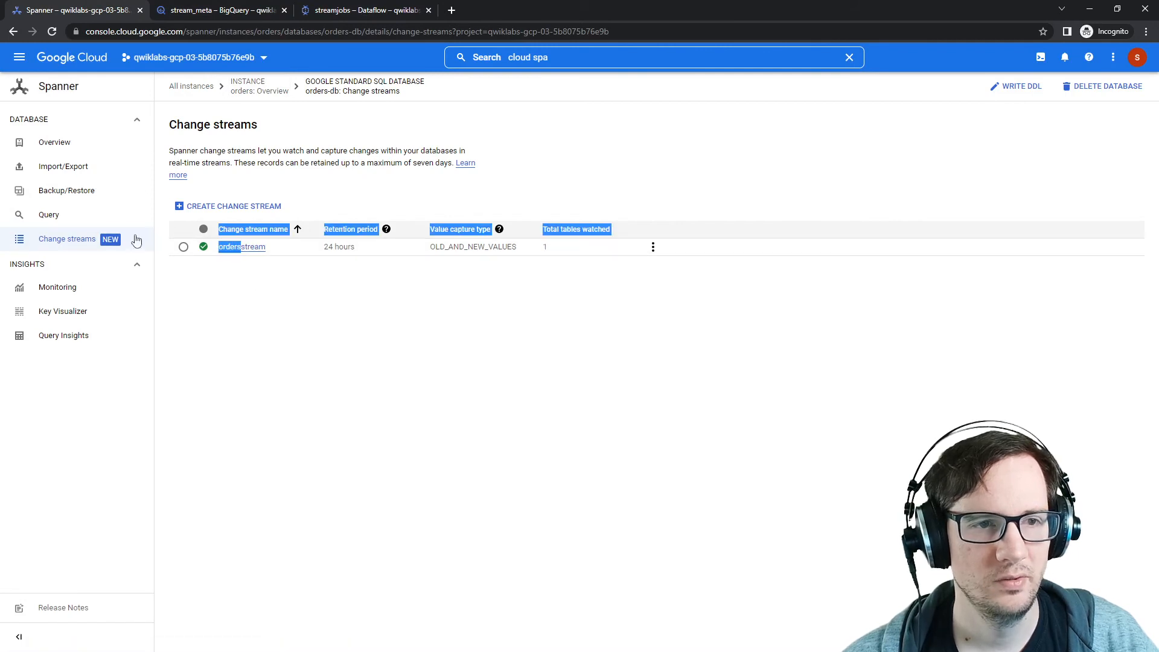
left_click(84, 211)
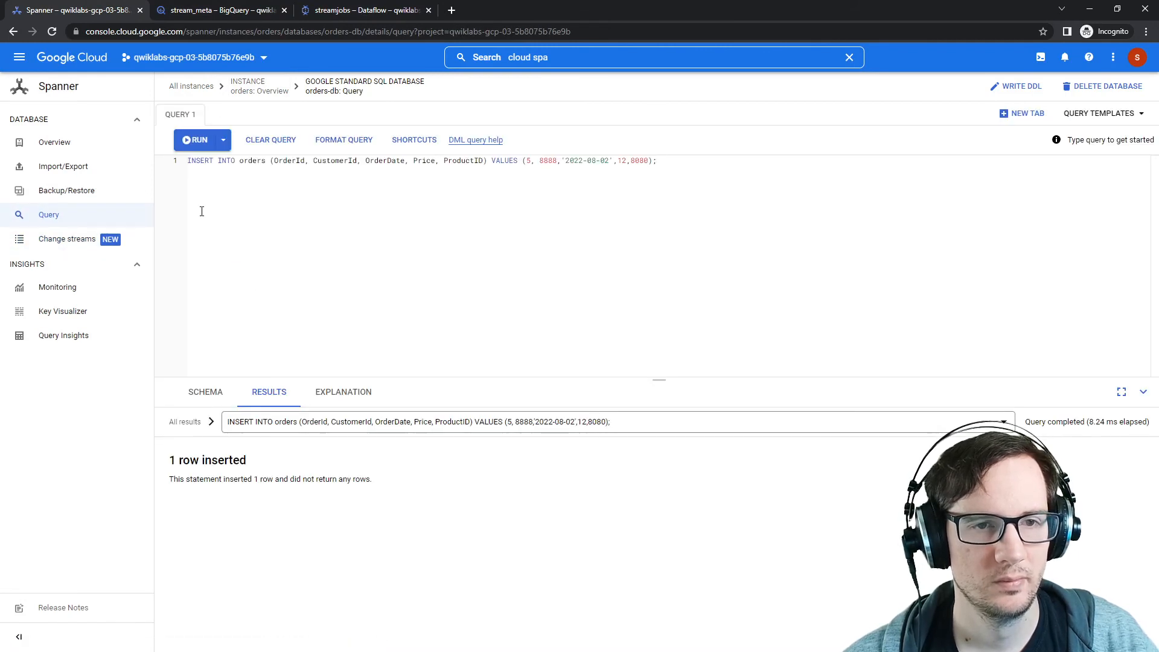
double_click(528, 161)
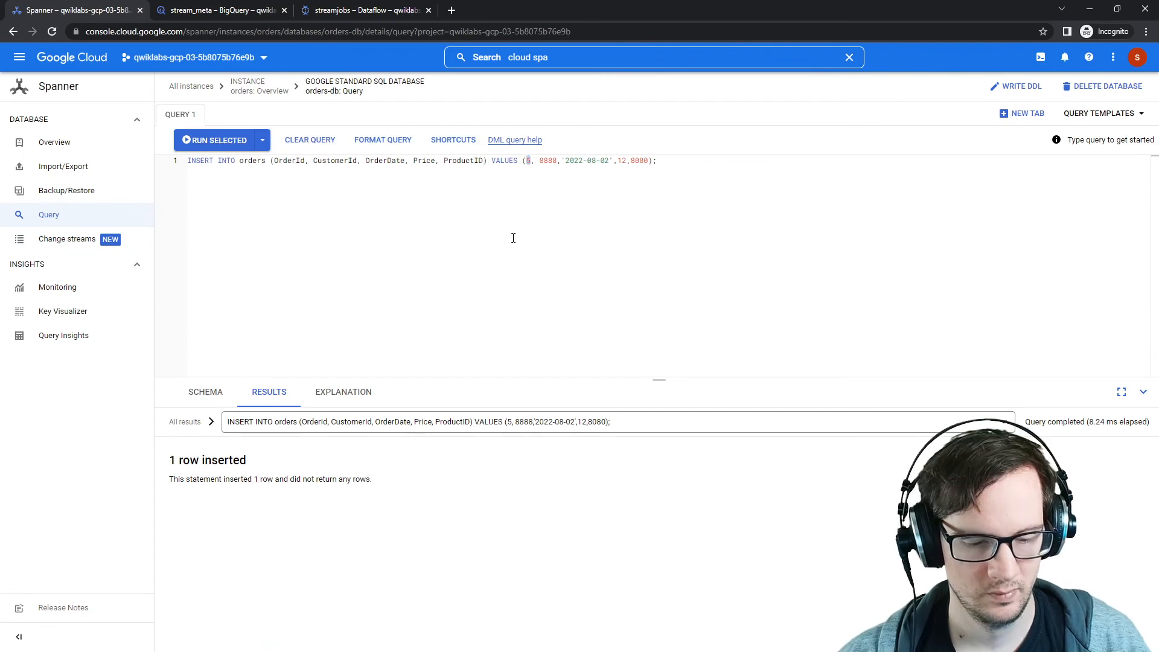
type("6")
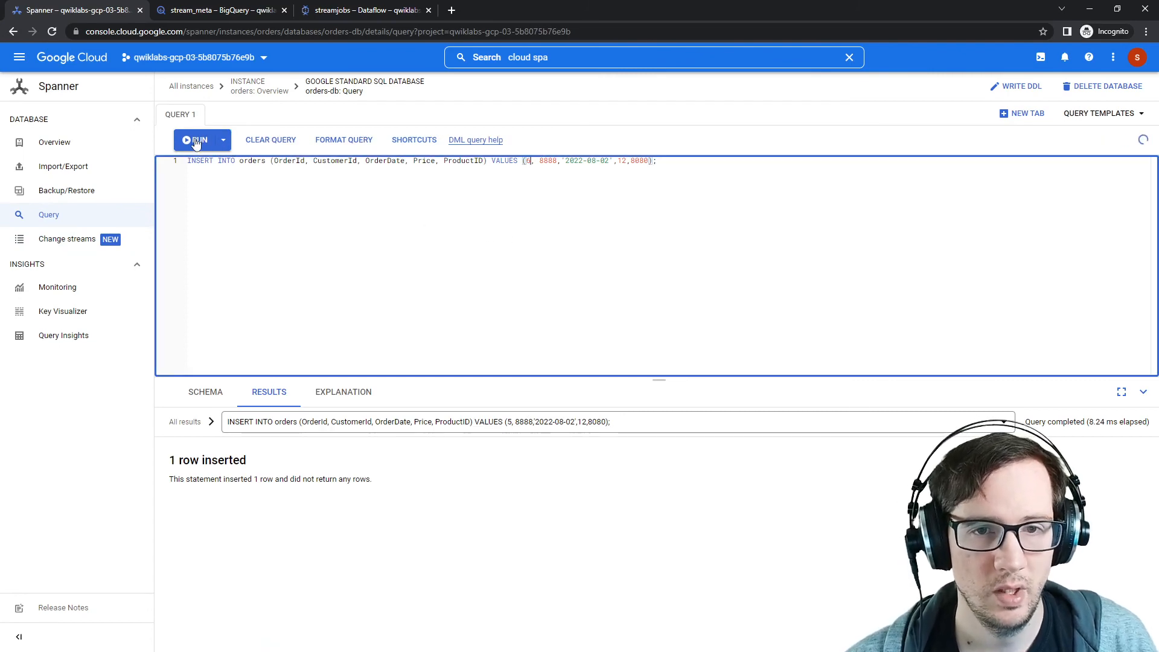
left_click(196, 142)
Step: Detach the Dataflow job tab into its own window and arrange it beside the BigQuery window
left_click(365, 11)
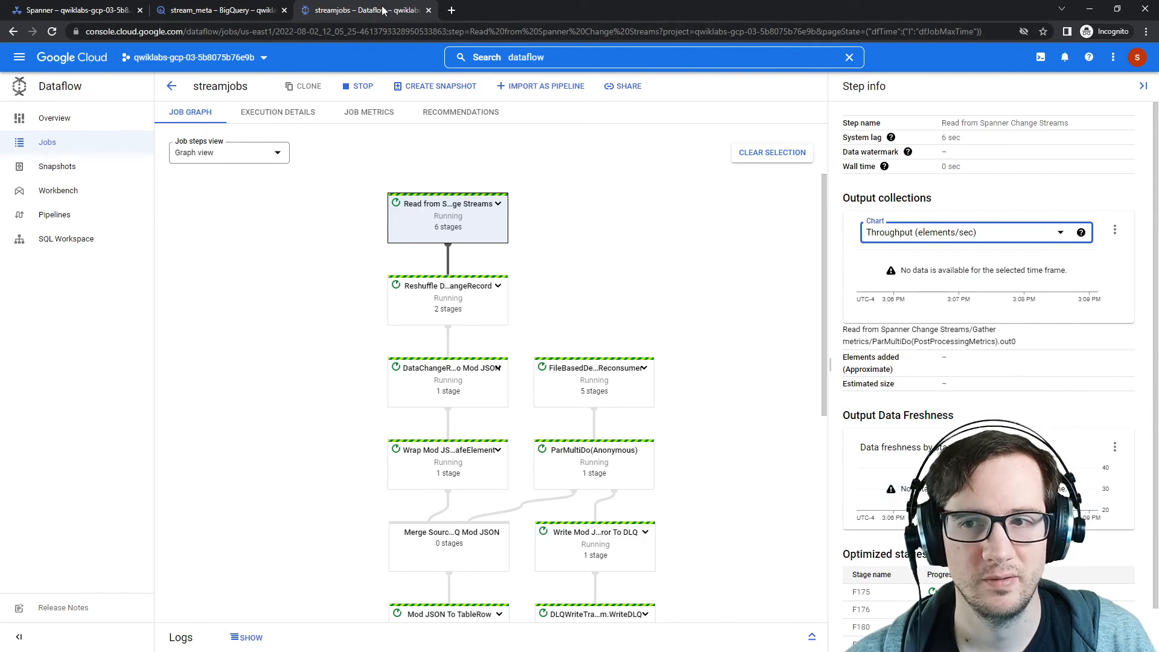
left_click_drag(382, 10, 439, 106)
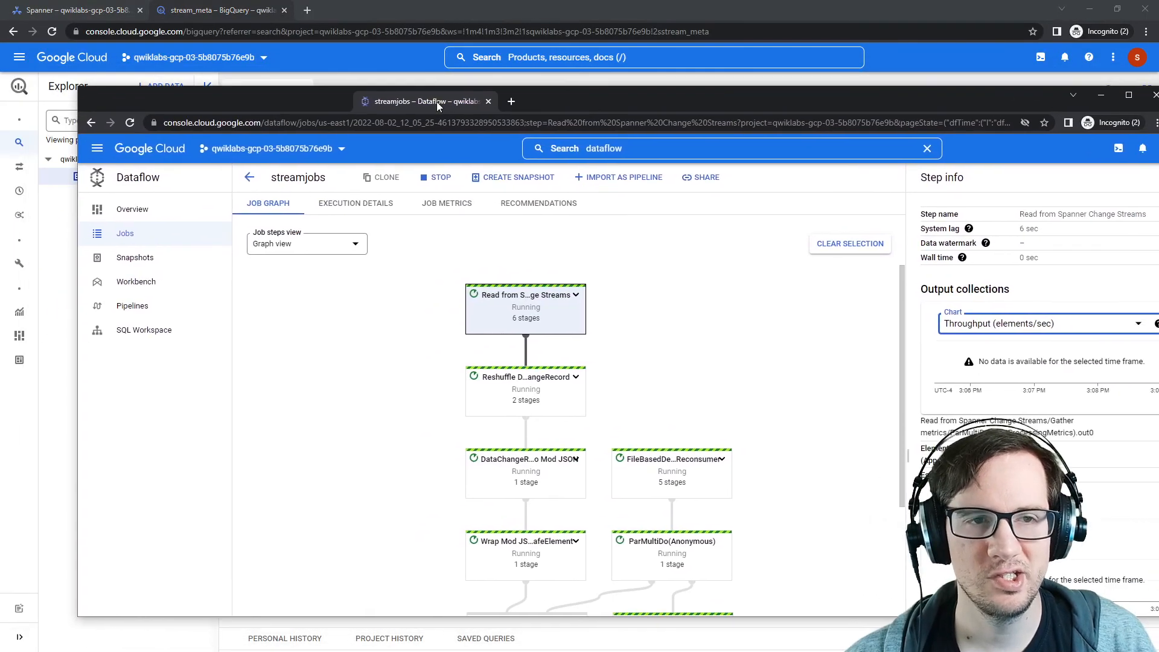
left_click_drag(78, 187, 704, 187)
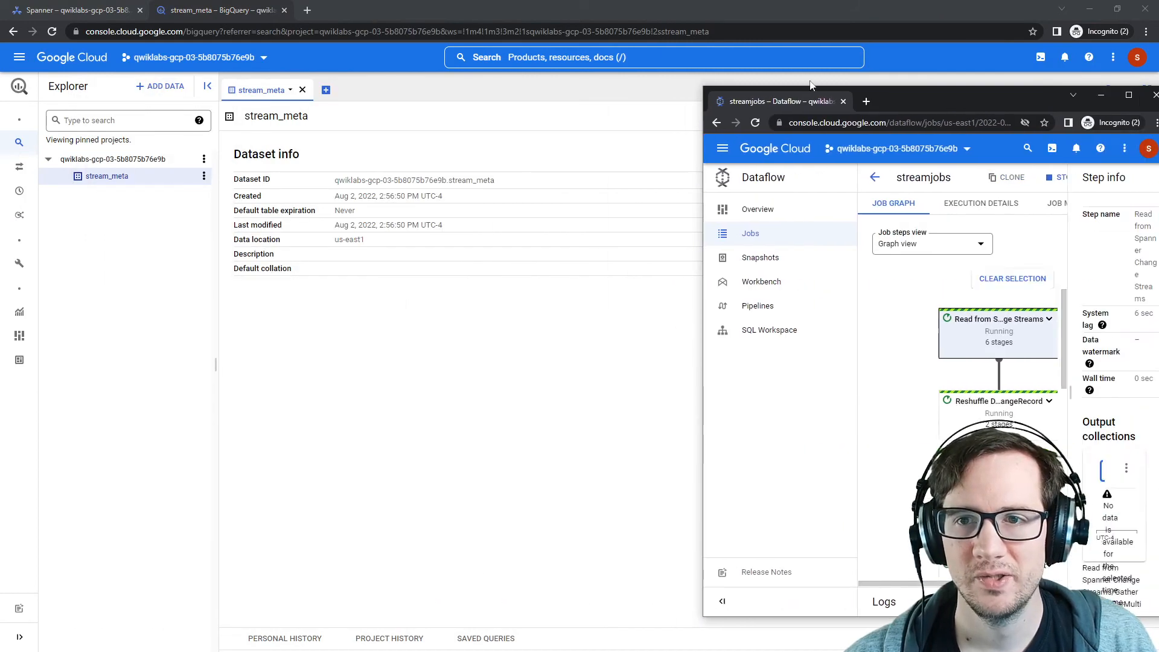
left_click_drag(811, 84, 913, 14)
left_click(1118, 8)
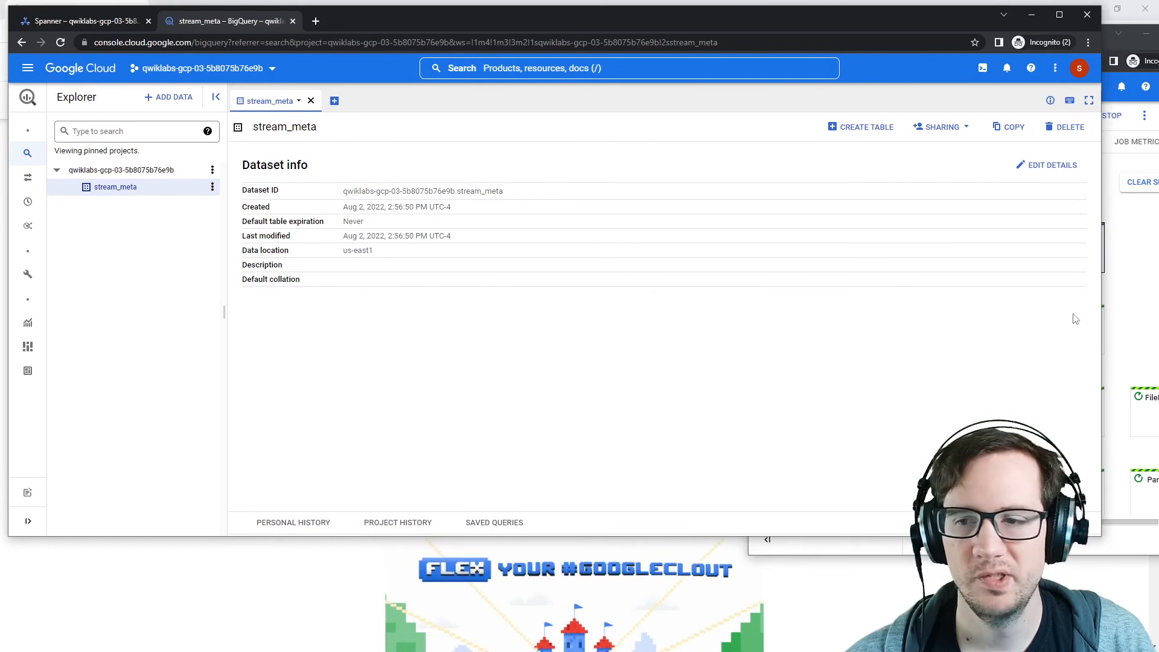
left_click_drag(1101, 536, 657, 643)
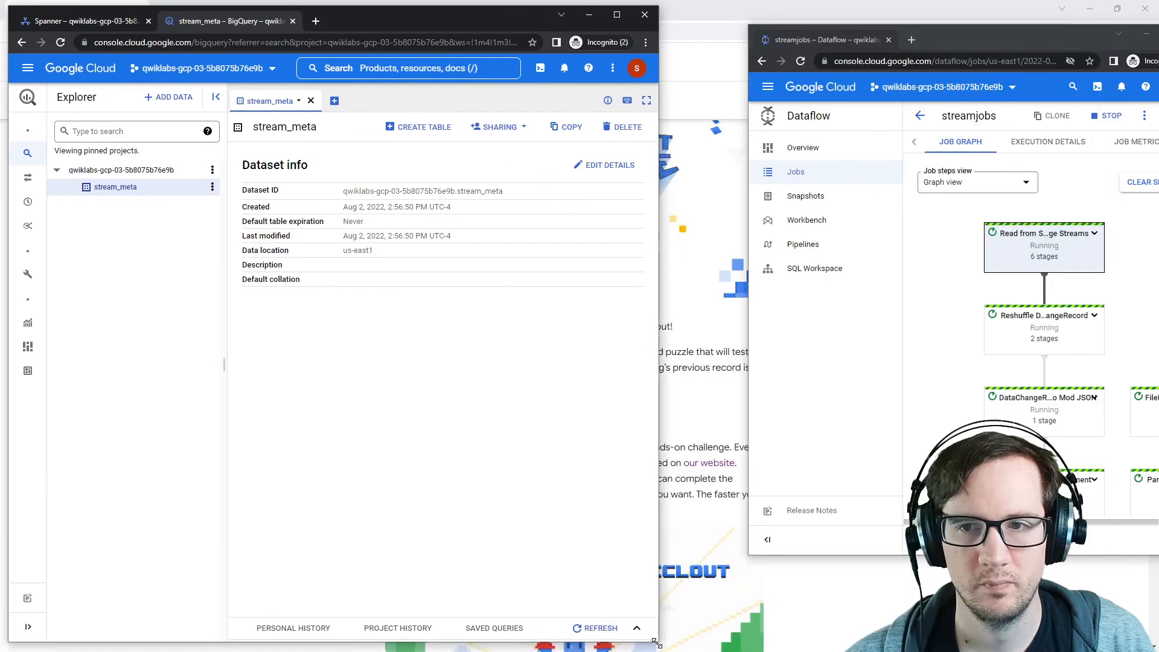
left_click_drag(989, 36, 901, 20)
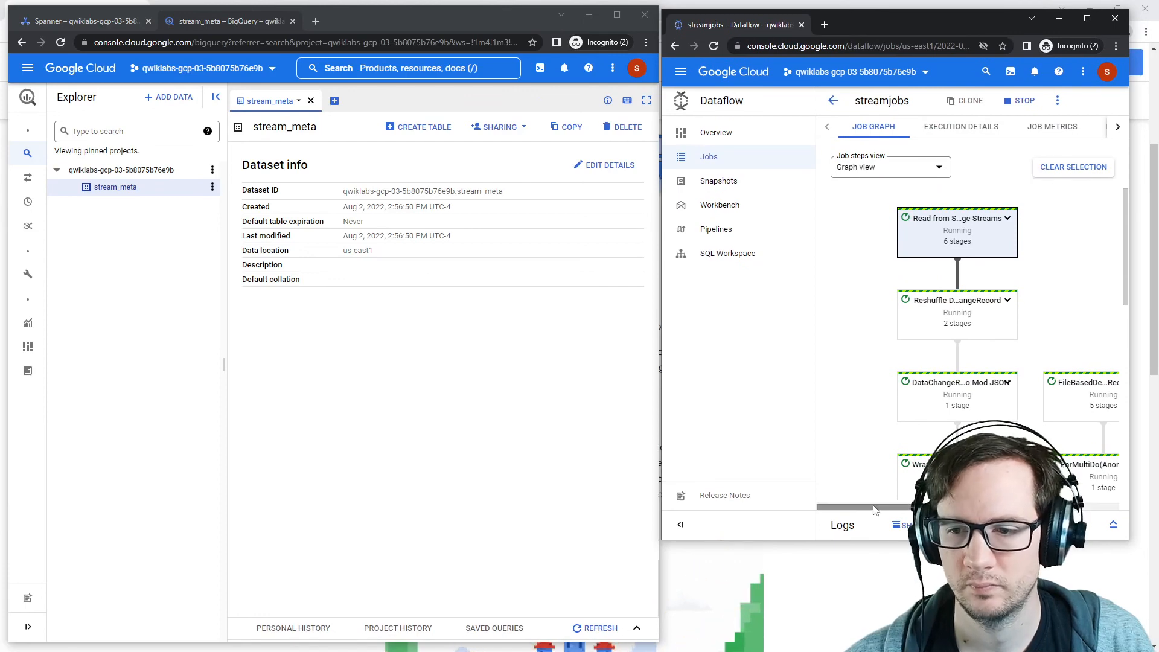
left_click_drag(876, 509, 922, 509)
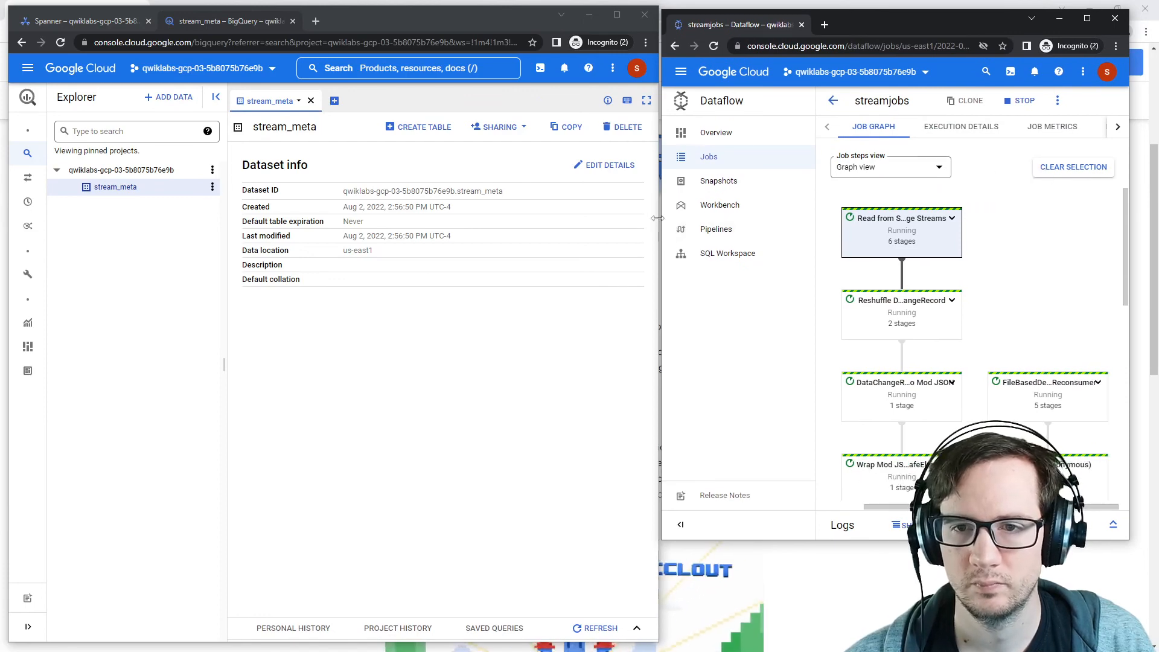
left_click_drag(657, 218, 405, 277)
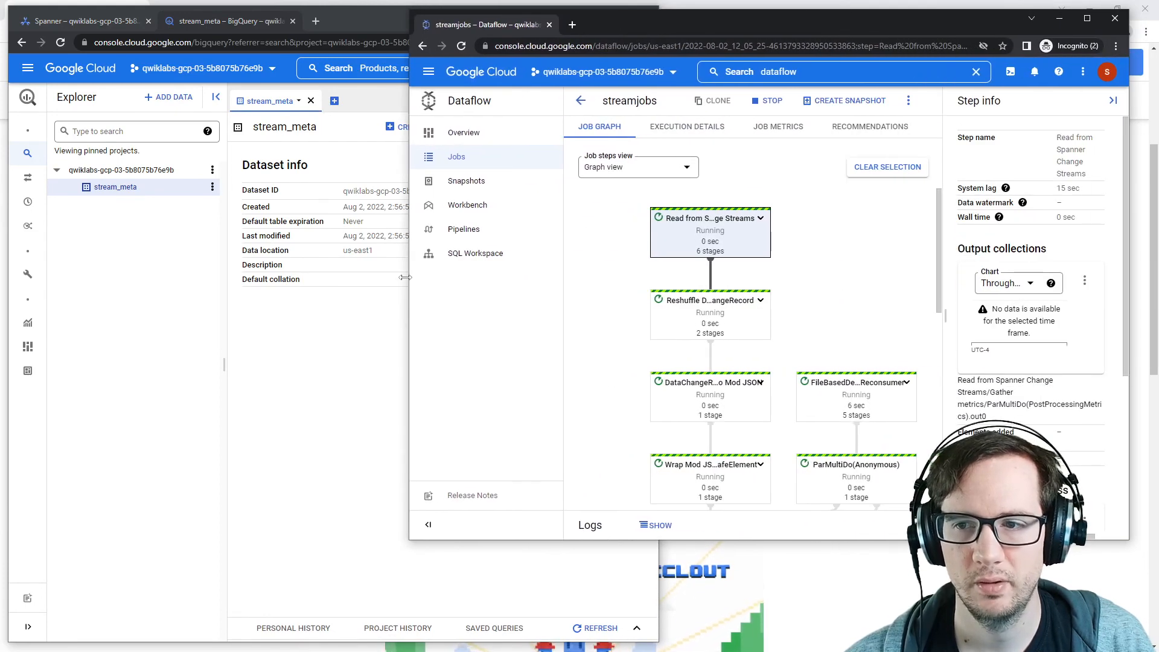
left_click(373, 326)
left_click_drag(661, 273, 402, 275)
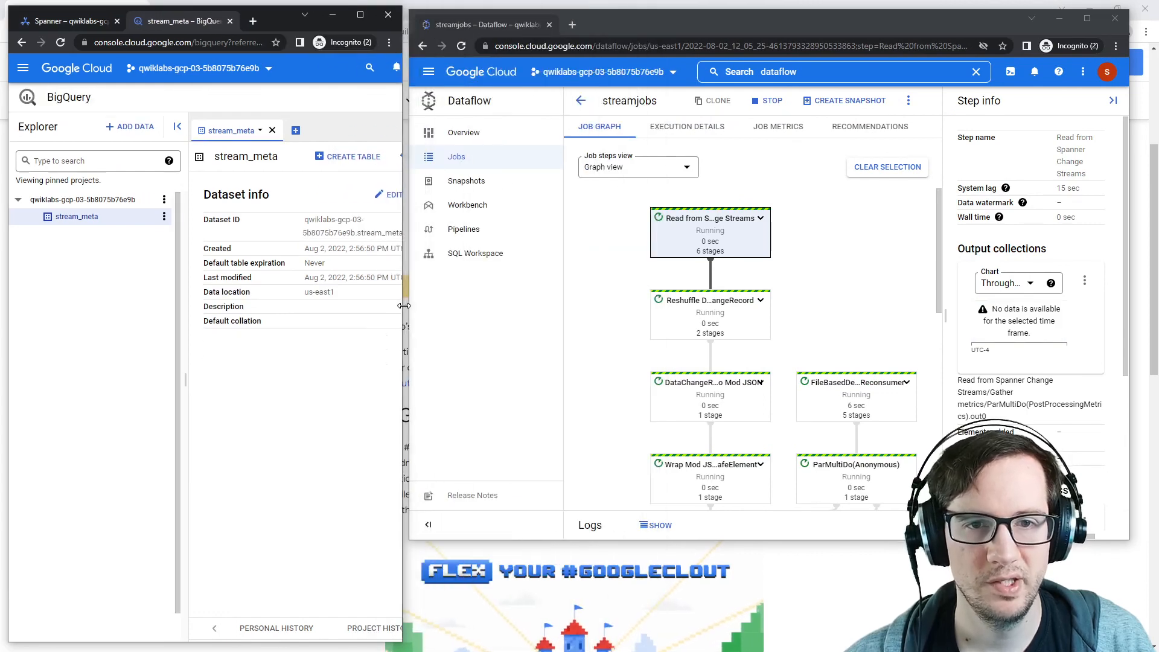
left_click_drag(734, 29, 757, 21)
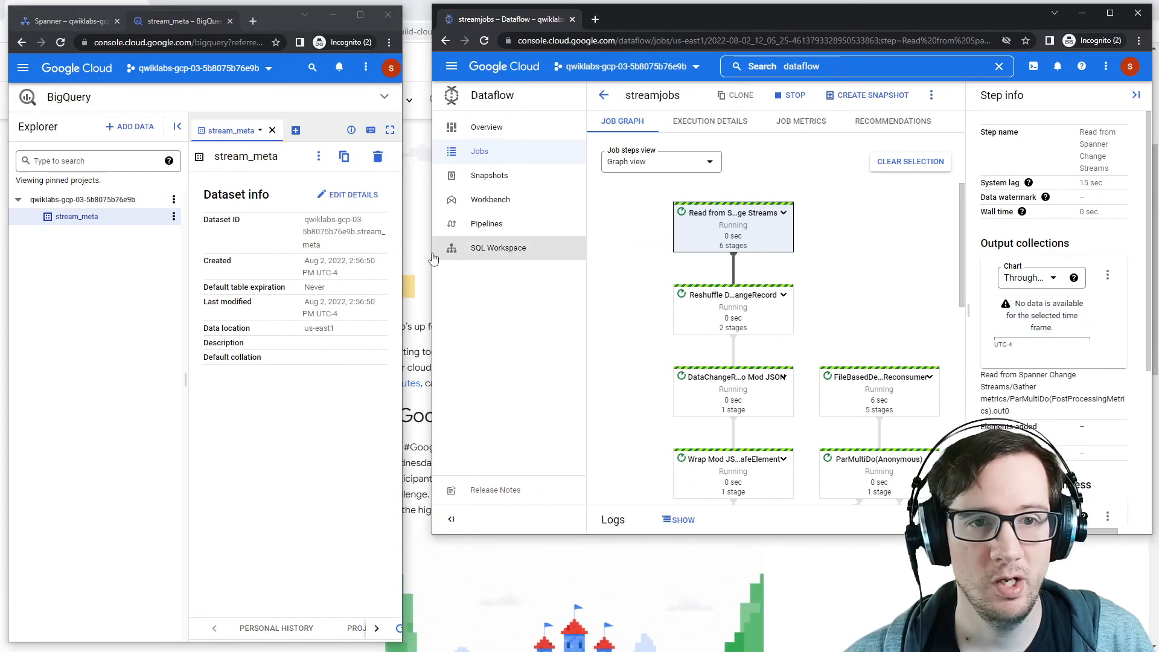
left_click_drag(406, 259, 432, 260)
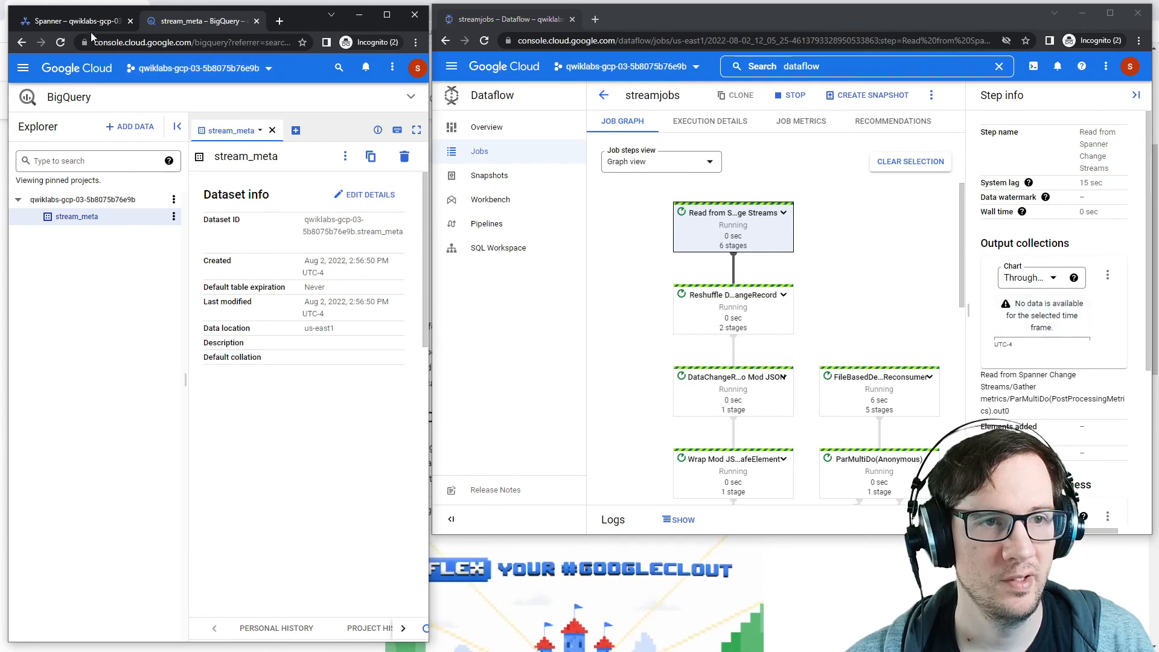
Step: Return to the orders-db query editor and rerun the orders insert with the OrderId changed to 7
left_click(90, 27)
left_click_drag(280, 201, 224, 203)
left_click(280, 200)
key("Delete")
type("7")
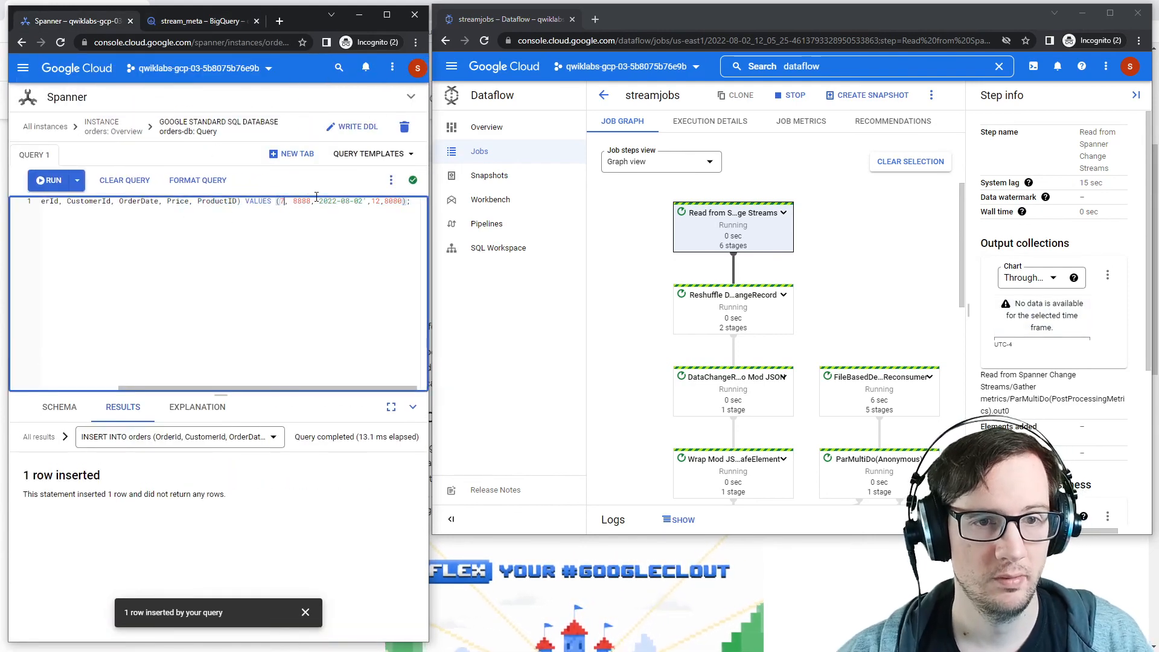
left_click(50, 180)
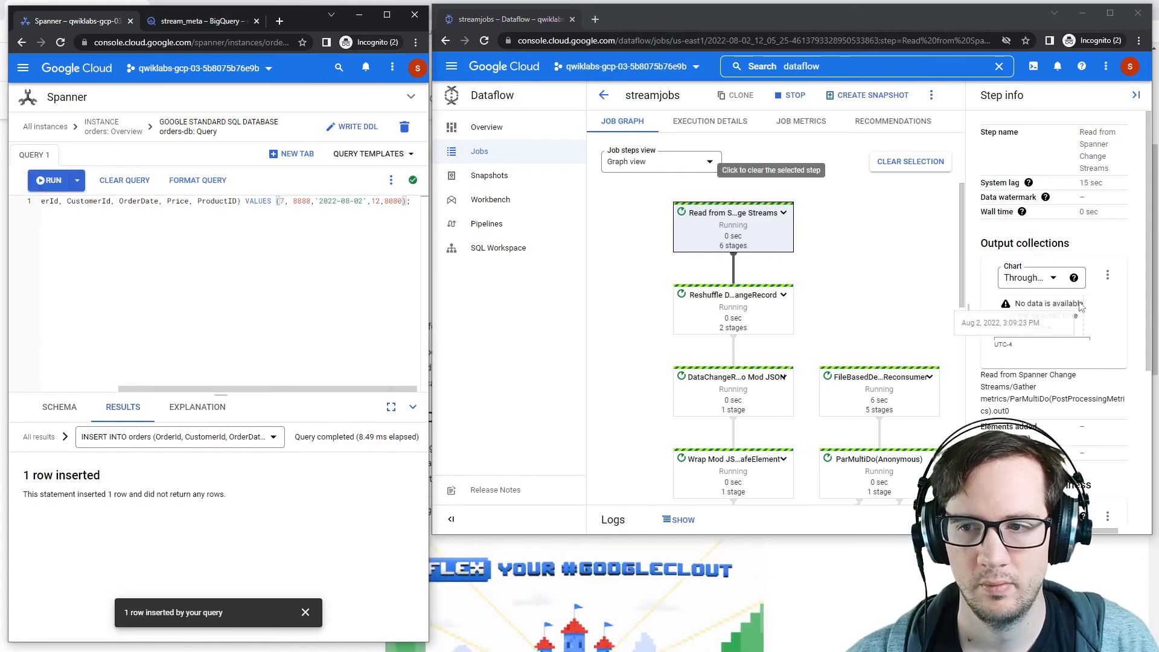
Step: Rerun the orders insert again with the OrderId changed to 8
left_click_drag(281, 213, 271, 204)
left_click(284, 204)
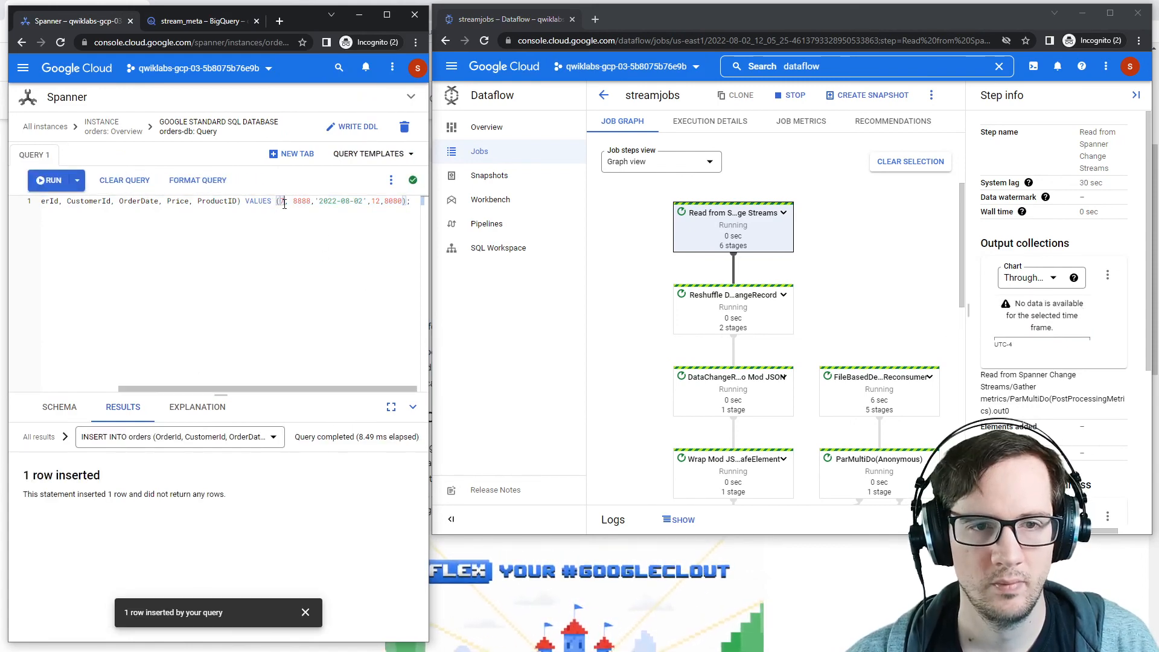
key("shift+Left")
type("8")
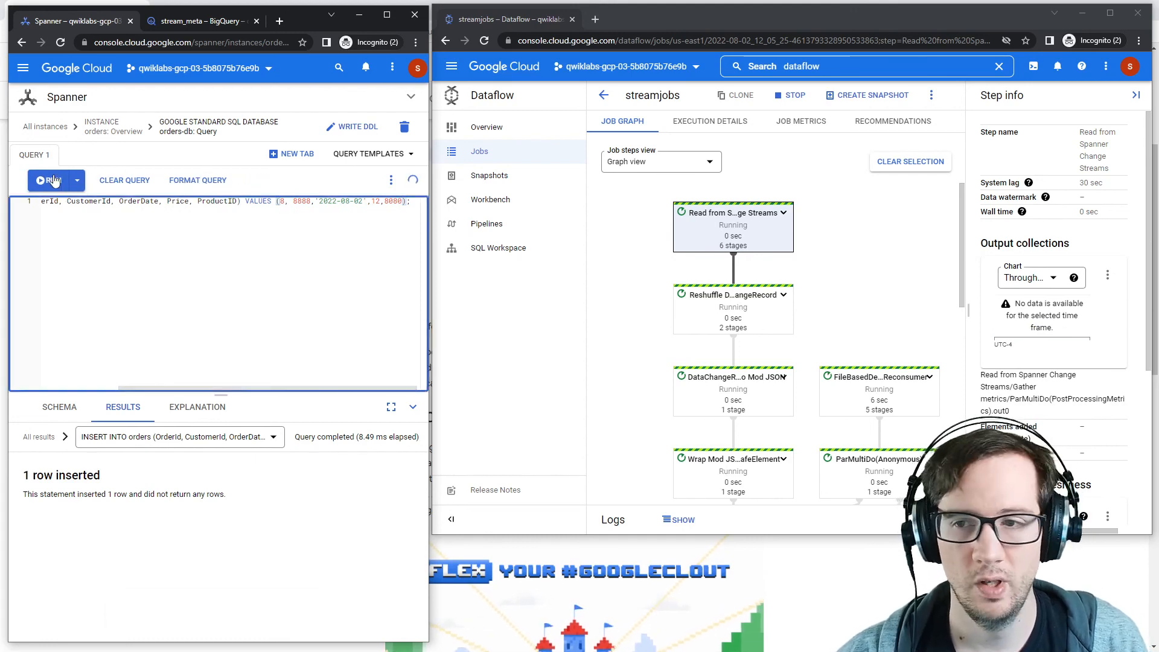
key("ctrl+Return")
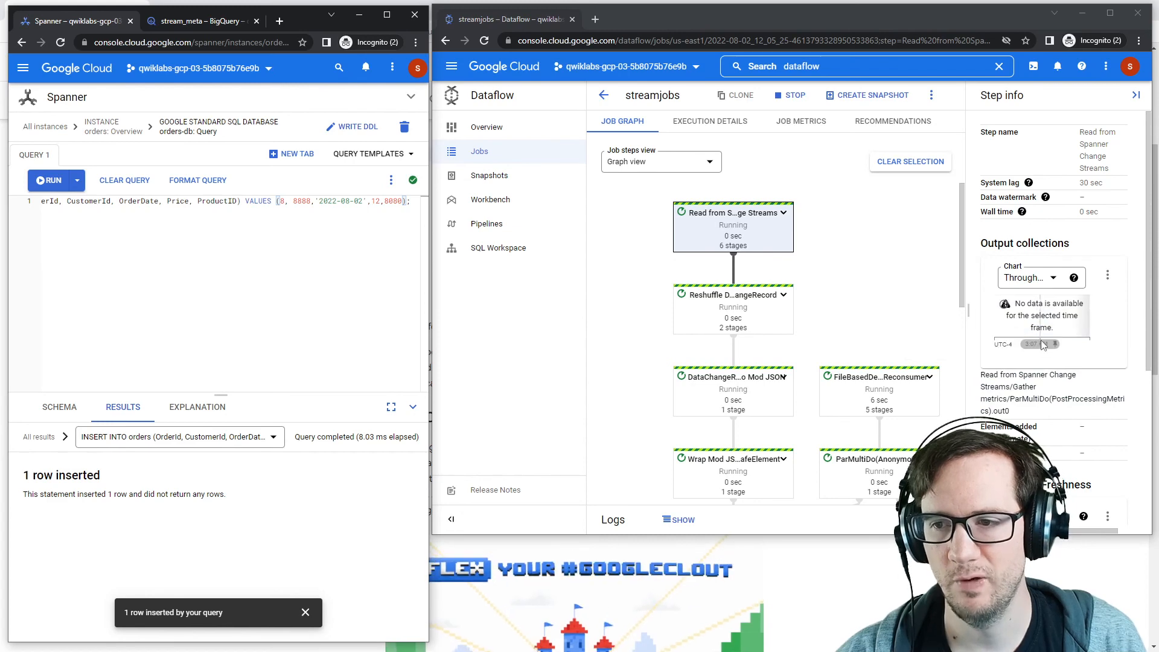
Step: Move the Dataflow job tab back into the main browser window
left_click_drag(212, 204, 388, 217)
left_click(413, 204)
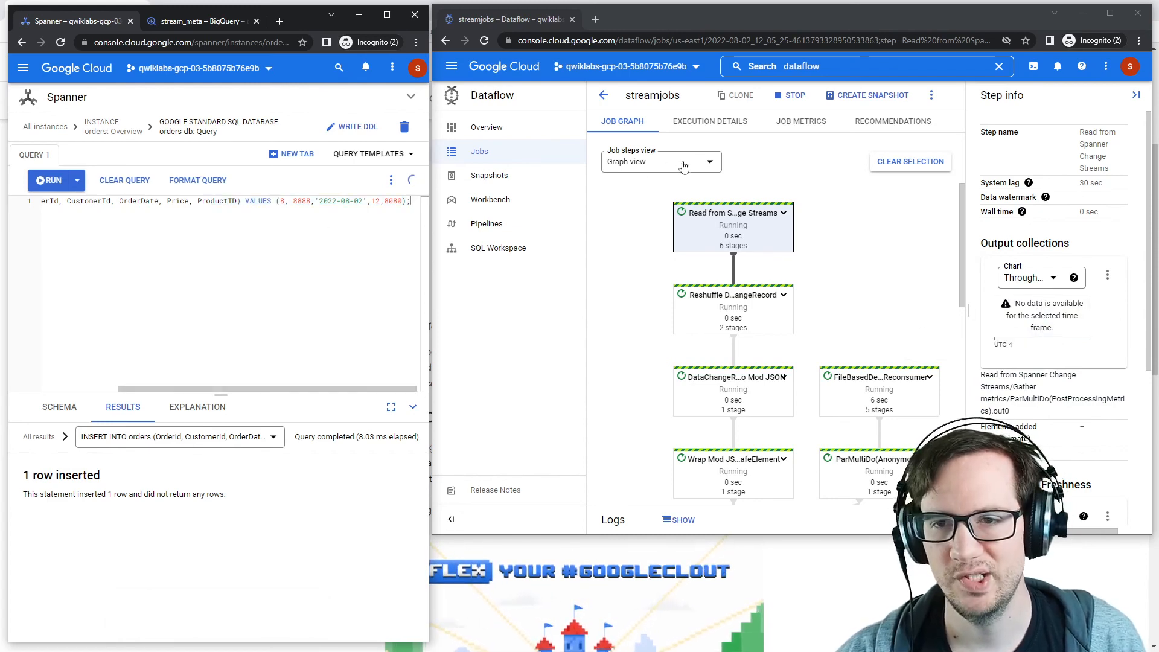
left_click_drag(521, 21, 296, 23)
left_click(387, 17)
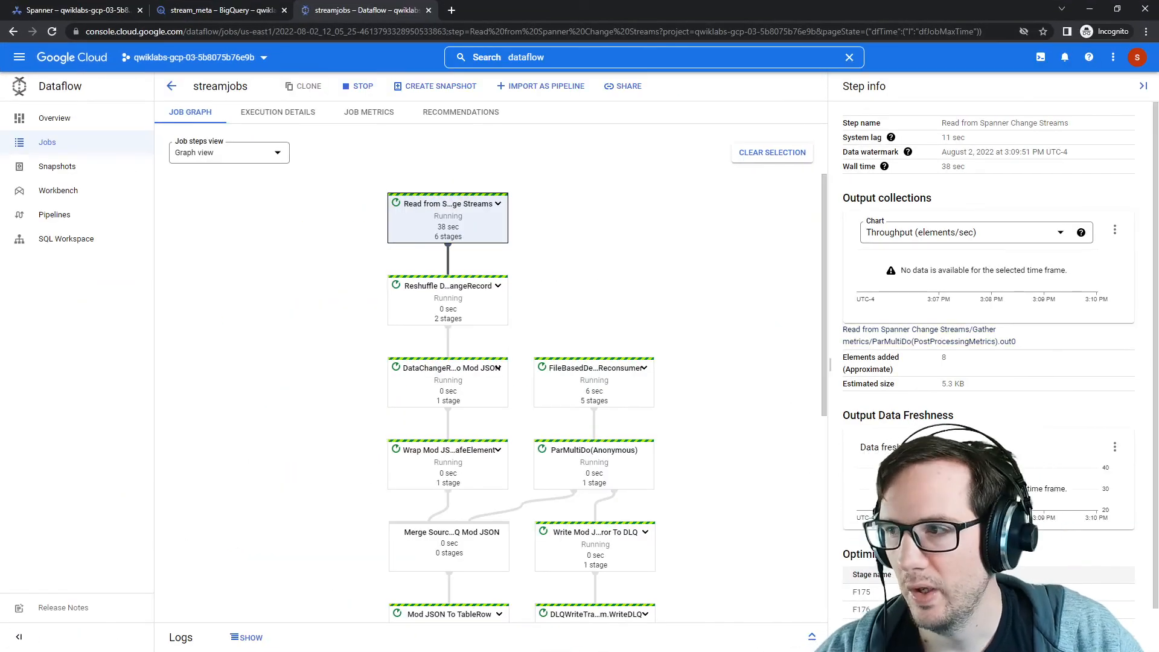
Step: Switch to the lab page and check progress on the challenge assessment
key("alt+Tab")
scroll(652, 302, "down", 5)
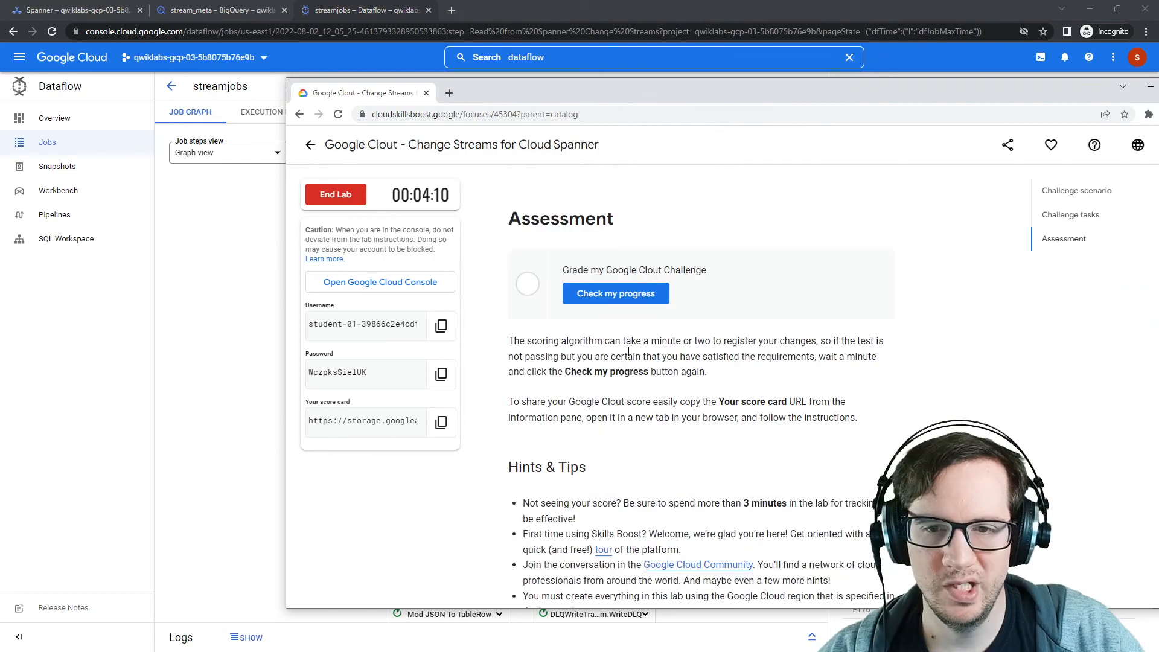
left_click(652, 302)
Step: Inspect the lower part of the Dataflow job graph and the Spanner orders instance overview
left_click_drag(670, 92, 1158, 86)
scroll(450, 365, "down", 6)
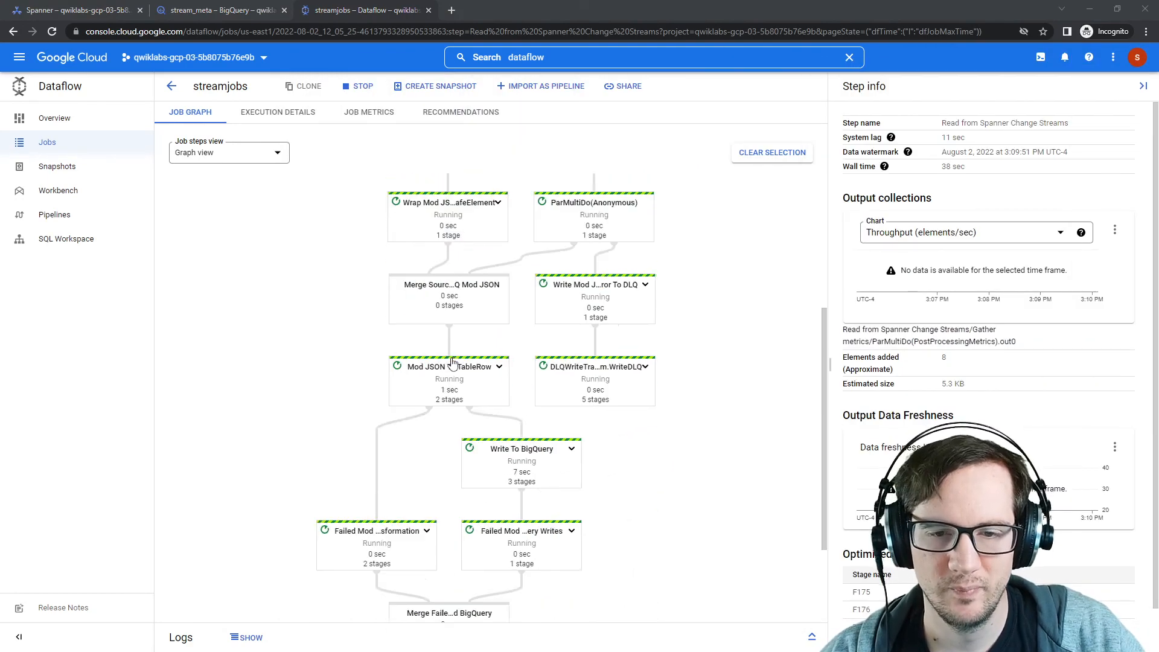
mouse_move(1158, 102)
left_mouse_down()
mouse_move(544, 117)
mouse_move(1158, 136)
mouse_move(1158, 85)
mouse_move(644, 63)
mouse_move(1158, 79)
left_mouse_up()
left_click(110, 12)
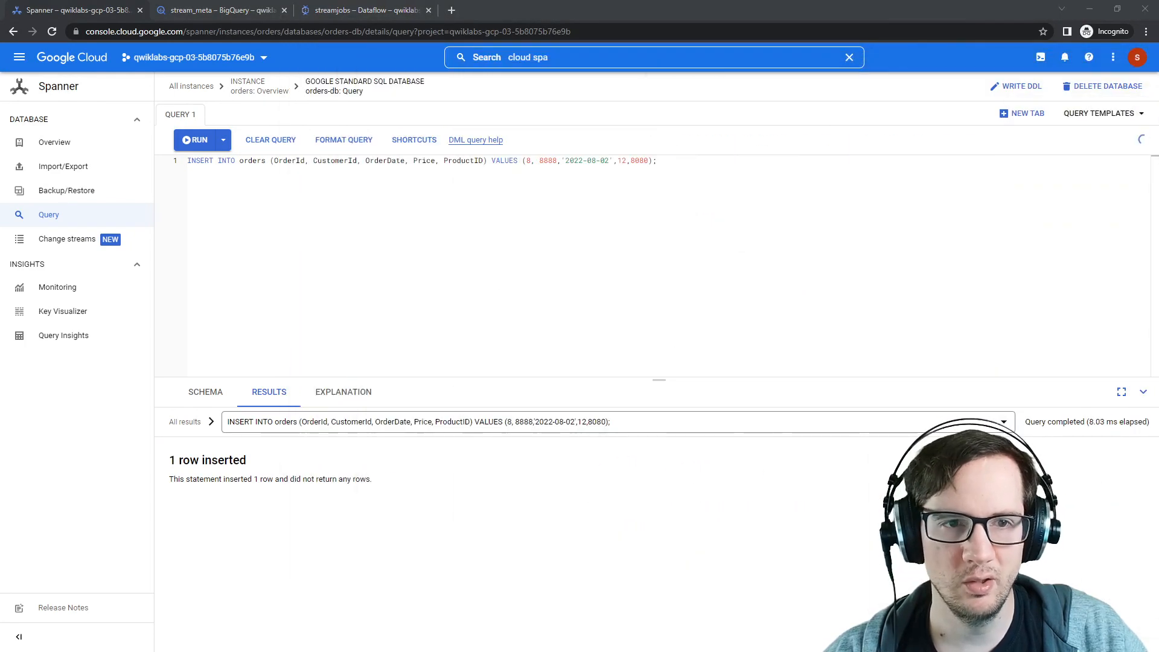
left_click(259, 91)
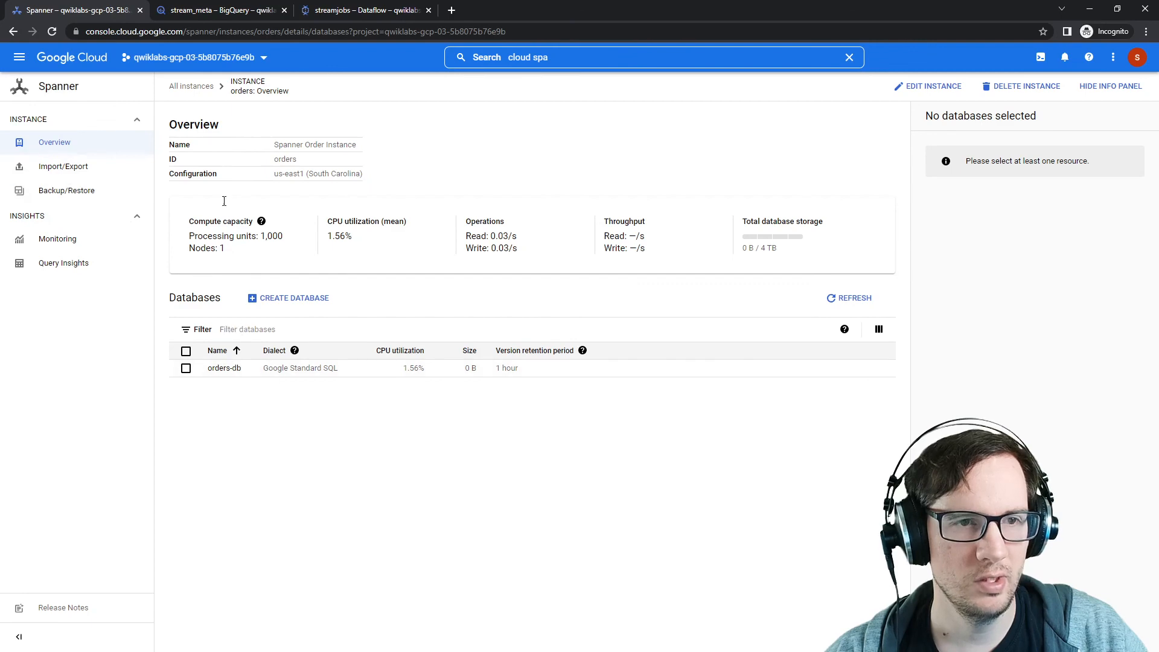
Step: Reload BigQuery and open the orders_changelog table inside the stream_meta dataset
left_click(227, 13)
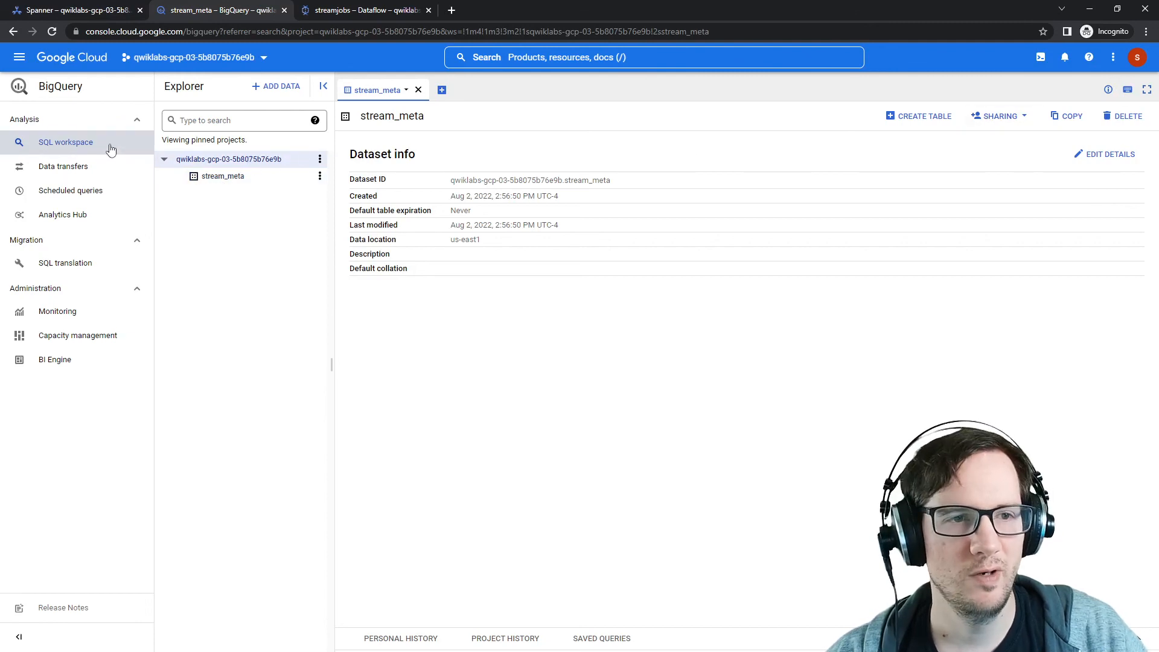
left_click(299, 33)
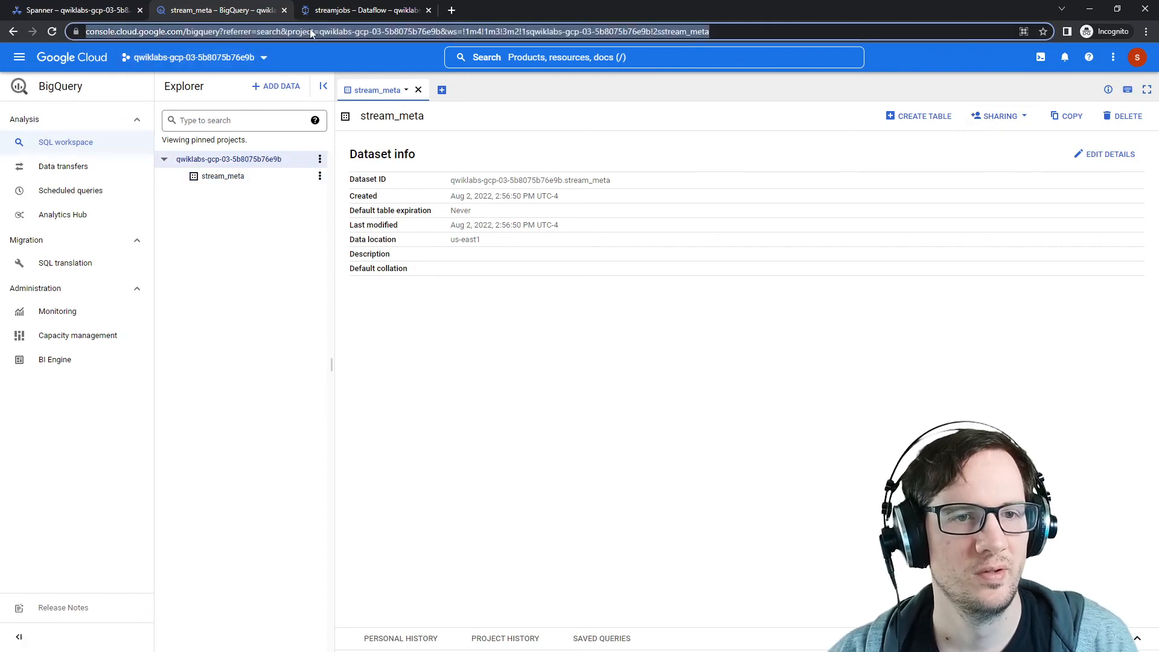
key("Return")
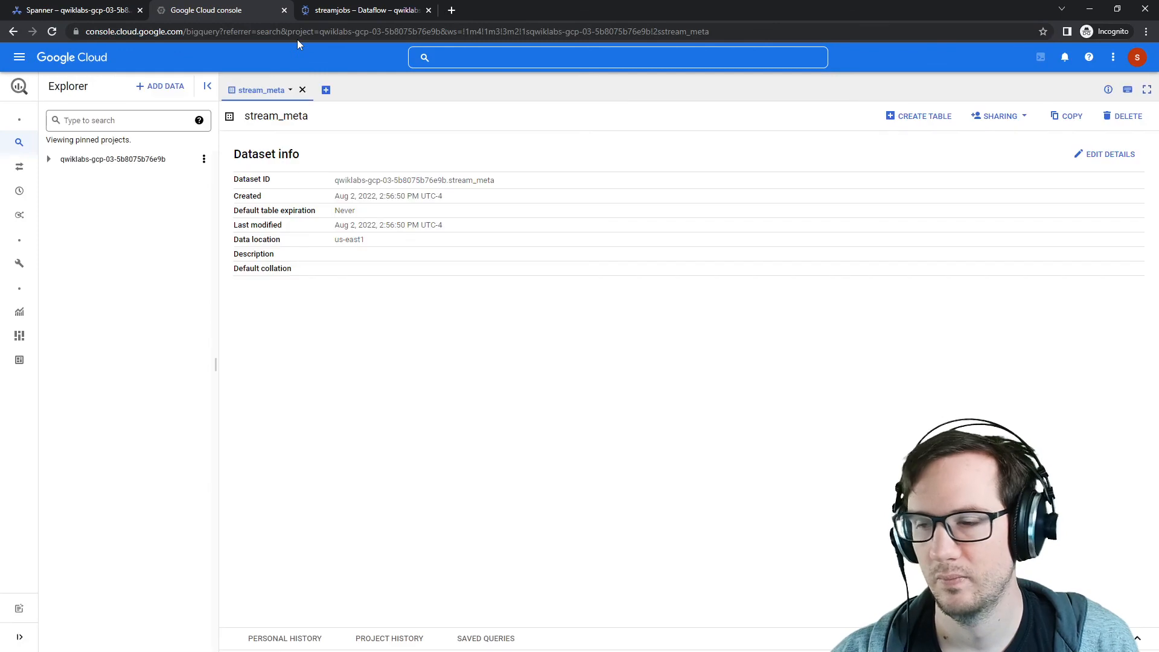
left_click(50, 160)
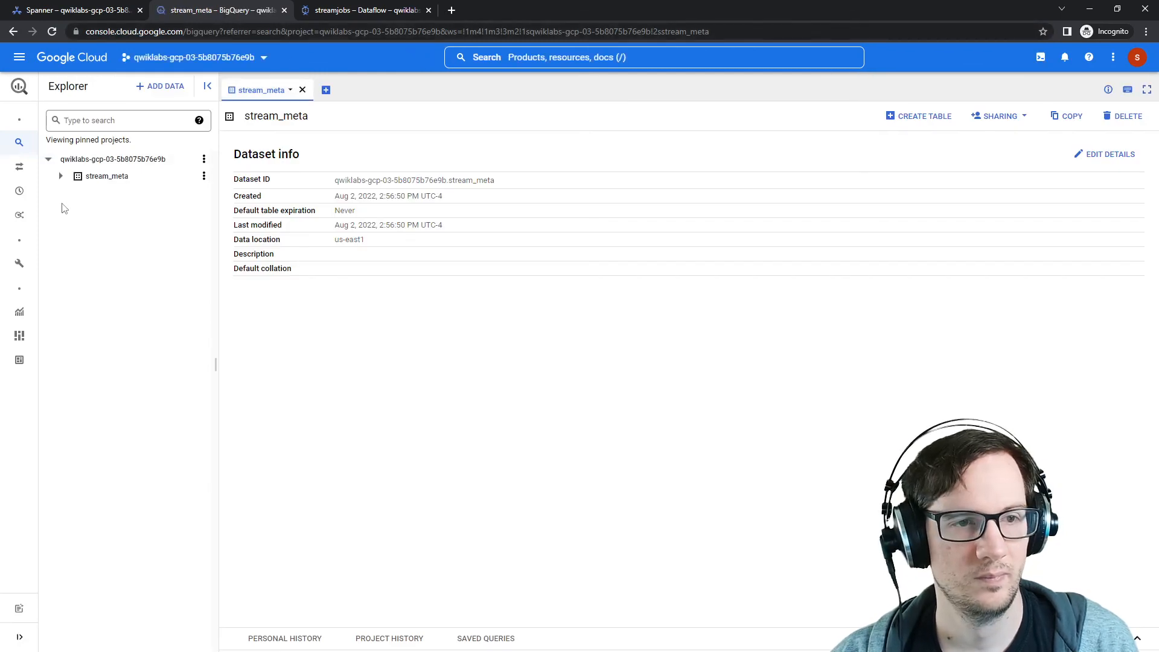
left_click(60, 176)
left_click(128, 193)
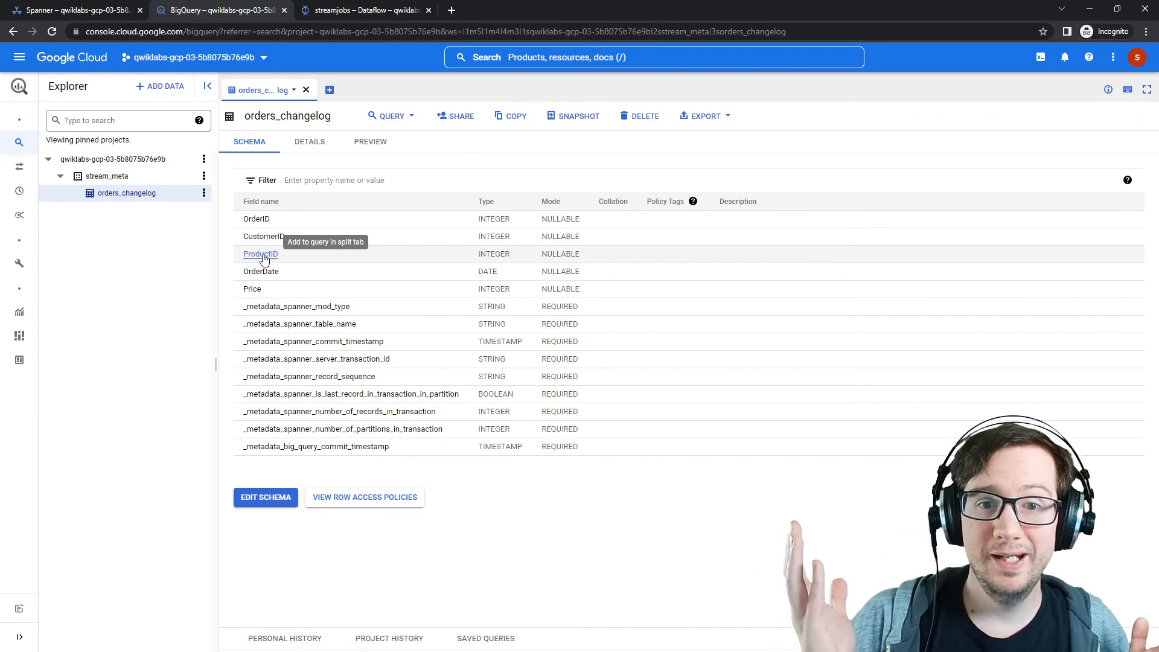
Step: End the lab, confirm ending it, and submit the satisfaction review
left_click_drag(1158, 83, 418, 72)
left_click(139, 175)
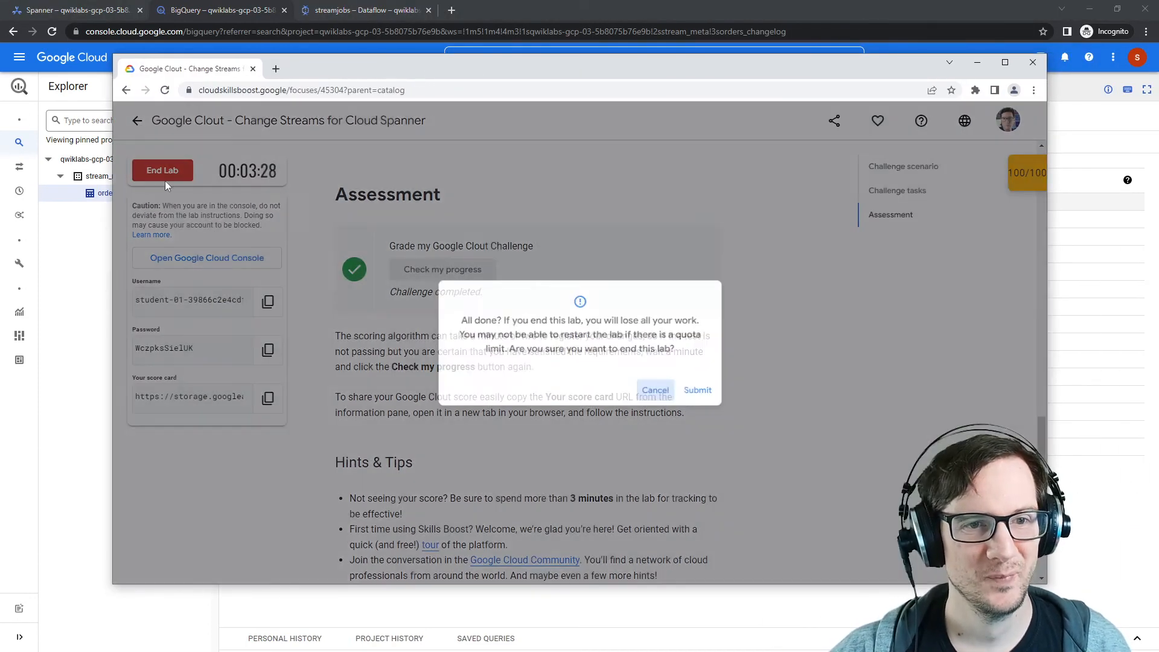
left_click(700, 392)
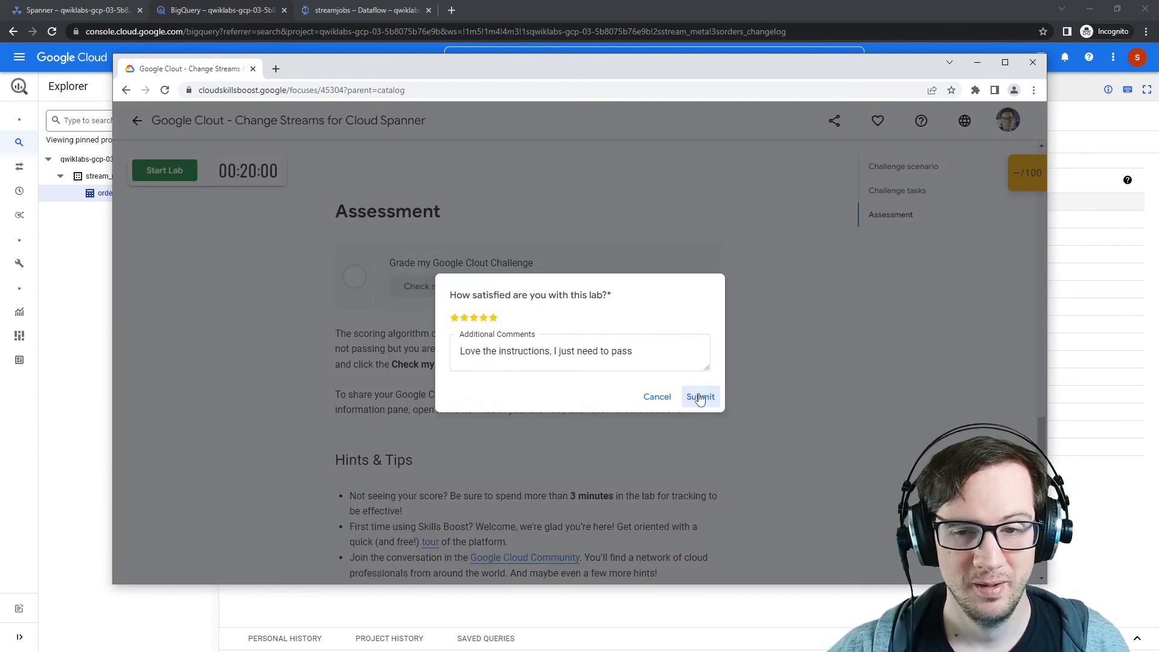
left_click(700, 402)
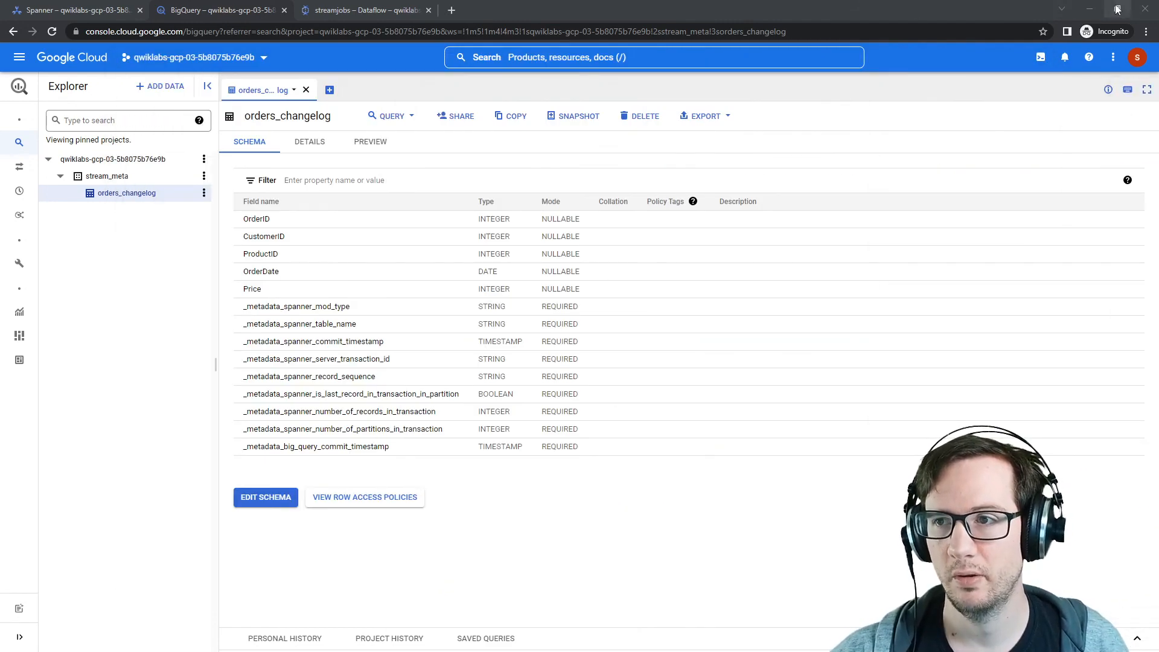
Step: Read the #GoogleClout Challenge blog post describing the weekly challenges
left_click(1118, 9)
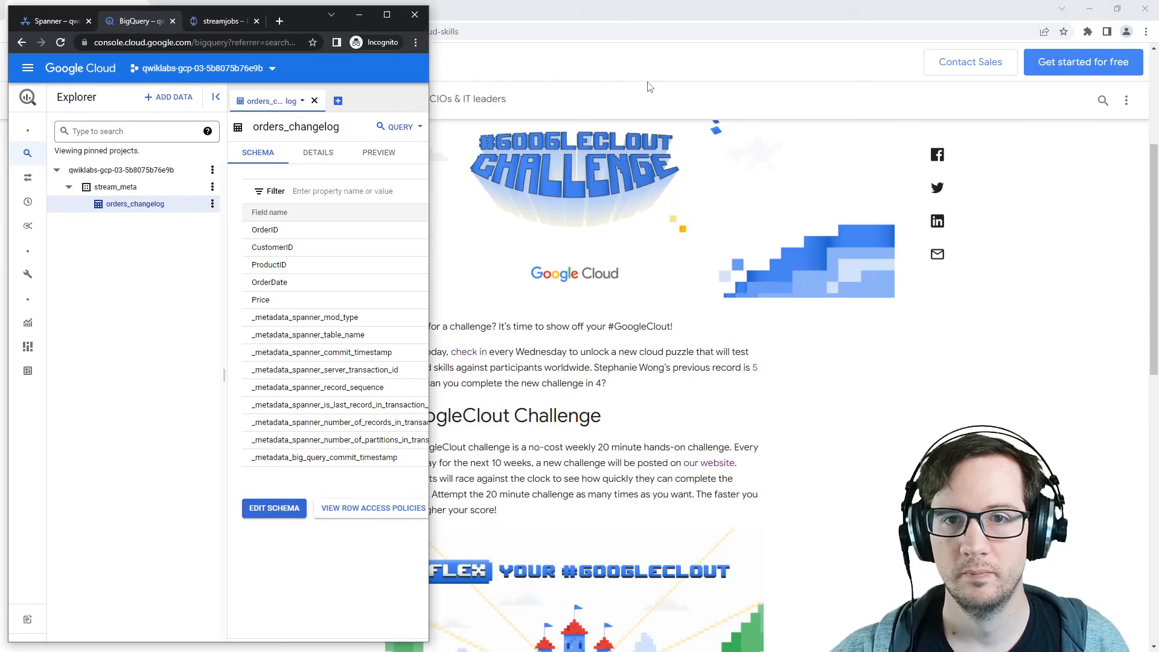
left_click_drag(297, 17, 1158, 229)
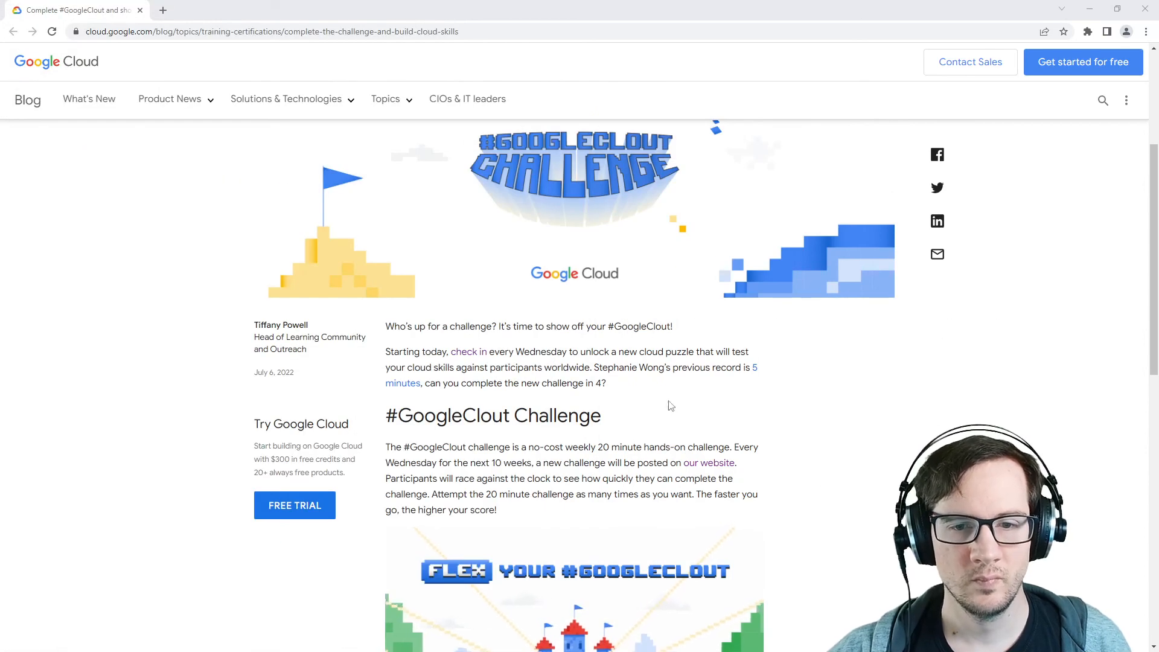
scroll(669, 405, "down", 2)
left_click_drag(402, 327, 743, 352)
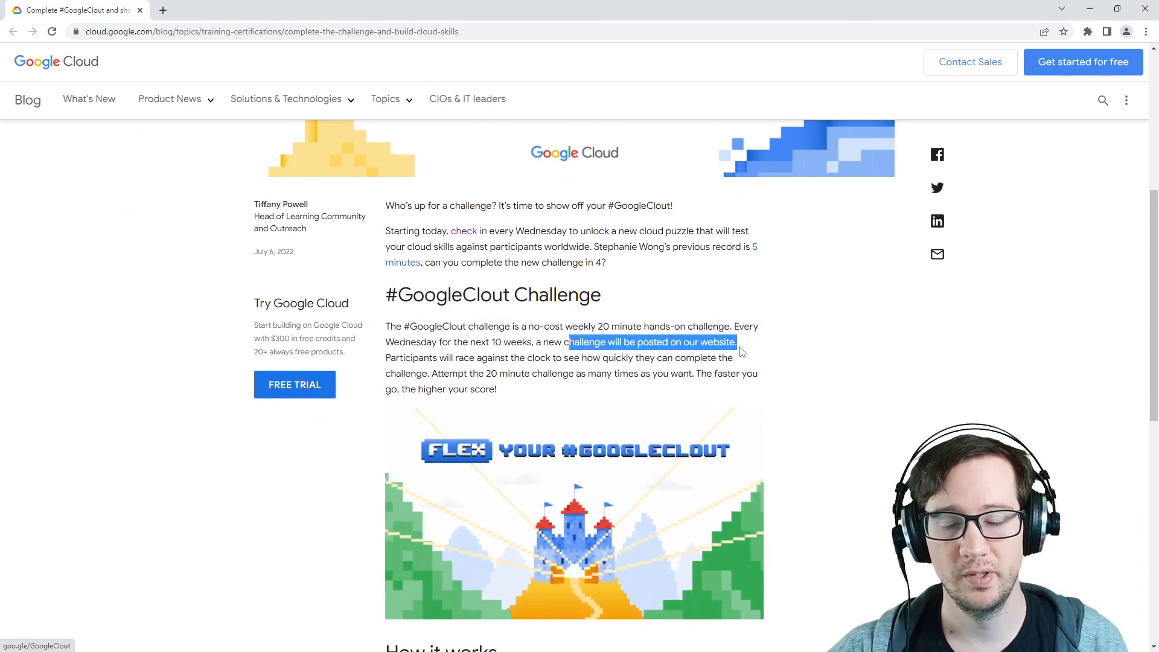
left_click(743, 381)
left_click_drag(491, 343, 527, 343)
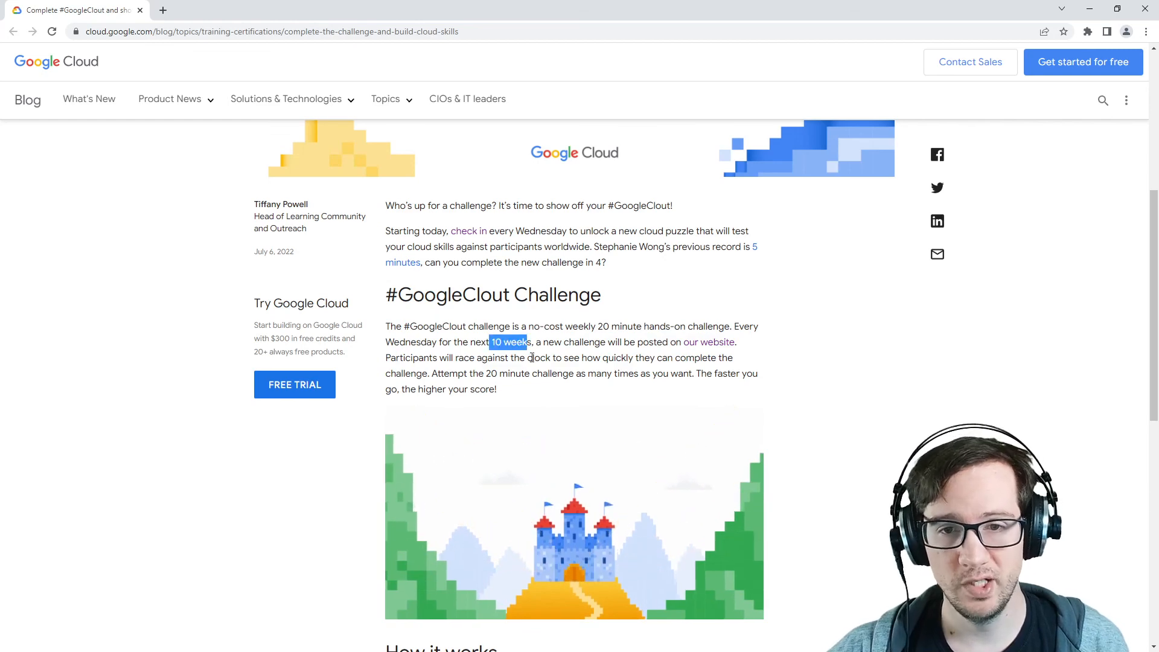